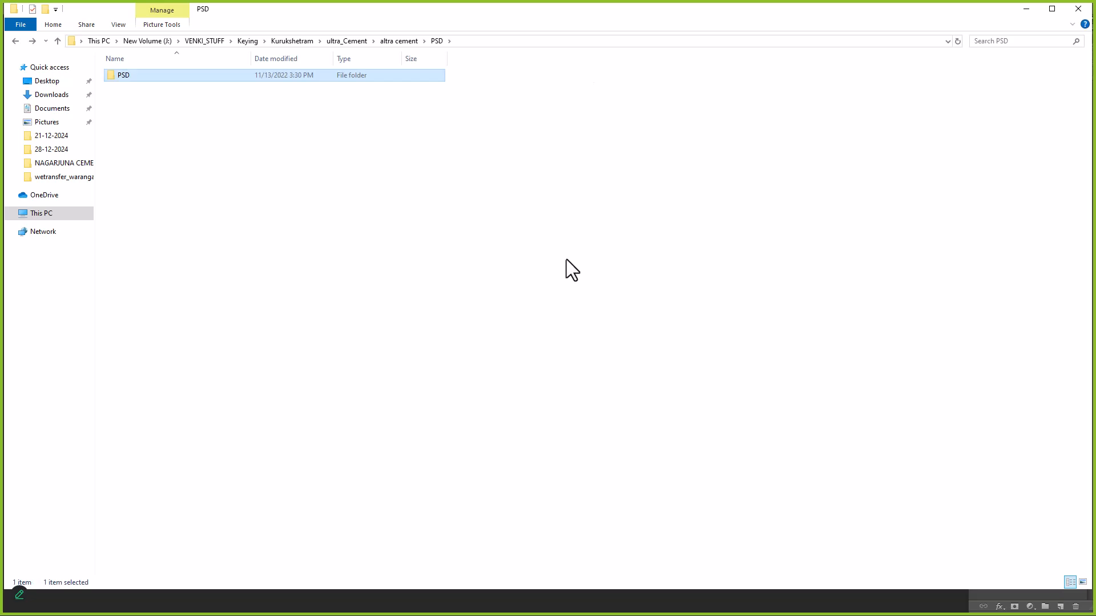
Open the SHOT 50 folder holding the TARGA image sequence and select its folder path
key("Down")
key("Return")
key("Return")
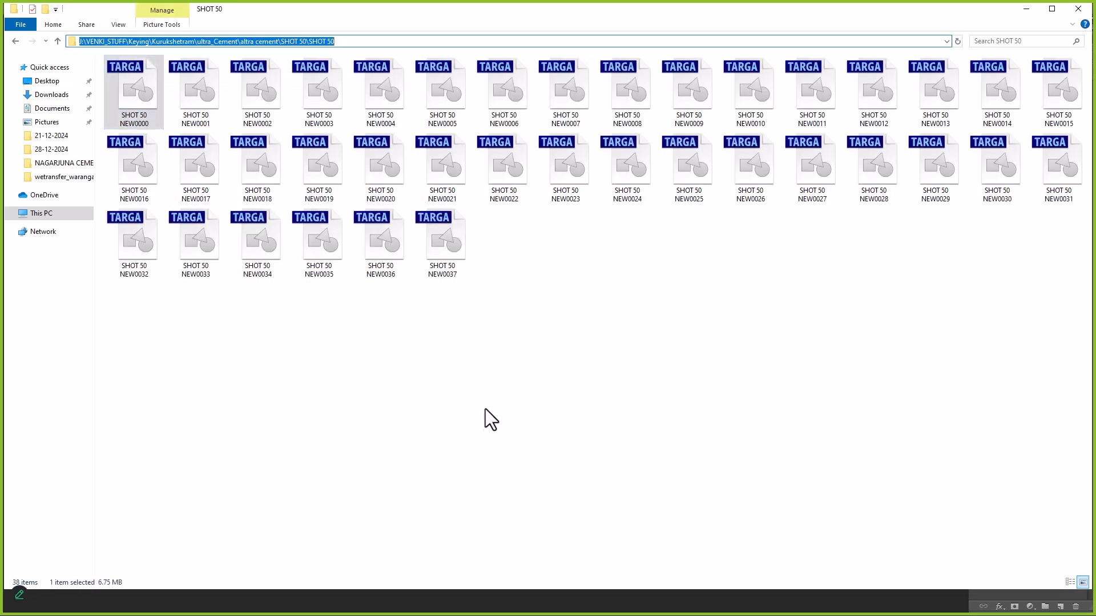
Launch NukeX 13.2v5
key("super")
type("nuke")
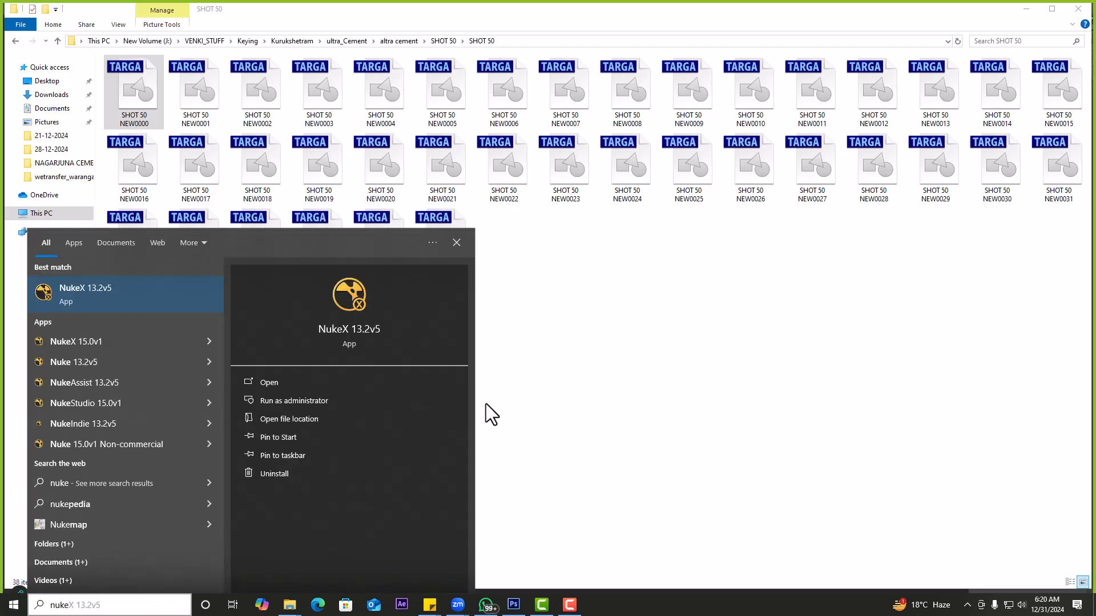
key("Return")
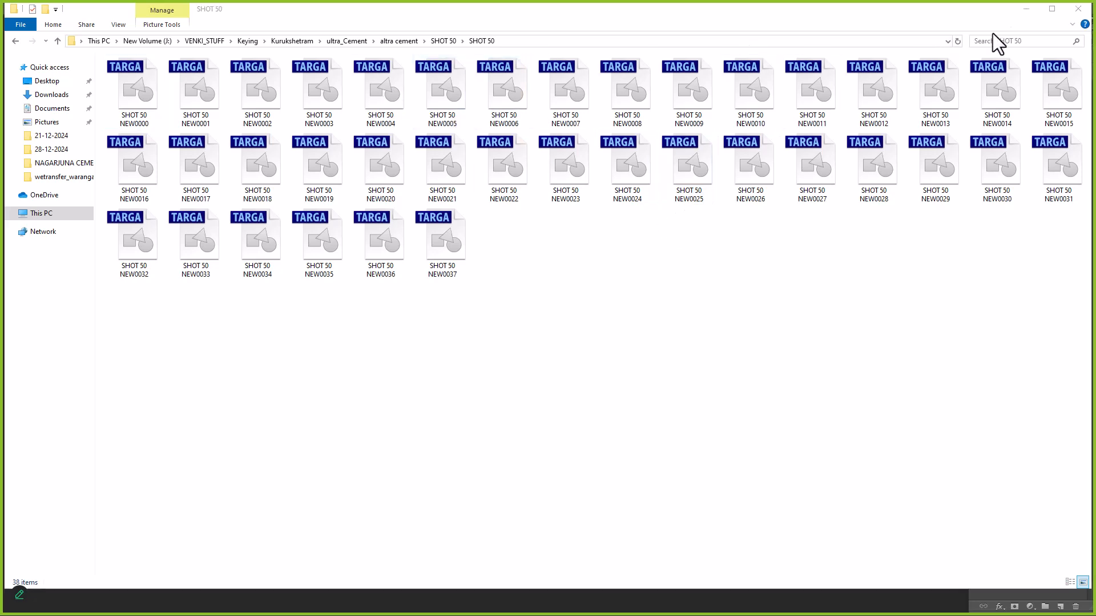
Switch to the main NukeX project window
left_click(1026, 8)
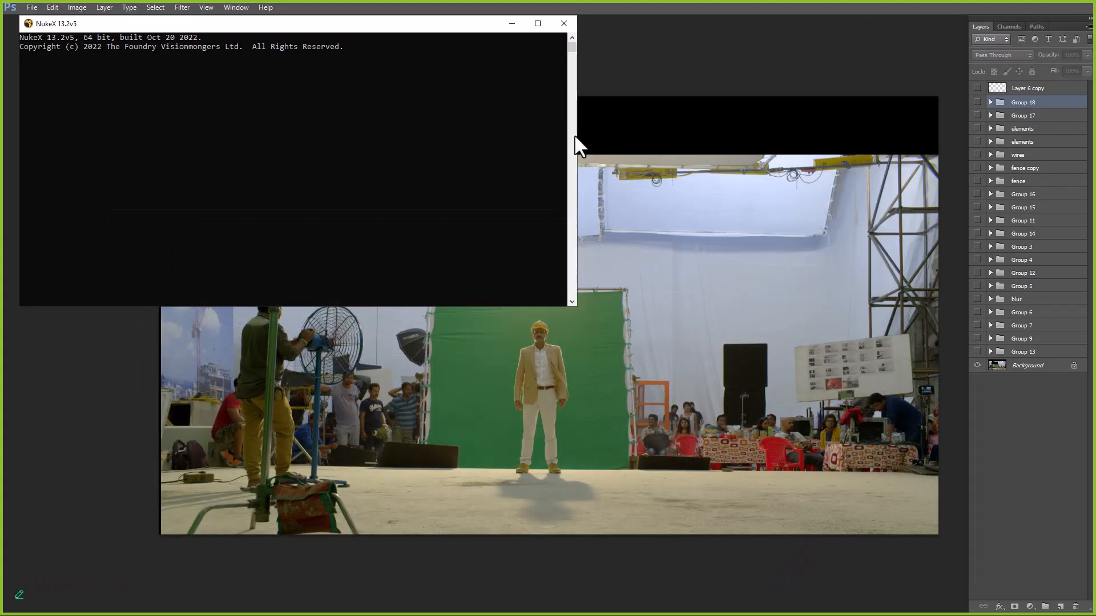
key("alt+Tab")
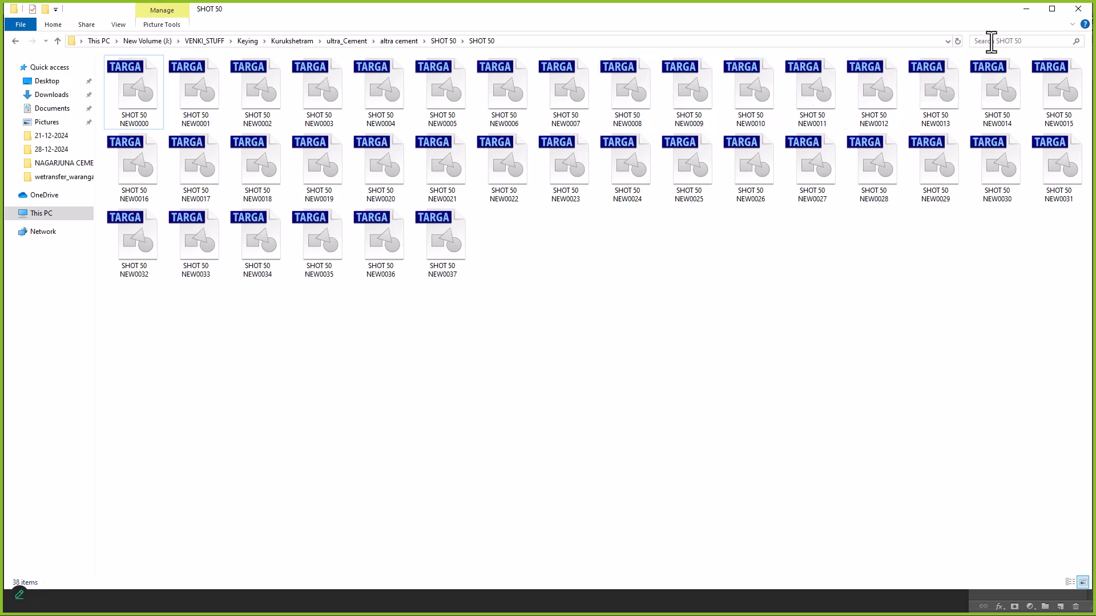
key("alt+Tab")
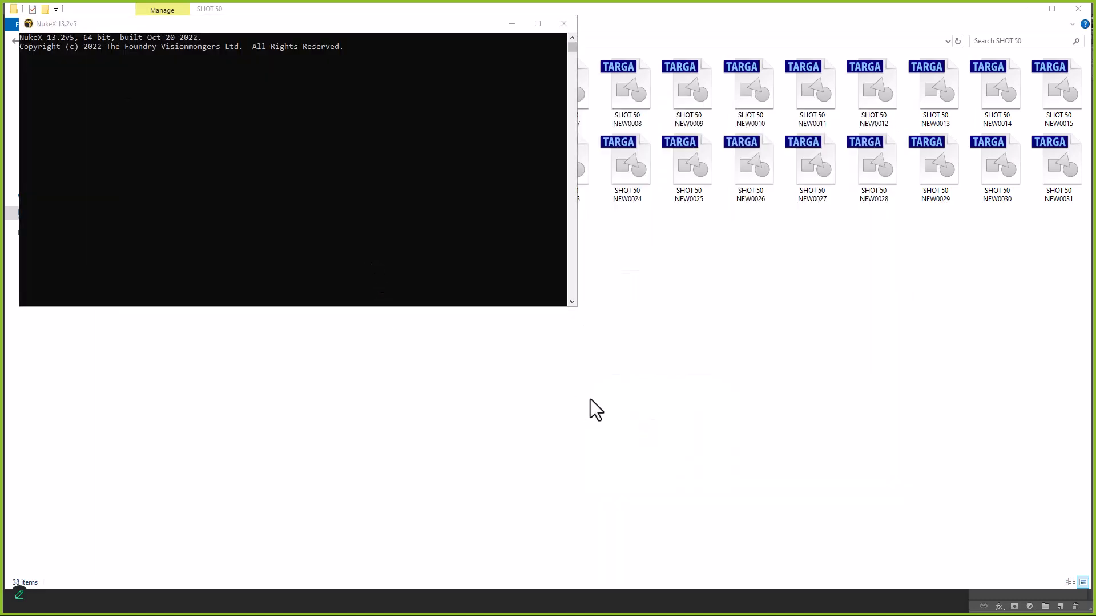
key("super")
left_click(599, 603)
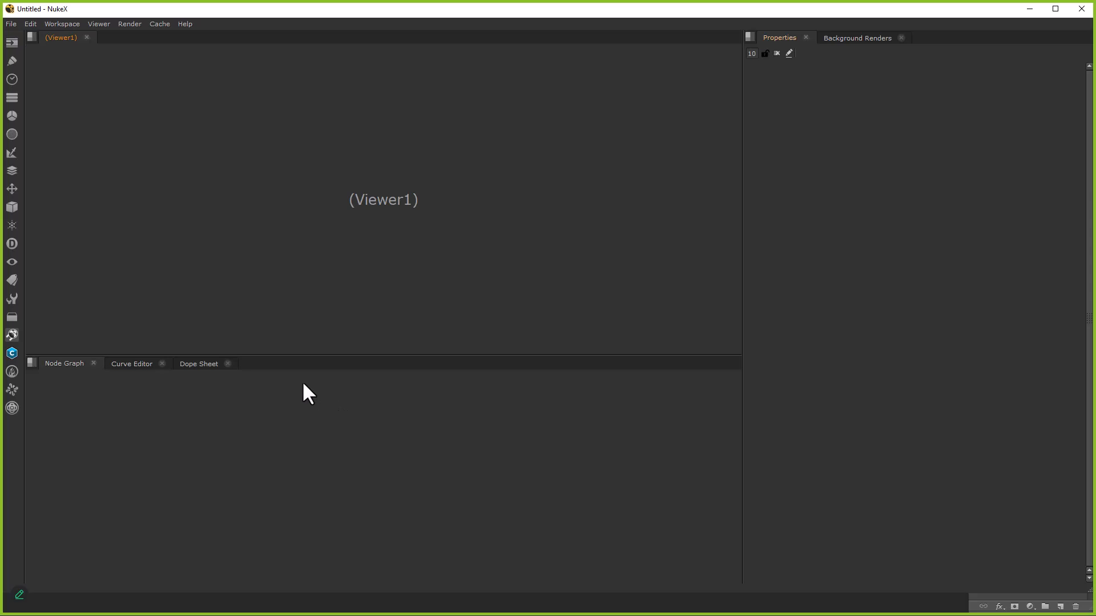
Paste the SHOT 50 sequence into the node graph as a Read node and show it in the viewer
left_click(436, 427)
key("ctrl+v")
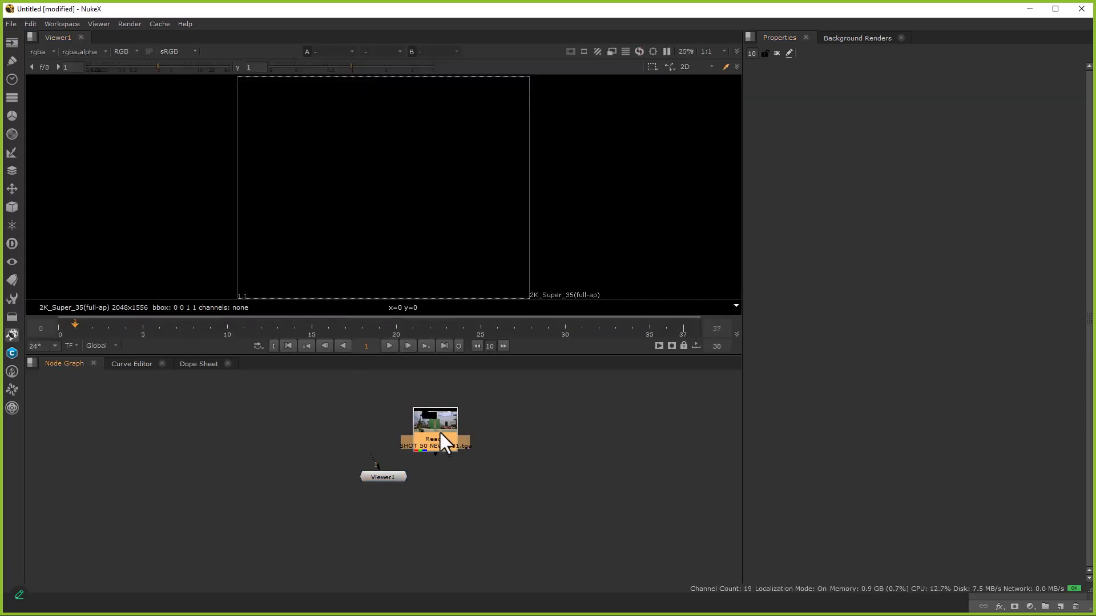
key("1")
Set the timeline range to Input and play the footage in the maximized viewer
left_click(96, 346)
left_click(98, 369)
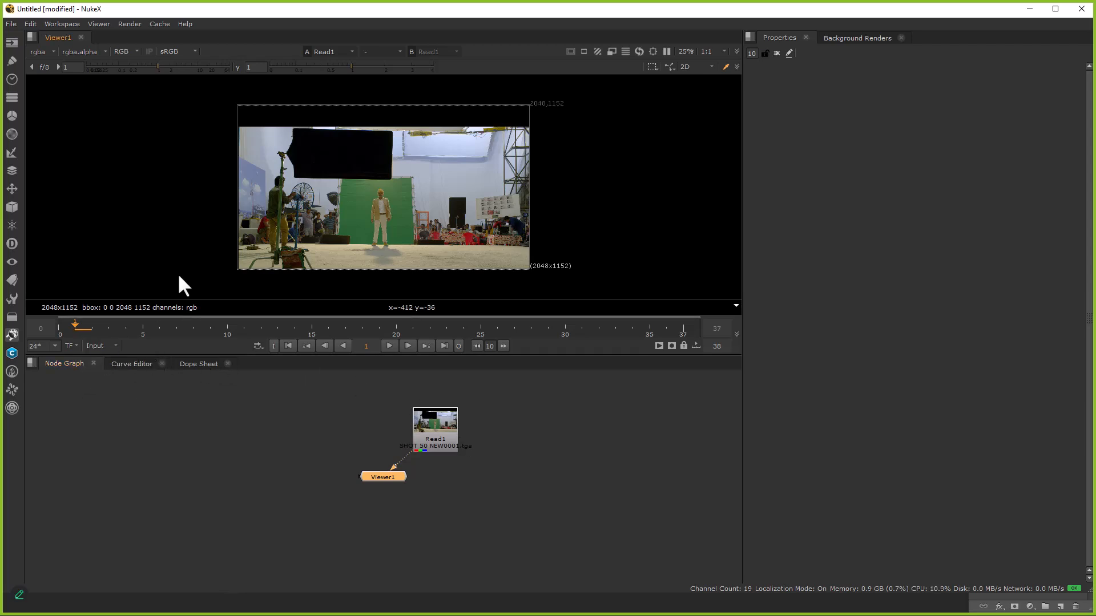
key("space")
key("f")
key("l")
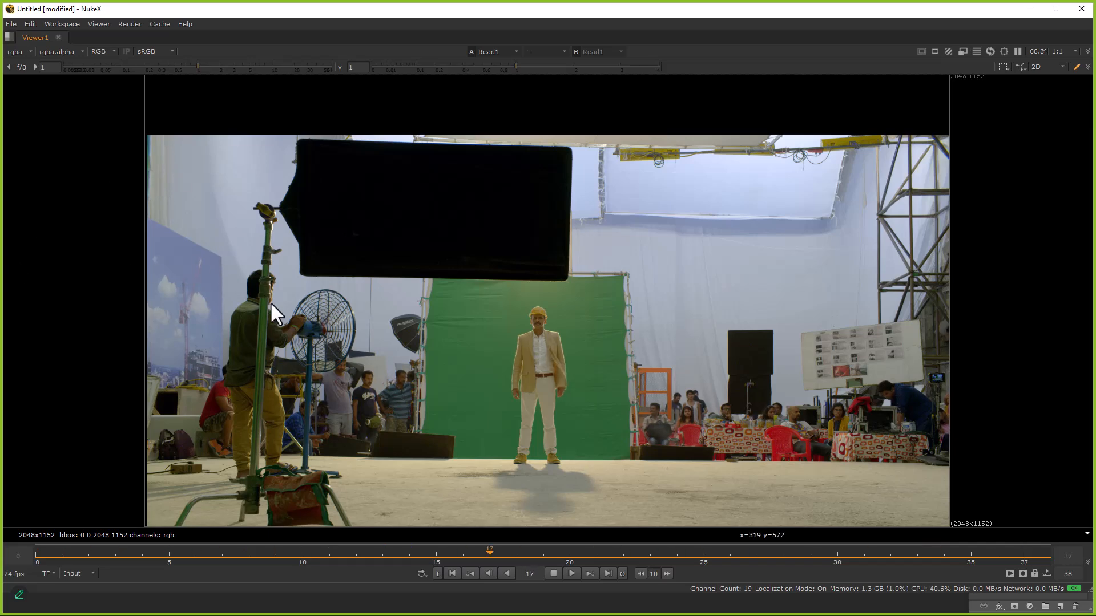
Examine the playing footage around the actor, the green screen and the surrounding crew and equipment
scroll(536, 390, "up", 3)
middle_click_drag(540, 412, 546, 335)
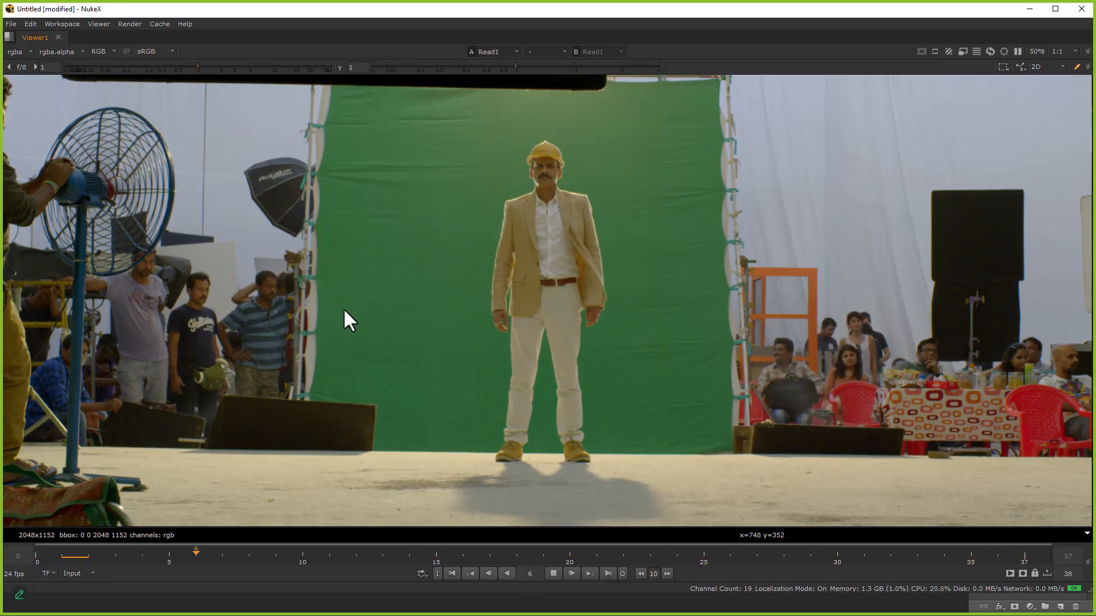
key("f")
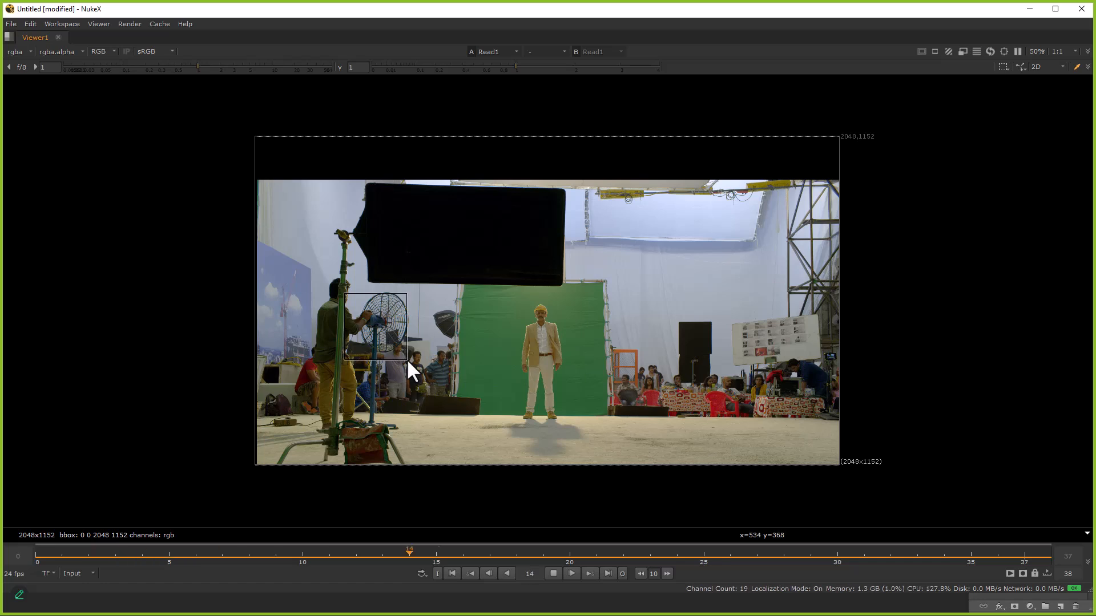
scroll(351, 298, "up", 2)
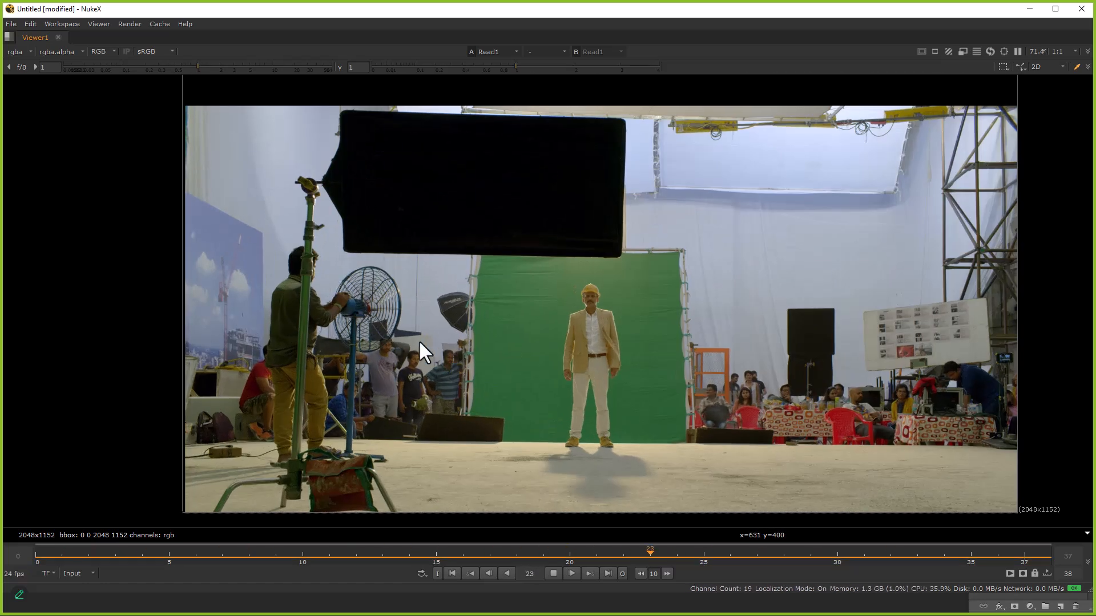
middle_click_drag(435, 355, 313, 286)
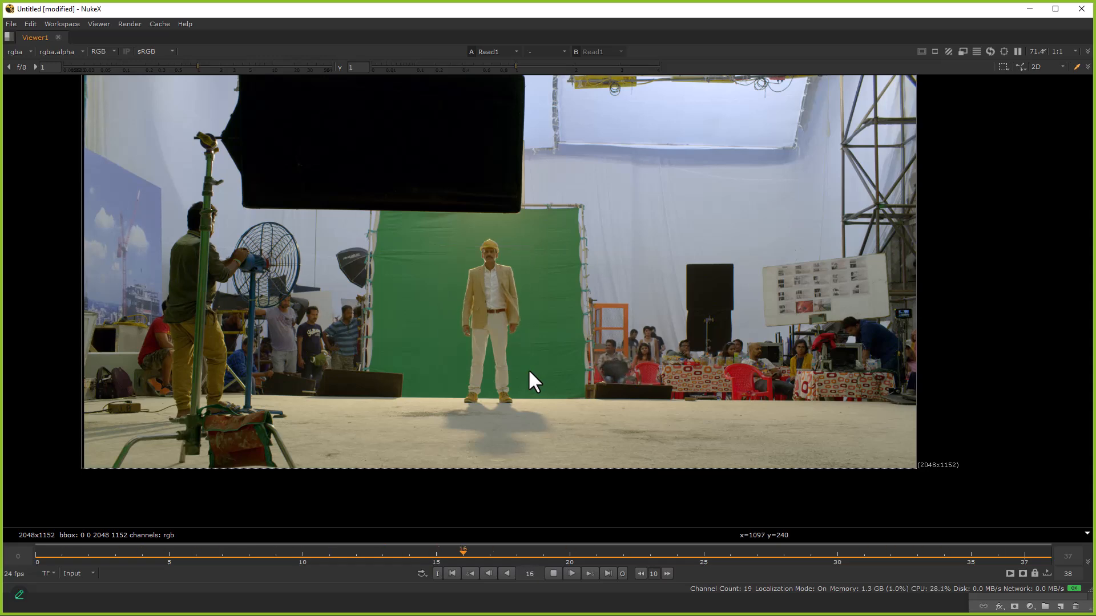
key("f")
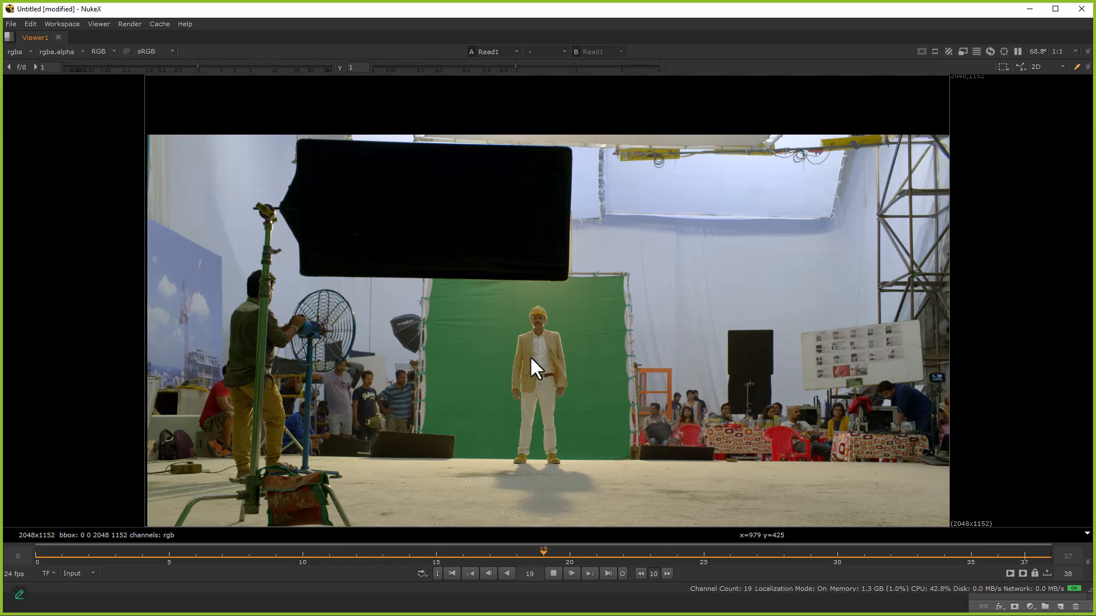
left_click_drag(509, 308, 595, 408)
scroll(540, 378, "up", 6)
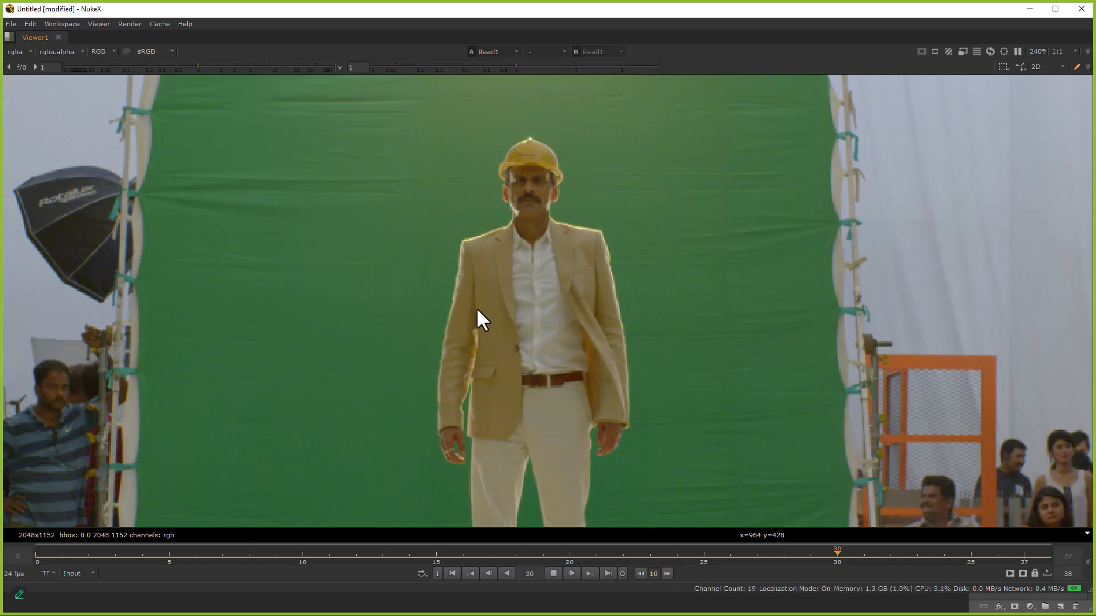
key("f")
left_click_drag(280, 267, 435, 482, "ctrl+shift")
left_click_drag(483, 298, 561, 361, "ctrl+shift")
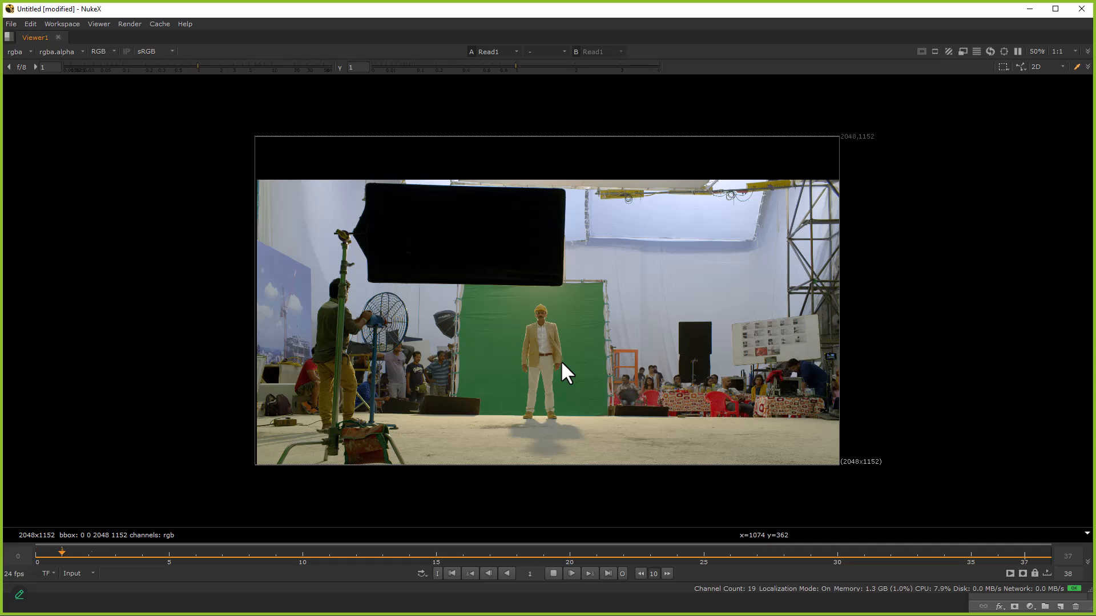
Switch to SHOT 50_01.psd in Photoshop and make Group 13, Group 9, Group 7 and Group 6 visible
key("alt+Tab")
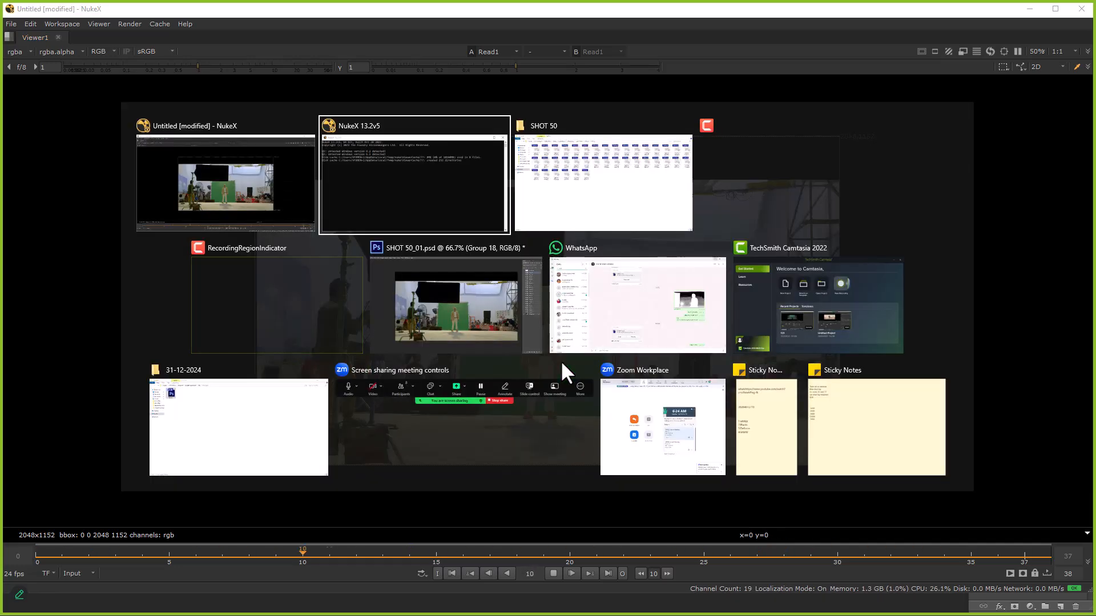
left_click(440, 290)
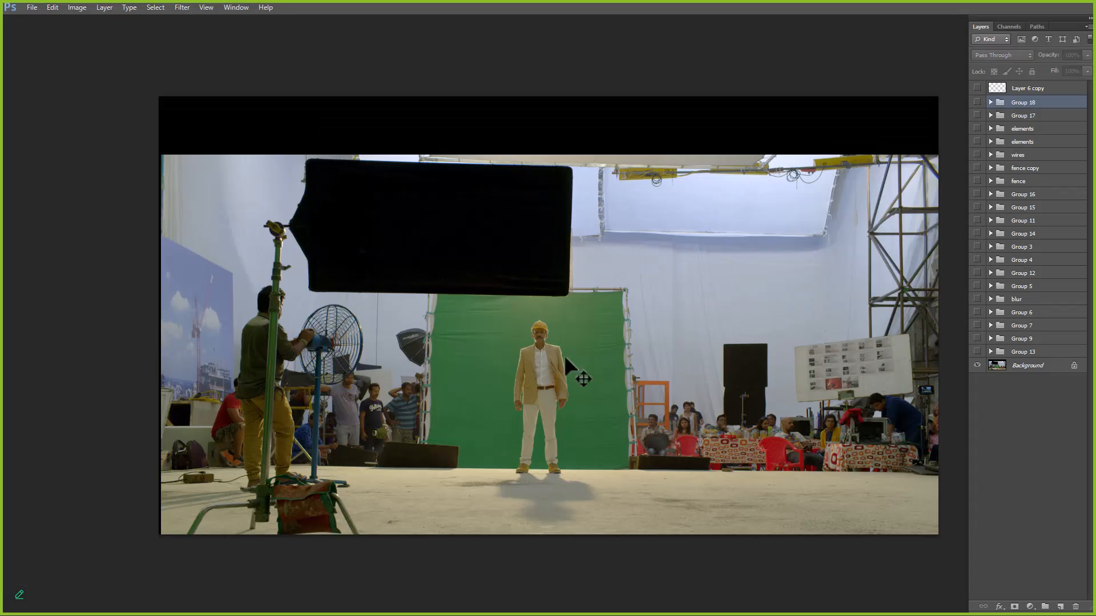
left_click(977, 351)
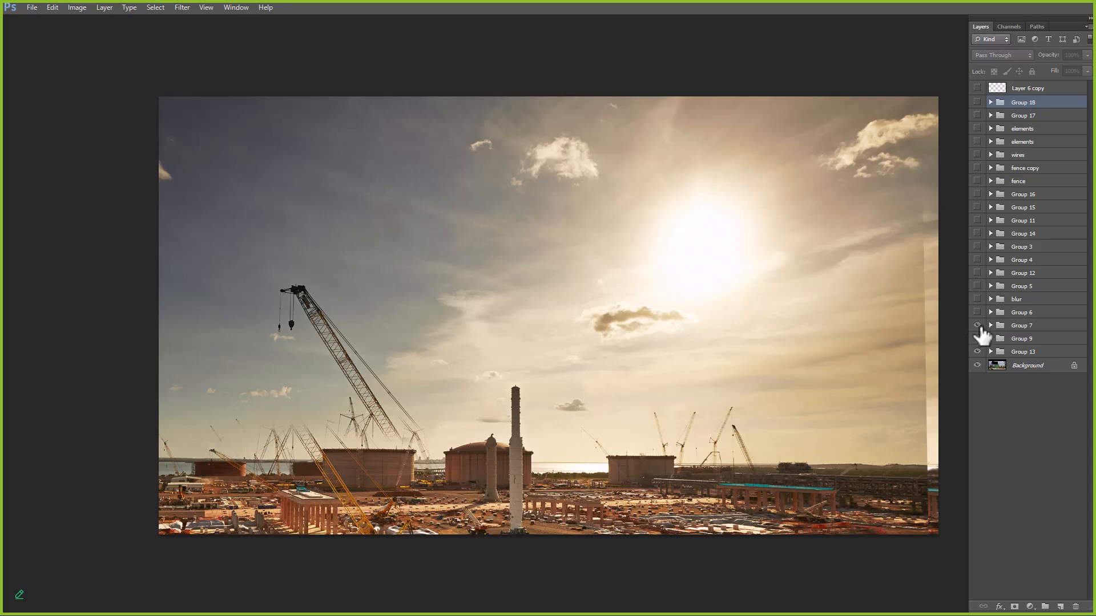
left_click(976, 325)
left_click(977, 313)
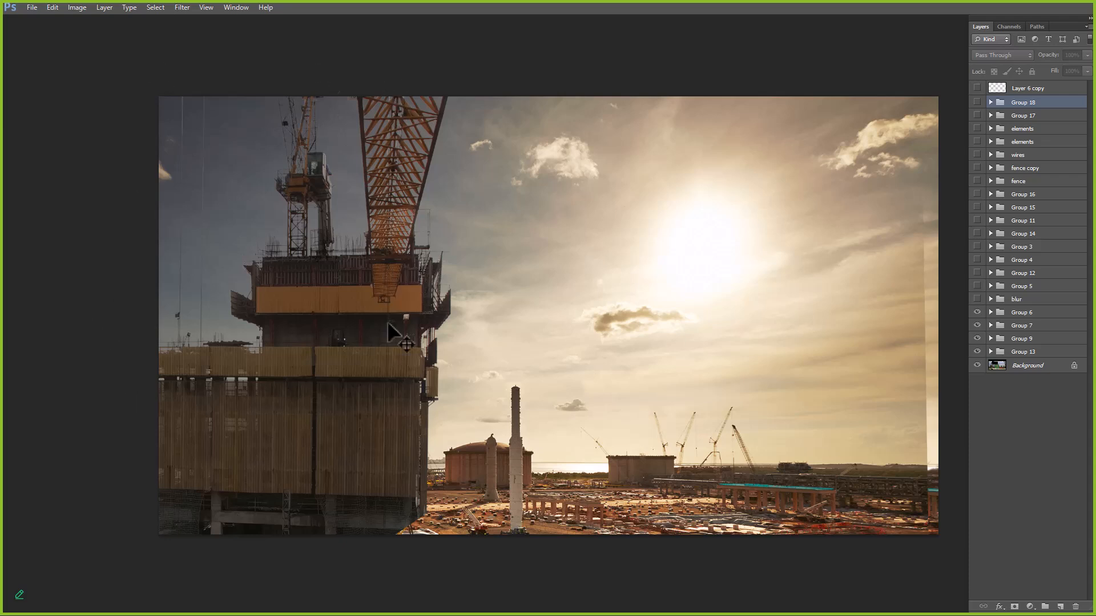
Make the blur group and Group 5, Group 12, Group 4 and Group 3 visible
left_click(977, 299)
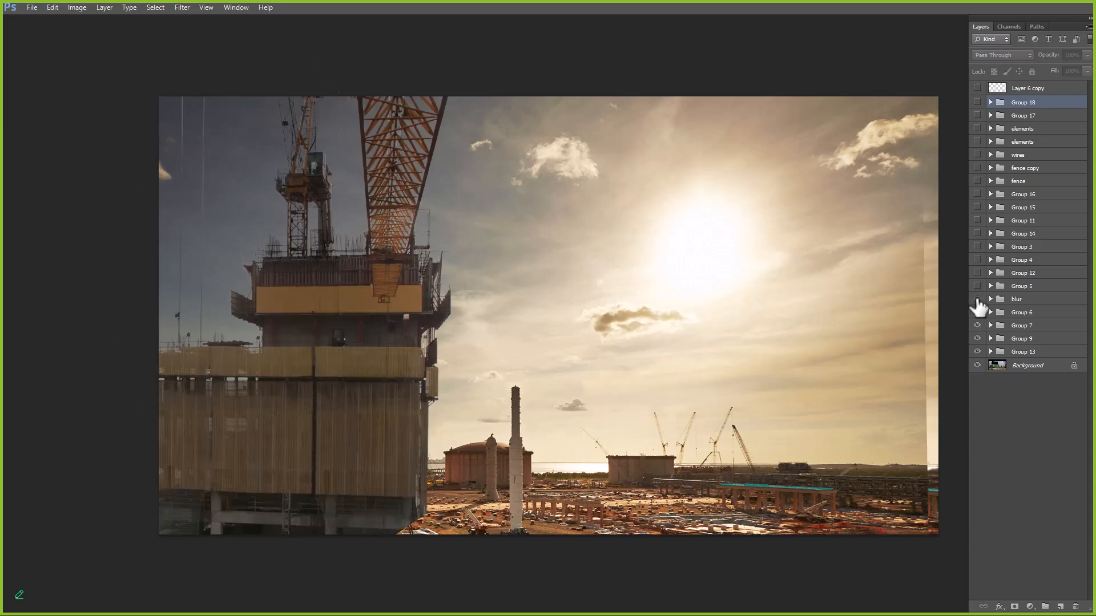
left_click(977, 299)
left_click(976, 299)
left_click(977, 273)
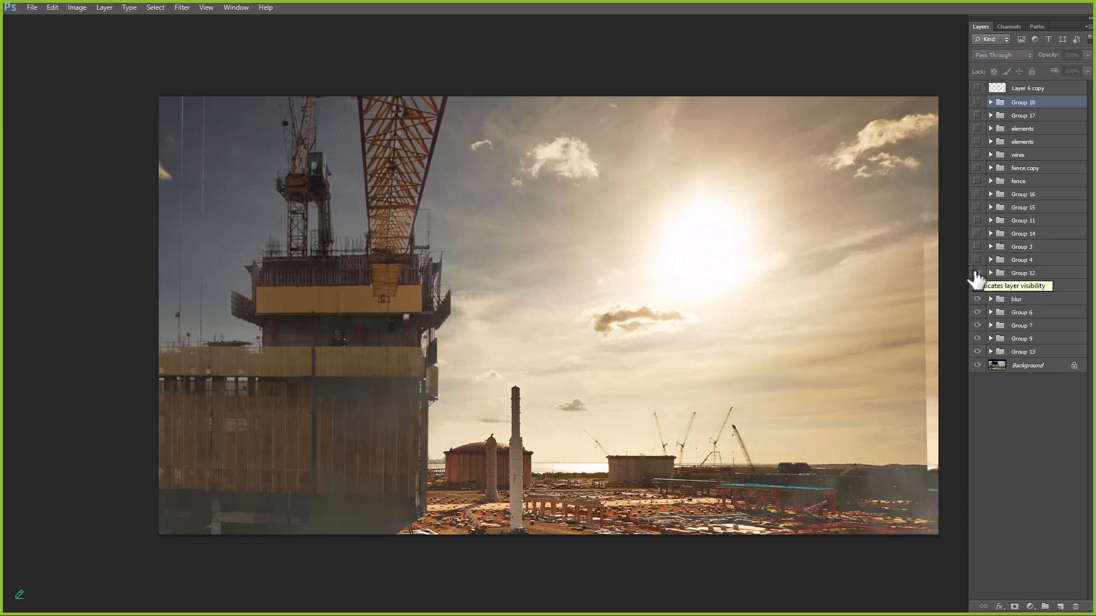
left_click(977, 260)
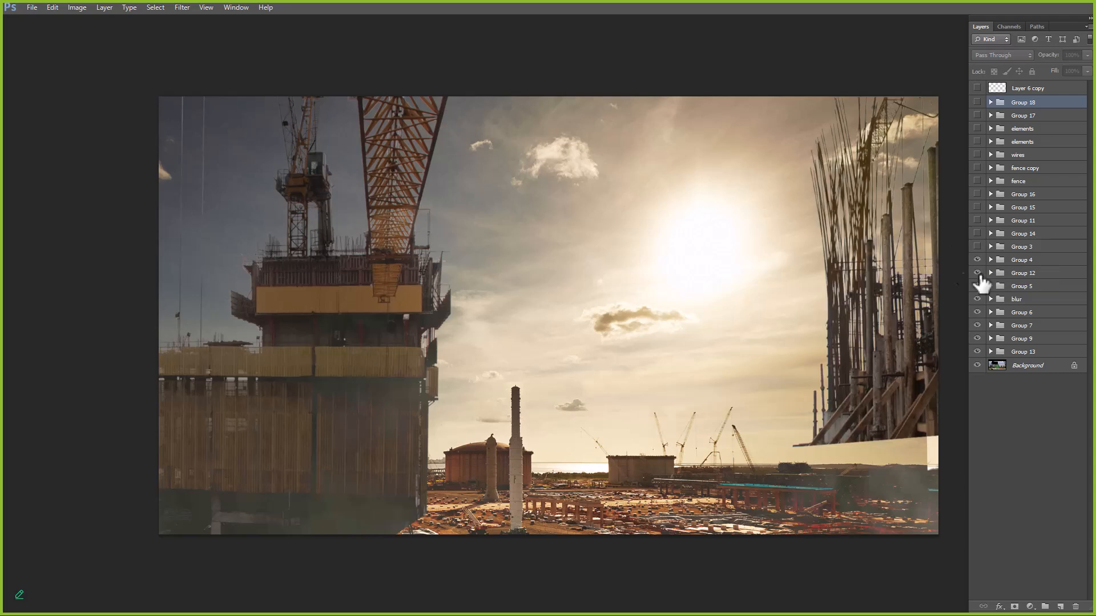
left_click(977, 247)
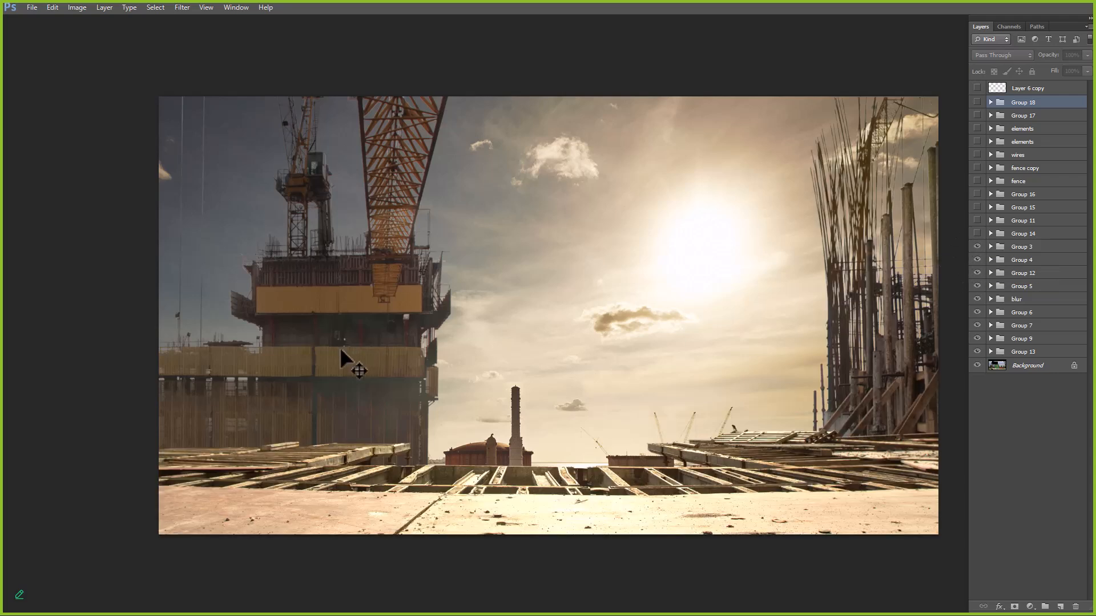
Make Group 14, Group 11, Group 15, Group 16, fence, fence copy and wires visible
left_click(978, 234)
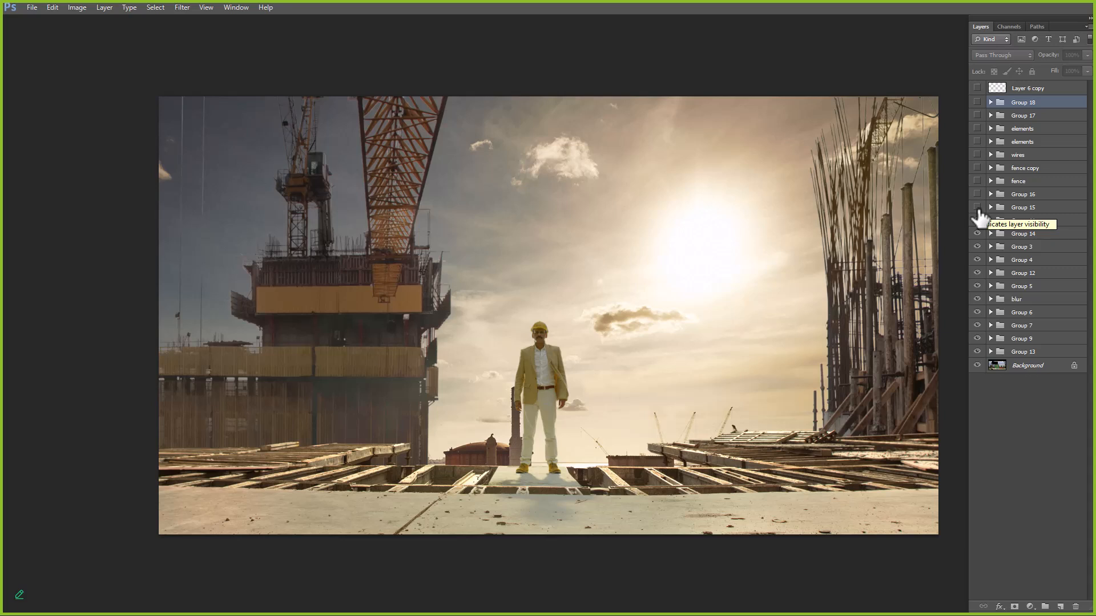
left_click(977, 208)
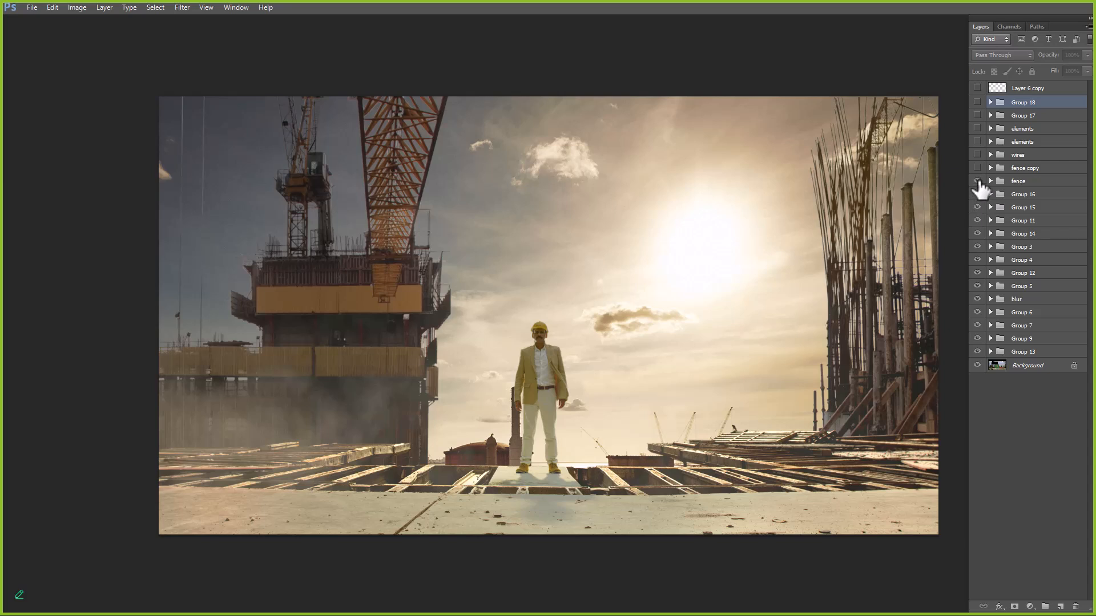
left_click(978, 182)
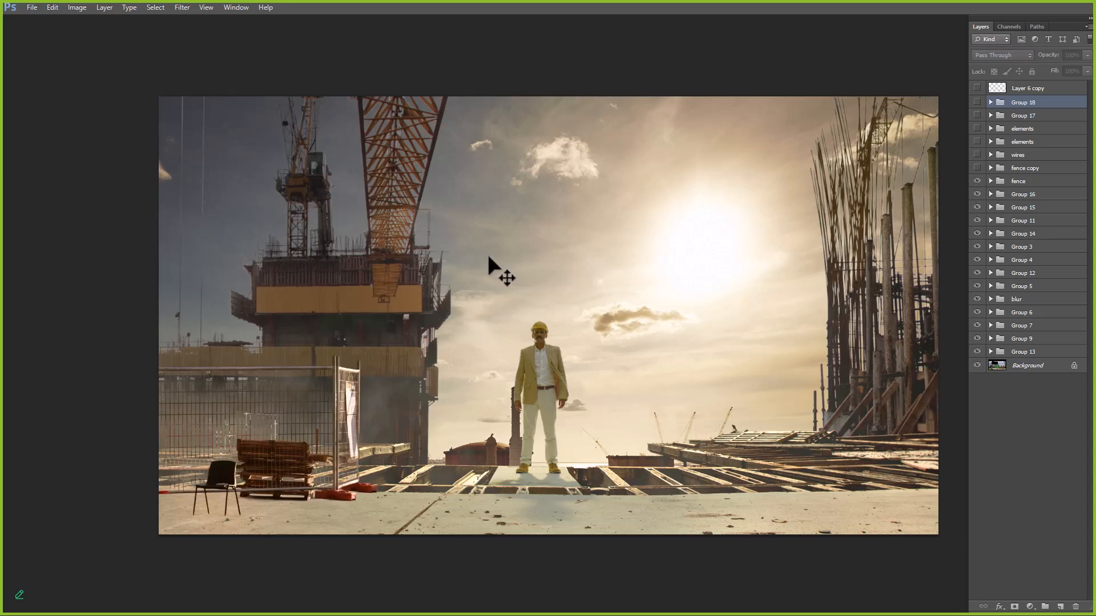
left_click(977, 169)
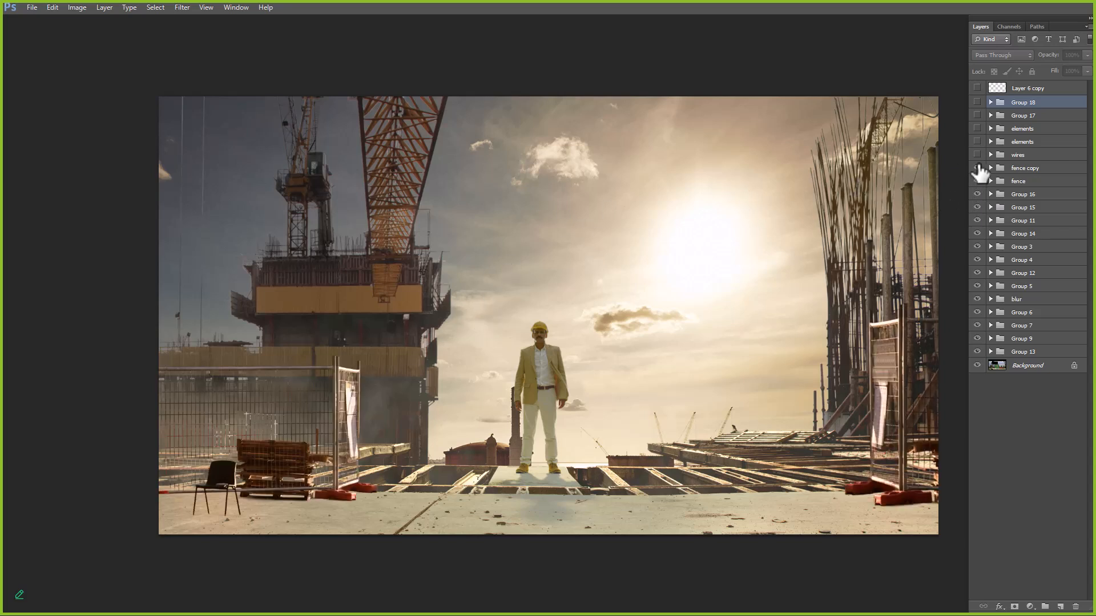
left_click(977, 155)
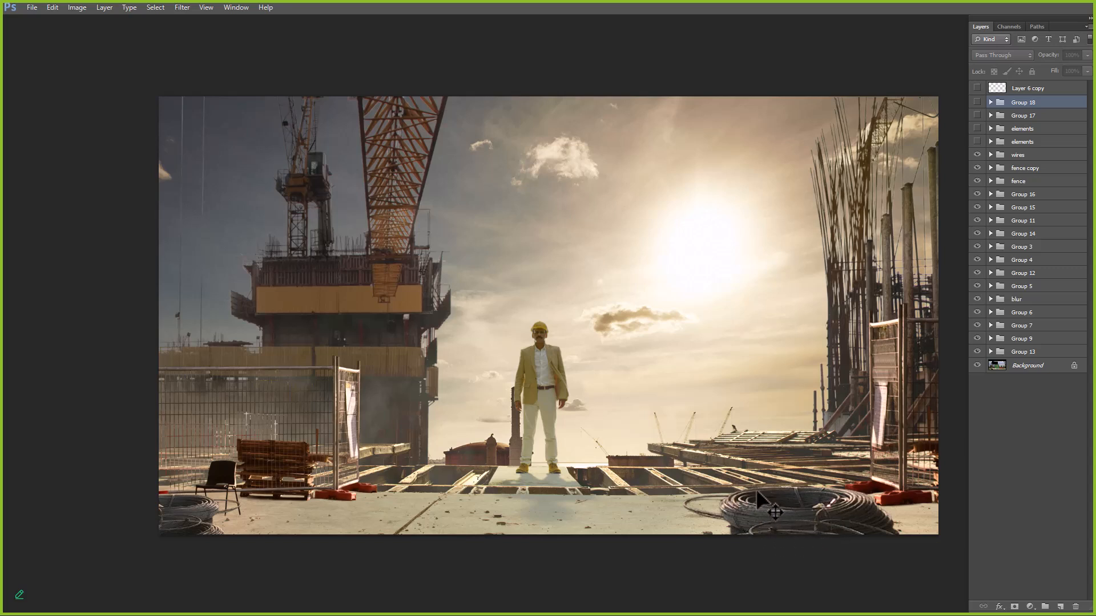
Make both elements groups and Group 17 visible
left_click(978, 143)
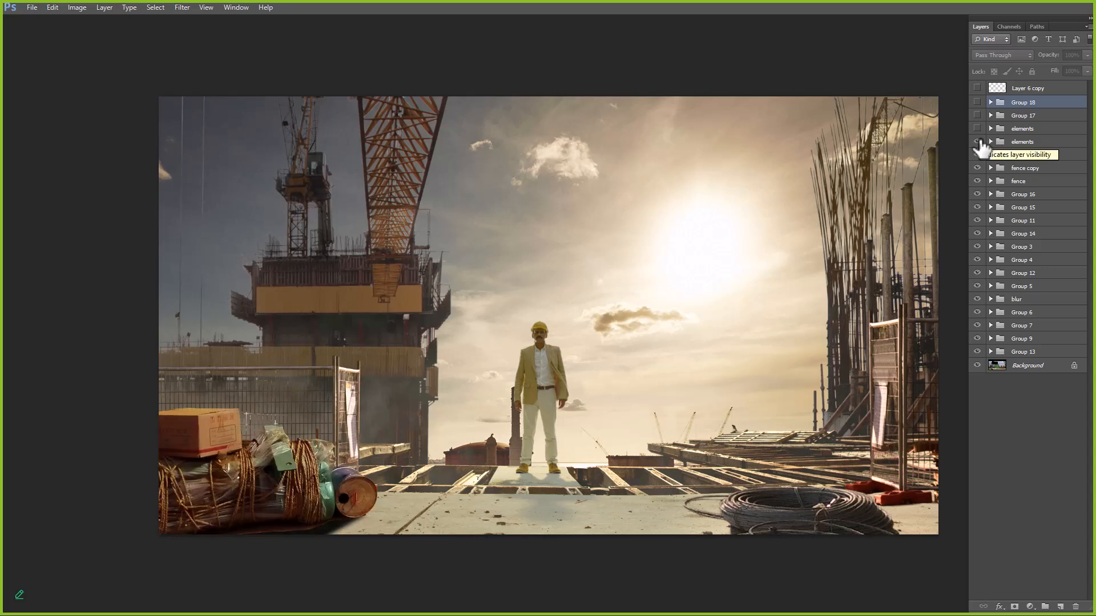
left_click(977, 129)
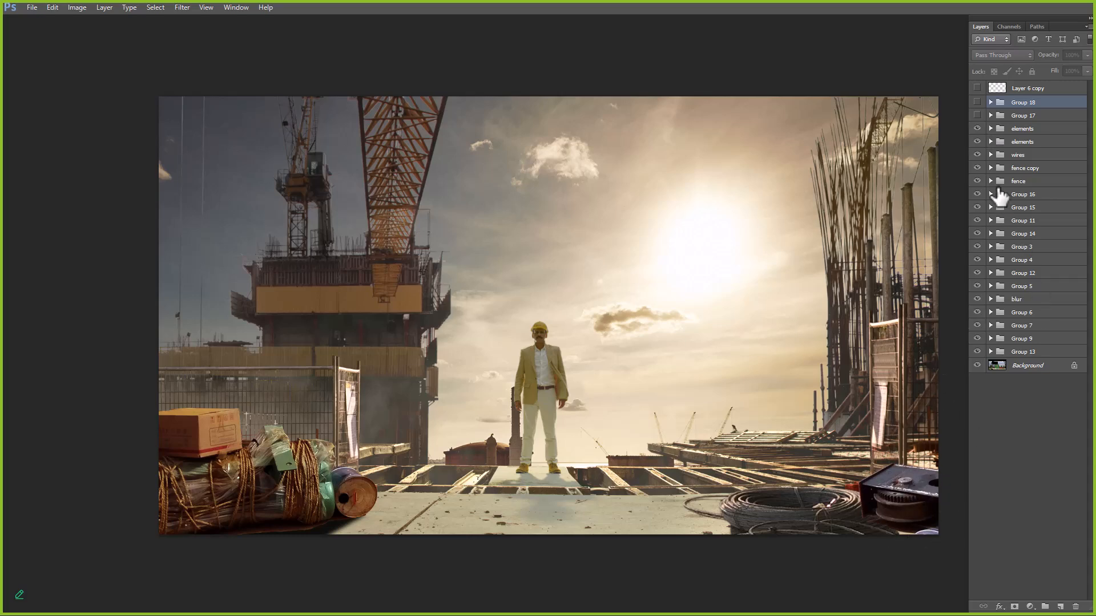
left_click(977, 116)
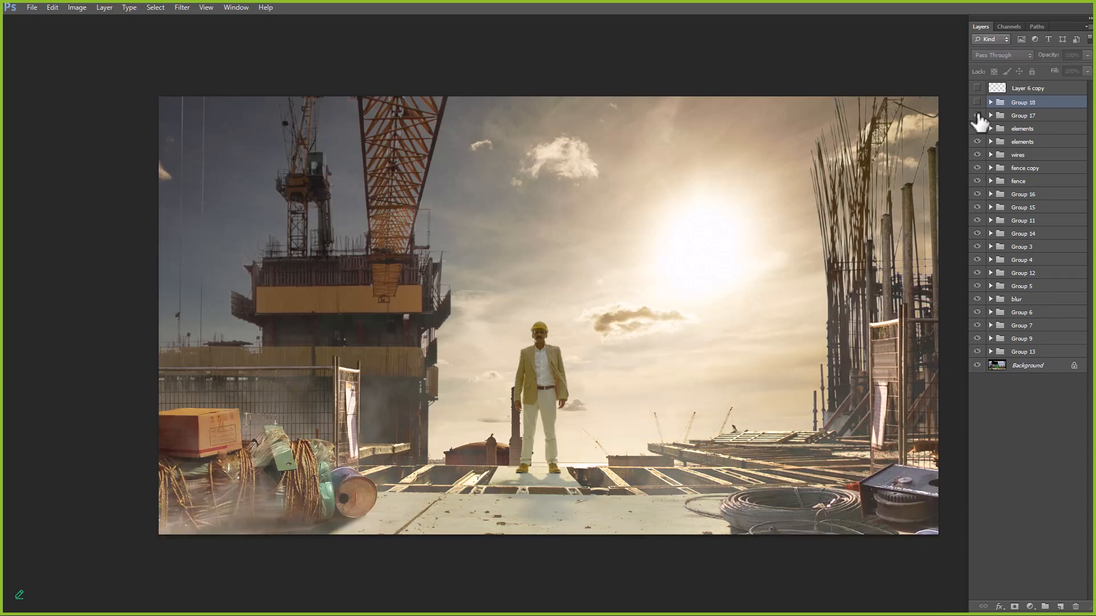
left_click(978, 115)
Make Group 18 visible and inspect the lettering it adds to the building
left_click(976, 103)
left_click(977, 103)
left_click(977, 103)
left_click(977, 103)
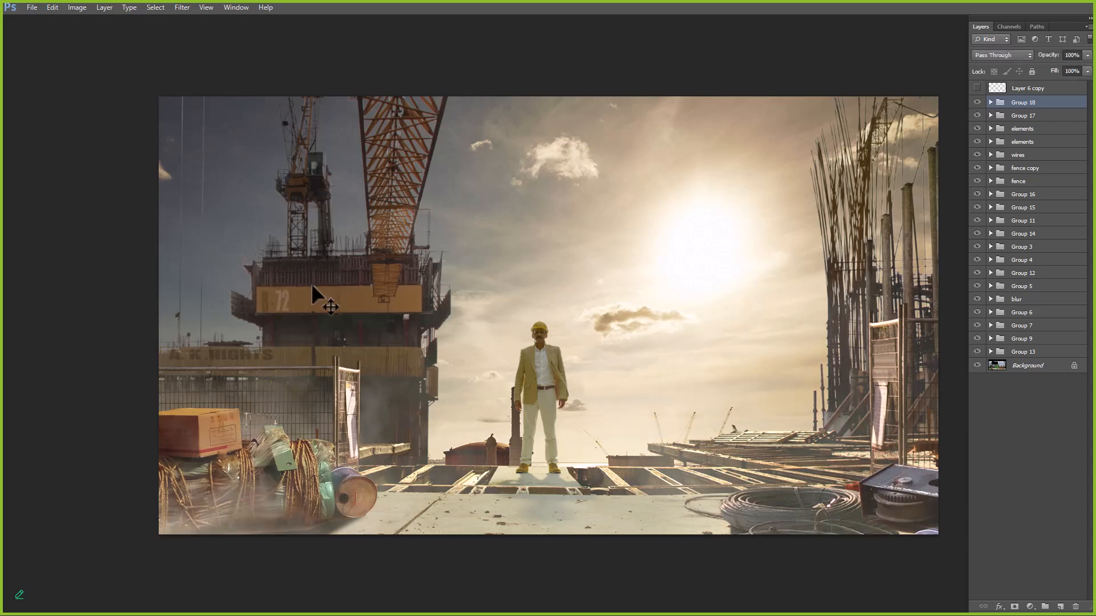
scroll(283, 297, "up", 10, "alt")
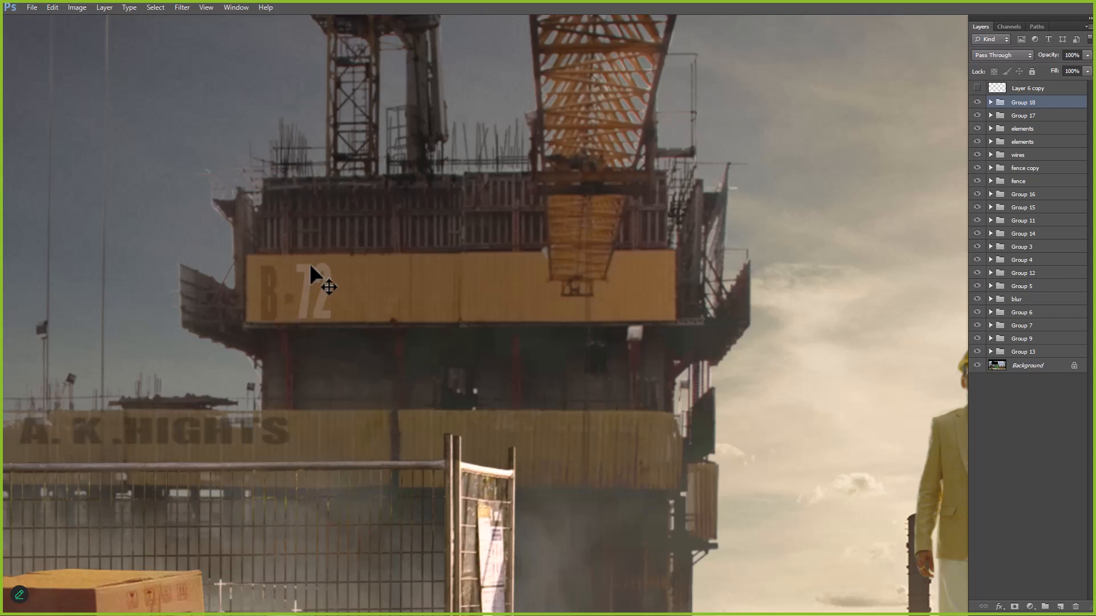
Make Layer 6 copy visible to add the black letterbox bars to the matte painting
scroll(310, 262, "down", 10, "alt")
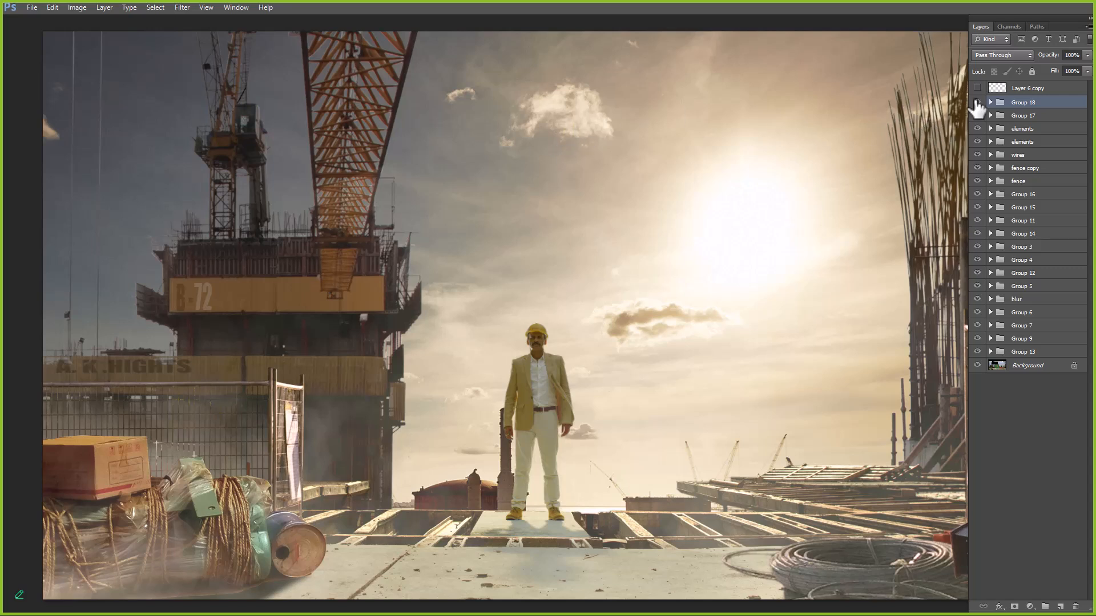
left_click(977, 88)
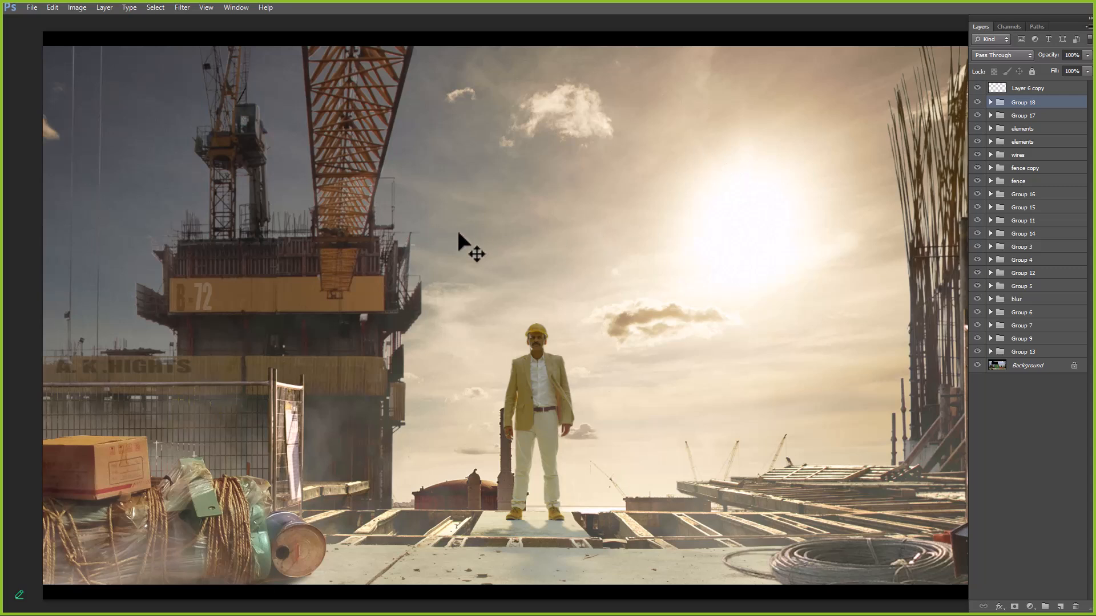
key("alt+Tab")
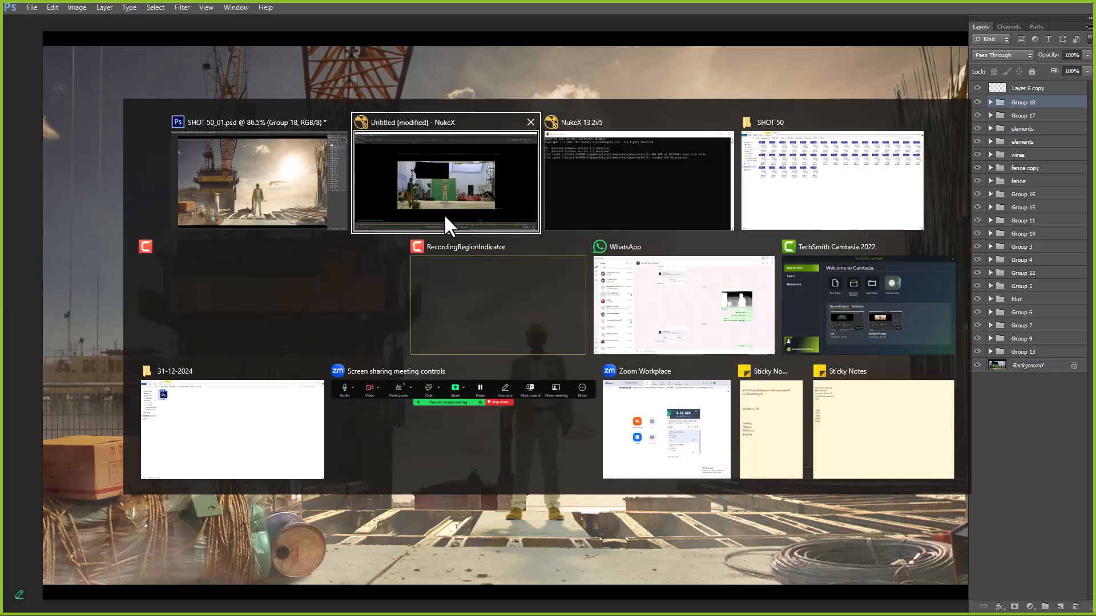
left_click(249, 406)
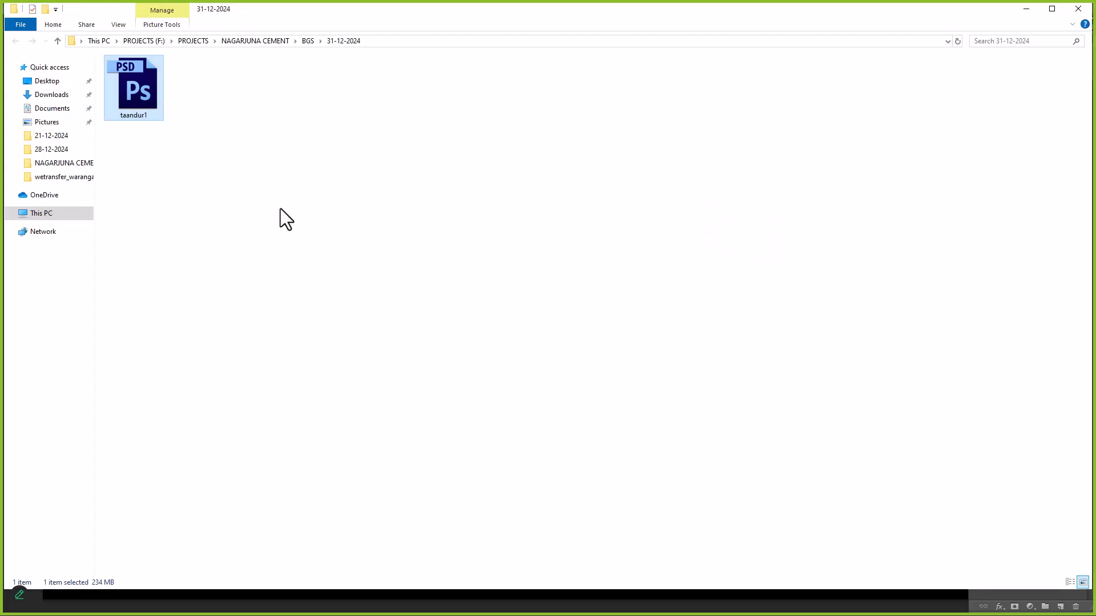
key("alt+Tab")
left_click(488, 194)
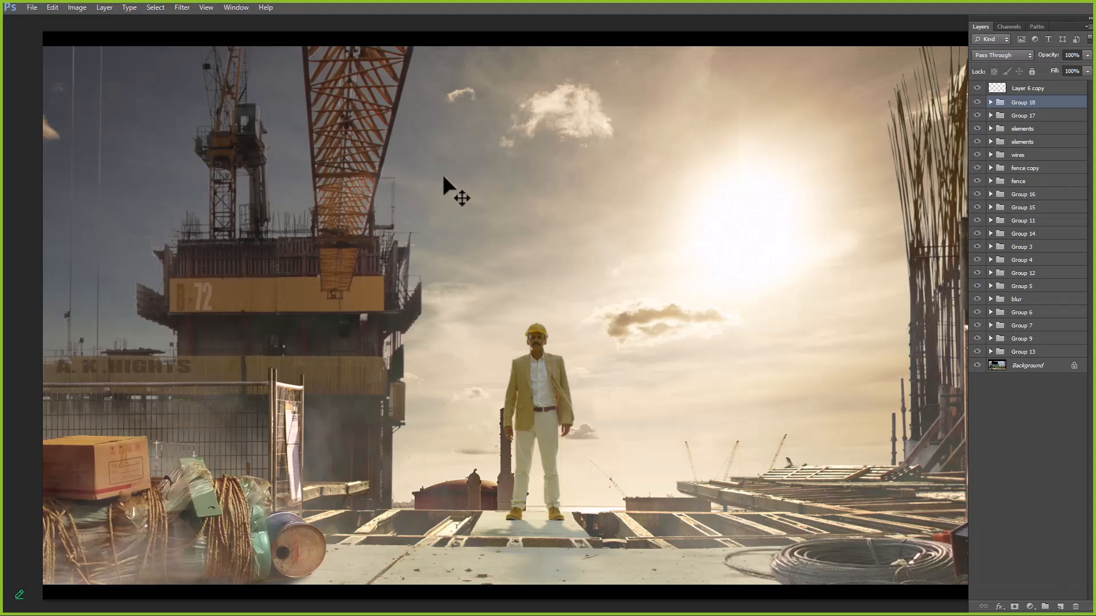
Switch to NukeX and restore the full layout with the node graph and the Read1 properties
key("alt+Tab")
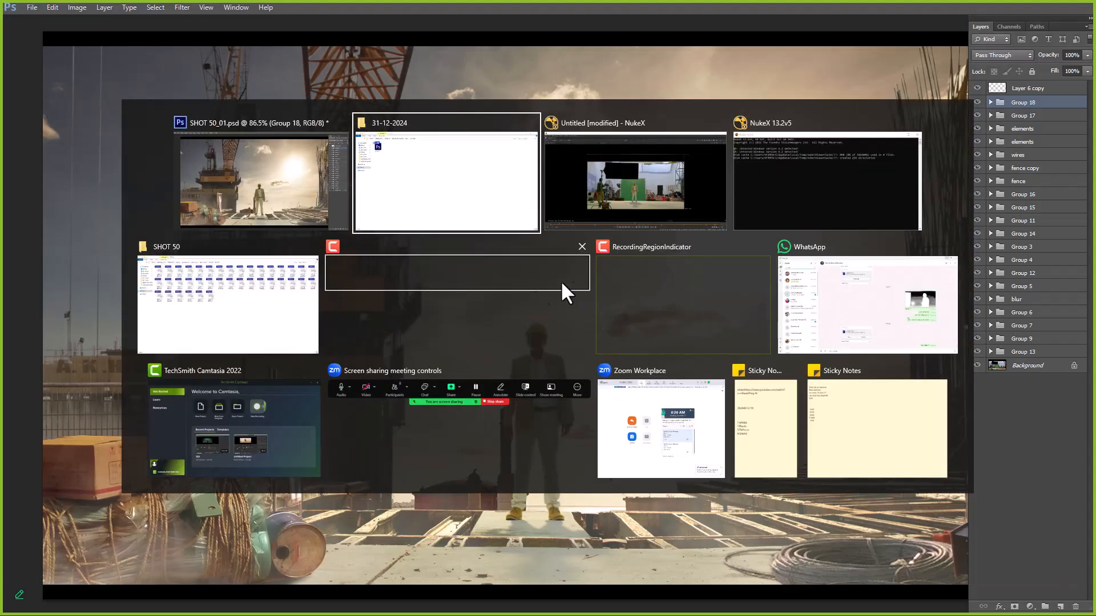
key("alt+Tab")
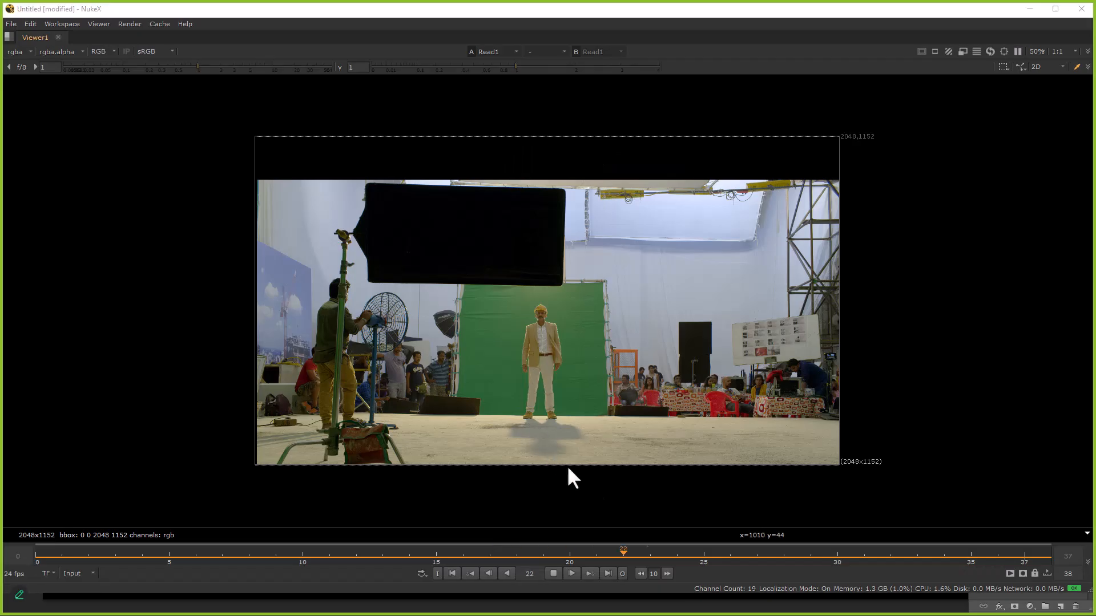
key("super")
key("super")
key("space")
double_click(454, 435)
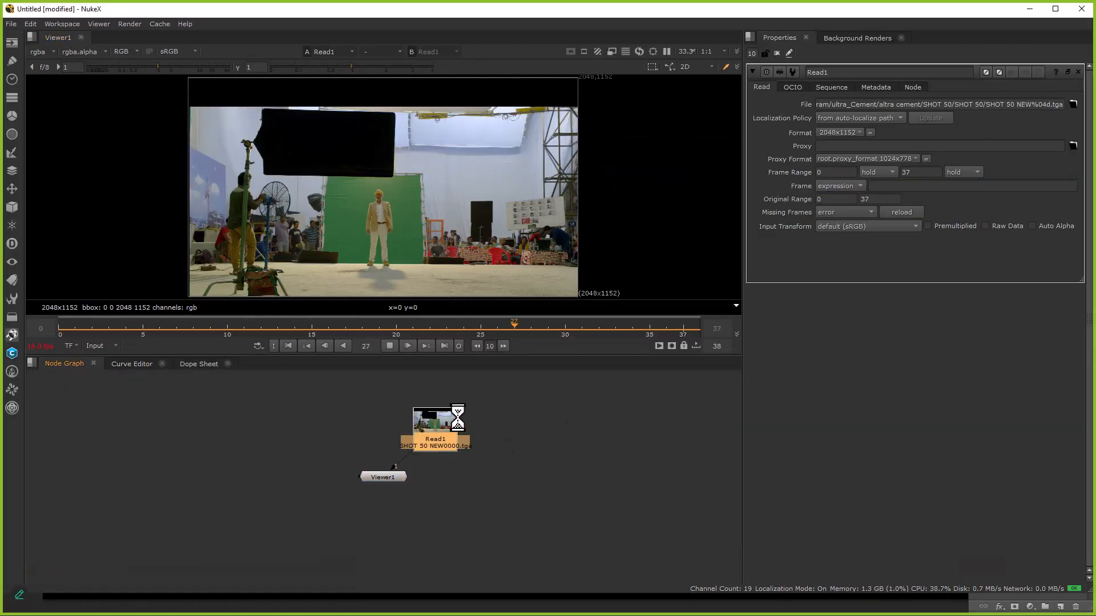
Add a Read node that loads SHOT 50_01.psd from the PSD folder of the altra cement project
key("r")
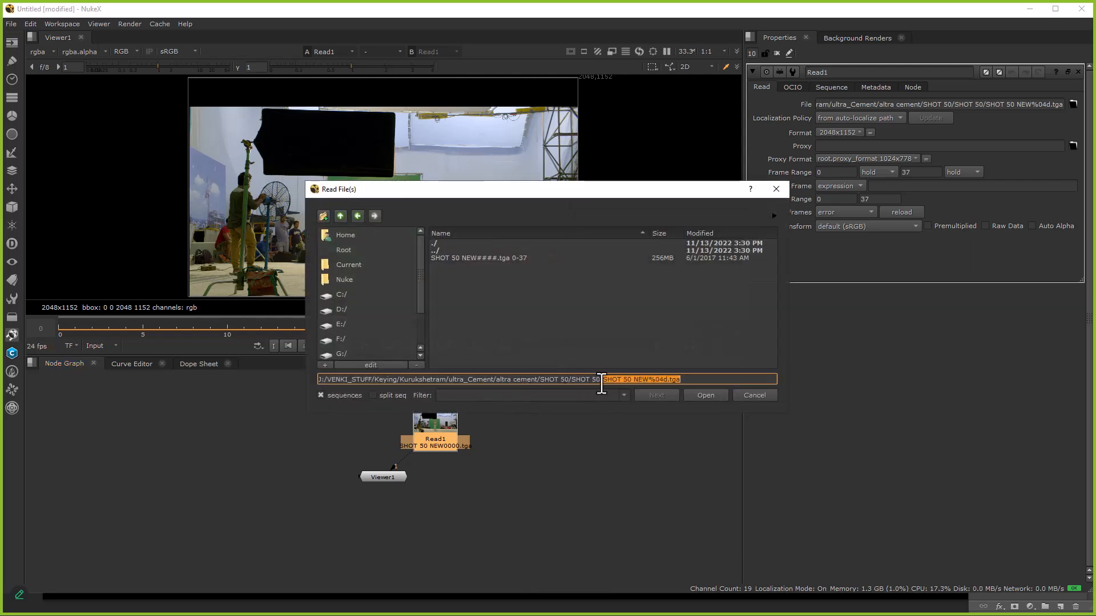
left_click(341, 216)
left_click(340, 216)
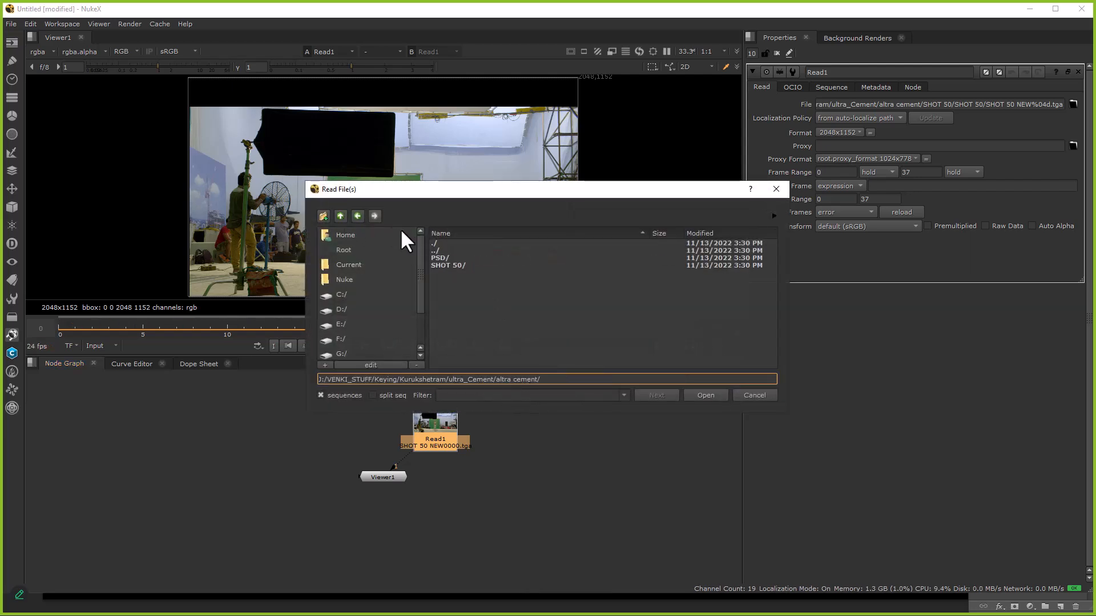
left_click(439, 258)
double_click(447, 258)
left_click(451, 266)
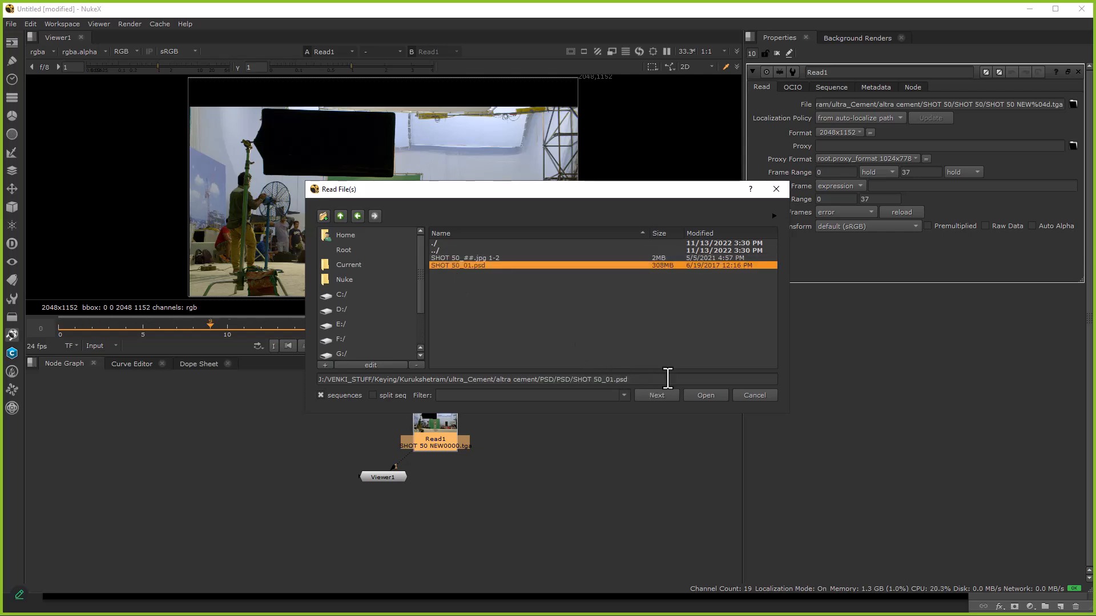
left_click(702, 395)
Stop the playback, place the PSD Read node beside Read1 and show it in the viewer
left_click(392, 347)
left_click_drag(445, 417, 539, 415)
key("1")
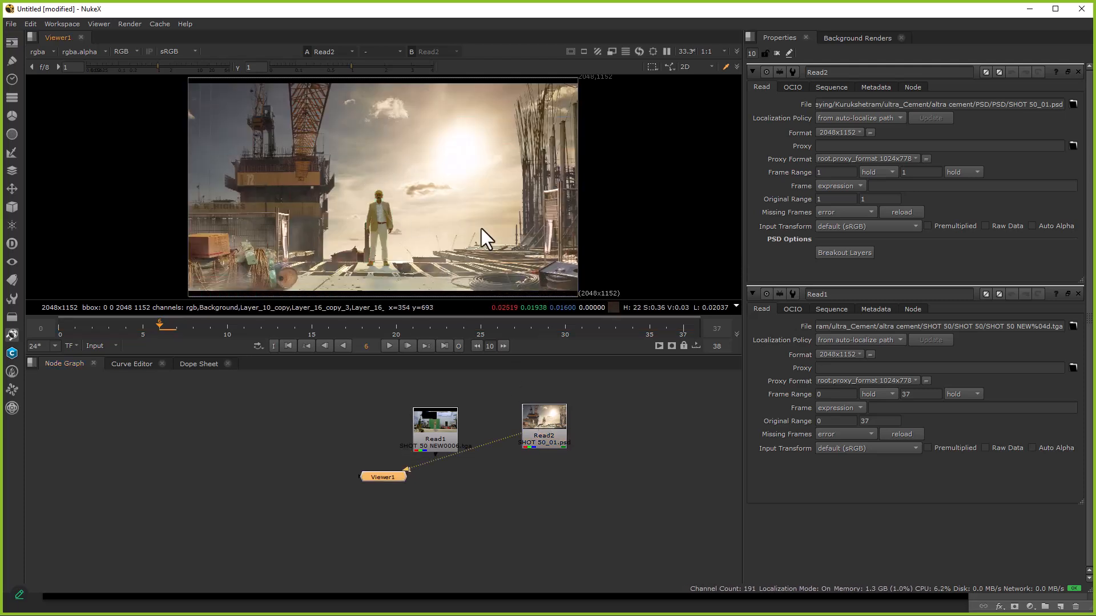
Compare the properties of Read1 and Read2 and examine the PSD layer breakout option
scroll(482, 446, "down", 3)
left_click(374, 415)
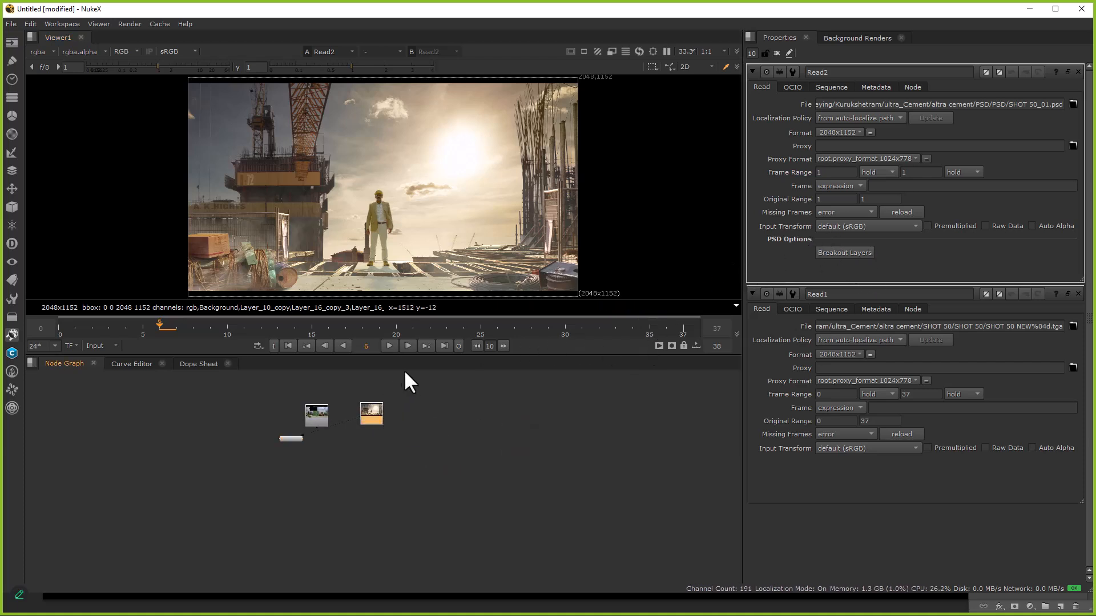
left_click(323, 411)
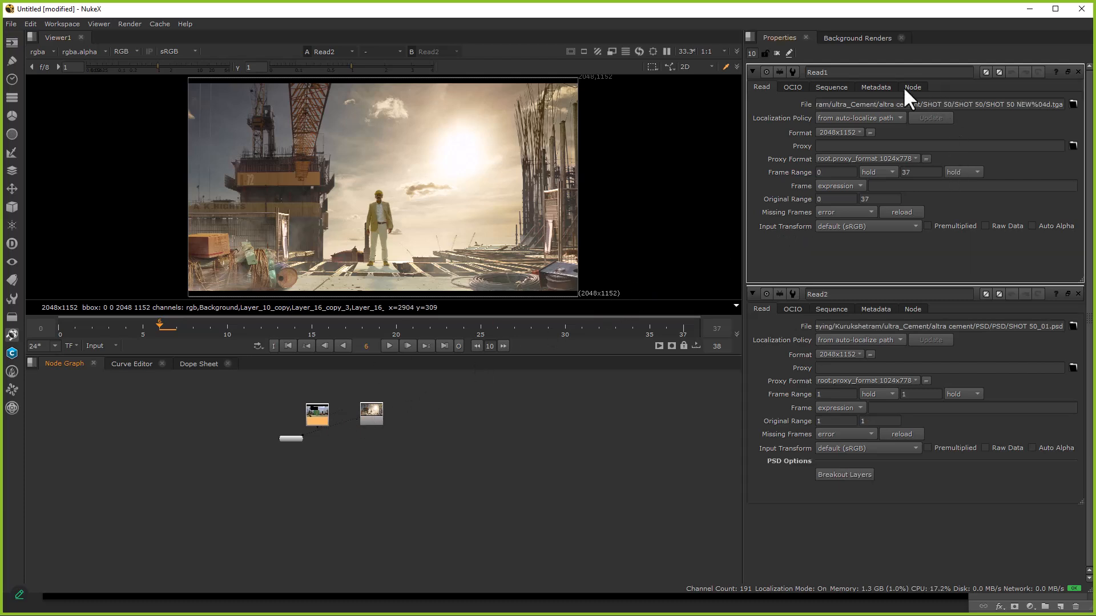
scroll(395, 438, "up", 3)
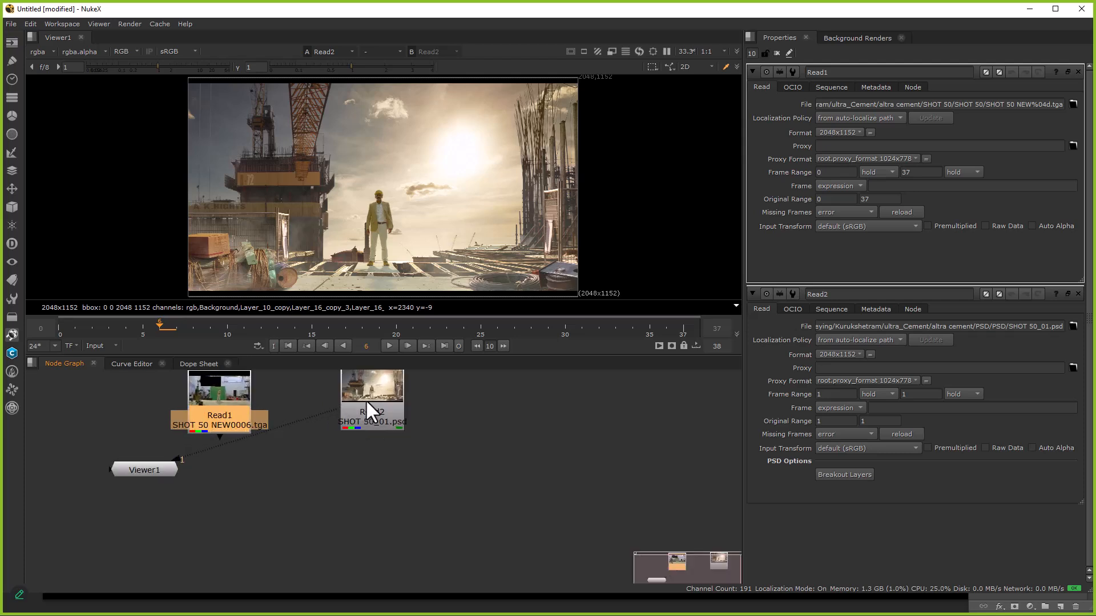
left_click(367, 395)
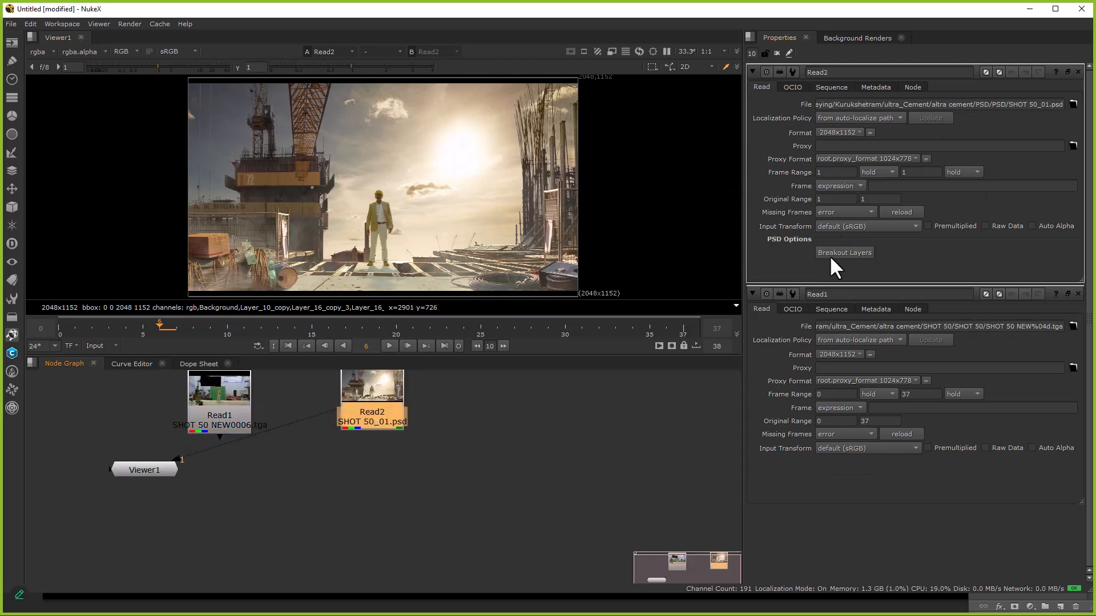
scroll(377, 416, "up", 4)
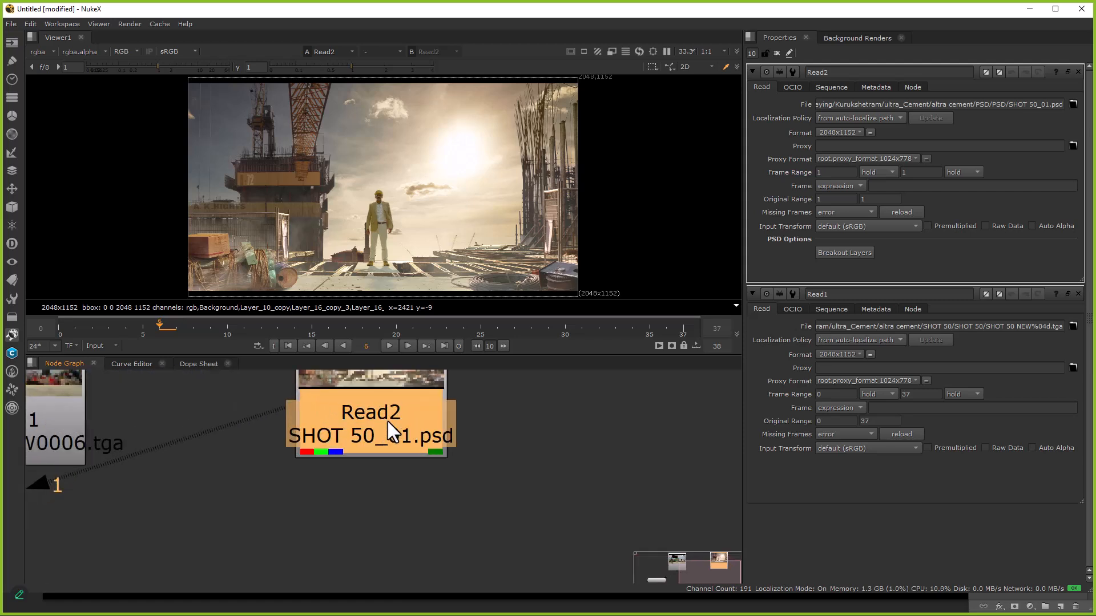
scroll(392, 418, "down", 4)
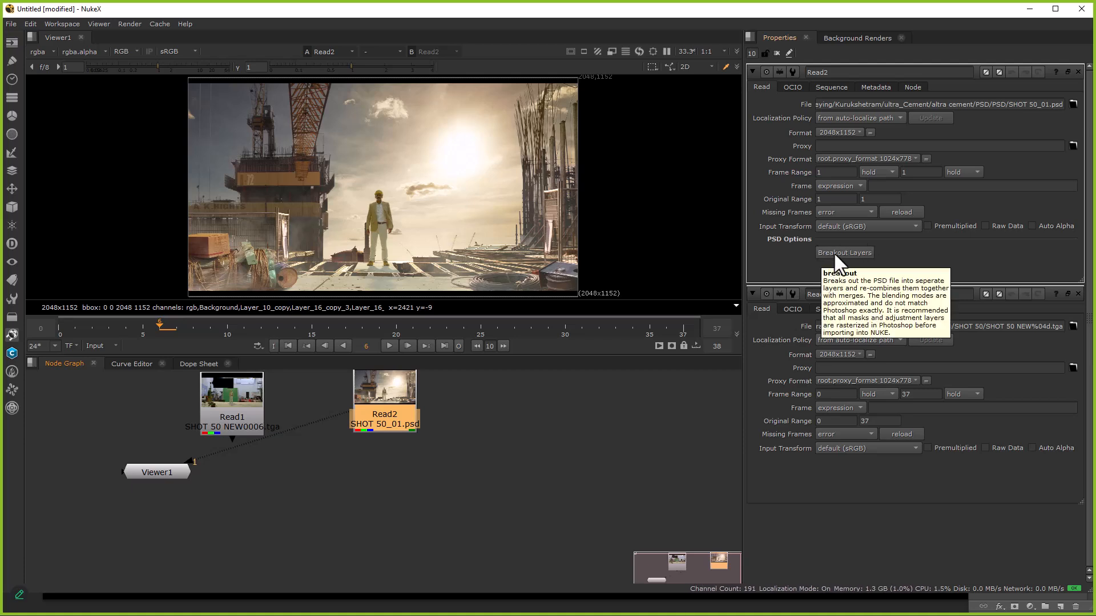
Switch to Photoshop, return SHOT 50_01.psd to the standard screen mode, and go back to NukeX
key("alt+Tab")
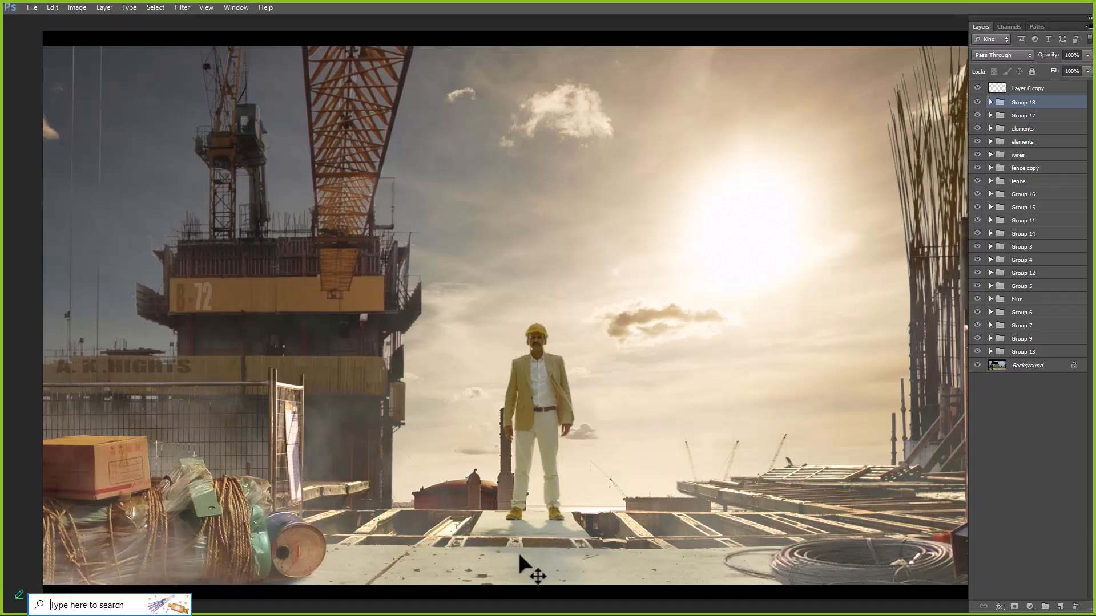
key("super")
left_click(508, 599)
key("f")
key("f")
key("alt+Tab")
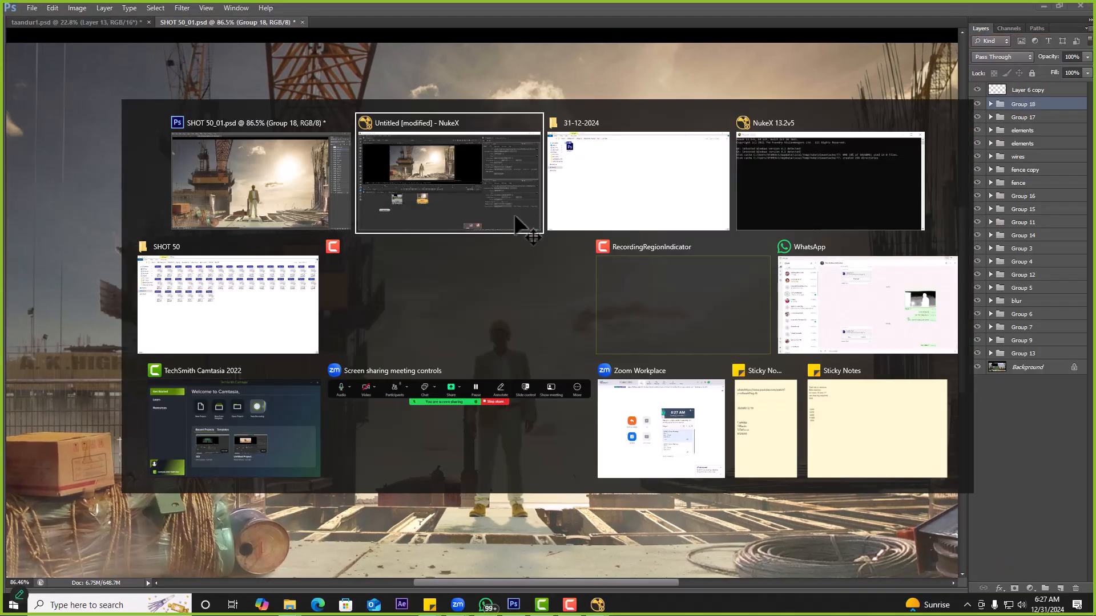
left_click(467, 201)
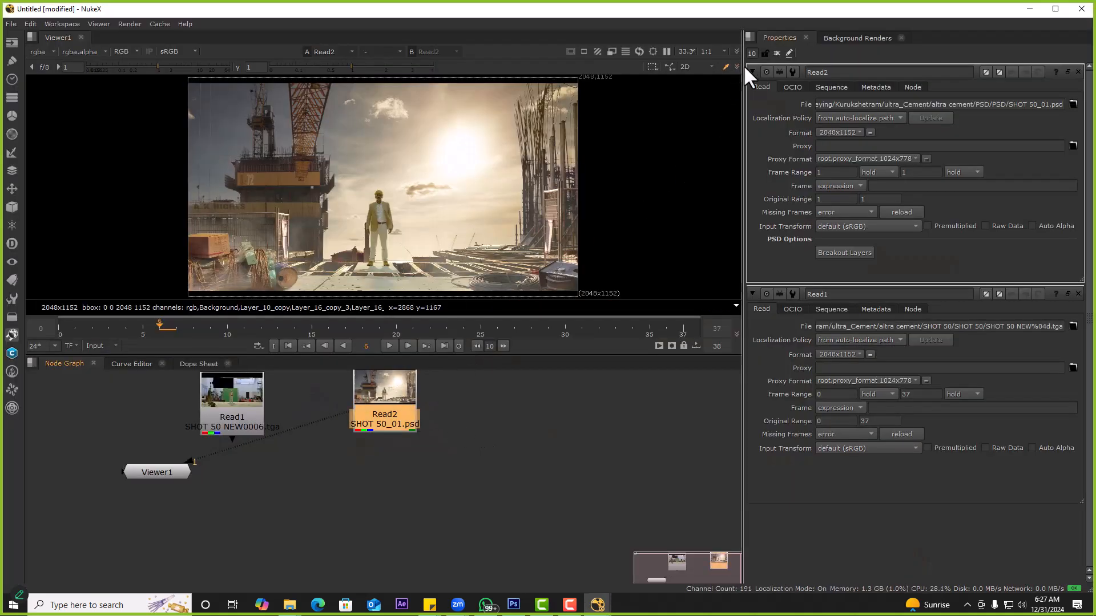
Set the maximum number of open node property panels to 1
double_click(754, 53)
type("1")
key("Return")
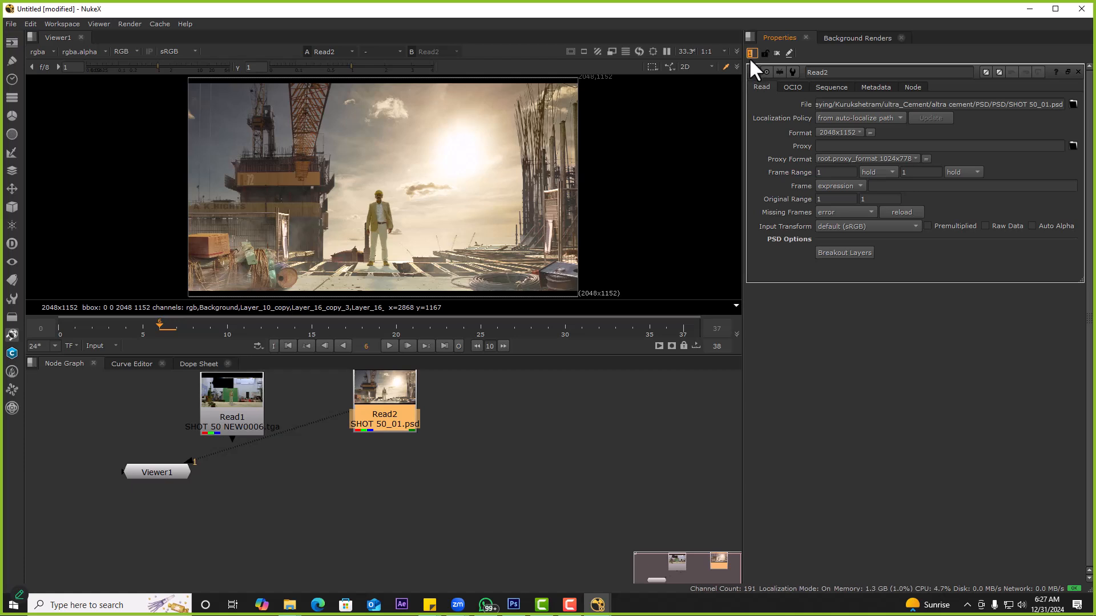
Break out the layers of the SHOT 50_01.psd Read node into separate nodes beneath it
scroll(436, 439, "down", 5)
middle_click_drag(407, 454, 287, 440)
left_click(304, 425)
left_click(288, 415)
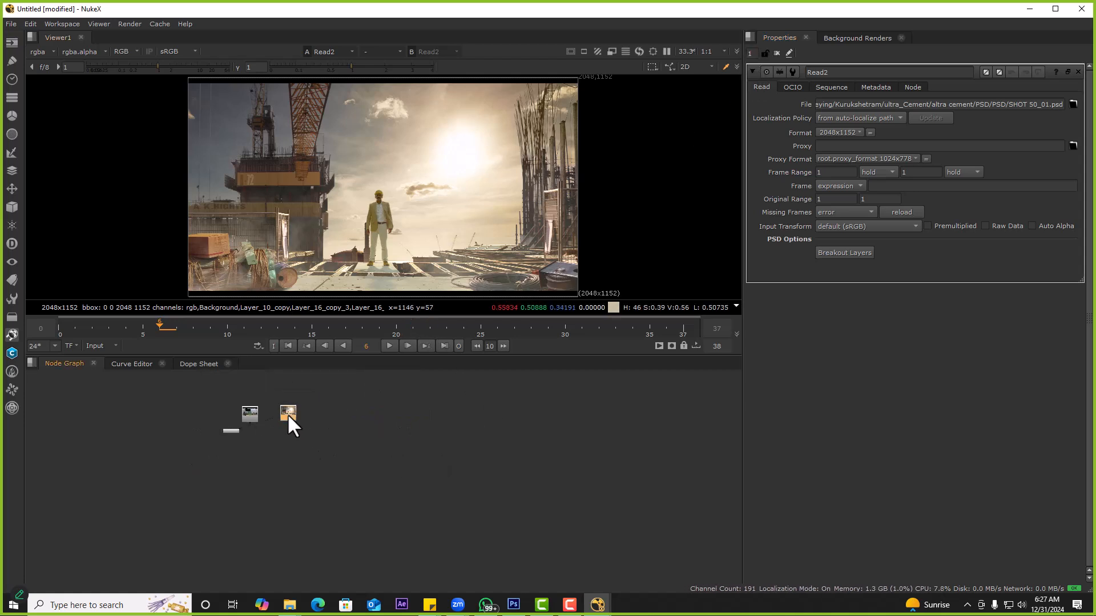
left_click(830, 253)
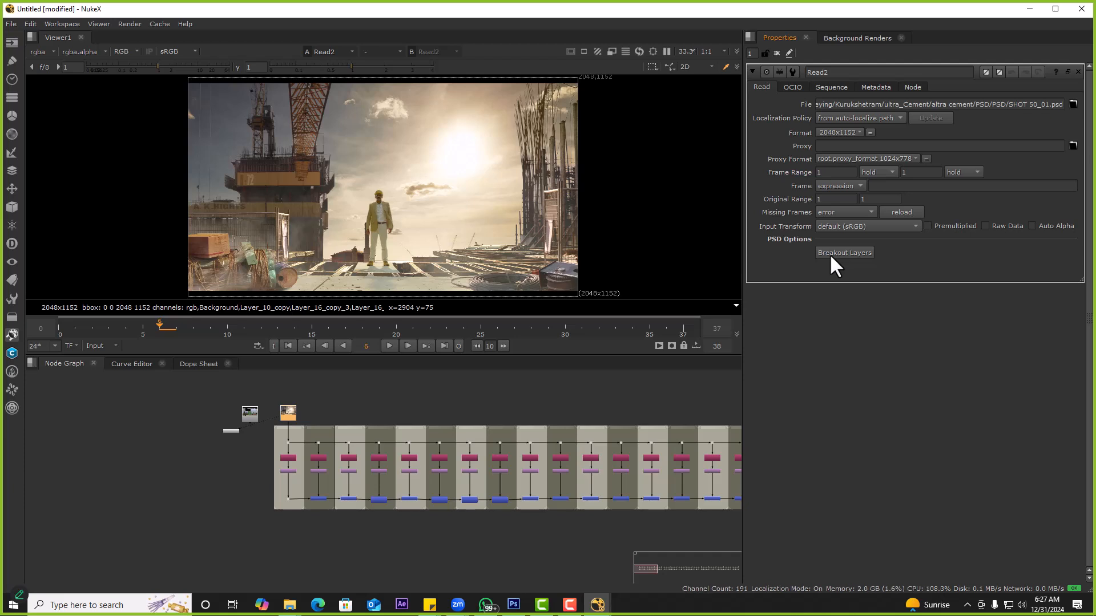
Examine the chain of layer nodes and merges generated from the PSD
scroll(543, 431, "down", 1)
middle_click_drag(668, 471, 373, 450)
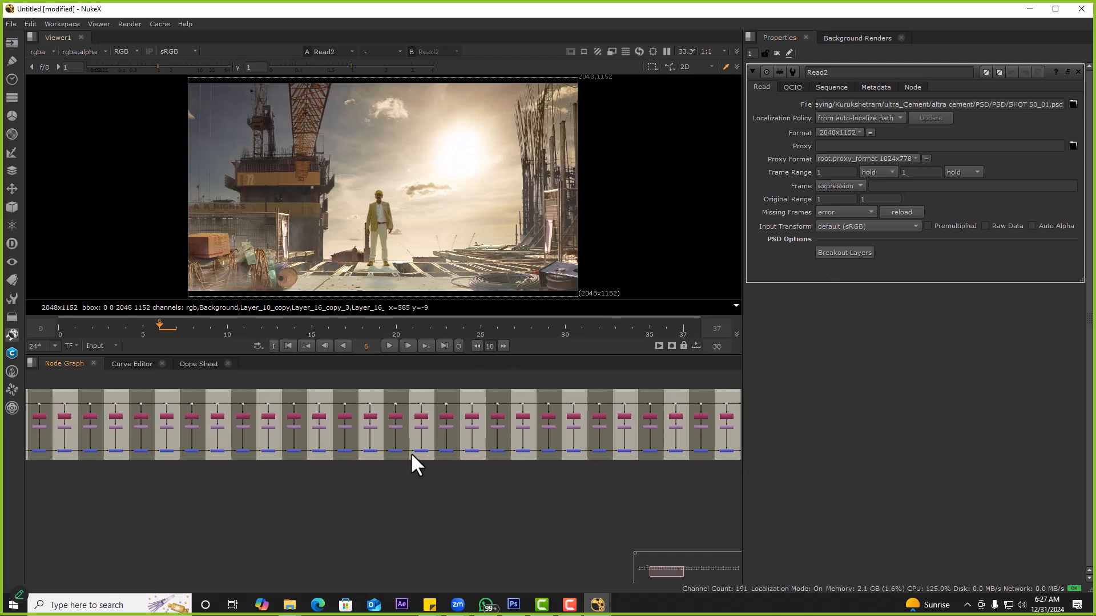
scroll(411, 460, "down", 5)
middle_click_drag(514, 474, 477, 435)
scroll(455, 424, "up", 5)
scroll(455, 423, "up", 2)
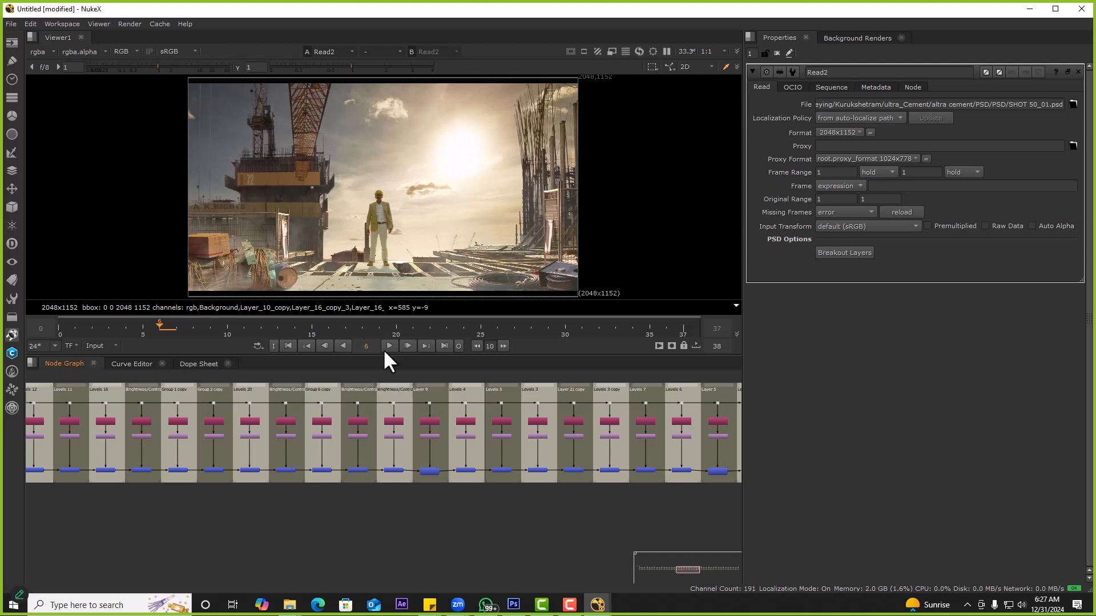
scroll(417, 444, "down", 5)
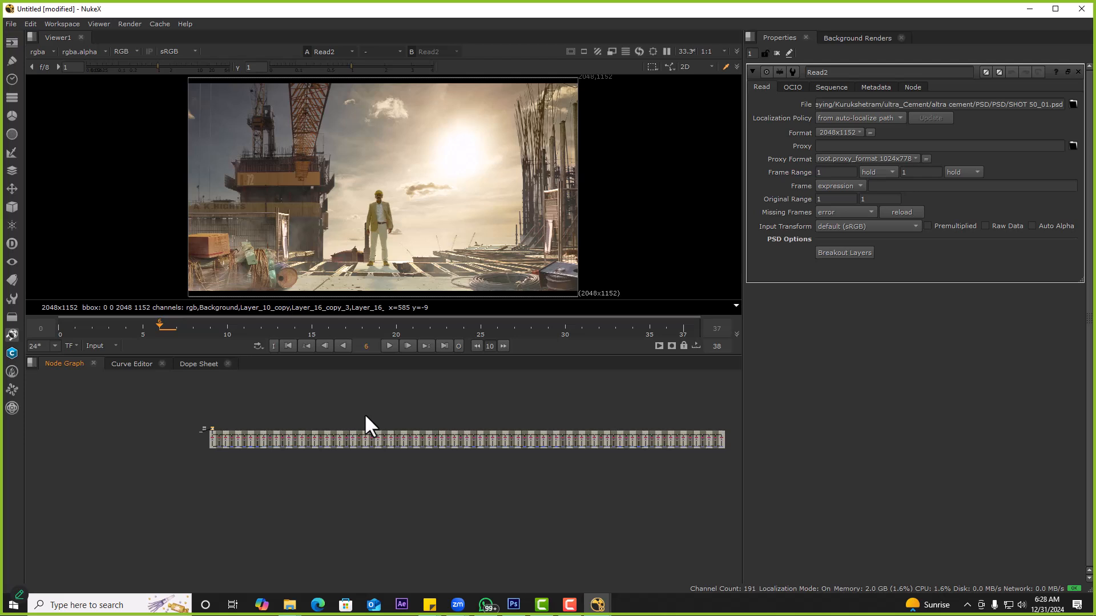
Switch to Photoshop and hide the Background layer and all groups except Group 6
left_click(514, 604)
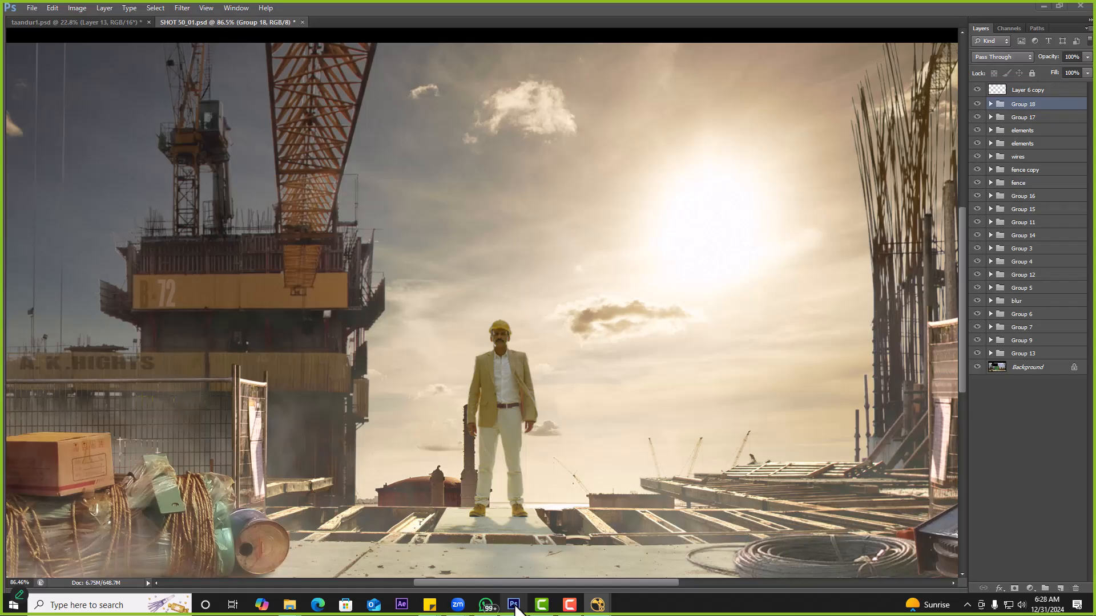
left_click(977, 367)
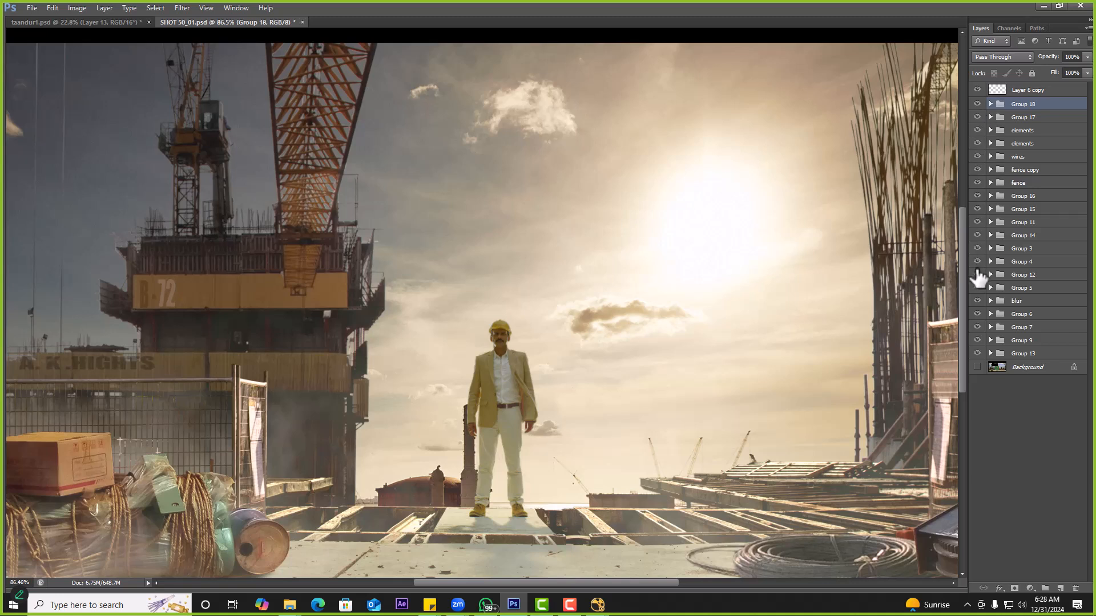
left_click_drag(977, 104, 995, 337)
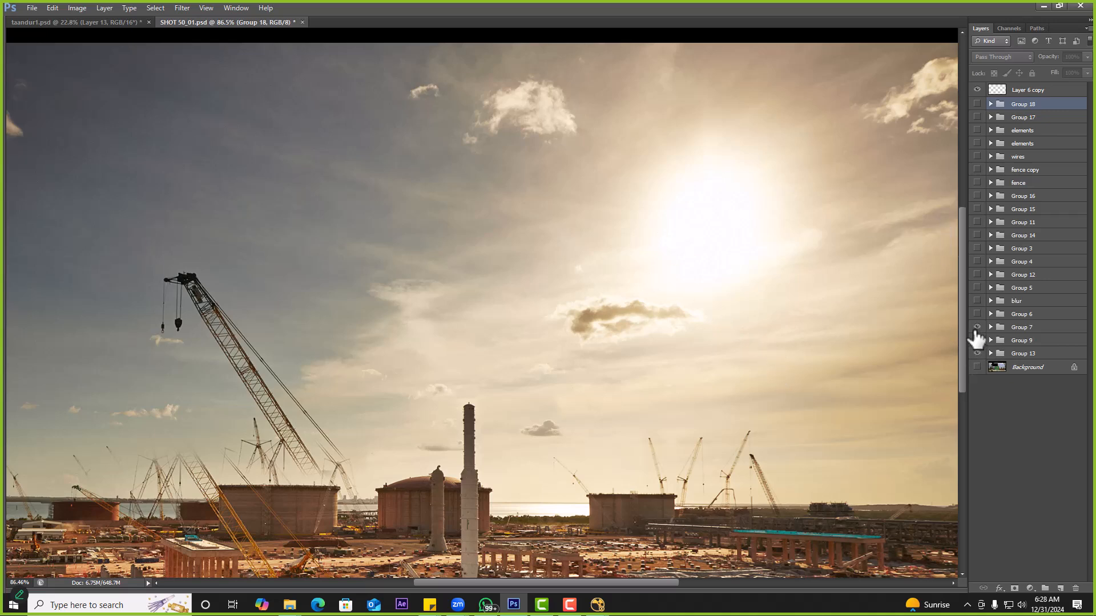
mouse_move(977, 339)
left_mouse_down()
mouse_move(977, 316)
mouse_move(977, 359)
left_mouse_up()
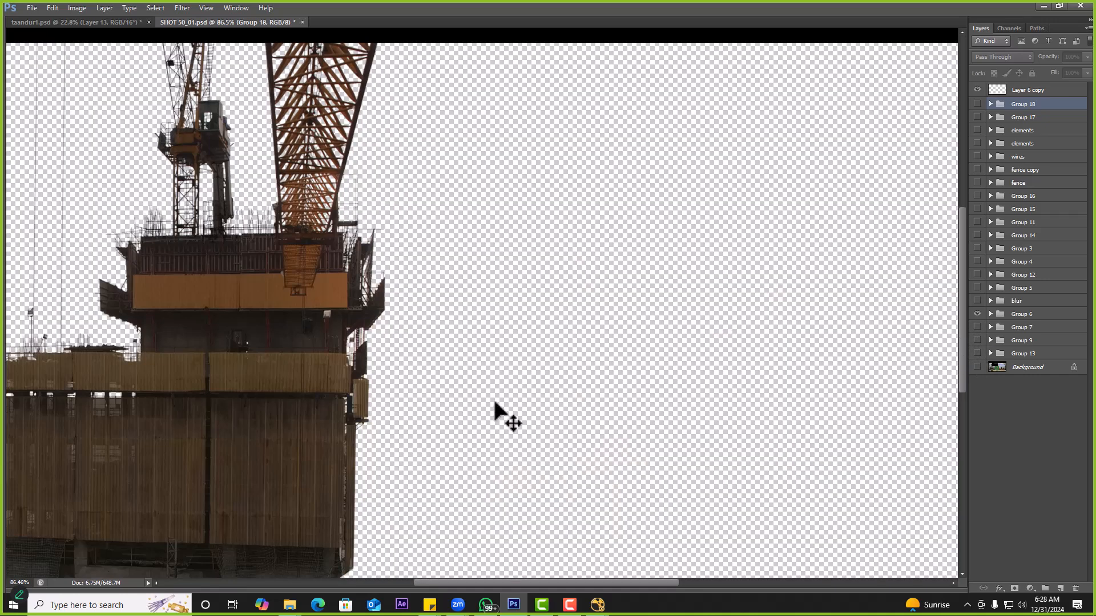
Hide Group 6, and show the blur group and Group 12 one at a time to inspect their contents
left_click(978, 314)
left_click(977, 301)
left_click(977, 301)
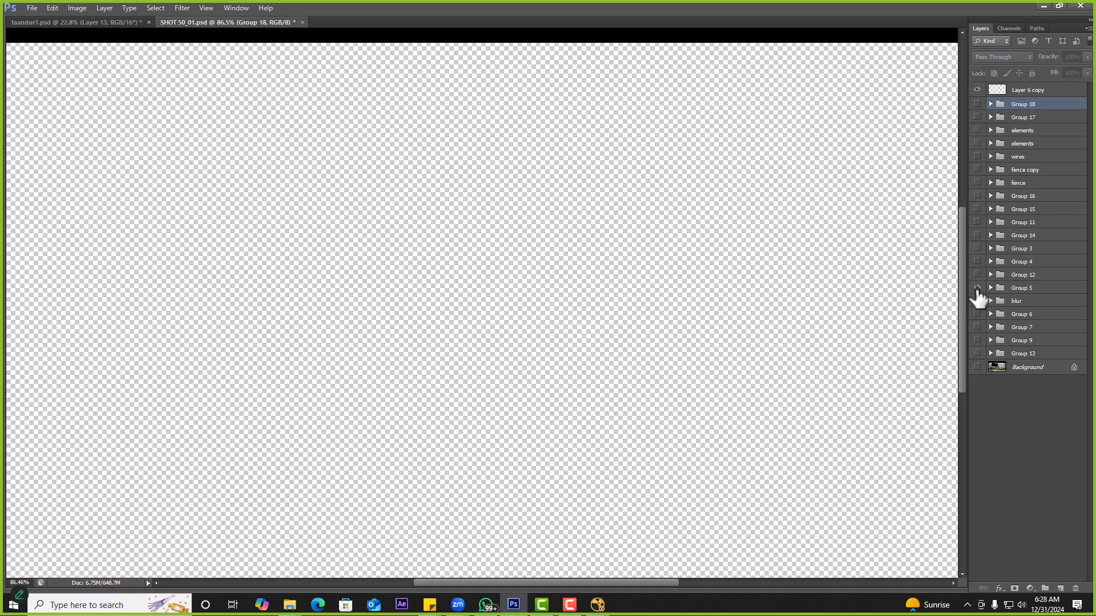
left_click(977, 274)
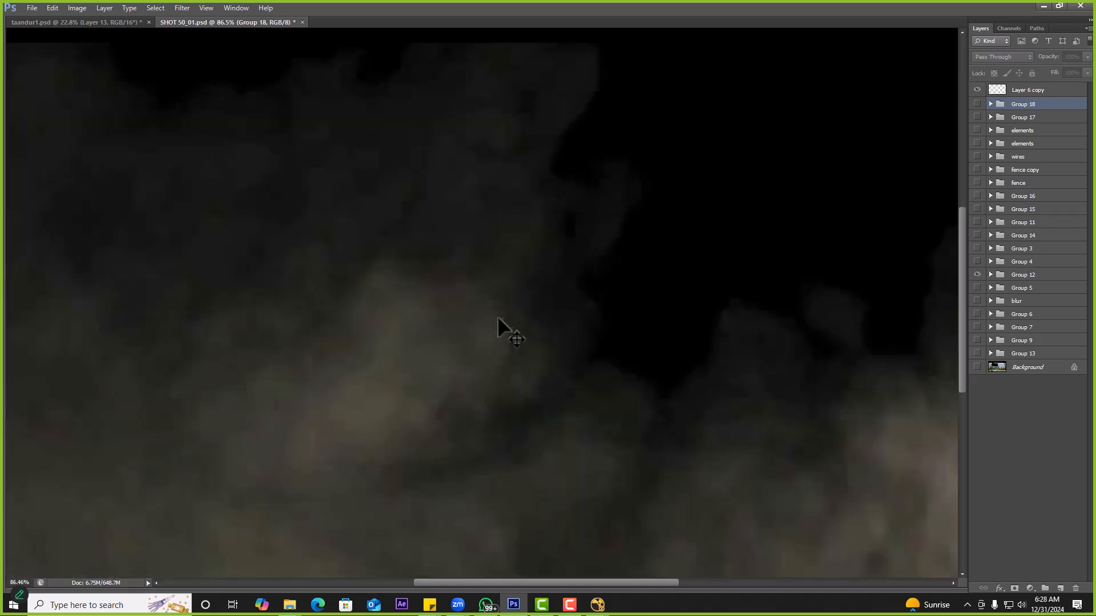
scroll(500, 321, "down", 2, "alt")
Turn the visibility of the hidden groups back on, from Group 18 down to Group 13
left_click(976, 275)
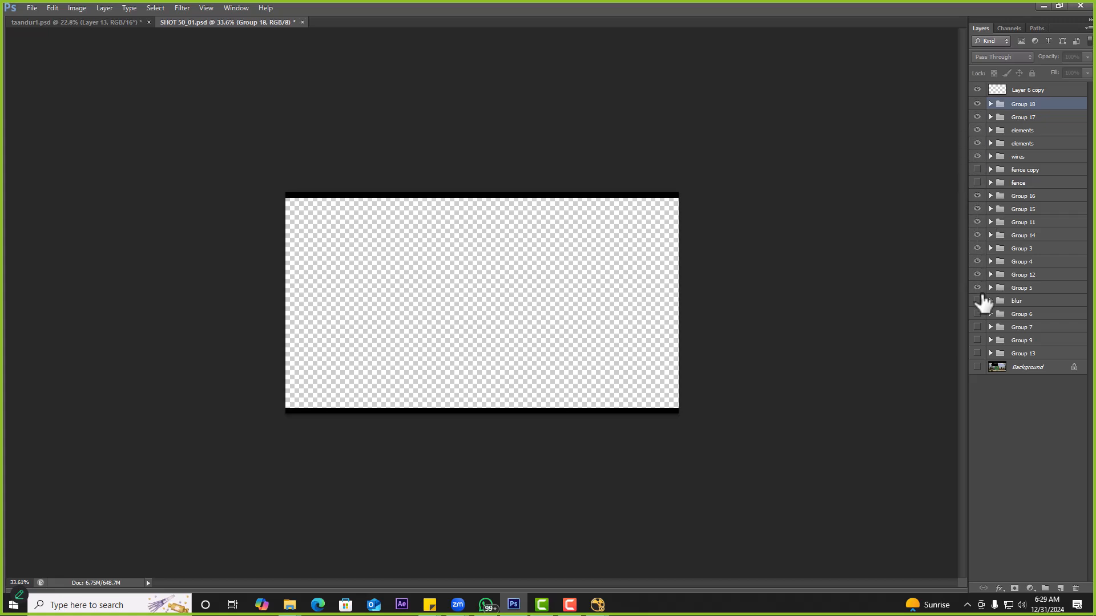
left_click(977, 354)
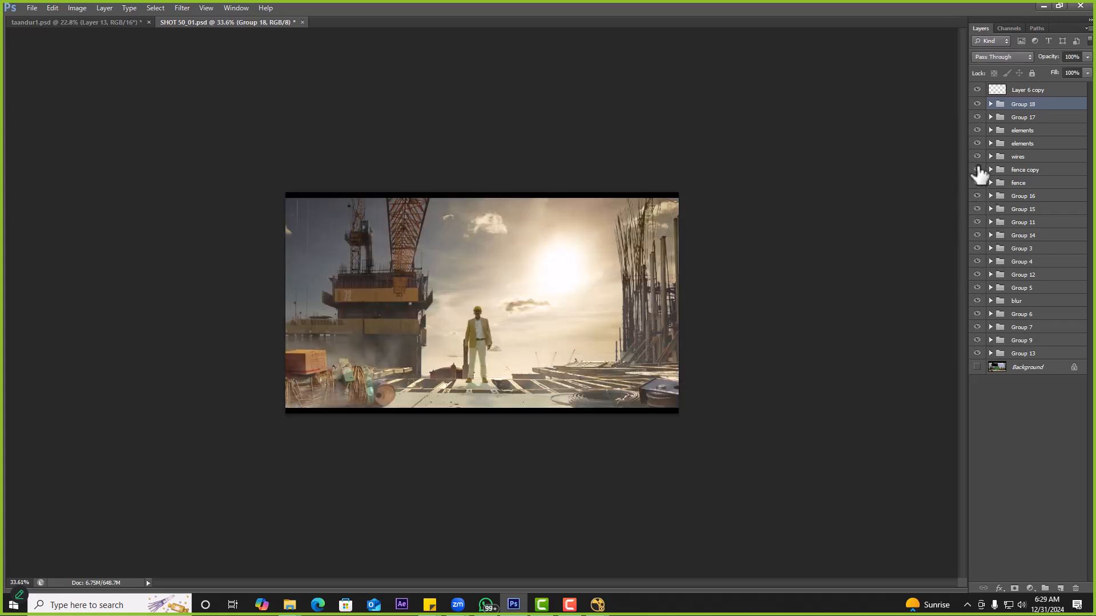
Switch to NukeX and view the Crop1 and Crop2 layers at the start of the node chain
key("alt+Tab")
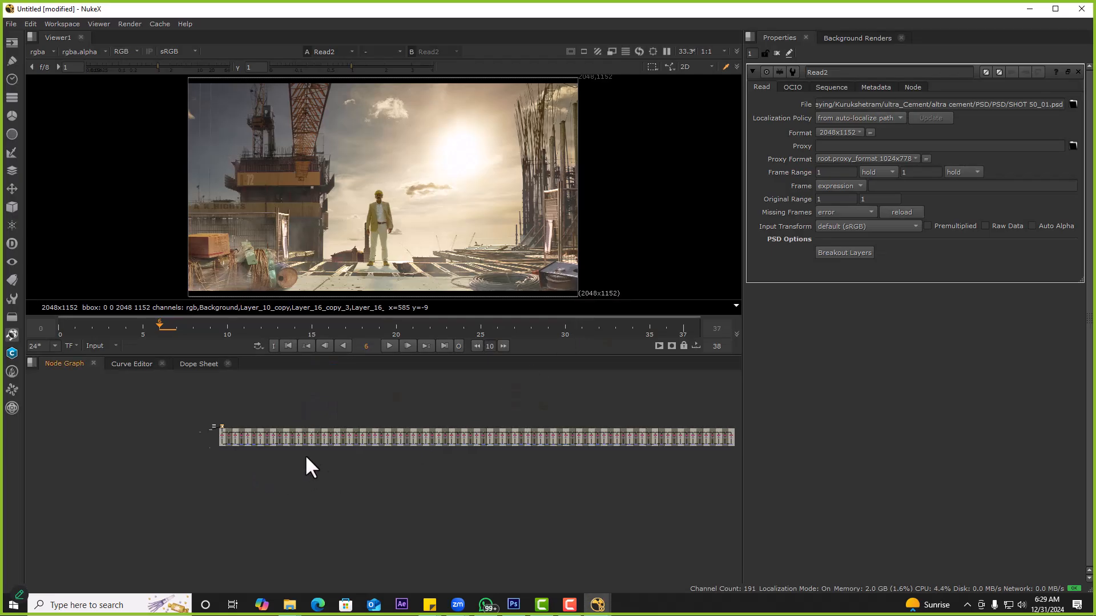
middle_click_drag(305, 455, 402, 443)
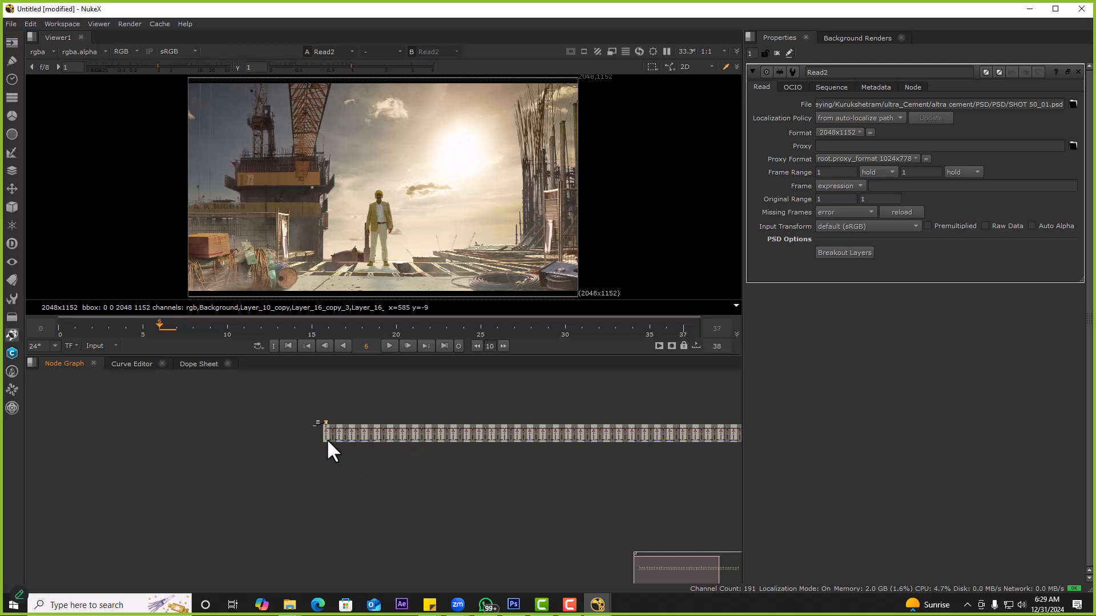
scroll(328, 434, "up", 5)
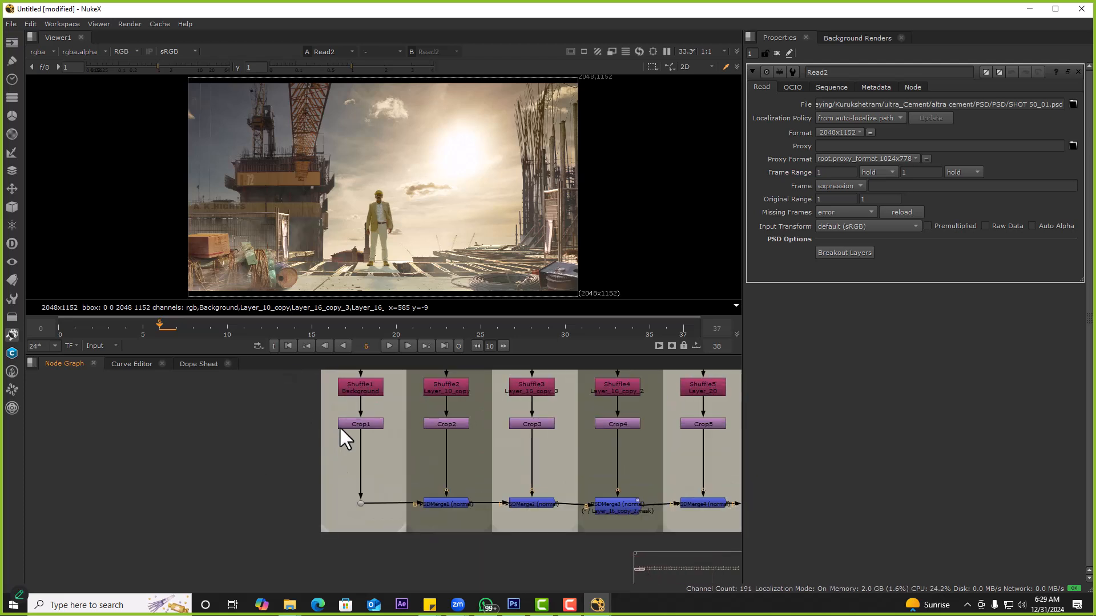
middle_click_drag(326, 421, 354, 411)
left_click_drag(330, 397, 429, 439)
key("1")
middle_click_drag(427, 454, 428, 424)
left_click(462, 378)
key("1")
Place a Dot below the layer chain and connect it to Crop2
middle_click_drag(439, 474, 449, 455)
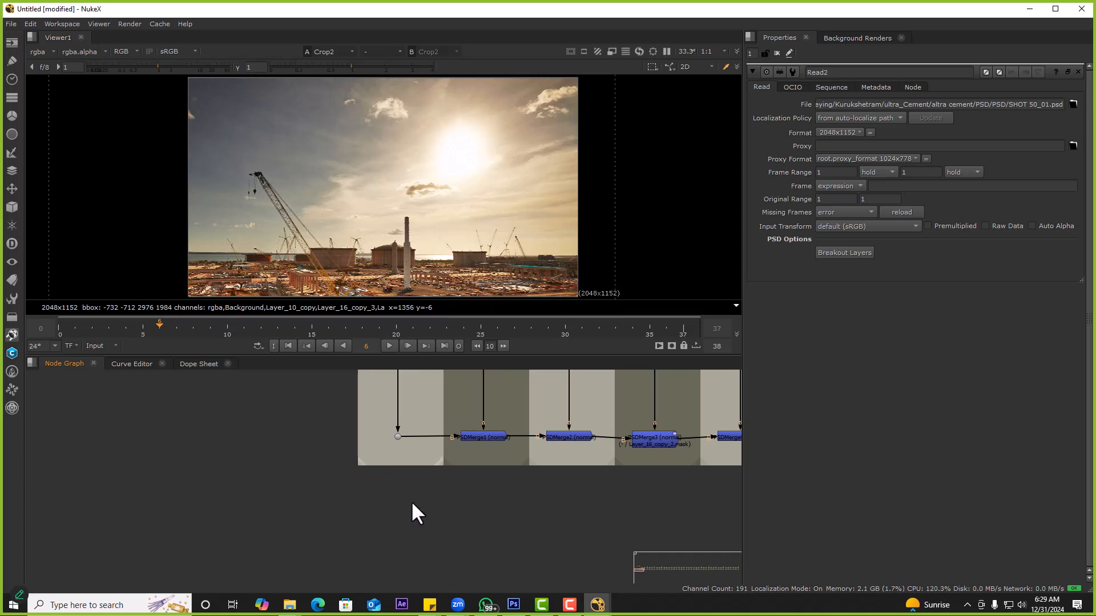
scroll(411, 501, "down", 1)
left_click_drag(407, 495, 463, 399)
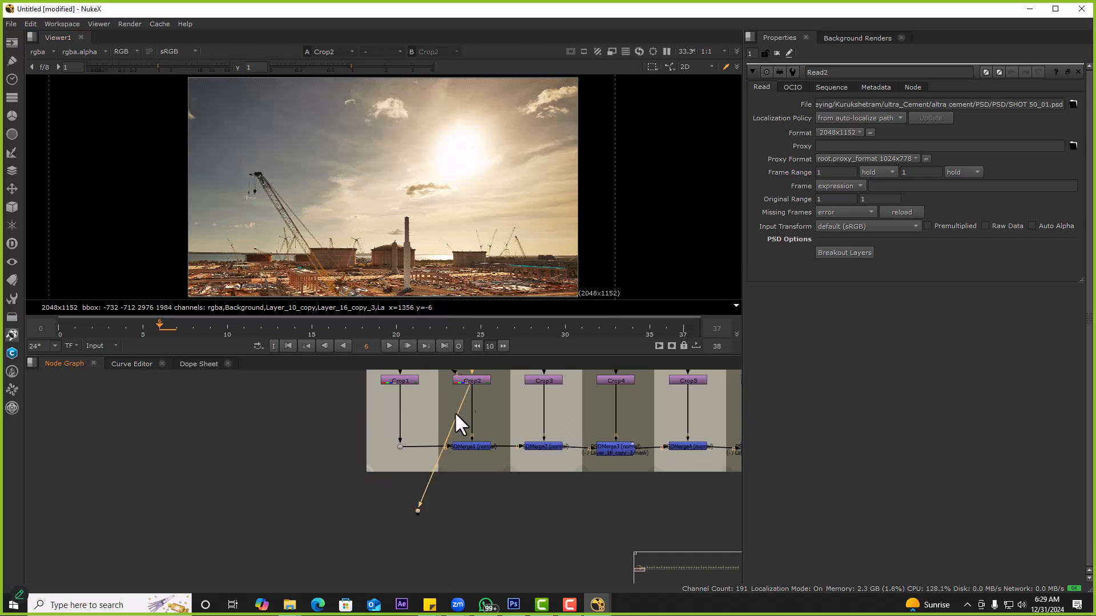
Compare the PSDMerge1 and PSDMerge2 results up close around the storage tanks and chimney
left_click(473, 447)
key("1")
left_click(537, 445)
key("1")
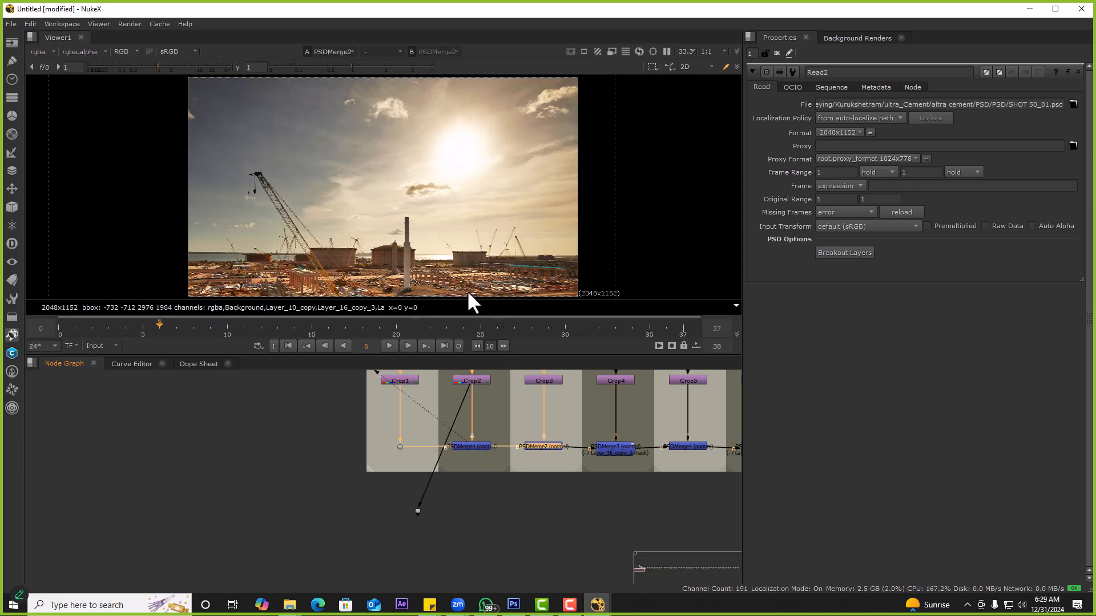
scroll(528, 447, "down", 1)
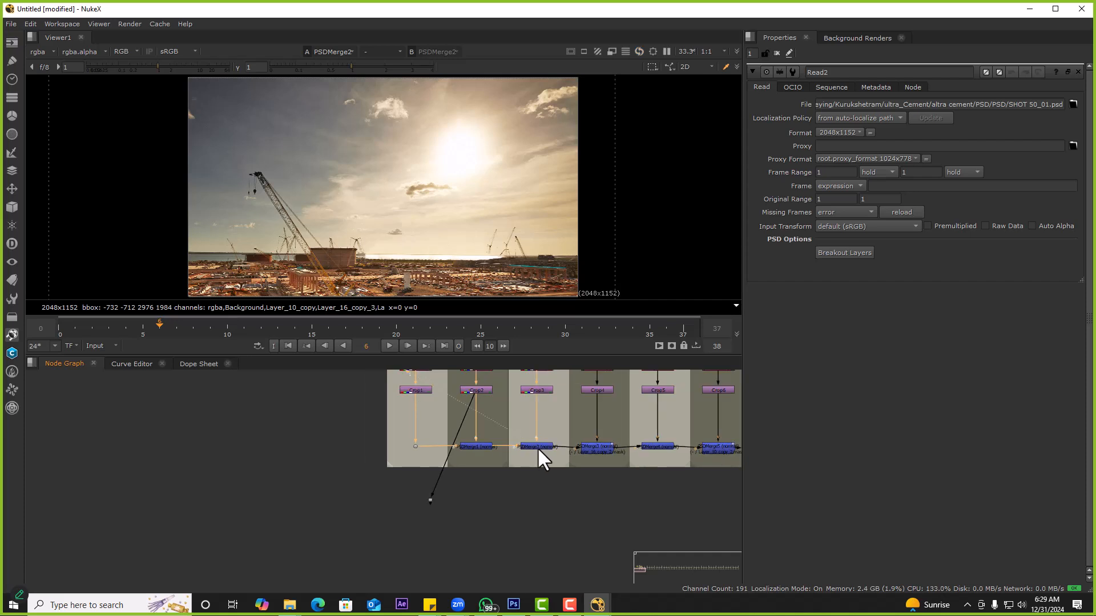
left_click(484, 446)
key("1")
left_click(534, 447)
scroll(396, 272, "up", 4)
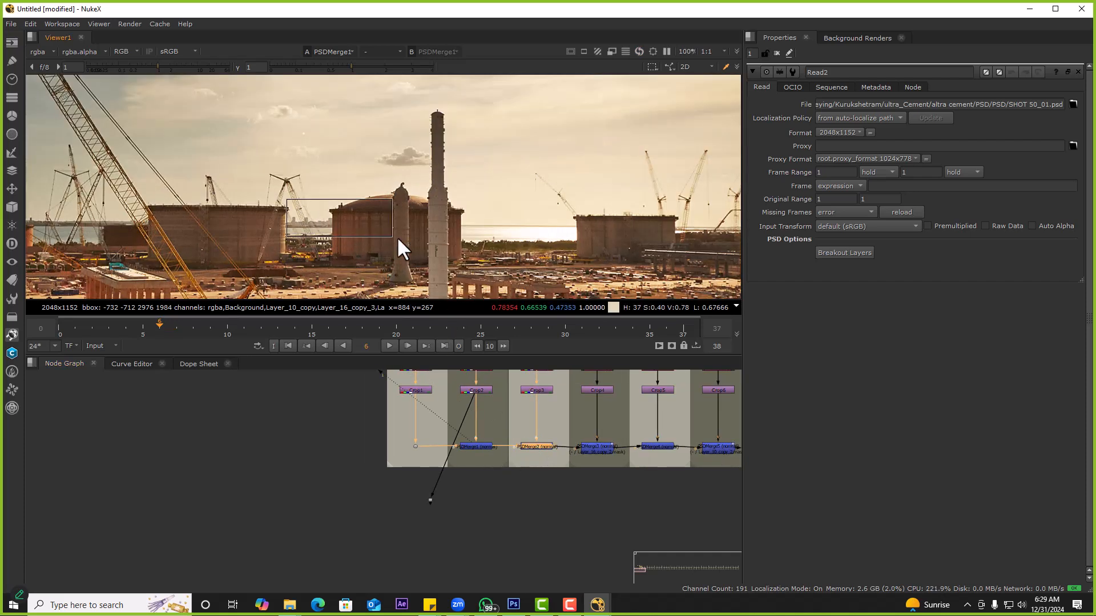
left_click(478, 426)
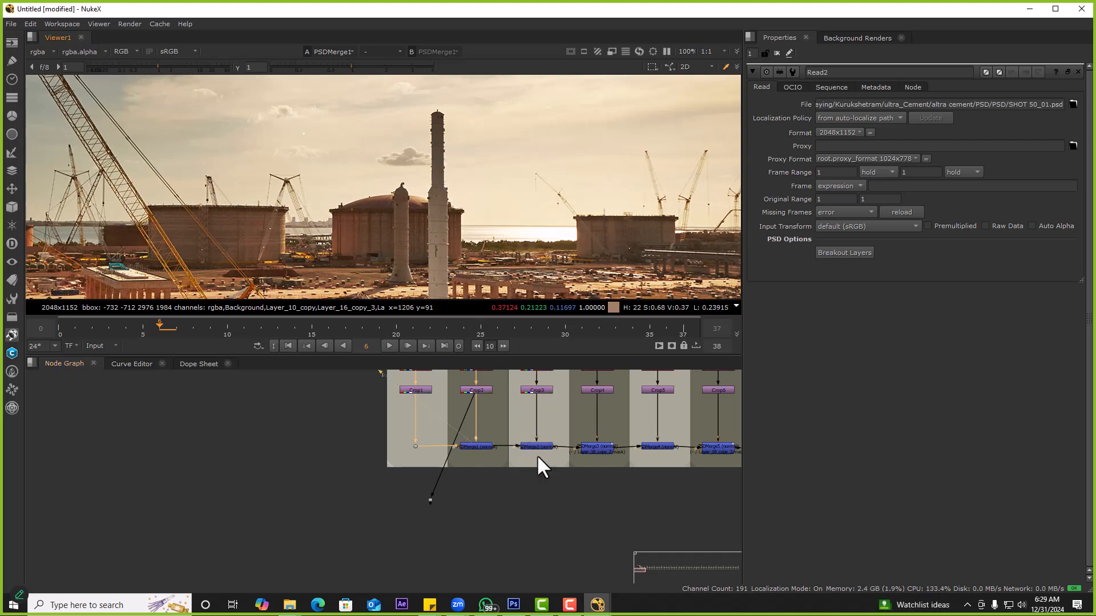
key("1")
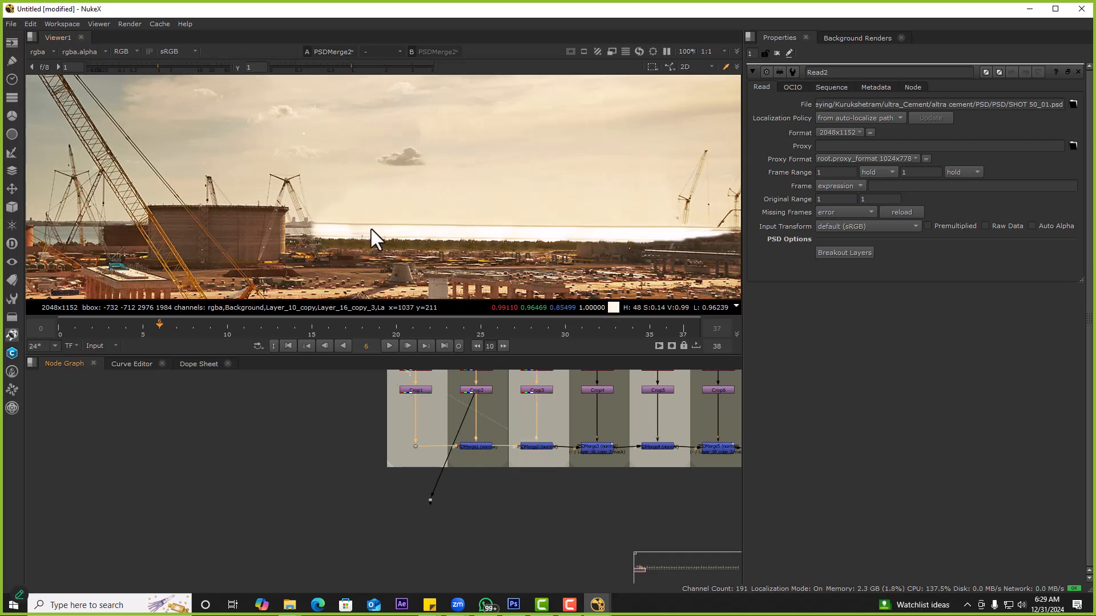
View the results of PSDMerge3, PSDMerge4 and PSDMerge5 one after another
scroll(534, 454, "down", 3)
left_click(512, 446)
key("1")
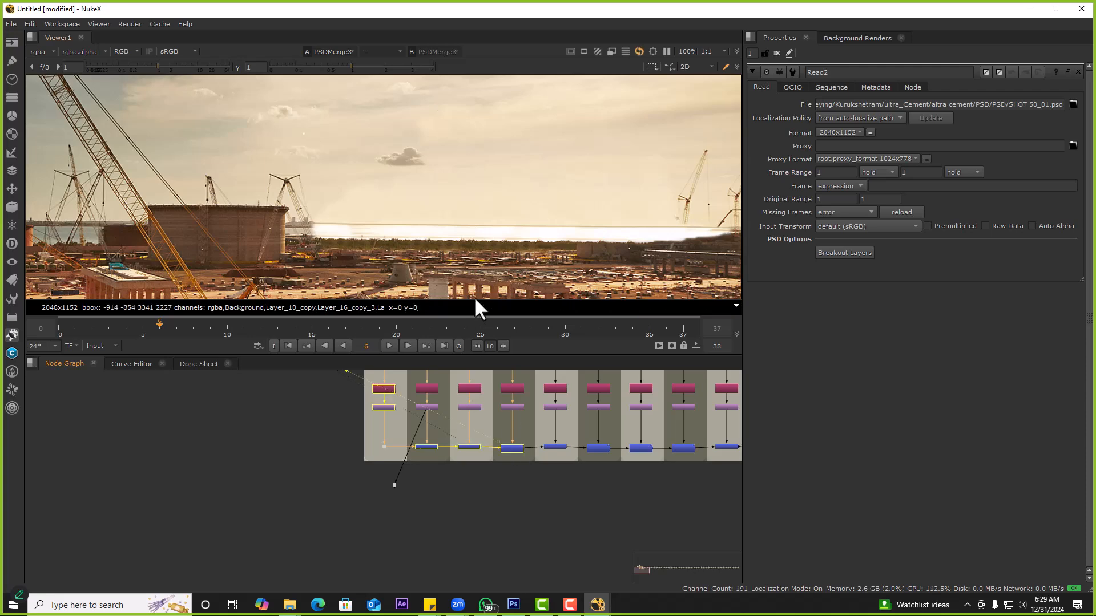
scroll(468, 285, "down", 4)
left_click(516, 449)
left_click(556, 448)
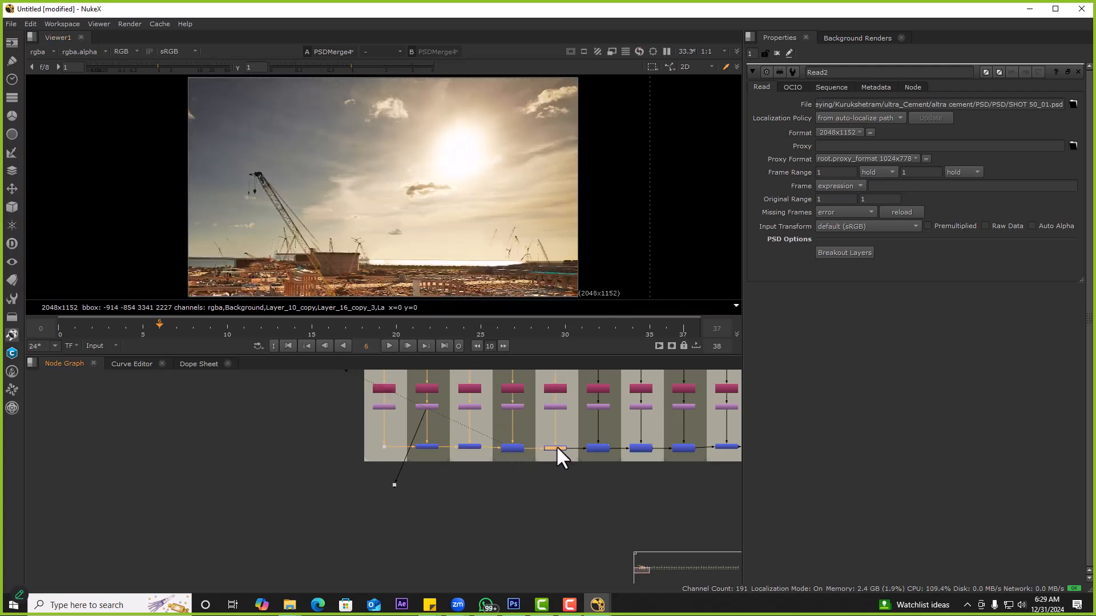
left_click(596, 448)
key("1")
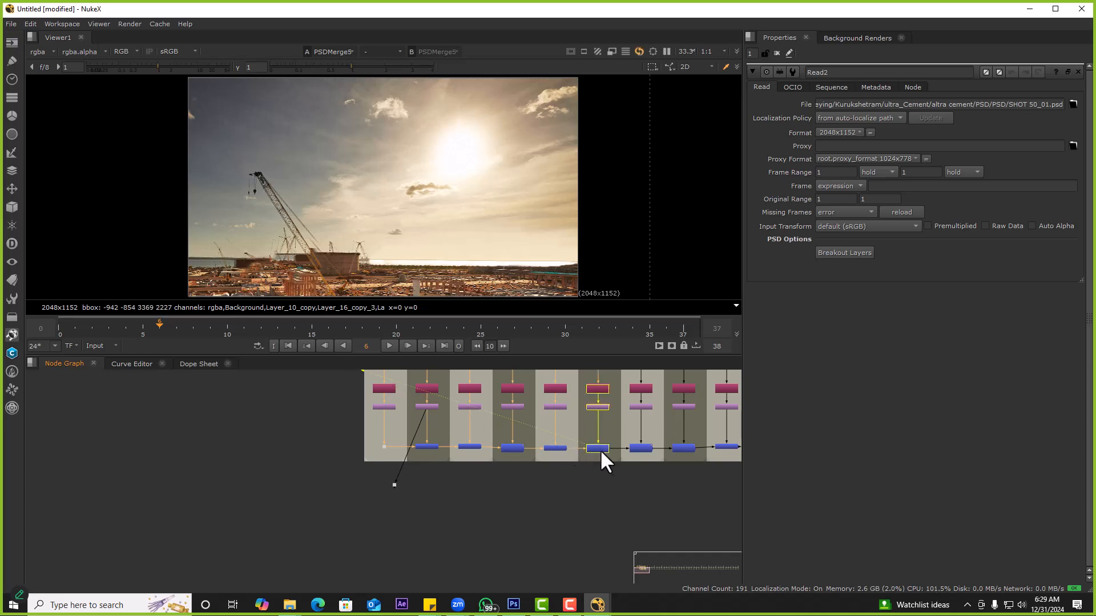
Compare the PSDMerge4 result with PSDMerge5 to see what the PSDMerge5 layer adds
middle_click_drag(603, 451, 554, 439)
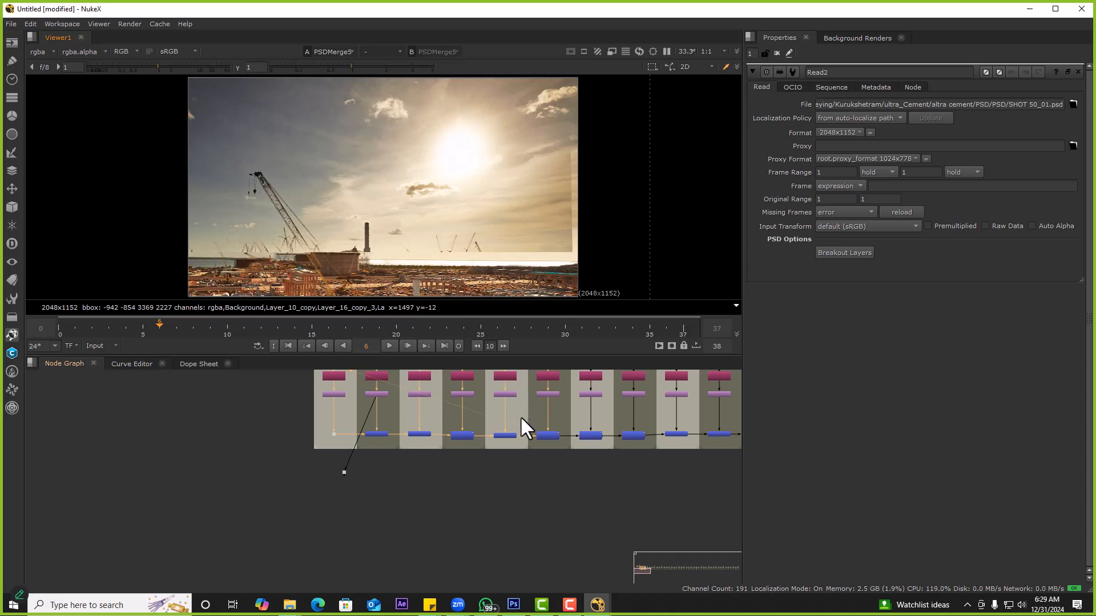
left_click(507, 436)
key("1")
left_click(545, 435)
key("1")
Reconnect the Dot to the output of PSDMerge5 and place it directly beneath that node
left_click(439, 412)
left_click_drag(372, 396, 548, 436)
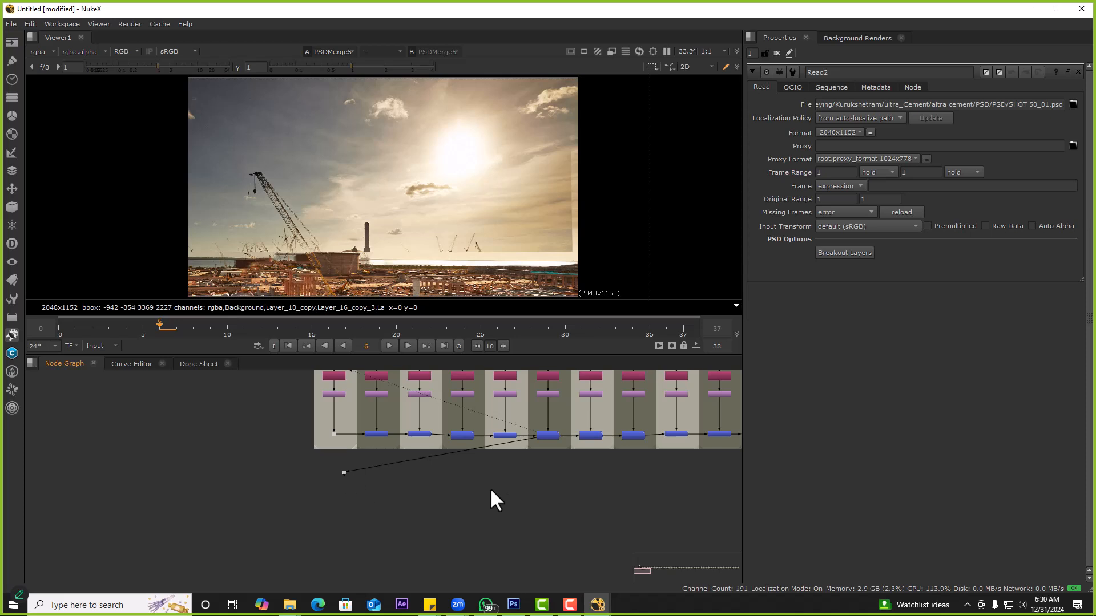
left_click_drag(343, 473, 490, 490)
left_click_drag(346, 455, 550, 490)
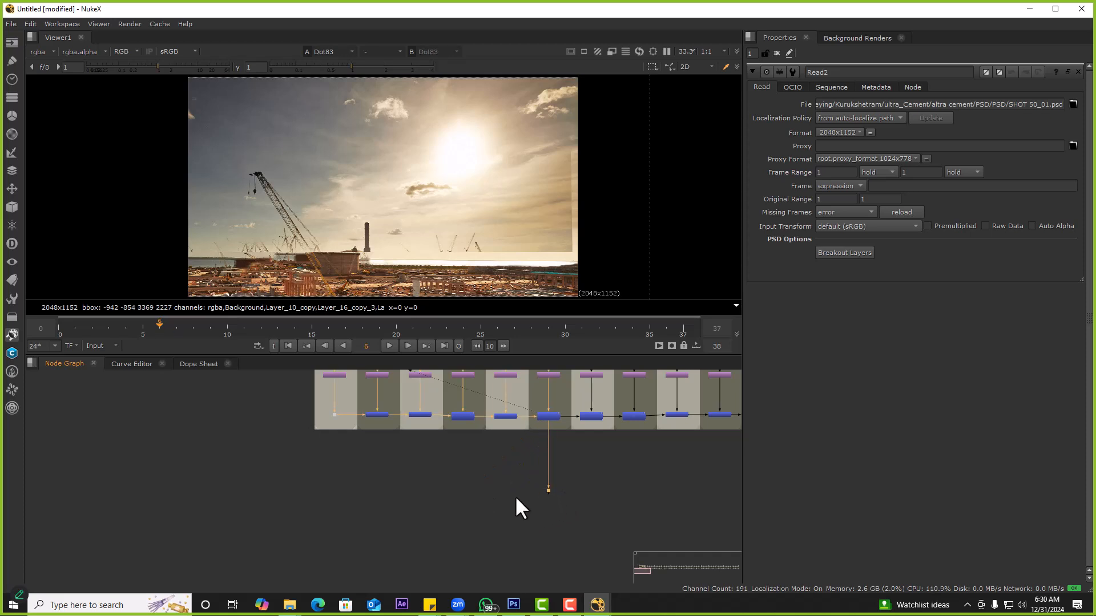
left_click(525, 484)
middle_click_drag(577, 470, 527, 481)
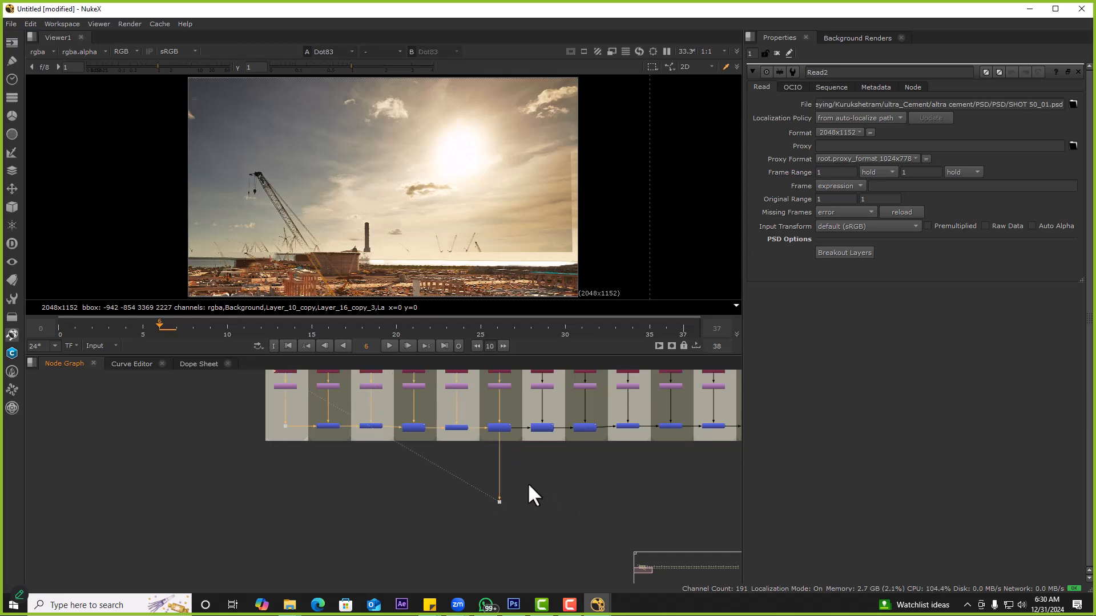
View the merges following PSDMerge5 and disable PSDMerge7, which adds the standing man
left_click(544, 427)
key("1")
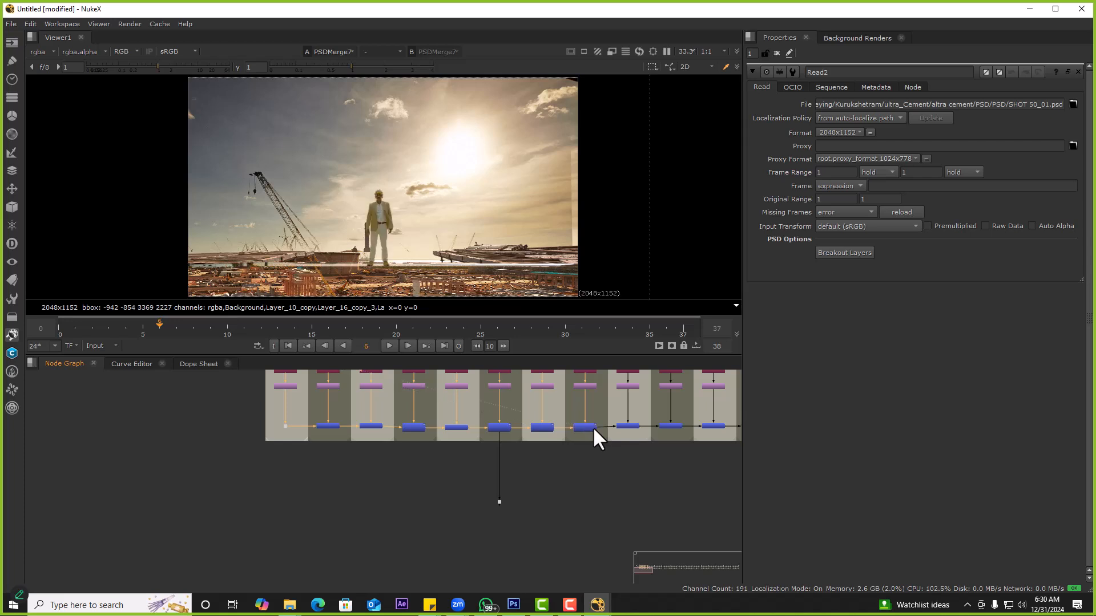
left_click_drag(354, 188, 414, 254, "ctrl+shift")
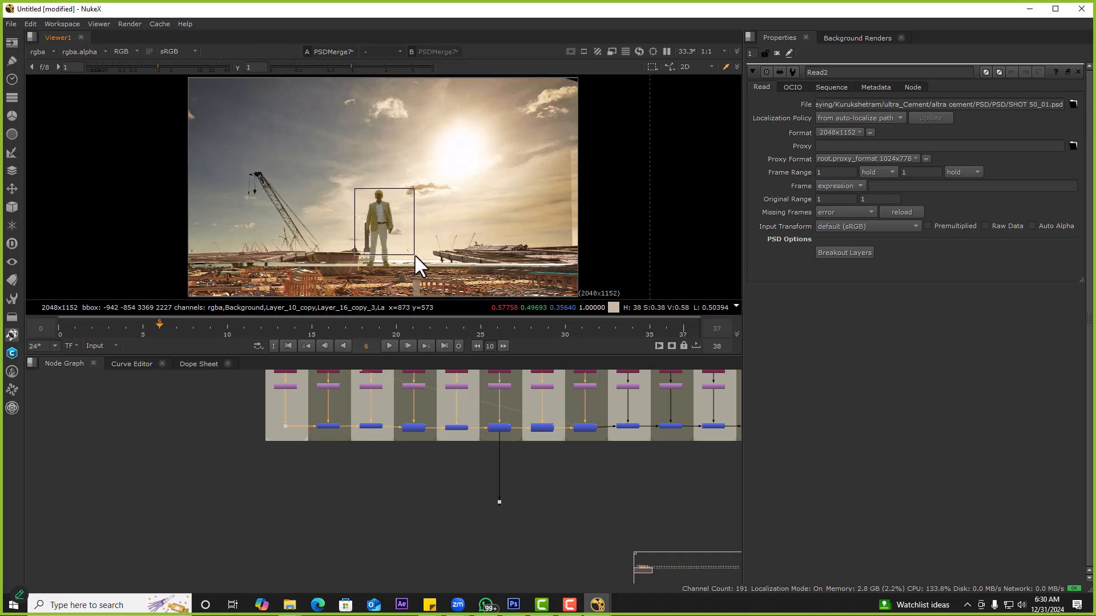
left_click(584, 428)
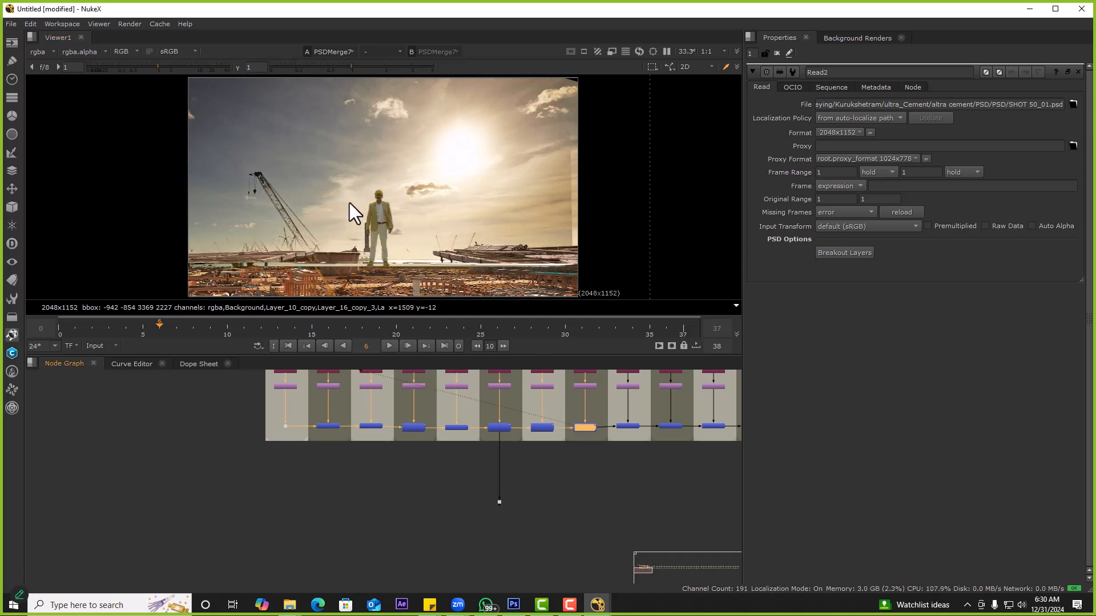
key("d")
left_click_drag(358, 191, 392, 234, "ctrl+shift")
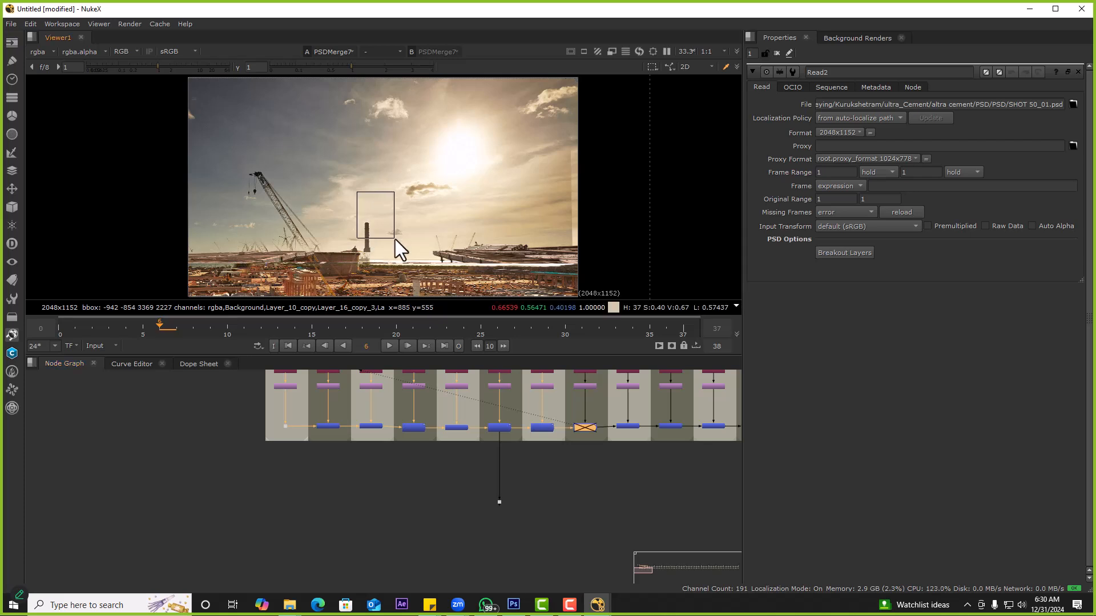
View the PSDMerge8 result and its source layer at Crop9
left_click(628, 426)
key("1")
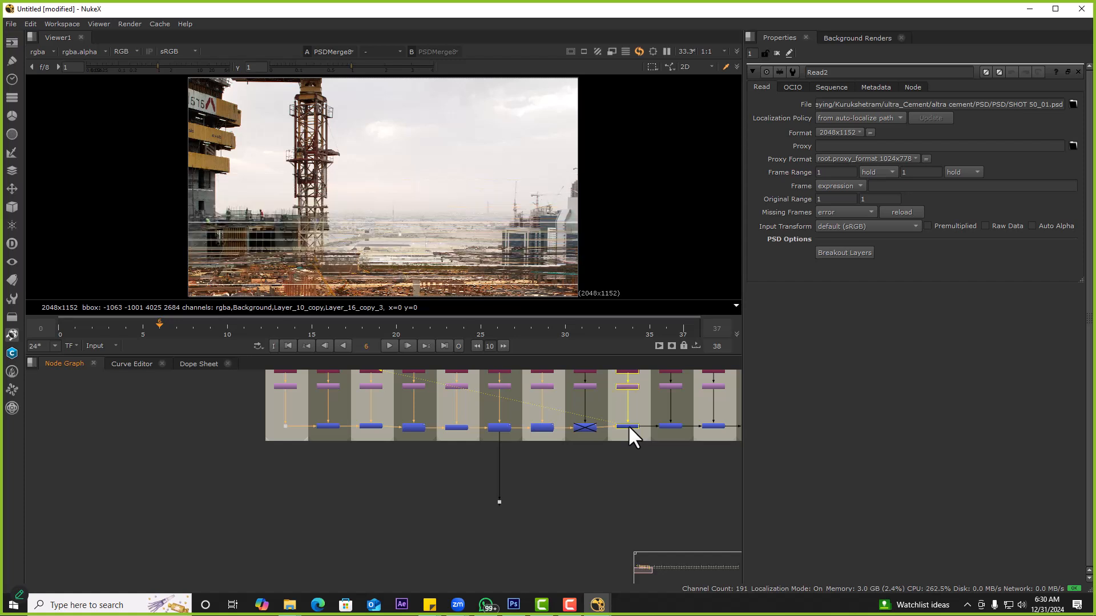
middle_click_drag(628, 426, 562, 423)
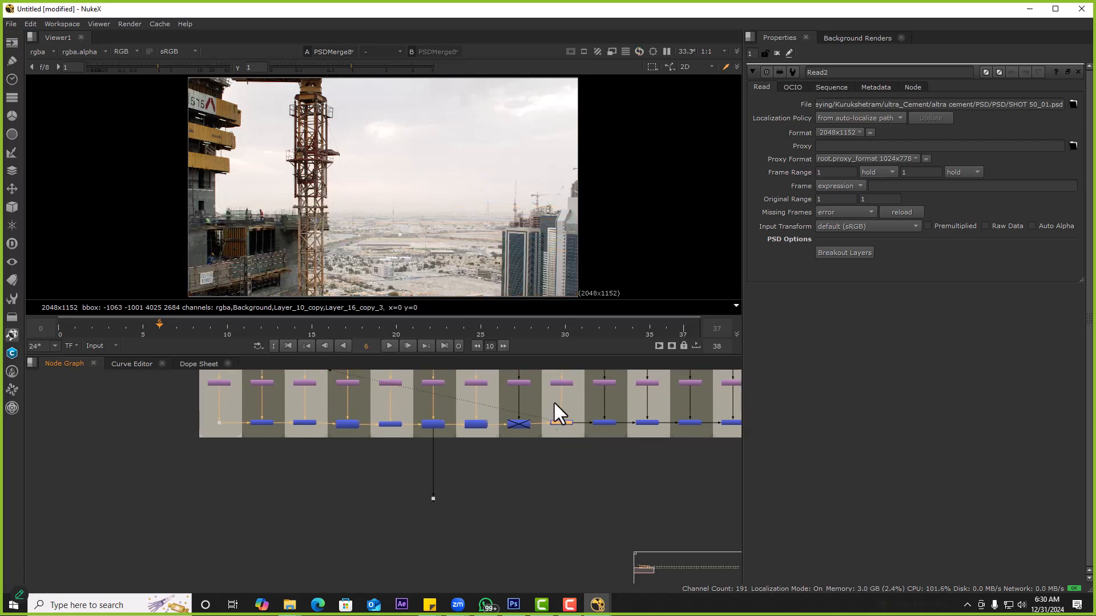
left_click(554, 382)
key("1")
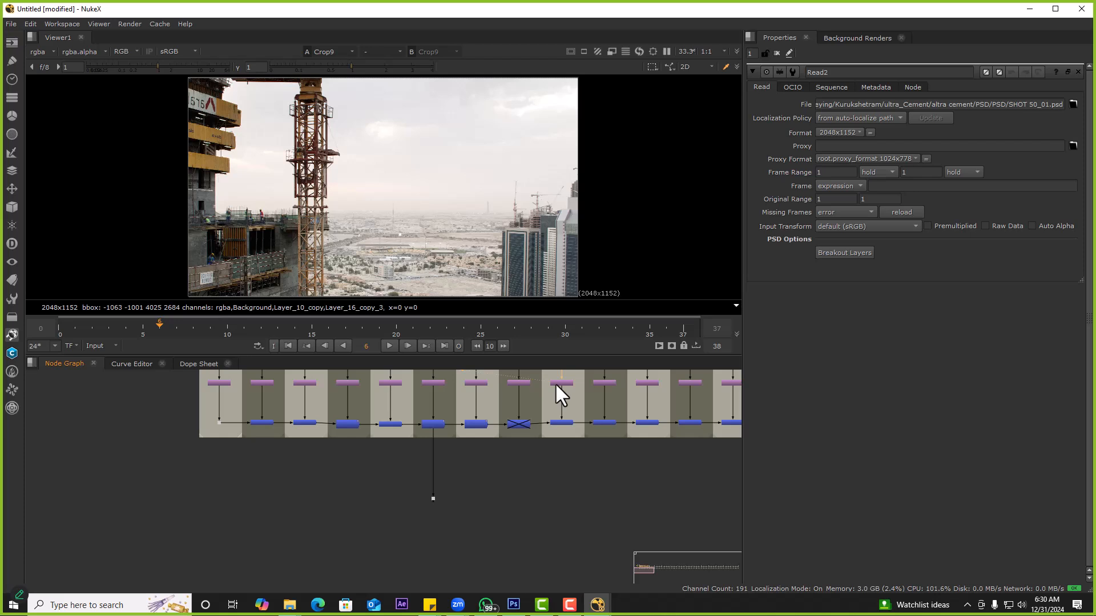
Compare the Crop8 layer with Crop9, and view the PSDMerge8 result again
left_click(522, 380)
key("1")
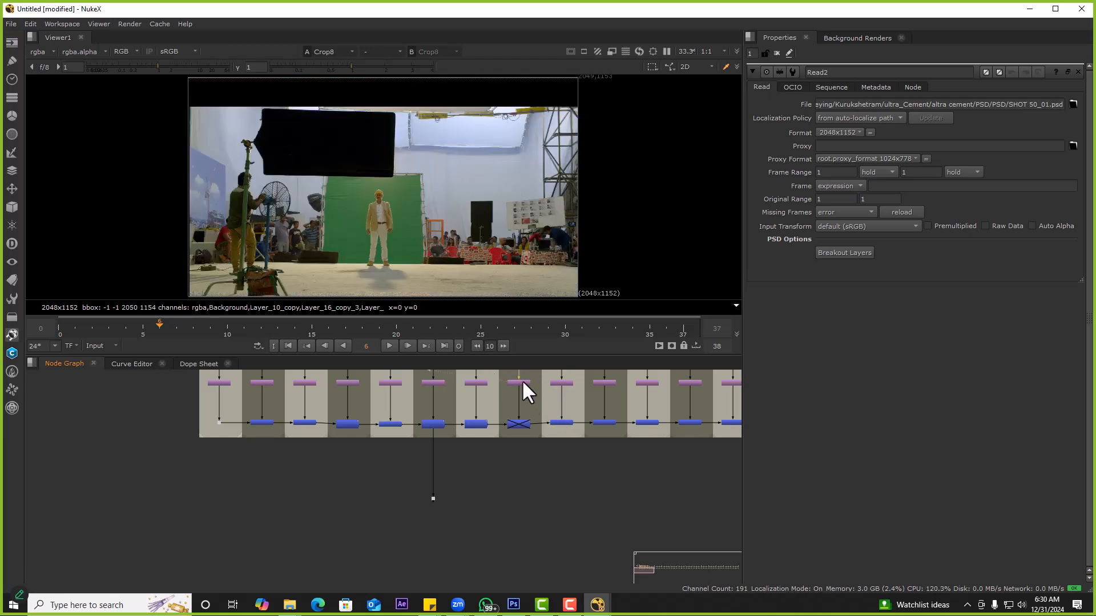
left_click(561, 381)
key("1")
left_click(525, 422)
left_click(562, 423)
key("1")
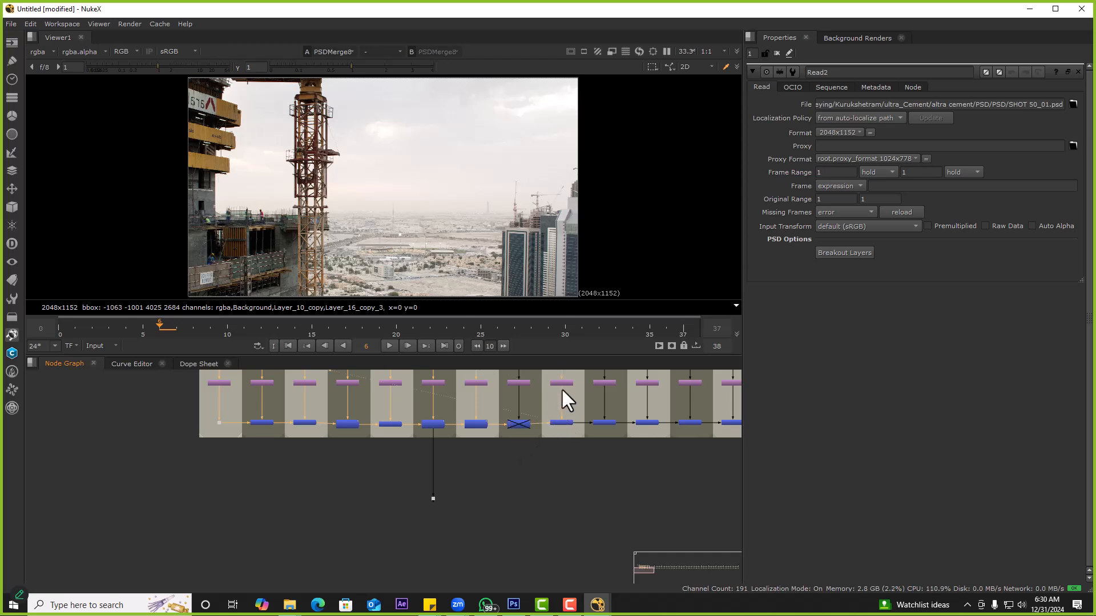
left_click(537, 446)
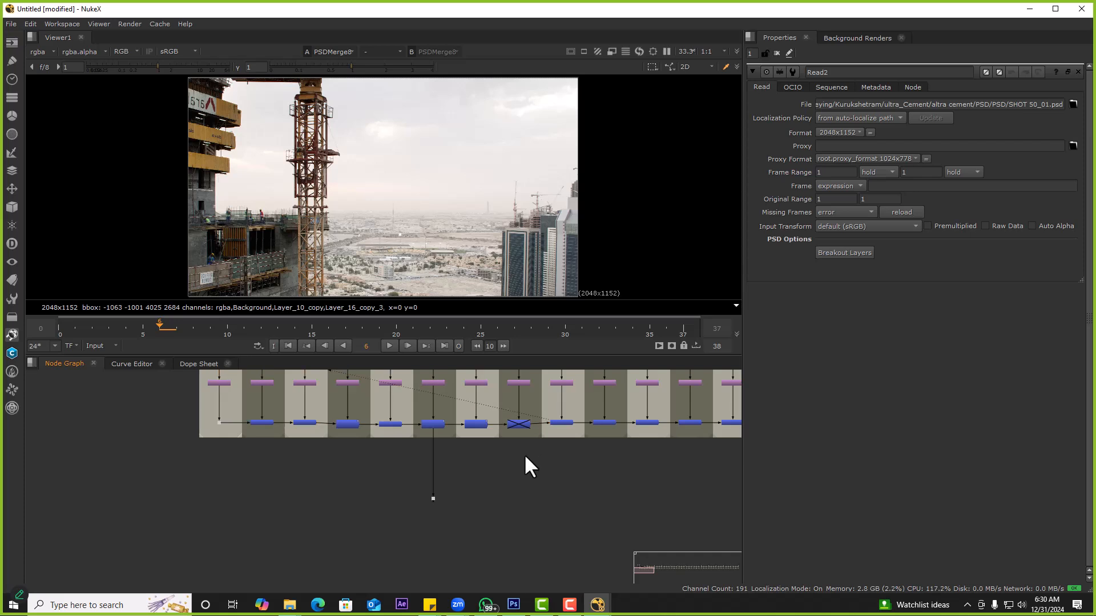
Place a second Dot below the chain connected to Crop9, and view the Crop10 layer
left_click_drag(549, 401, 546, 412)
key("1")
left_click(531, 408)
key("1")
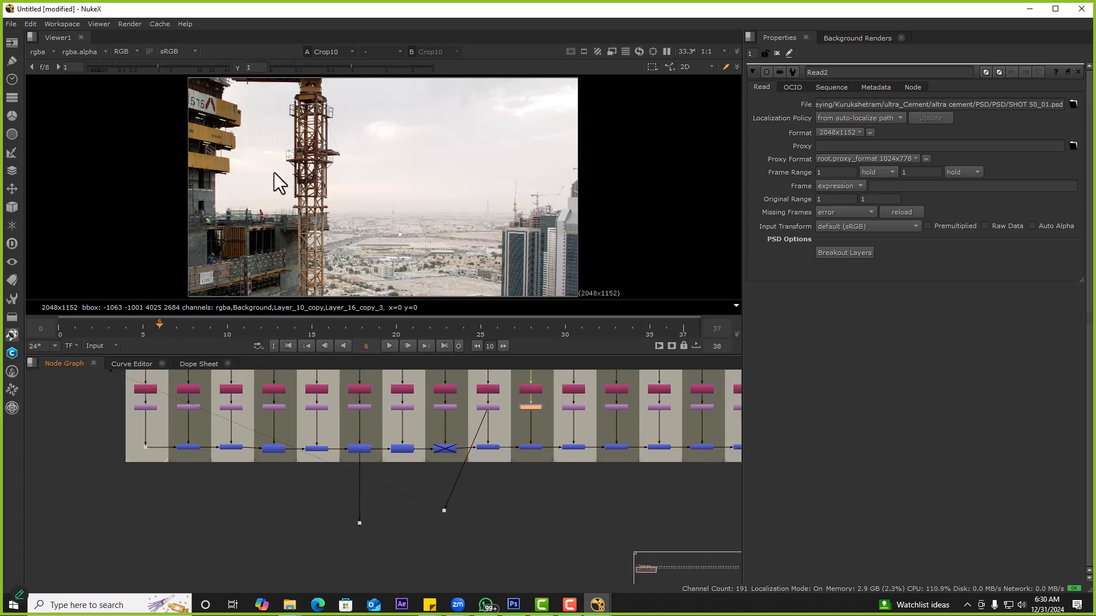
left_click(506, 419)
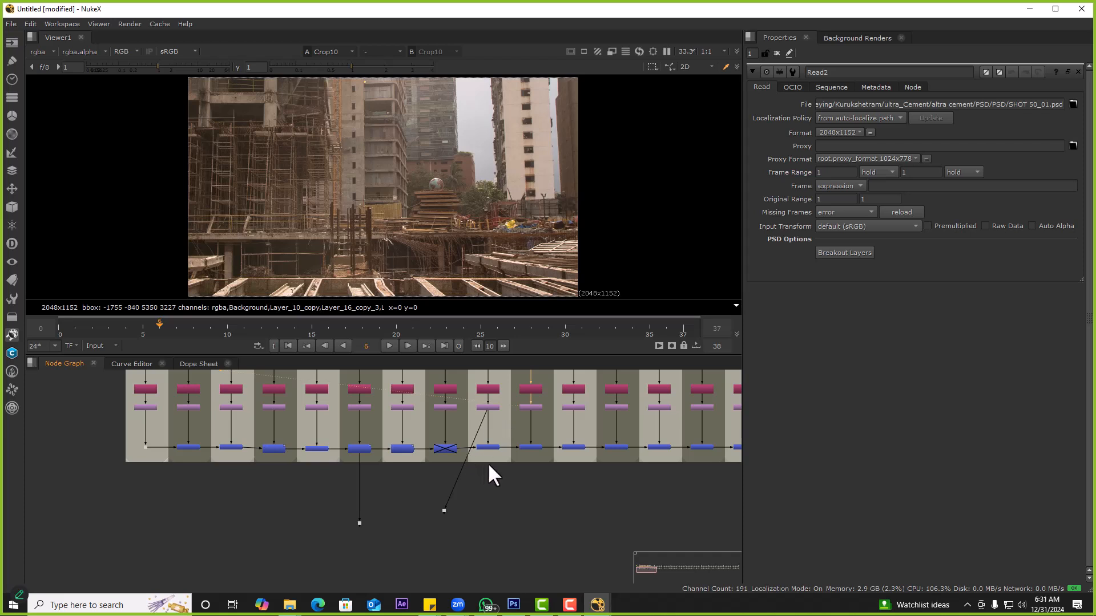
View the results of PSDMerge8, PSDMerge9 and PSDMerge10 one after another
left_click(435, 451)
key("1")
left_click(470, 451)
key("1")
left_click(513, 451)
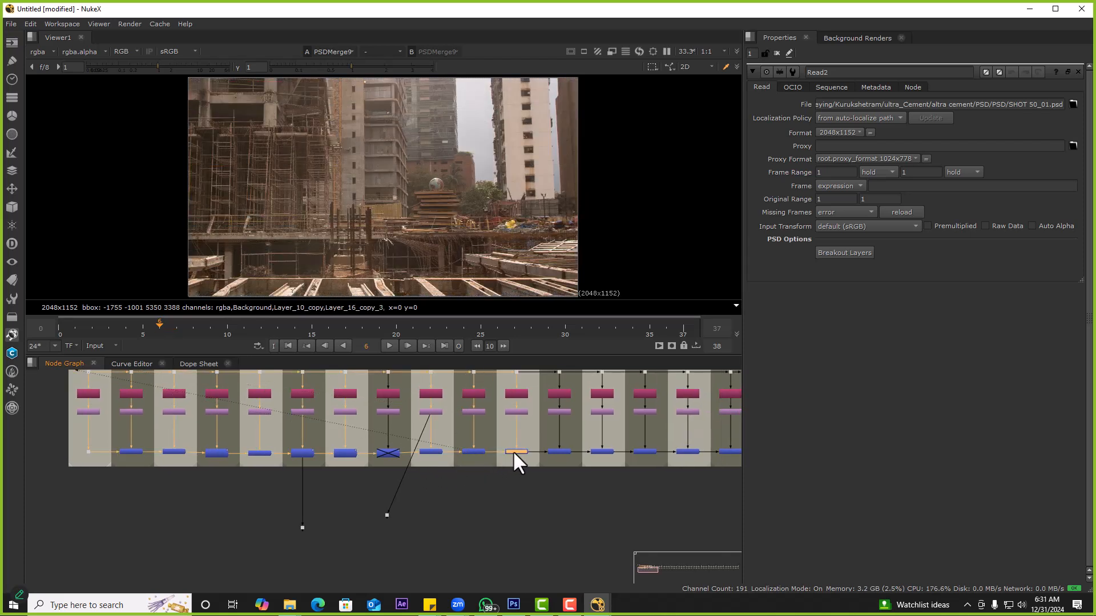
key("1")
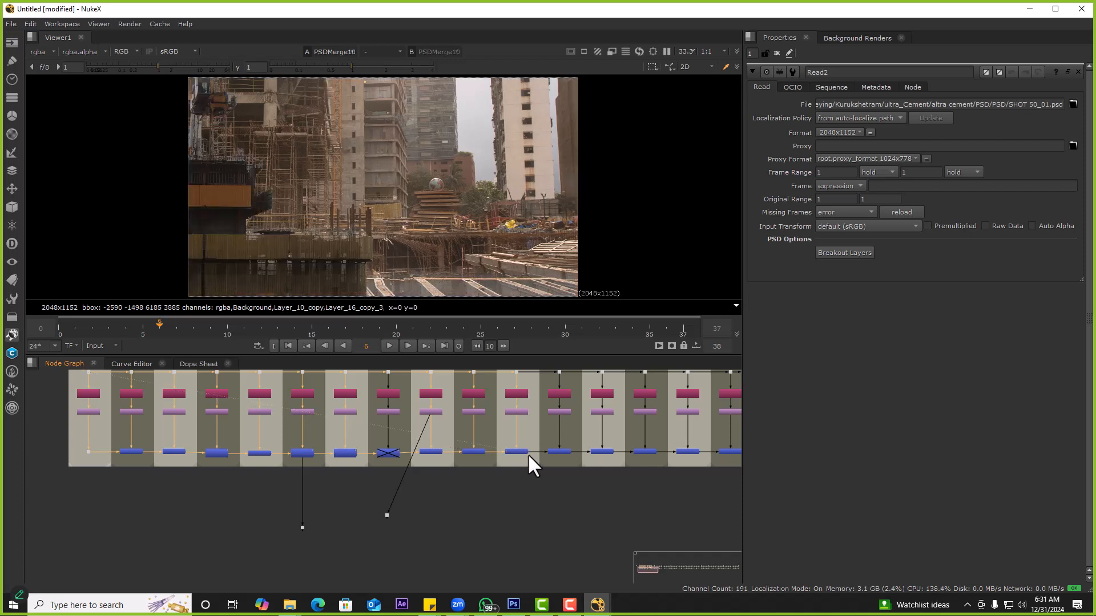
View the Crop11 layer and check its alpha channel
left_click(508, 411)
key("1")
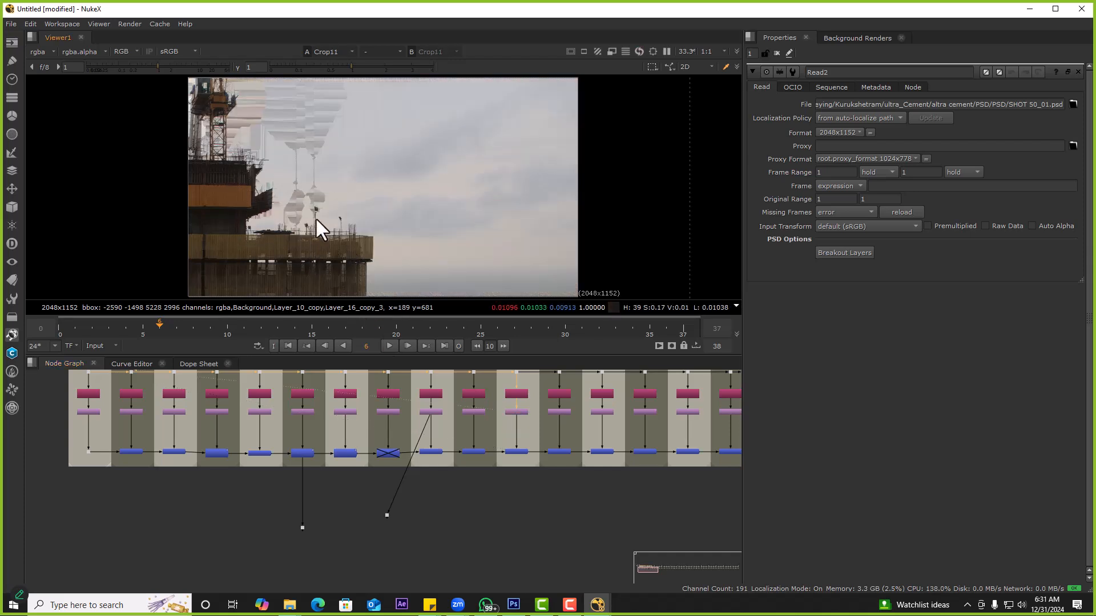
key("a")
key("a")
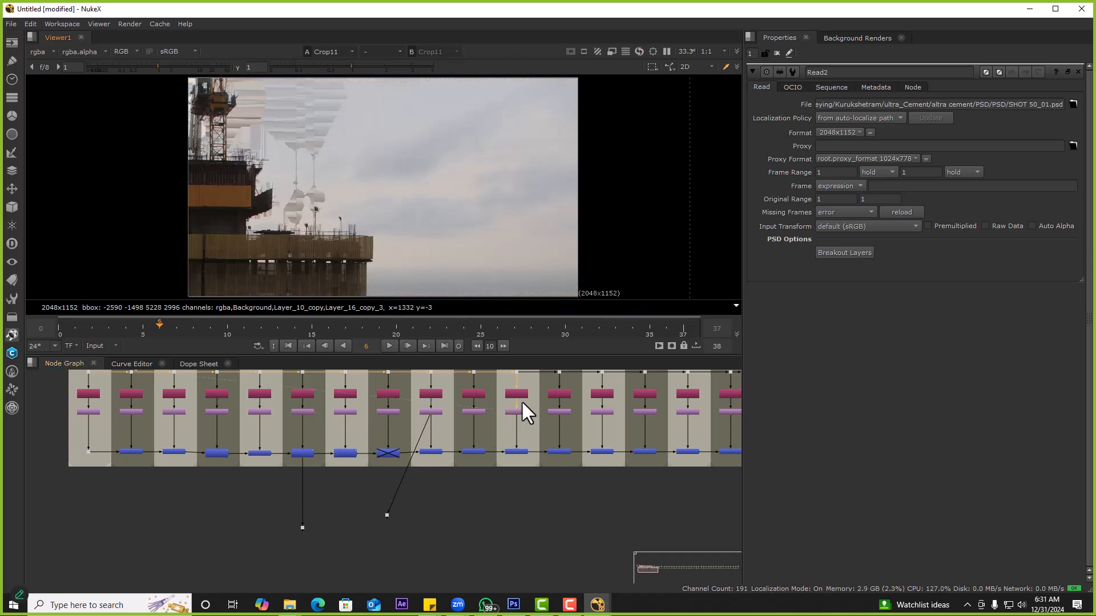
Add a Premult node below the chain, connect it to Crop11 and view its result
key("Tab")
type("pre")
key("Return")
left_click_drag(465, 466, 517, 412)
left_click_drag(460, 485, 461, 489)
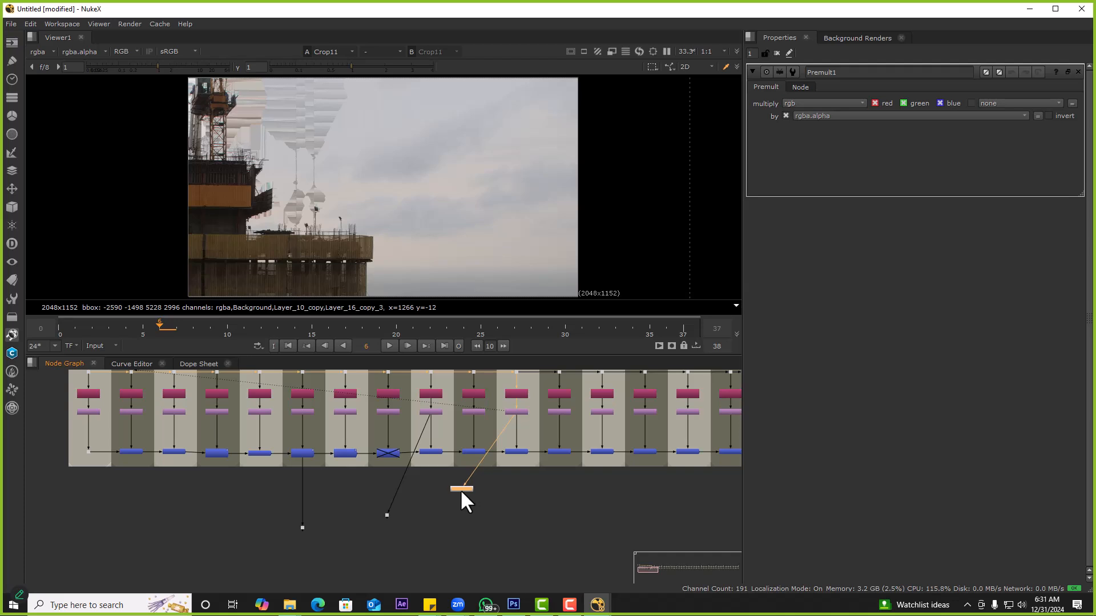
key("1")
middle_click_drag(514, 440, 495, 448)
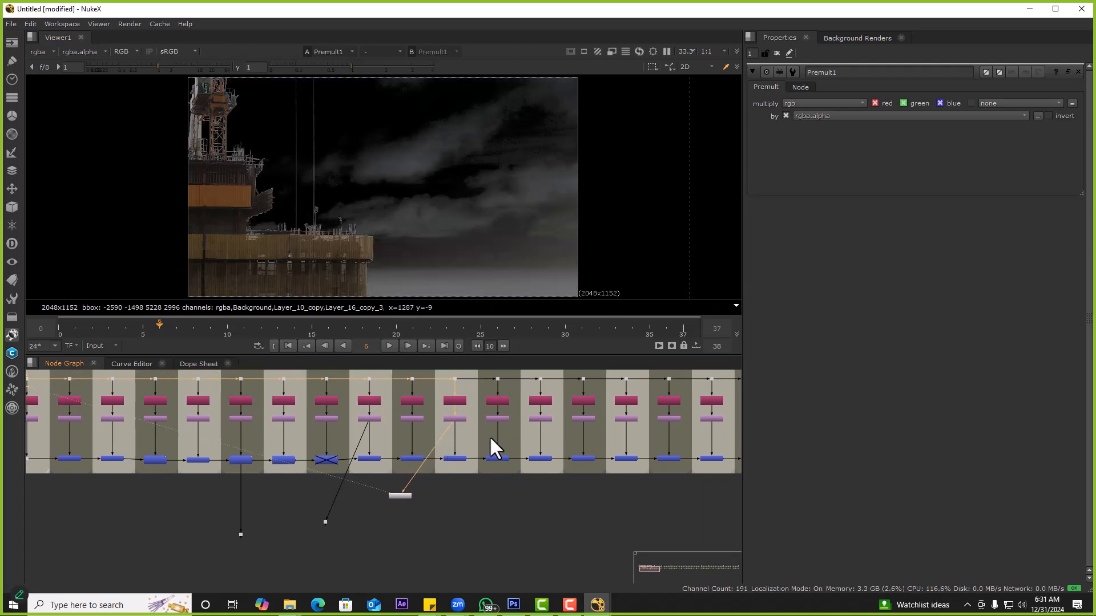
View the Crop12 layer, and compare the results of PSDMerge10 and PSDMerge11
left_click(497, 419)
key("1")
left_click(451, 458)
key("1")
left_click(490, 459)
key("1")
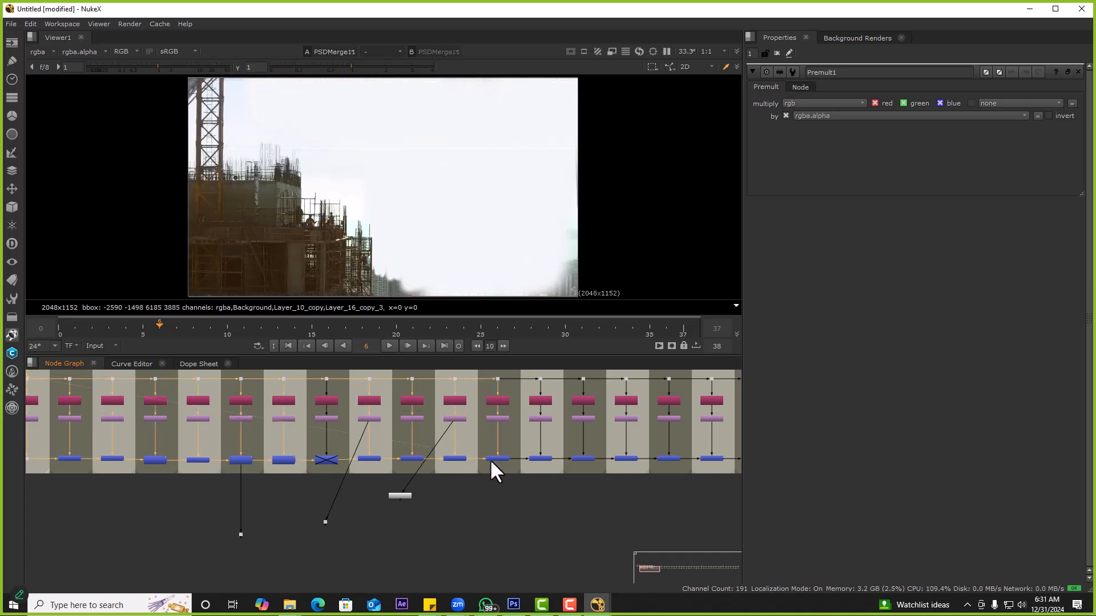
left_click(492, 460)
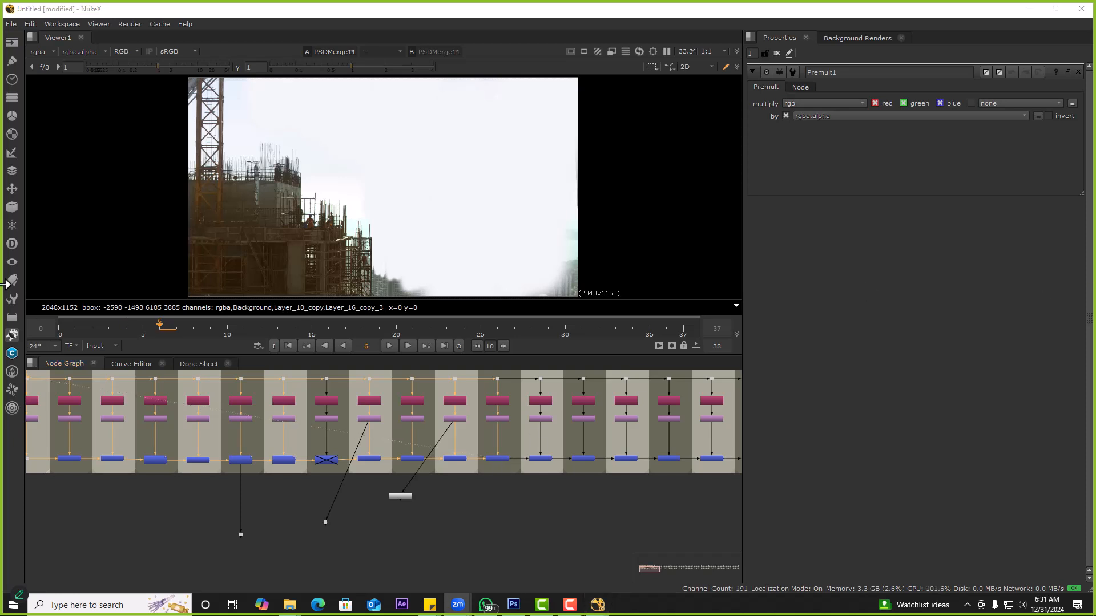
left_click(455, 459)
key("1")
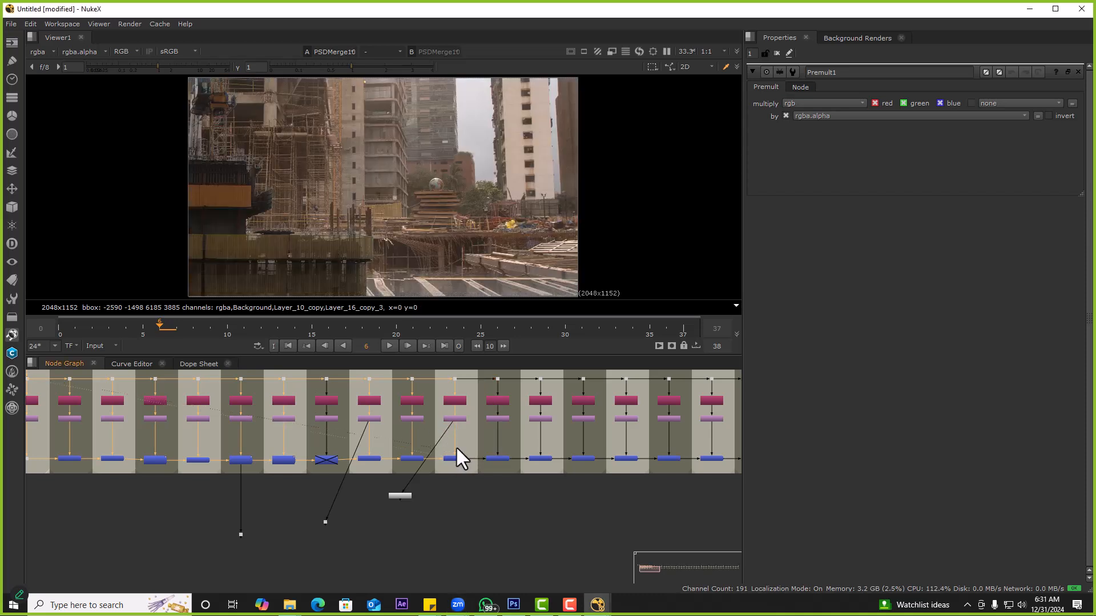
left_click(498, 458)
key("1")
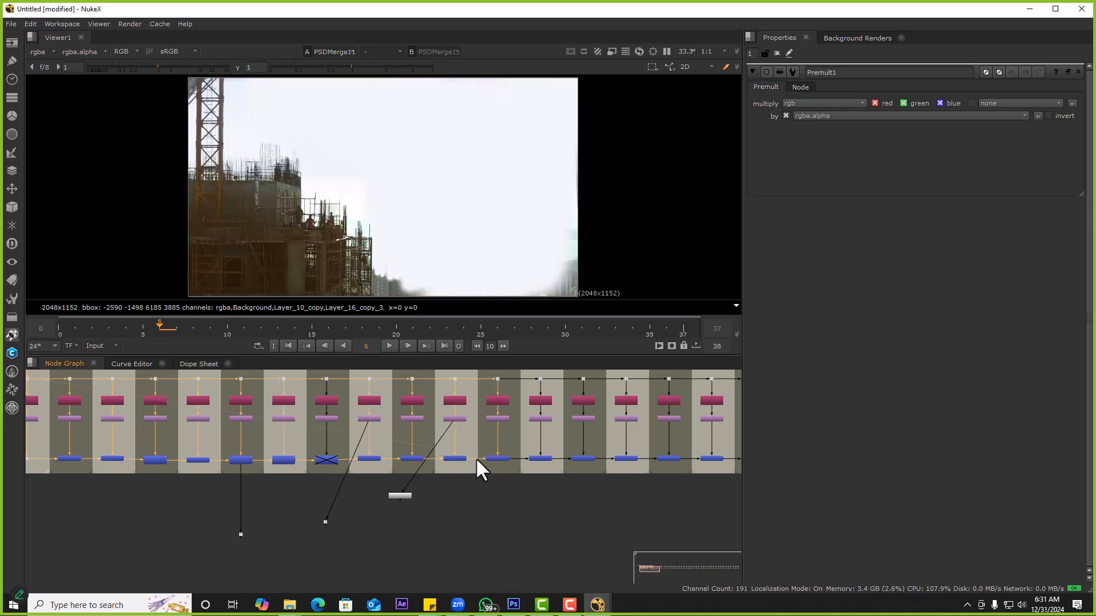
View the results of PSDMerge12 and PSDMerge13 one after the other
middle_click_drag(545, 463, 516, 460)
left_click(505, 455)
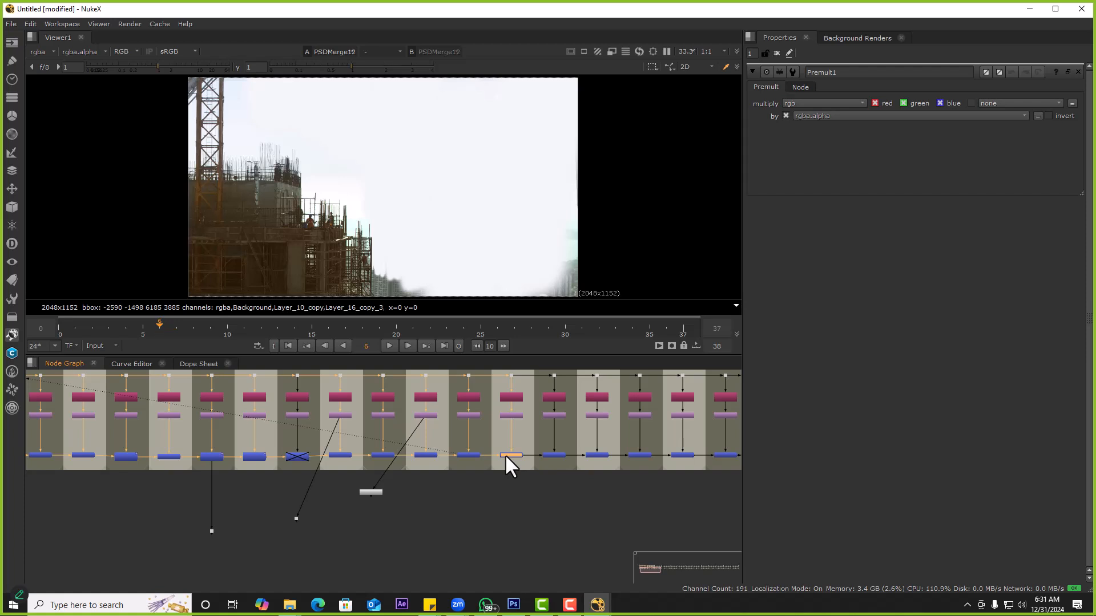
key("1")
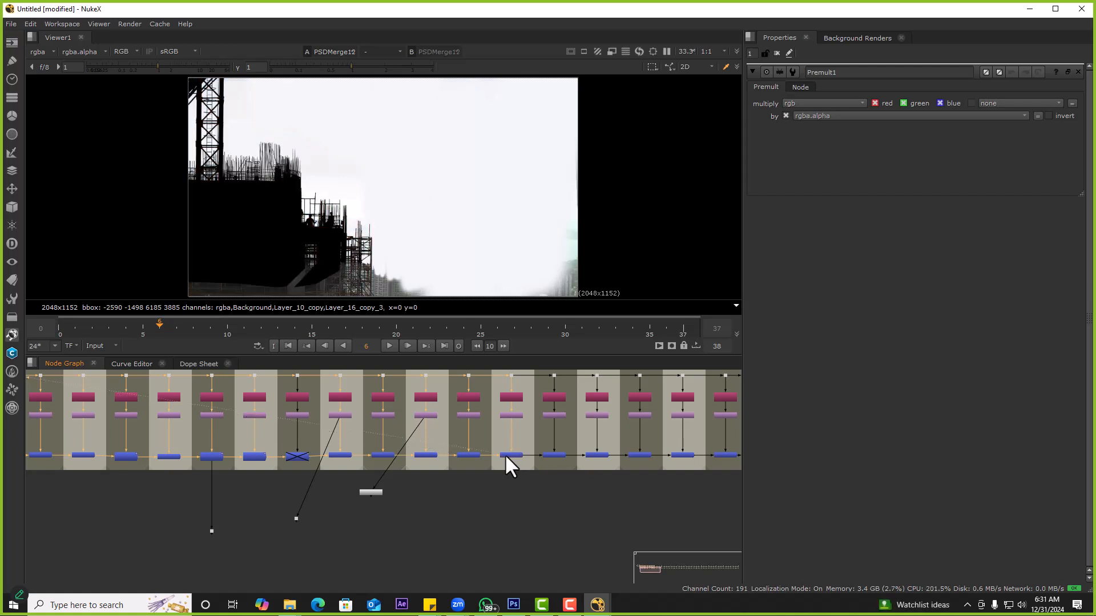
left_click(560, 454)
key("1")
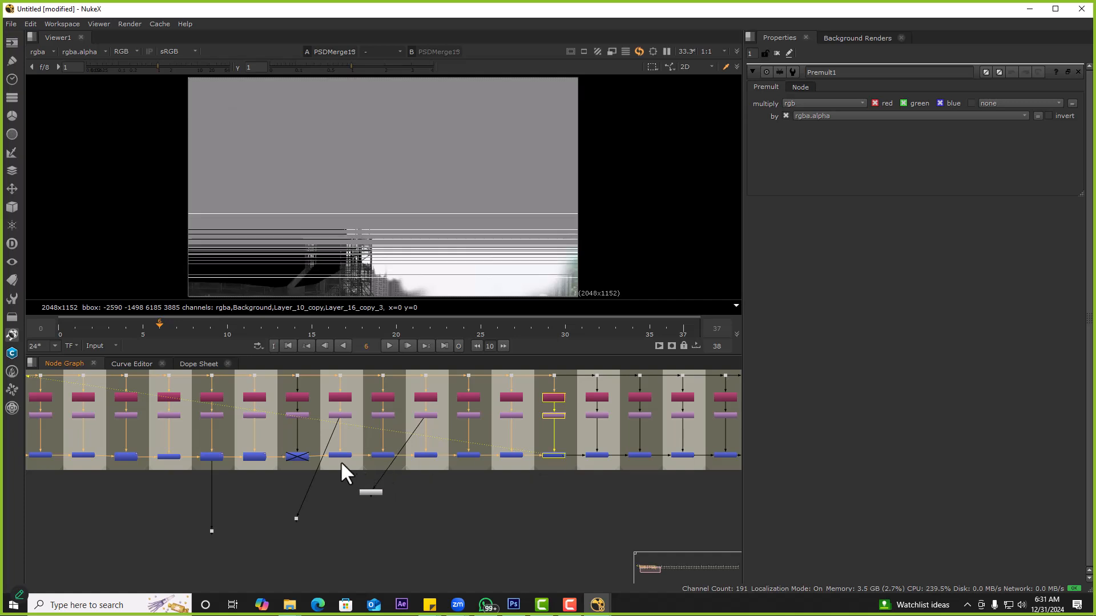
Re-enable PSDMerge7 to view the result at PSDMerge14, and disable PSDMerge7 again
left_click(297, 455)
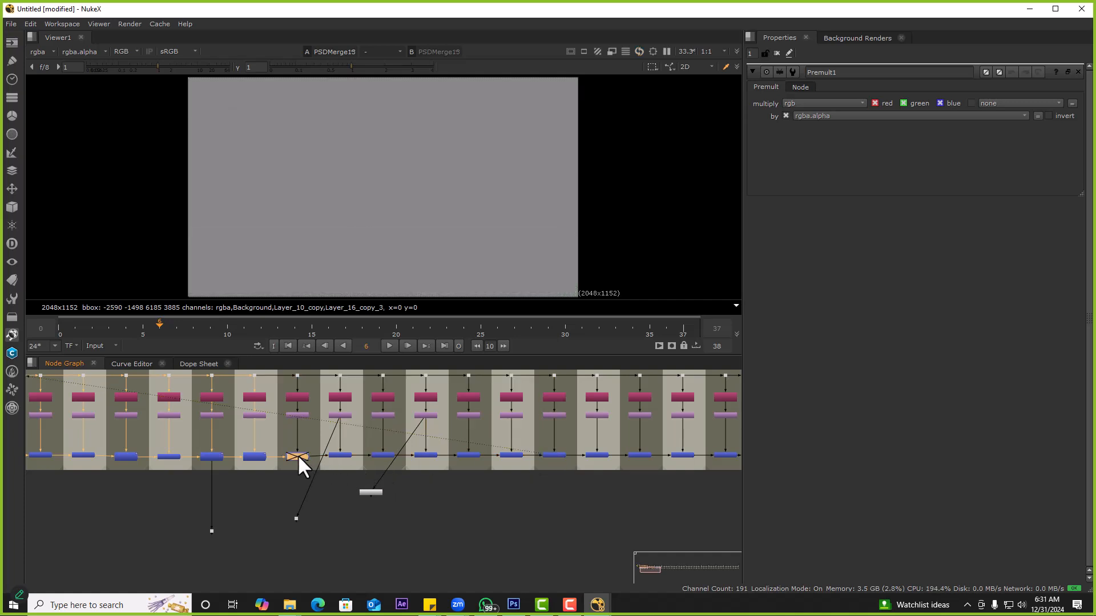
key("d")
left_click(603, 454)
key("1")
middle_click_drag(604, 464, 479, 467)
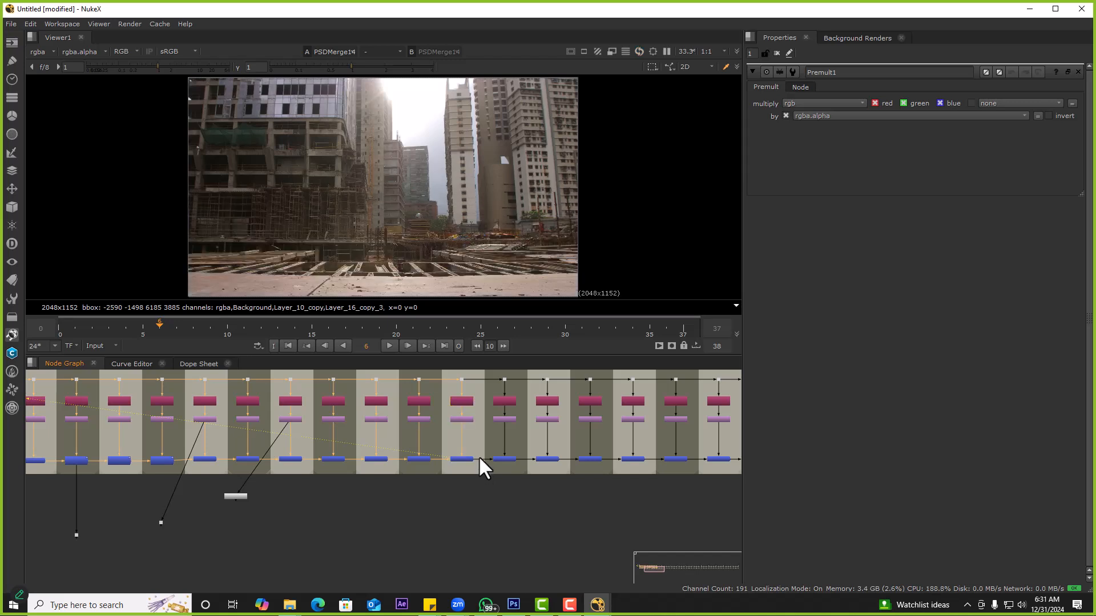
left_click(162, 461)
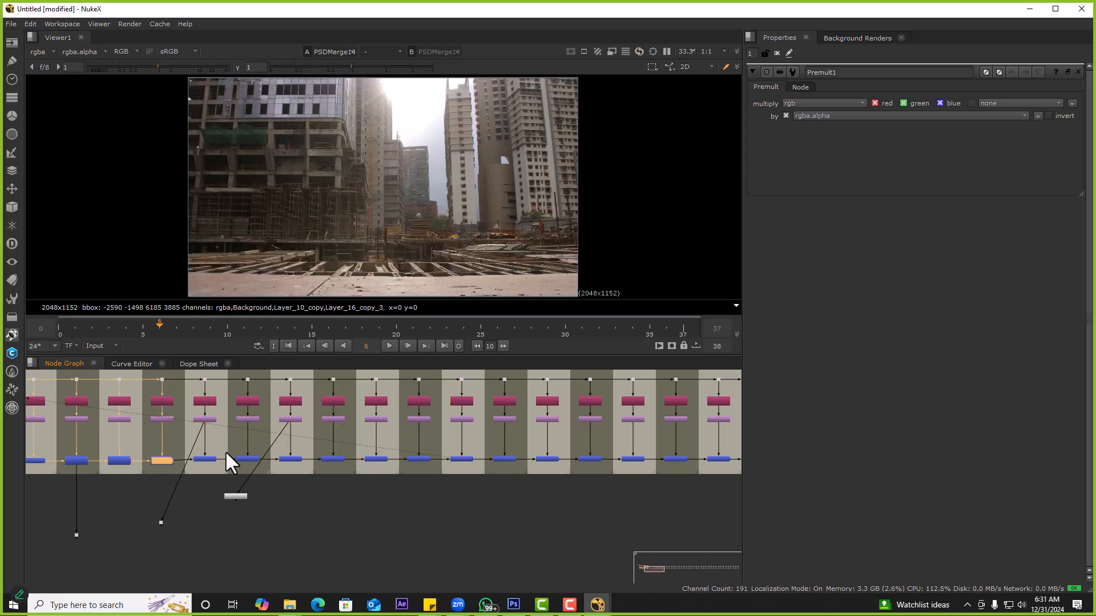
key("d")
View the Crop15 layer, and place a Dot below the chain connected to Crop15
left_click(462, 419)
key("1")
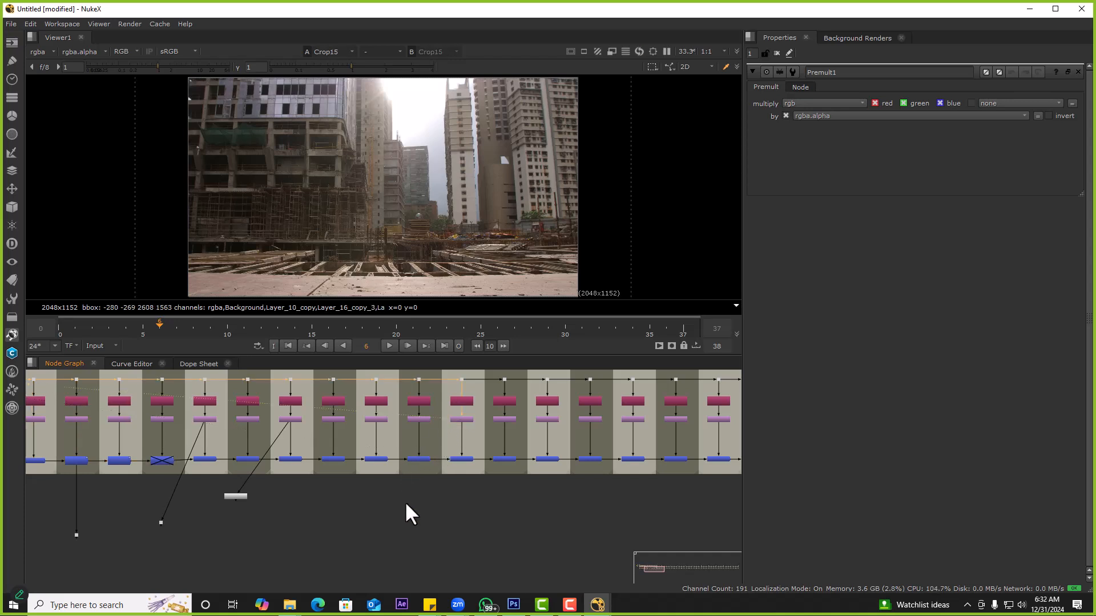
middle_click_drag(408, 487, 419, 465)
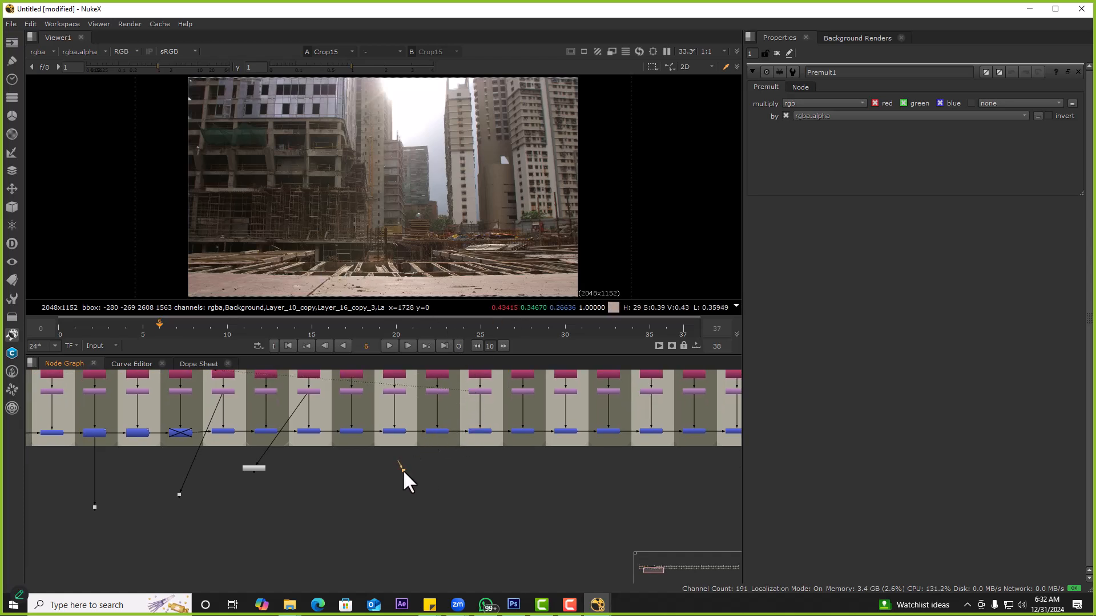
left_click(403, 470)
key("1")
left_click_drag(266, 174, 468, 259)
Compare the results of PSDMerge15 and PSDMerge14
middle_click_drag(479, 454, 436, 467)
left_click(481, 442)
key("1")
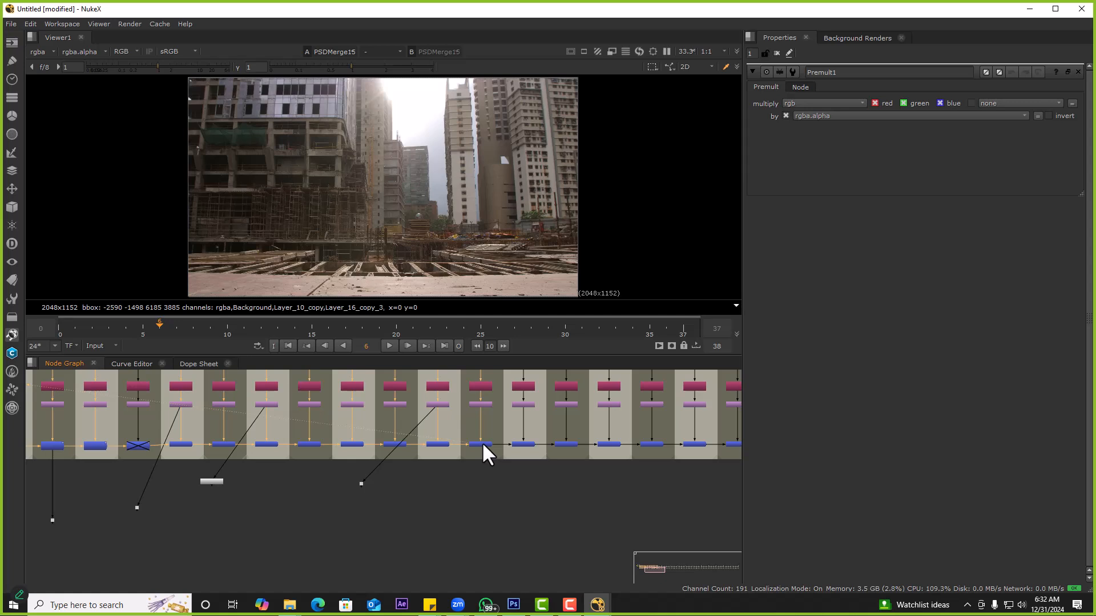
left_click(434, 443)
key("1")
View the result of PSDMerge16 further along the chain
scroll(478, 444, "down", 5)
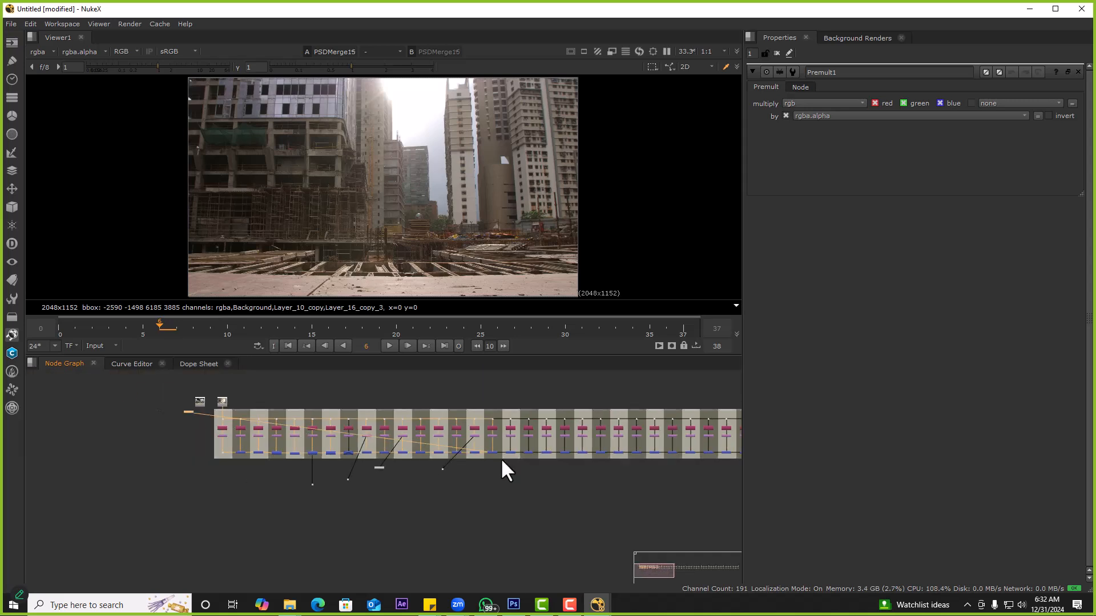
middle_click_drag(488, 462, 396, 447)
scroll(394, 443, "up", 6)
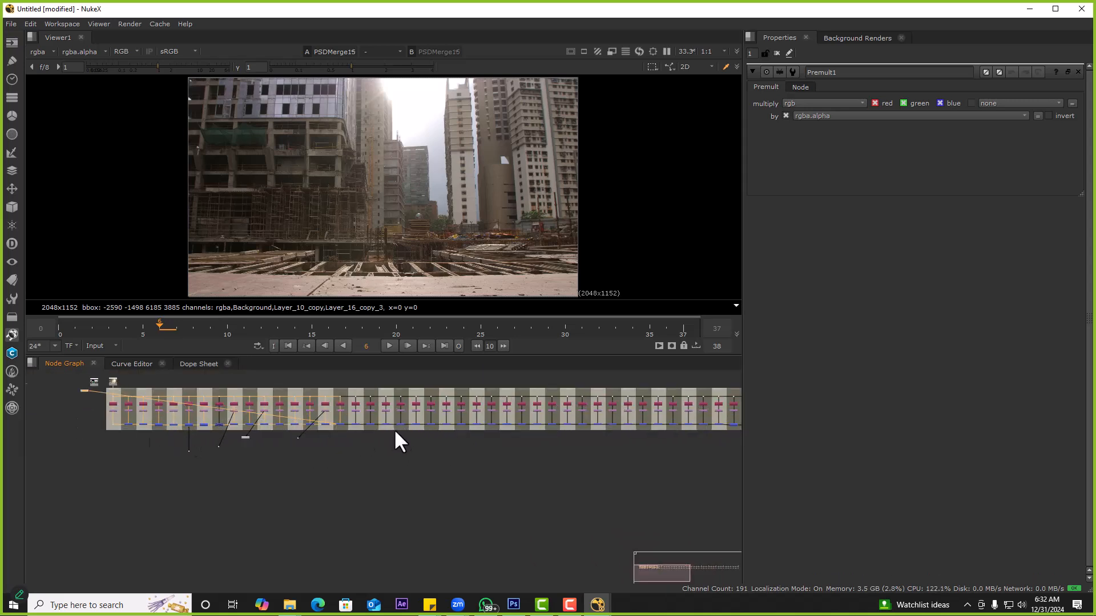
scroll(320, 420, "up", 3)
middle_click_drag(289, 420, 425, 432)
left_click(342, 428)
left_click(408, 431)
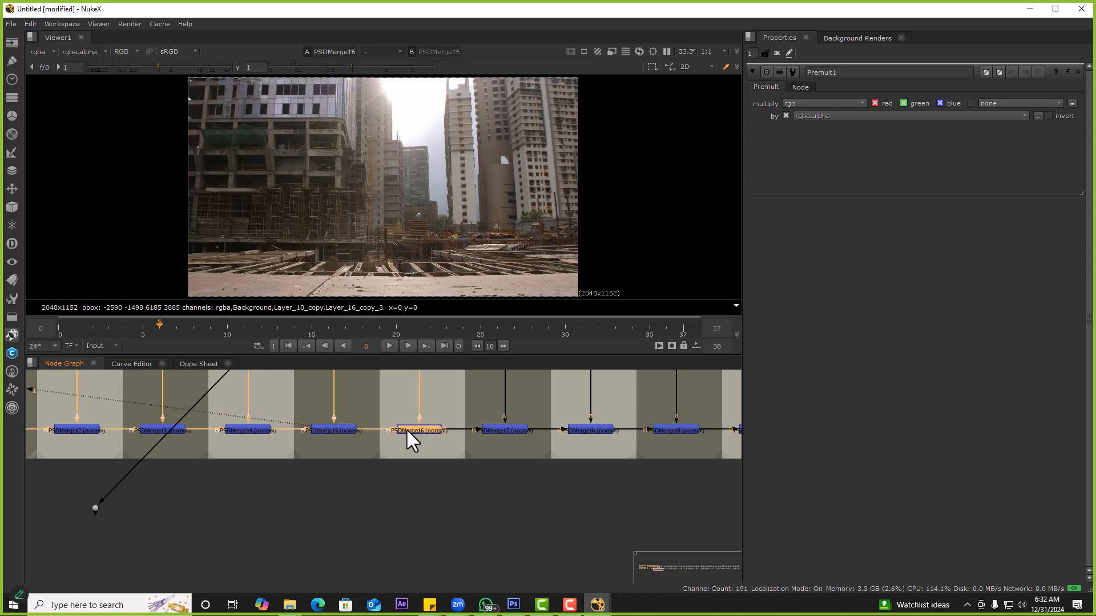
key("1")
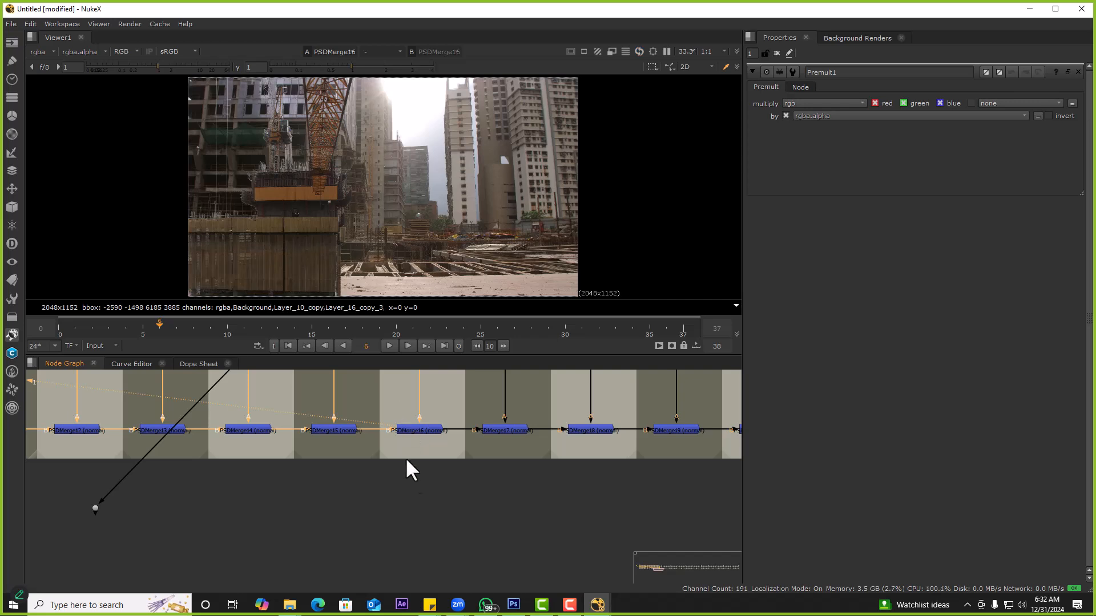
Duplicate the Premult1 node into the empty area below PSDMerge15 and PSDMerge16
scroll(388, 497, "down", 3)
left_click(104, 503)
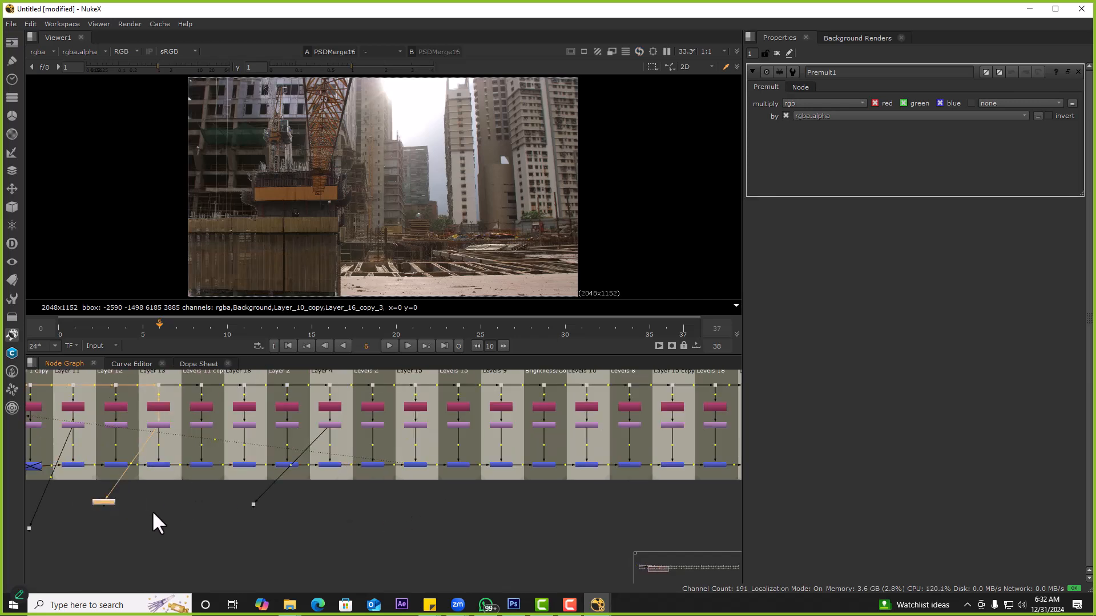
left_click(379, 507)
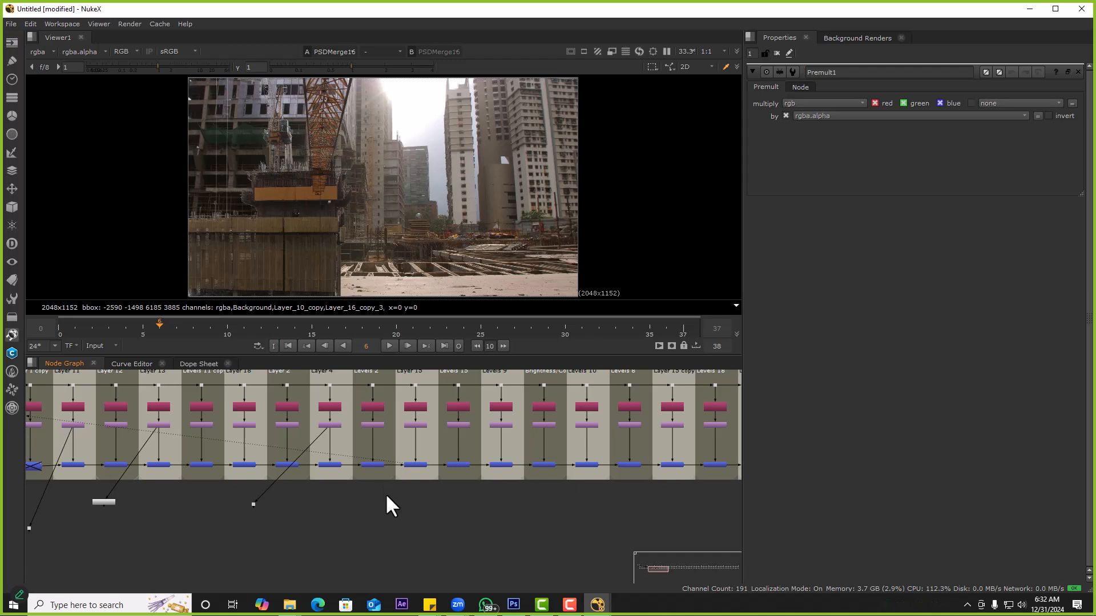
key("ctrl+v")
scroll(386, 493, "up", 2)
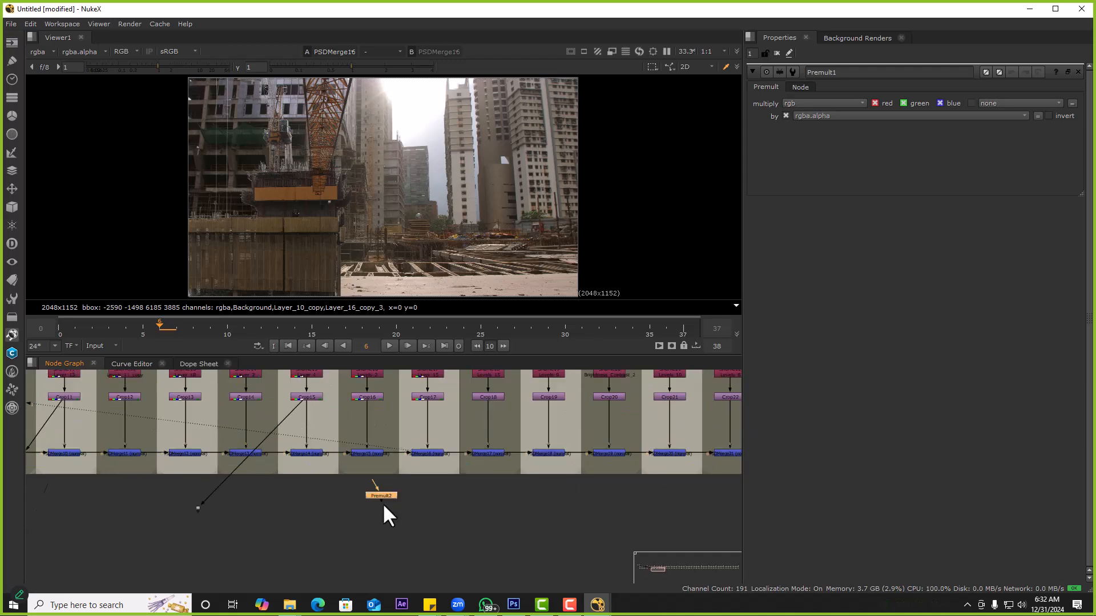
View the Crop17 layer, connect the duplicated Premult node to it and view the premultiplied result
left_click(429, 398)
key("1")
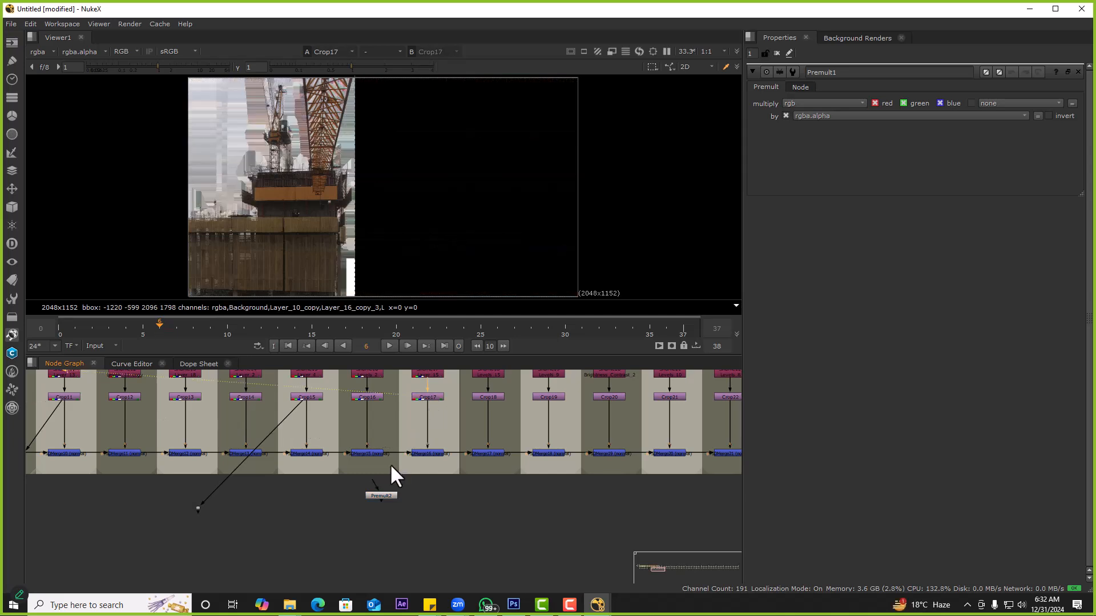
left_click_drag(426, 403, 427, 401)
left_click(382, 495)
key("1")
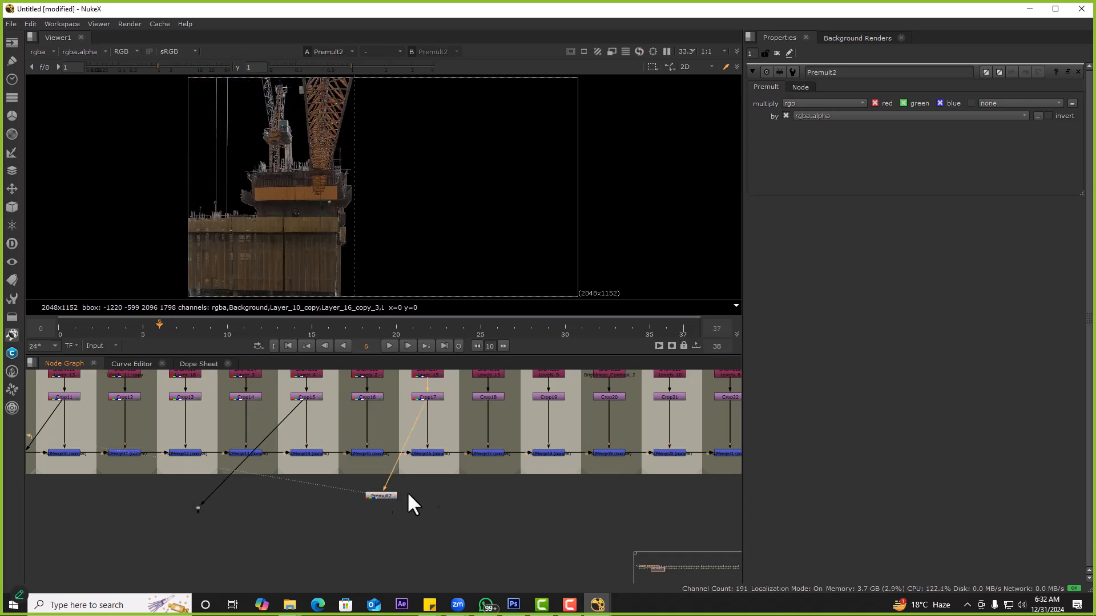
View the results of PSDMerge16, PSDMerge17, PSDMerge18 and PSDMerge19 one after another
middle_click_drag(431, 487, 387, 501)
left_click(389, 466)
key("1")
left_click(436, 467)
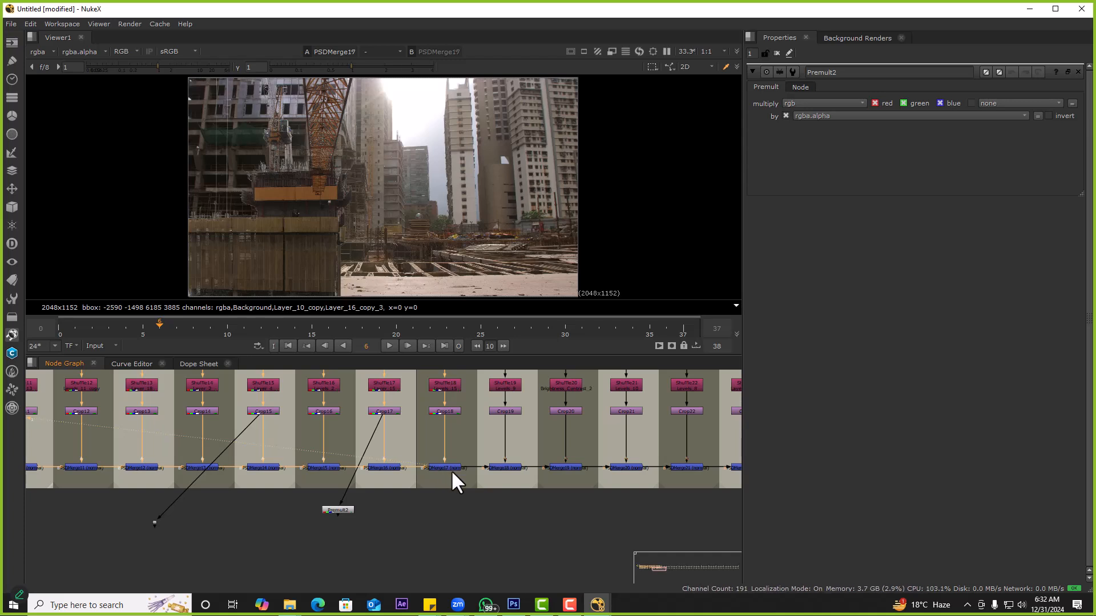
left_click(495, 466)
key("1")
middle_click_drag(495, 474, 460, 475)
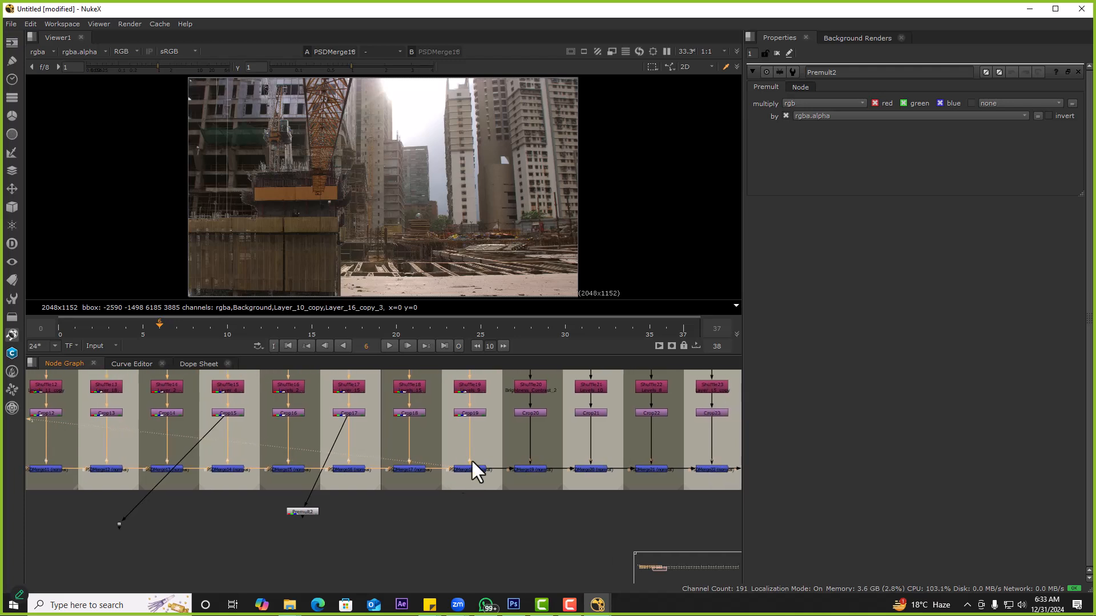
left_click(536, 469)
key("1")
View the results of PSDMerge20, PSDMerge21, PSDMerge22 and PSDMerge23 one after another
middle_click_drag(557, 455, 470, 441)
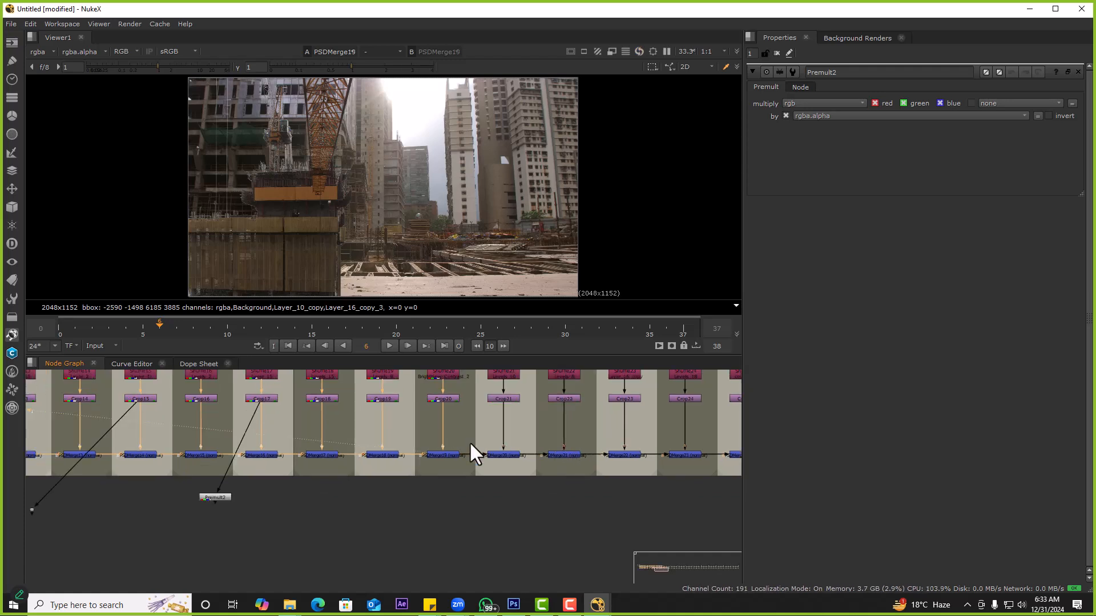
left_click(495, 455)
middle_click_drag(548, 456, 486, 468)
left_click(490, 464)
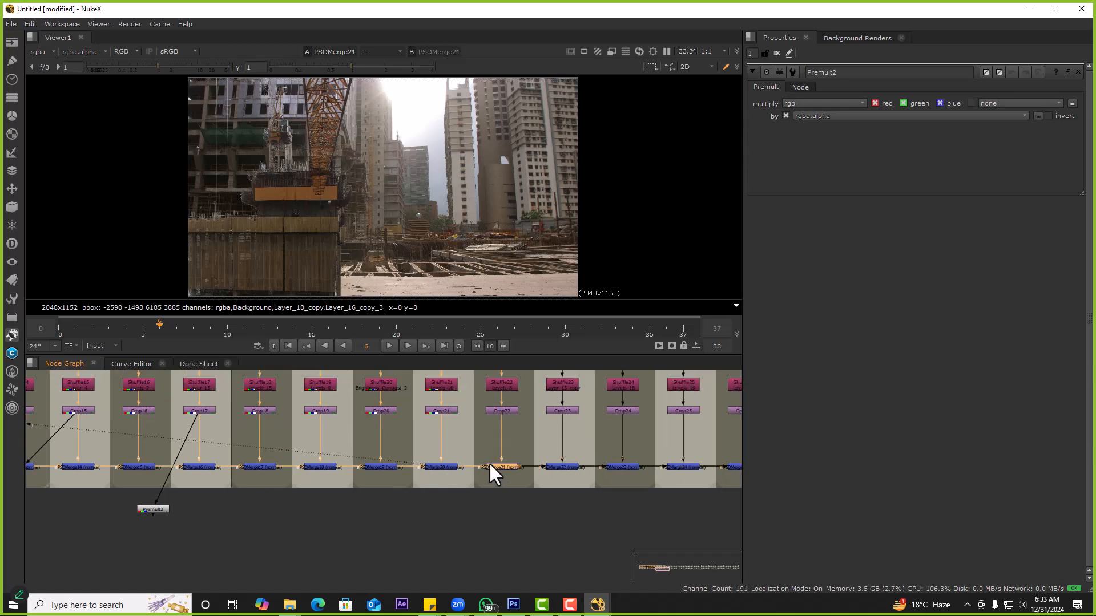
left_click(491, 462)
middle_click_drag(530, 476, 485, 482)
left_click(518, 470)
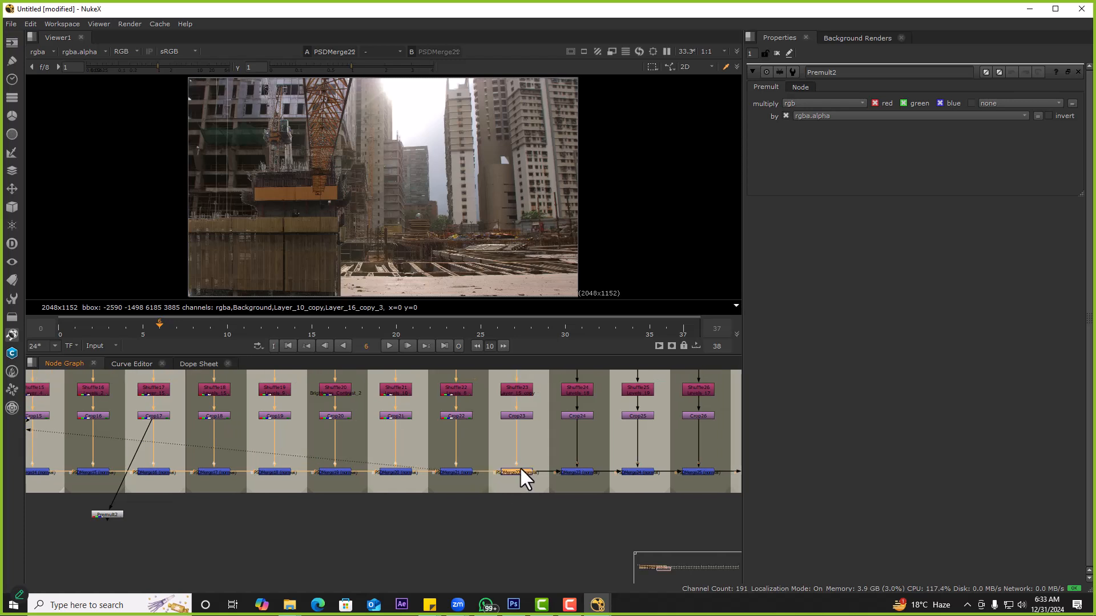
left_click(546, 493)
middle_click_drag(546, 493, 471, 484)
left_click(512, 462, "ctrl+shift")
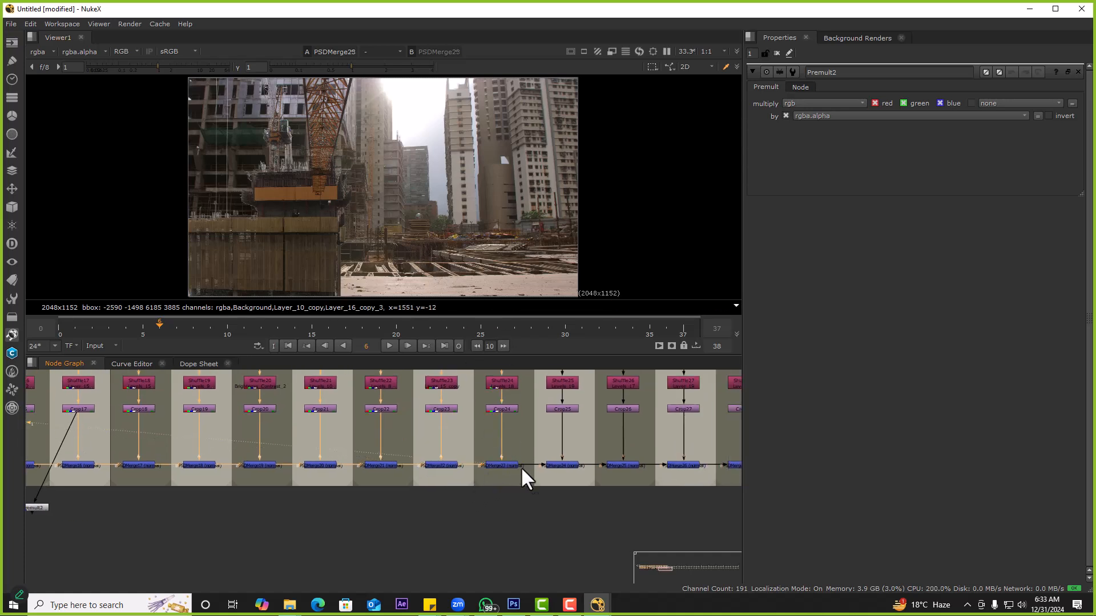
View the results of PSDMerge24 and PSDMerge25, and look over the rest of the merge chain
scroll(529, 505, "down", 3)
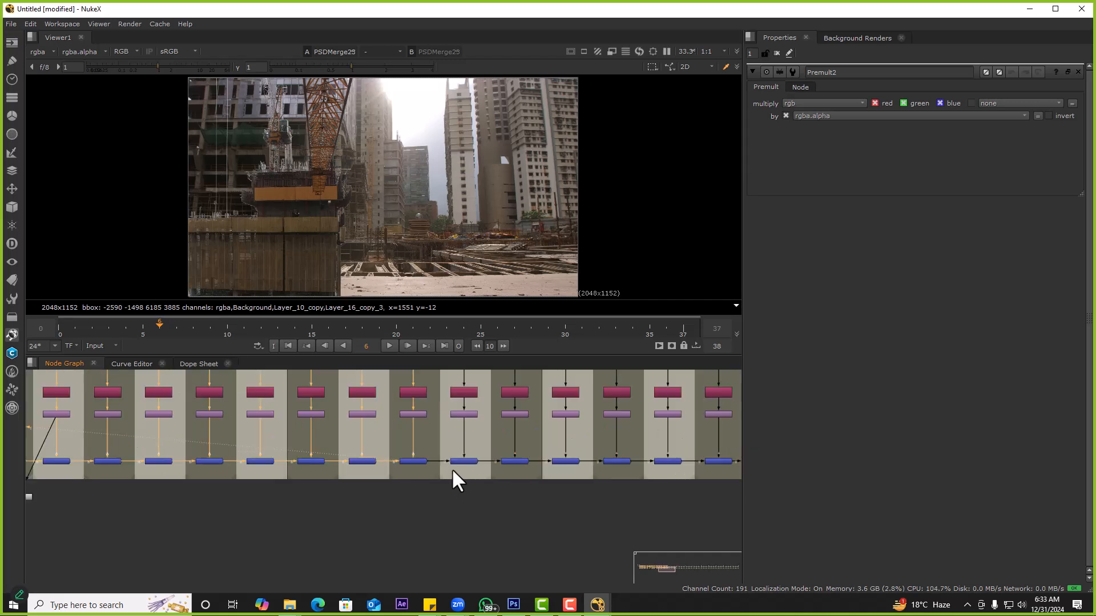
left_click(473, 462)
key("1")
left_click(510, 459)
key("1")
scroll(496, 465, "down", 5)
middle_click_drag(503, 463, 403, 445)
scroll(419, 444, "up", 5)
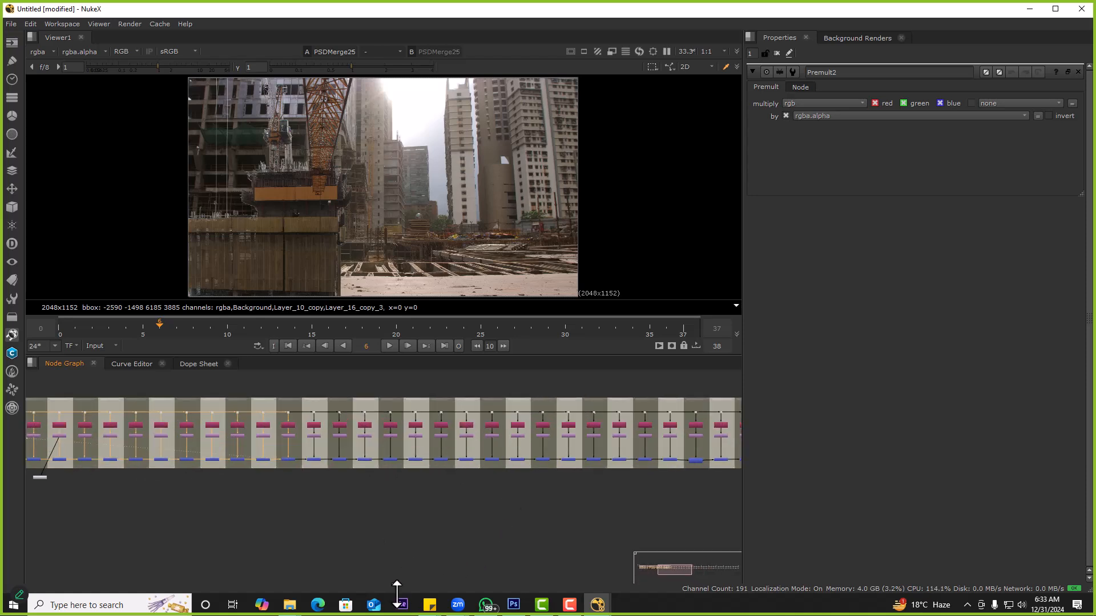
Switch to Photoshop and hide the layer groups of SHOT 50_01.psd from Group 18 down to Group 6
left_click(514, 604)
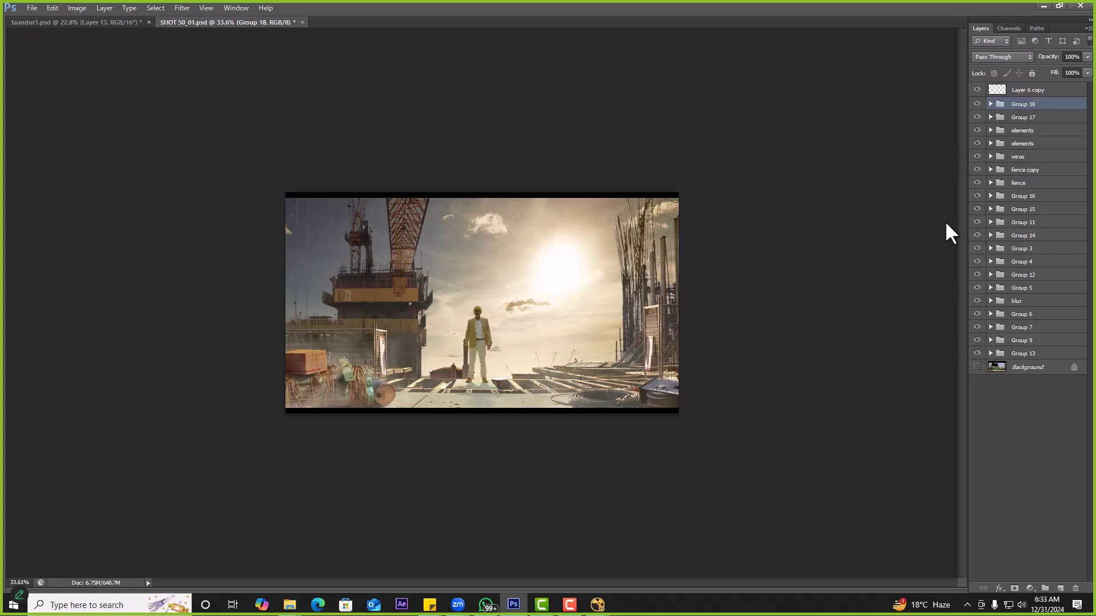
left_click(977, 367)
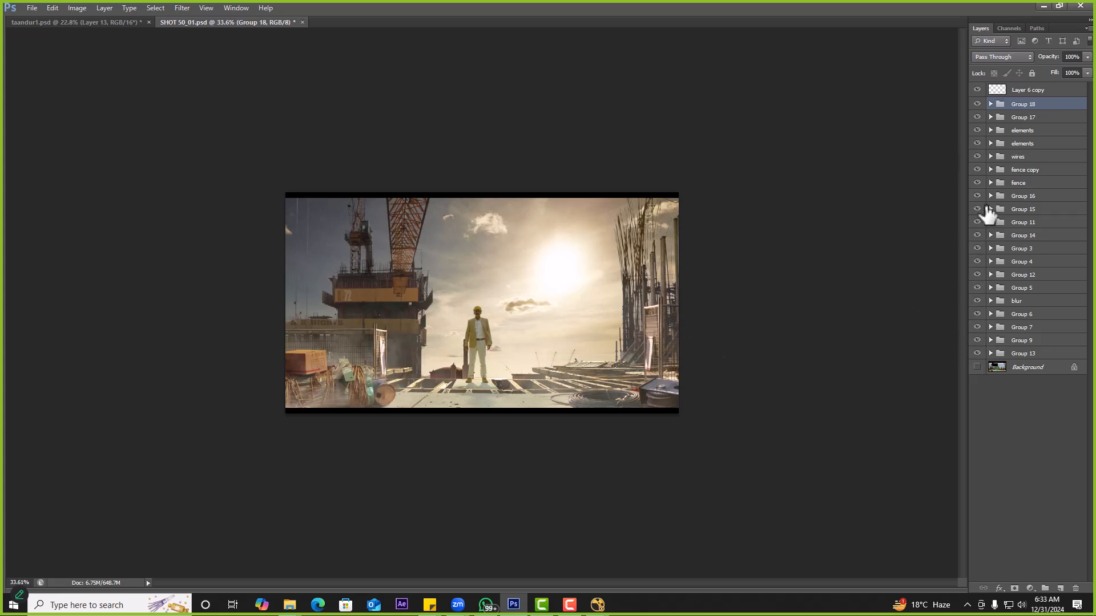
left_click(977, 117)
left_click(977, 130)
left_click_drag(978, 140, 978, 204)
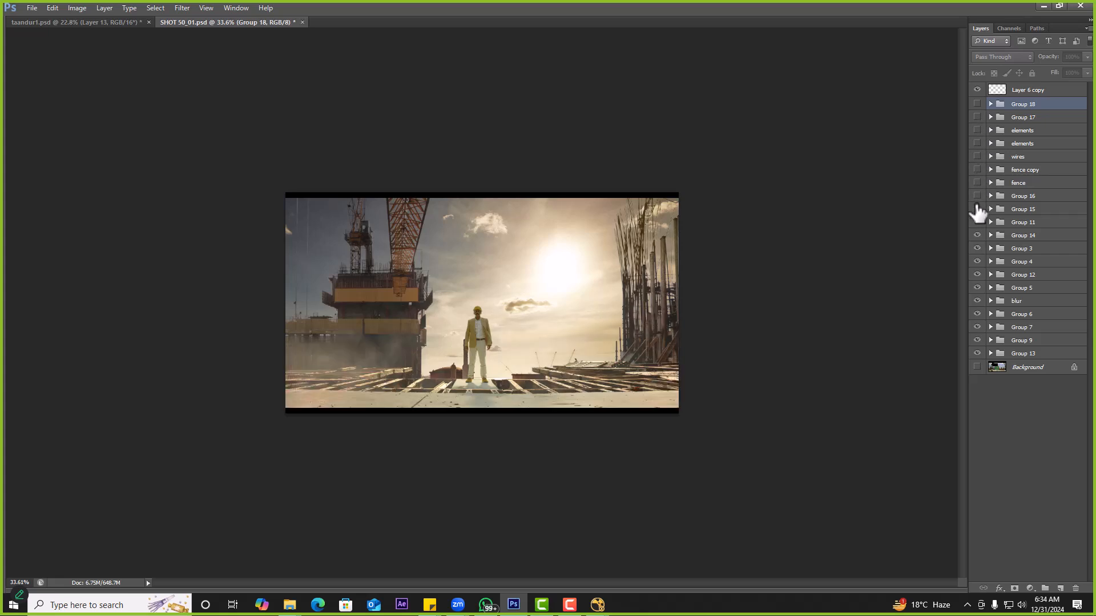
left_click(978, 313)
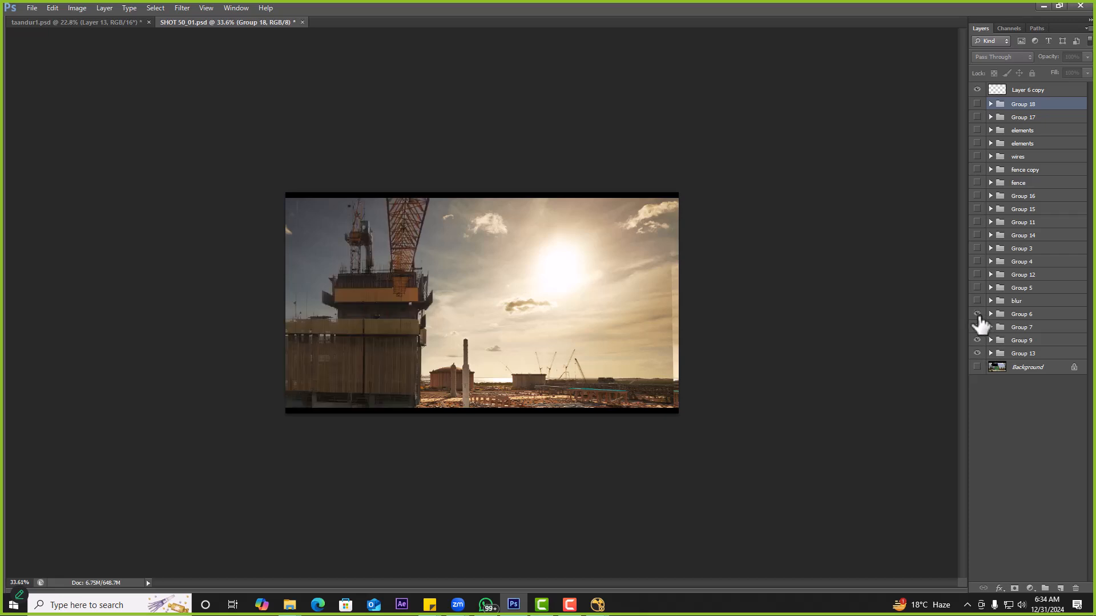
left_click(977, 314)
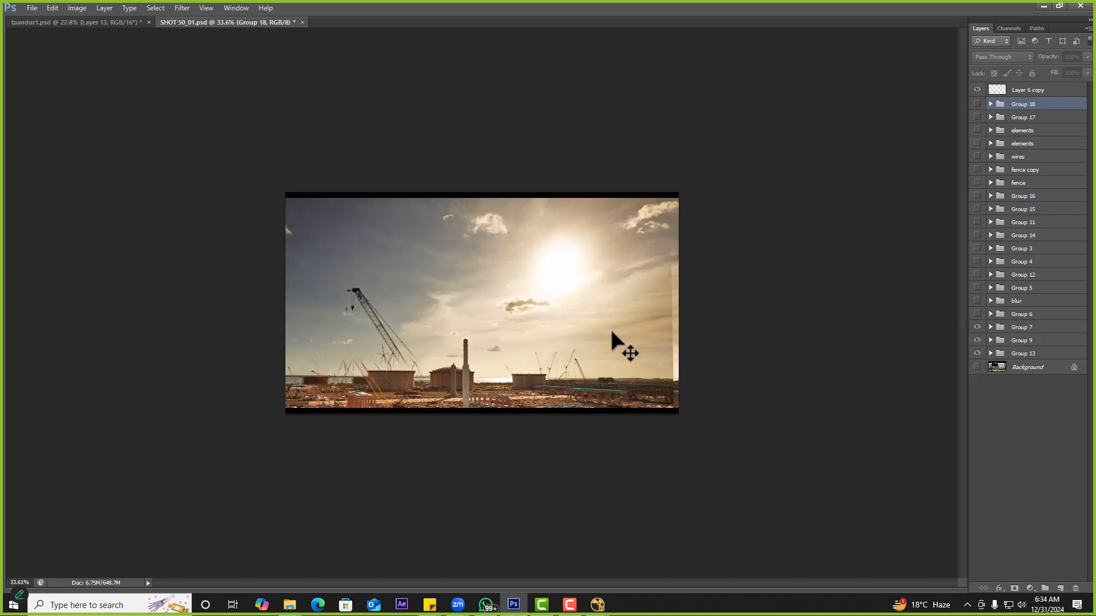
Start saving a copy of SHOT 50_01.psd and create and open a new folder named SINGLE LAYERS inside the PSD folder
key("ctrl+shift+s")
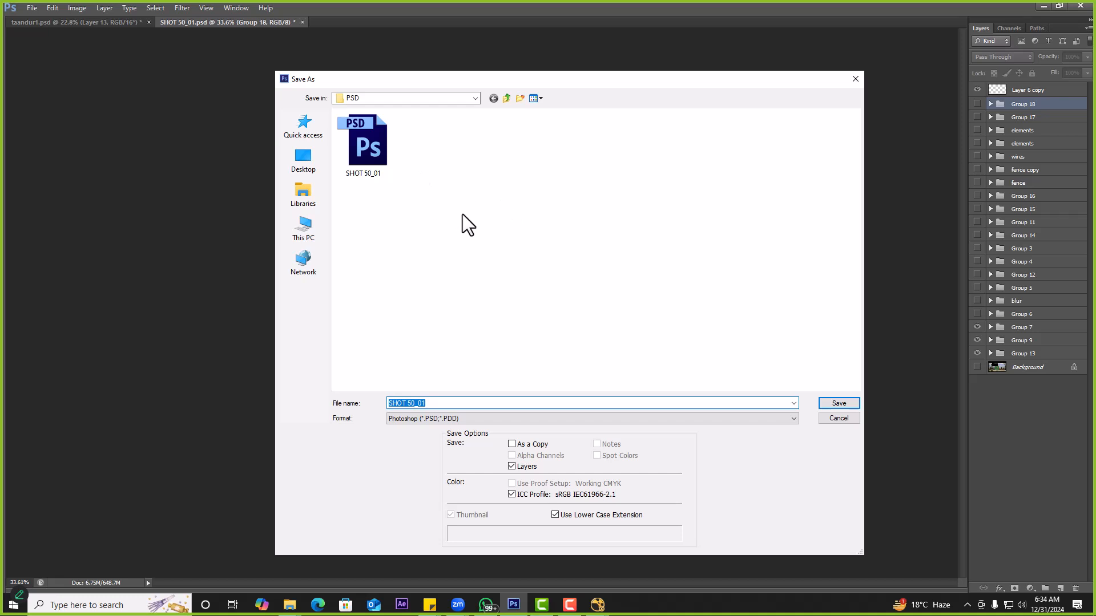
right_click(463, 214)
mouse_move(501, 335)
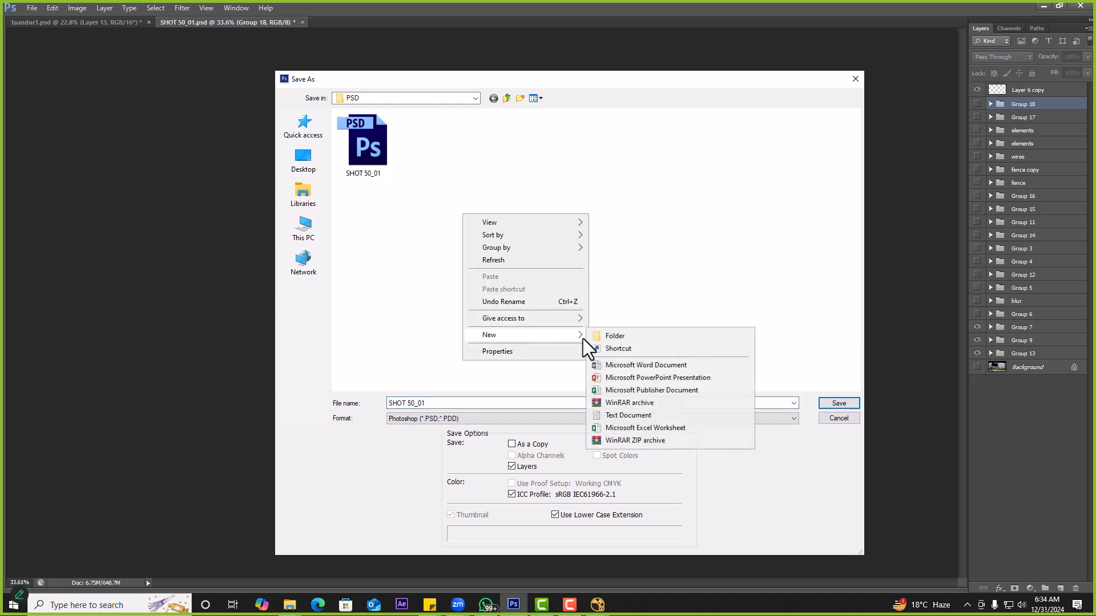
left_click(600, 337)
type("SINGLE")
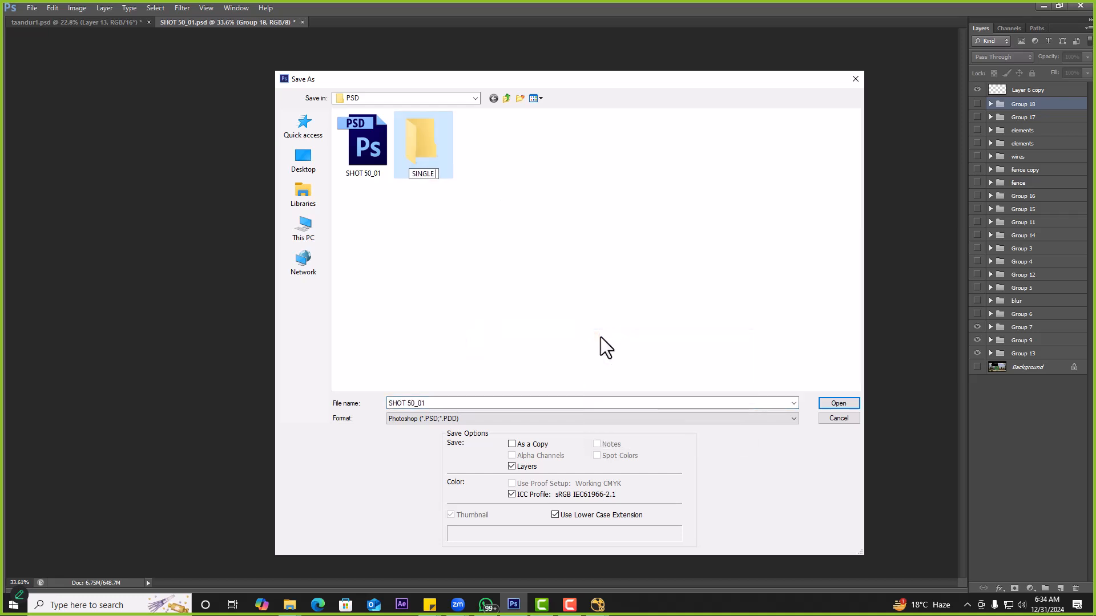
type(" LAYERS")
key("Return")
key("Return")
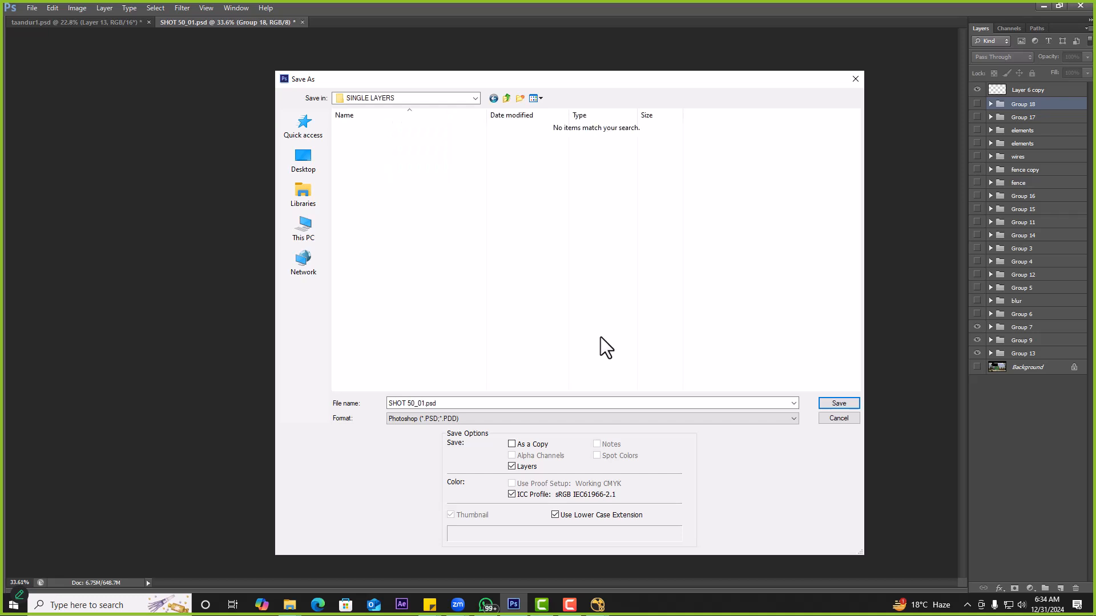
Save the visible sky and background groups as the JPEG file 01 at maximum quality 12
type("01")
type("jpg")
key("Return")
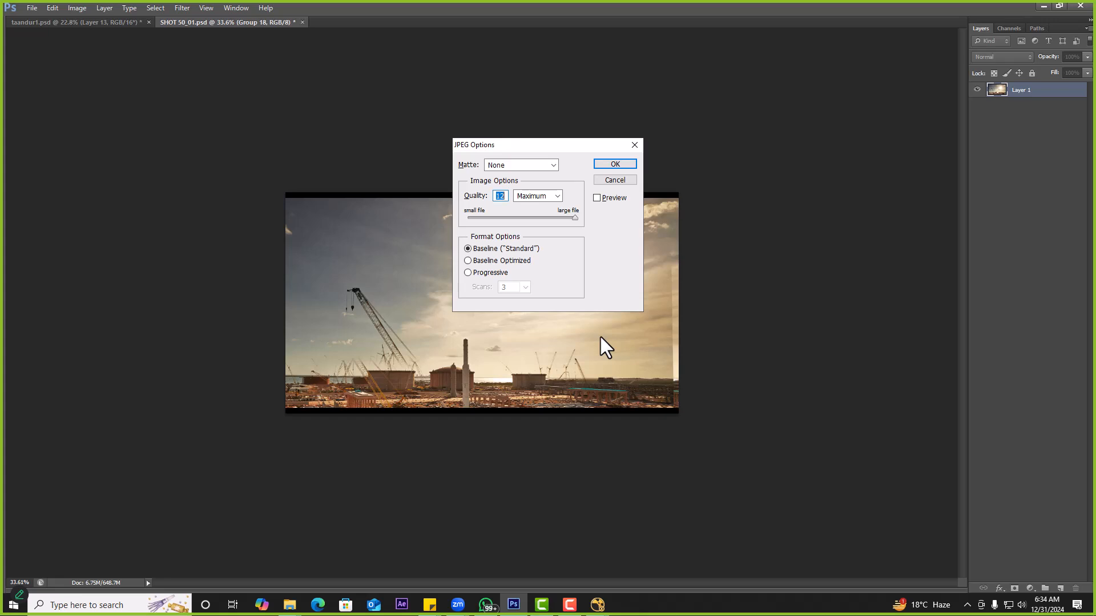
key("Return")
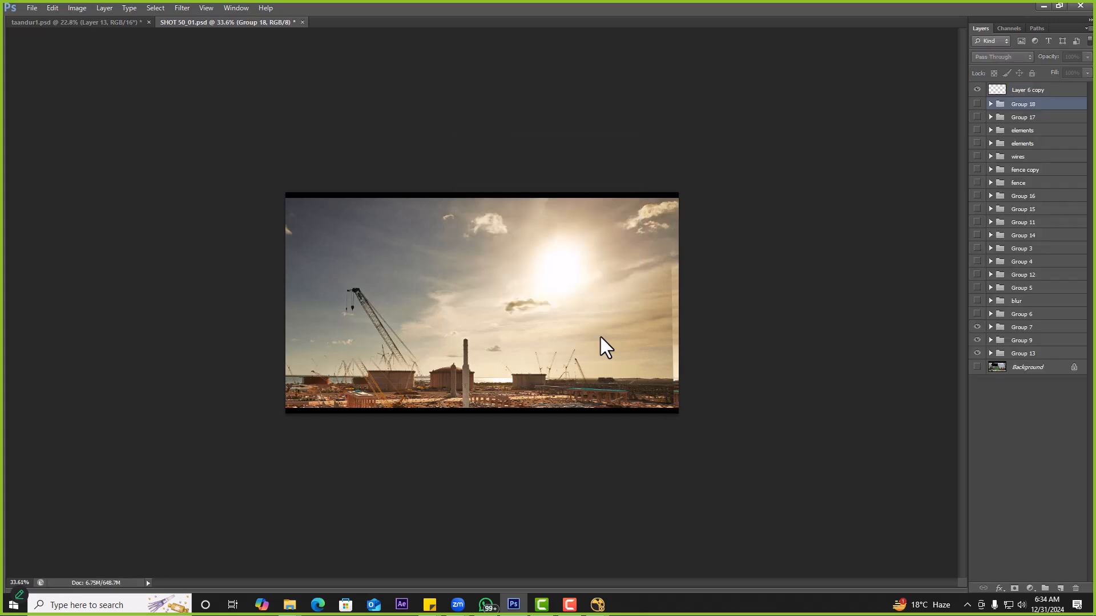
Hide Group 7, Group 9 and Group 13, and show only the building and crane in Group 6
left_click(976, 314)
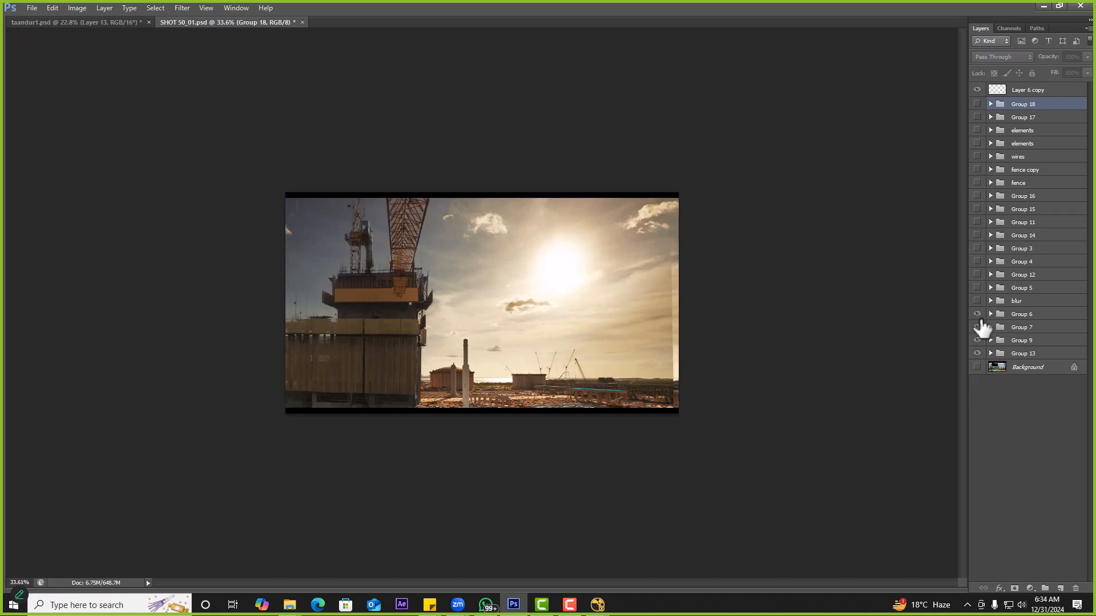
left_click(976, 314)
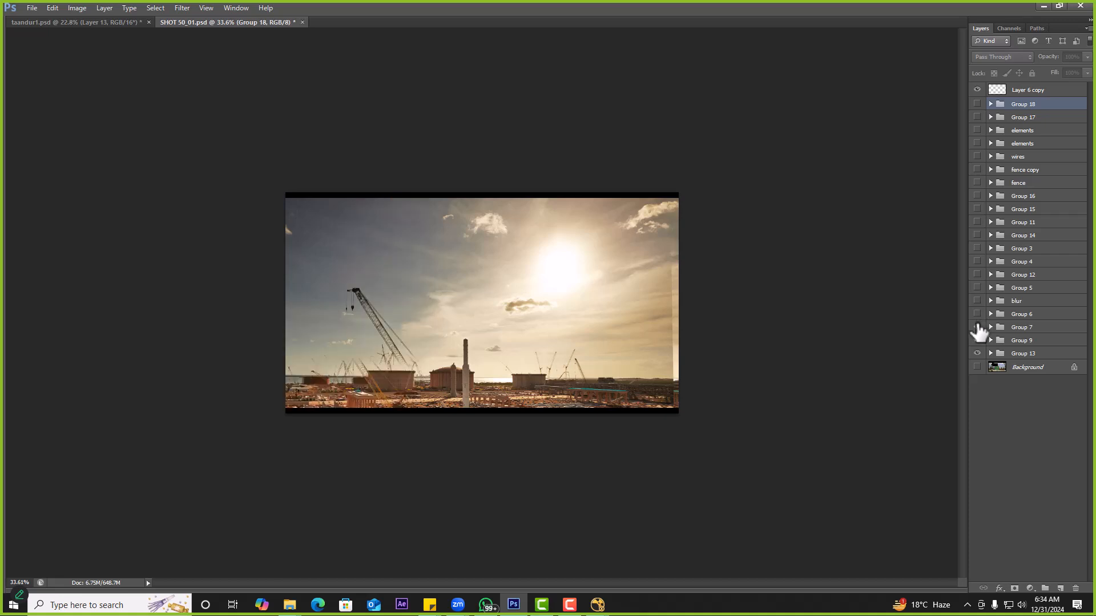
left_click(977, 353)
left_click(976, 314)
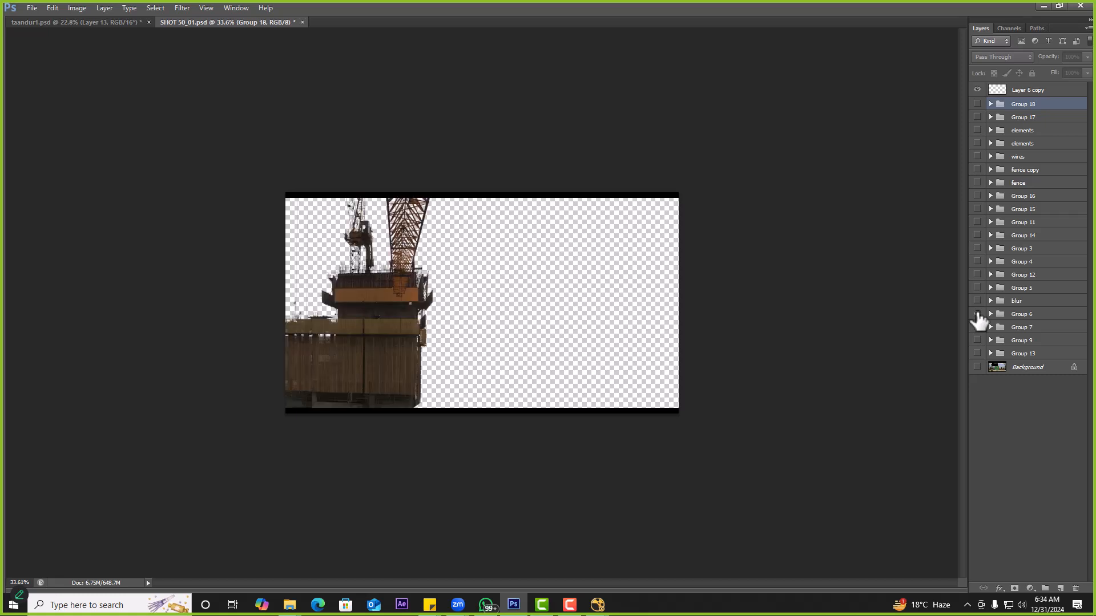
Save the isolated Group 6 as the JPEG file 02 in the SINGLE LAYERS folder
key("ctrl+shift+s")
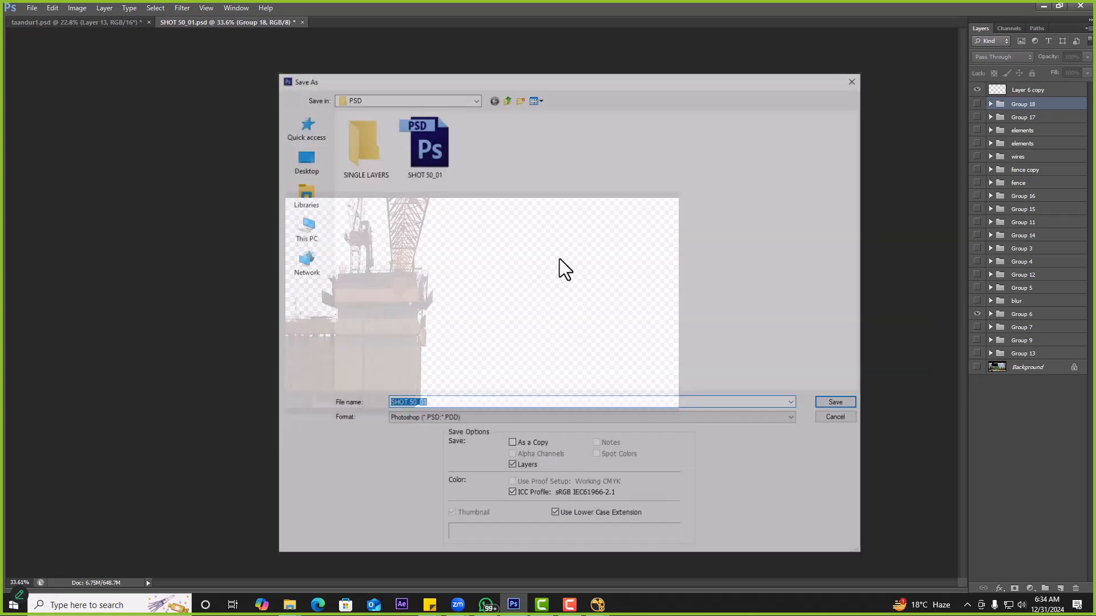
left_click(380, 165)
double_click(380, 164)
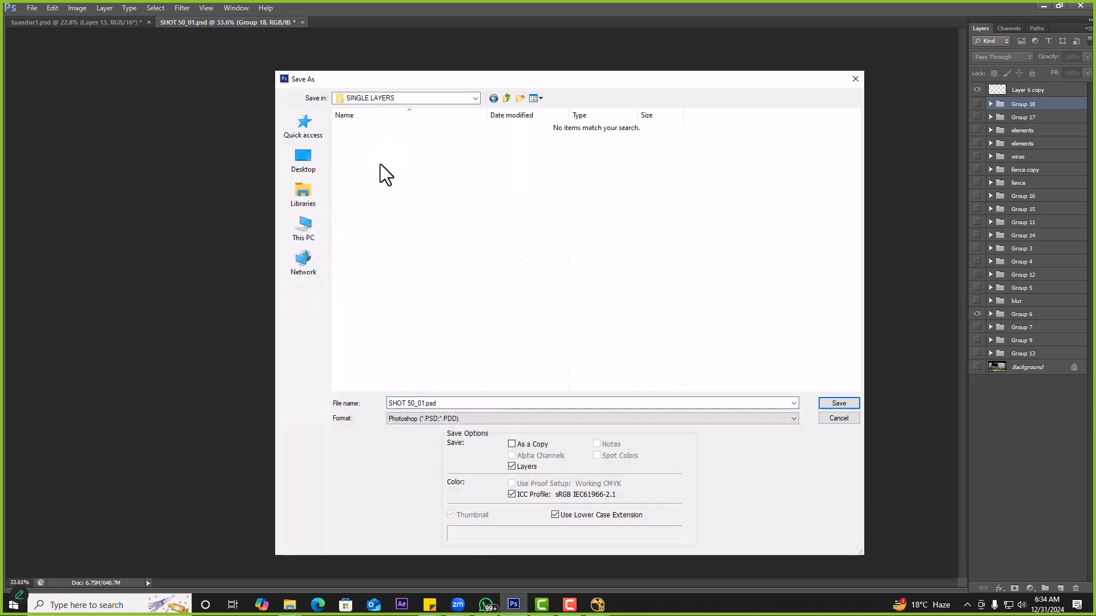
type("02")
type("jpg")
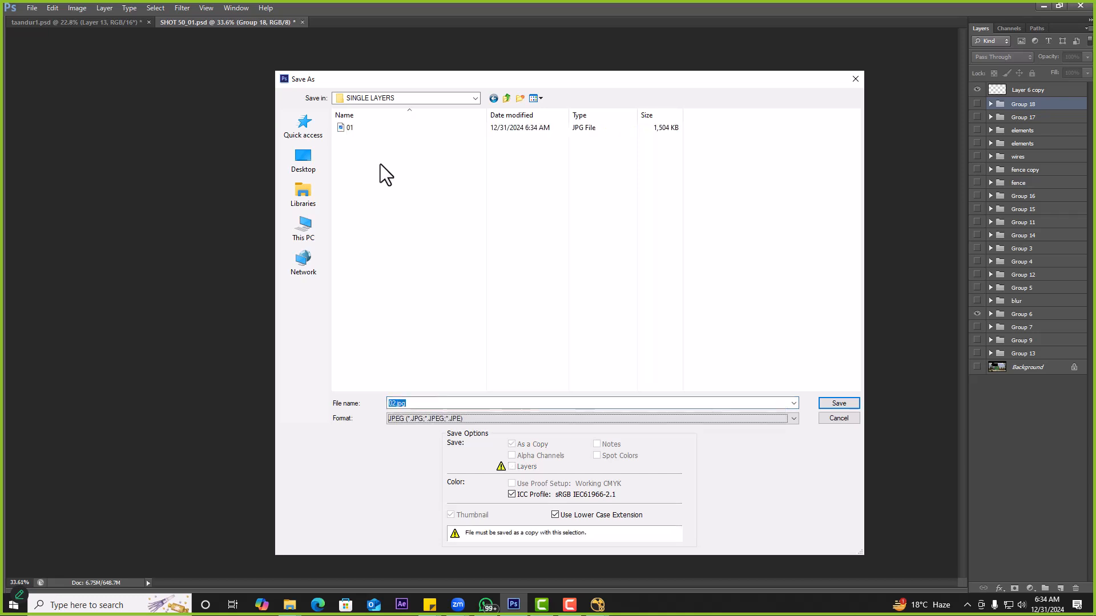
key("Return")
key("Return")
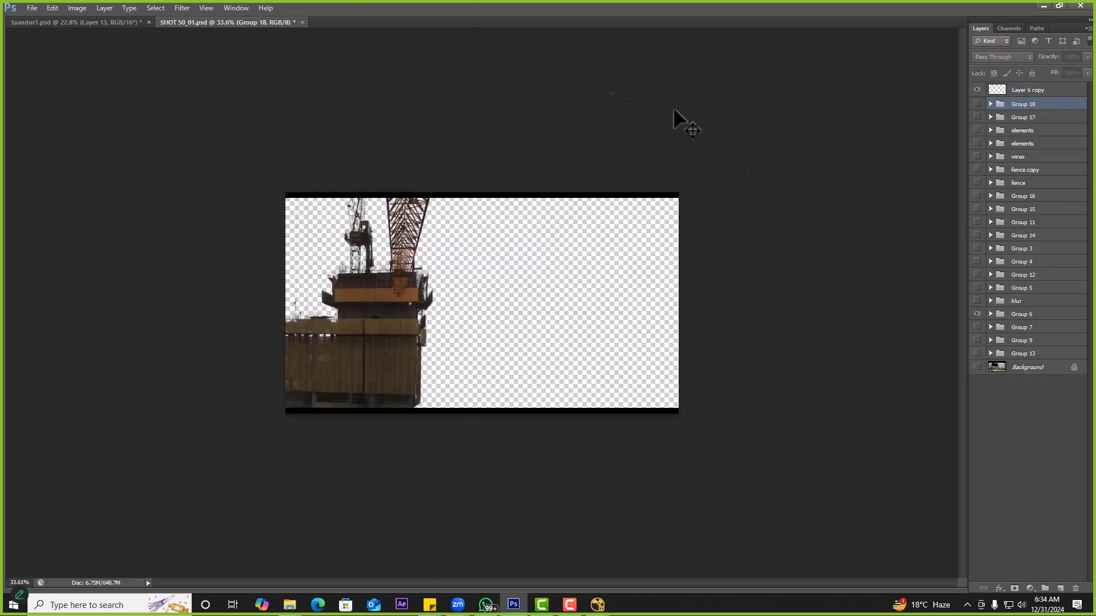
Show the blur group and Group 5 together with Group 6, keeping Group 12 hidden
left_click(978, 301)
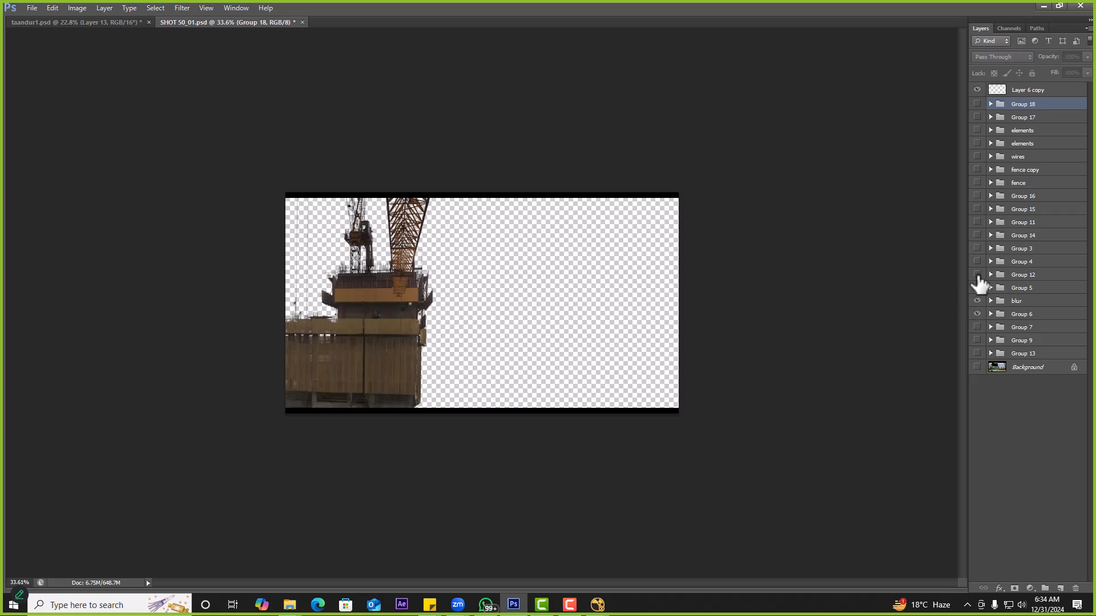
left_click(977, 276)
left_click(978, 275)
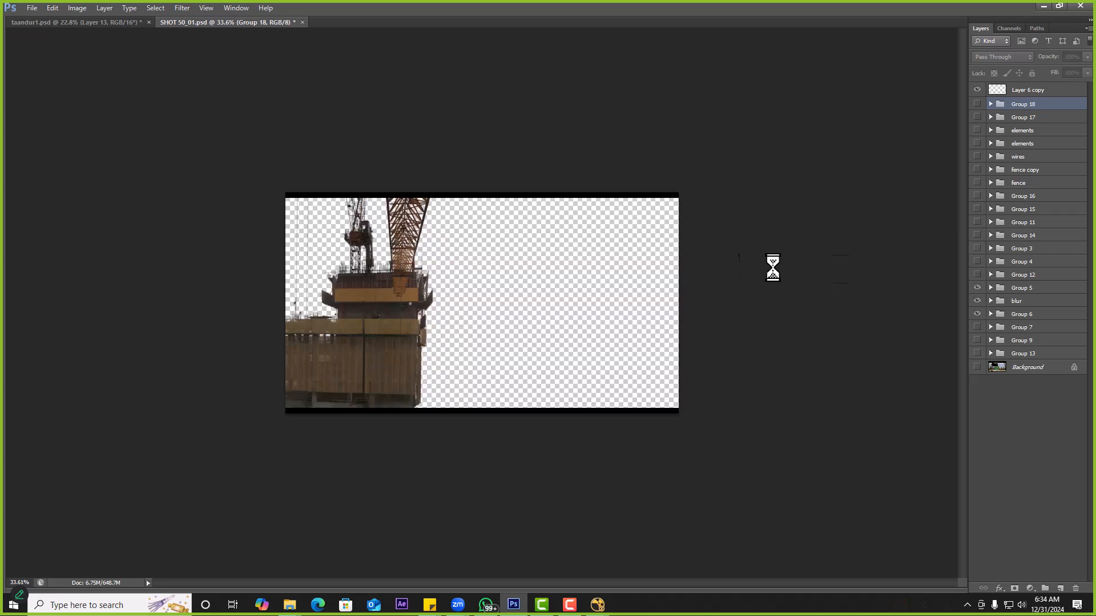
Save the combined Group 5, blur and Group 6 as JPEG 02 in SINGLE LAYERS, replacing the existing file
key("ctrl+shift+s")
double_click(371, 147)
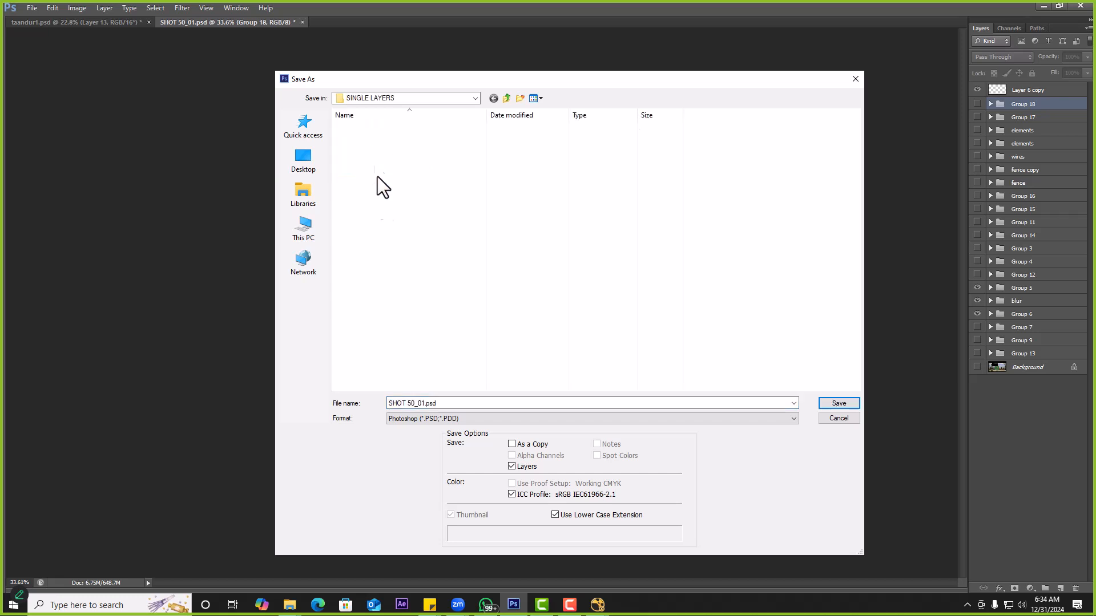
type("02")
key("Tab")
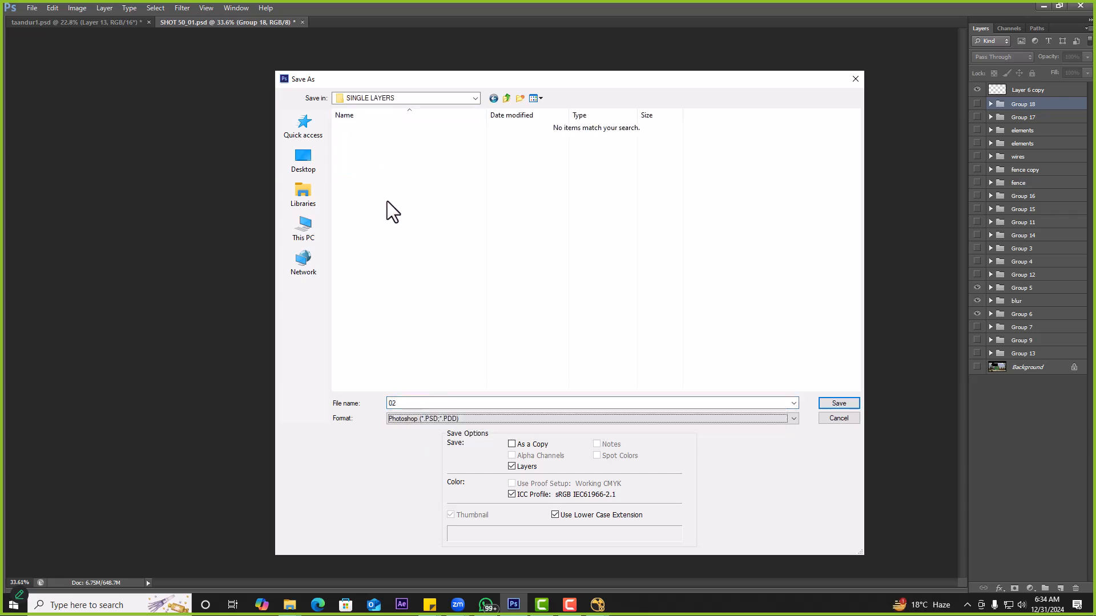
key("j")
key("Return")
key("Return")
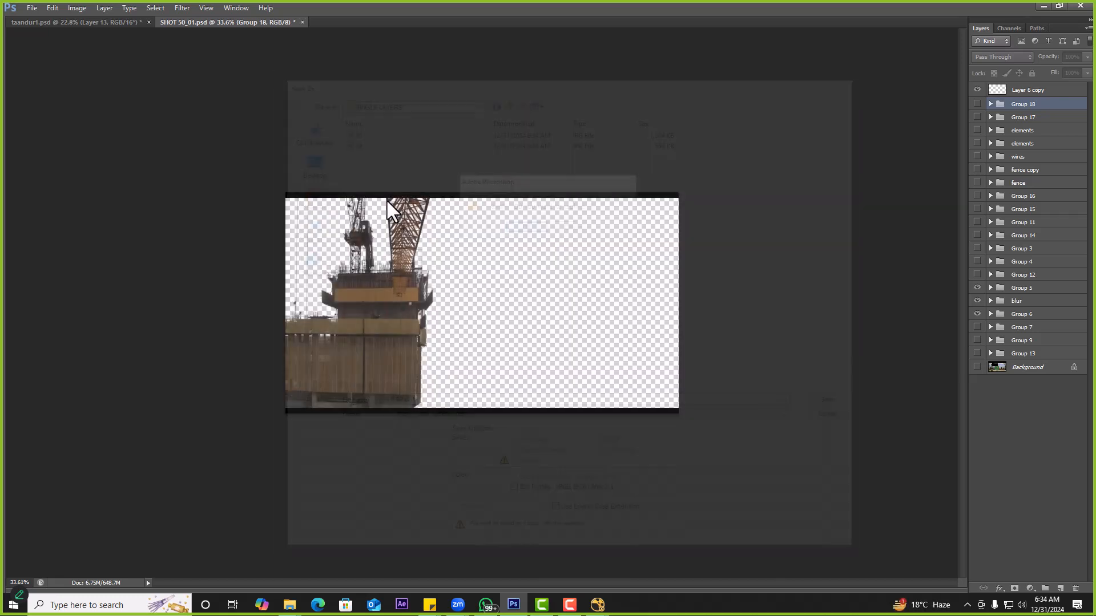
key("Return")
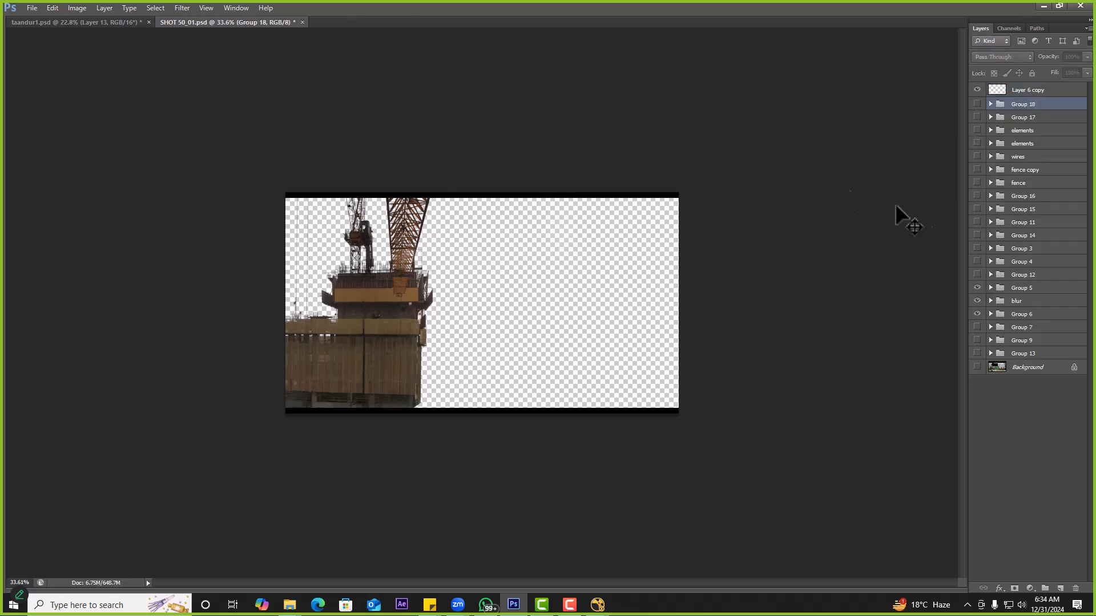
Hide Group 5, blur and Group 6, and show only the smoke in Group 12
left_click(977, 275)
left_click(978, 275)
left_click(977, 315)
left_click(978, 275)
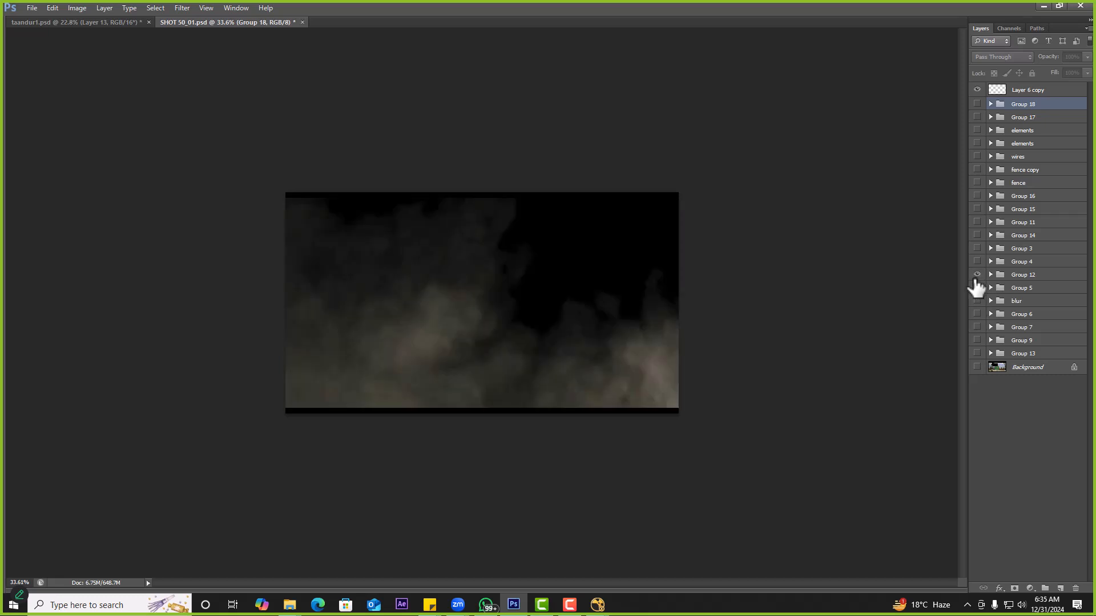
Save the isolated Group 12 smoke as the JPEG file 03 in the SINGLE LAYERS folder
key("ctrl+shift+s")
left_click(382, 158)
double_click(382, 158)
key("Tab")
key("Tab")
type("03")
key("Tab")
key("j")
key("Return")
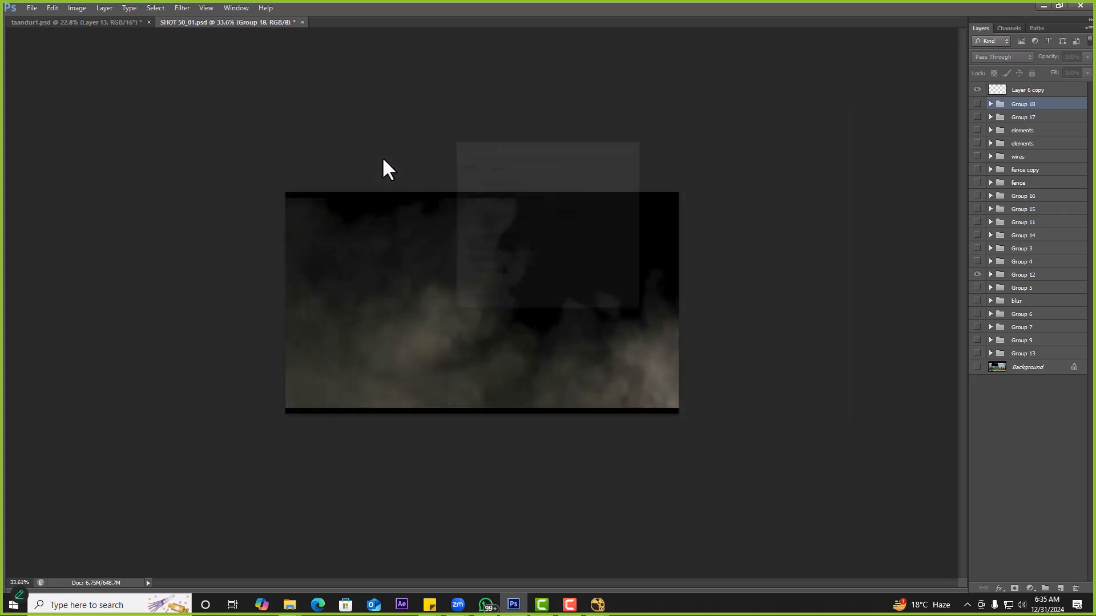
key("Return")
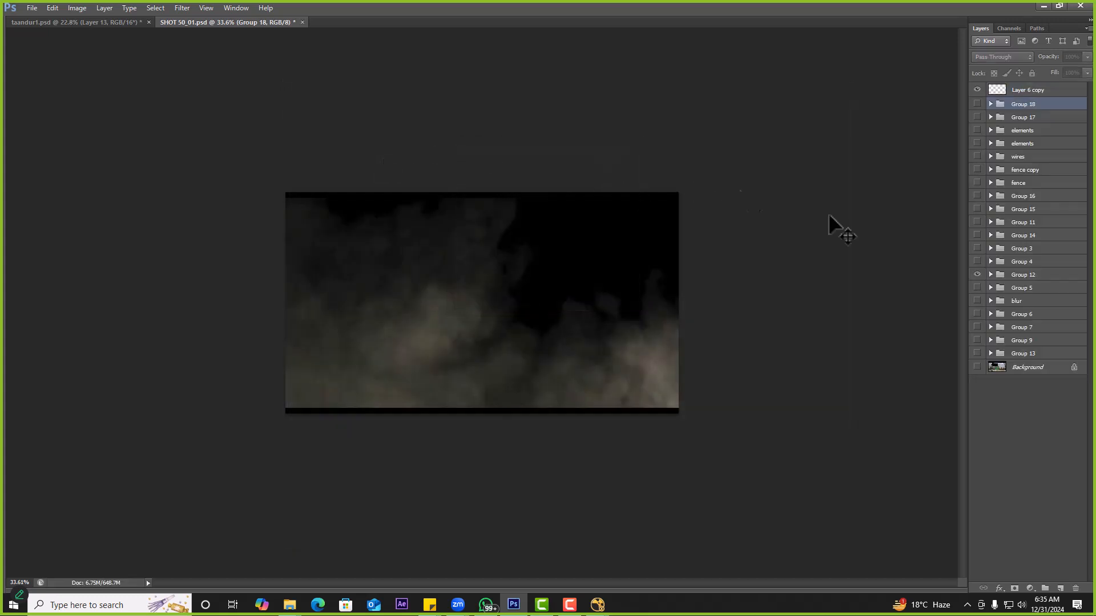
Hide Group 12 and isolate Group 4, briefly checking how Group 3 looks together with it
left_click(977, 275)
left_click(977, 262)
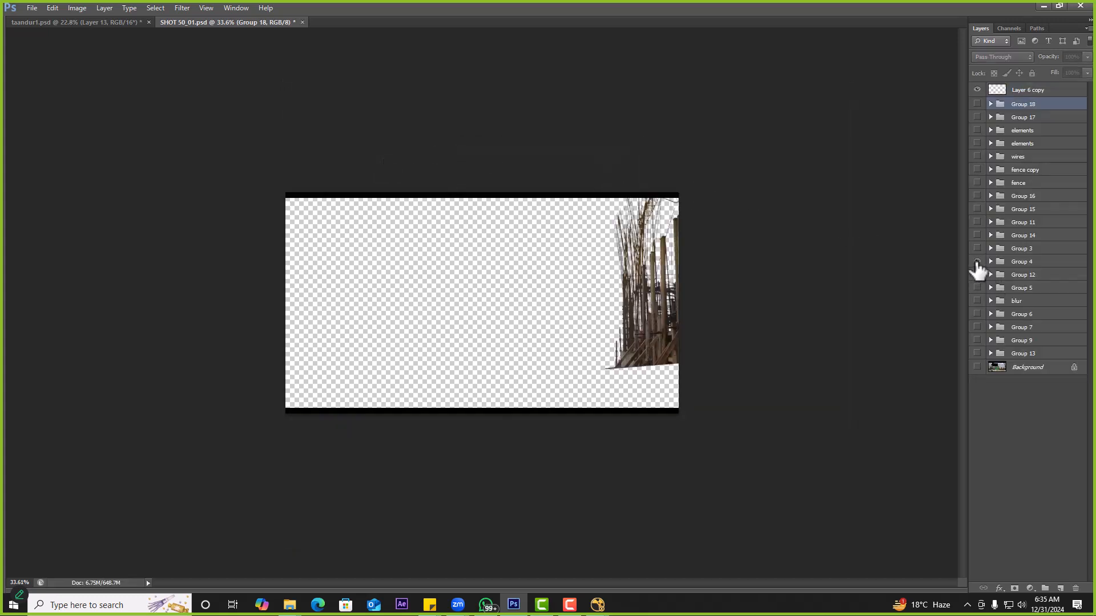
left_click(977, 249)
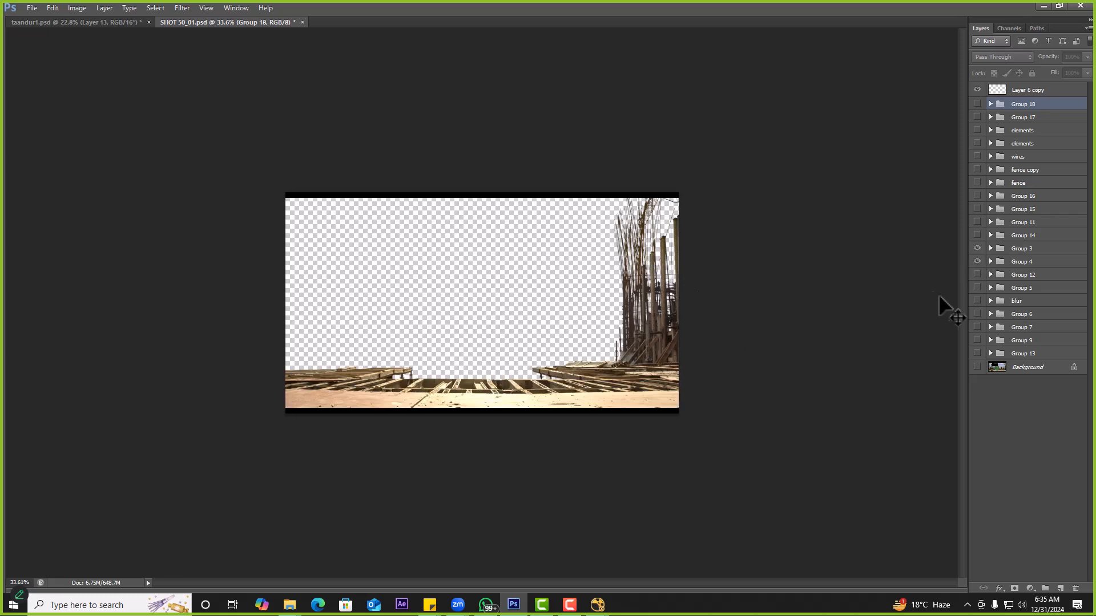
left_click(977, 249)
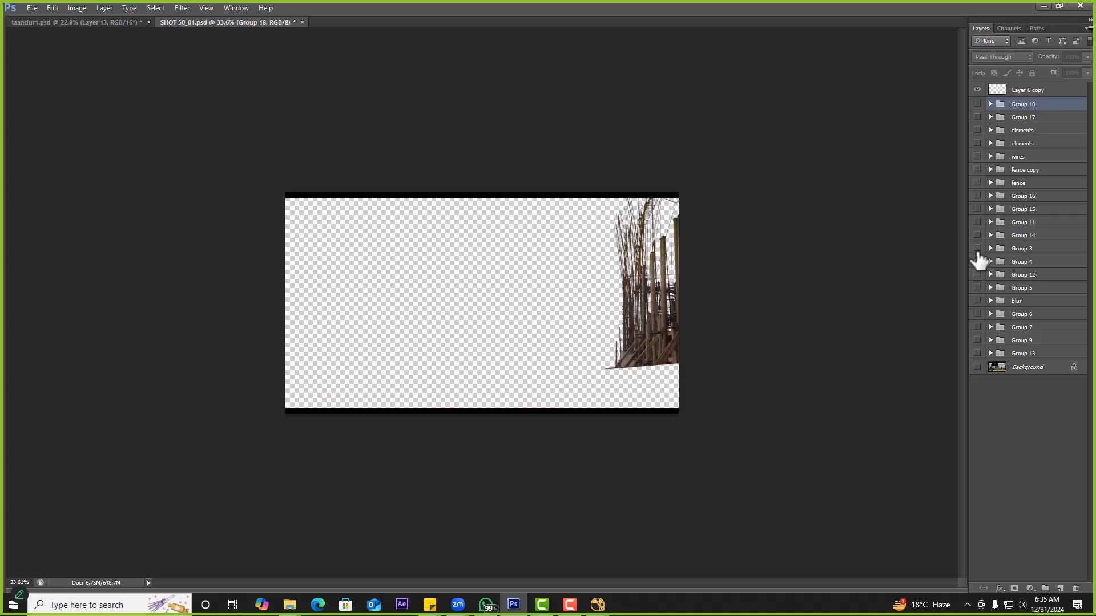
Save the isolated Group 4 as the JPEG file 04 in the SINGLE LAYERS folder
key("ctrl+shift+s")
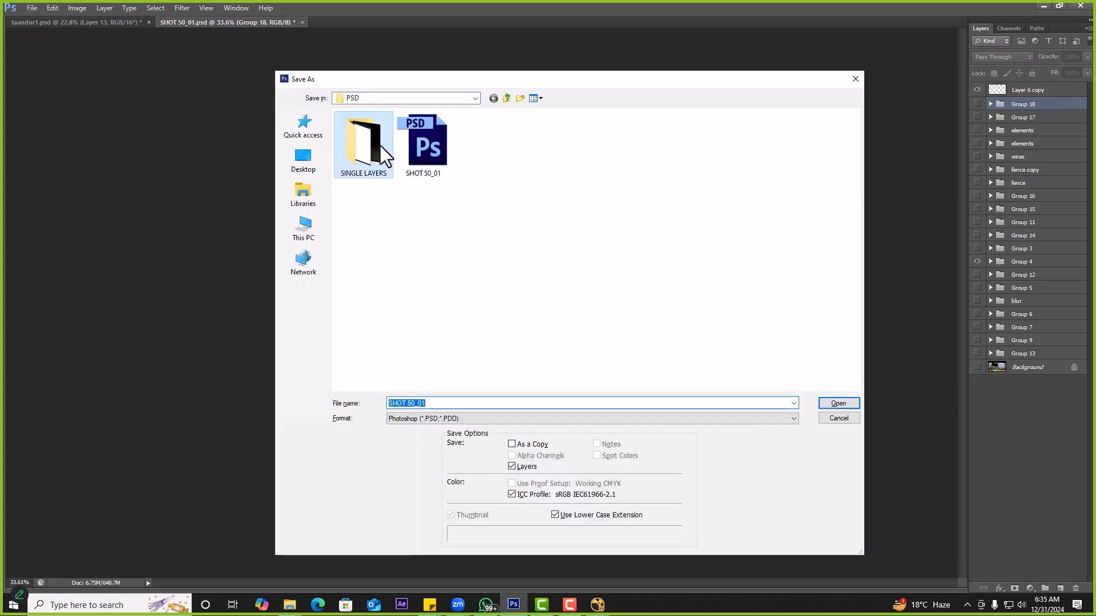
double_click(380, 145)
type("04")
key("Return")
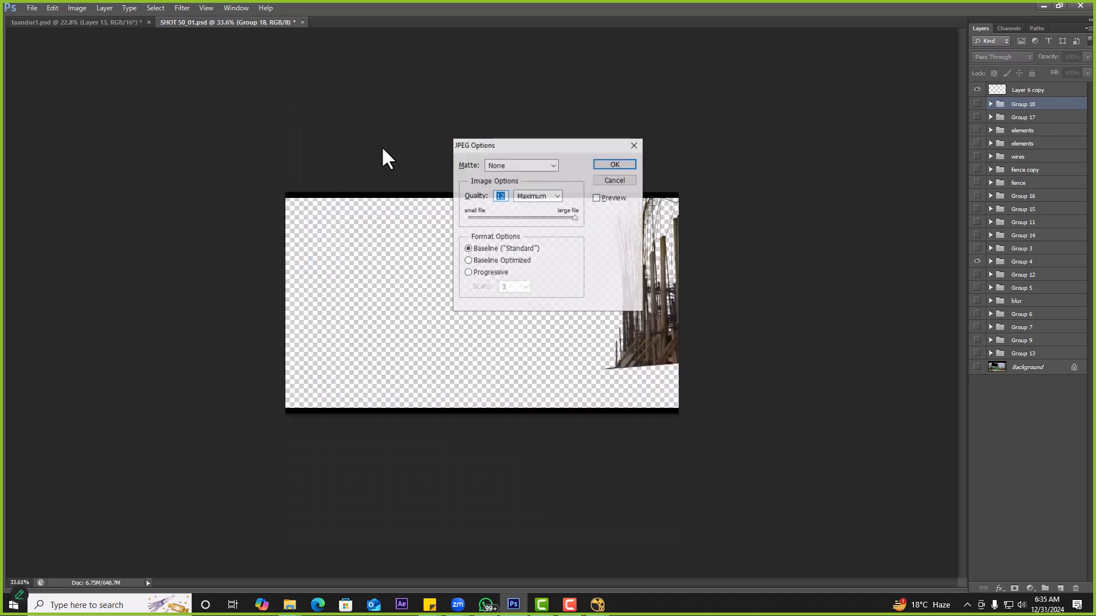
key("Return")
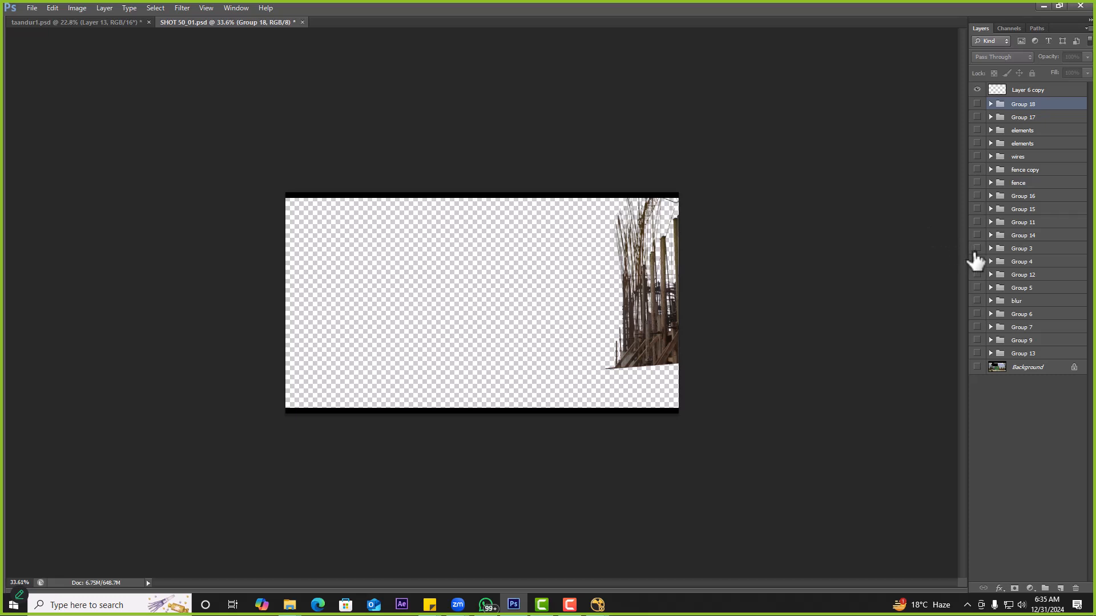
Show only Group 3 in place of Group 4 and save it as the JPEG file 05 in the SINGLE LAYERS folder
left_click(978, 256)
left_click(977, 247)
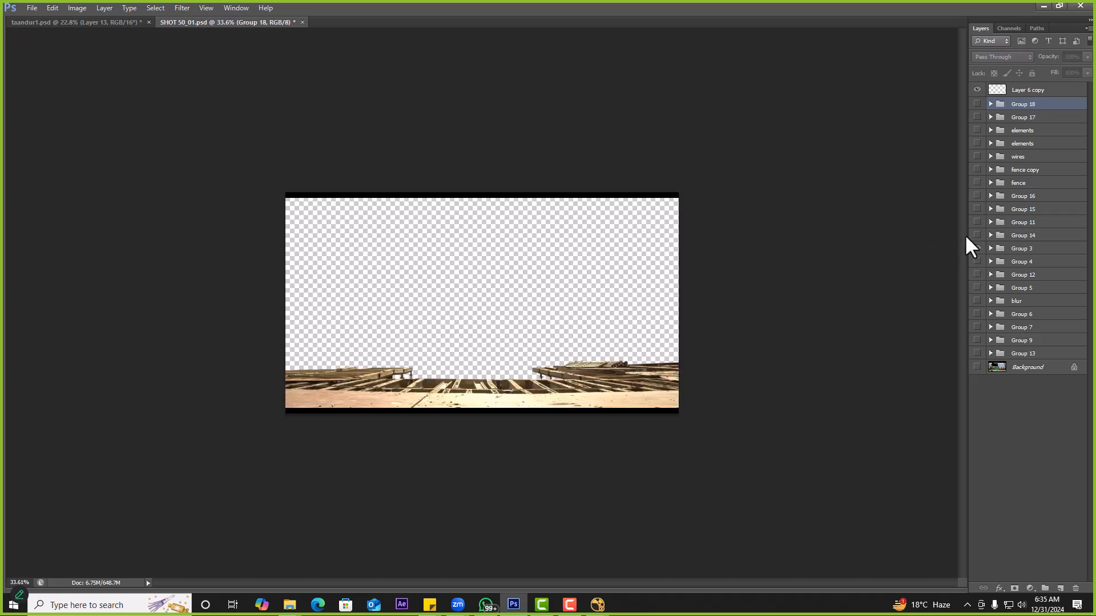
key("ctrl+shift+s")
double_click(393, 143)
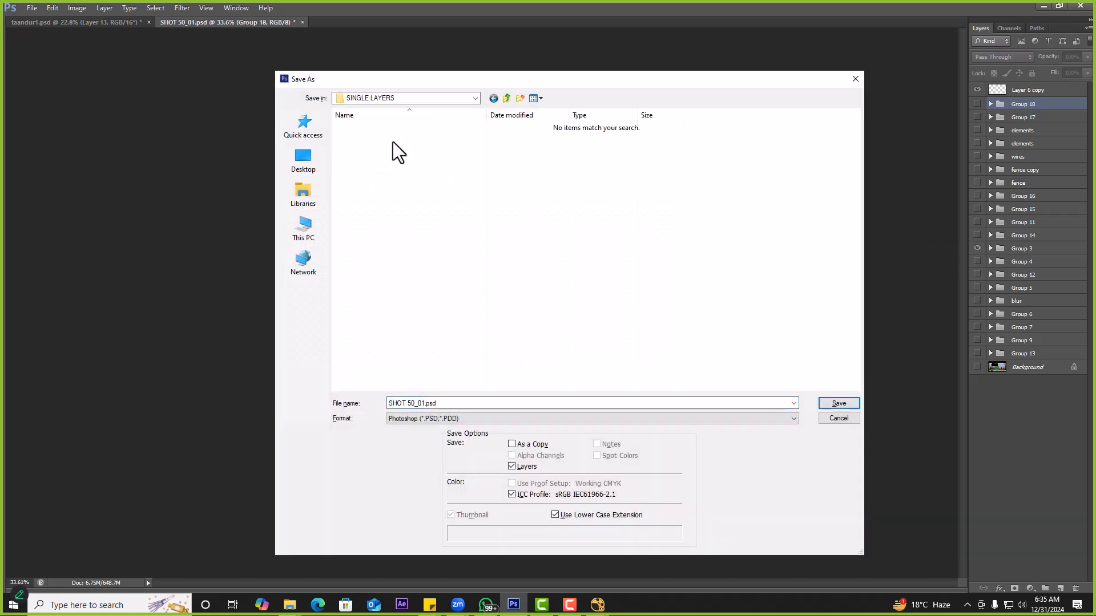
type("05")
key("Tab")
key("j")
key("shift+Tab")
key("Return")
key("Return")
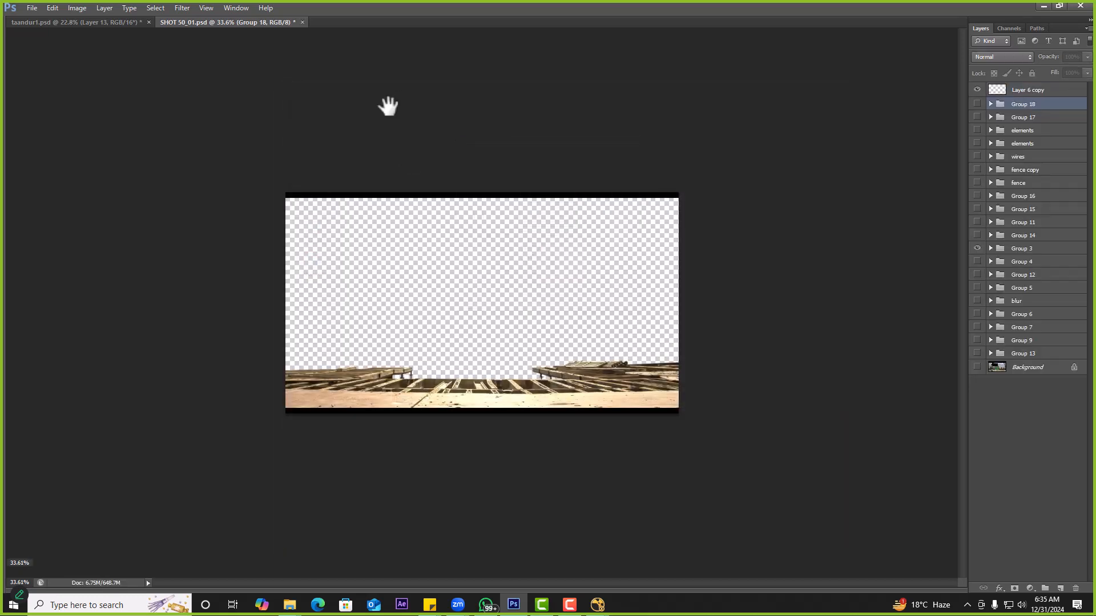
Show Group 14 together with Group 3 and save them as the JPEG file 05 in the SINGLE LAYERS folder
left_click(977, 262)
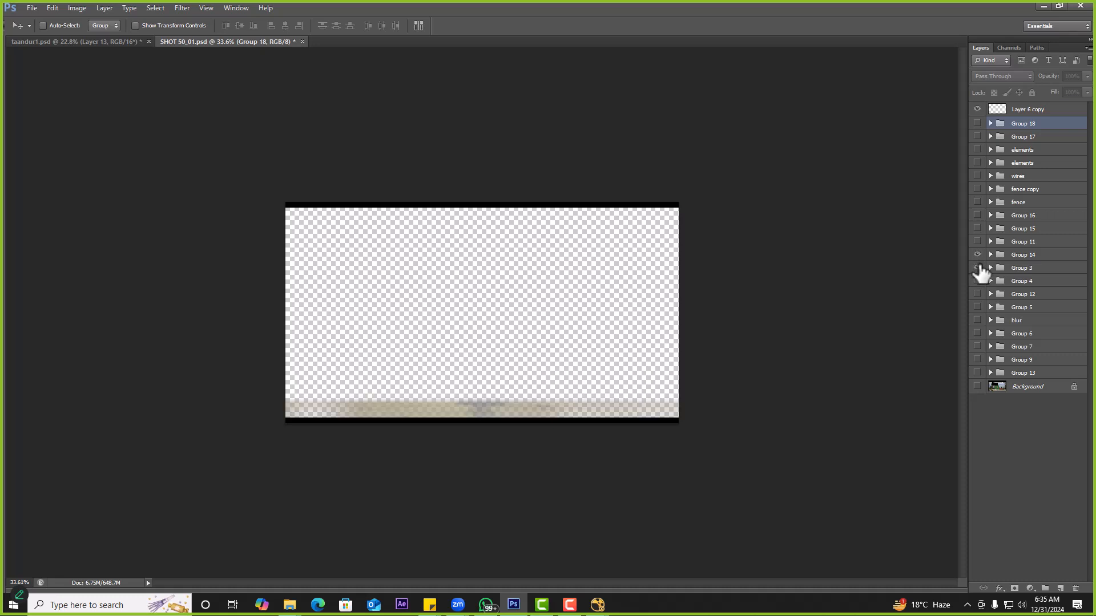
left_click(977, 268)
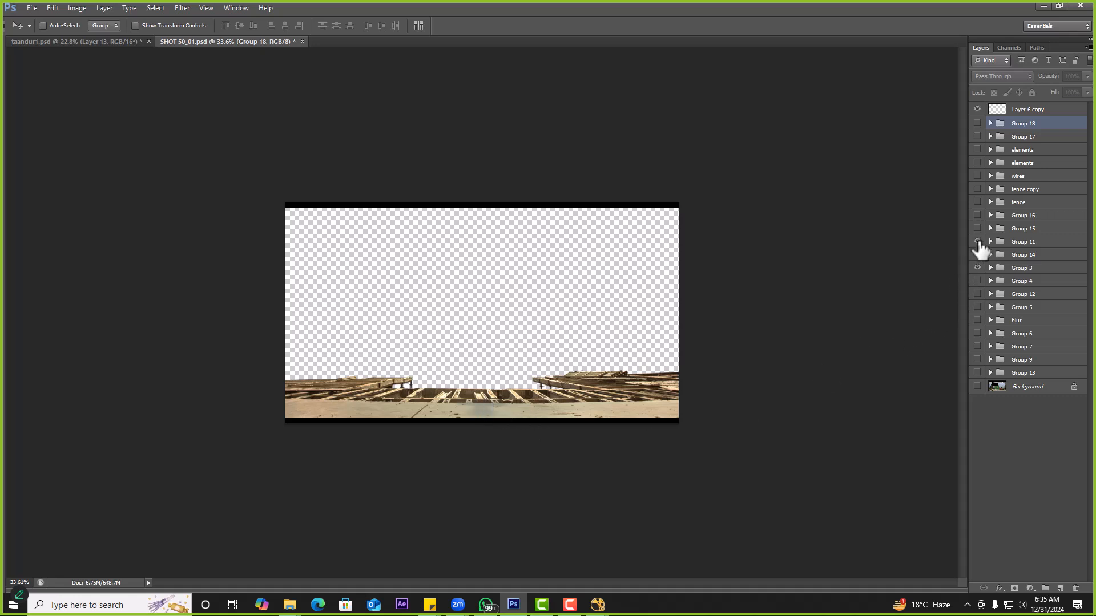
left_click(977, 241)
key("ctrl+shift+s")
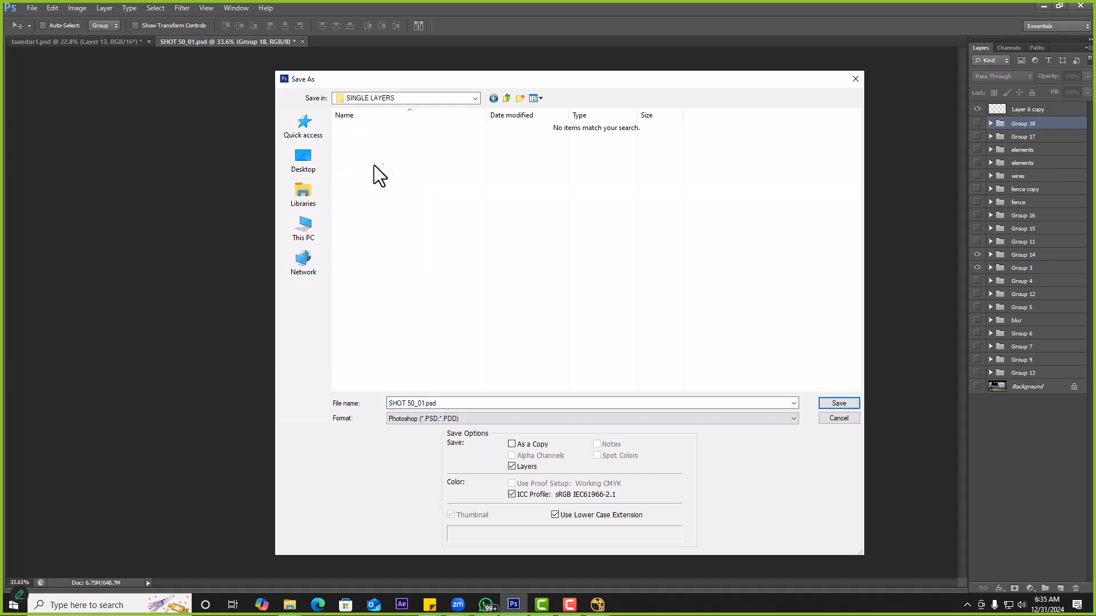
type("0")
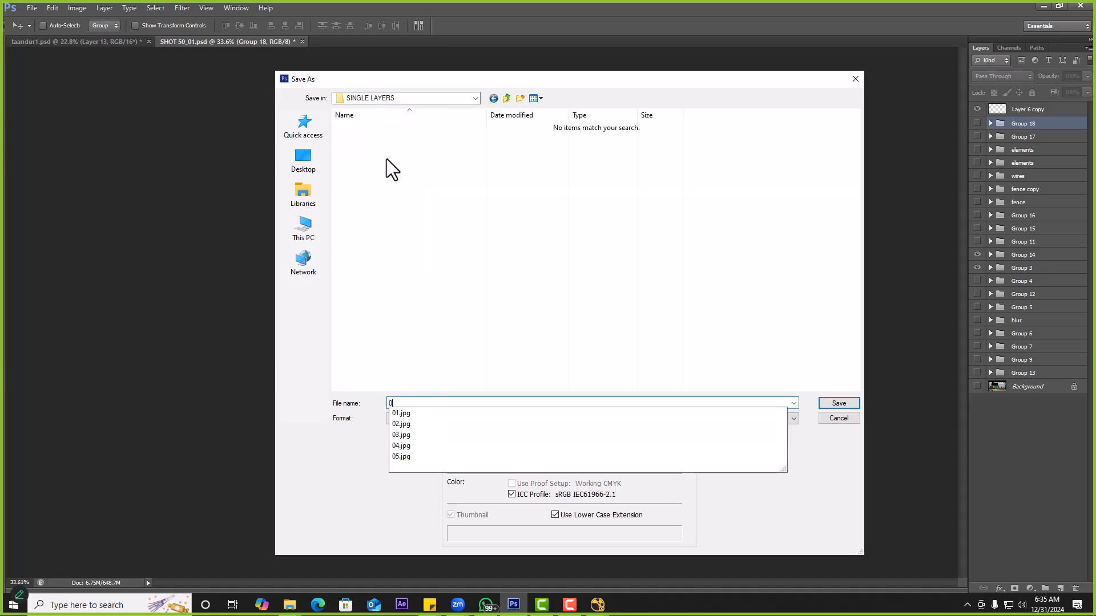
type("5")
type("jpg")
key("Return")
key("Return")
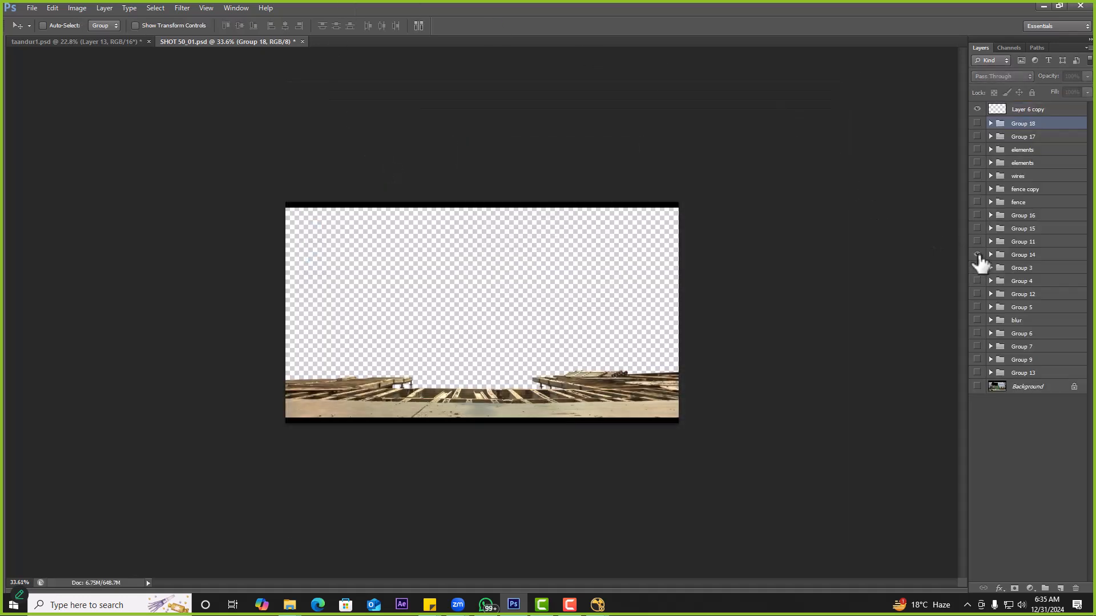
Hide Group 14 and Group 3, and examine what Group 11, Group 15 and the fence group contain
left_click(977, 266)
left_click(977, 242)
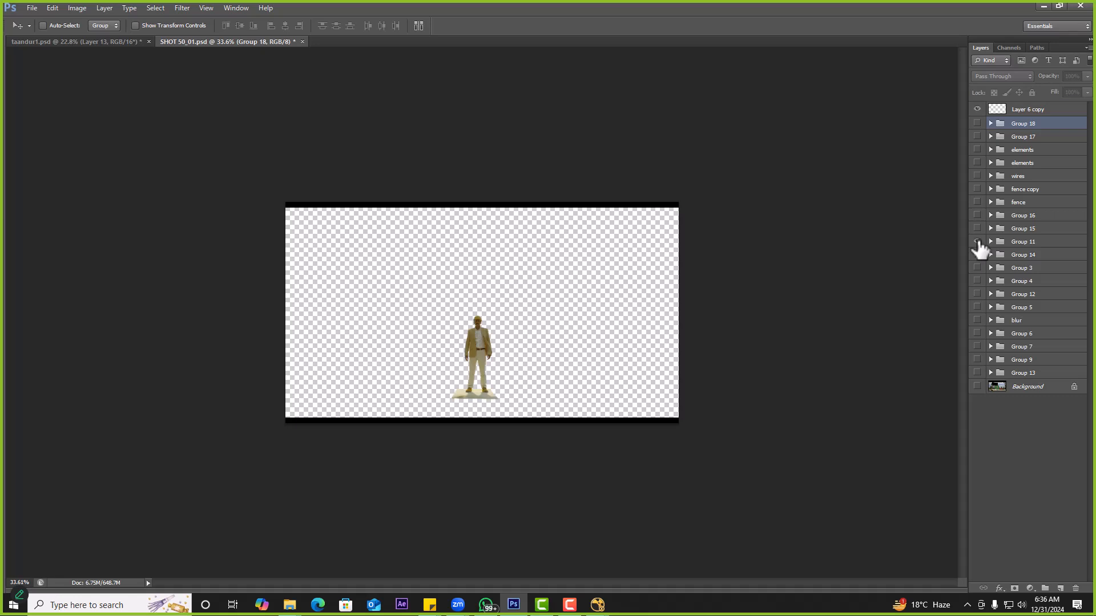
left_click(978, 242)
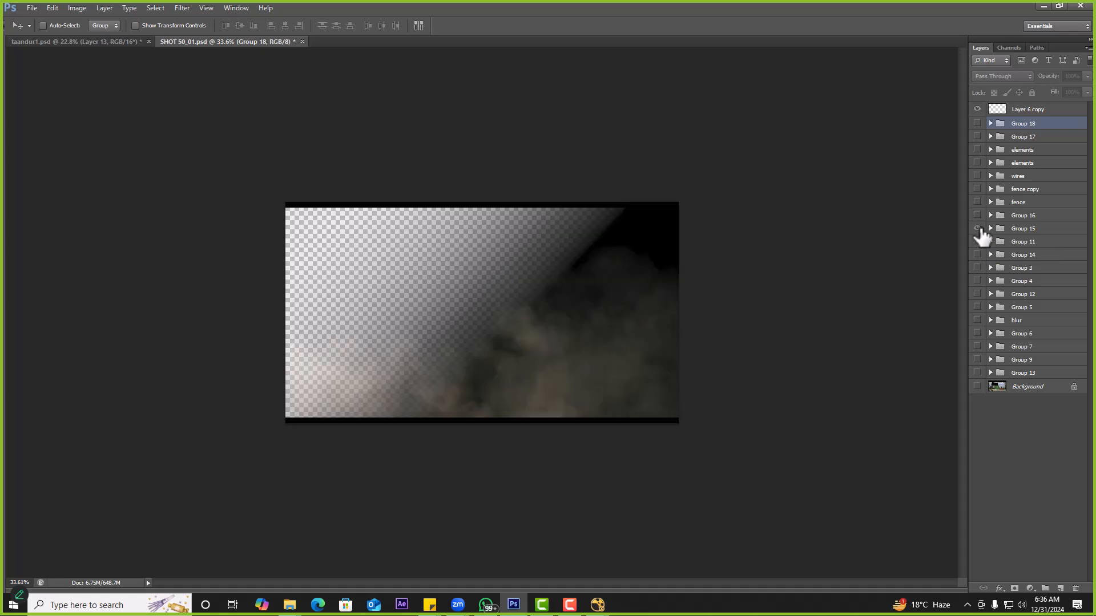
left_click(978, 228)
left_click(999, 229)
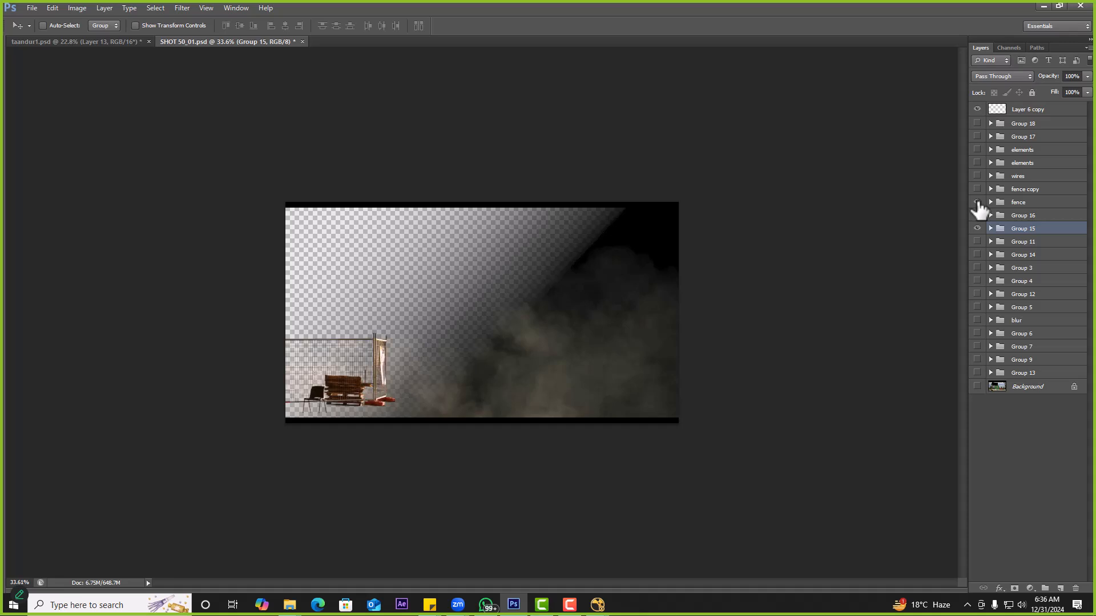
left_click(977, 202)
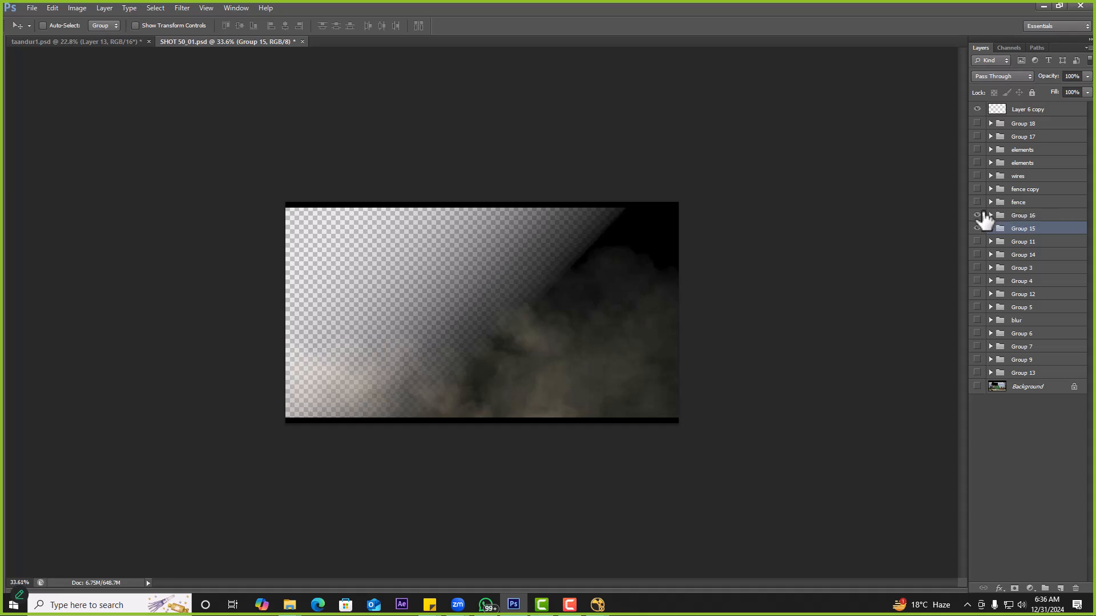
left_click(978, 228)
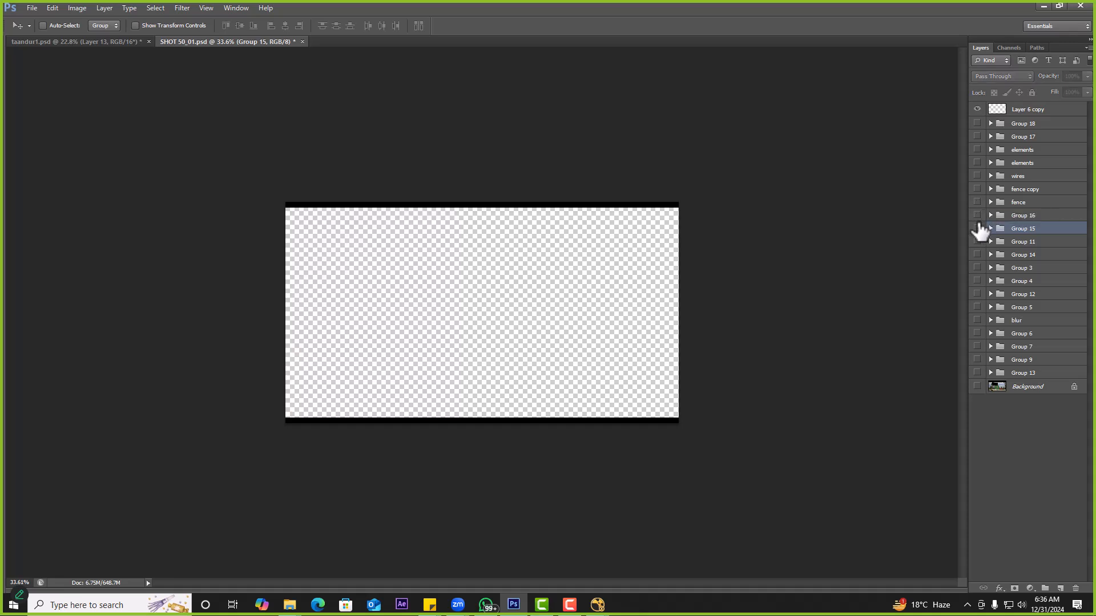
Show Group 11 through Background, compare the composite with and without Group 15, and check Group 15 on its own
left_click_drag(974, 267, 974, 336)
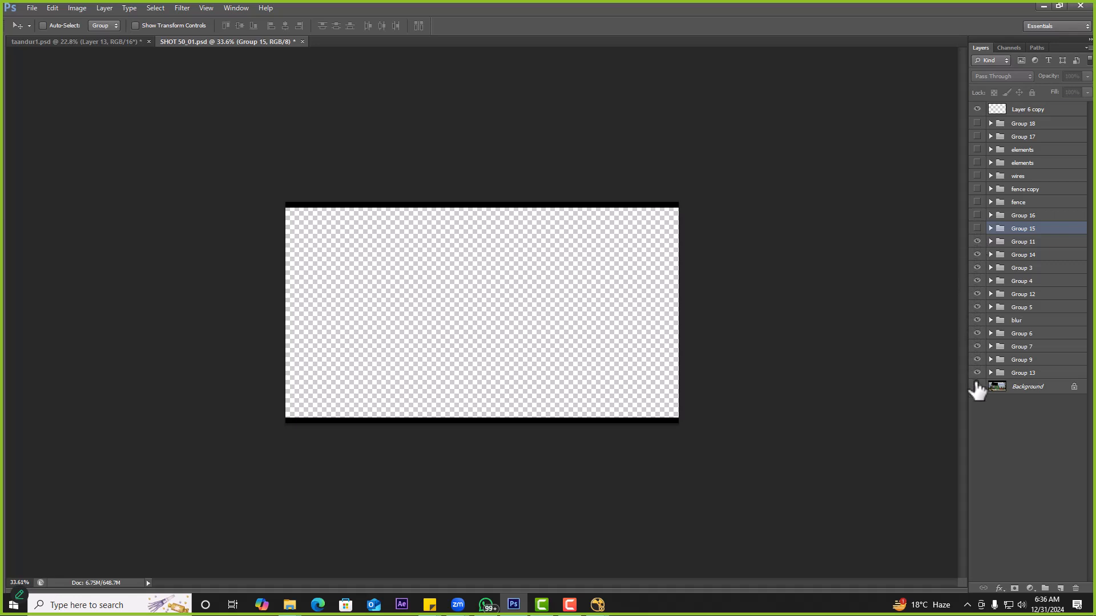
left_click(977, 386)
left_click(977, 228)
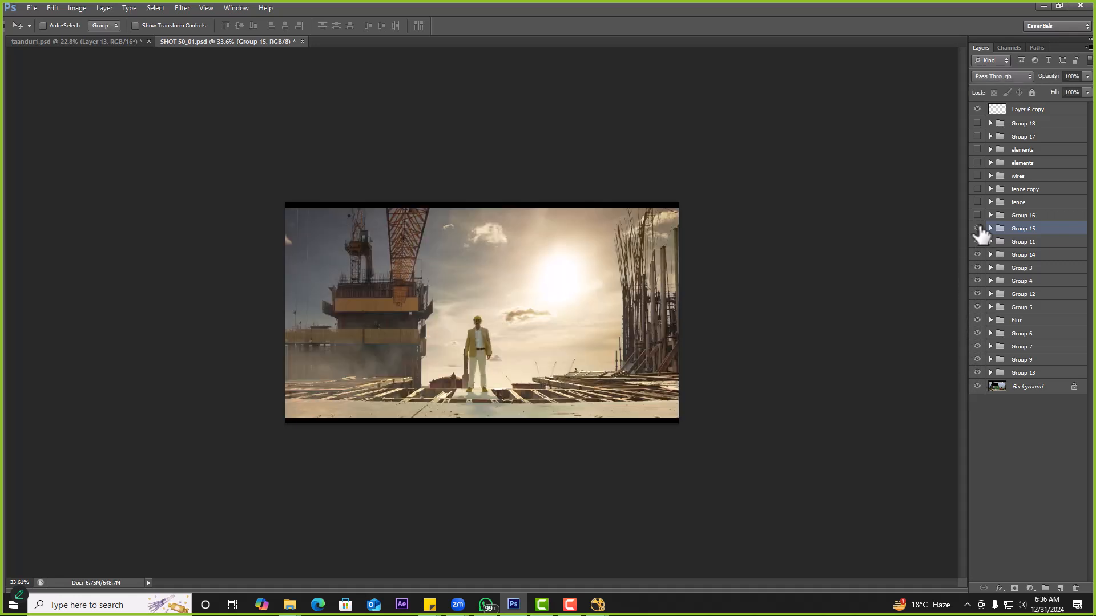
left_click(978, 229)
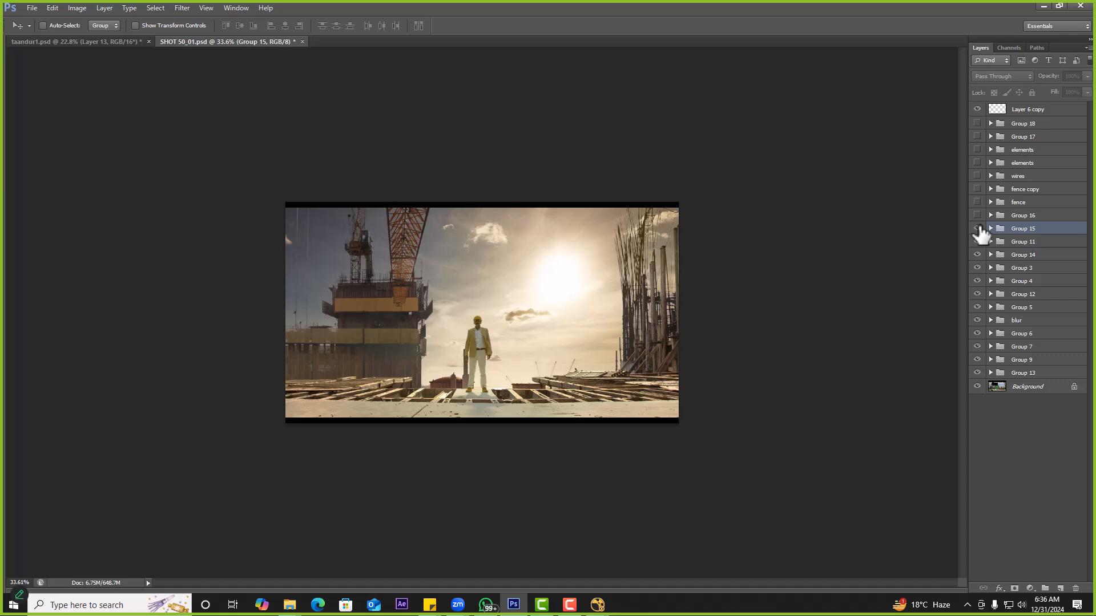
left_click(978, 229)
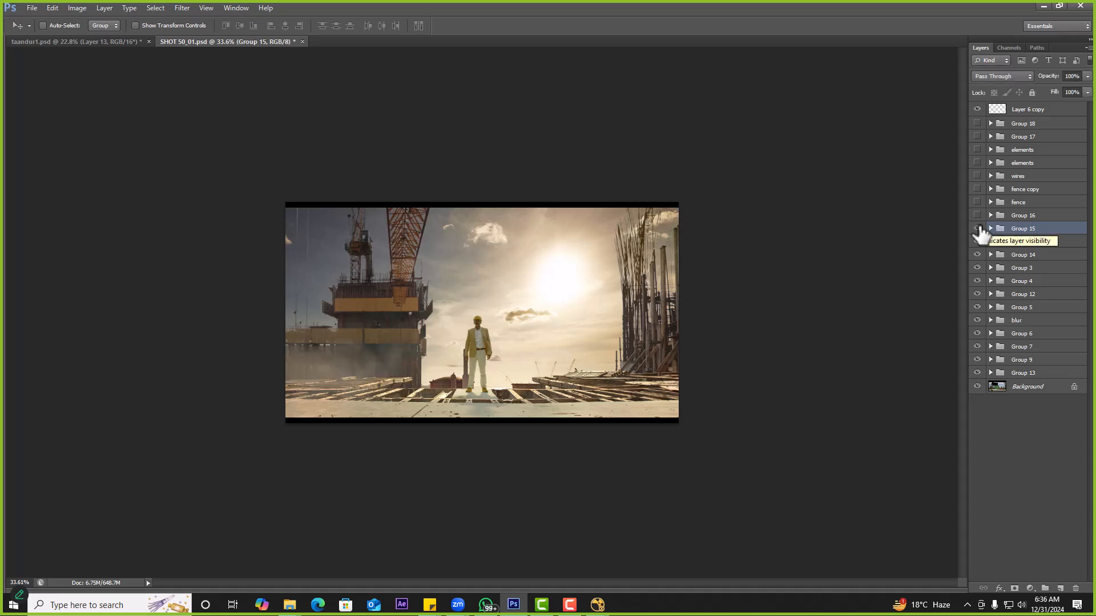
left_click_drag(978, 242, 977, 269)
left_click_drag(980, 343, 978, 387)
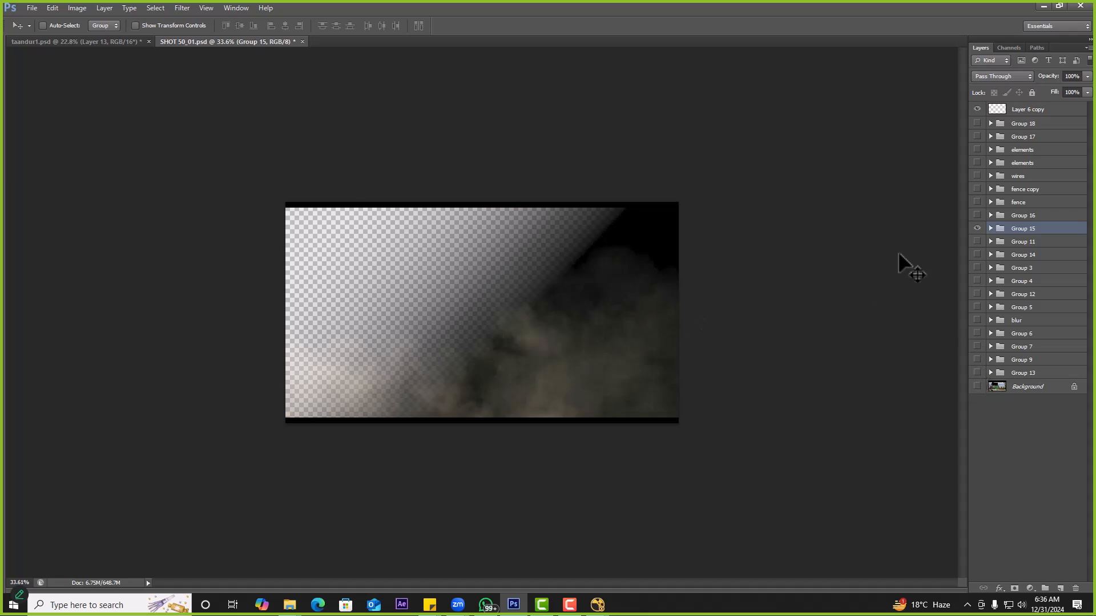
left_click_drag(977, 228, 980, 403)
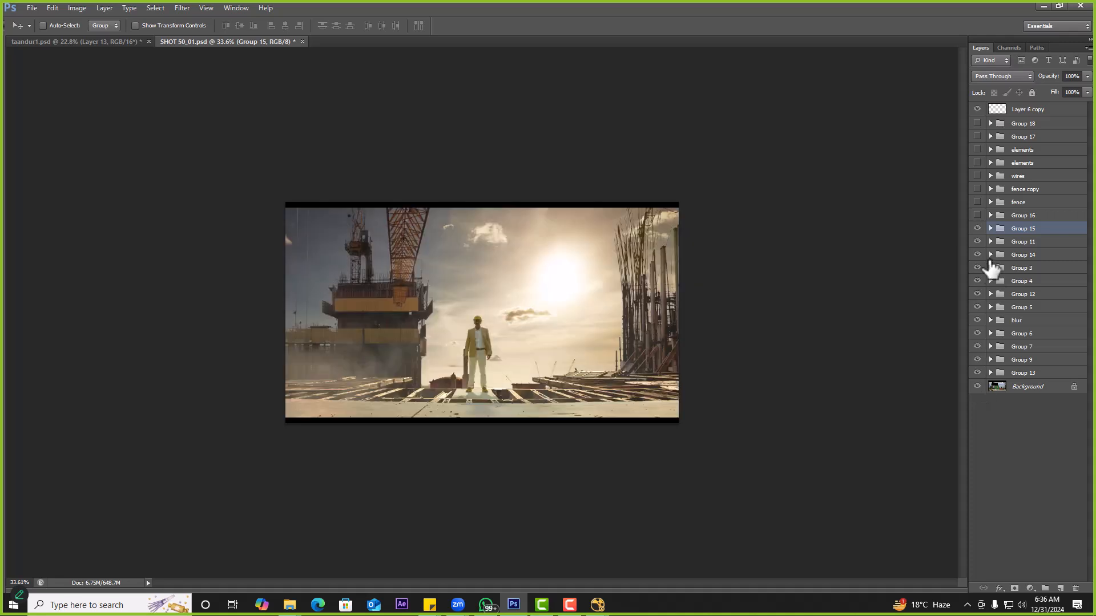
Expand Group 15 and compare the image with and without its masked smoke layer, Layer 21
left_click(990, 228)
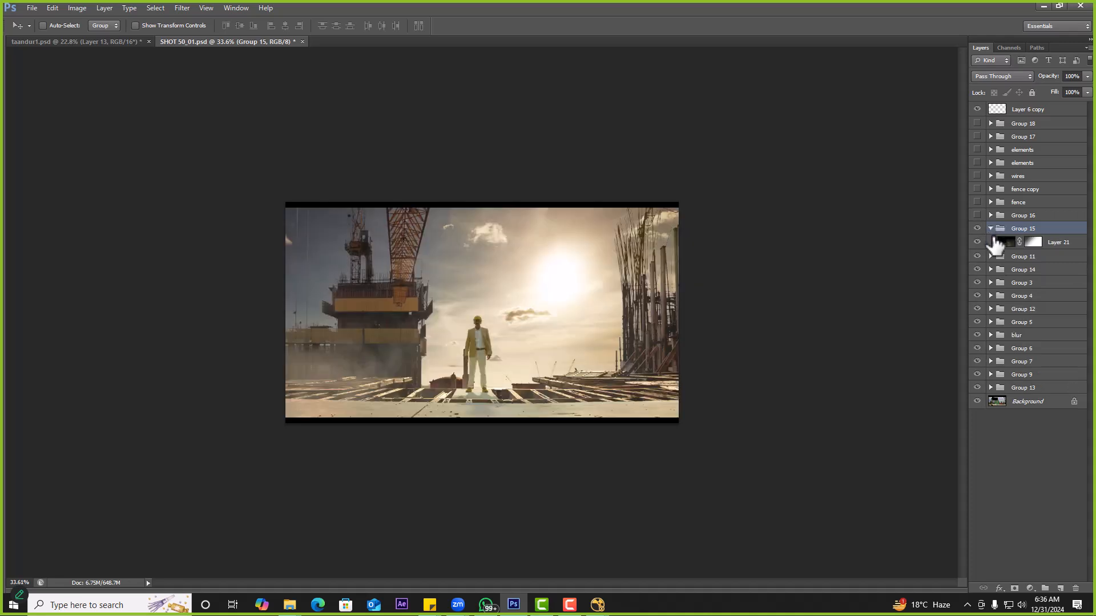
left_click(1003, 243)
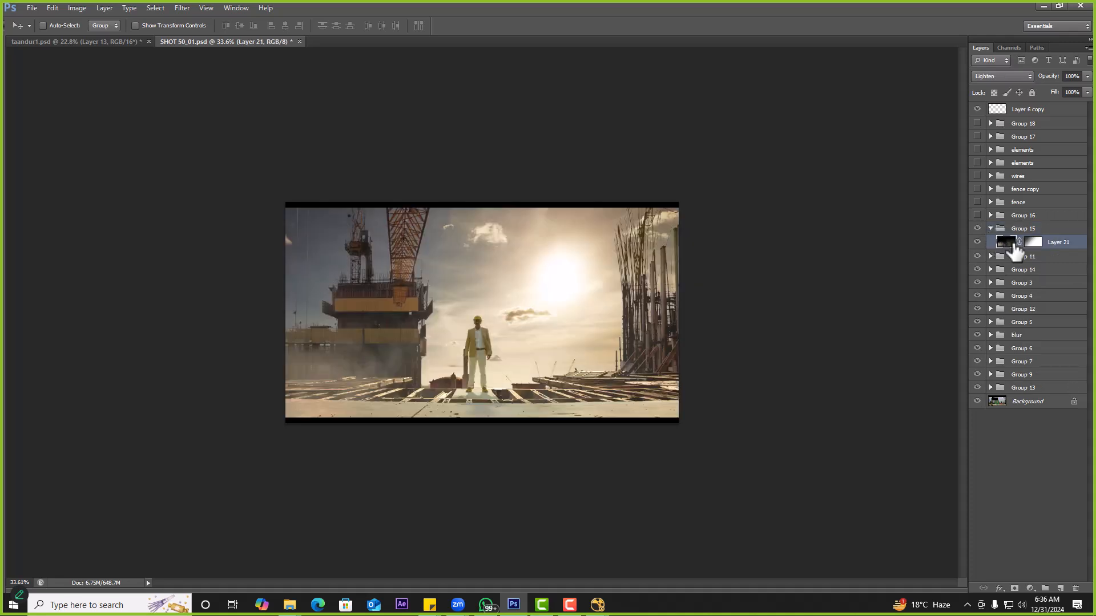
left_click(977, 242)
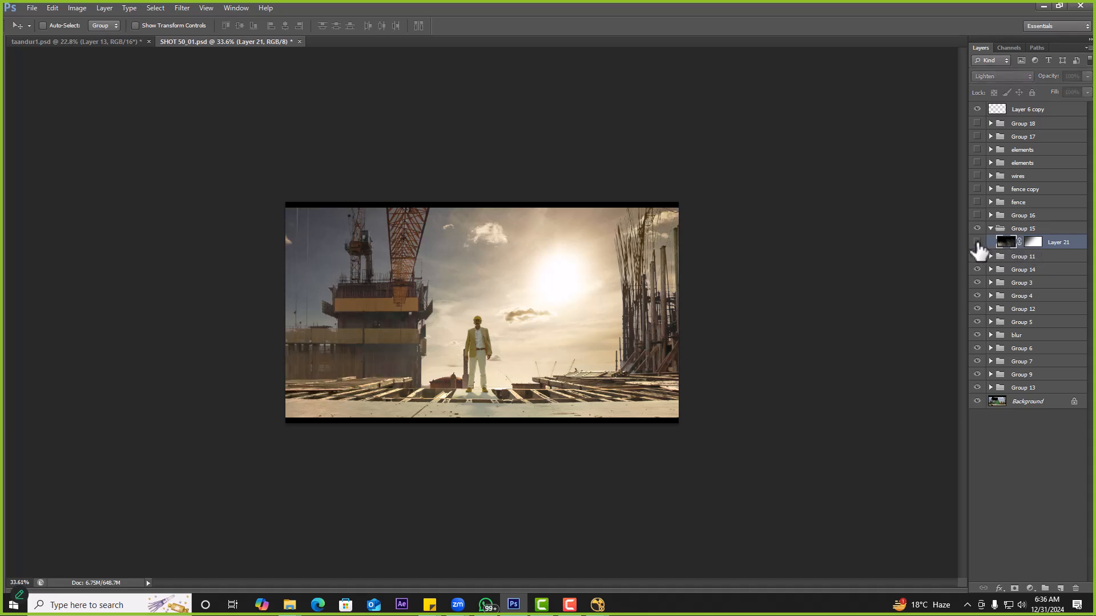
left_click(977, 242)
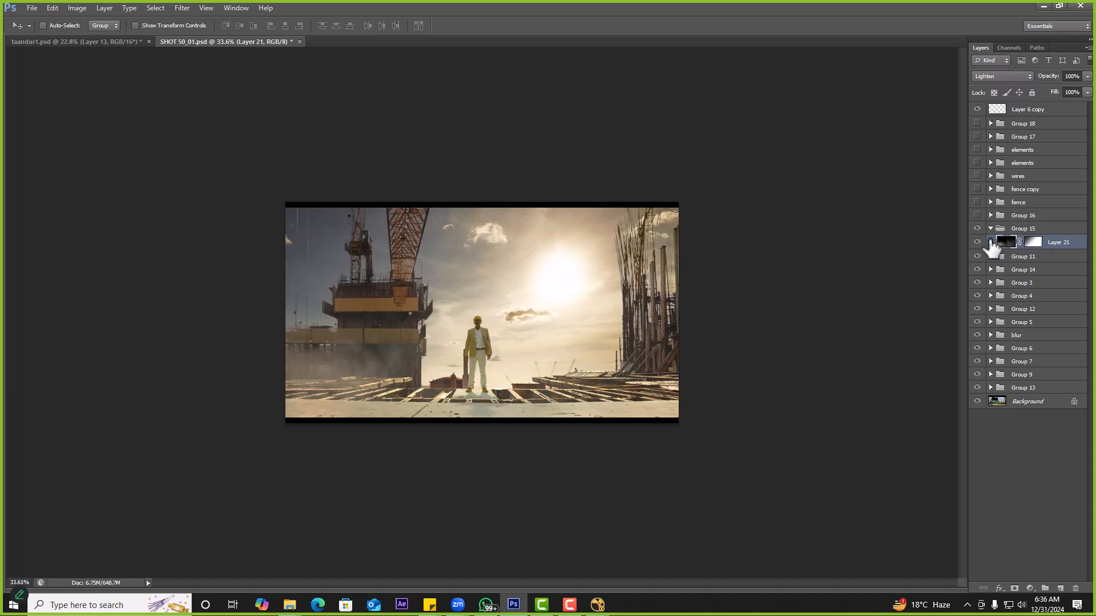
left_click(978, 246)
left_click(978, 245)
left_click(977, 246)
left_click(977, 243)
Examine Layer 21 without the layers below it and check the available blend modes, restoring the full composite
left_click_drag(977, 348, 978, 411)
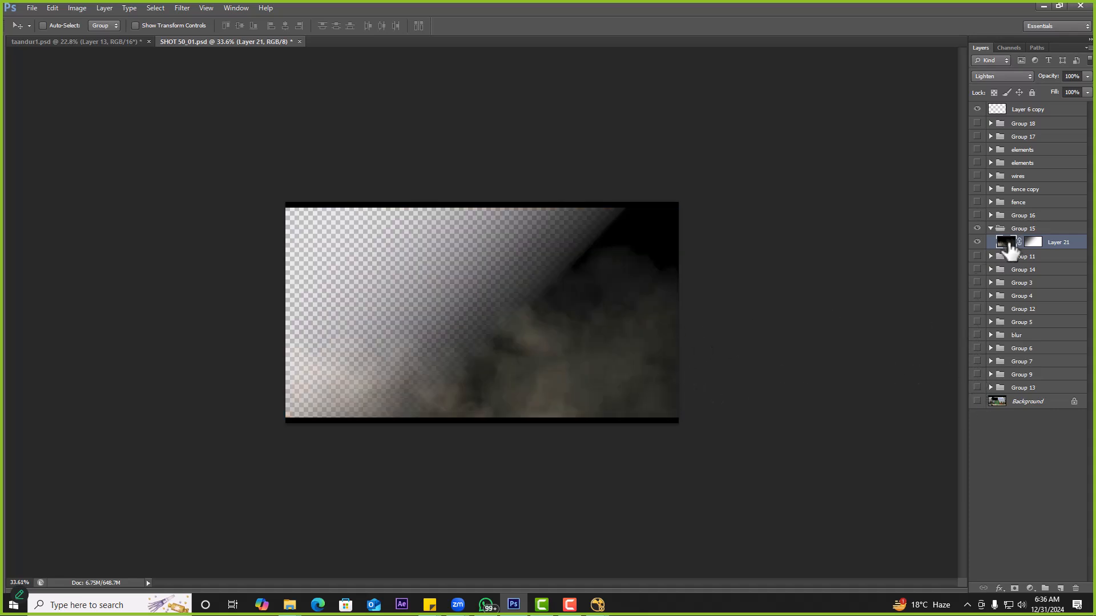
left_click(998, 77)
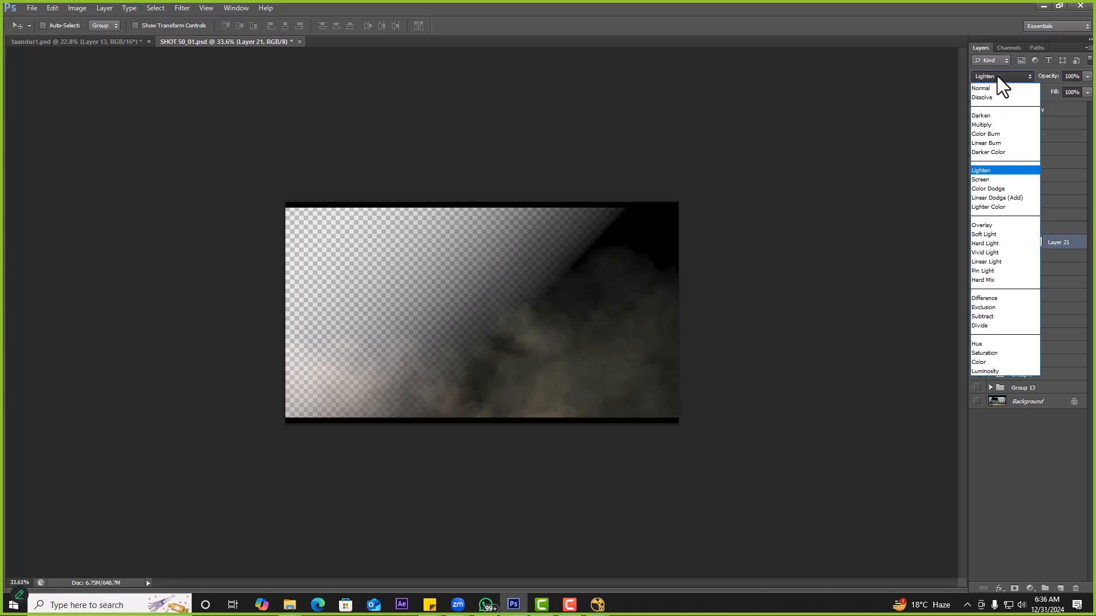
left_click(896, 136)
left_click_drag(978, 264, 978, 411)
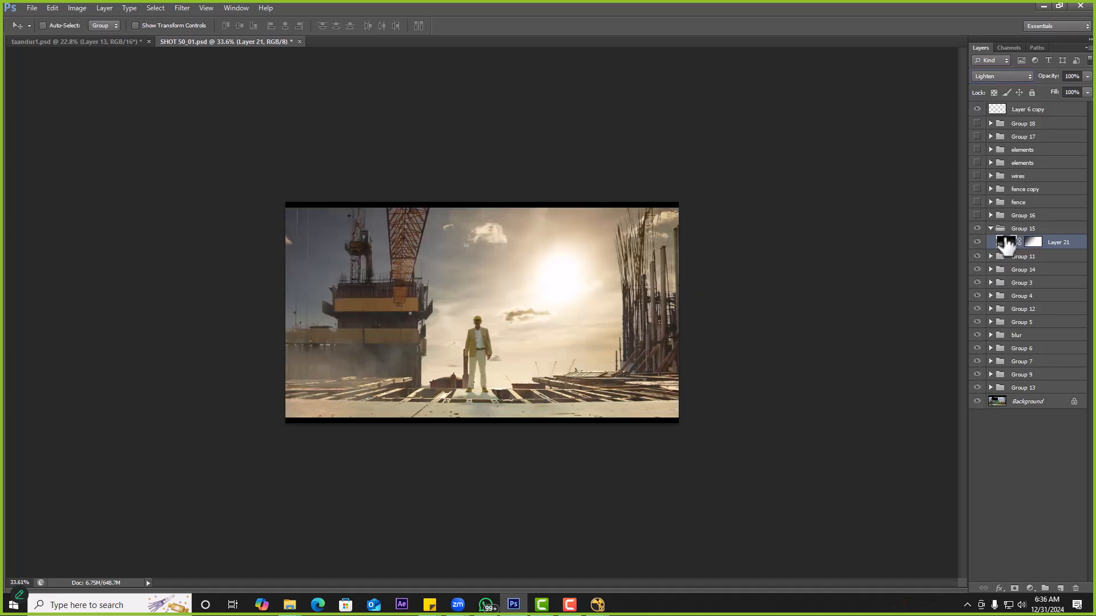
Try the Normal blend mode on Layer 21 over the composite and check the other blend mode options
left_click(992, 76)
left_click(990, 76)
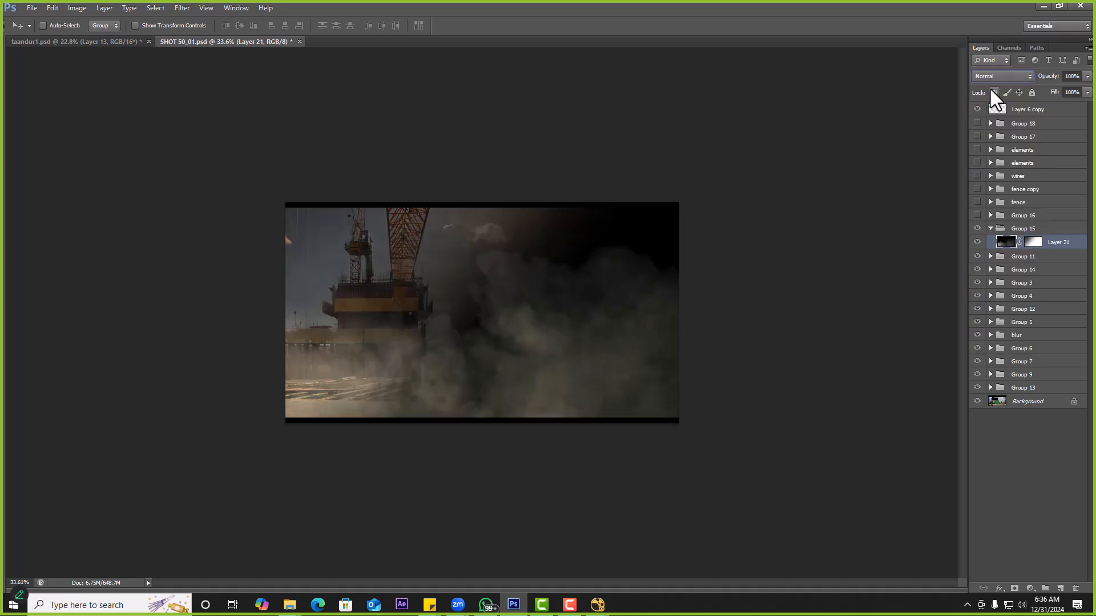
left_click(987, 77)
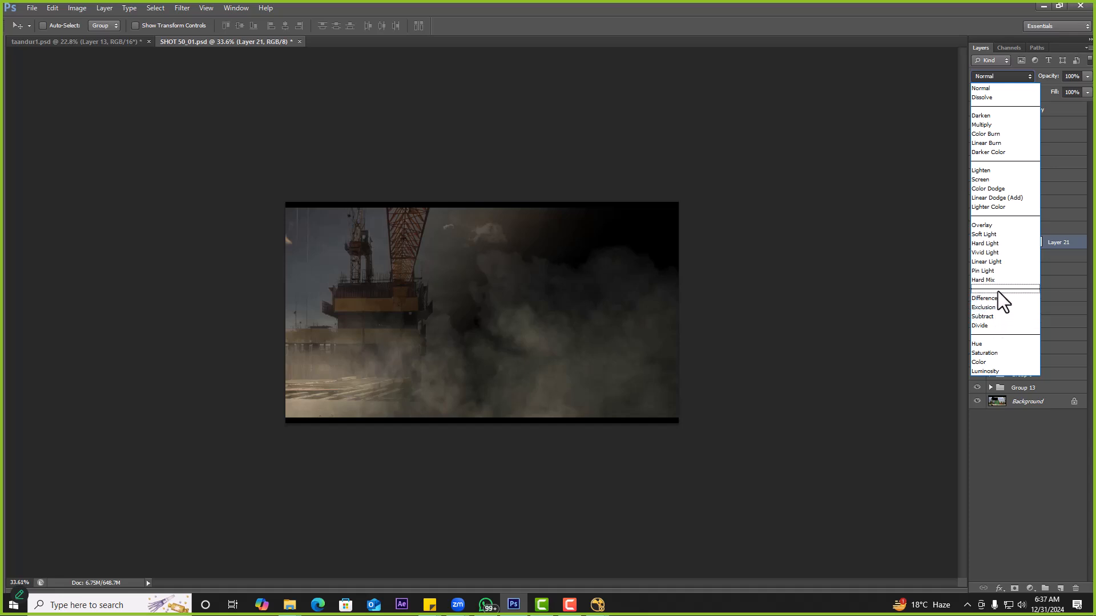
left_click(923, 267)
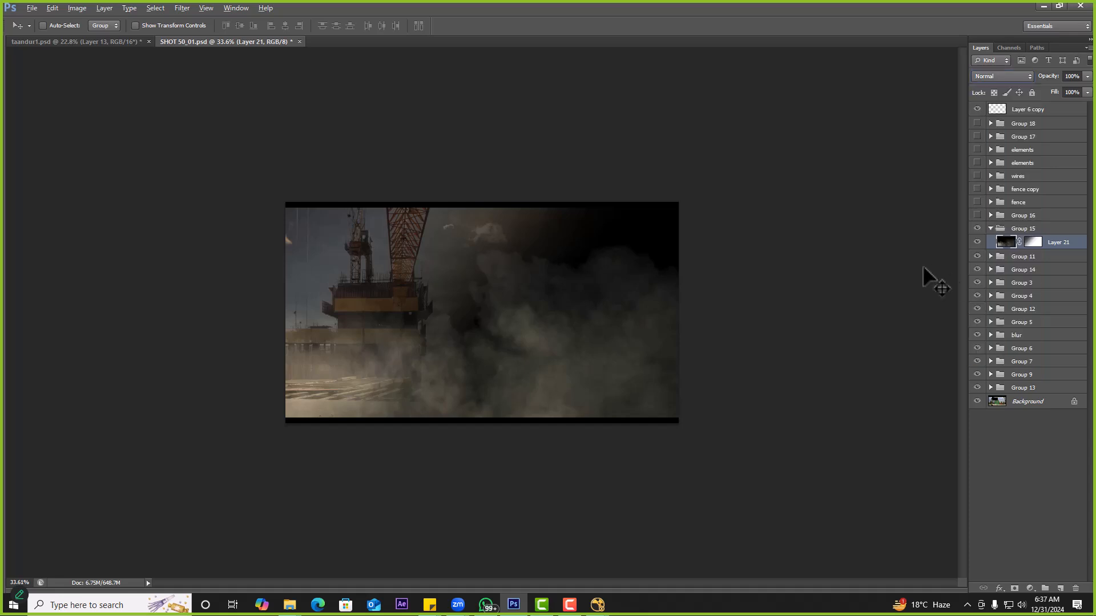
Switch to NukeX, add a Merge node in an empty area of the node graph, and check its available merge operations
key("alt+Tab")
left_click(495, 486)
scroll(492, 492, "up", 3)
key("m")
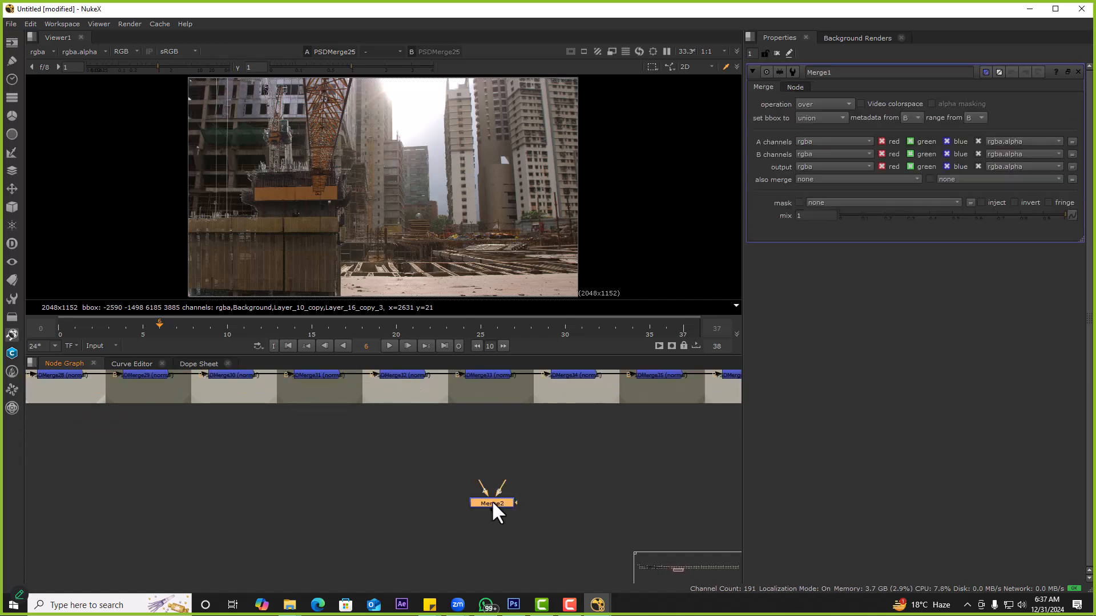
left_click(814, 105)
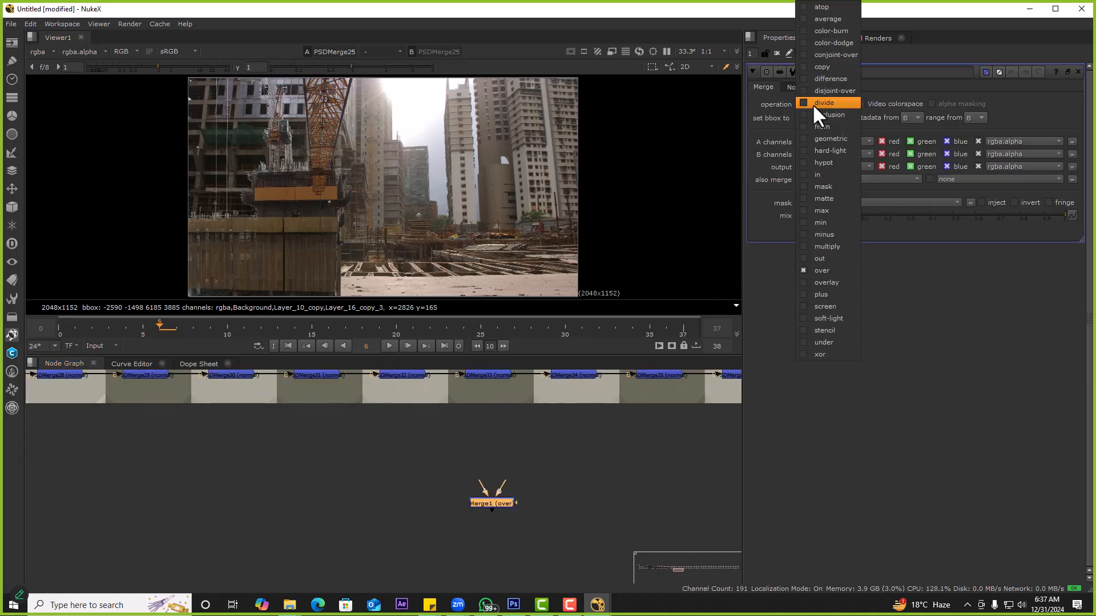
left_click(759, 221)
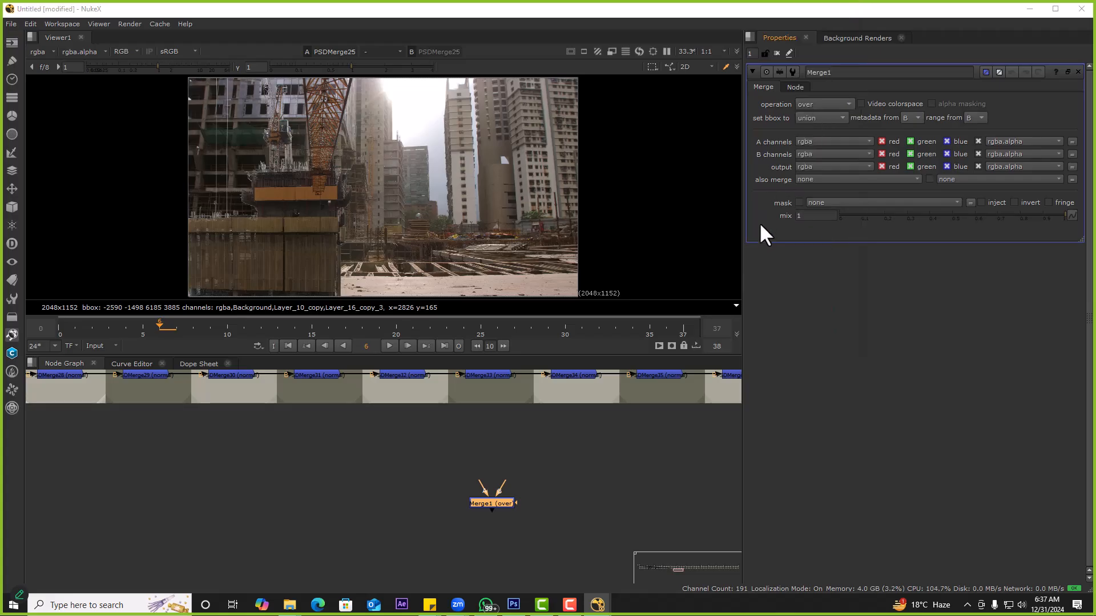
Return to Photoshop, hide everything from Group 15 down to Background, and collapse Group 15
key("alt+Tab")
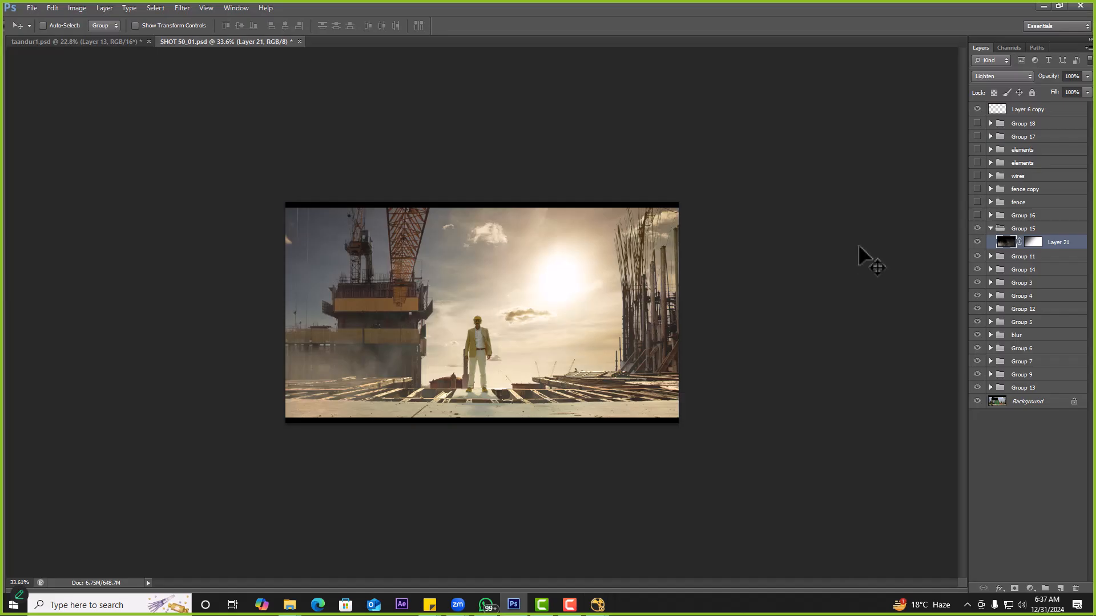
left_click(977, 228)
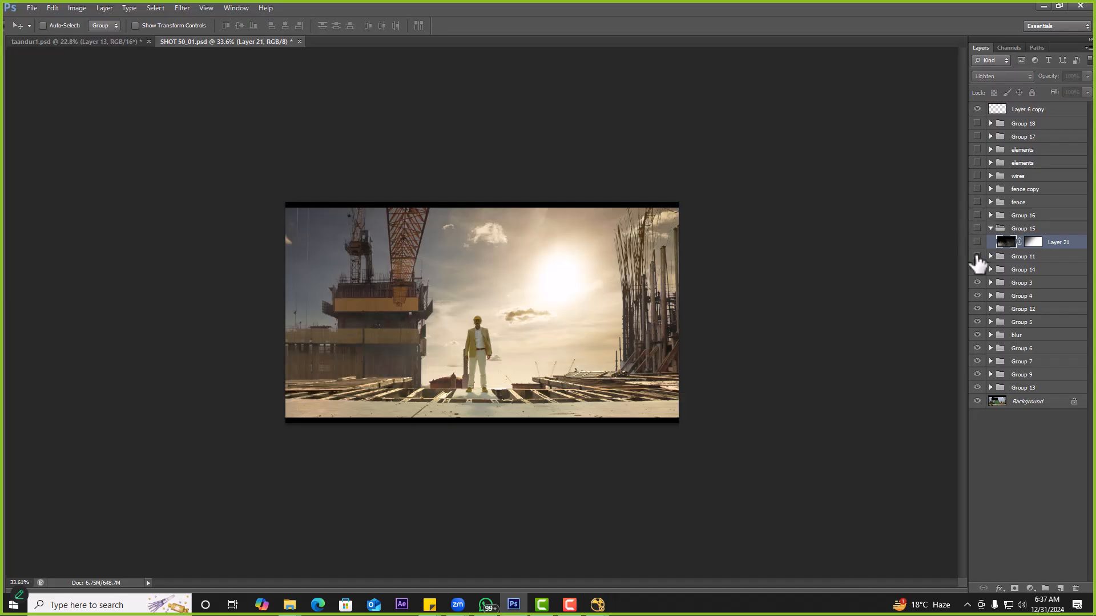
left_click_drag(978, 361, 978, 402)
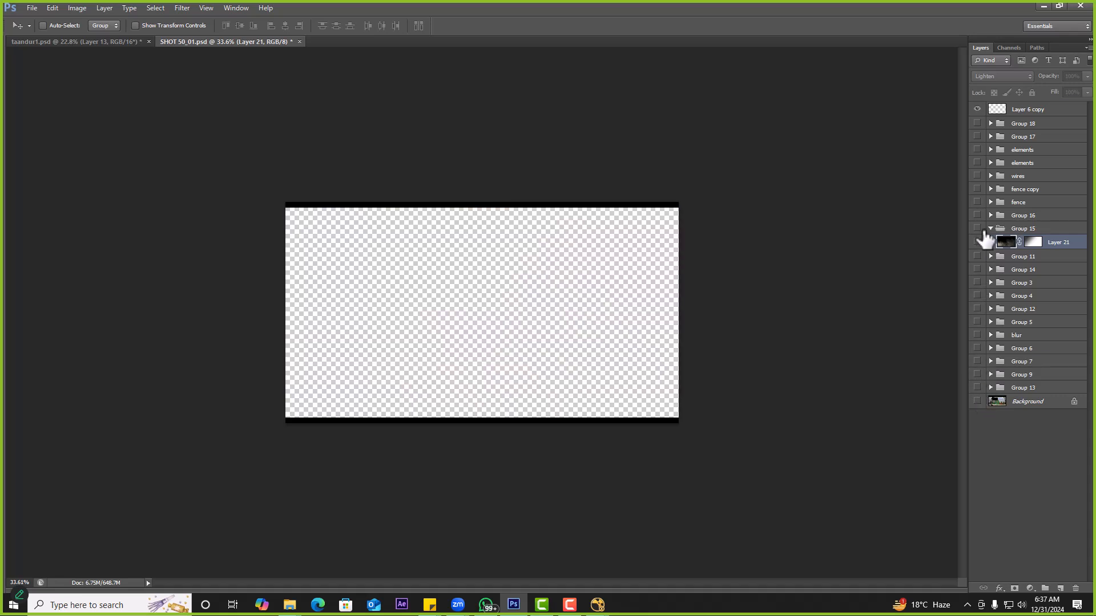
left_click(990, 229)
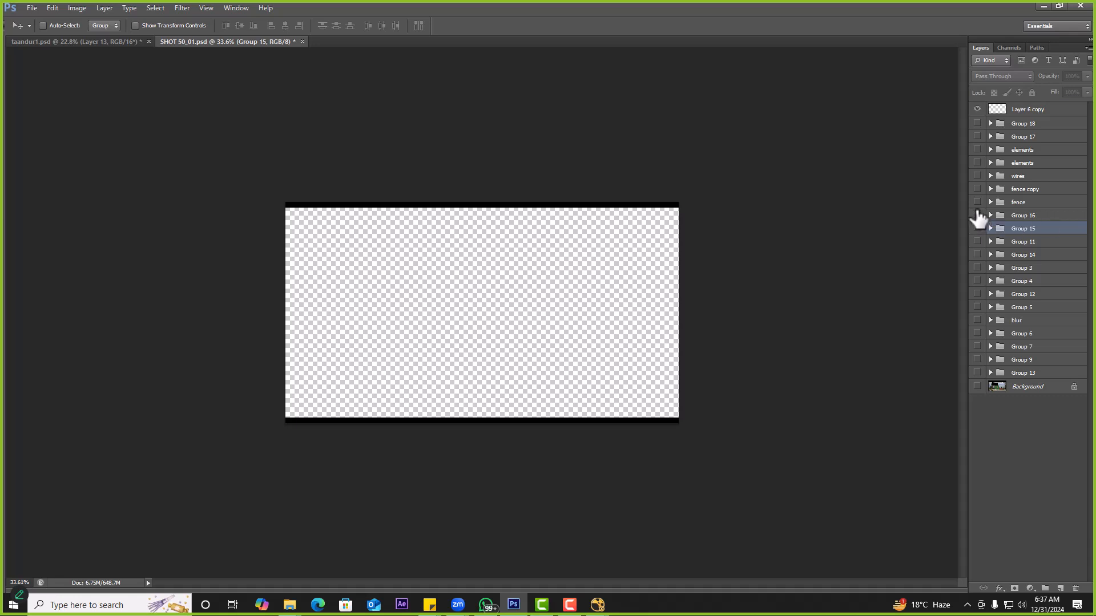
Preview the fence, fence copy, wires and elements groups, leaving only the fence group visible below Layer 6 copy
left_click(977, 202)
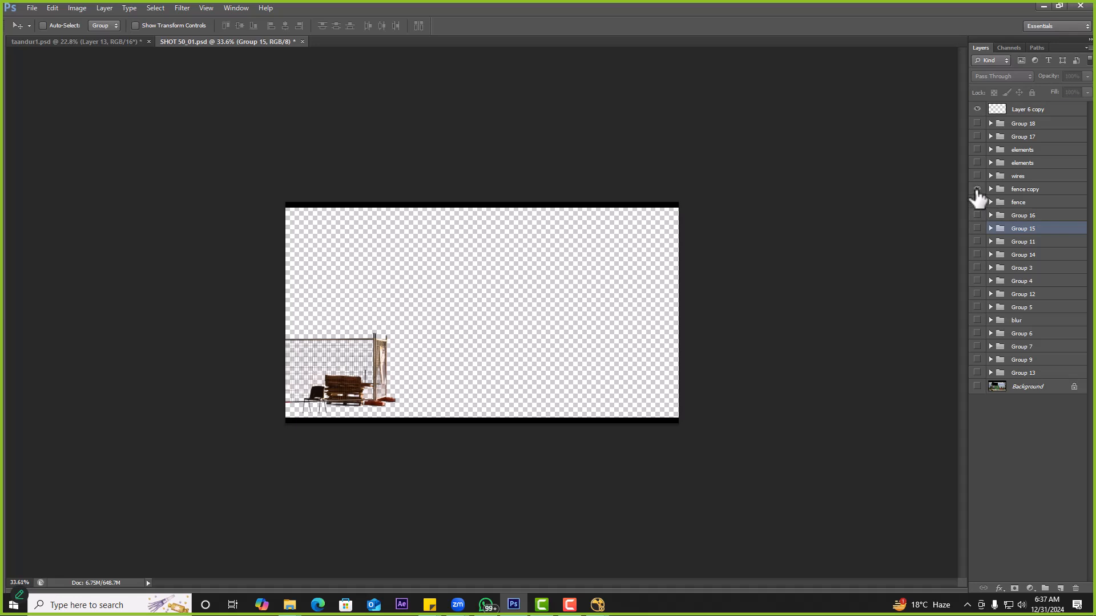
left_click(977, 189)
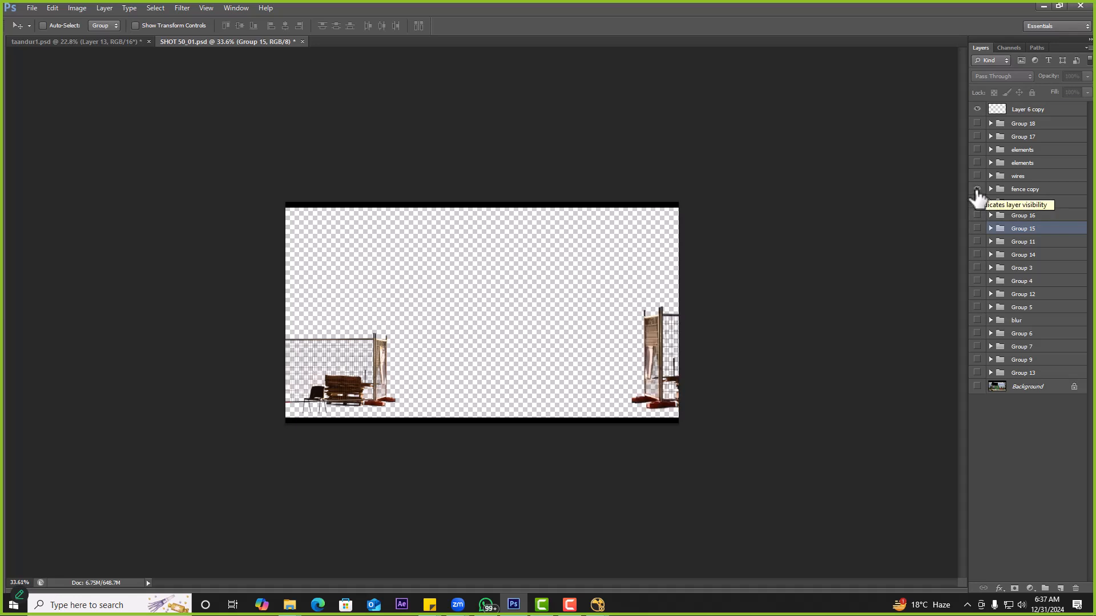
left_click(977, 176)
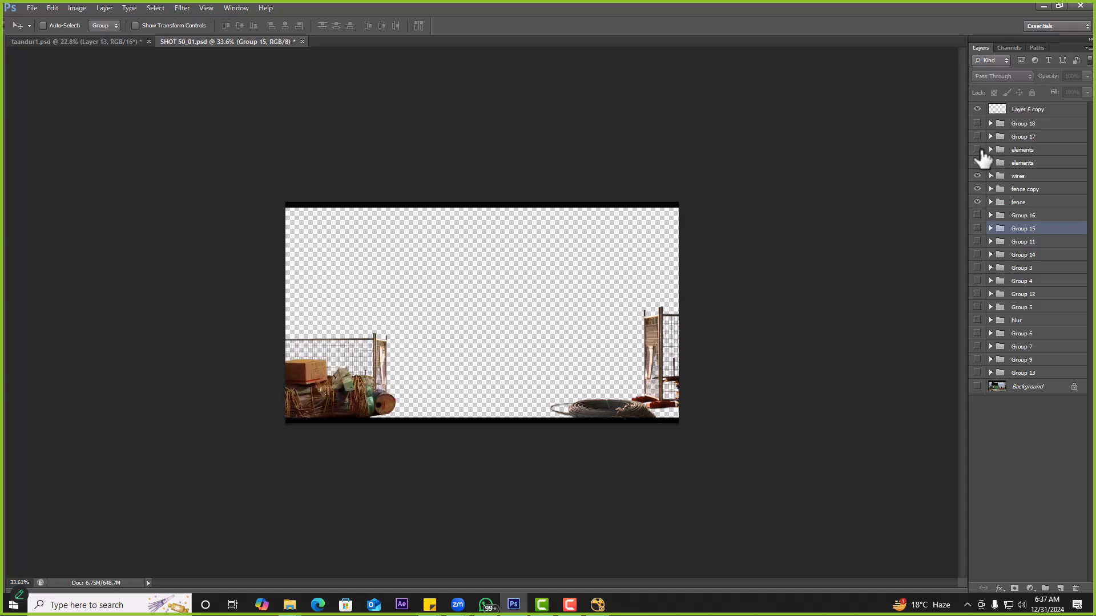
left_click_drag(977, 150, 978, 191)
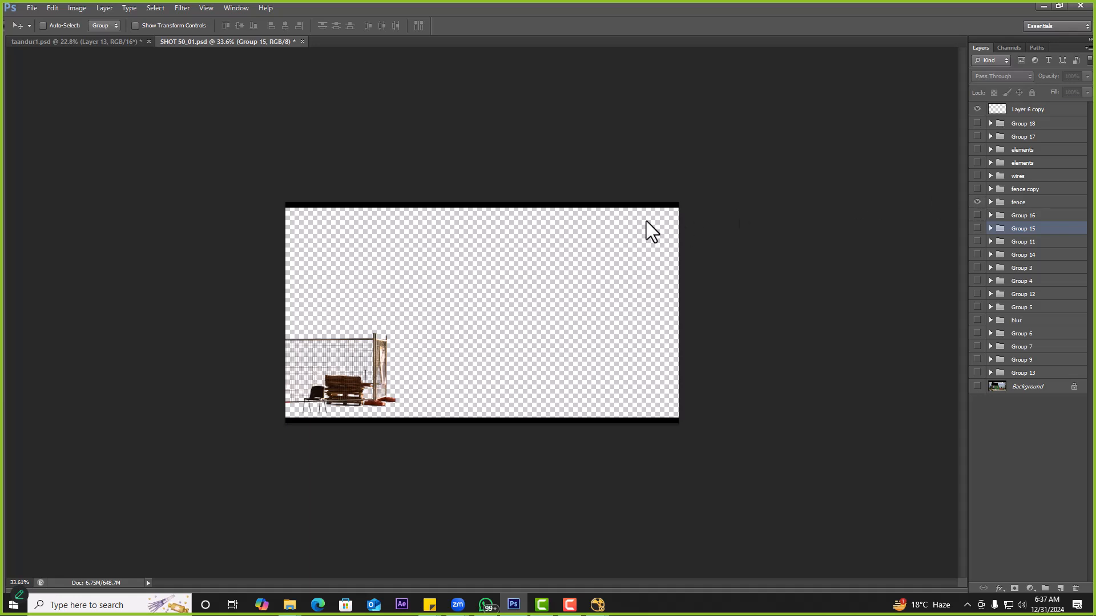
Try to save the isolated fence group as 06 in the SINGLE LAYERS folder
key("ctrl+shift+s")
double_click(379, 158)
type("06")
key("Tab")
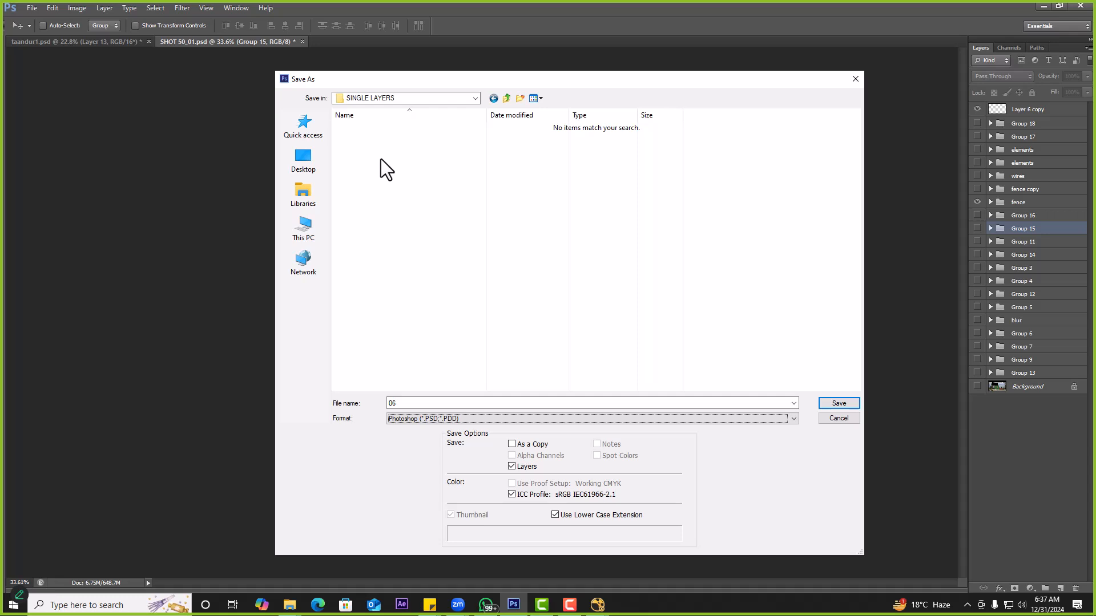
key("Return")
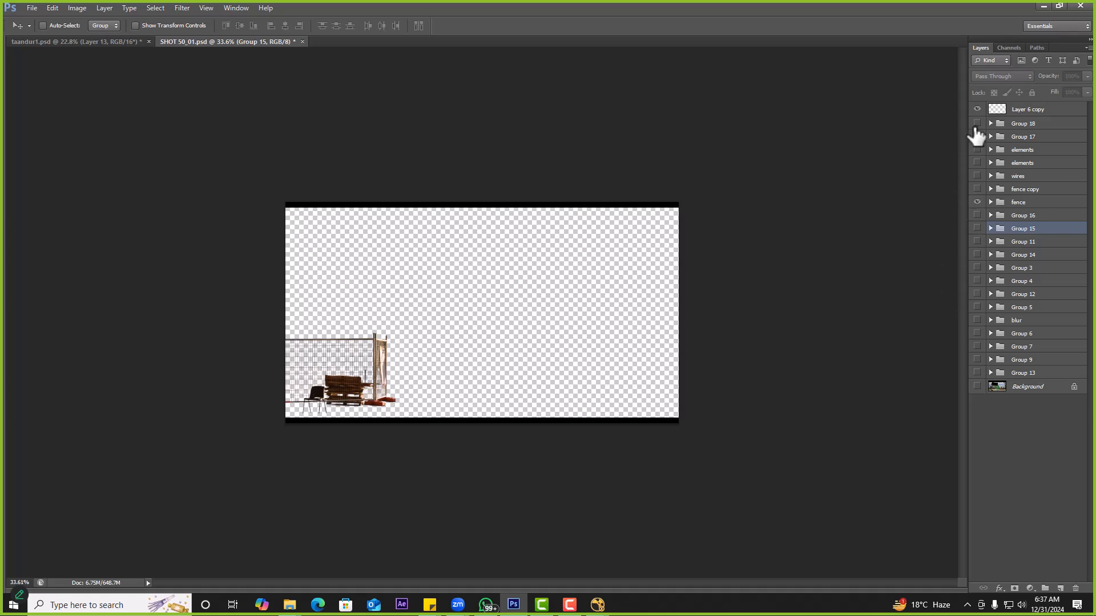
Isolate Group 6, blur and Group 5 below Layer 6 copy and begin saving a copy in the SINGLE LAYERS folder
left_click_drag(977, 136, 976, 320)
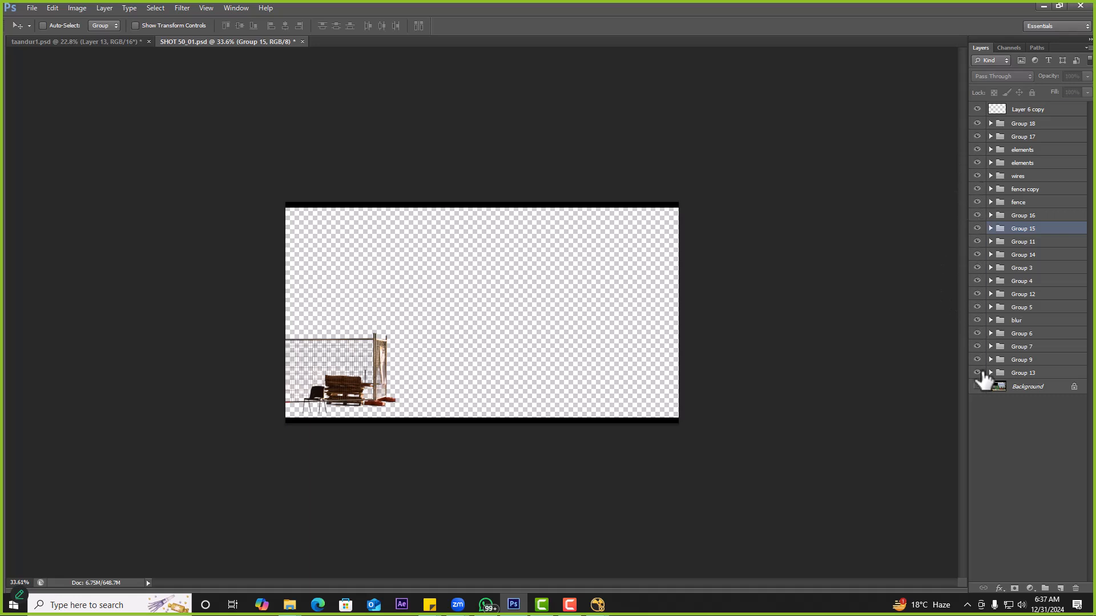
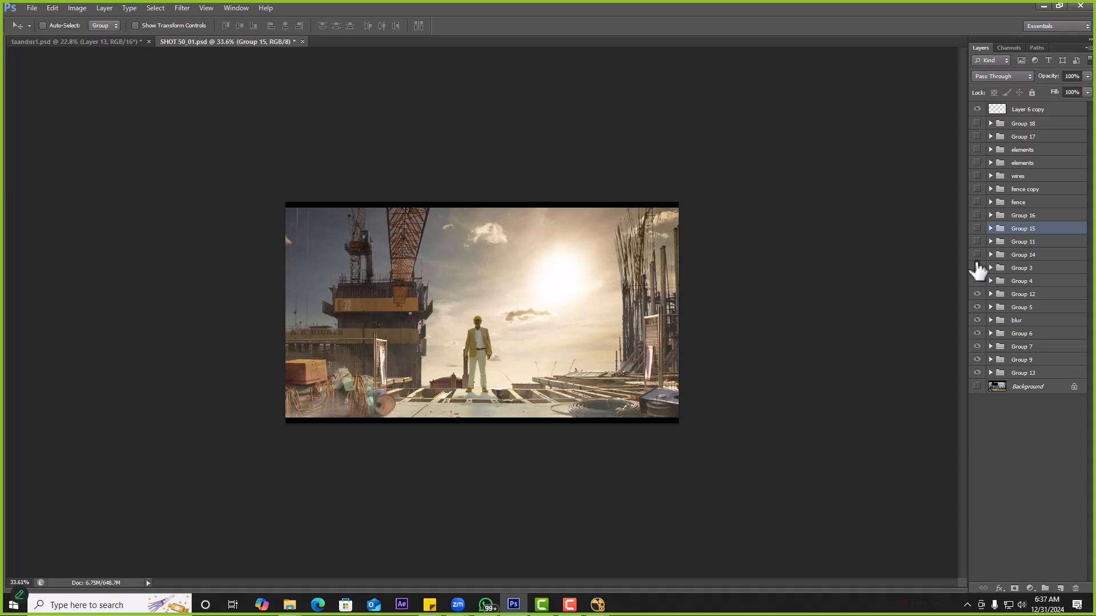
left_click(978, 333)
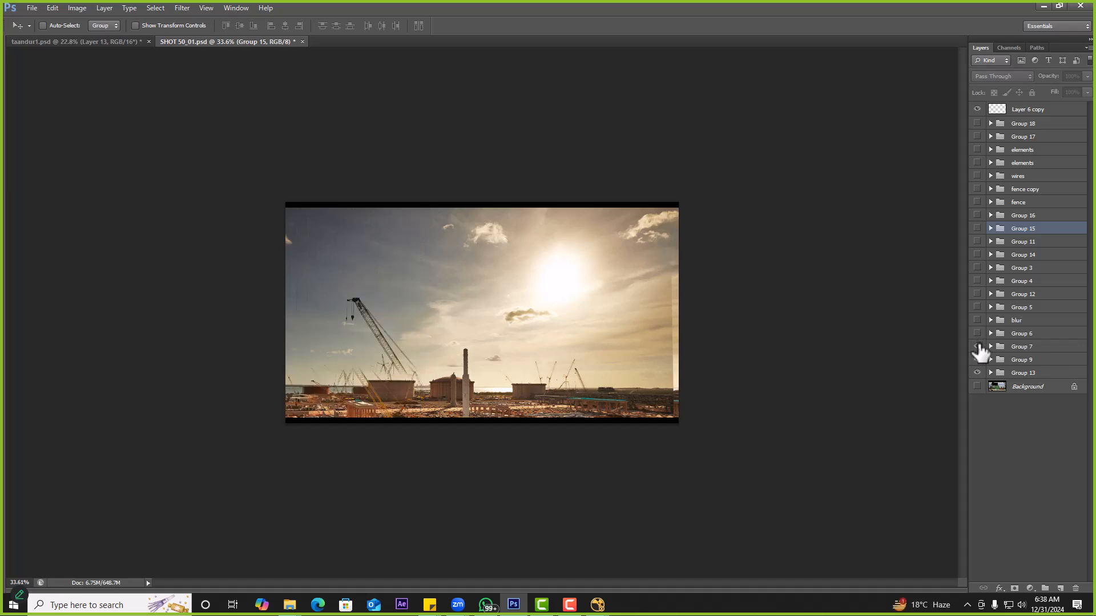
left_click(977, 334)
left_click(977, 346)
left_click(978, 334)
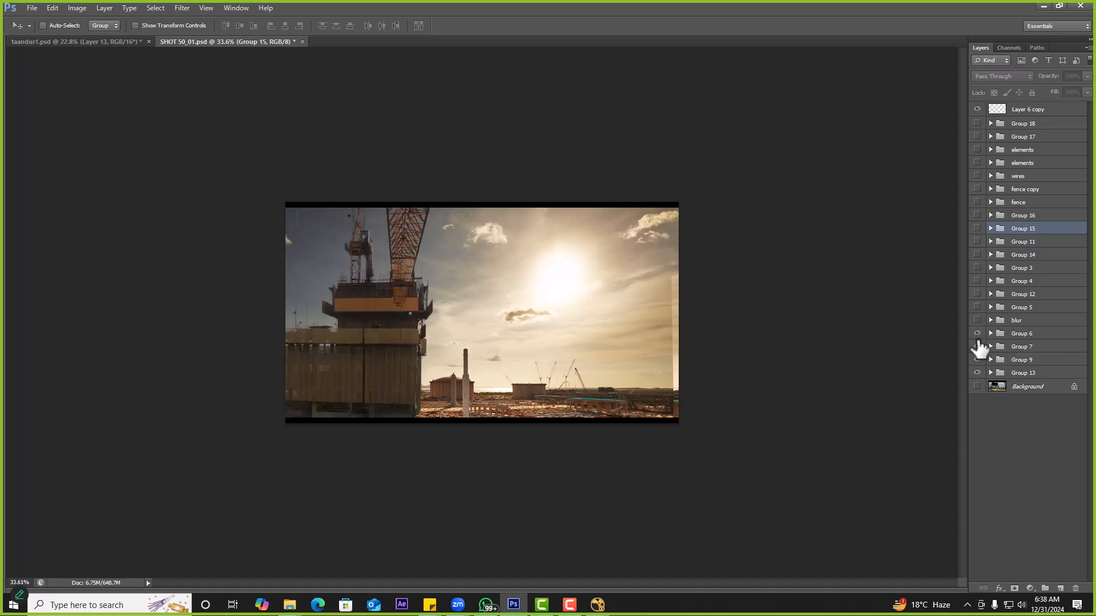
left_click(977, 320)
left_click(977, 385)
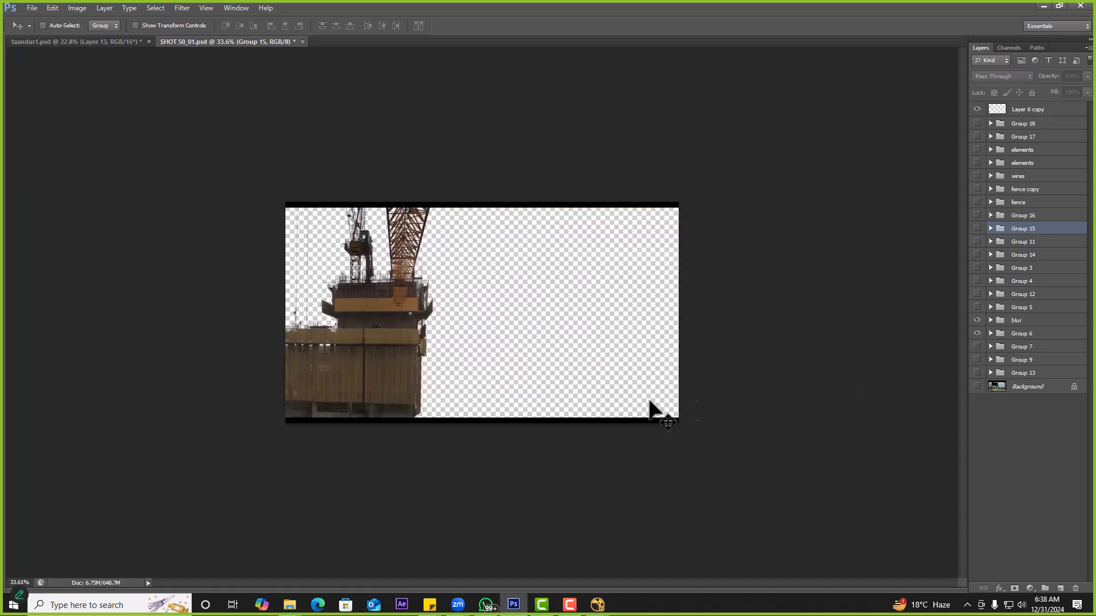
left_click(977, 295)
key("ctrl+shift+s")
double_click(347, 169)
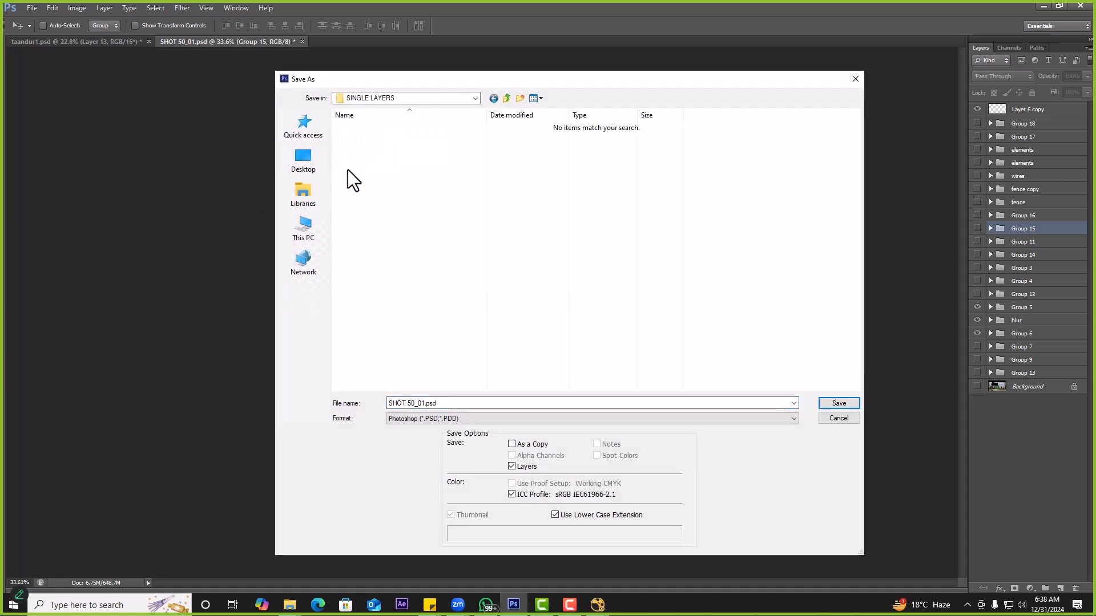
Switch to File Explorer and open the SINGLE LAYERS folder inside the PSD folder
key("alt+Tab")
left_click(401, 273)
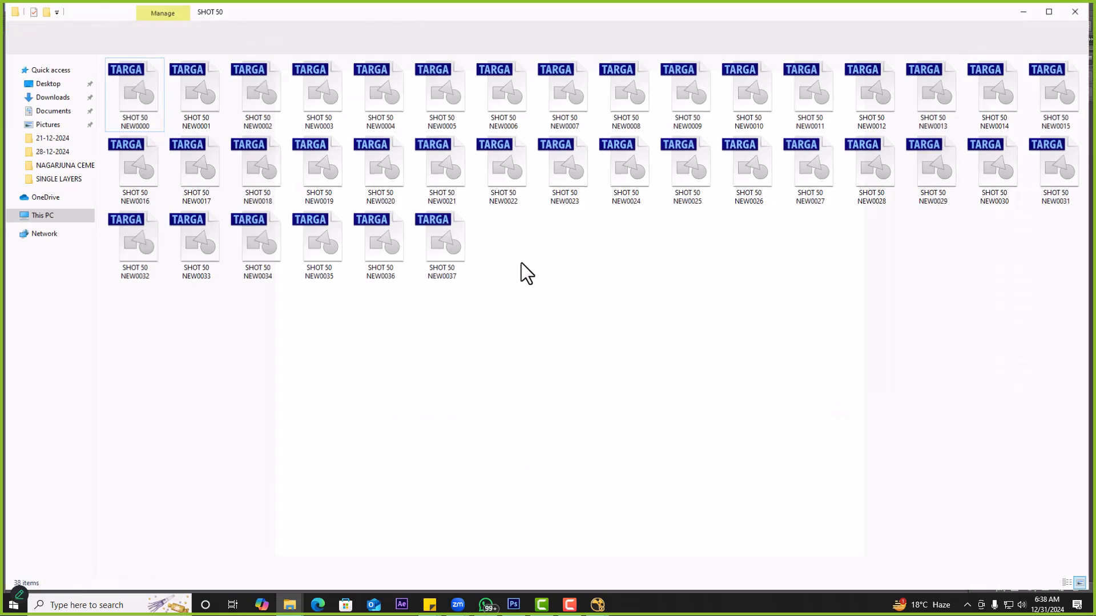
key("alt+Up")
key("alt+Up")
left_click(145, 75)
double_click(145, 74)
double_click(144, 79)
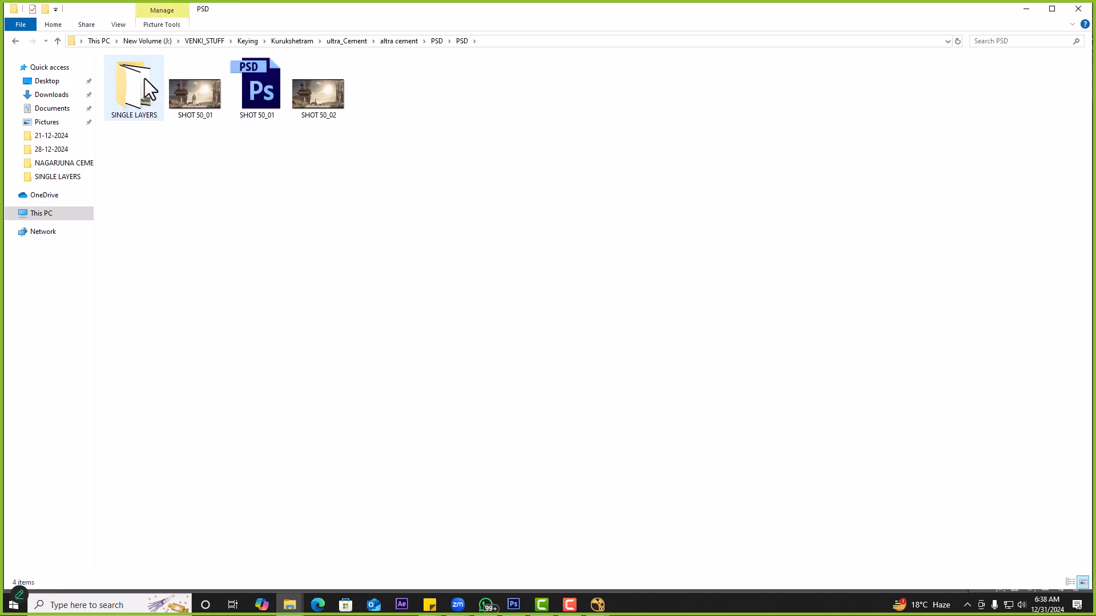
left_click(145, 78)
double_click(145, 78)
Check image 02 and delete the exported images 02 to 05 from the SINGLE LAYERS folder
left_click_drag(378, 158, 309, 137)
left_click(200, 100)
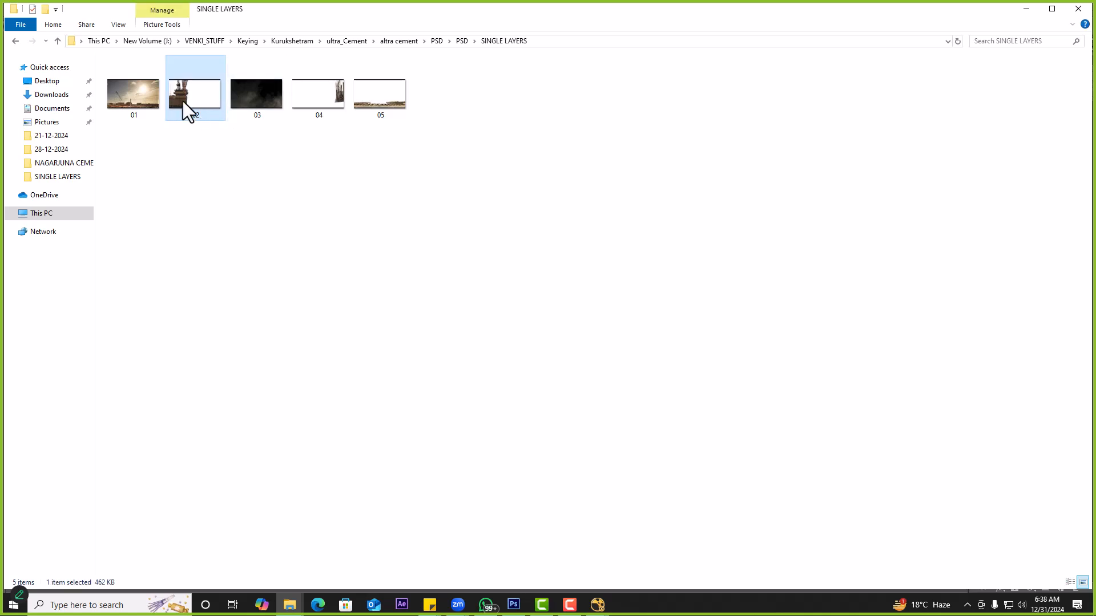
key("alt+Return")
key("Escape")
left_click_drag(370, 162, 220, 83)
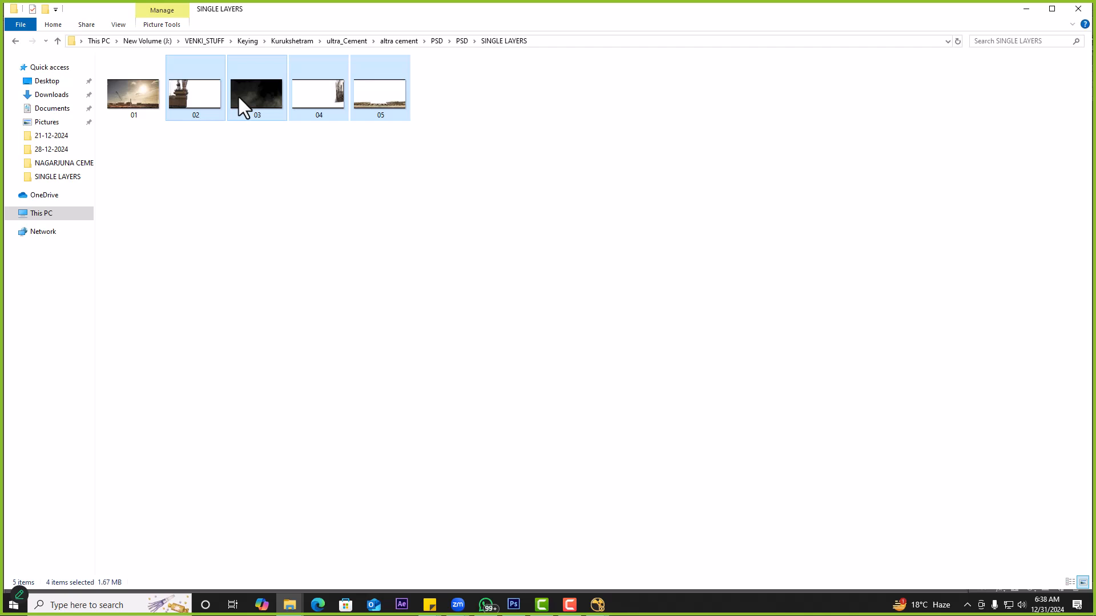
key("Delete")
Return to Photoshop and save the isolated tower groups as 02.png in PNG format in the SINGLE LAYERS folder
key("alt+Tab")
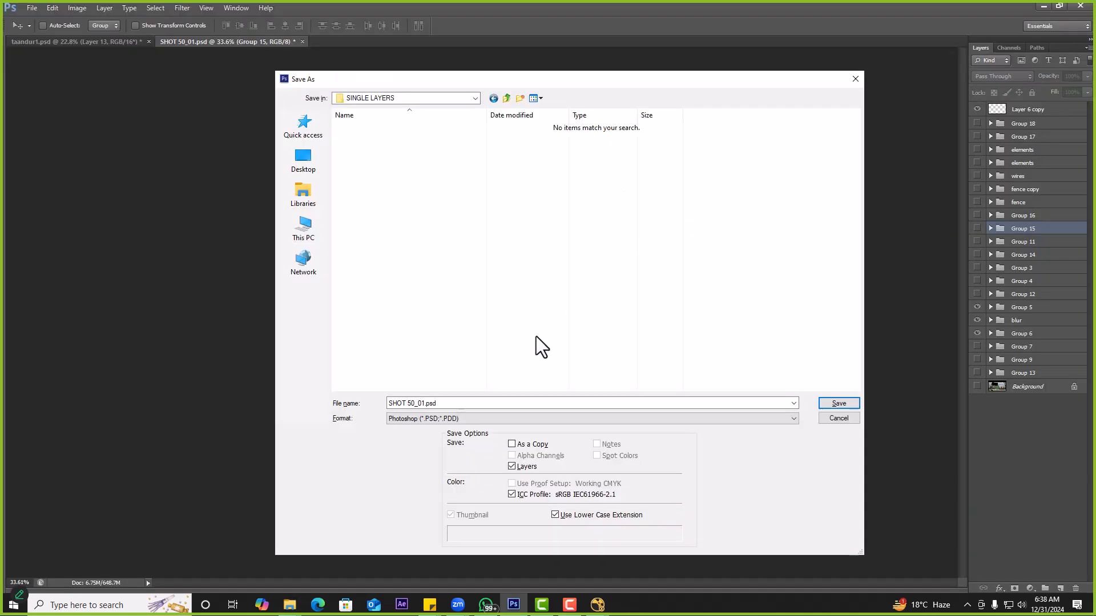
left_click(453, 399)
type("02")
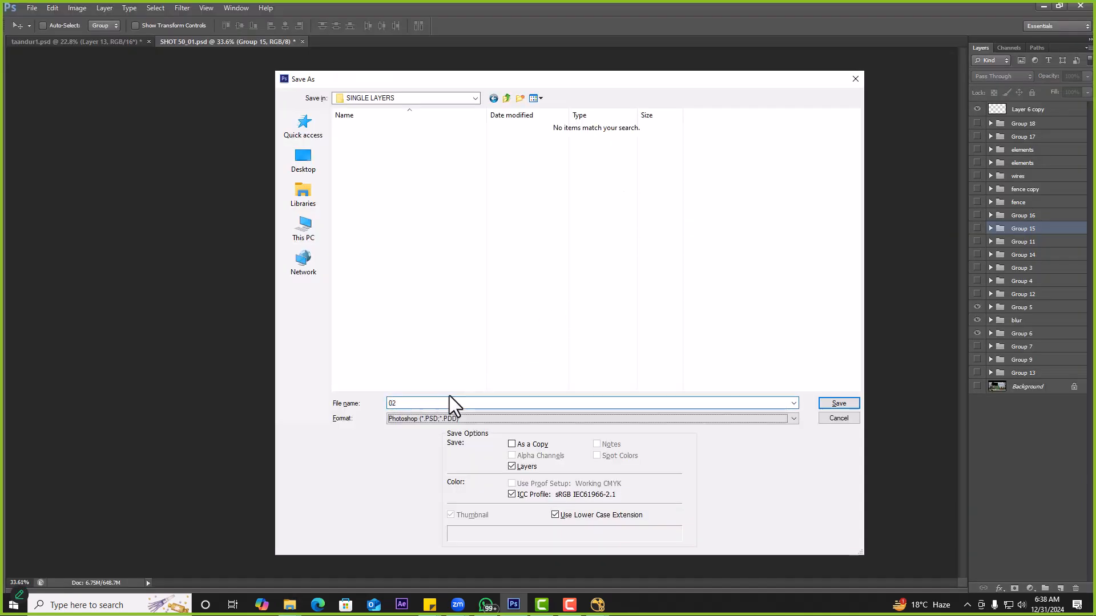
key("Tab")
key("alt+Down")
key("Down")
key("Down")
key("Down")
key("Down")
key("Down")
key("Down")
key("Down")
key("Down")
key("Down")
key("Down")
key("Down")
key("Down")
key("Down")
key("Down")
key("Down")
key("Down")
key("Down")
key("Up")
key("Return")
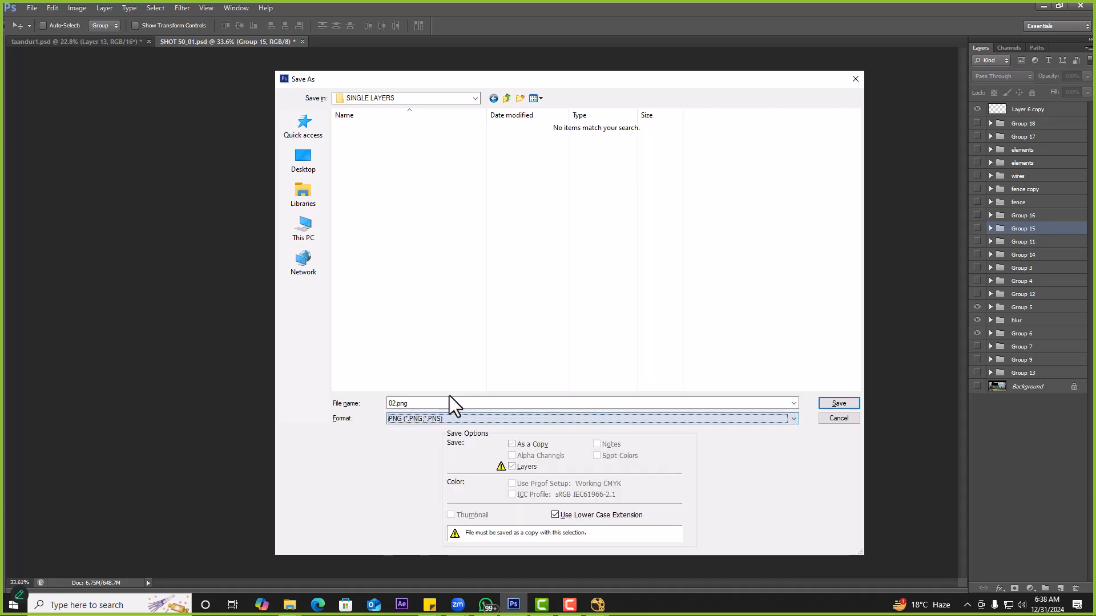
key("Return")
key("Return")
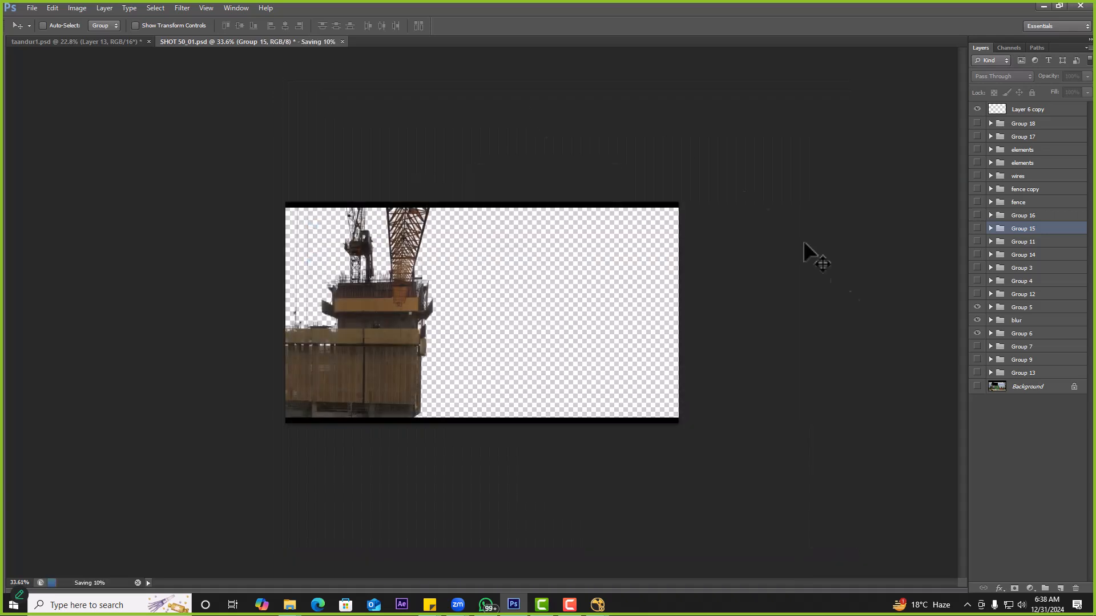
Isolate the smoke in Group 12 and save it as JPEG 03 in the SINGLE LAYERS folder
left_click_drag(977, 320, 978, 334)
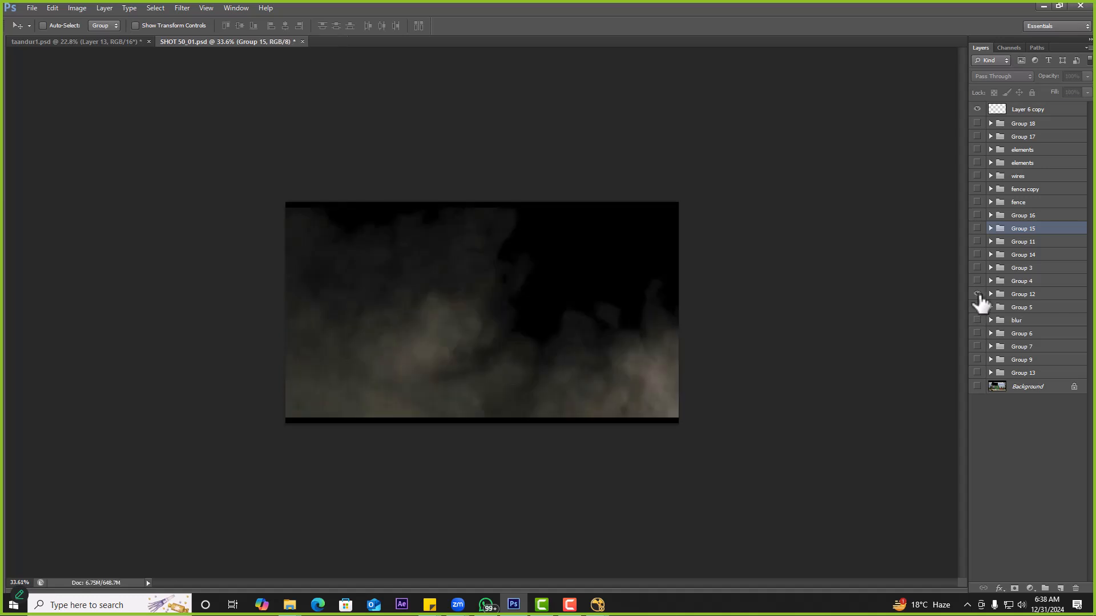
left_click(993, 294)
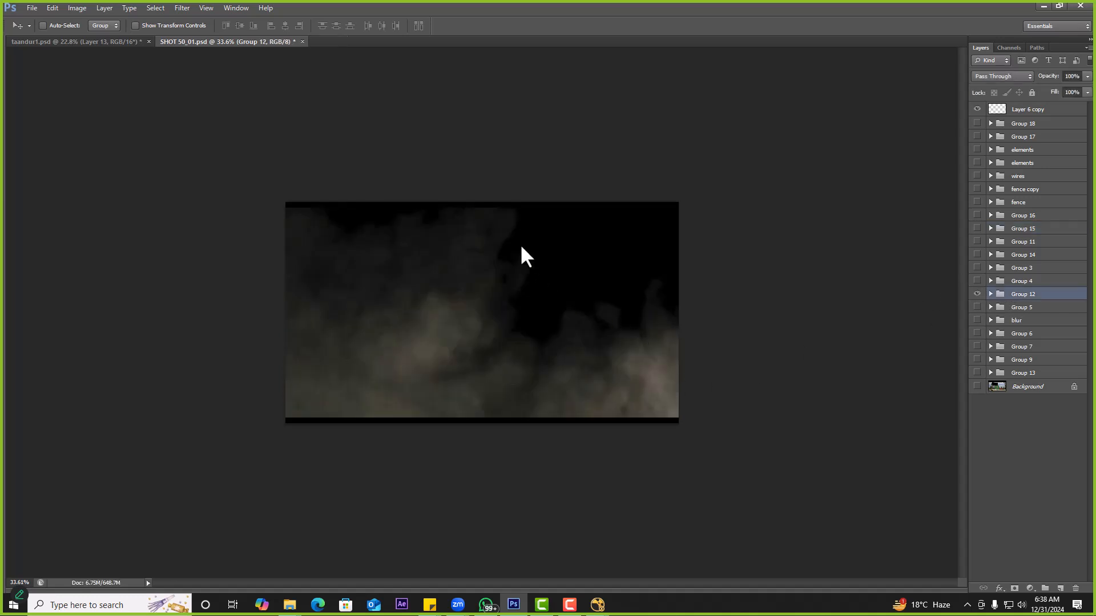
key("ctrl+shift+s")
double_click(375, 171)
type("03")
key("Tab")
key("j")
key("Return")
key("Return")
Hide Group 12, compare Group 3 with Group 4, and leave only Group 4 visible and selected
left_click(977, 294)
left_click(978, 268)
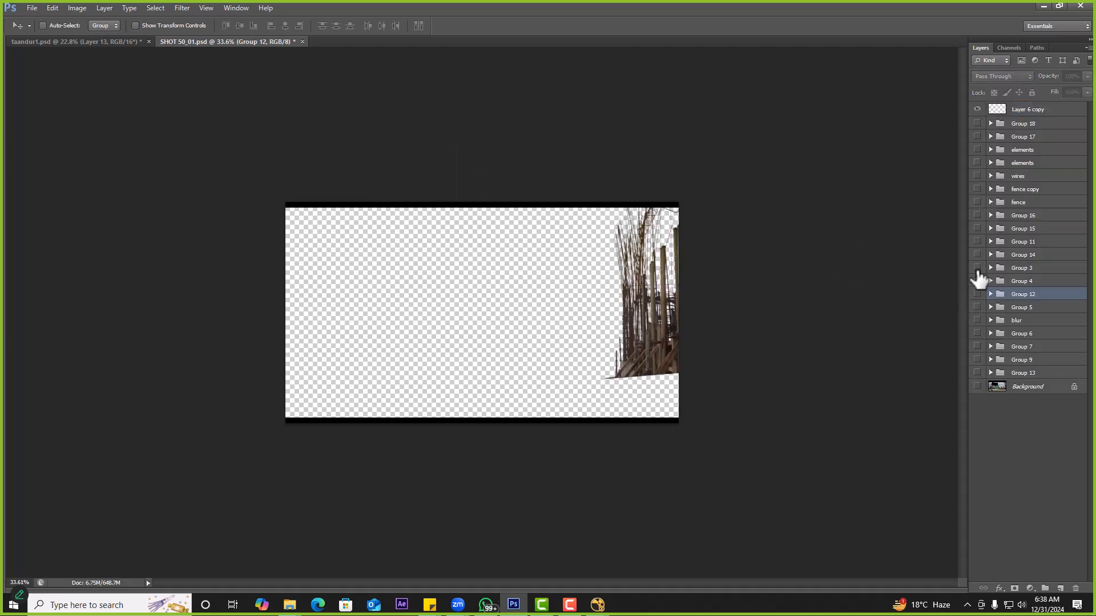
left_click(977, 267)
left_click(978, 268)
left_click(1003, 269)
left_click(1005, 281)
Save the isolated Group 4 as 04 in PNG format in the SINGLE LAYERS folder
key("ctrl+shift+s")
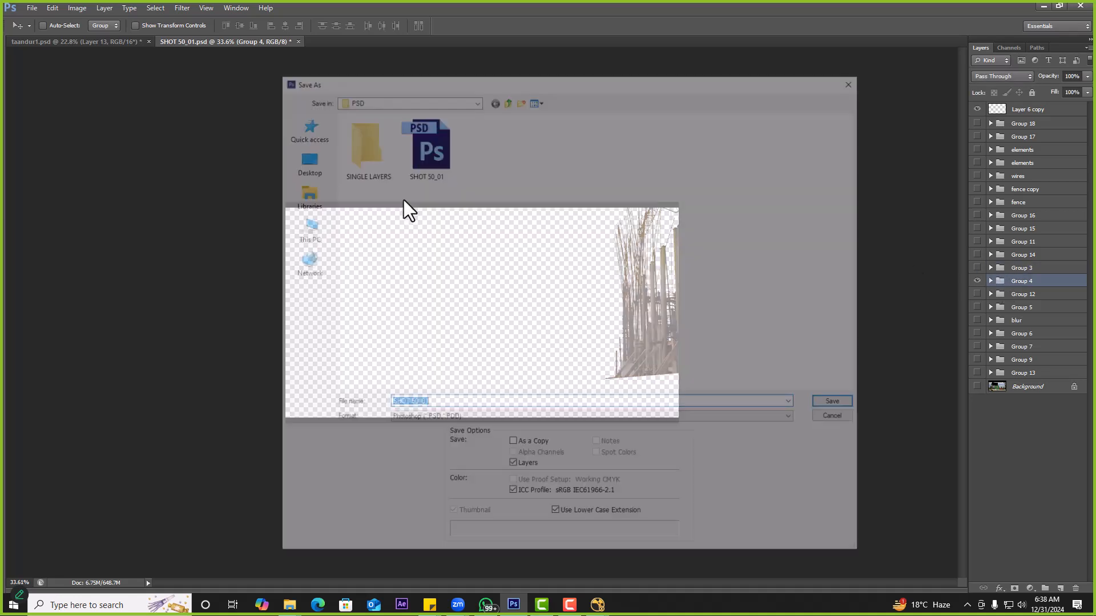
double_click(381, 152)
type("04")
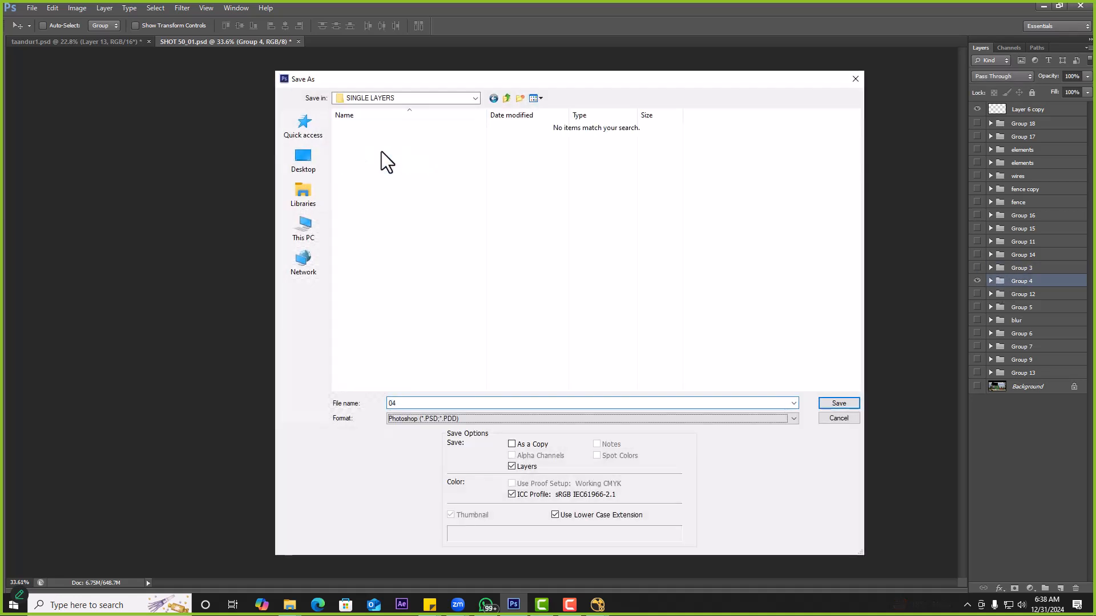
key("alt+Down")
key("Down")
key("Down")
key("Down")
key("Down")
key("Down")
key("Down")
key("Down")
key("Down")
key("Down")
key("Down")
key("Down")
key("Down")
key("Down")
key("Down")
key("Down")
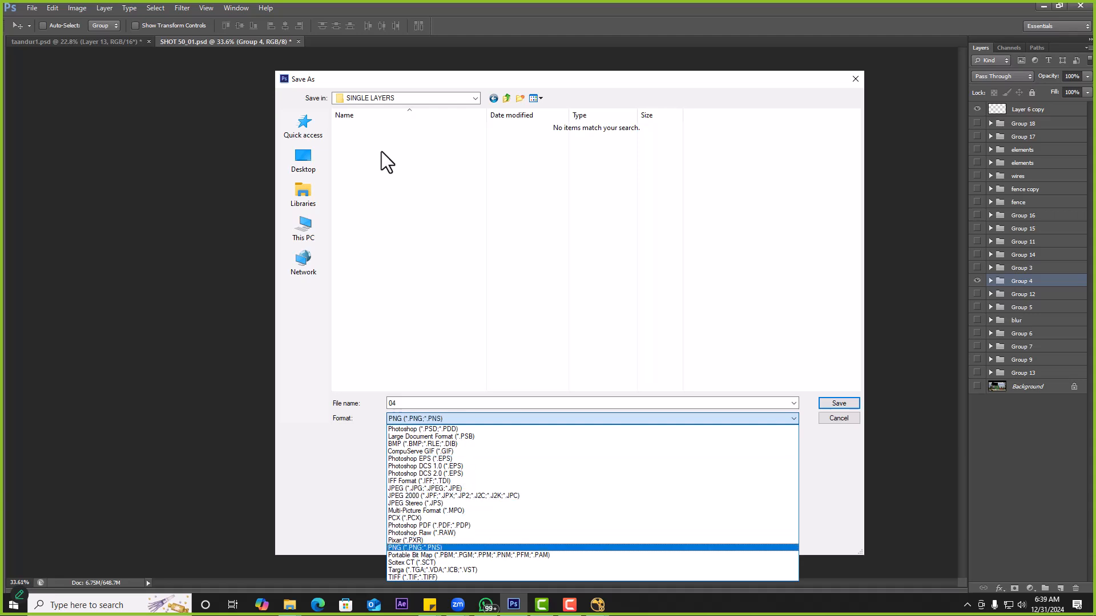
key("Return")
key("Return")
key("Return")
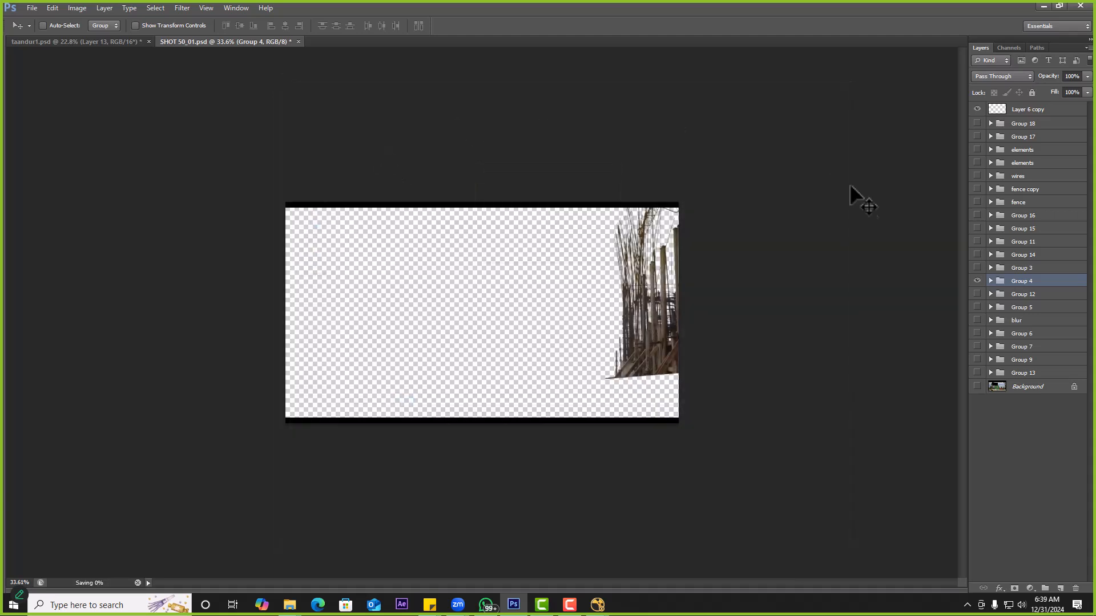
Hide Group 4 and show Group 3 and Group 14, previewing Group 11 and hiding it again
left_click(977, 280)
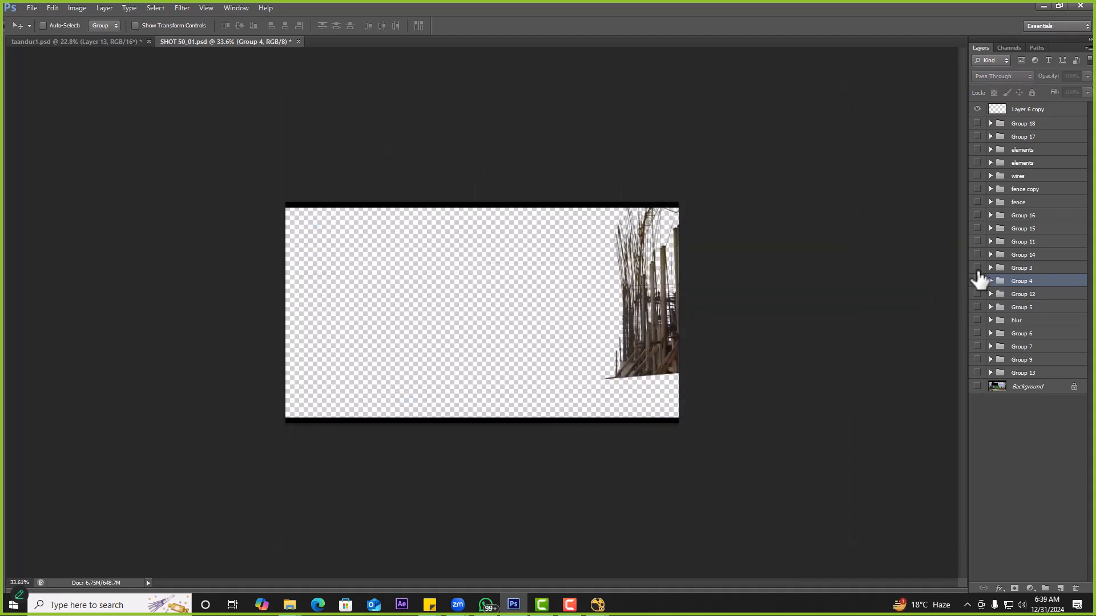
left_click(977, 268)
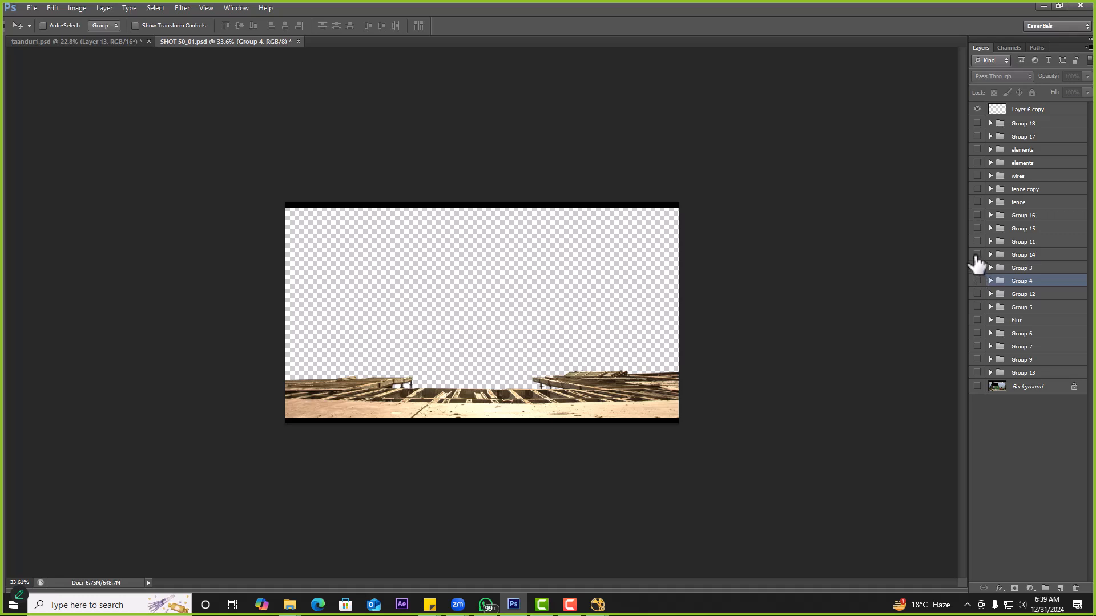
left_click(977, 255)
left_click(977, 242)
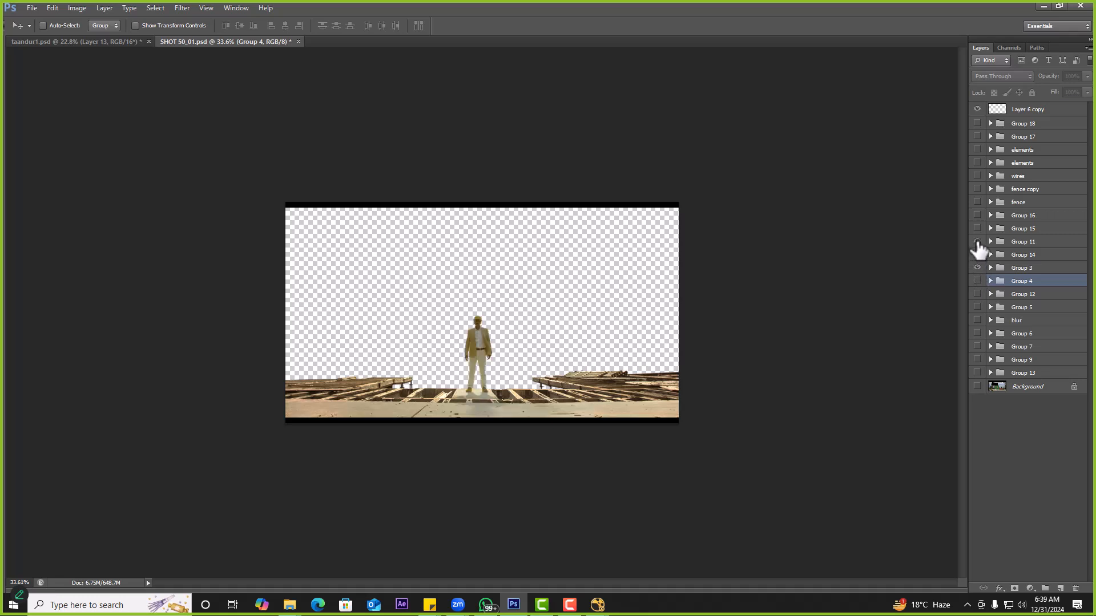
left_click(977, 242)
Save the isolated ground in Groups 3 and 14 as 05 in PNG format in the SINGLE LAYERS folder
key("ctrl+shift+s")
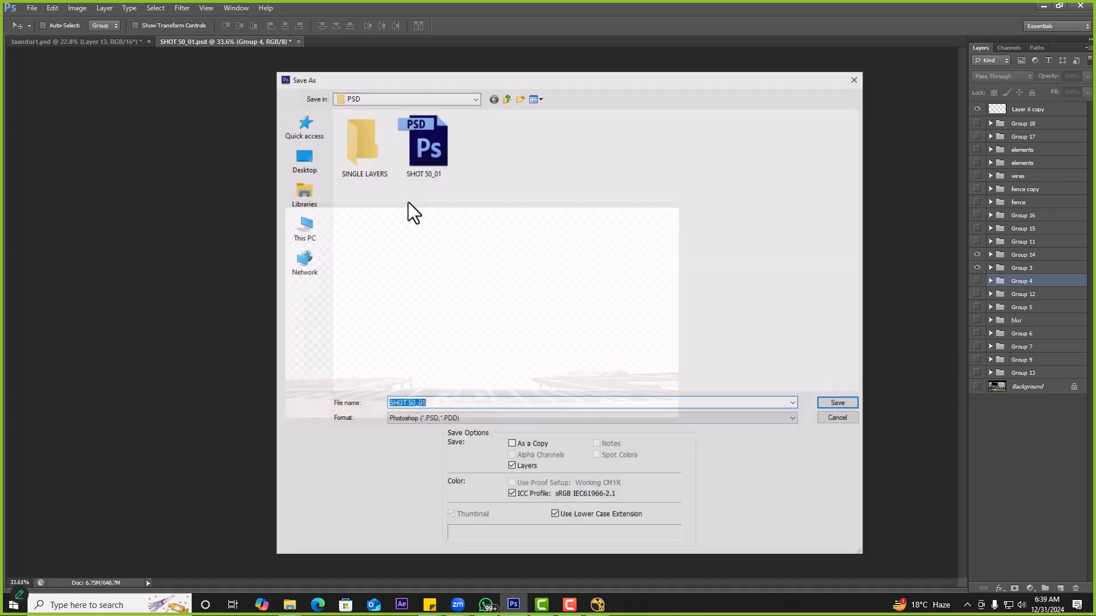
double_click(375, 165)
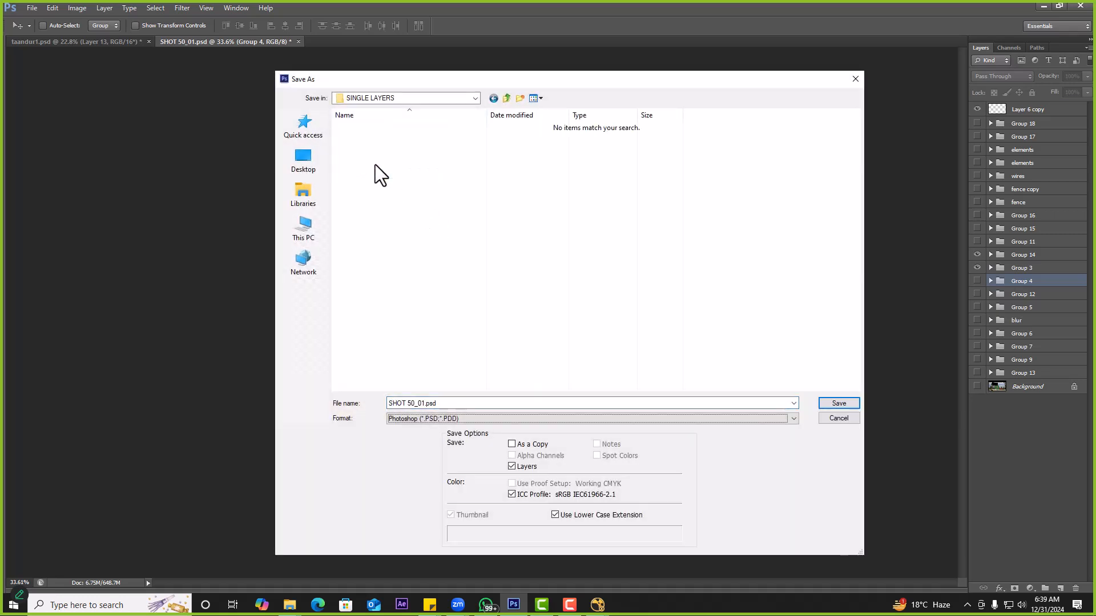
type("056")
key("BackSpace")
key("Tab")
key("Down")
key("Down")
key("Down")
key("Down")
key("Down")
key("Down")
key("Down")
key("Down")
key("Down")
key("Down")
key("Down")
key("Down")
key("Down")
key("Down")
key("Down")
key("Down")
key("Down")
key("Down")
key("Down")
key("Up")
key("Up")
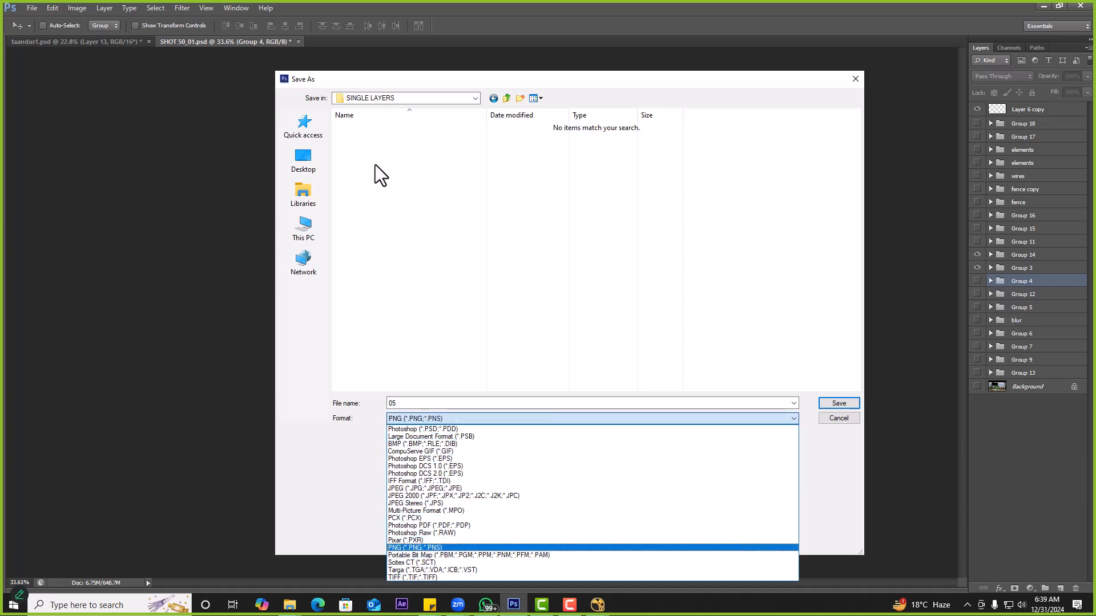
key("Return")
key("Return")
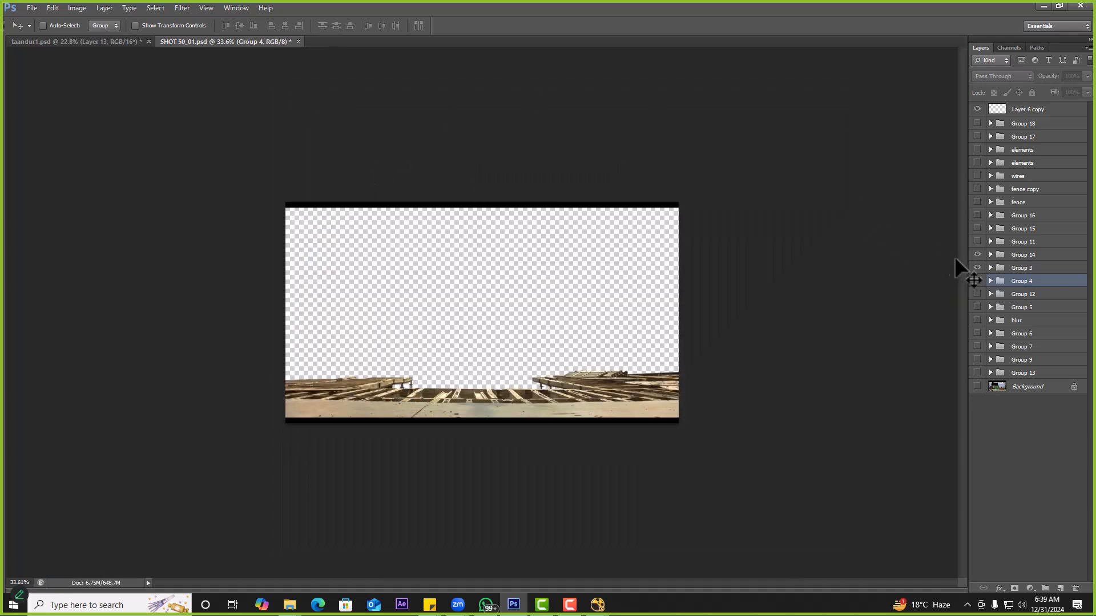
Hide Group 14 and Group 3, and preview Group 11 before hiding it again
left_click(977, 254)
left_click(977, 241)
left_click(977, 241)
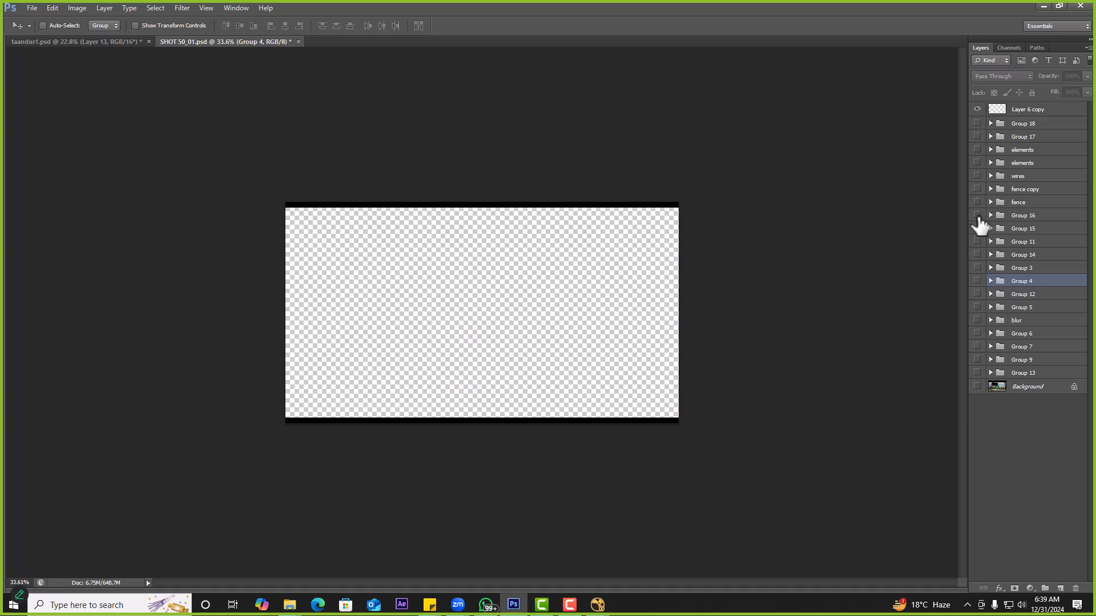
Preview Group 16, then show and select the fence group on its own
left_click(977, 216)
left_click(977, 202)
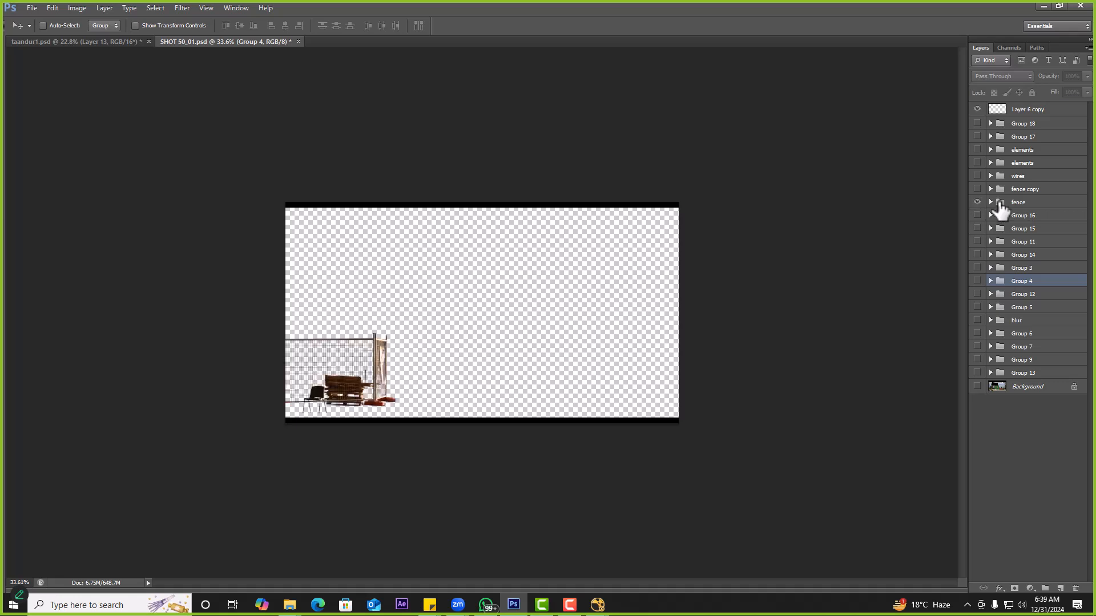
left_click(989, 205)
Save the isolated fence group as 06 in PNG format in the SINGLE LAYERS folder
key("ctrl+shift+s")
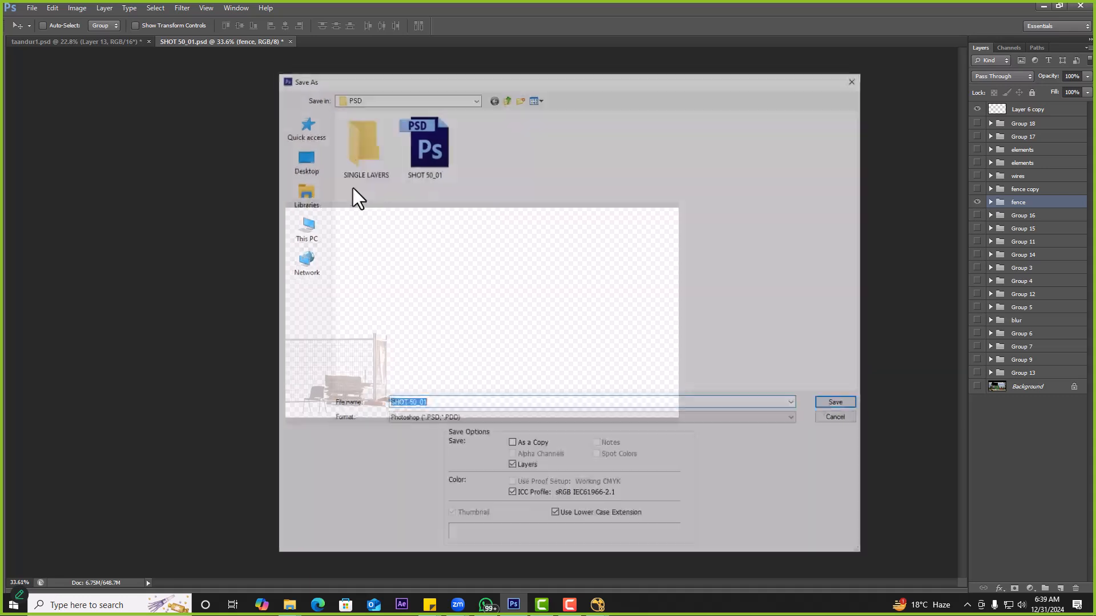
double_click(372, 163)
type("06")
key("Tab")
key("alt+Down")
key("p")
key("p")
key("p")
key("p")
key("p")
key("p")
key("p")
key("p")
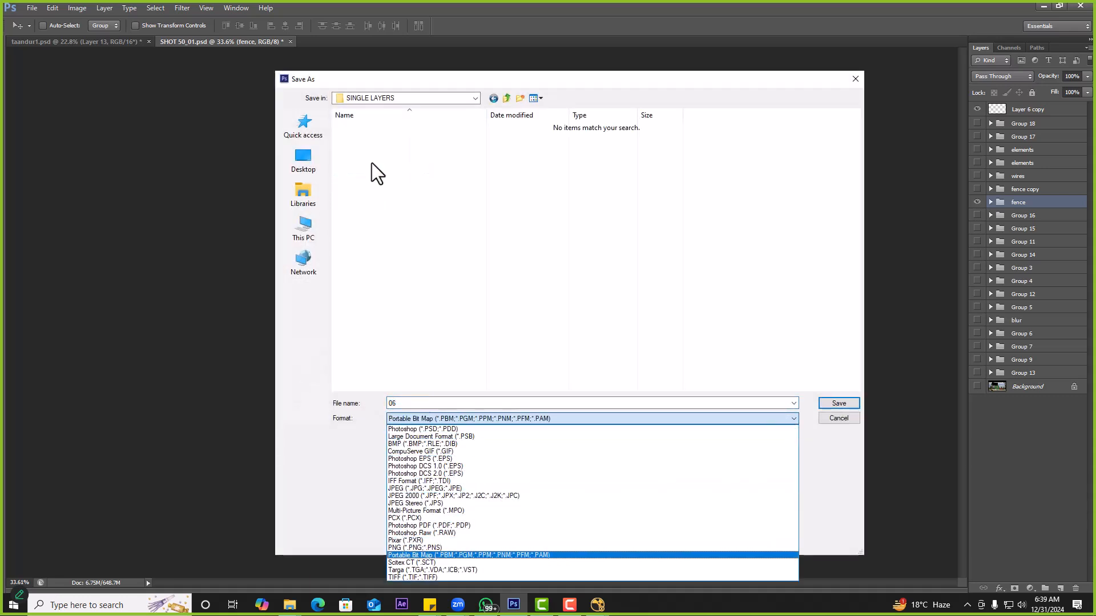
key("Return")
key("Return")
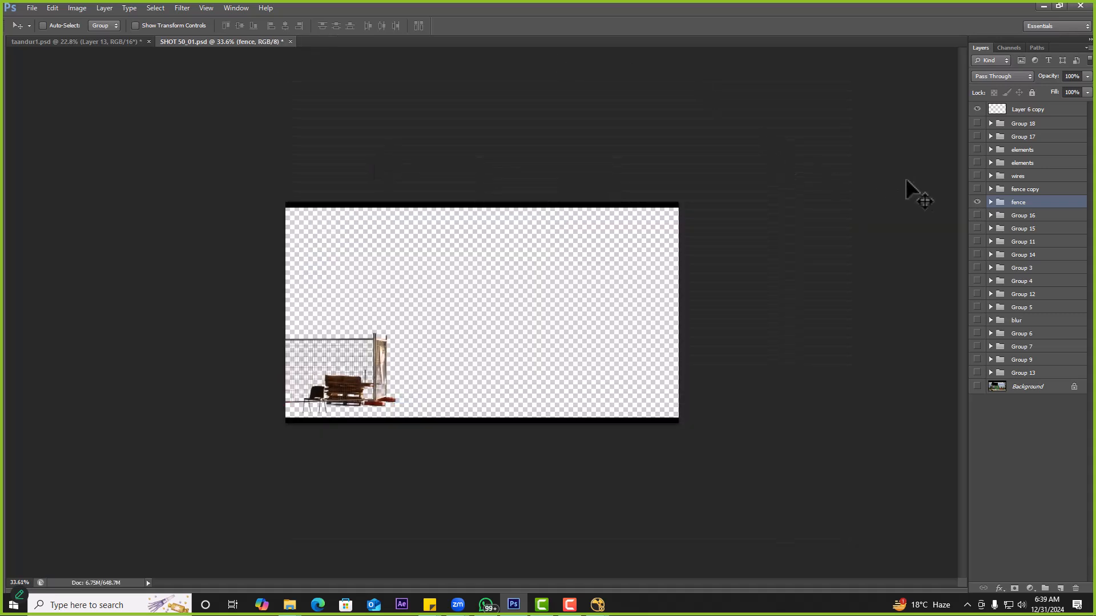
Isolate the fence copy group and save it as 07 in PNG format in the SINGLE LAYERS folder
left_click(977, 202)
left_click(978, 189)
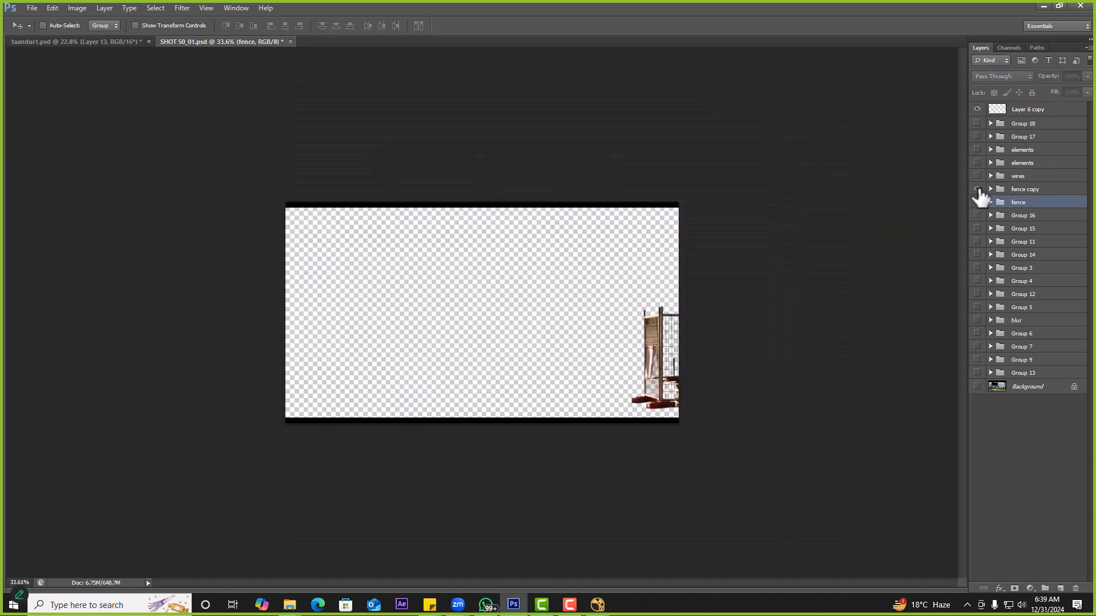
key("ctrl+shift+s")
double_click(382, 159)
type("07")
key("Tab")
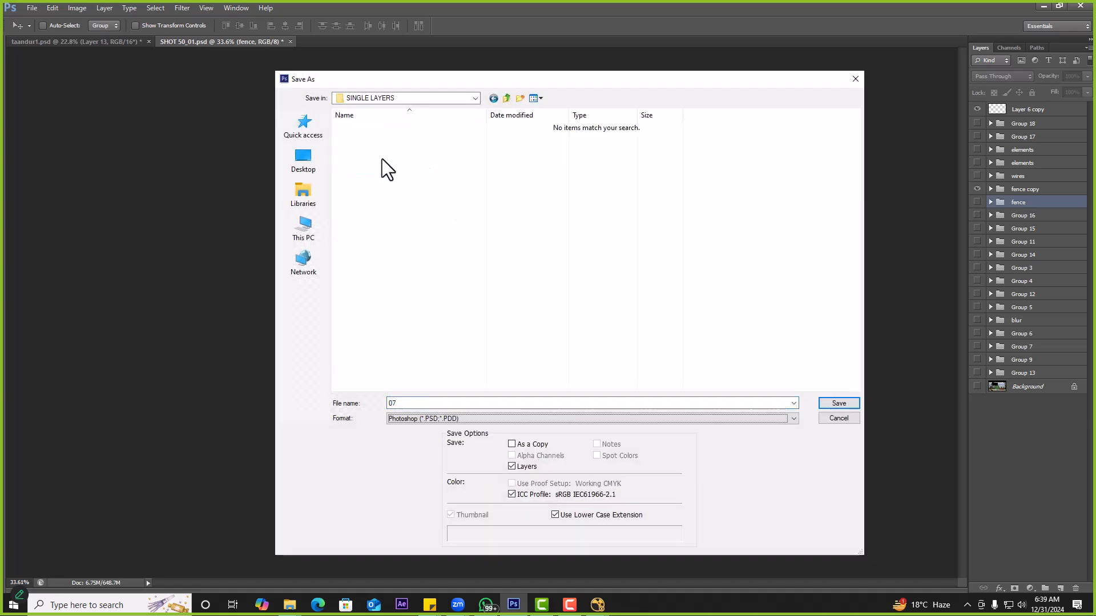
key("alt+Down")
key("Down")
key("Down")
key("Down")
key("Down")
key("Down")
key("Down")
key("Down")
key("Down")
key("Down")
key("Down")
key("Down")
key("Down")
key("Down")
key("Down")
key("Down")
key("Down")
key("Return")
key("Return")
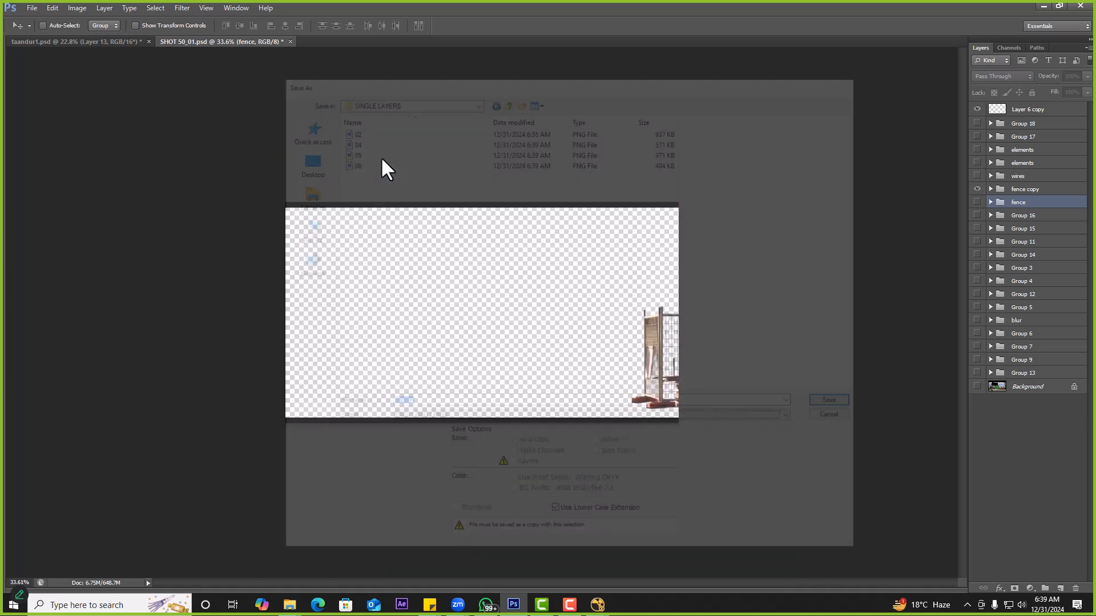
Isolate the wires group and save it as 08 in PNG format in the SINGLE LAYERS folder
left_click(978, 189)
left_click(977, 176)
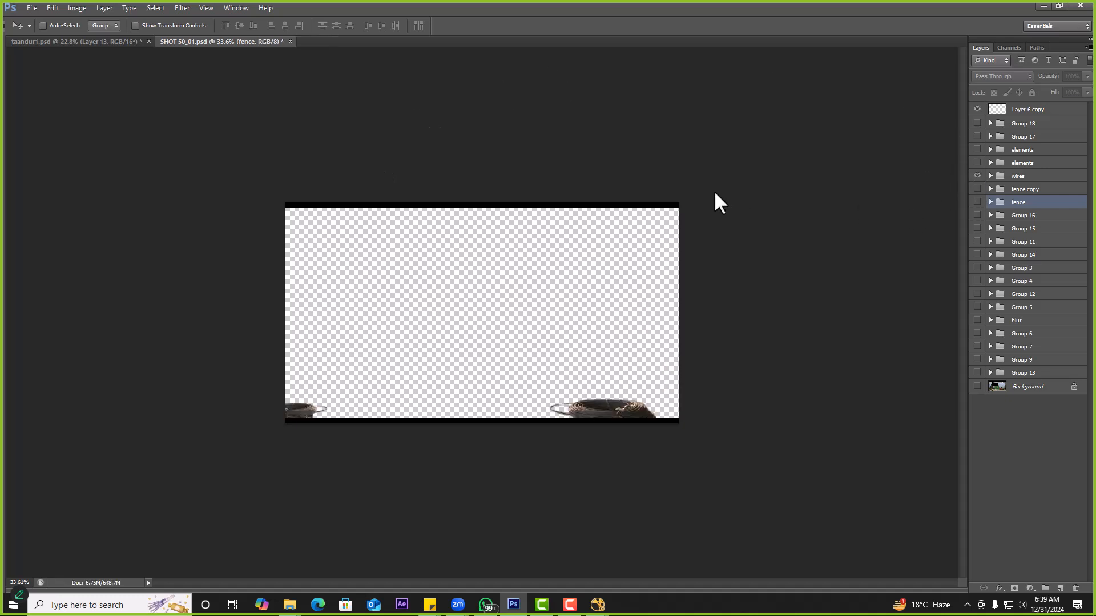
key("ctrl+shift+s")
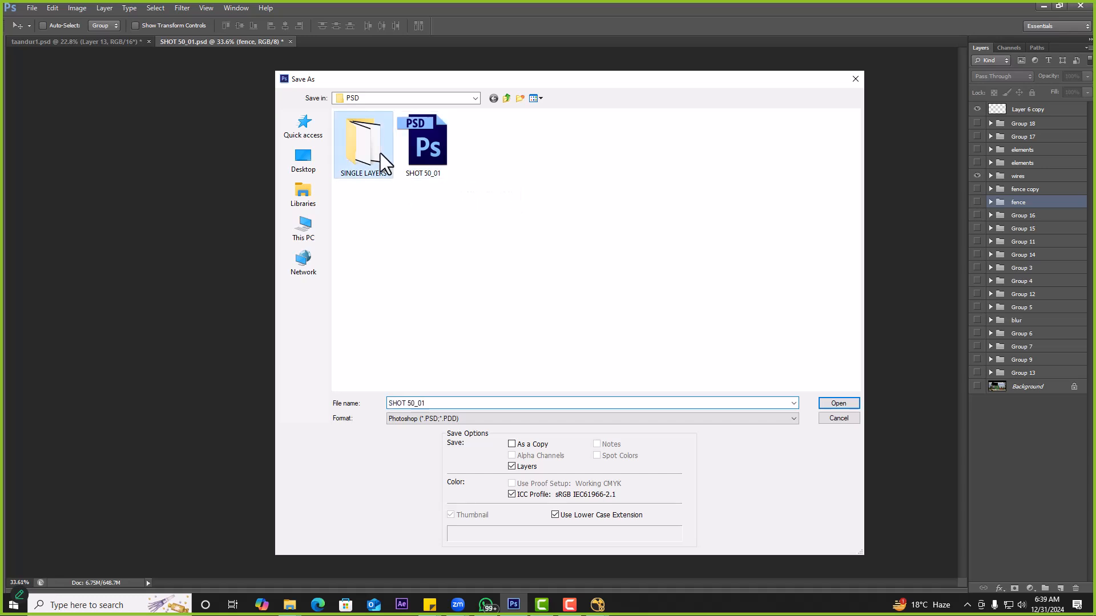
double_click(380, 155)
type("08")
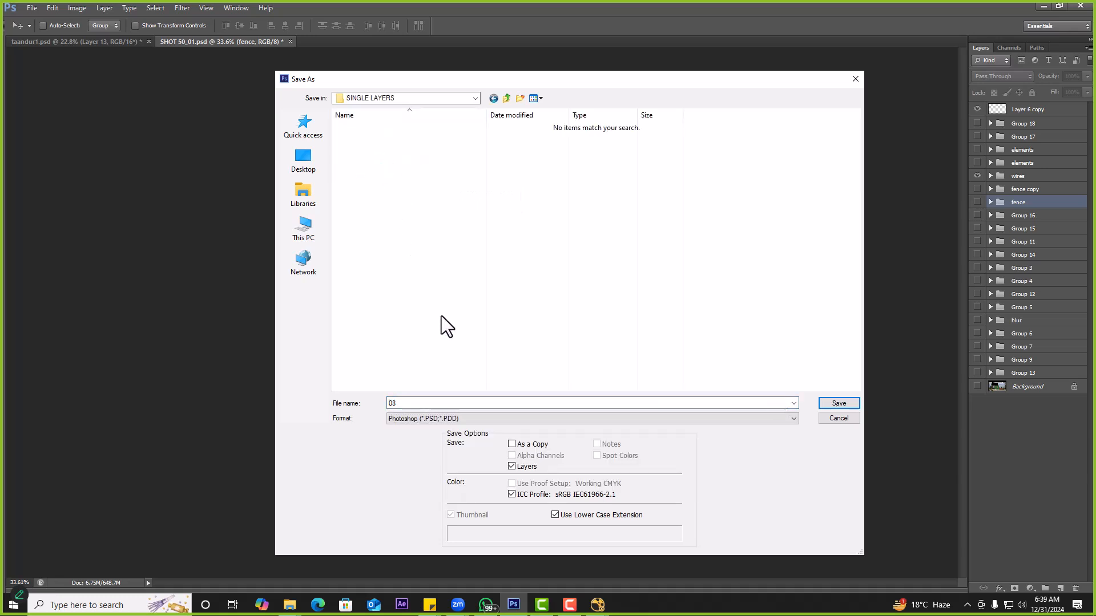
key("Tab")
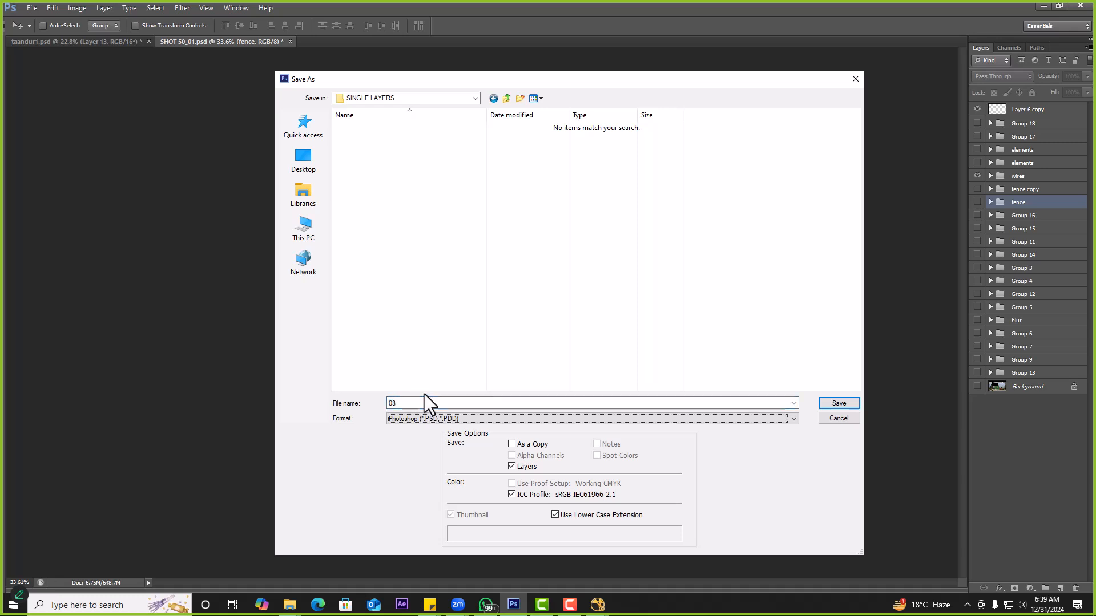
key("p")
key("p")
key("p")
key("p")
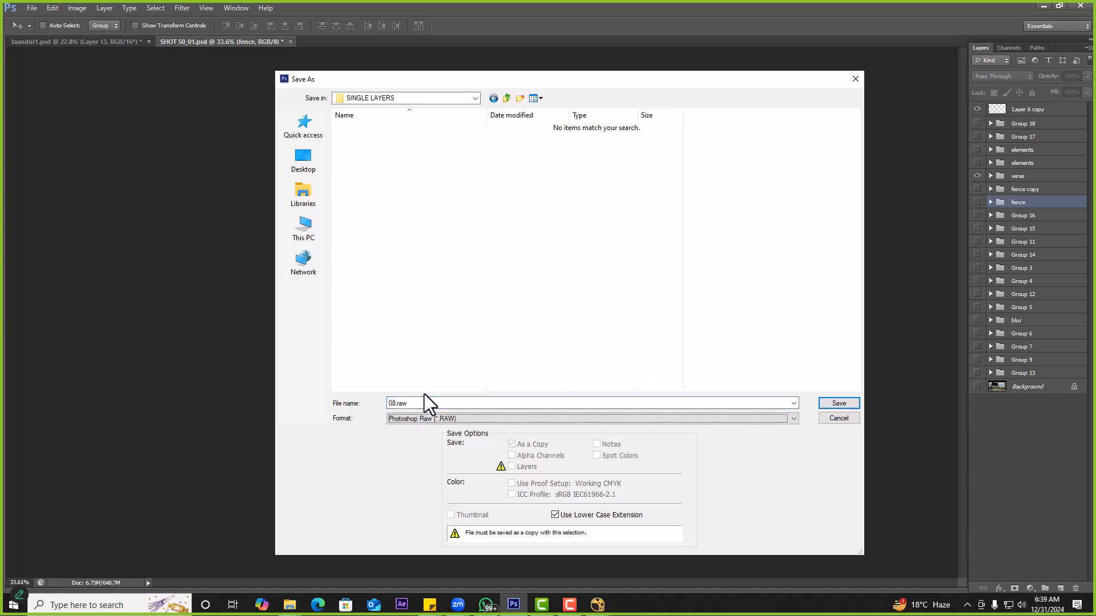
left_click(429, 420)
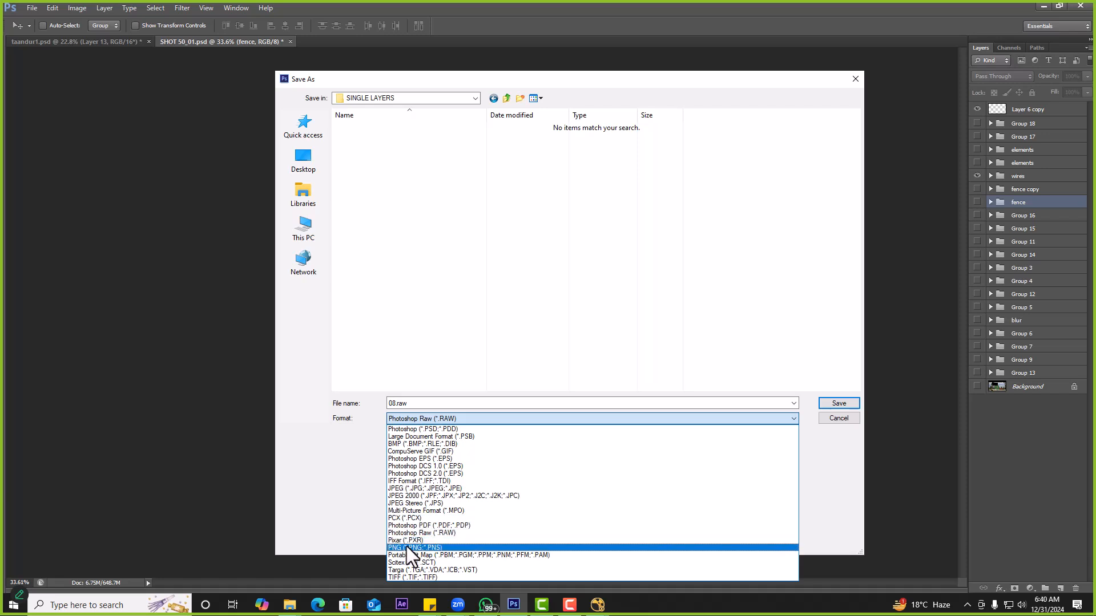
left_click(407, 546)
key("Return")
key("Return")
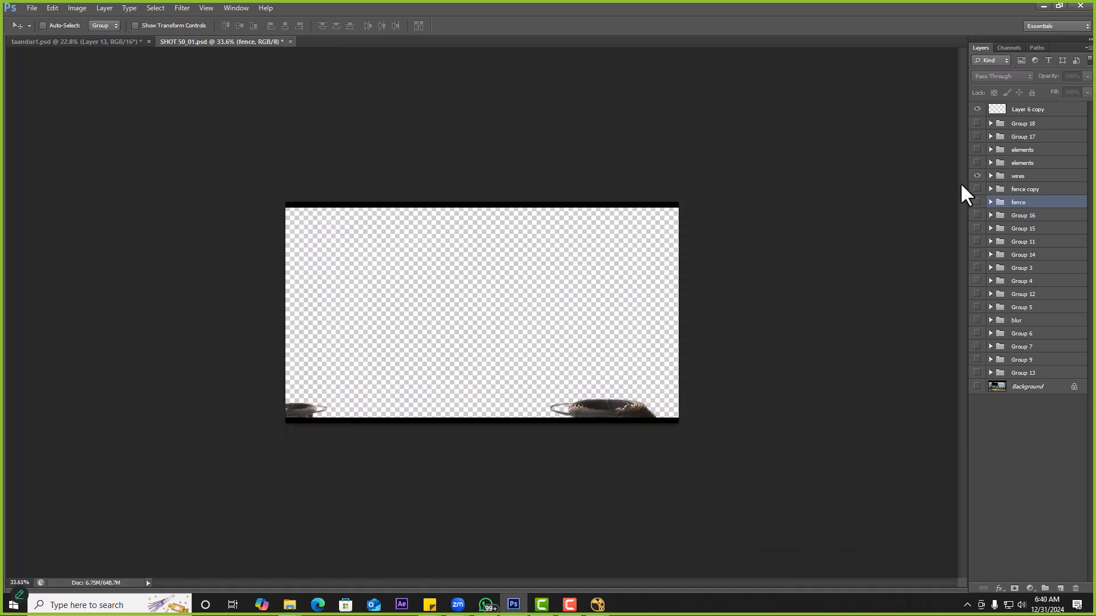
Hide the wires group and show both elements groups, previewing Group 17 and hiding it again
left_click(977, 176)
left_click(977, 163)
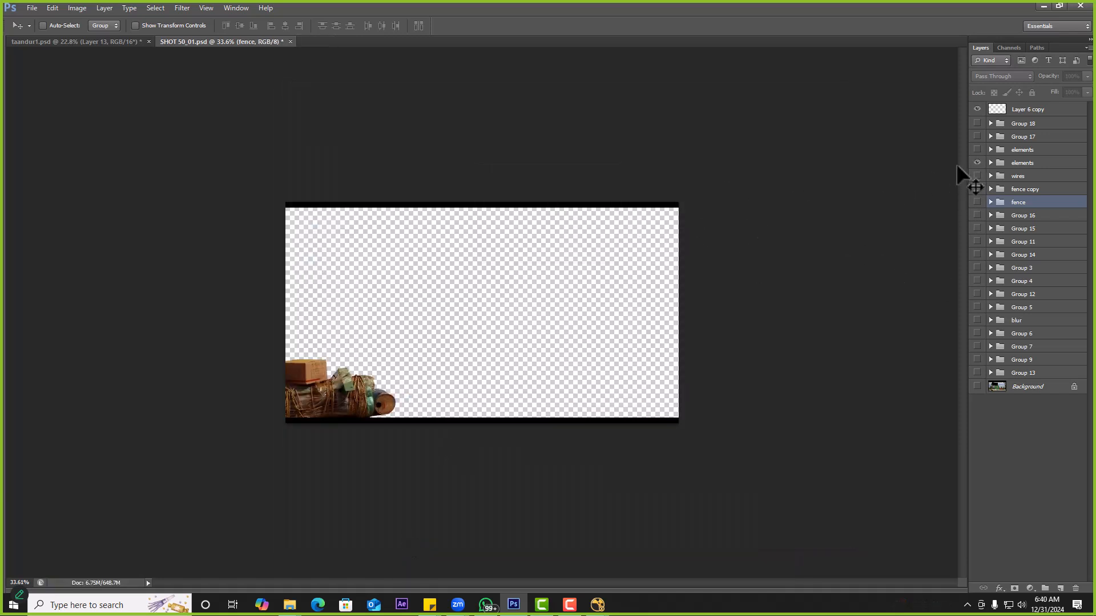
left_click(977, 150)
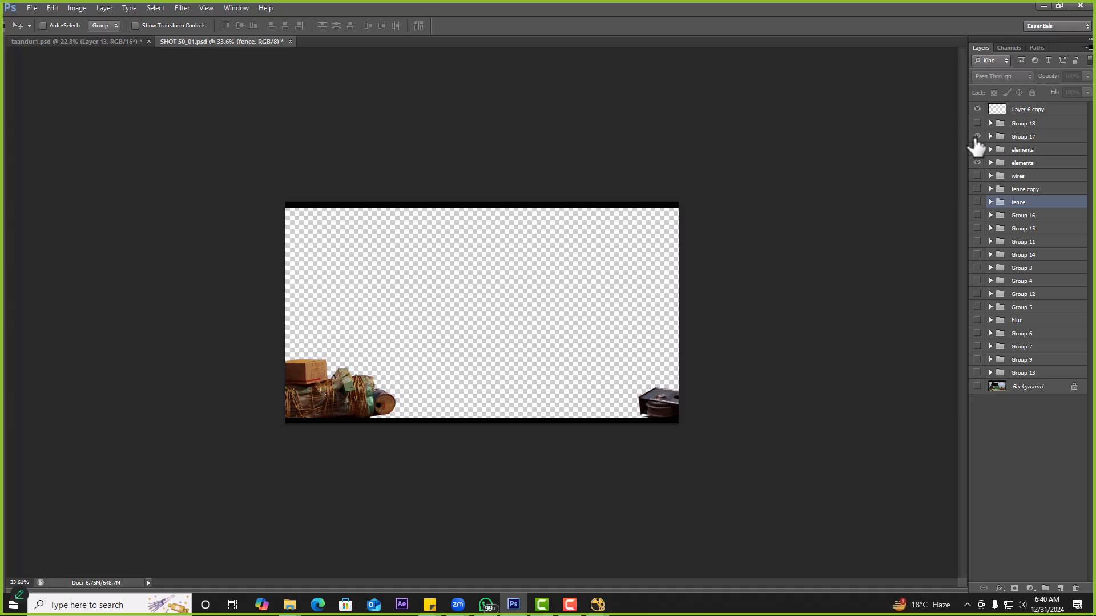
left_click(978, 136)
left_click(977, 136)
Save the two isolated elements groups as 09 in PNG format in the SINGLE LAYERS folder
key("ctrl+shift+s")
double_click(375, 169)
type("09")
key("Tab")
key("alt+Down")
key("Down")
key("Down")
key("Down")
key("Down")
key("Down")
key("Down")
key("Down")
key("Down")
key("Down")
key("Down")
key("Down")
key("Down")
key("Down")
key("Down")
key("Down")
key("Down")
key("Down")
key("Up")
key("Return")
key("Return")
key("Return")
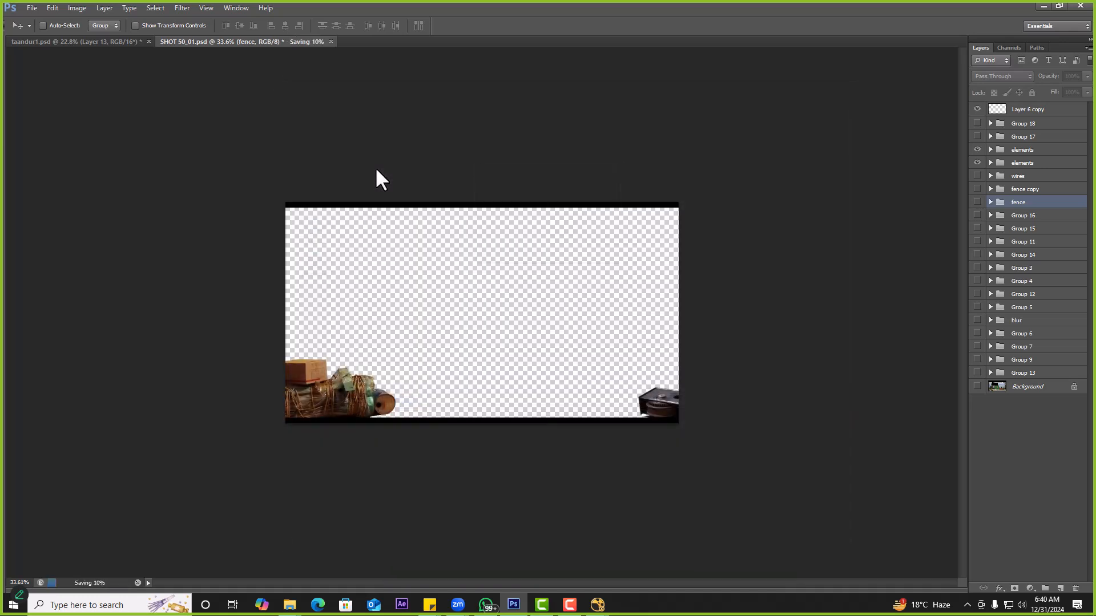
Hide both elements groups and preview the contents of Group 17 and Group 18
left_click(978, 150)
left_click(977, 136)
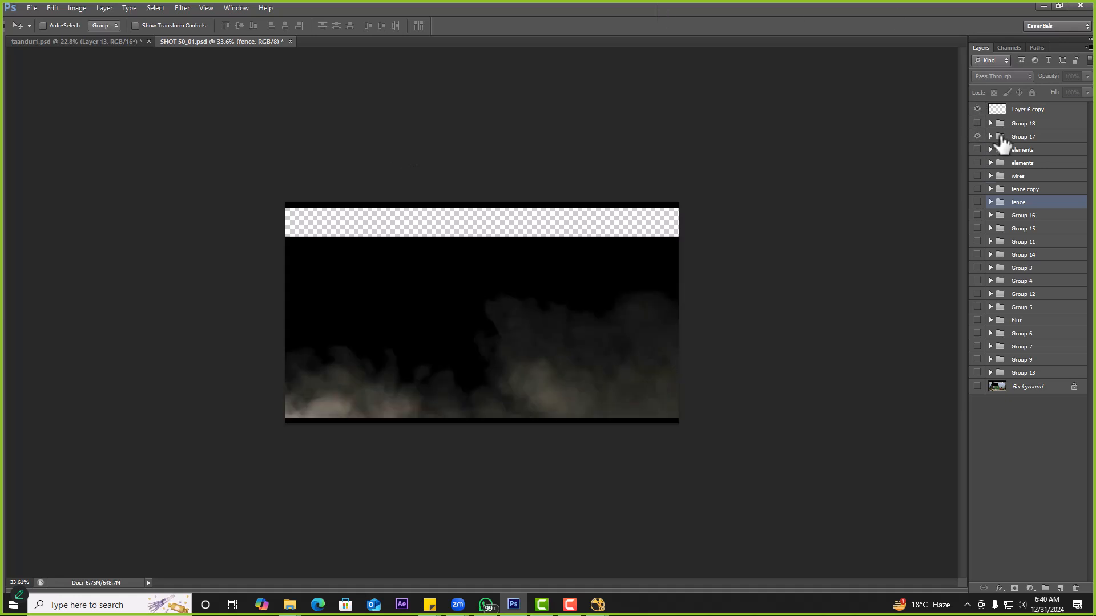
left_click(1002, 140)
left_click(977, 136)
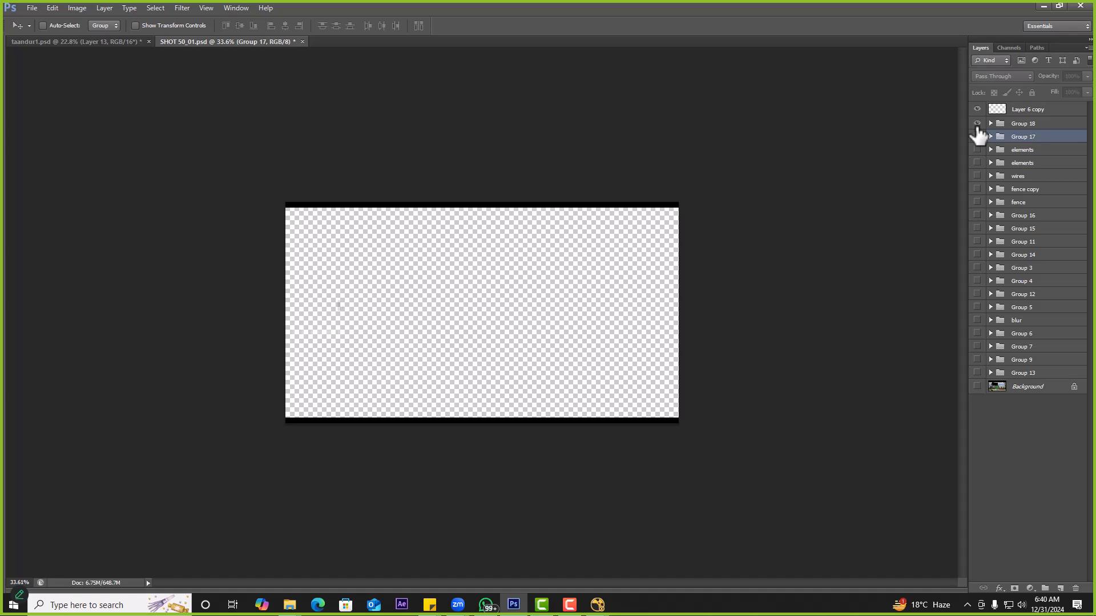
left_click(977, 124)
left_click(978, 137)
Switch to the SINGLE LAYERS folder, select images 01 to 09 and bring them into the NukeX Node Graph
key("super+Tab")
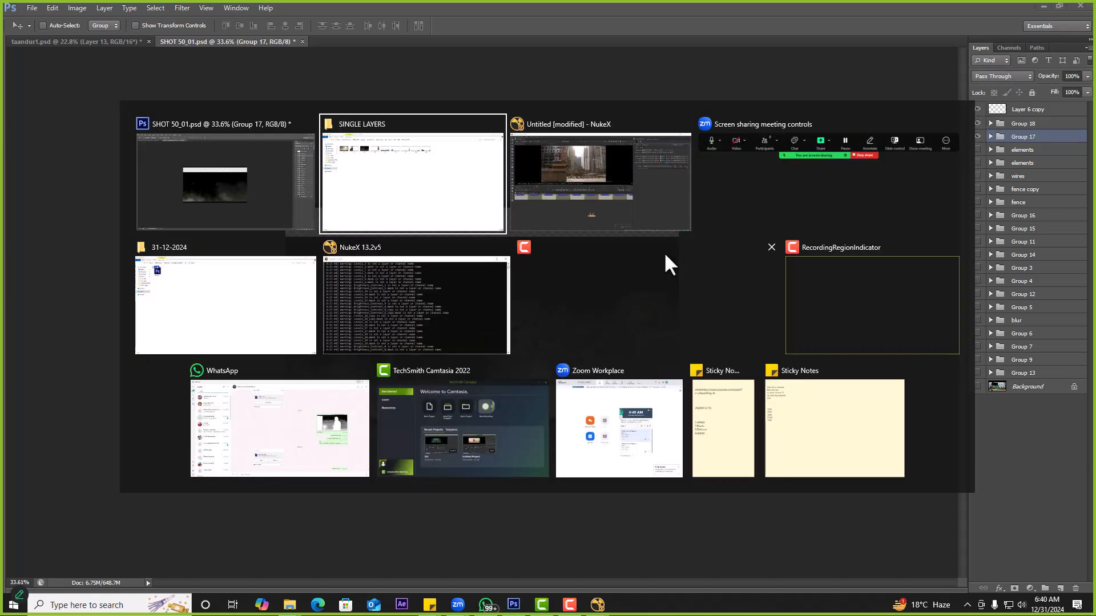
key("Return")
left_click_drag(650, 215, 288, 127)
left_click_drag(650, 215, 33, 64)
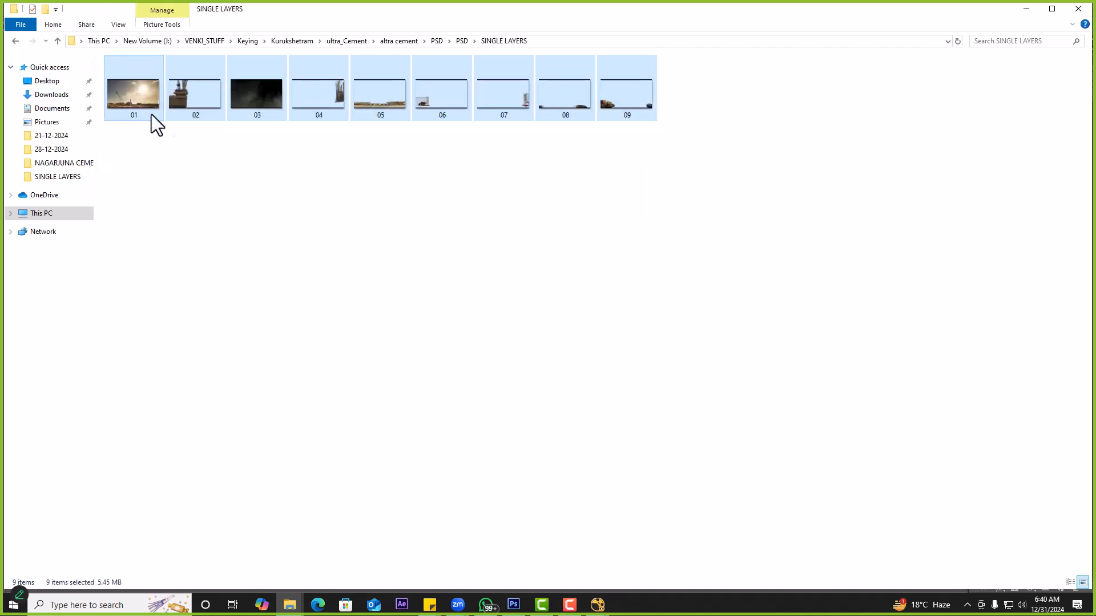
key("super+Tab")
left_click_drag(223, 166, 296, 504)
Line up the imported images in a row, with 01.jpg set apart, and show 01.jpg in the viewer
left_click_drag(269, 434, 451, 529)
key("l")
middle_click_drag(312, 487, 353, 471)
left_click(349, 447)
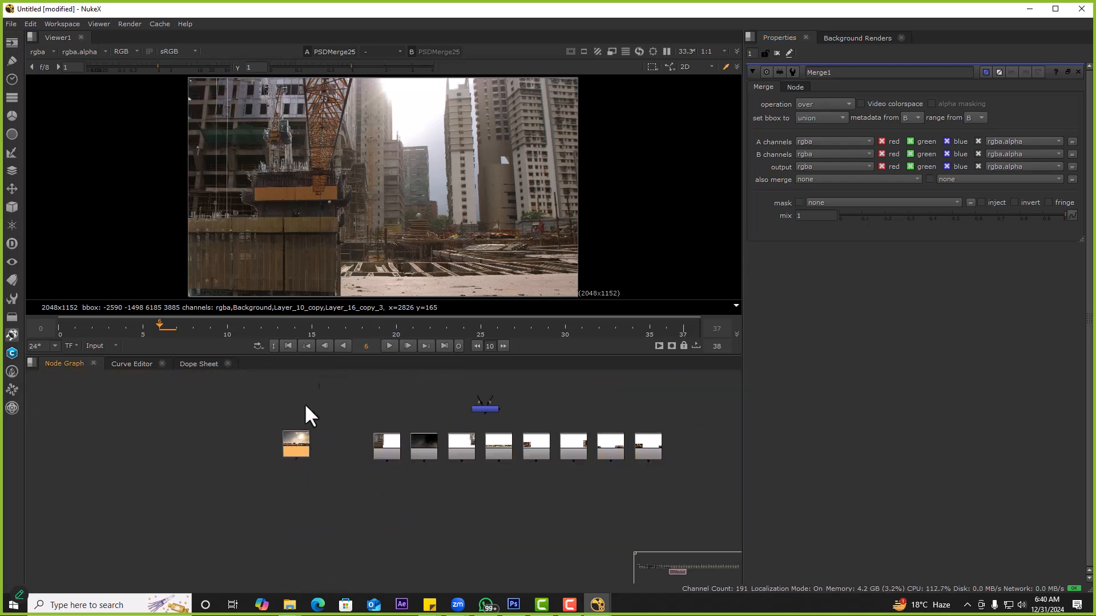
key("1")
scroll(359, 445, "up", 5)
scroll(388, 441, "down", 4)
Add Premult nodes beneath 02.png and 04.png
left_click(408, 432)
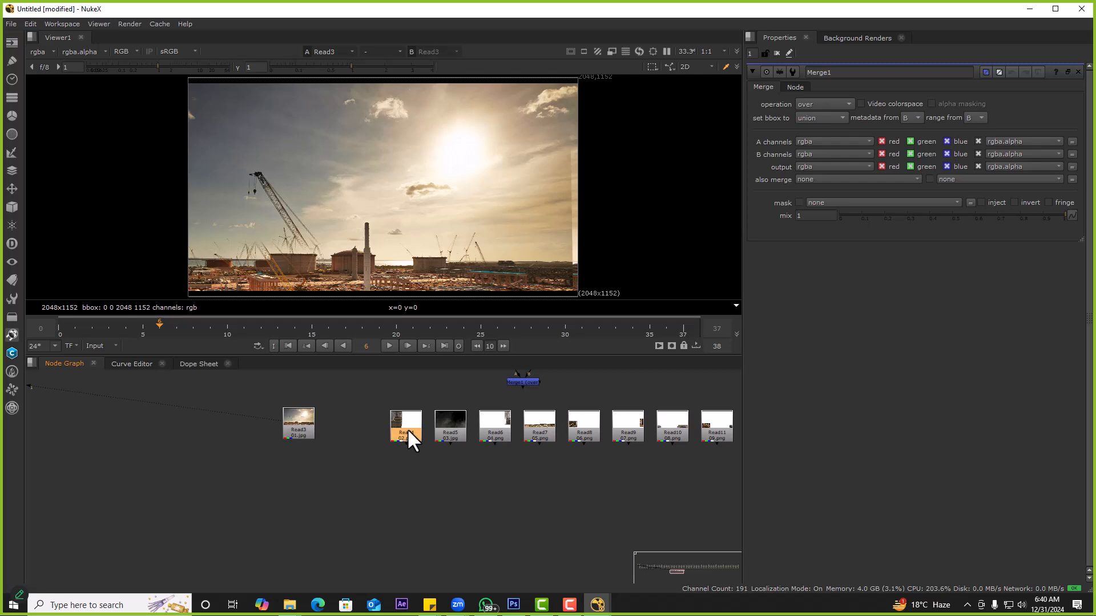
key("Tab")
type("pre")
key("Return")
left_click(496, 433)
key("Tab")
key("Return")
key("Tab")
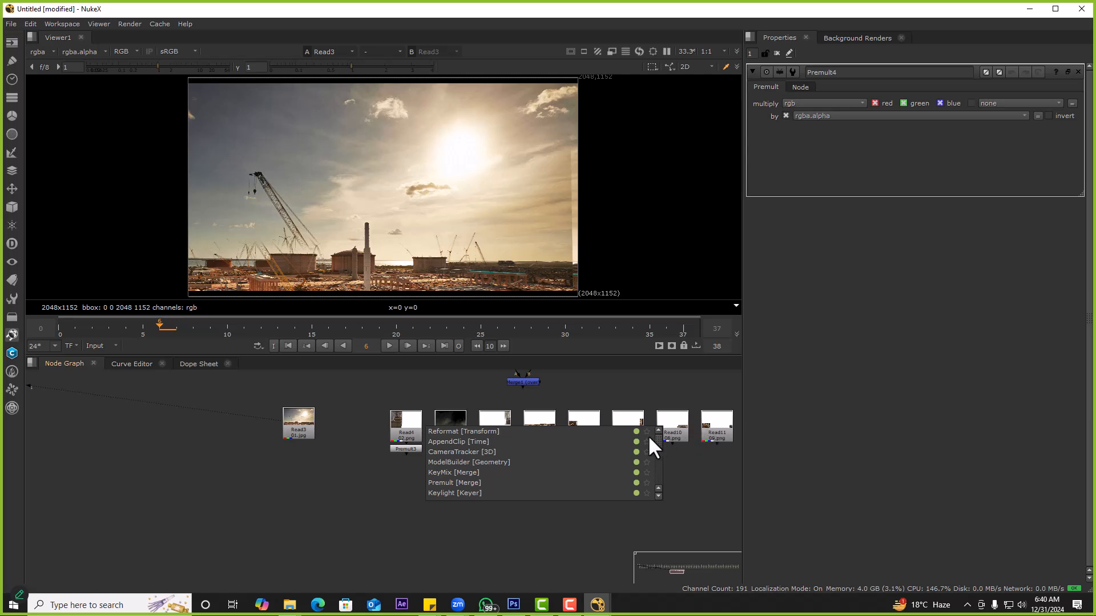
key("Return")
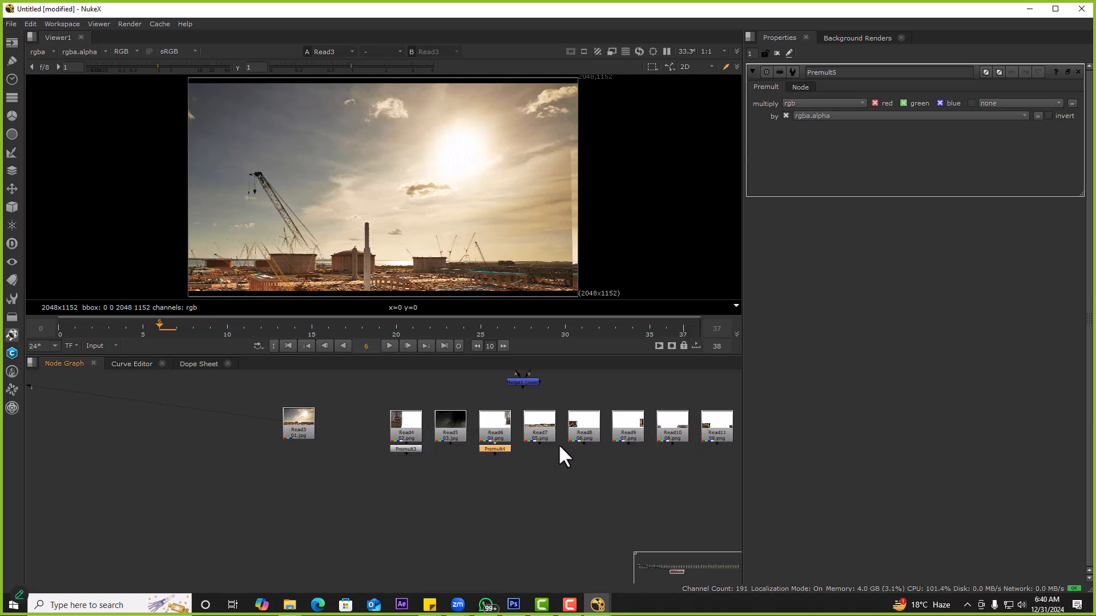
Move the surplus Premult nodes out from beneath 07.png, placing one under 05.png
scroll(534, 454, "down", 3)
scroll(565, 451, "up", 3)
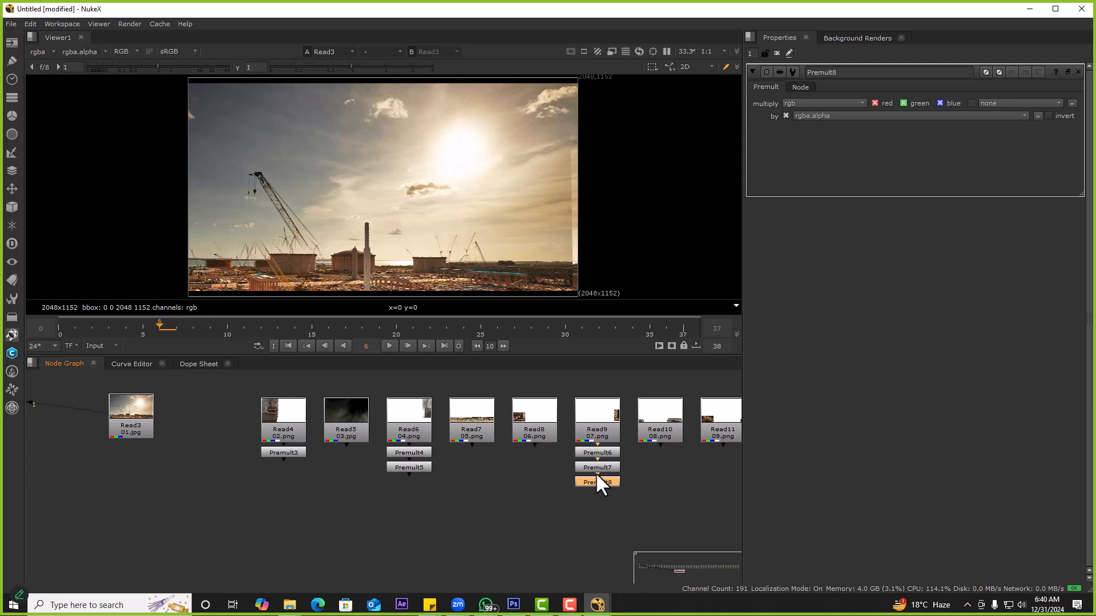
left_click_drag(597, 479, 488, 465)
scroll(605, 466, "down", 10)
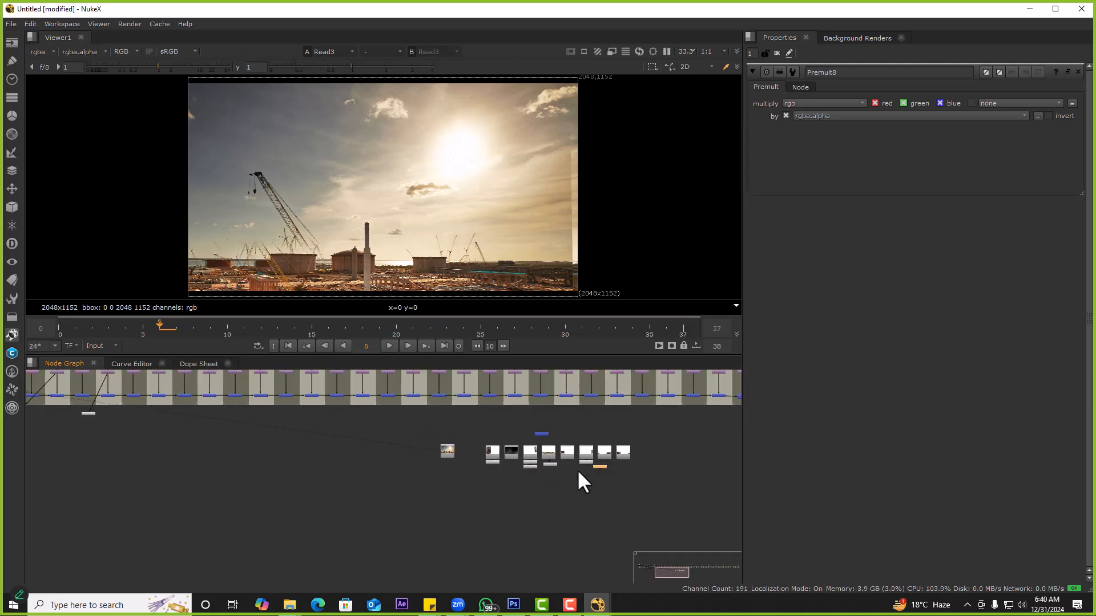
Delete the old PSD layer node tree from the Node Graph, keeping the newly imported images
left_click_drag(500, 447, 713, 460)
key("Delete")
scroll(597, 447, "up", 3)
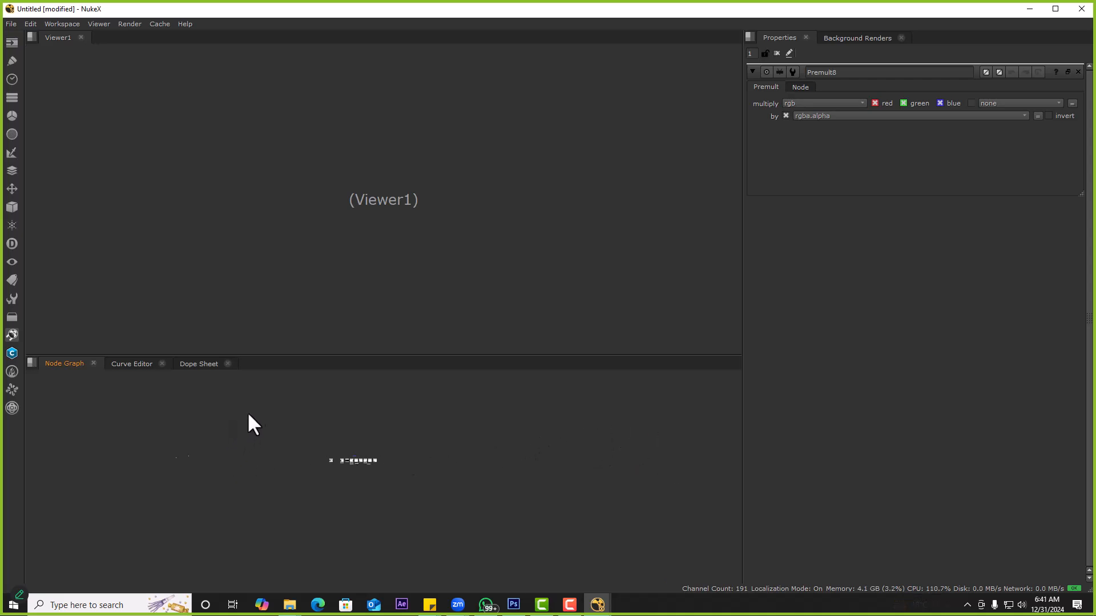
scroll(342, 460, "up", 6)
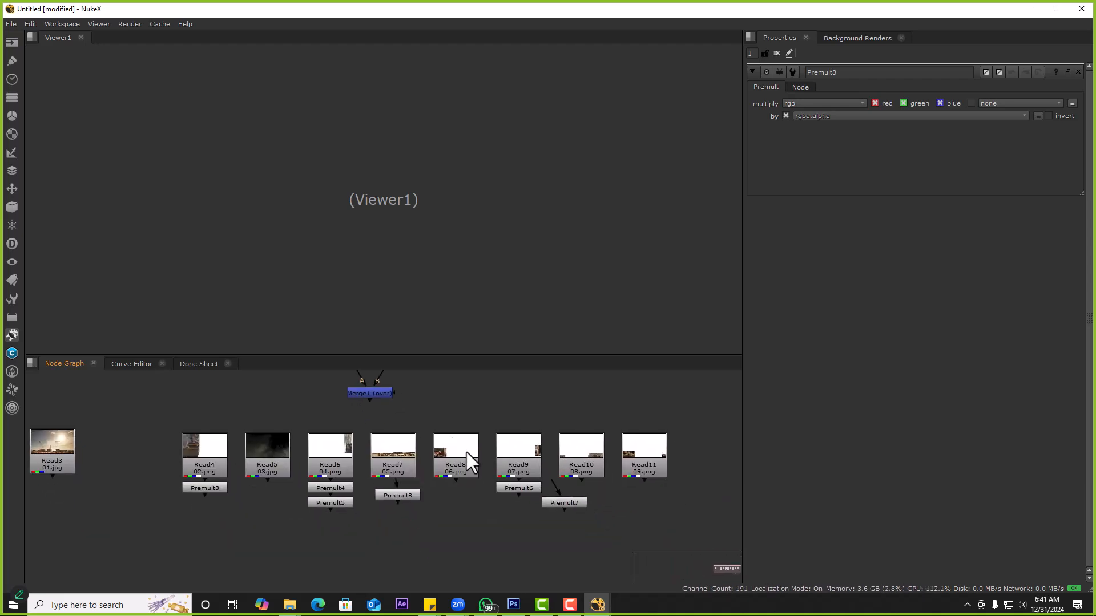
Attach the loose Premult node beneath 08.png
left_click_drag(574, 503, 596, 496)
left_click(629, 467)
left_click(581, 493)
left_click(641, 456)
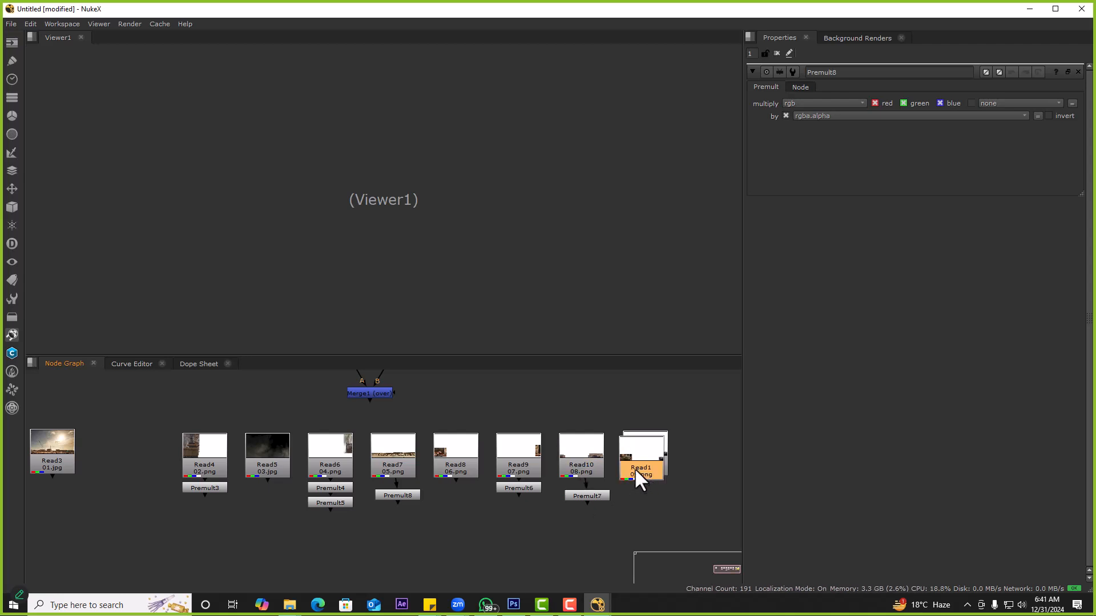
key("ctrl+c")
key("Return")
Copy the Premult node from 08.png and paste it beneath 09.png and 06.png
left_click(594, 495)
key("ctrl+c")
left_click(632, 464)
key("ctrl+v")
middle_click_drag(519, 485, 526, 476)
left_click(474, 454)
key("ctrl+v")
middle_click_drag(428, 491, 478, 471)
Delete the surplus Premult node beneath 04.png and select the 01.jpg node
left_click(383, 473)
key("Delete")
middle_click_drag(338, 482, 488, 461)
left_click(278, 418)
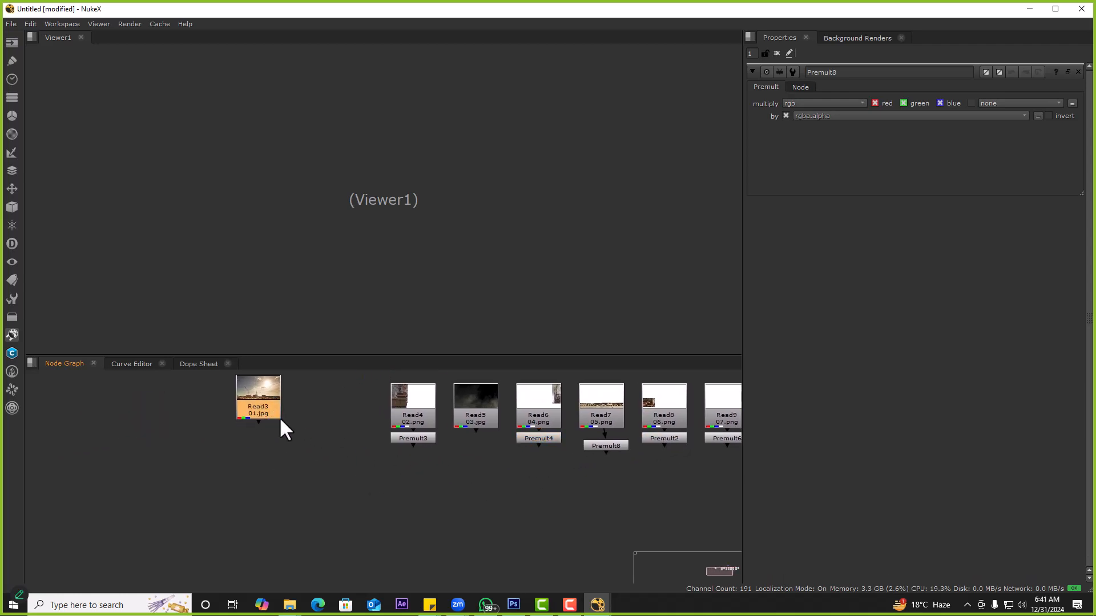
View the 01.jpg background and merge the premultiplied 02.png layer over it, with the viewer node moved lower
key("1")
left_click(303, 412)
left_click_drag(266, 430, 259, 549)
left_click(290, 506)
key("m")
left_click_drag(285, 504, 402, 439)
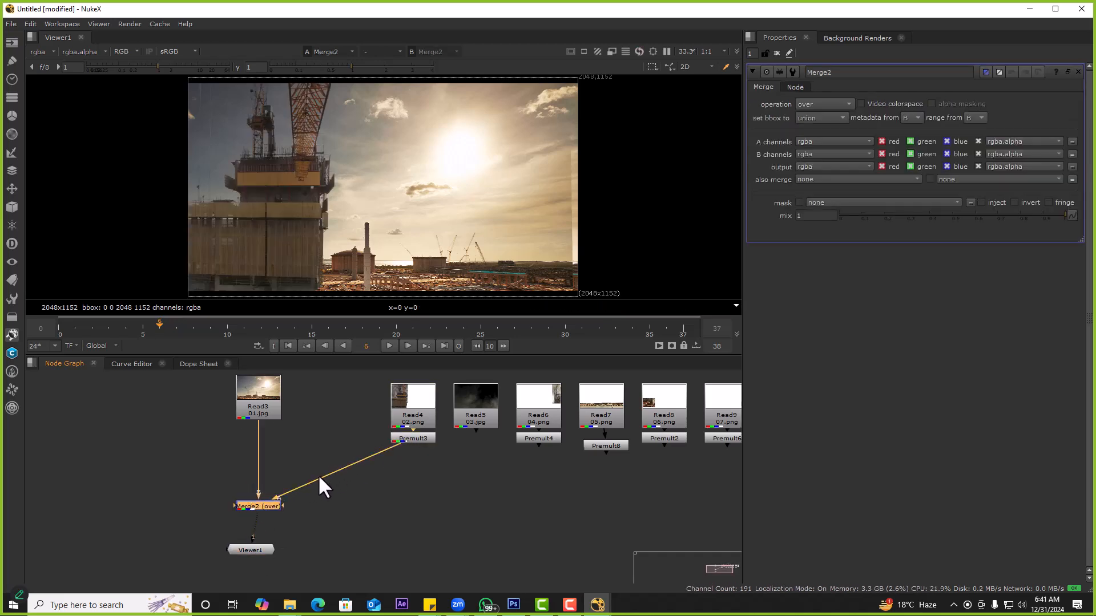
Add a second merge below the first and connect 03.jpg as its foreground layer
middle_click_drag(319, 476, 333, 439)
left_click_drag(270, 516, 284, 559)
scroll(286, 542, "down", 4)
middle_click_drag(290, 534, 299, 488)
left_click_drag(294, 504, 395, 424)
left_click(301, 526)
key("m")
scroll(302, 522, "up", 3)
scroll(347, 464, "down", 1)
middle_click_drag(284, 515, 307, 471)
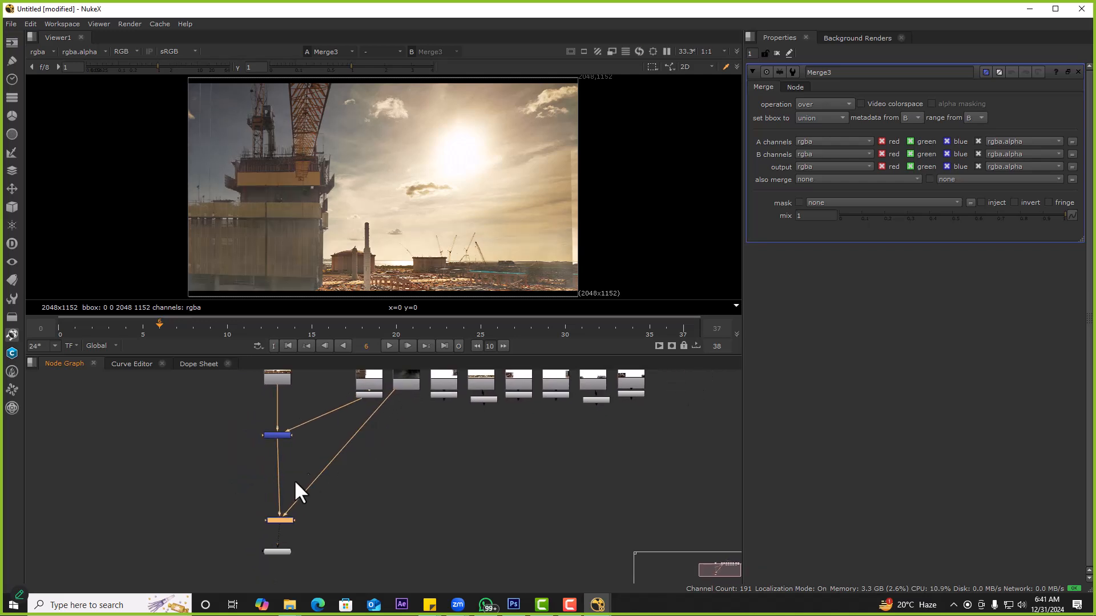
left_click_drag(279, 517, 273, 479)
Add a merge below the 03.jpg merge and connect the premultiplied 04.png layer over the composite
middle_click_drag(357, 501, 368, 481)
left_click(334, 489)
left_click_drag(287, 533, 286, 566)
left_click(315, 524)
key("m")
left_click_drag(314, 525, 422, 423)
middle_click_drag(379, 477, 399, 441)
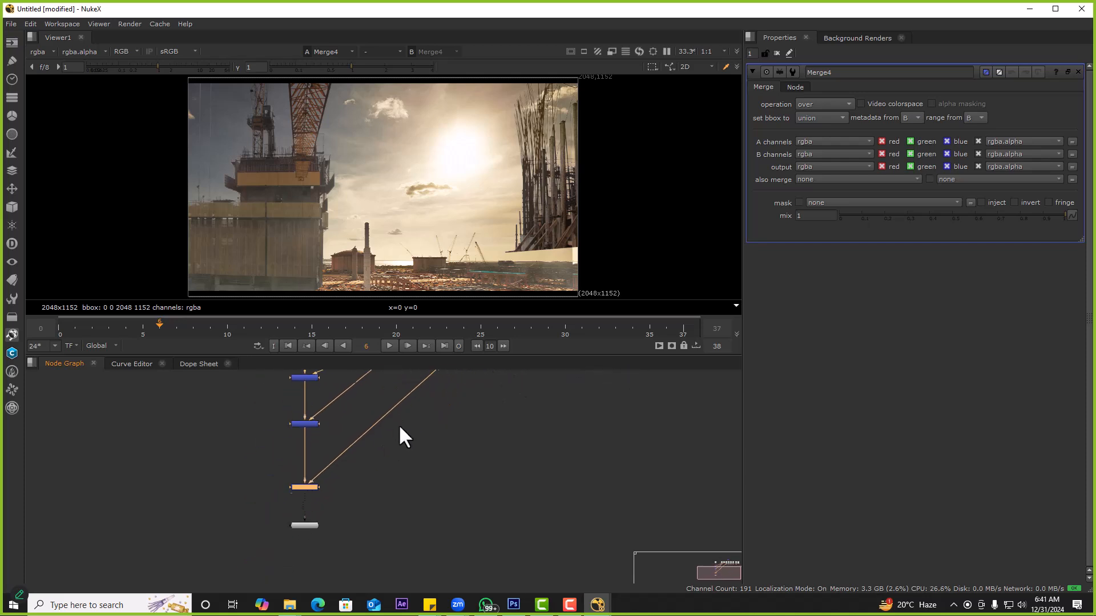
Move 05.png to the other side of the tree and merge its premultiplied layer over the composite
left_click(331, 508)
left_click_drag(306, 525, 204, 516)
left_click(322, 533)
key("m")
scroll(299, 538, "down", 3)
middle_click_drag(323, 511, 328, 470)
left_click(344, 482)
Add a merge beneath the 05.png merge and connect the premultiplied 06.png layer to it
left_click_drag(304, 517, 304, 568)
left_click(328, 527)
key("m")
left_click_drag(327, 528, 450, 379)
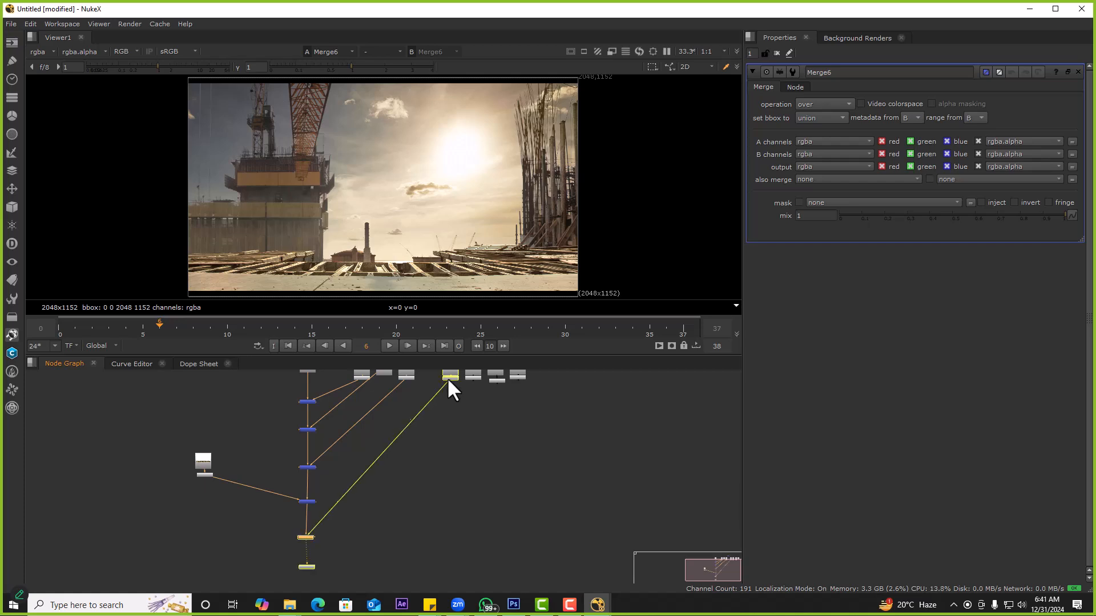
Add a merge at the end of the tree and connect the premultiplied 07.png layer over the composite
scroll(385, 421, "up", 3)
left_click(334, 495)
key("m")
left_click_drag(333, 494, 400, 434)
middle_click_drag(401, 434, 330, 518)
left_click_drag(329, 518, 441, 411)
middle_click_drag(441, 411, 385, 496)
left_click_drag(384, 495, 462, 381)
middle_click_drag(462, 382, 398, 490)
left_click_drag(398, 490, 394, 473)
Add another merge below the 07.png merge and connect the premultiplied 08.png layer to it
scroll(319, 539, "down", 3)
middle_click_drag(311, 547, 342, 468)
scroll(336, 494, "up", 3)
scroll(314, 511, "up", 2)
left_click_drag(308, 476, 407, 437)
left_click(328, 516)
key("m")
scroll(302, 507, "down", 3)
middle_click_drag(406, 437, 289, 551)
left_click_drag(289, 551, 399, 396)
Add a final layer merge and connect the premultiplied 09.png over the composite
middle_click_drag(297, 551, 365, 419)
scroll(273, 478, "up", 3)
left_click_drag(244, 517, 392, 444)
left_click(265, 534)
key("m")
scroll(241, 533, "down", 3)
middle_click_drag(392, 444, 268, 547)
left_click_drag(269, 547, 433, 375)
middle_click_drag(433, 375, 346, 522)
left_click_drag(346, 522, 282, 502)
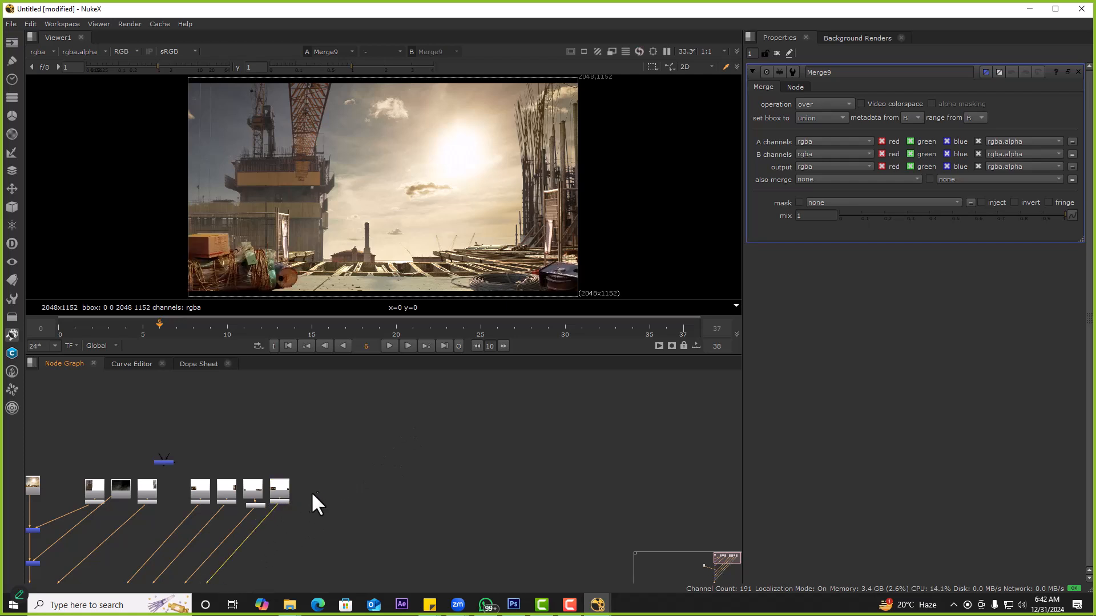
middle_click_drag(316, 488, 321, 475)
scroll(354, 273, "down", 1)
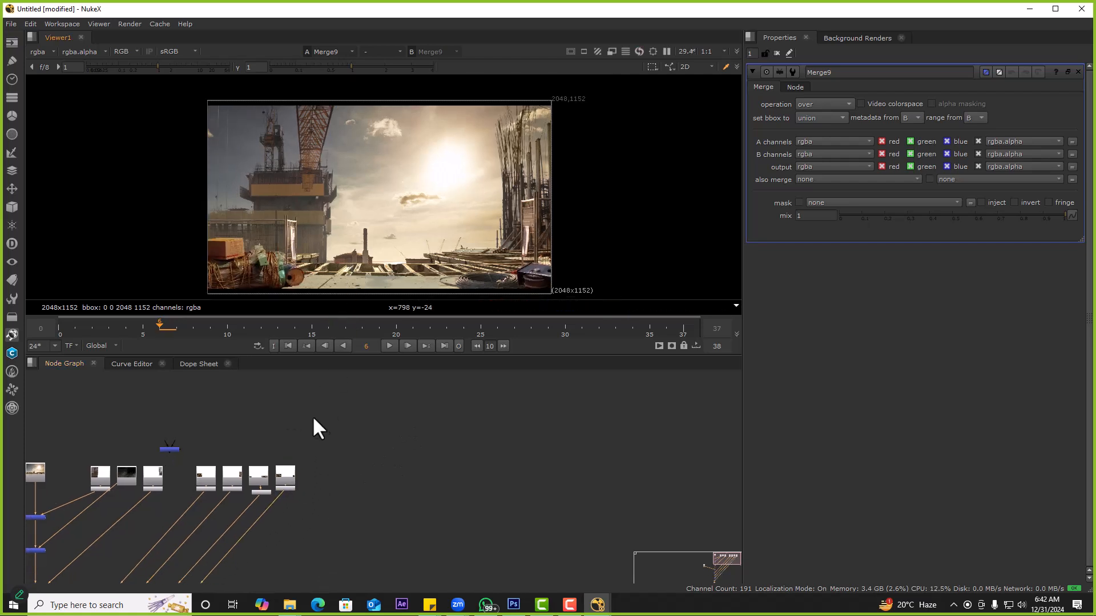
scroll(308, 434, "down", 5)
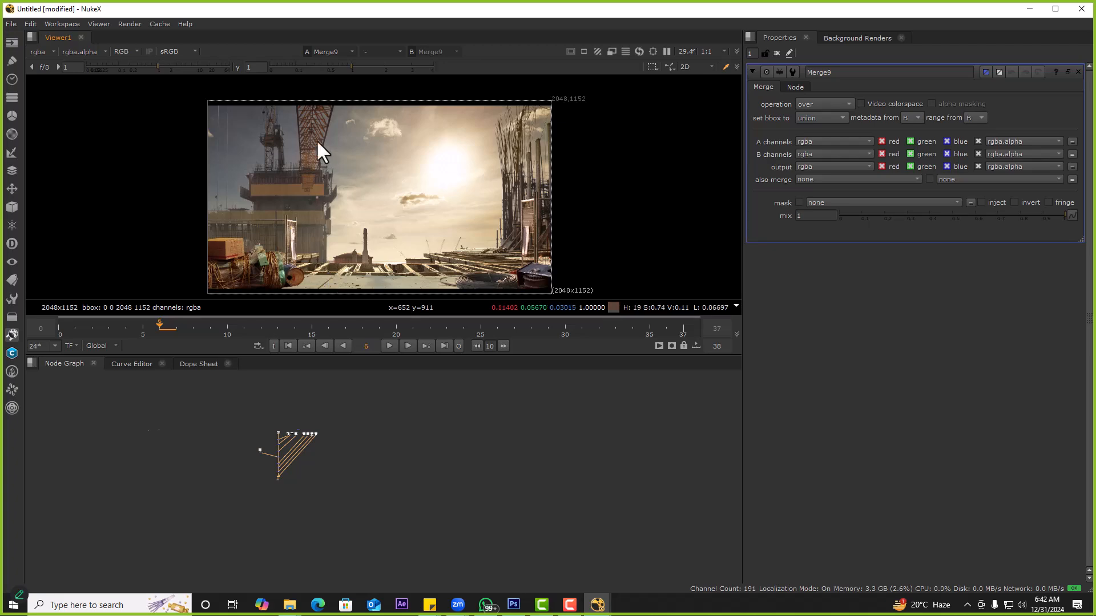
Import 03.jpg again from the SINGLE LAYERS folder into the node graph
key("alt+Tab")
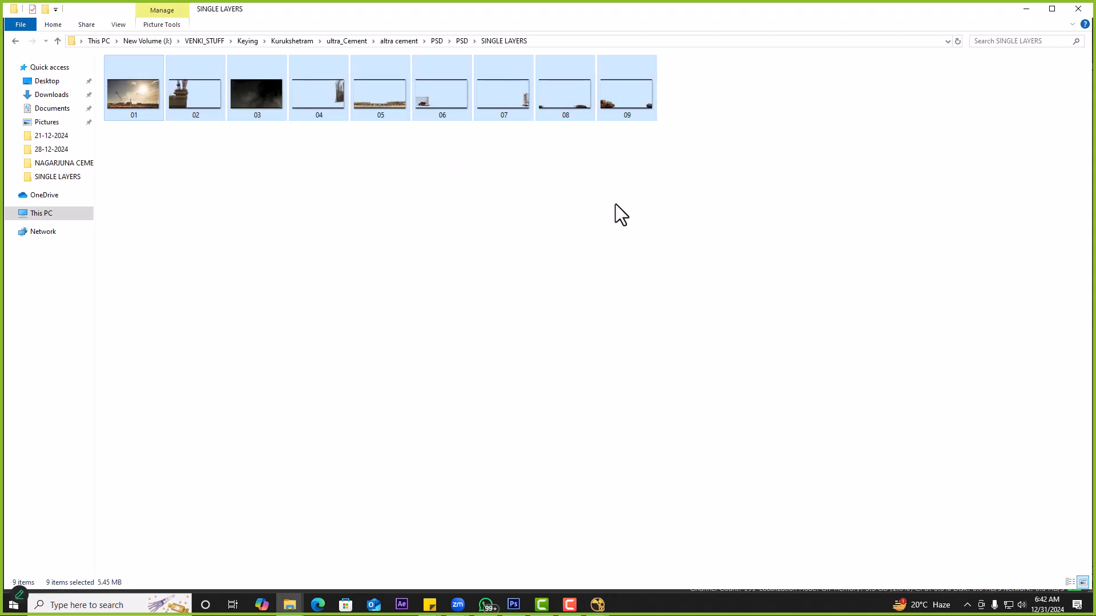
left_click(281, 144)
left_click_drag(257, 94, 306, 474)
key("alt+Tab")
scroll(307, 474, "up", 6)
Merge the newly imported 03.jpg over the composite, between the 09.png merge and the viewer
mouse_move(368, 403)
left_mouse_down()
mouse_move(368, 443)
mouse_move(359, 427)
mouse_move(376, 392)
left_mouse_up()
left_click_drag(363, 443, 368, 506)
left_click(399, 451)
key("m")
left_click_drag(393, 451, 654, 415)
Toggle the last merge to compare the composite with and without 03.jpg, and examine the floor area closely
scroll(368, 450, "down", 3)
left_click(358, 439)
left_click_drag(328, 428, 388, 463)
key("d")
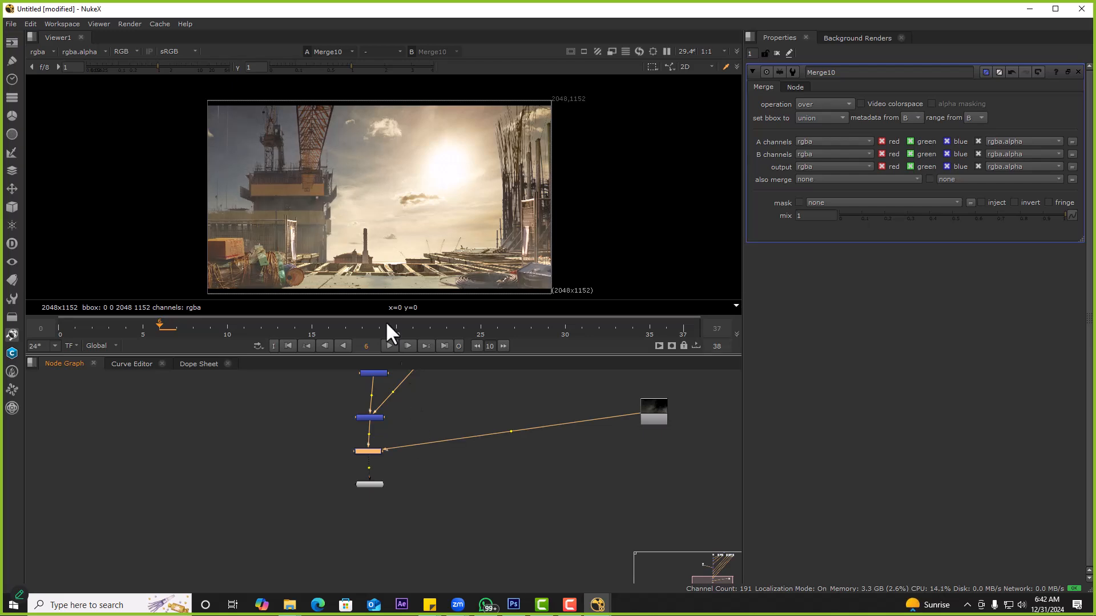
scroll(378, 269, "up", 1)
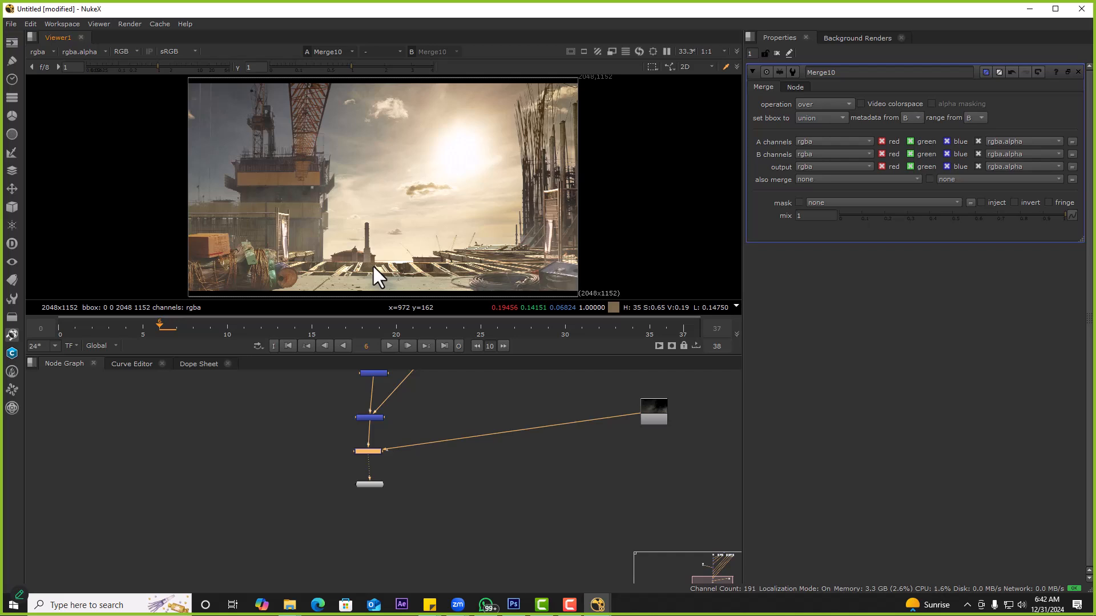
scroll(399, 272, "up", 8)
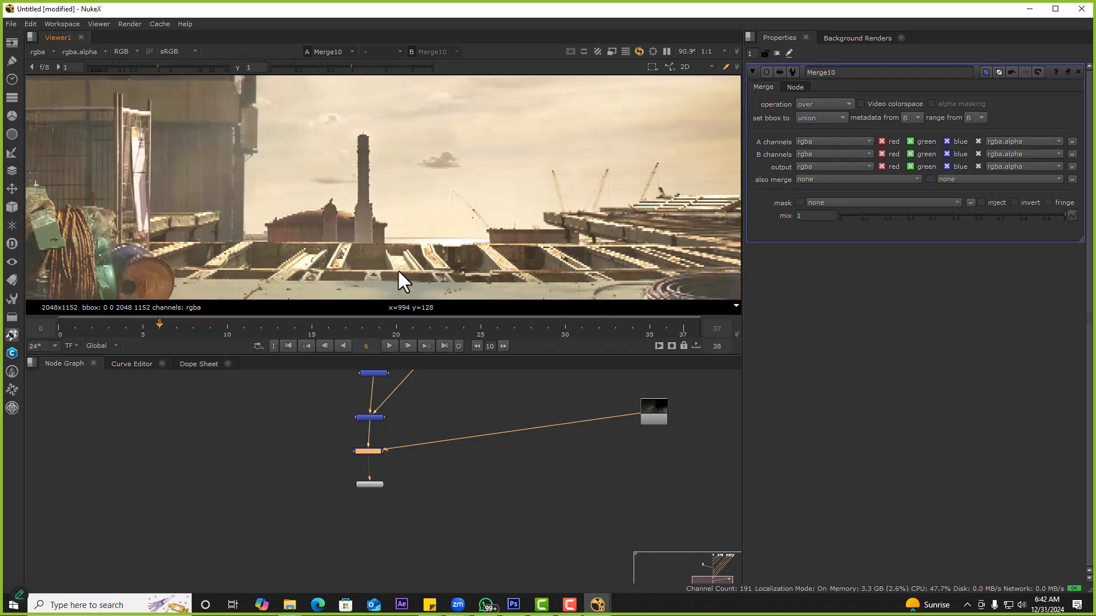
scroll(406, 442, "down", 5)
scroll(423, 448, "up", 5)
scroll(431, 428, "down", 6)
scroll(320, 419, "up", 8)
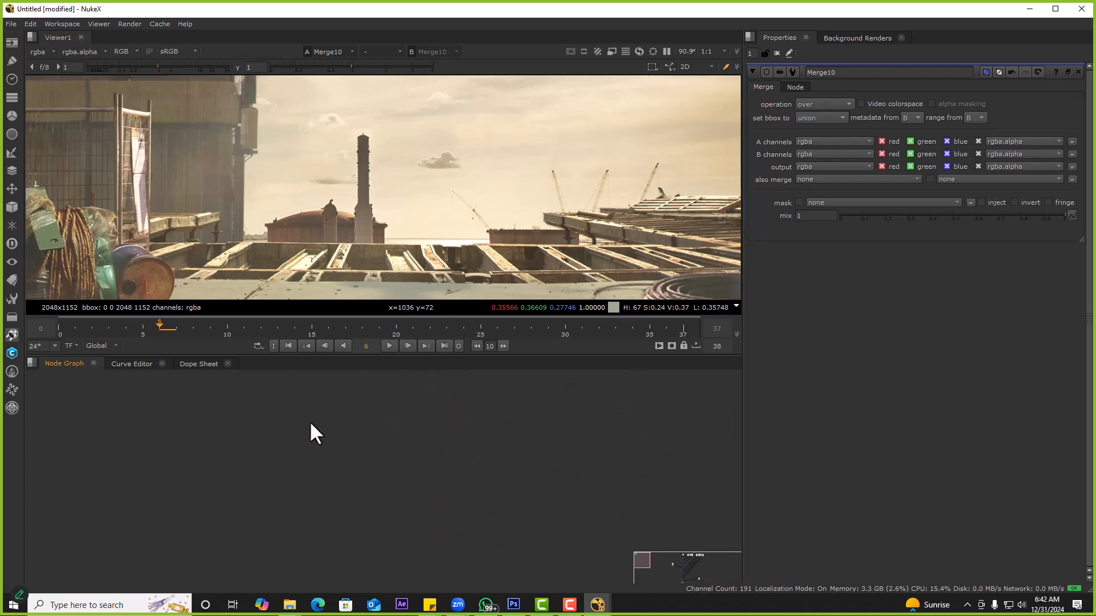
Switch to Photoshop, make the hidden layer groups of SHOT 50_01.psd visible, and examine the floor under the actor
key("alt+Tab")
key("alt+Tab")
key("alt+Tab")
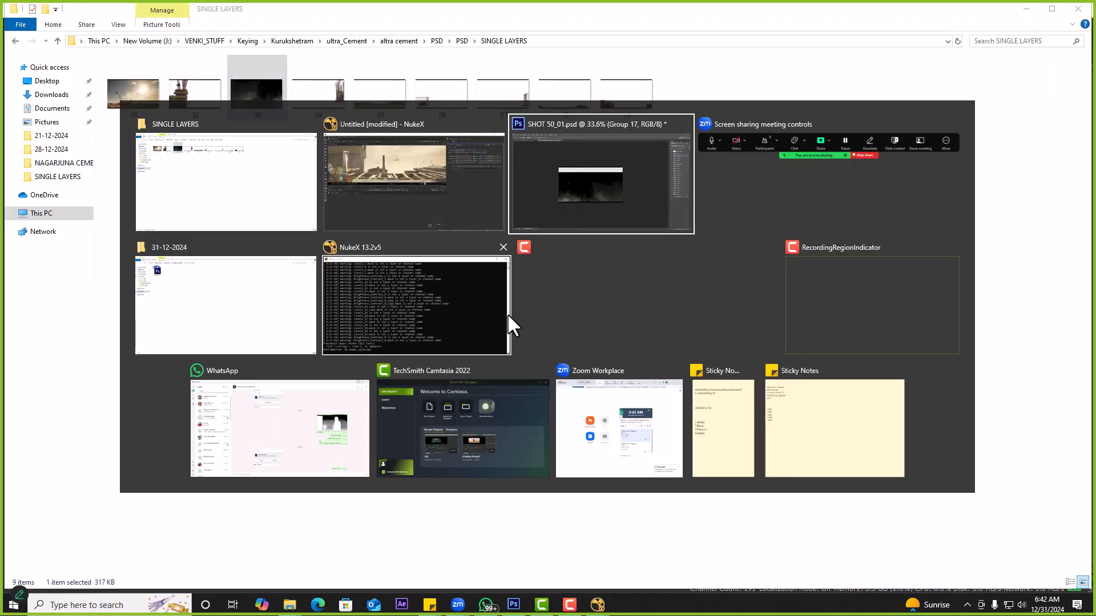
left_click_drag(978, 150, 977, 313)
left_click_drag(506, 443, 542, 481, "ctrl")
left_click_drag(480, 531, 485, 332)
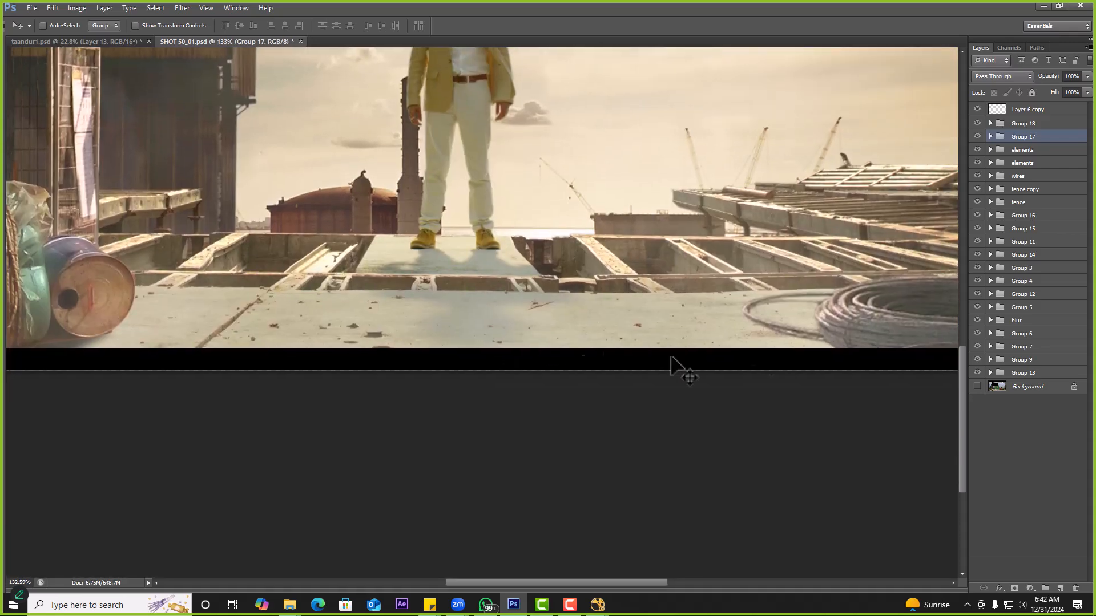
Toggle Group 9 and Group 11, and hide the layers from Layer 6 copy through Group 15, to check the floor elements
left_click(978, 359)
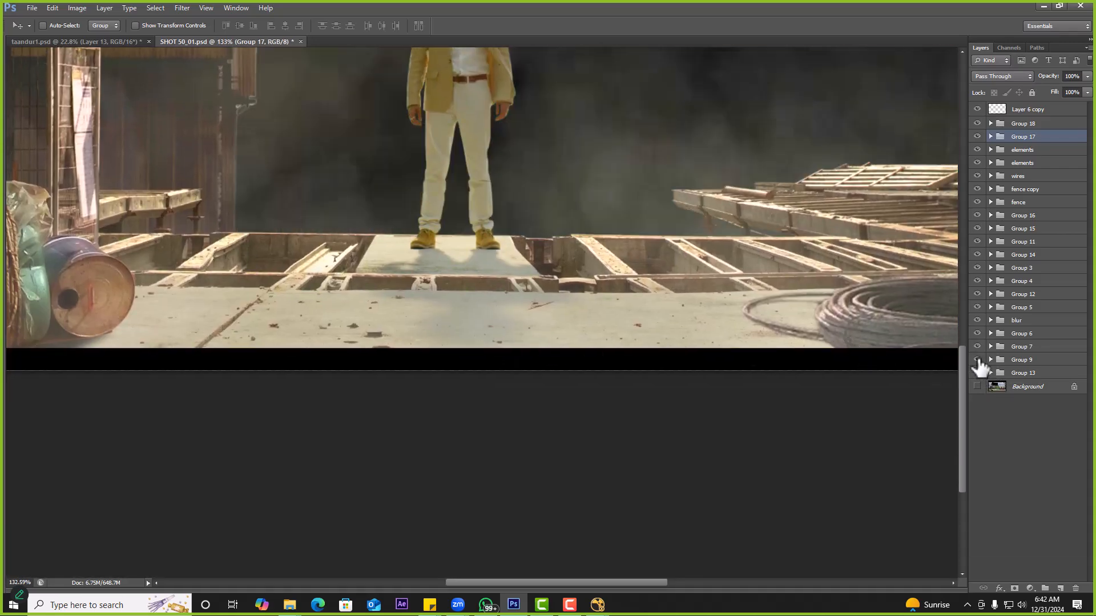
left_click(978, 359)
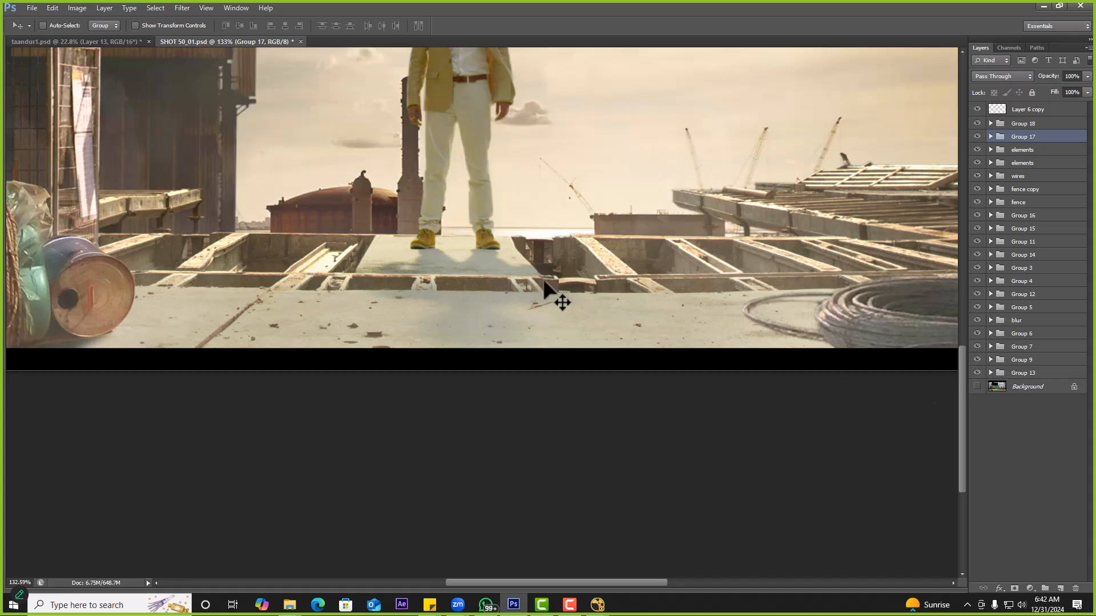
left_click_drag(977, 109, 978, 228)
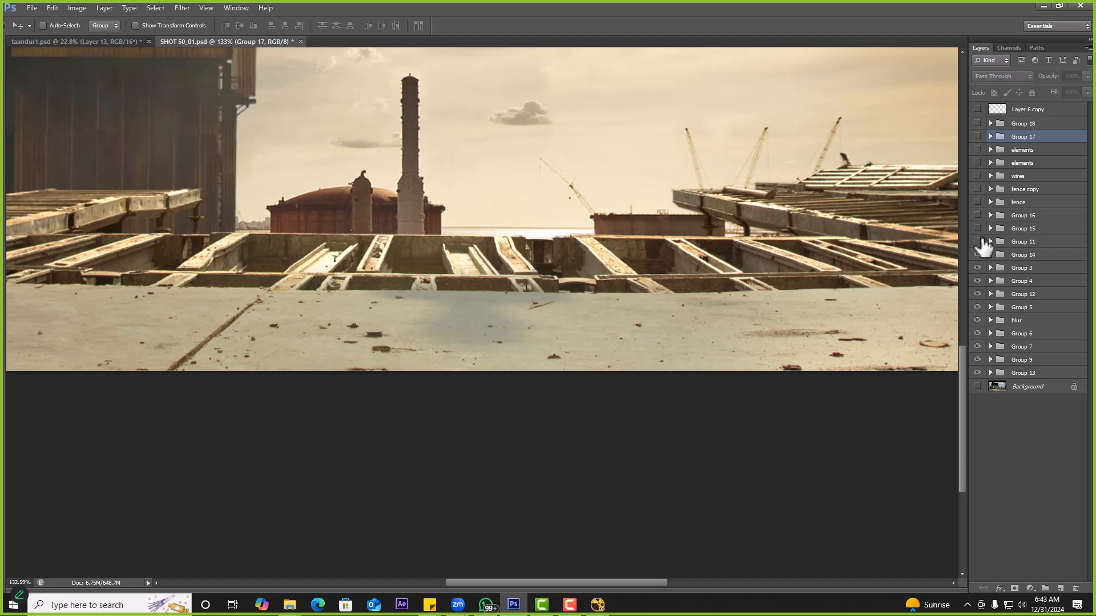
left_click(978, 242)
left_click(980, 242)
left_click(979, 242)
Switch to File Explorer, browse to the altra cement folder and bring its SHOT 50 footage into Nuke's node graph
key("alt+Tab")
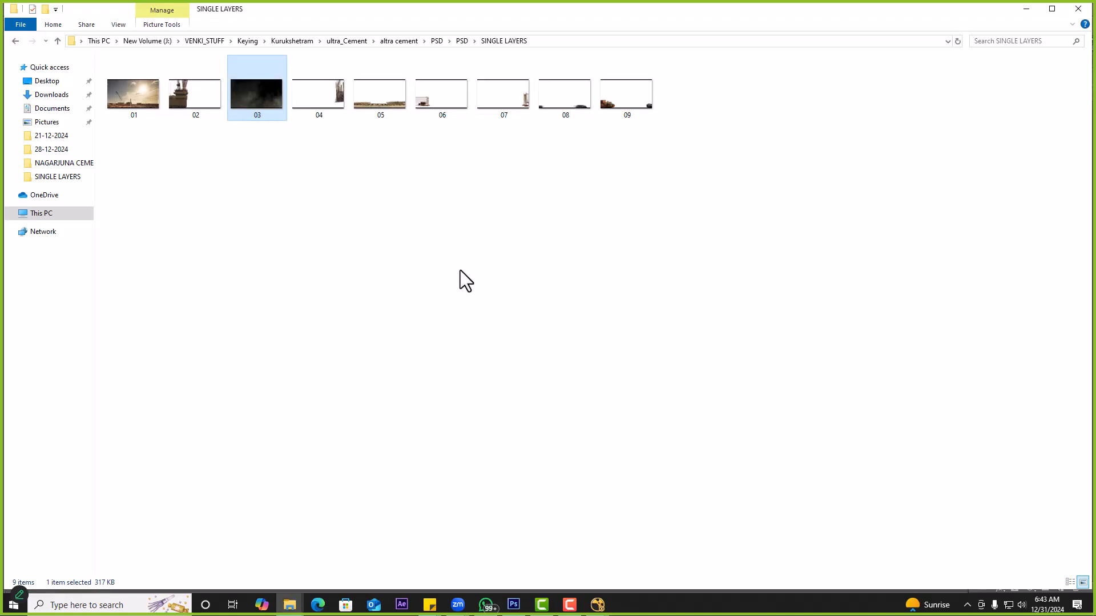
left_click(462, 41)
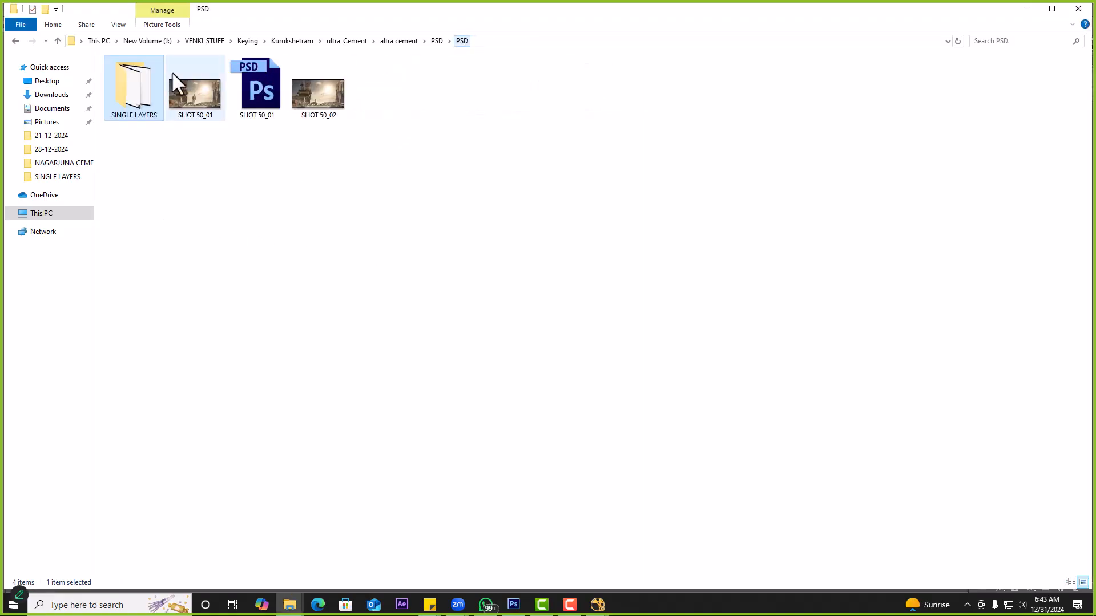
left_click(435, 39)
left_click(388, 42)
left_click(183, 154)
key("alt+Tab")
left_click_drag(128, 87, 383, 471)
key("alt+Tab")
Place the SHOT 50 NEW .tga sequence beside the last merge and view the green-screen plate around the actor's feet
key("Tab")
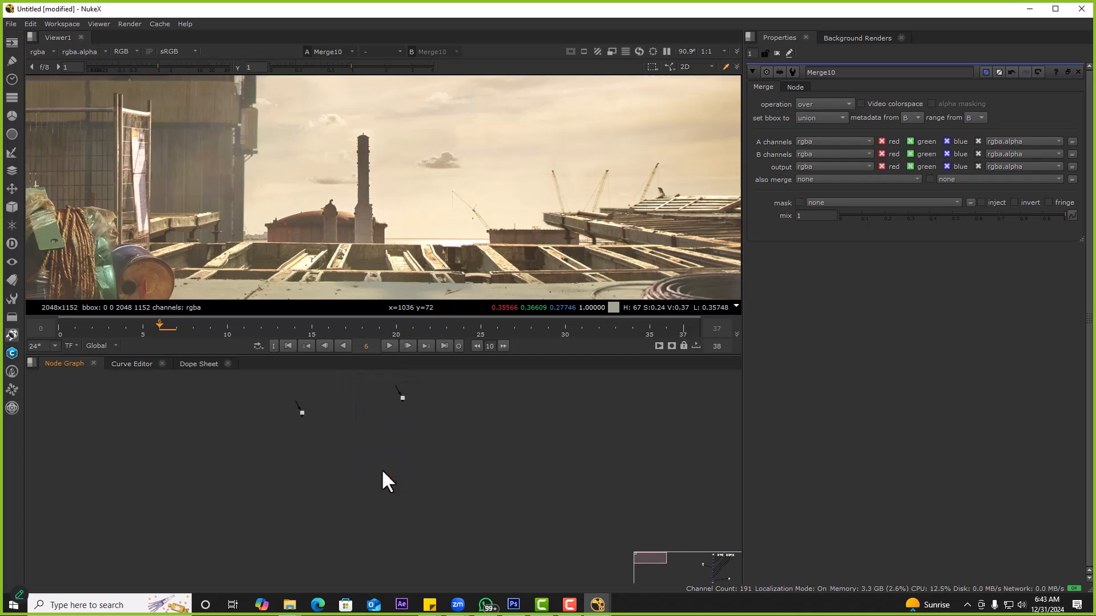
key("alt+Tab")
key("alt+Tab")
key("Tab")
key("Return")
key("Return")
key("alt+Tab")
key("alt+Tab")
key("f")
middle_click_drag(502, 487, 416, 410)
scroll(436, 479, "up", 3)
key("1")
scroll(353, 251, "up", 3)
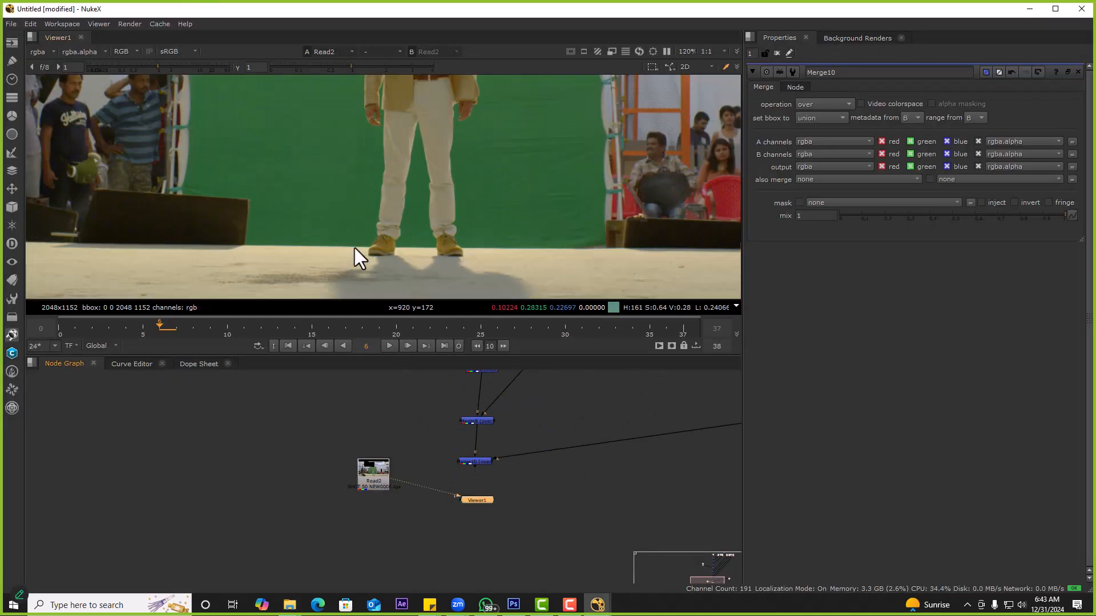
Move the viewer node lower and compare the SHOT 50 plate with the last merge's composite
middle_click_drag(478, 524, 484, 462)
left_click_drag(482, 438, 437, 528)
left_click(423, 473)
double_click(338, 406)
key("1")
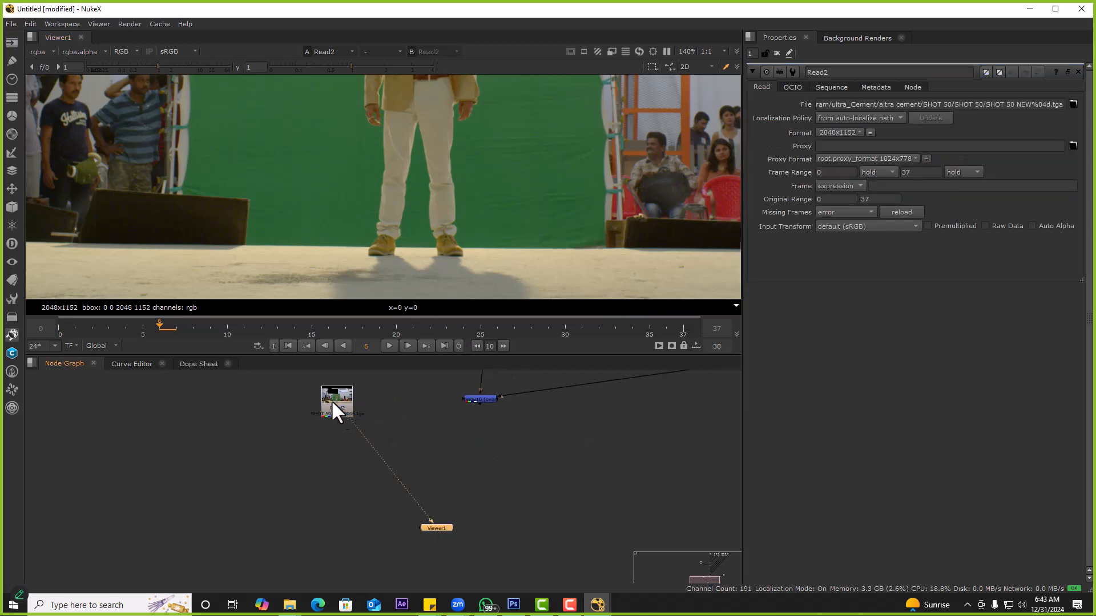
key("f")
left_click(480, 400)
key("1")
scroll(410, 275, "up", 2)
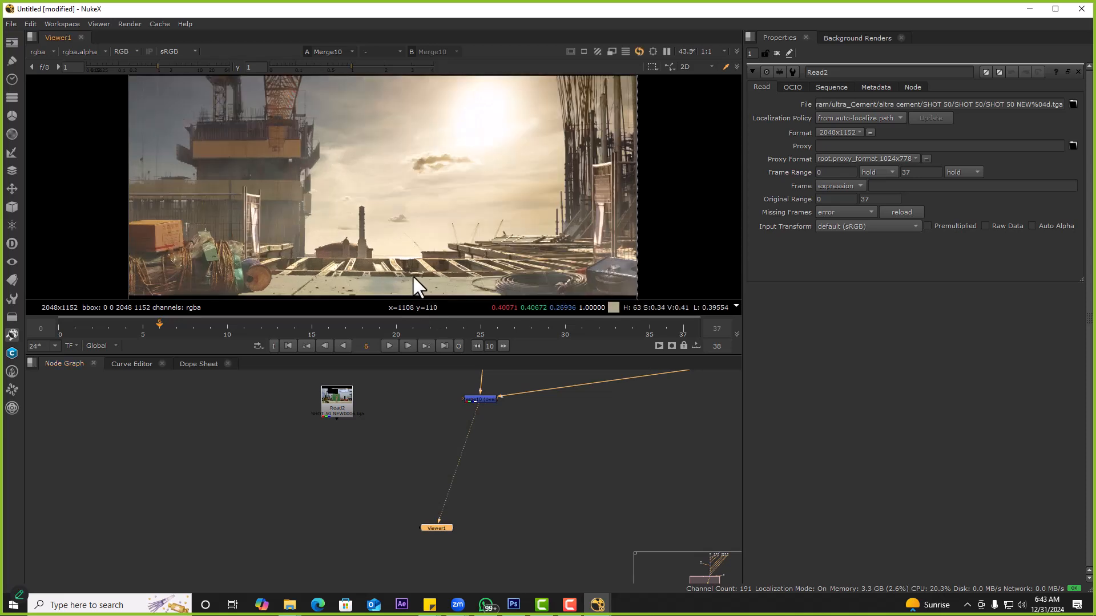
scroll(432, 251, "down", 3)
Open the Project Settings and set the full size format to 2048x1152
left_click(434, 383)
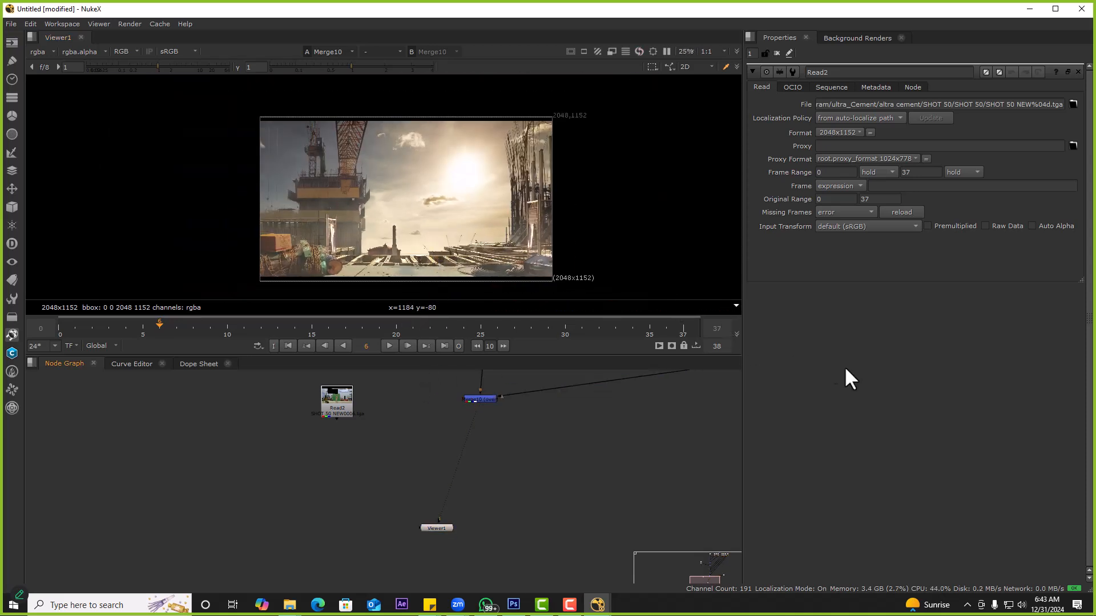
key("s")
left_click(874, 438)
left_click(935, 563)
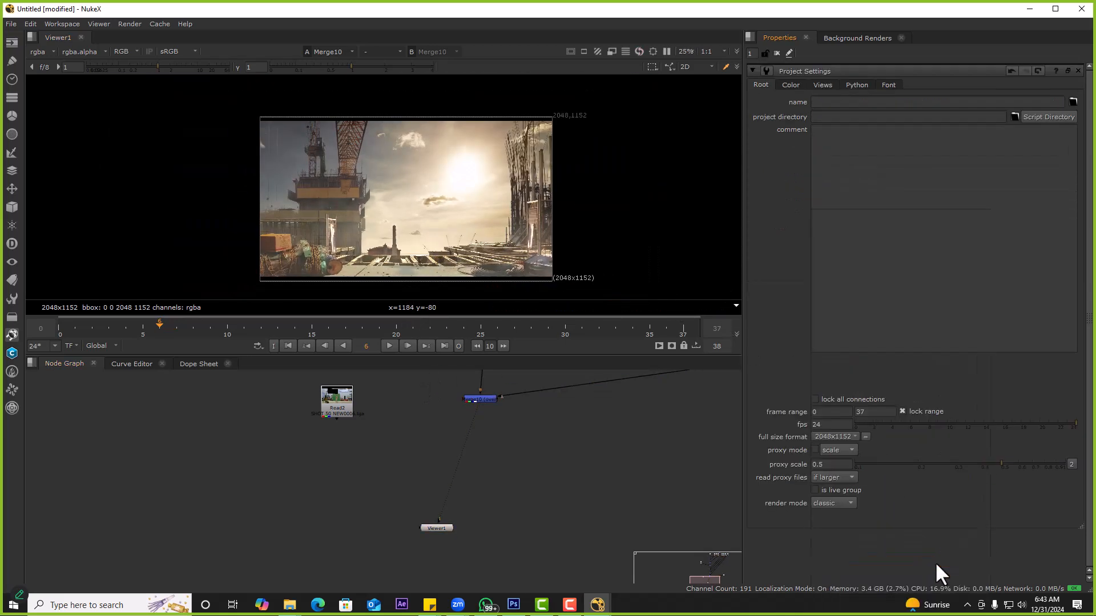
View the SHOT 50 green-screen plate and add a Keylight node after it
left_click(340, 399)
key("1")
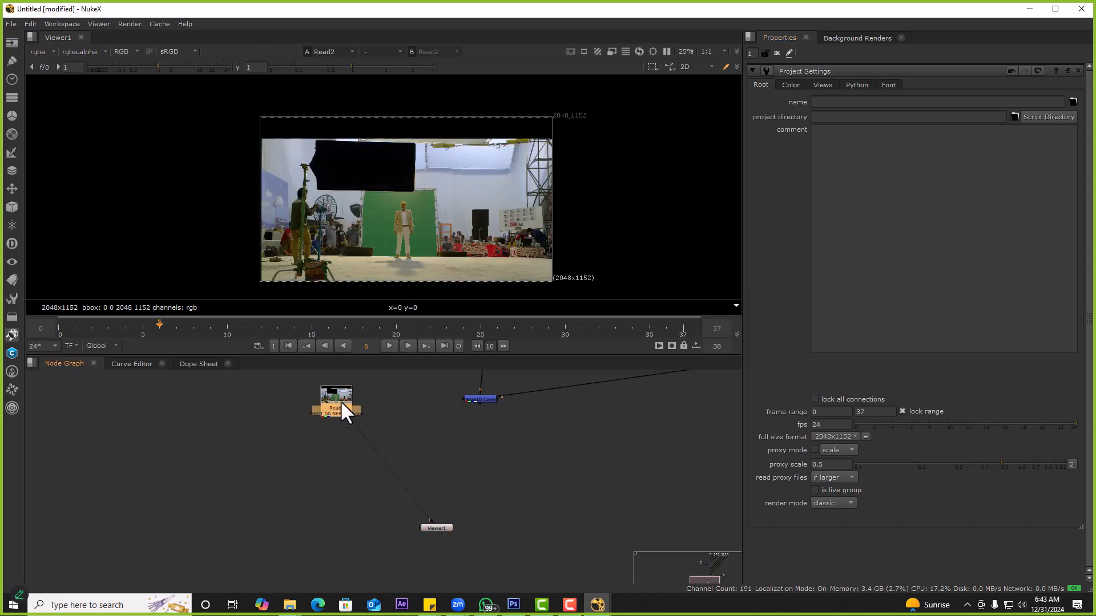
double_click(341, 401)
key("Tab")
type("keyli")
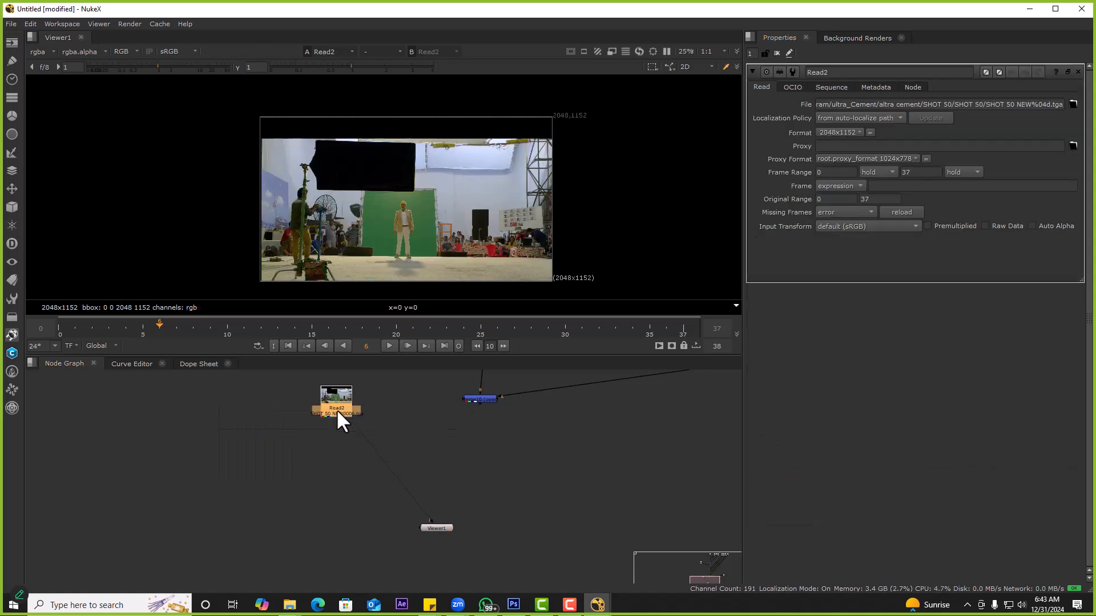
key("Return")
scroll(338, 409, "up", 3)
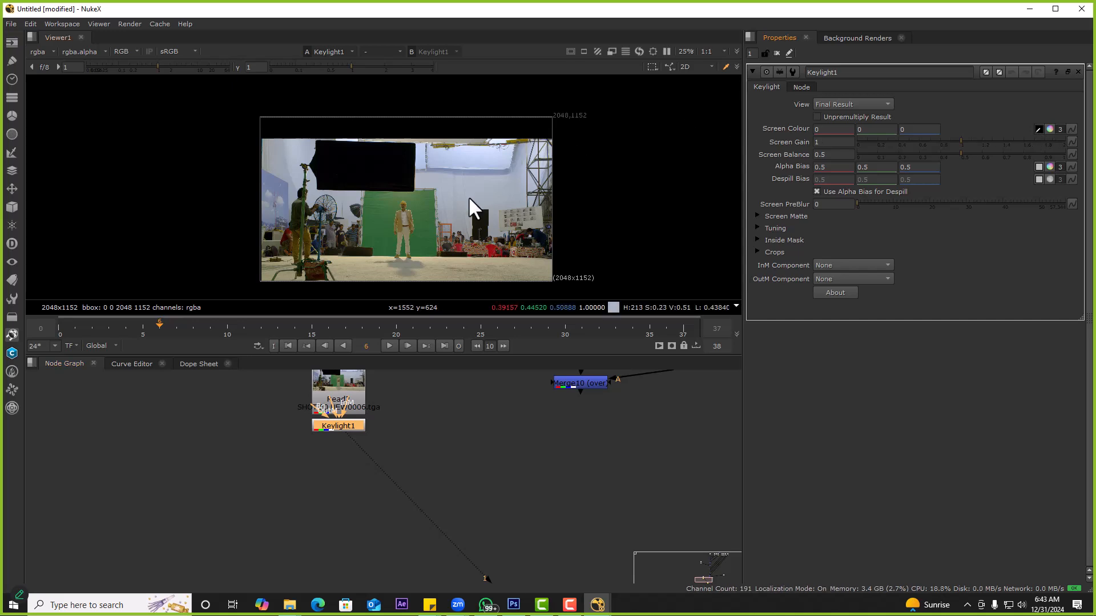
Sample a small area of the green screen beside the actor as the Keylight screen colour and display the alpha
scroll(482, 205, "up", 5)
left_click_drag(367, 183, 377, 206, "ctrl+shift")
key("a")
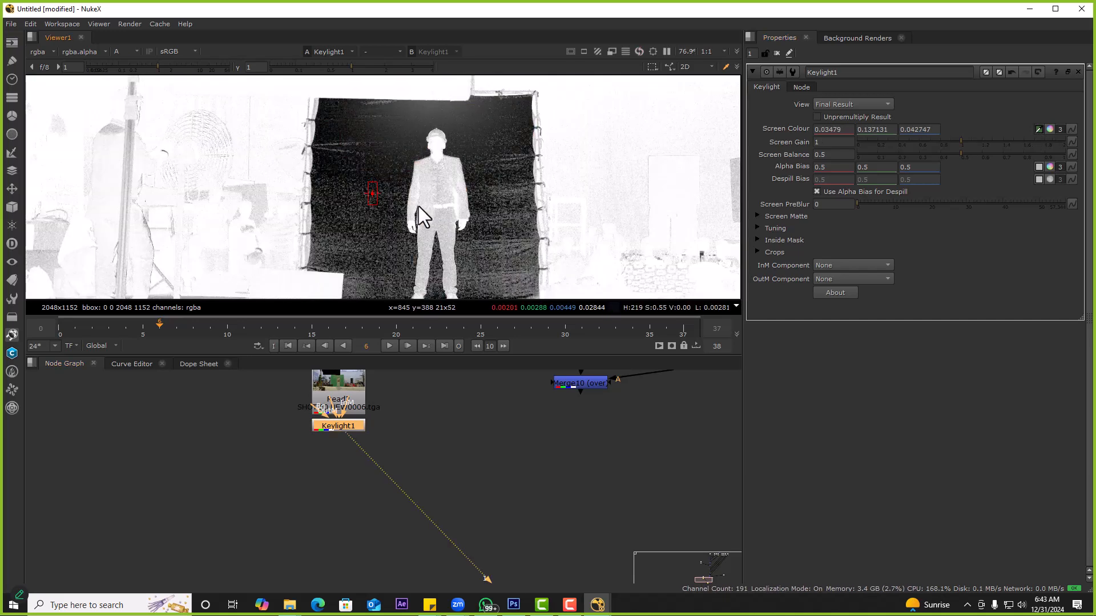
Move the Keylight node down and insert a Reduce Noise node between the SHOT 50 footage and Keylight
left_click_drag(335, 430, 336, 494)
left_click(350, 403)
key("Tab")
type("redu")
key("Down")
key("Return")
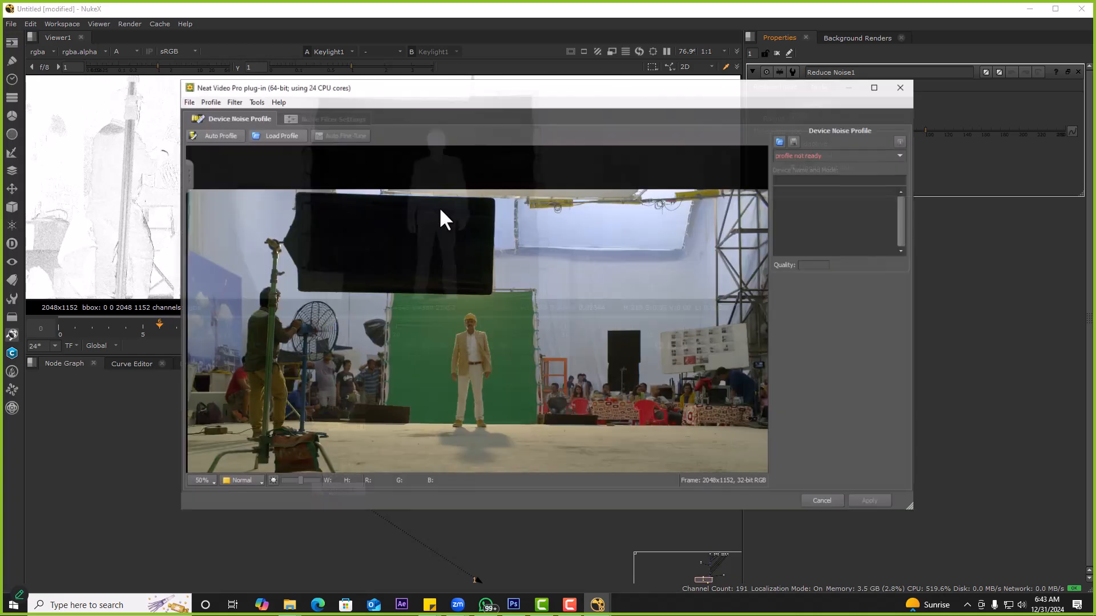
Build an automatic noise profile from the small selected area and apply the noise reduction
left_click(219, 135)
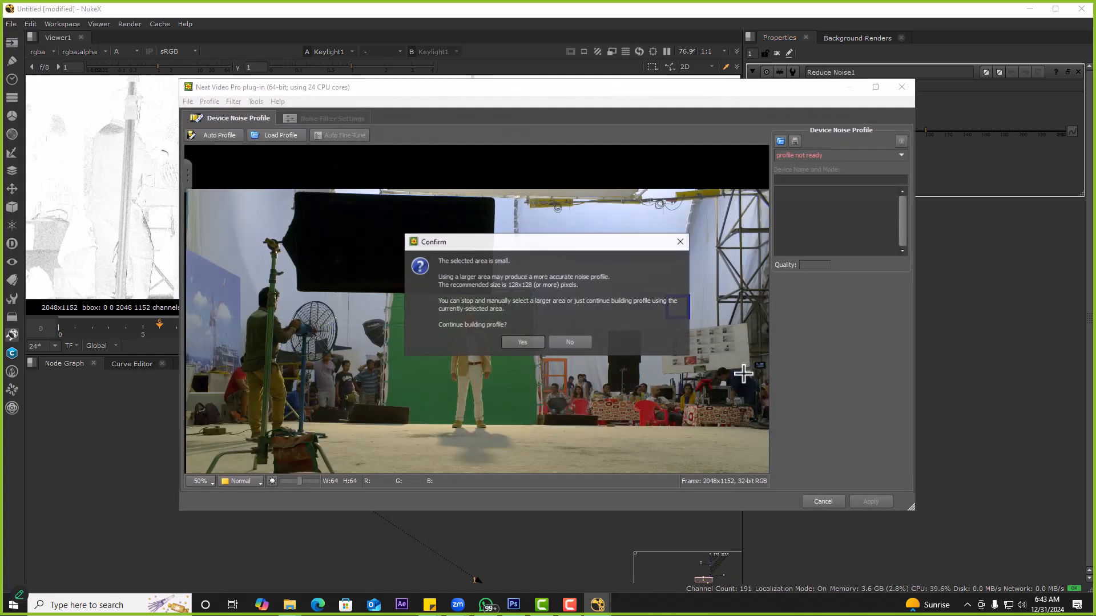
left_click(523, 342)
left_click(870, 502)
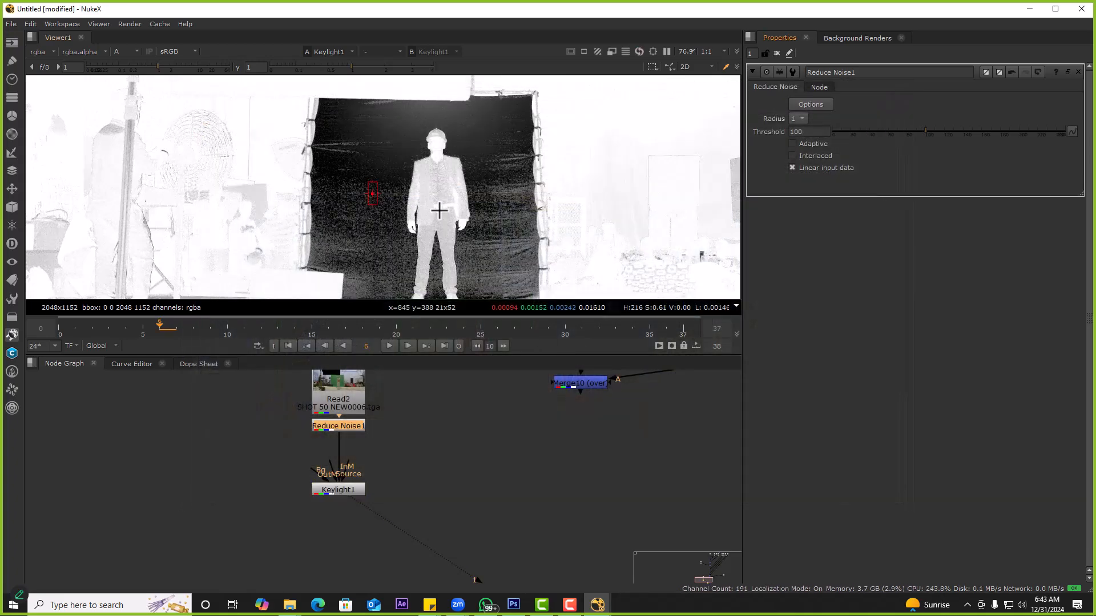
Bypass Keylight, resample its screen colour from a larger green area beside the actor's other side, then re-enable it and display the alpha
scroll(437, 216, "up", 2)
left_click(343, 488)
key("d")
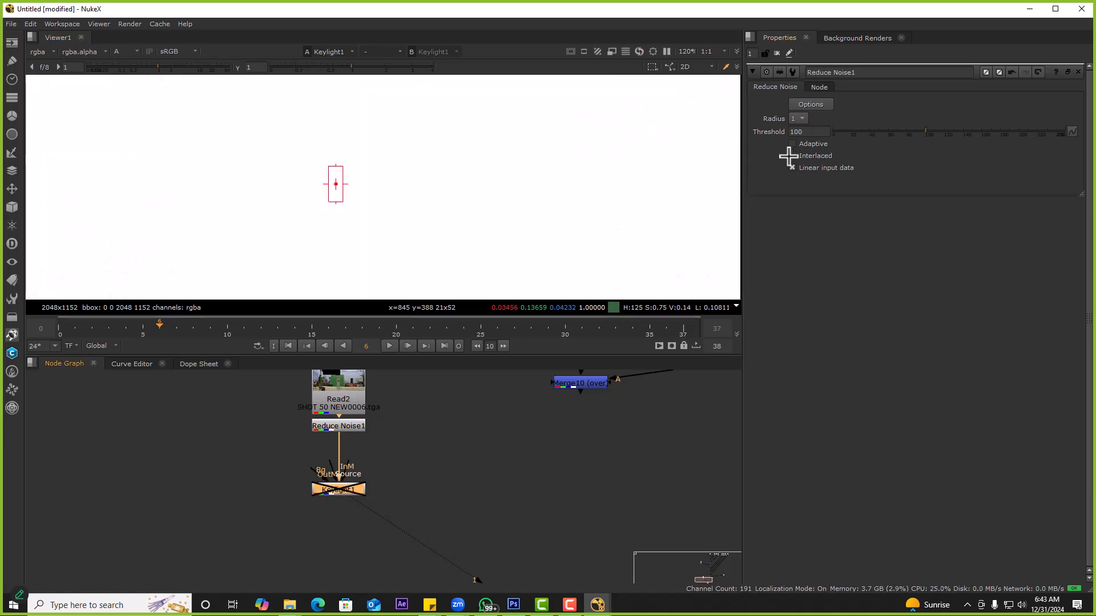
key("a")
double_click(338, 489)
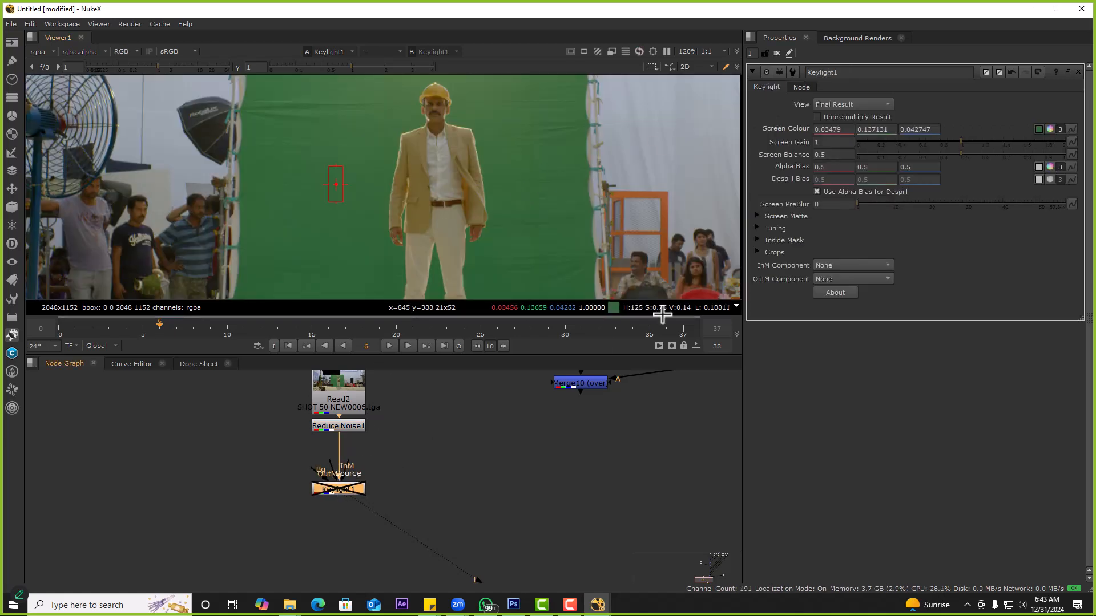
left_click_drag(519, 186, 546, 253, "ctrl+shift")
middle_click_drag(459, 233, 457, 172)
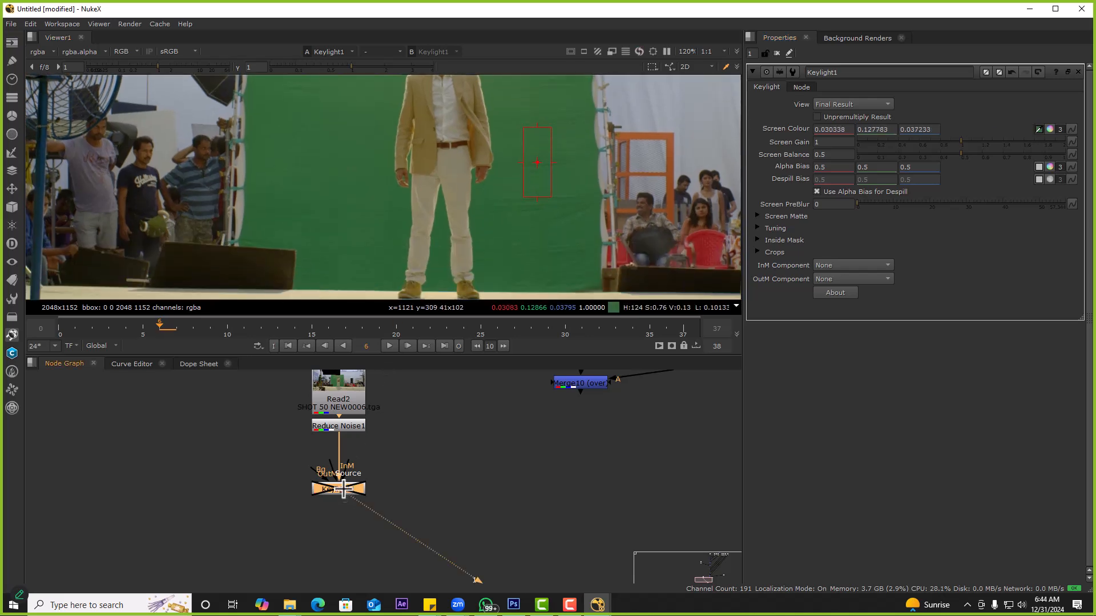
key("d")
key("a")
Set the Keylight screen gain to 1.2
scroll(737, 163, "down", 6)
left_click(833, 139)
key("Up")
key("Up")
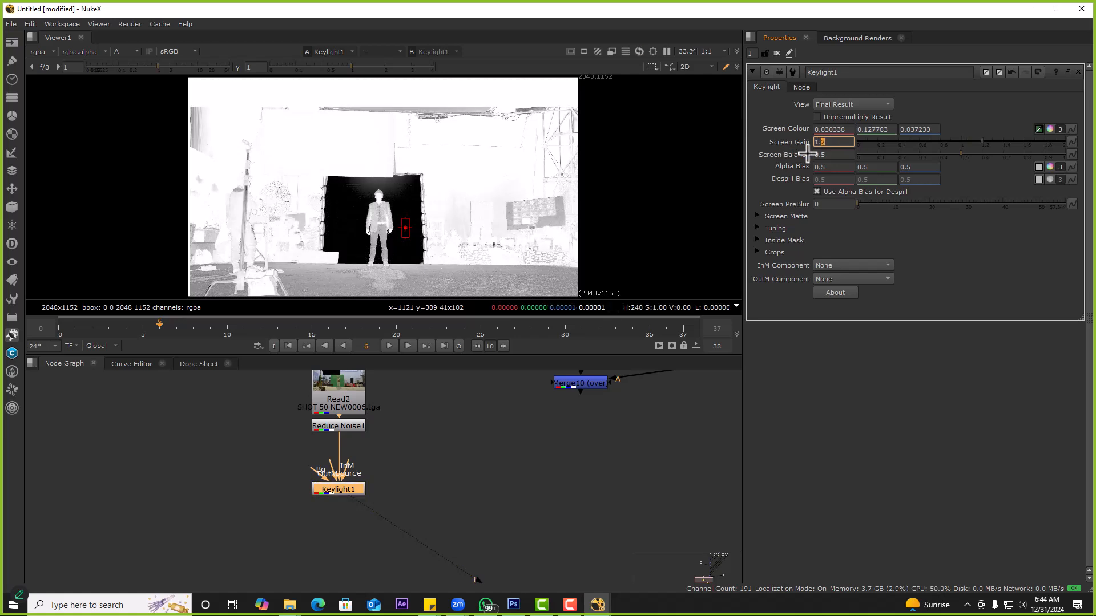
Set Clip White in the Keylight screen matte settings to 0.3
left_click(758, 216)
left_click(851, 241)
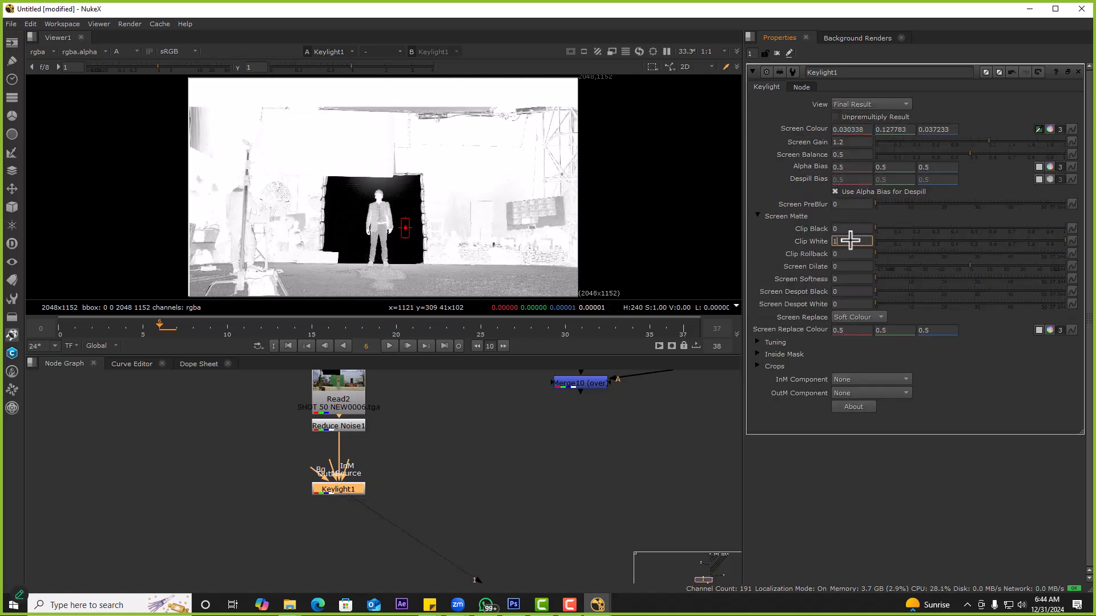
key("Down")
key("Down")
key("Down")
key("Down")
key("Down")
key("Down")
key("Down")
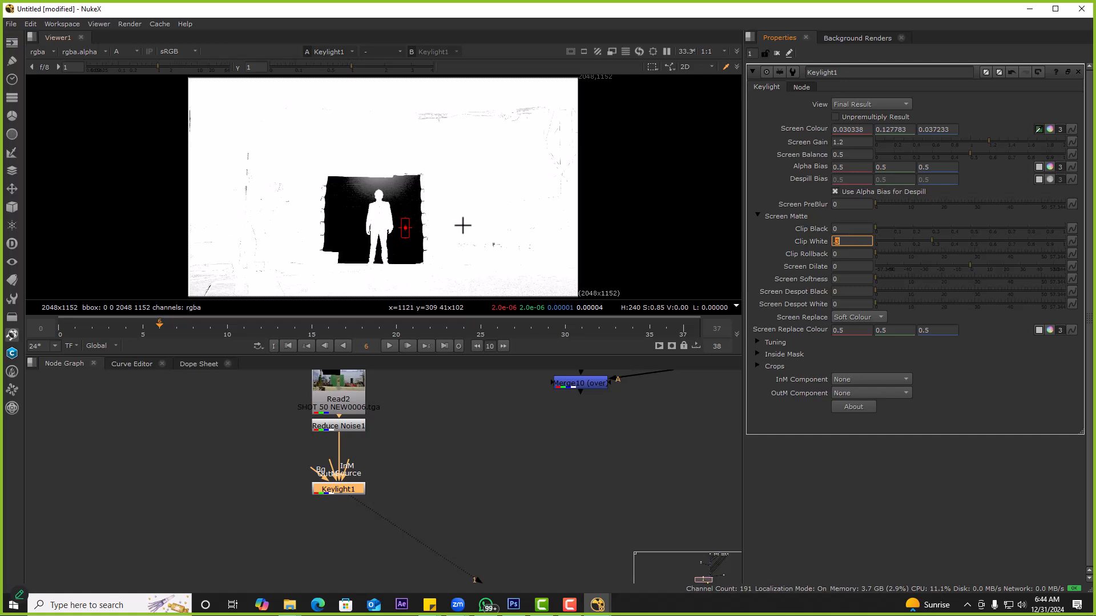
Add an EdgeBlur node directly after Keylight
scroll(388, 220, "up", 5)
middle_click_drag(531, 215, 539, 219)
scroll(429, 188, "down", 1)
middle_click_drag(389, 467, 388, 435)
left_click(347, 448)
left_click(342, 456)
key("Tab")
type("edg")
key("Return")
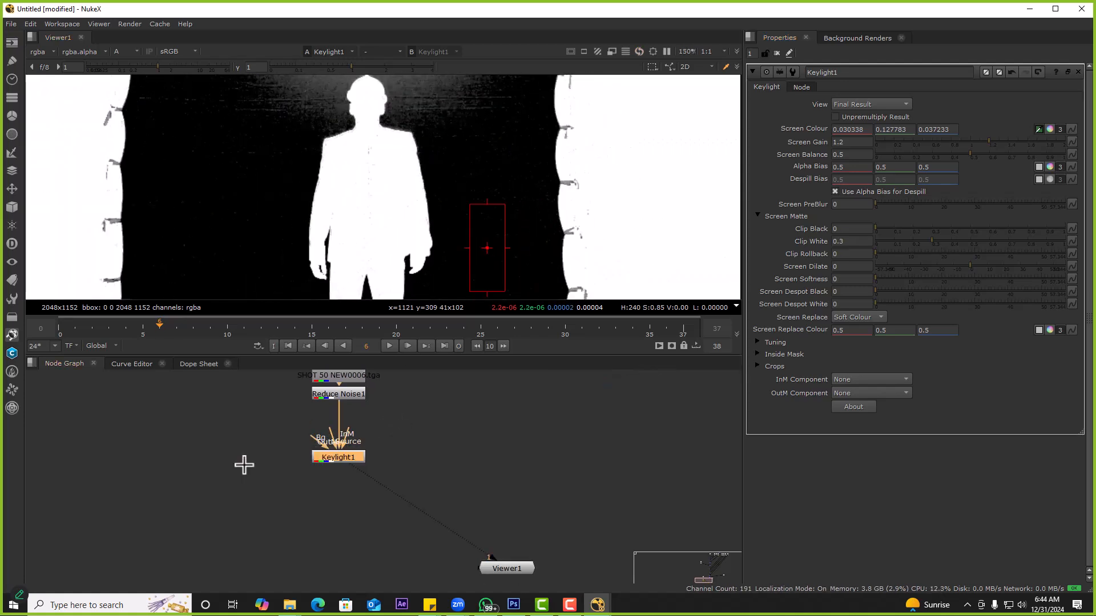
Add a Merge node that composites the EdgeBlur output over the construction-site background and align it below the background merge
scroll(331, 200, "down", 5)
scroll(355, 372, "down", 3)
left_click(399, 418)
key("m")
left_click_drag(421, 403, 358, 432)
left_click_drag(431, 416, 464, 370)
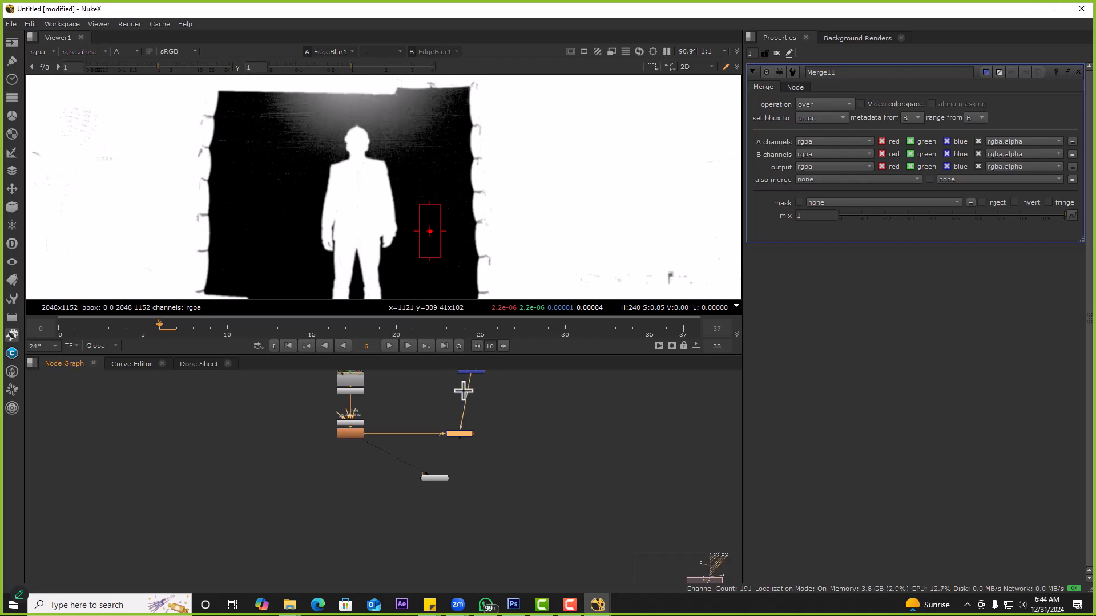
left_click_drag(460, 434, 468, 434)
Create a Roto node and a Merge node between EdgeBlur and the background merge, with the new merge's operation set to mask
left_click(420, 402)
key("o")
left_click(404, 426)
key("m")
left_click(410, 428)
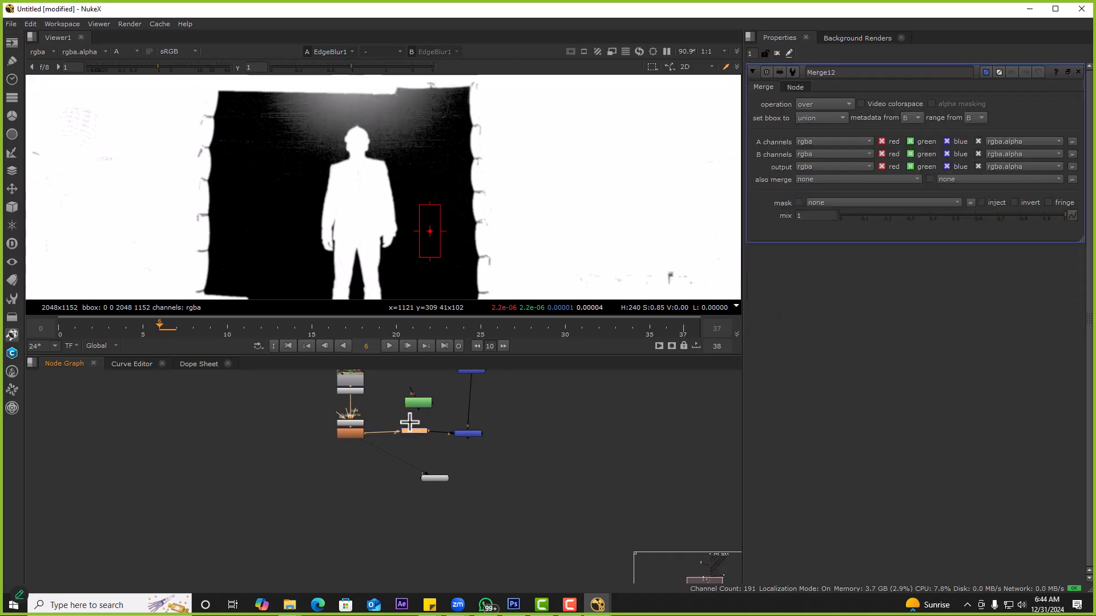
left_click(817, 102)
left_click(822, 186)
Draw a rectangle shape in the Roto node enclosing the actor from above the helmet to below the feet
double_click(420, 400)
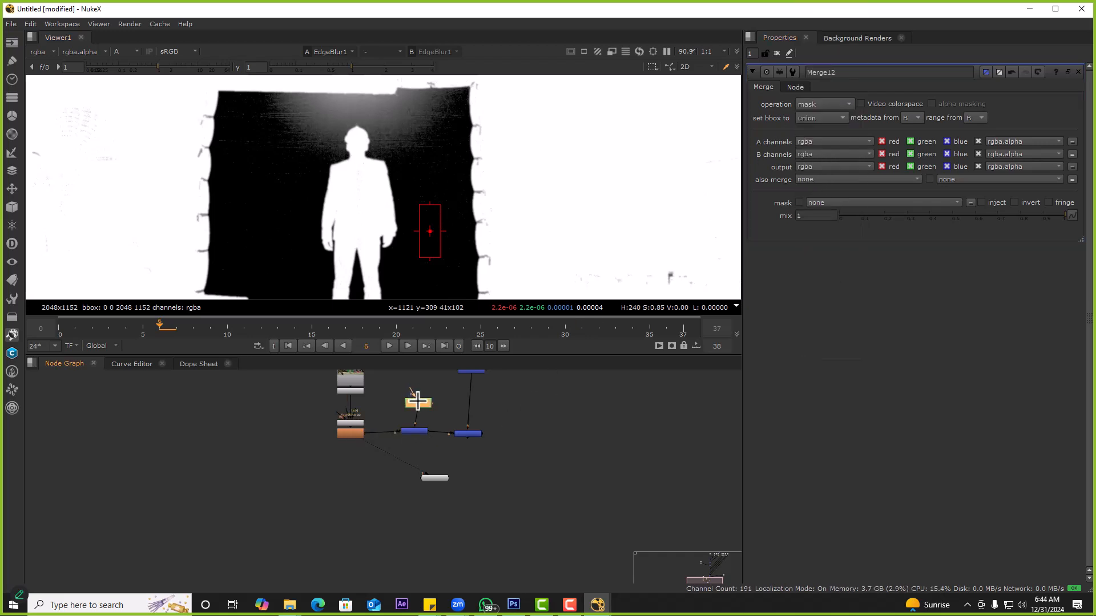
right_click(36, 136)
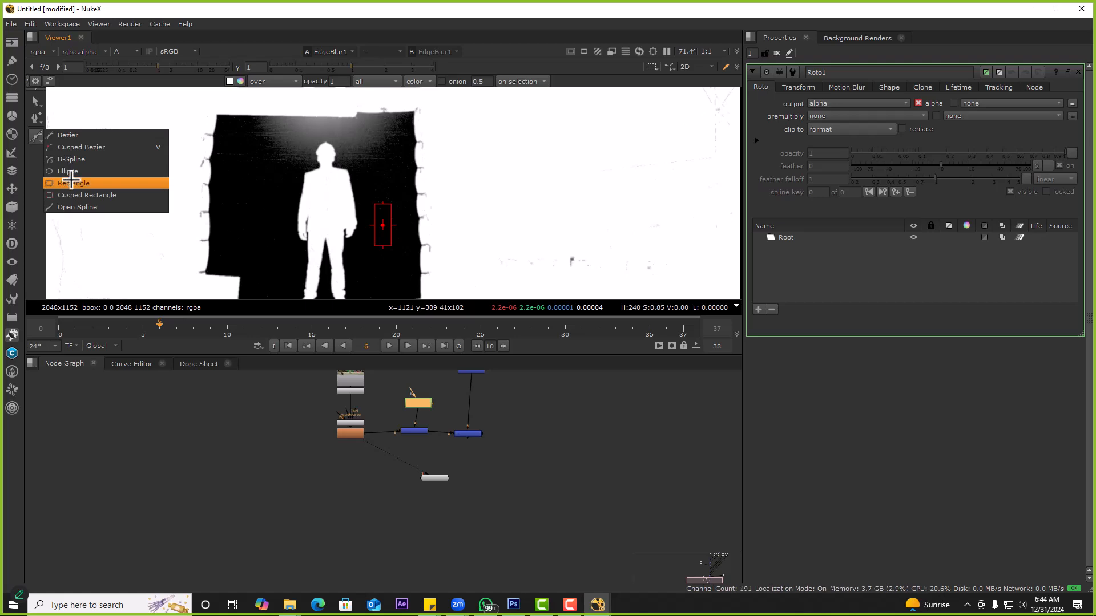
left_click(71, 183)
key("space")
left_click_drag(280, 266, 364, 455)
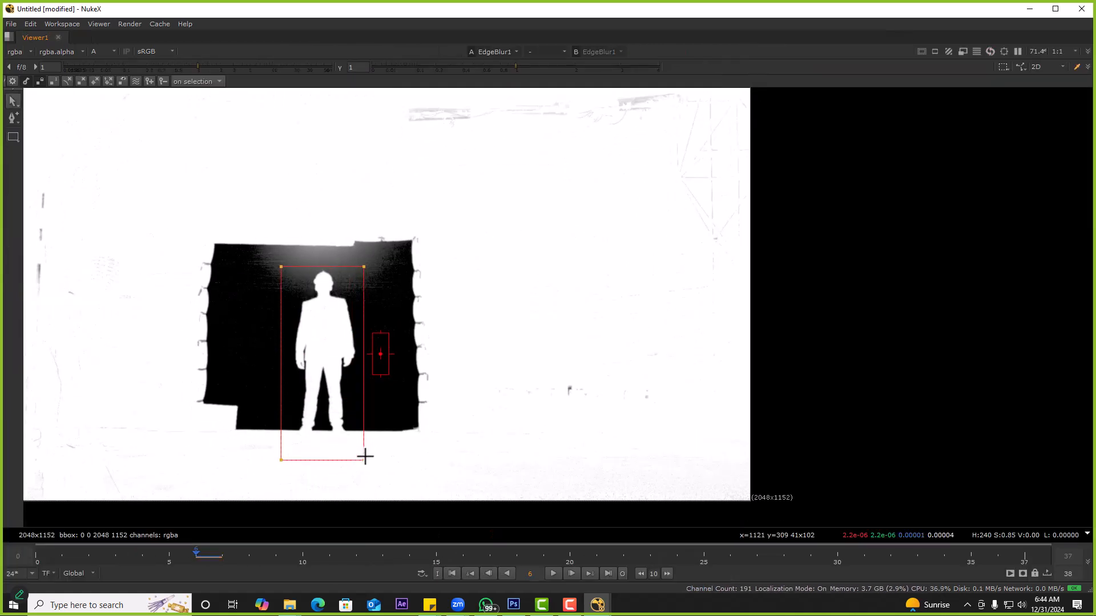
key("space")
View the final over merge in full colour
left_click(469, 434)
key("1")
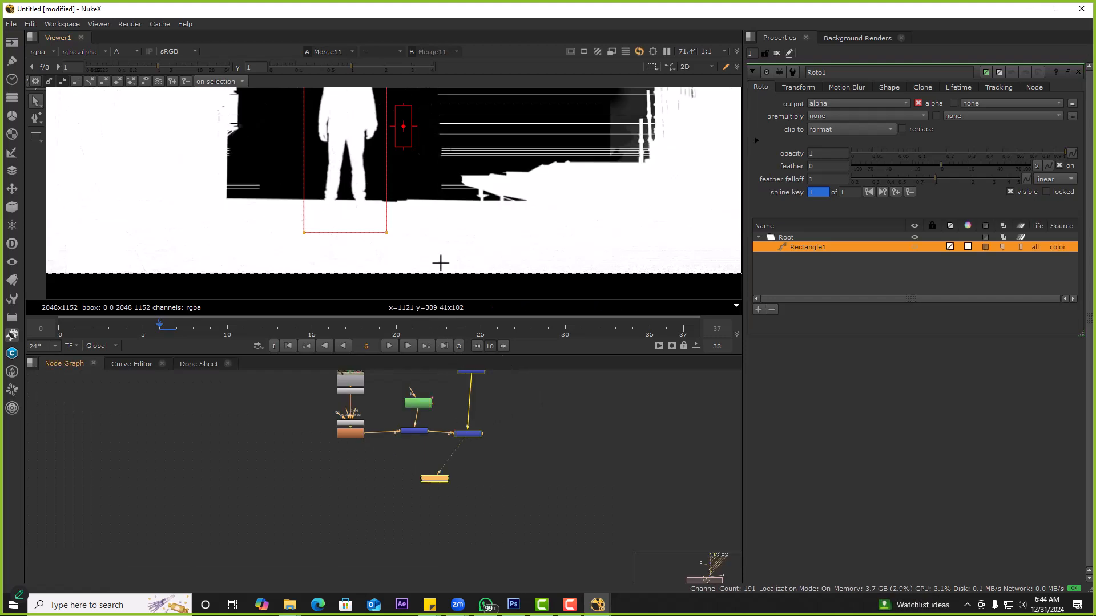
scroll(397, 423, "up", 2)
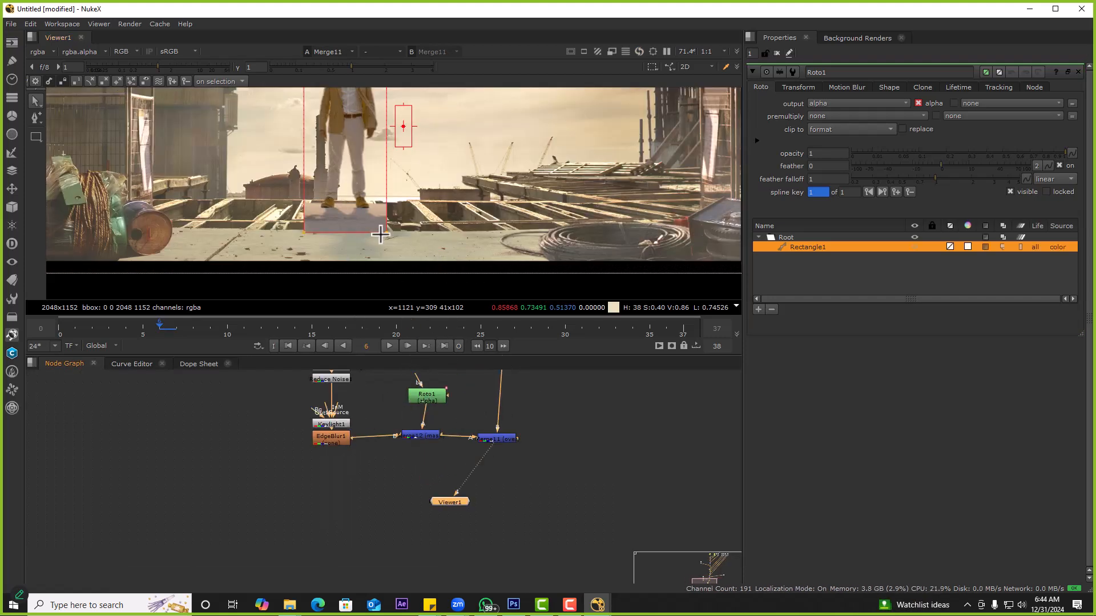
Move the roto rectangle's two lower corners up to the edge of the concrete floor below the actor's feet
scroll(346, 229, "up", 2)
scroll(277, 228, "up", 2)
left_click(281, 234)
left_click(281, 231)
left_click_drag(281, 232, 280, 225)
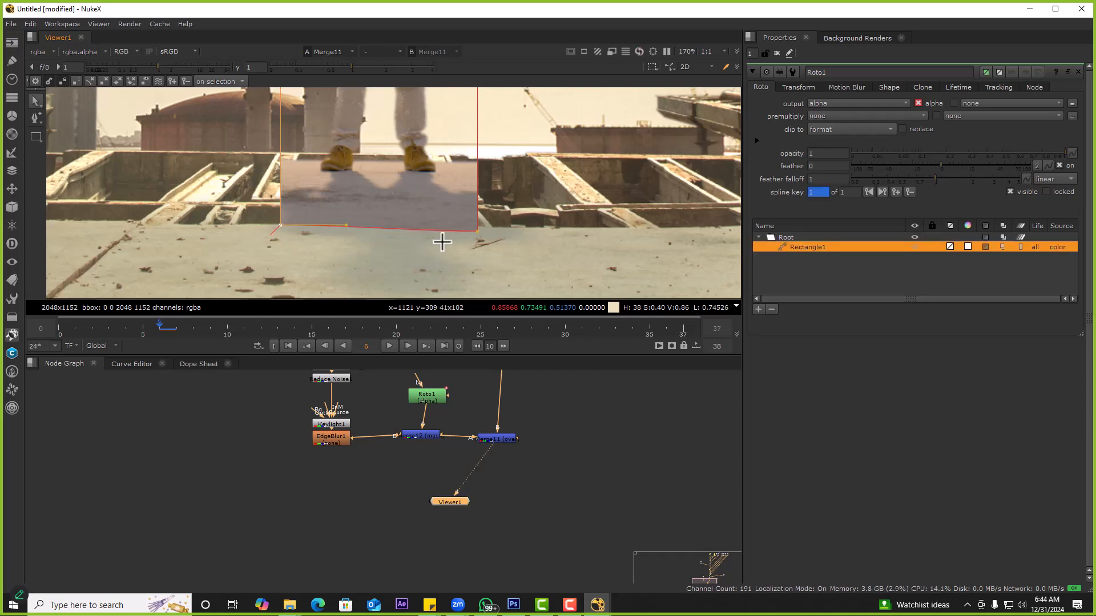
left_click_drag(478, 231, 490, 226)
scroll(502, 211, "down", 2)
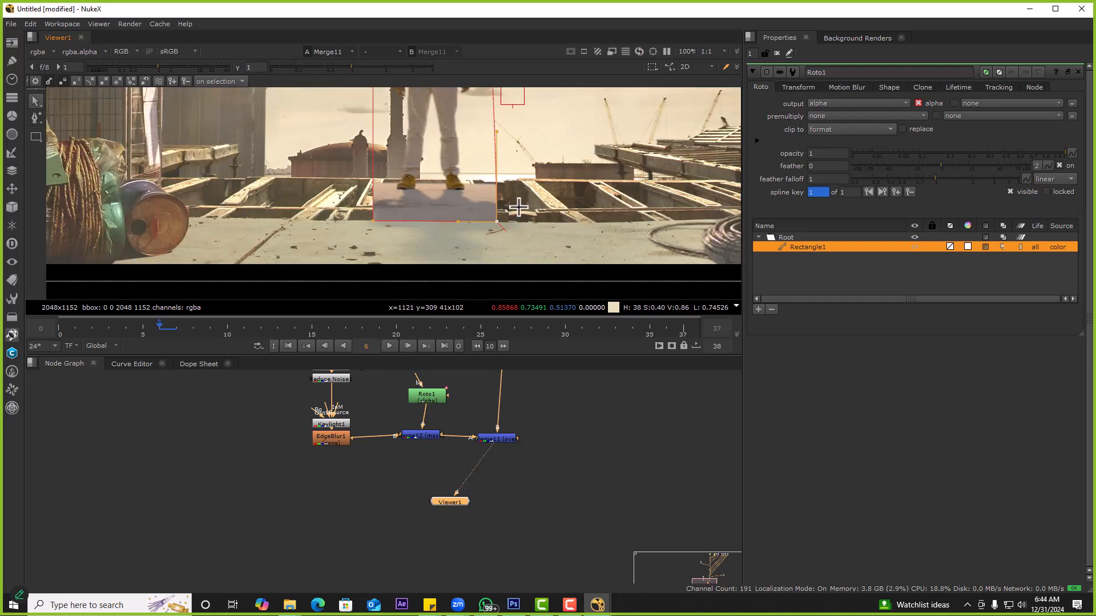
Add a point on the roto shape's left edge near ankle height and pull it inward towards the actor
left_click(517, 208)
scroll(372, 170, "up", 2)
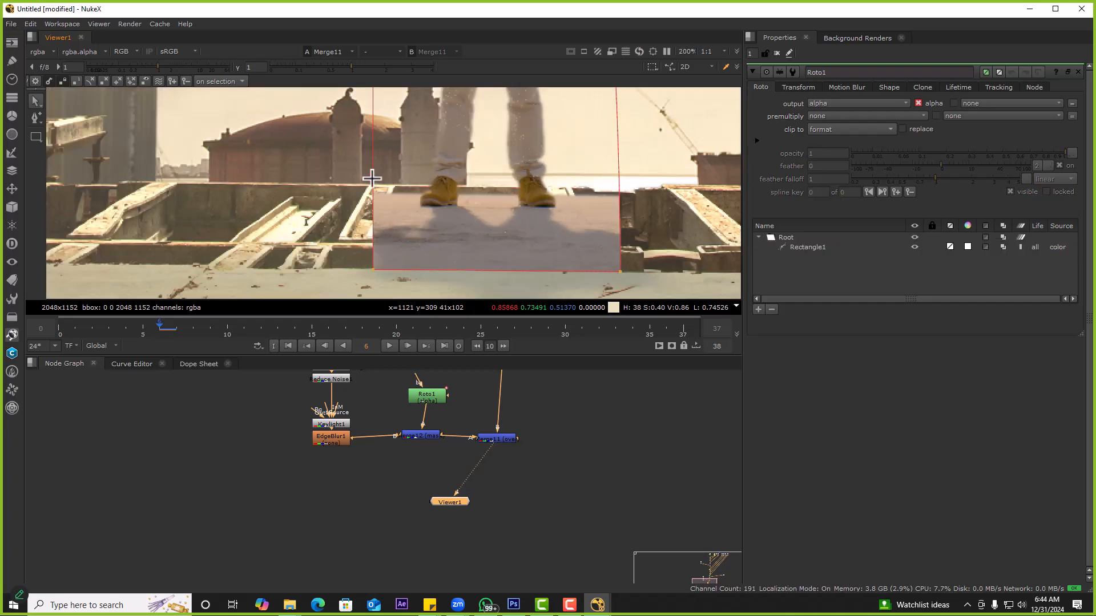
left_click(373, 165)
left_click_drag(376, 156, 398, 164)
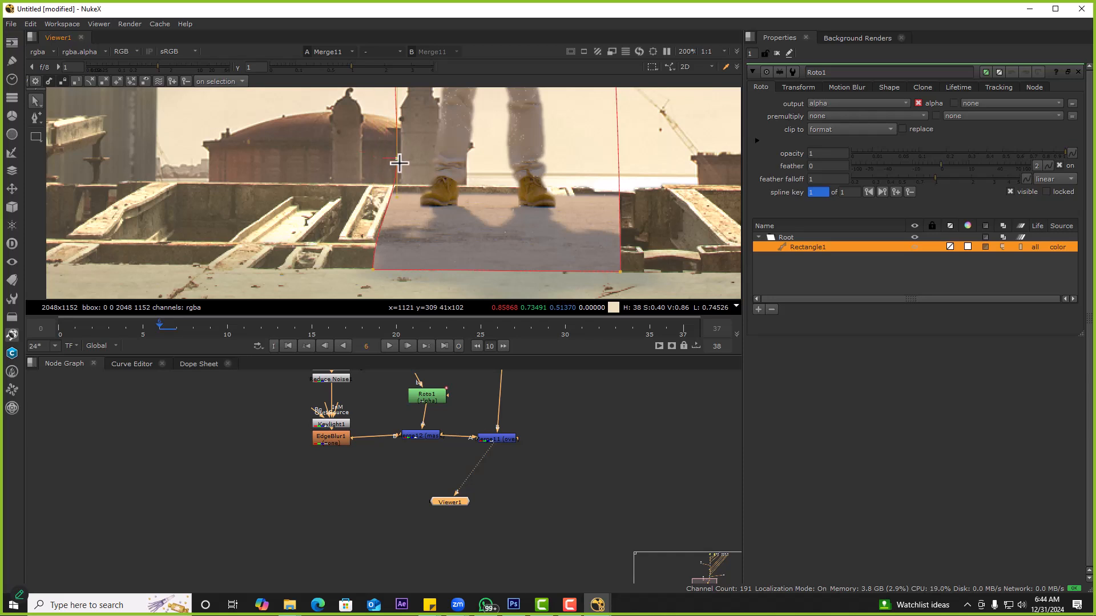
left_click(374, 271)
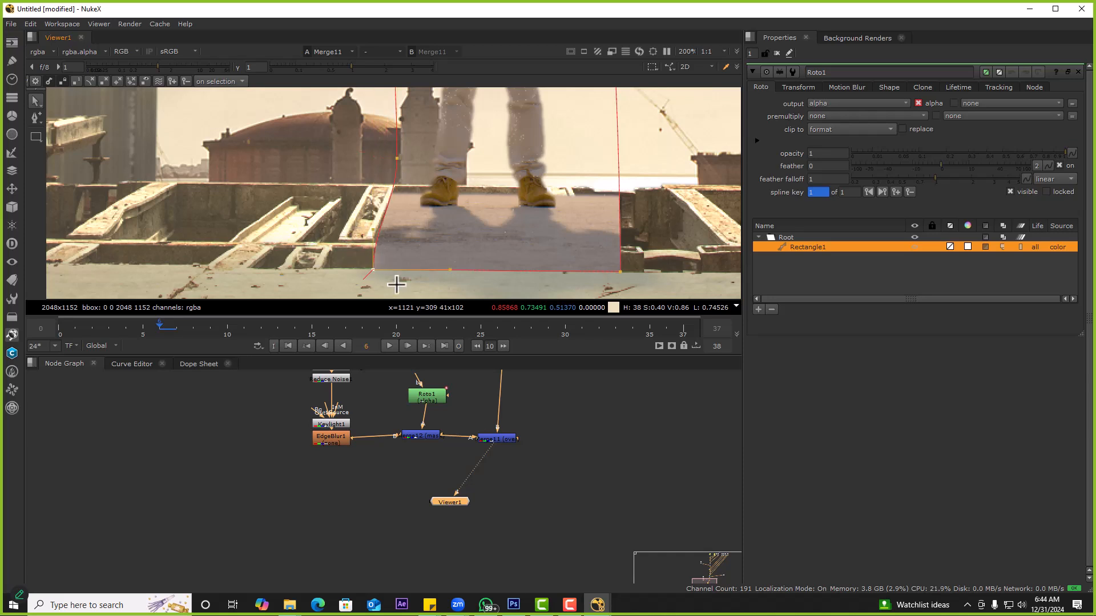
left_click_drag(382, 247, 379, 226)
Check the composite with the overlay toggled and move the roto shape's lower-left corner outward along the floor edge
key("o")
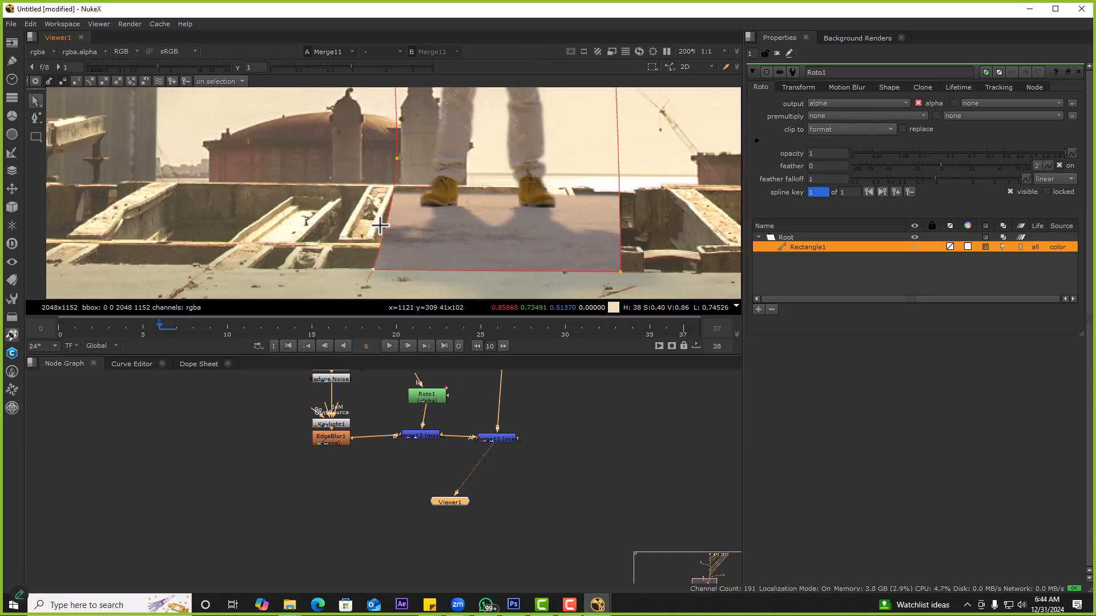
scroll(388, 217, "down", 3)
key("o")
scroll(383, 228, "up", 4)
scroll(386, 230, "up", 4)
left_click_drag(386, 230, 327, 231)
scroll(335, 227, "down", 4)
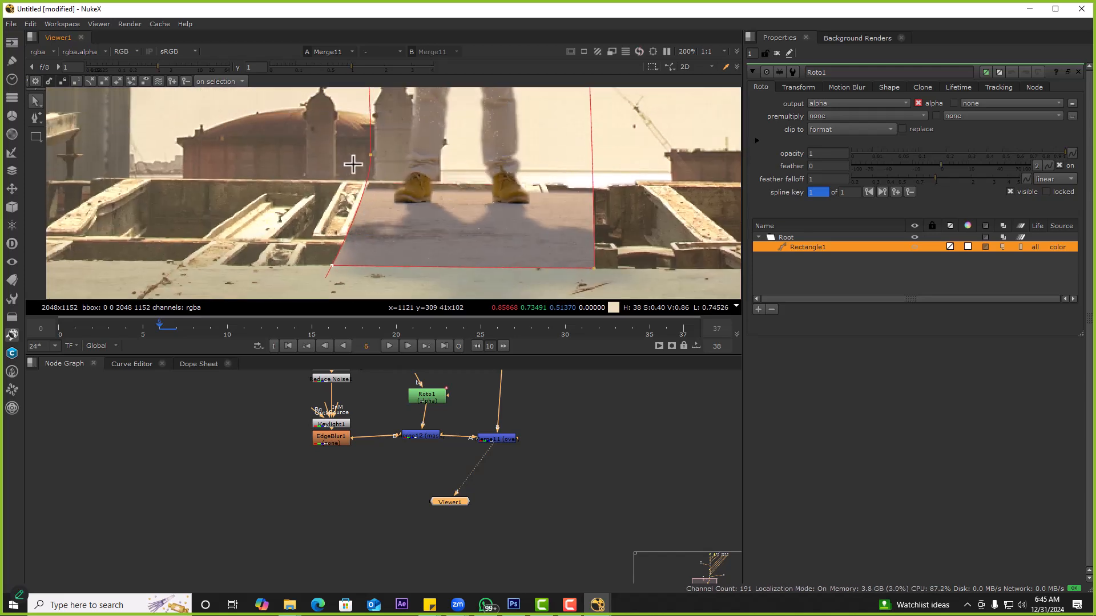
Shape the right side of the roto mask with a point near ankle height and pull its lower-right corner outward
middle_click_drag(565, 225, 529, 216)
left_click_drag(557, 155, 556, 262)
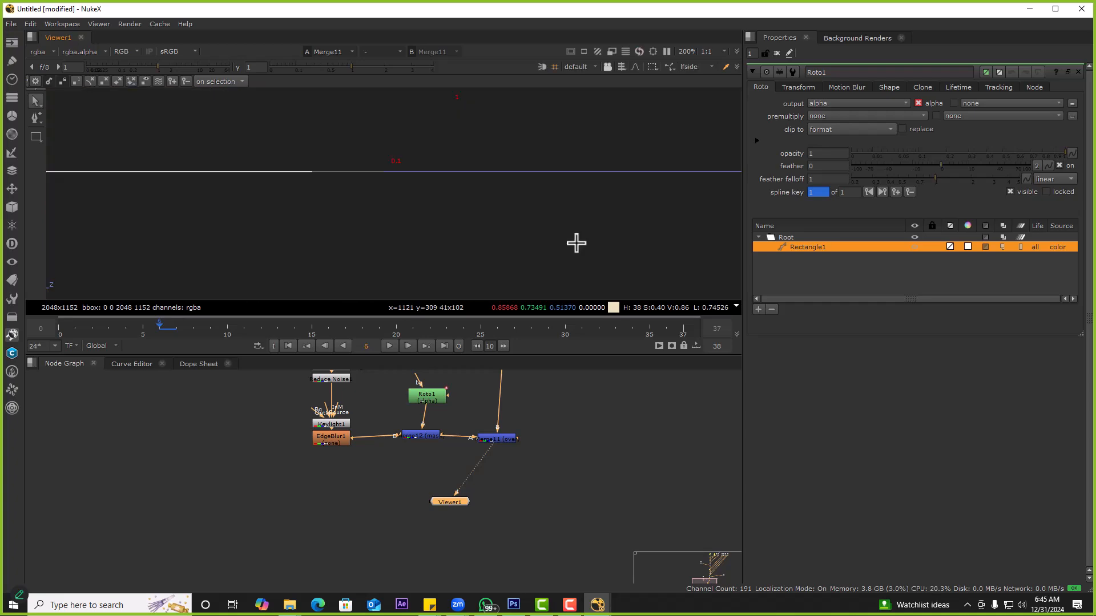
left_click(569, 243)
left_click_drag(559, 259, 570, 260)
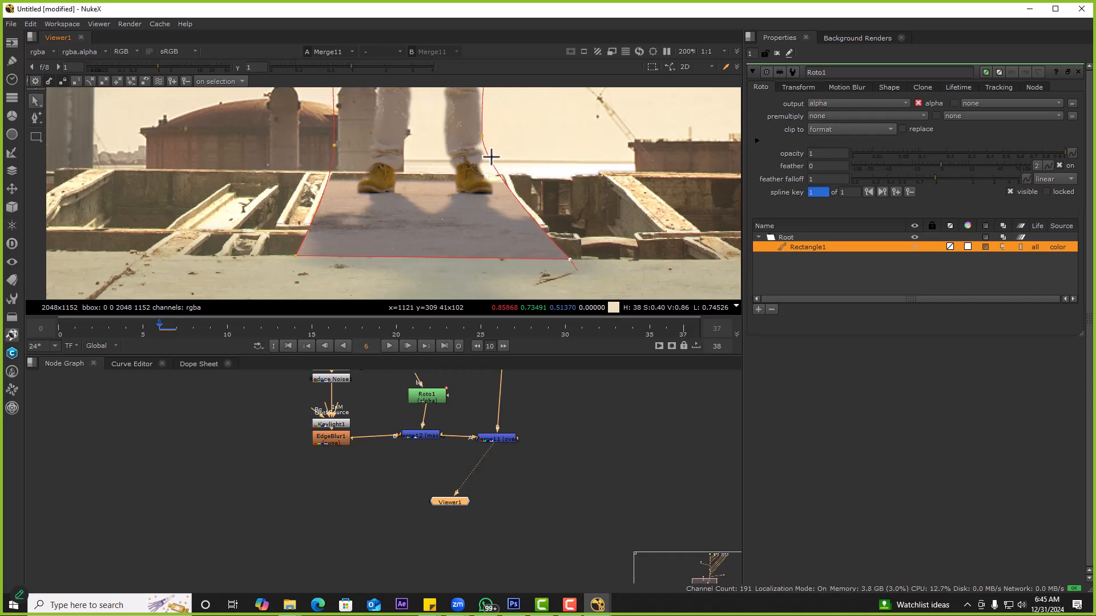
left_click_drag(483, 137, 538, 213)
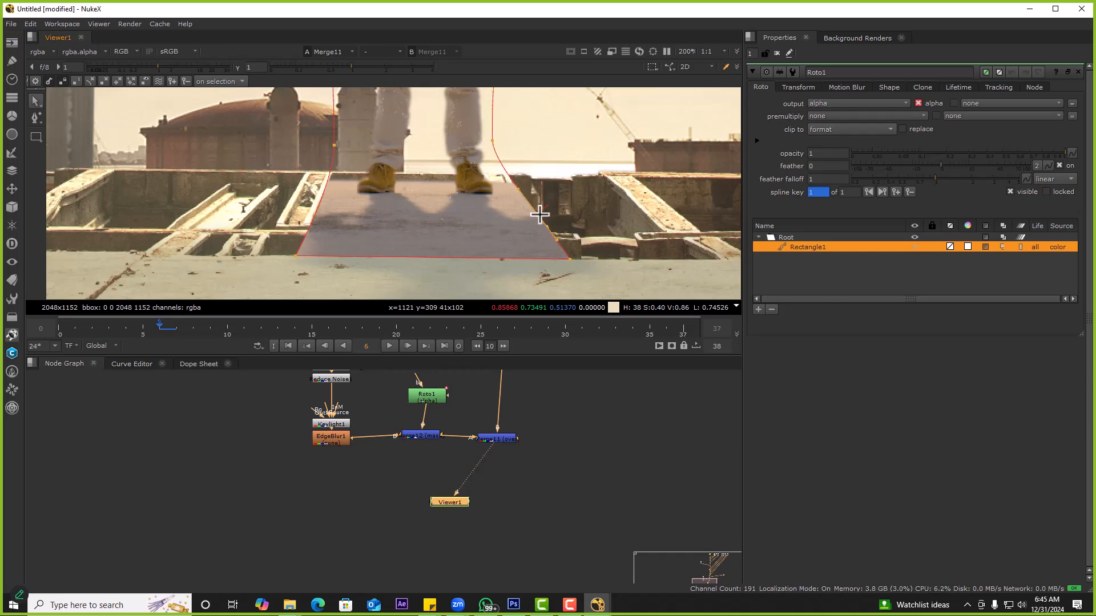
left_click(562, 209)
Hide the roto overlay and play the composite in an enlarged viewer fitted to the frame
key("o")
scroll(523, 207, "down", 1)
scroll(522, 208, "down", 6)
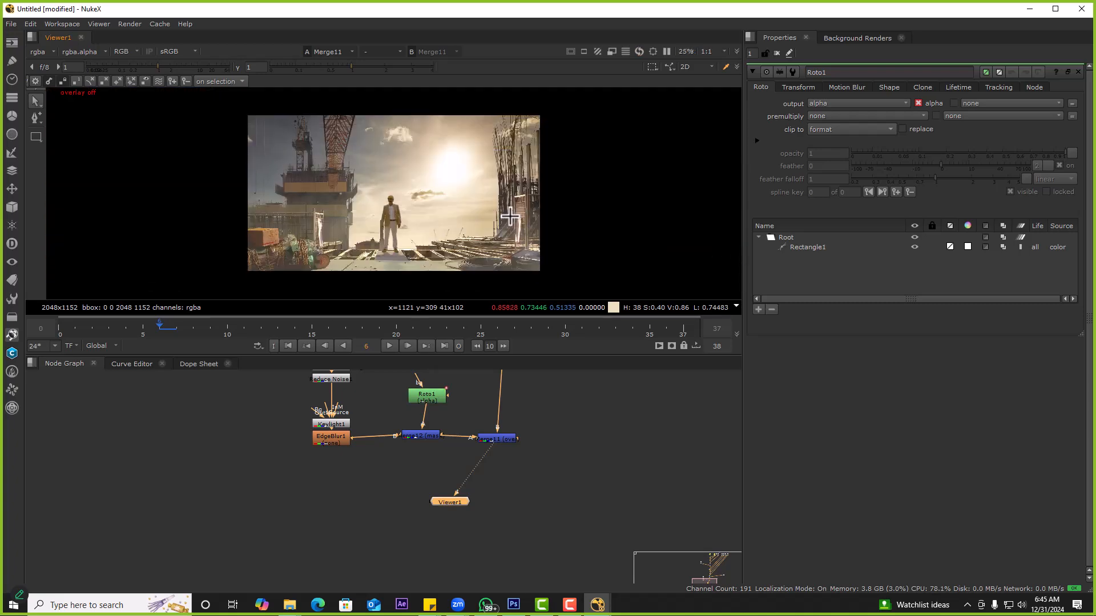
scroll(436, 242, "up", 1)
scroll(435, 242, "down", 3)
left_click(390, 346)
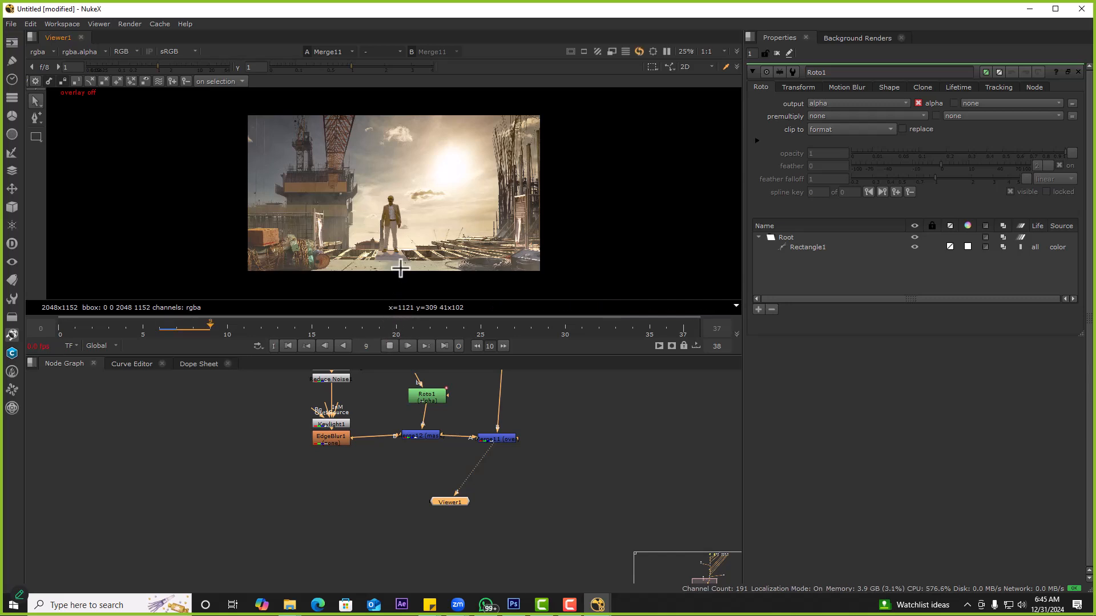
key("space")
key("f")
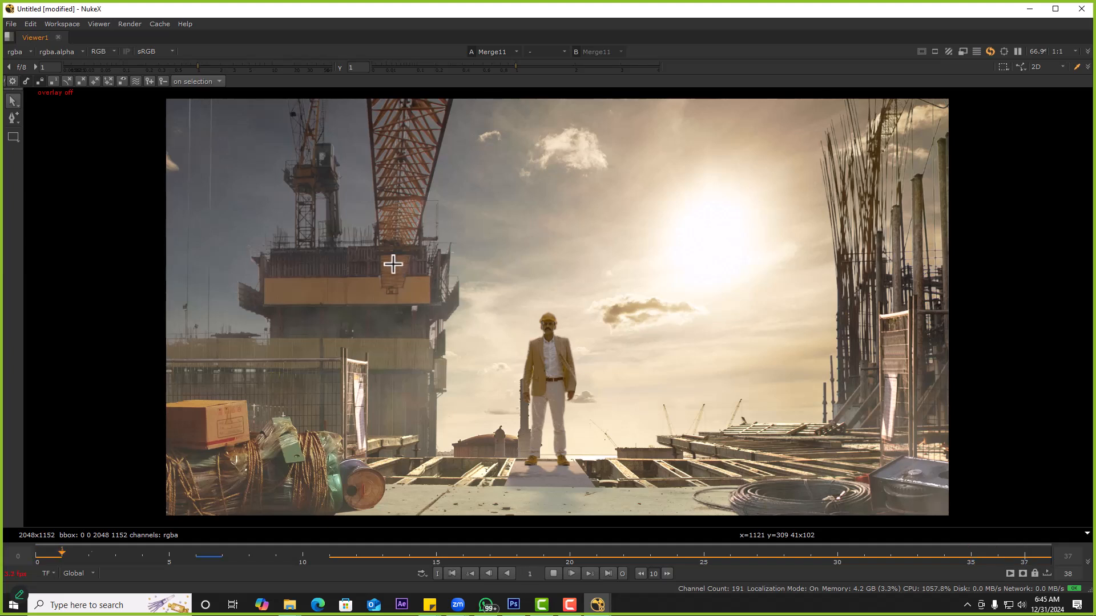
left_click_drag(344, 201, 761, 399)
left_click_drag(366, 234, 690, 380)
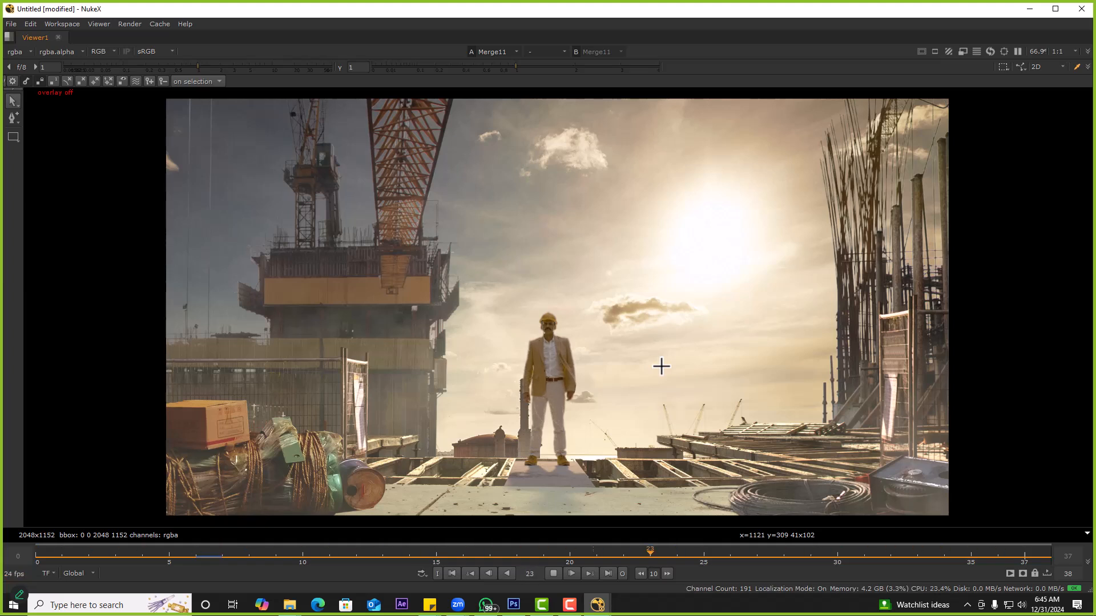
left_click_drag(478, 243, 318, 390)
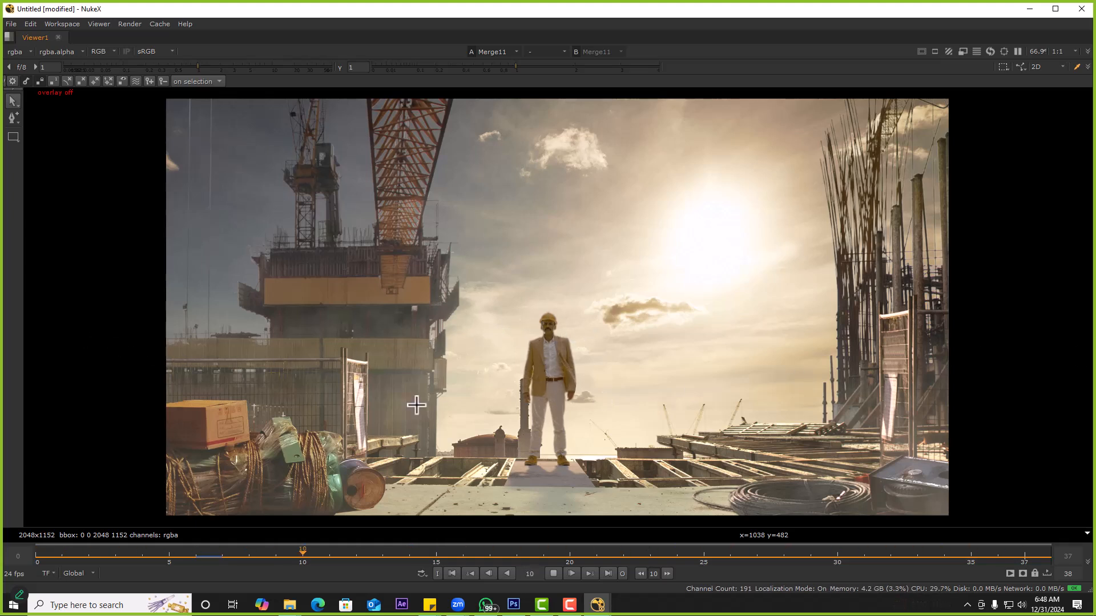
left_click_drag(319, 249, 609, 417)
left_click_drag(265, 396, 753, 512)
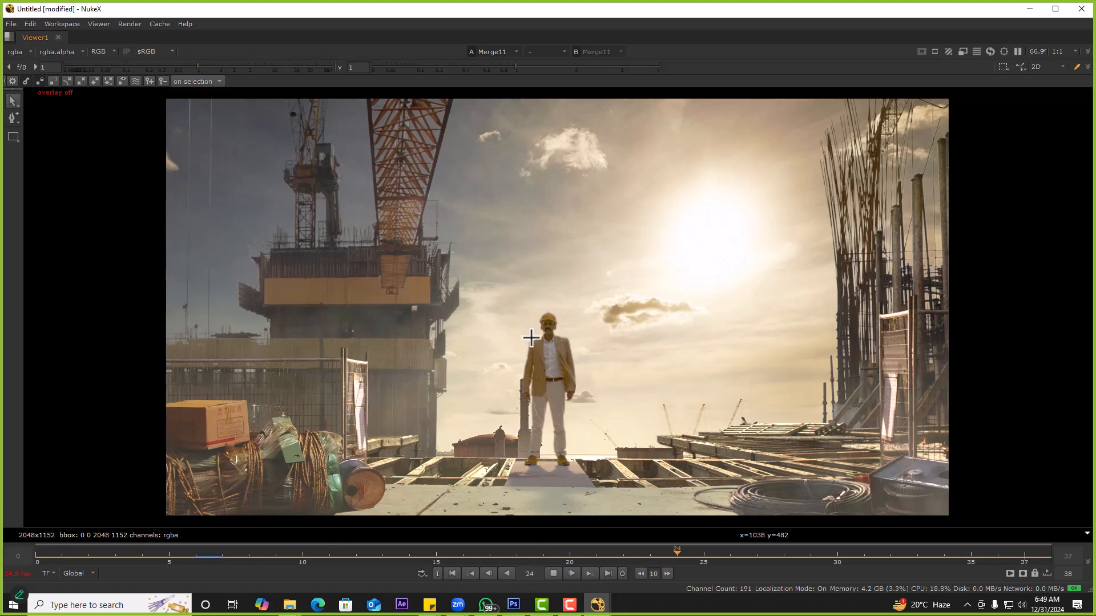
left_click_drag(469, 319, 600, 416)
left_click_drag(615, 303, 640, 317)
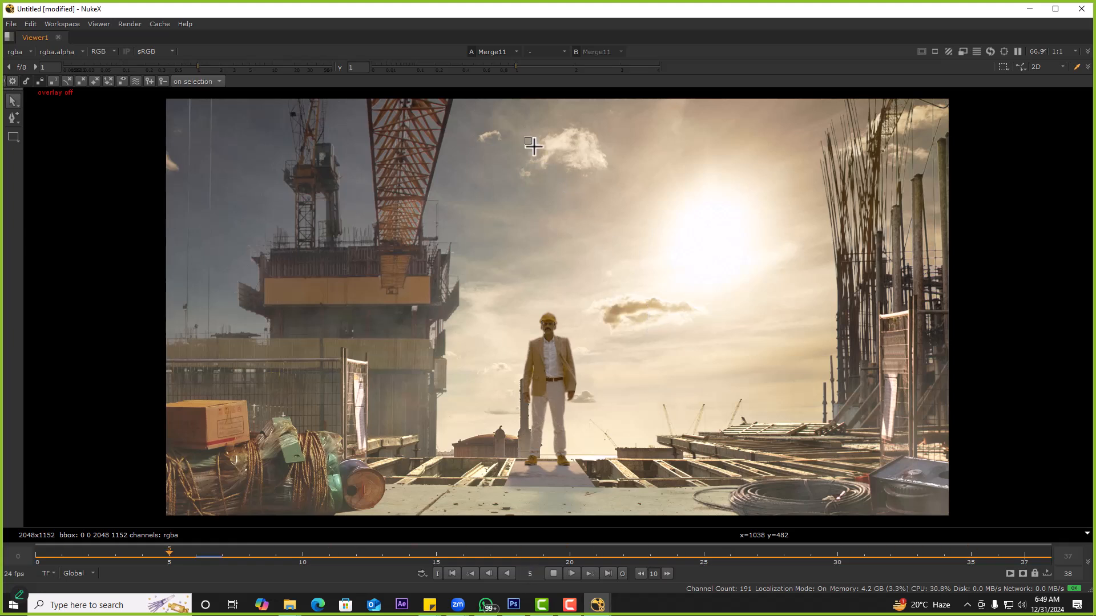
left_click_drag(401, 130, 488, 189)
Switch to Google Chrome with the chosen user profile and open YouTube
key("super")
type("g")
key("Return")
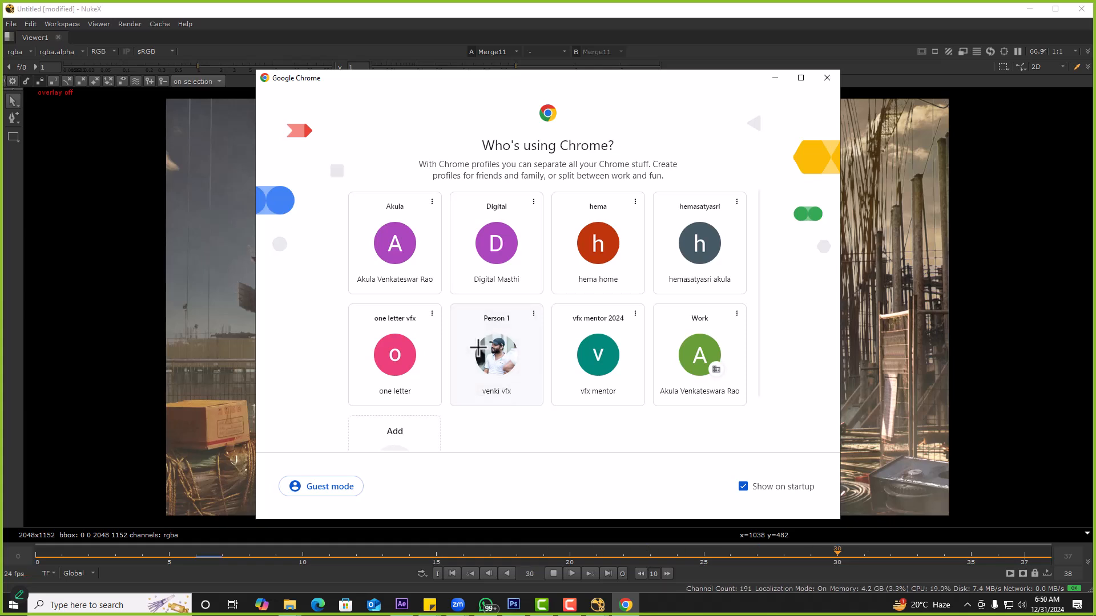
left_click(509, 336)
left_click(323, 261)
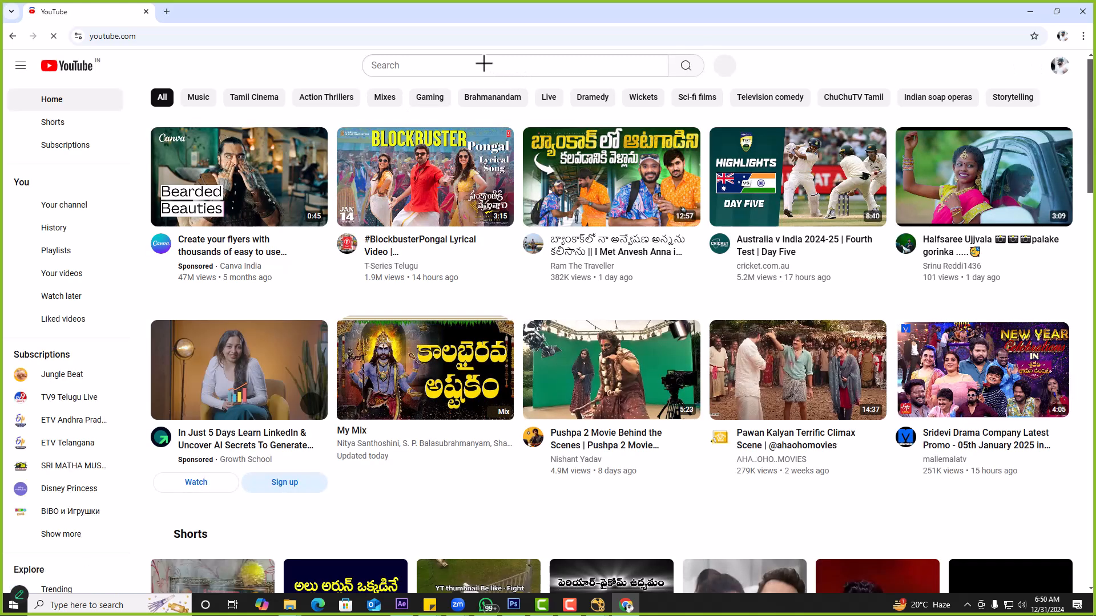
Search YouTube for "lens flare overlay"
left_click(484, 64)
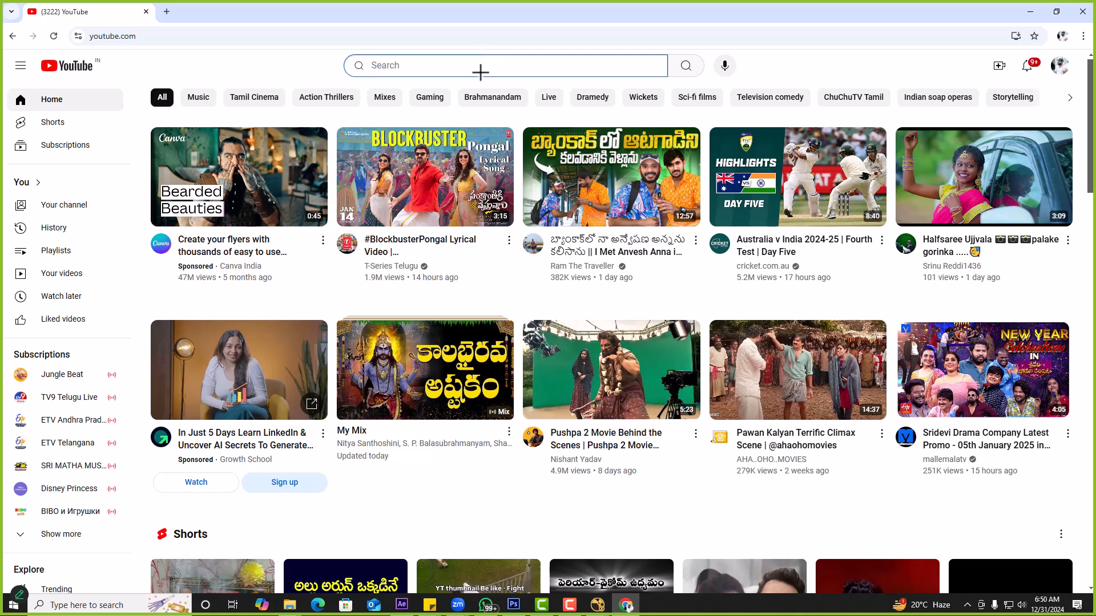
type("lens flare")
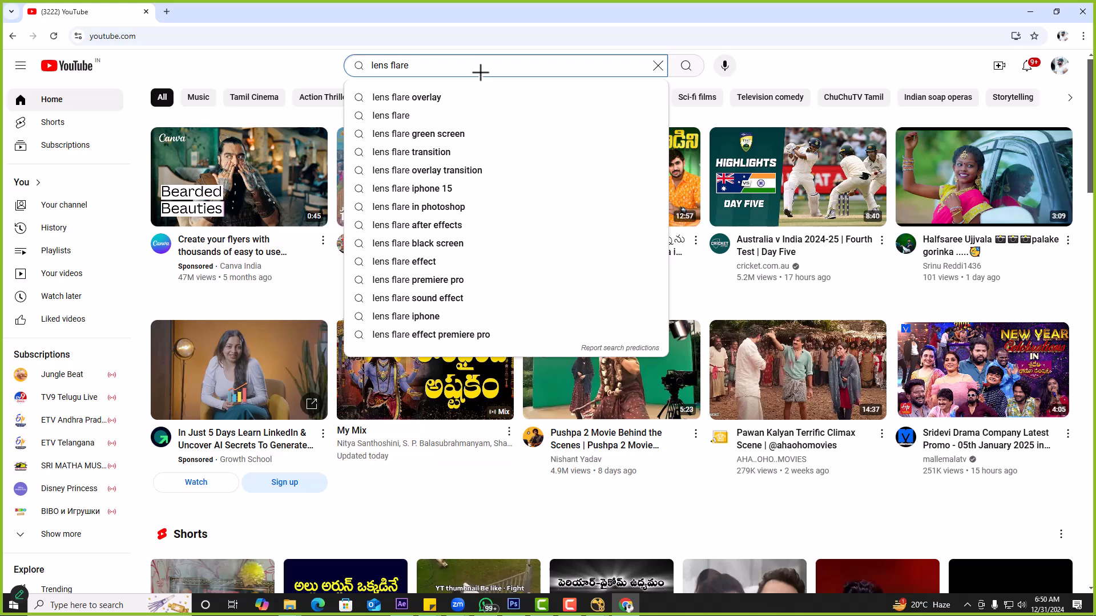
key("Down")
key("Return")
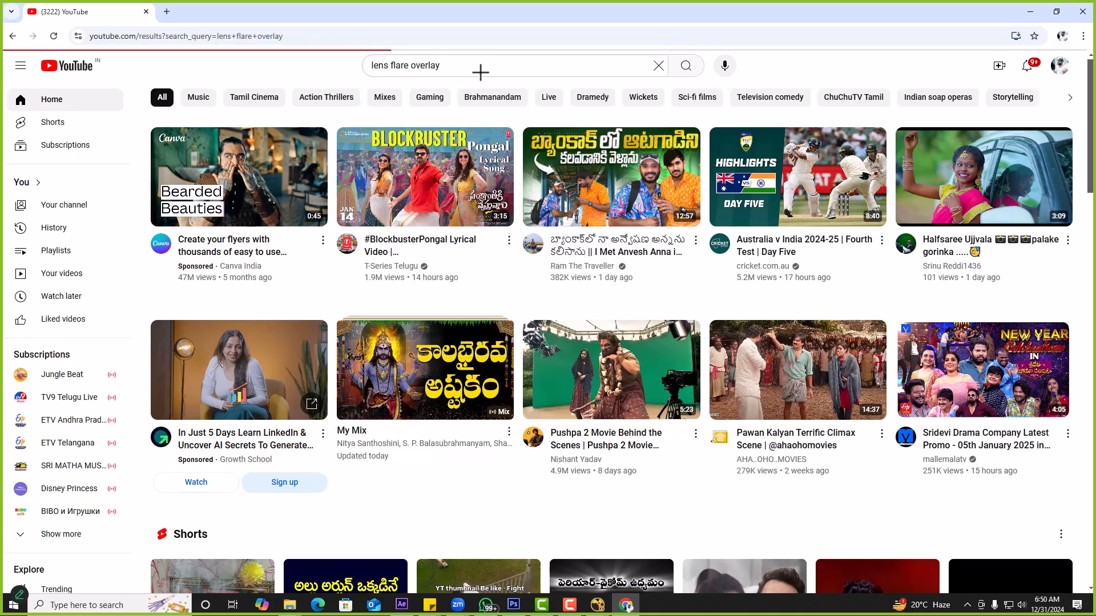
Browse the results and open the video "4K Lens Flare Overlay Free Download" from Royalty Free Stock Videos
scroll(498, 278, "down", 6)
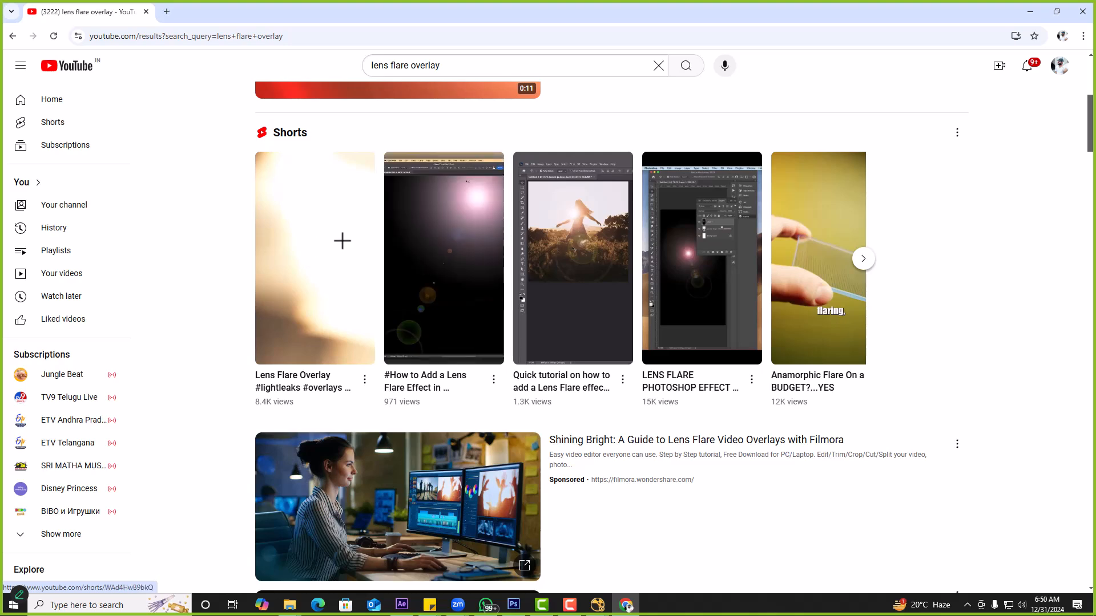
scroll(455, 249, "down", 7)
scroll(455, 249, "down", 10)
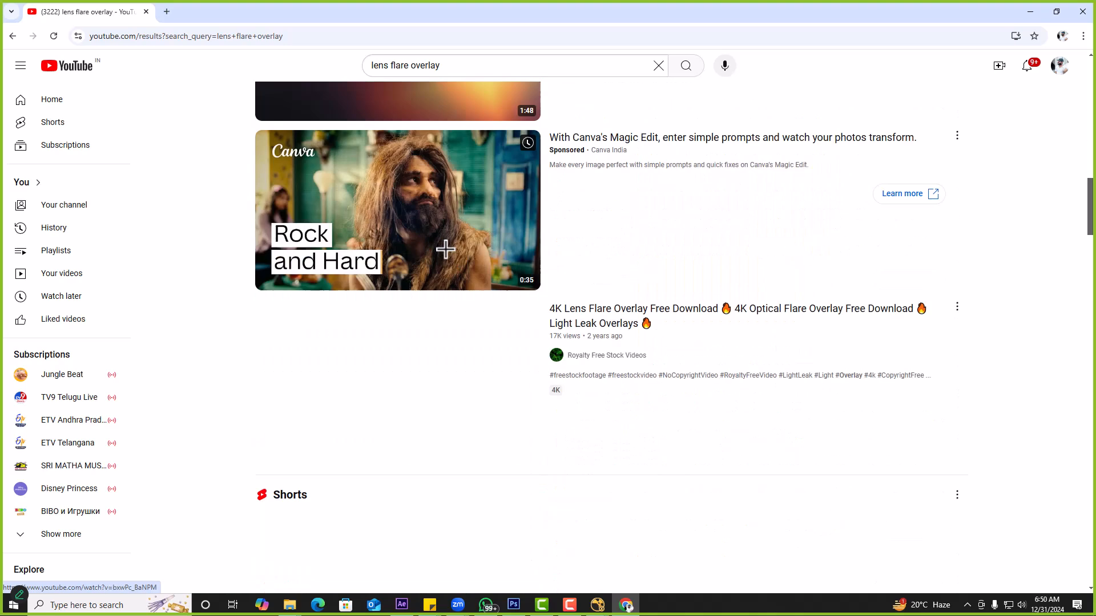
scroll(418, 228, "up", 1)
scroll(419, 228, "up", 2)
left_click(396, 252)
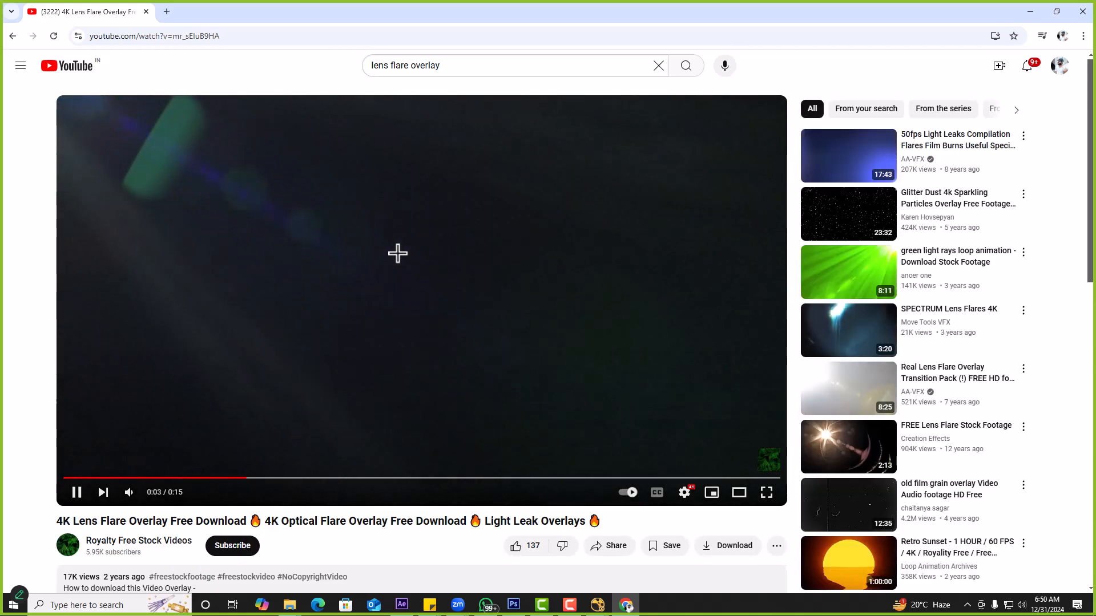
Prefix the video's address with "ss" to load it in the savefrom.net downloader and download it as MP4 360
key("Home")
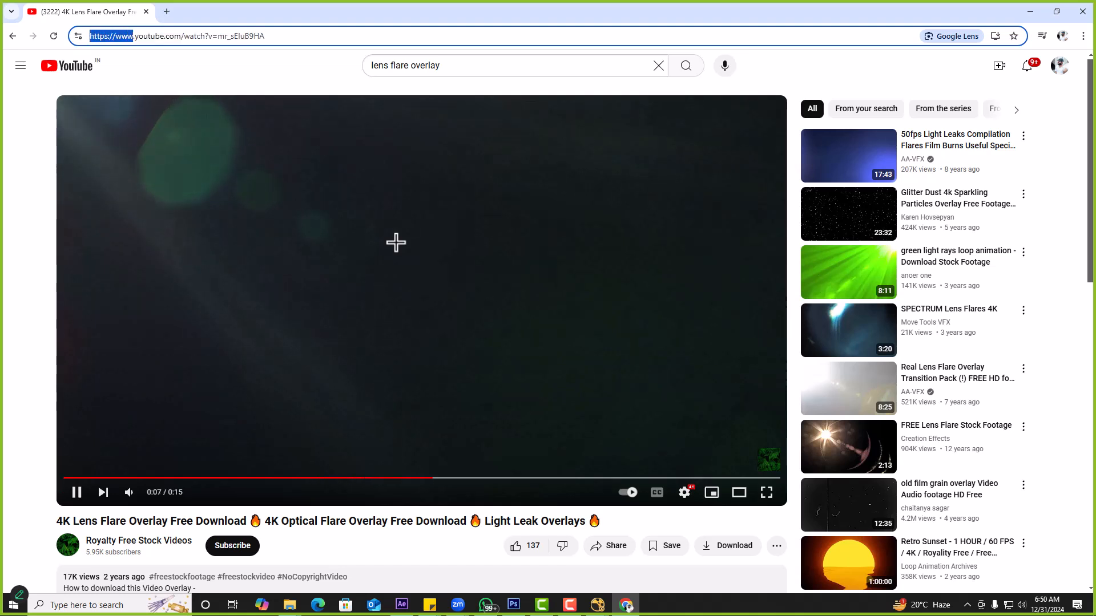
type("ss")
key("Return")
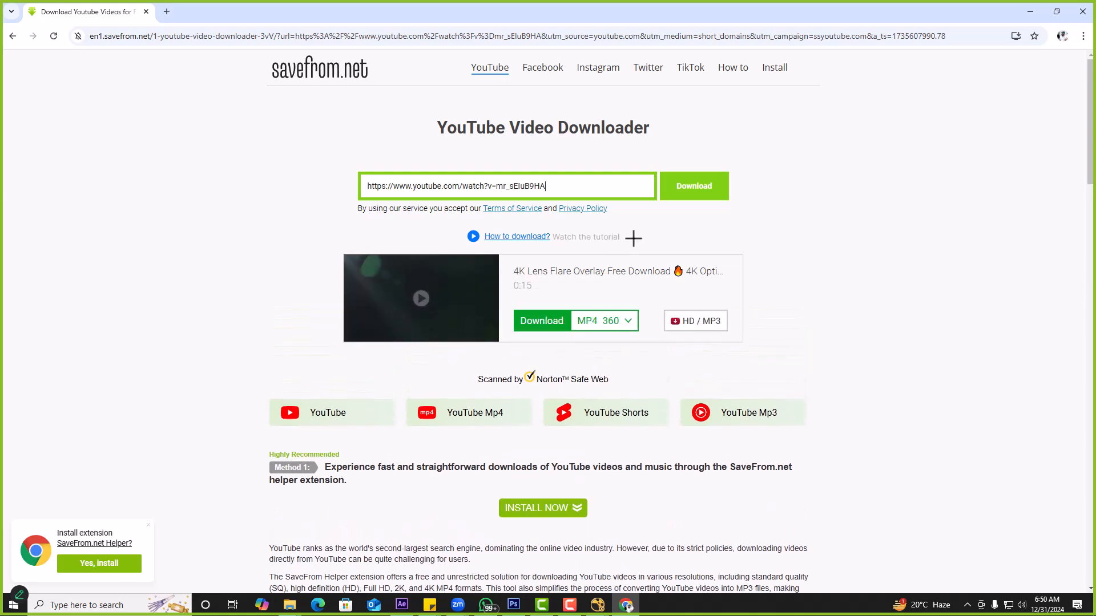
left_click(587, 321)
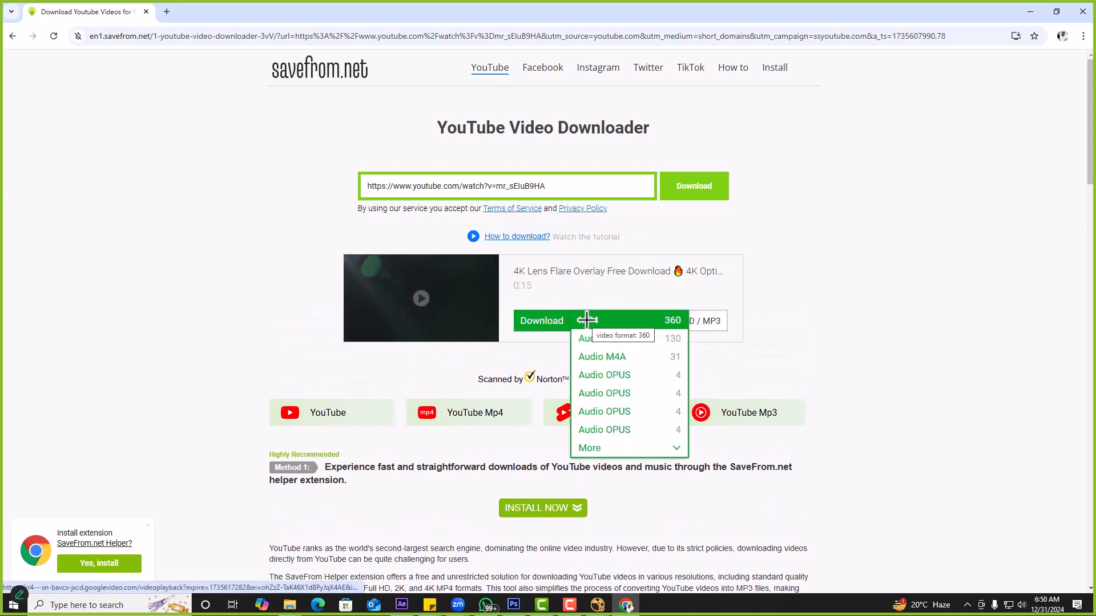
left_click(550, 321)
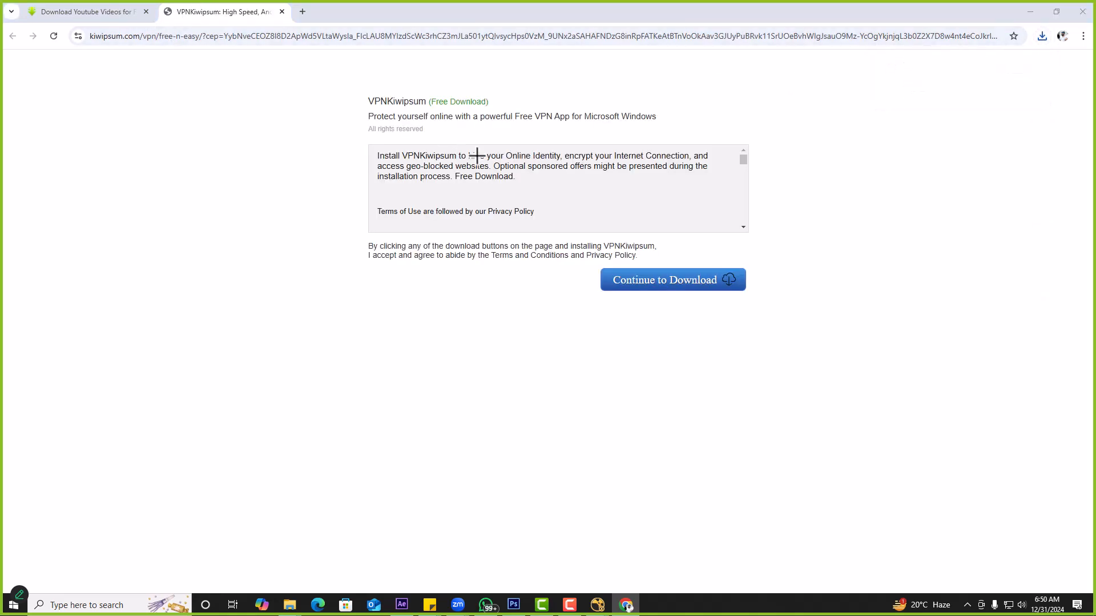
left_click(615, 221)
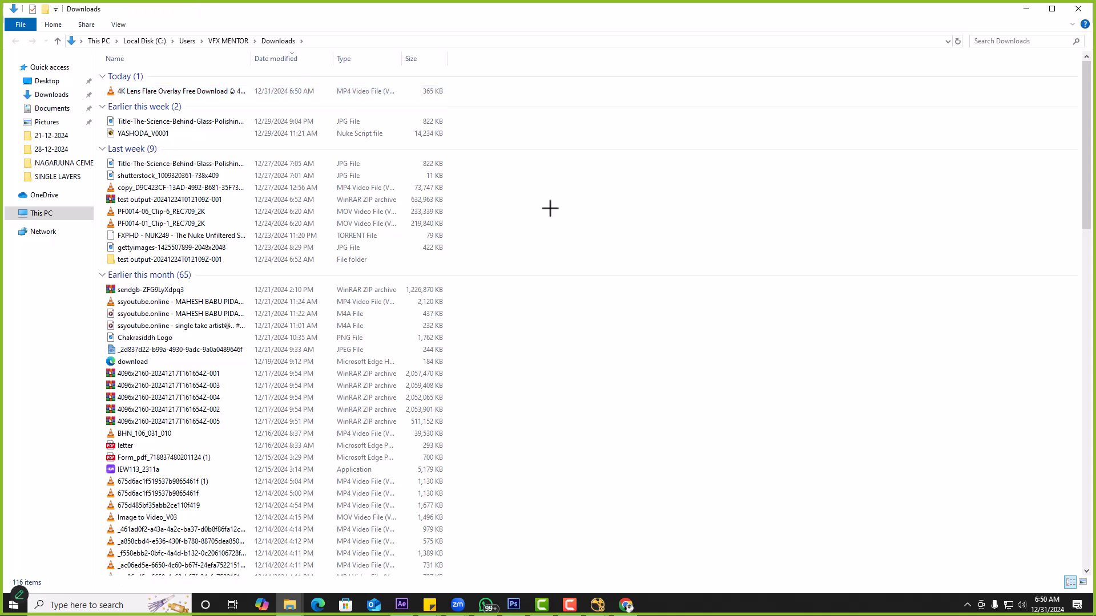
Bring the downloaded lens flare clip from the Downloads folder into Nuke, add a Reformat and merge it over the composite
left_click_drag(184, 91, 587, 421)
key("alt+Tab")
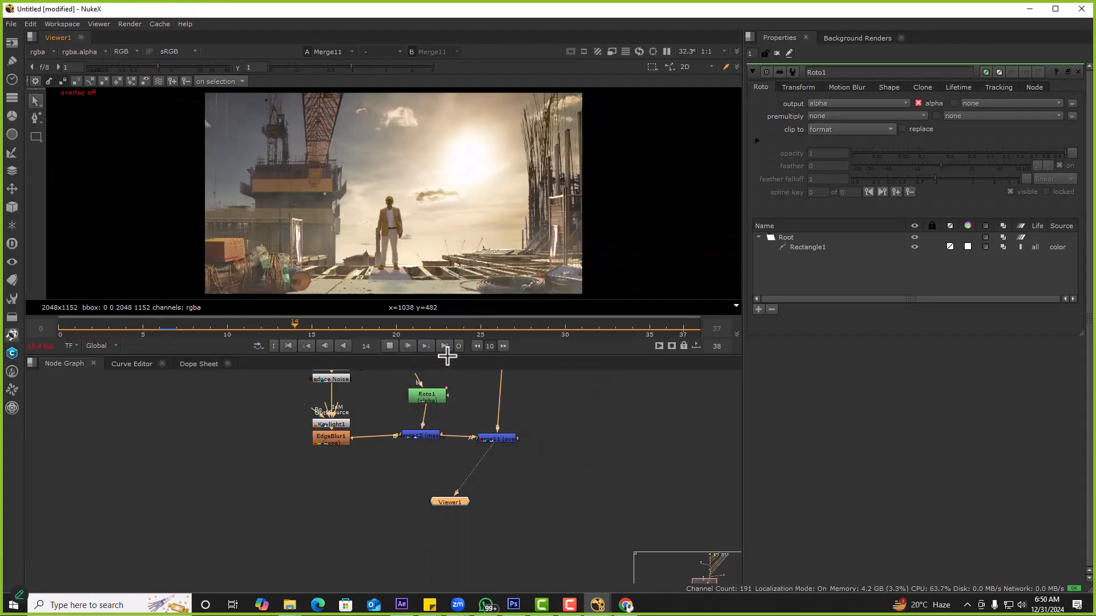
key("Tab")
type("ref")
key("Return")
key("m")
left_click_drag(525, 448, 574, 435)
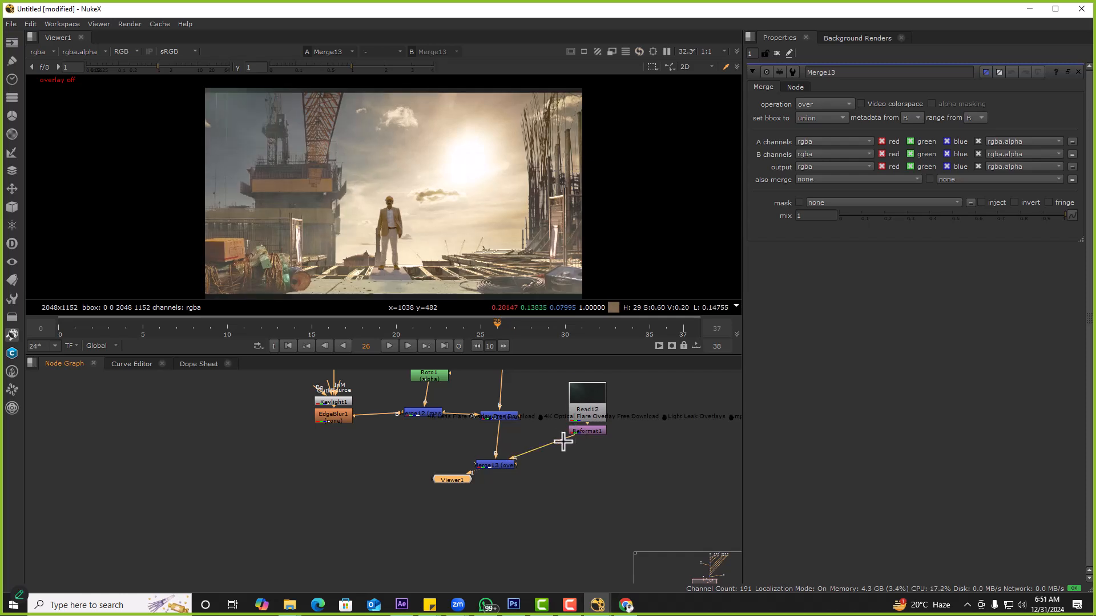
Add a Transform below the flare's Reformat node and mirror the clip horizontally with a scale width of -1
middle_click_drag(512, 466, 499, 446)
left_click(498, 446)
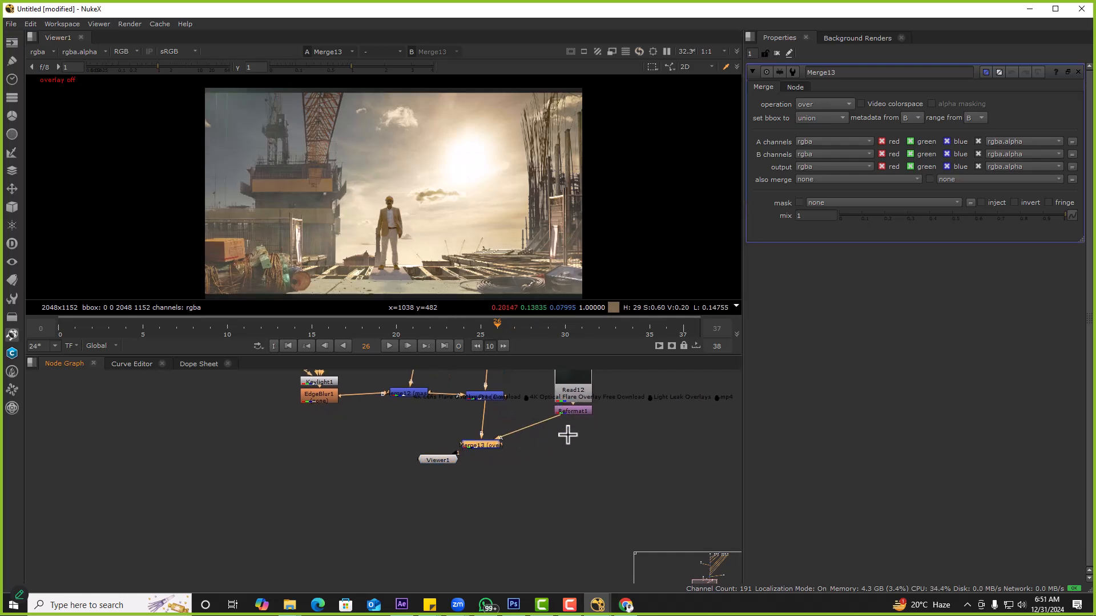
left_click(574, 408)
key("t")
key("o")
left_click_drag(377, 195, 407, 193)
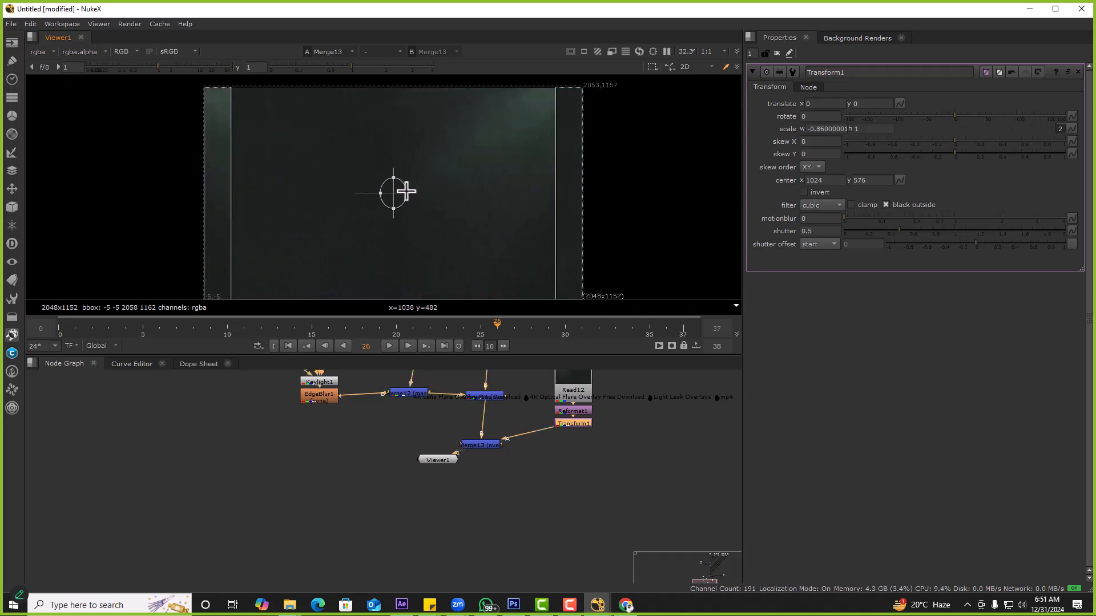
double_click(831, 127)
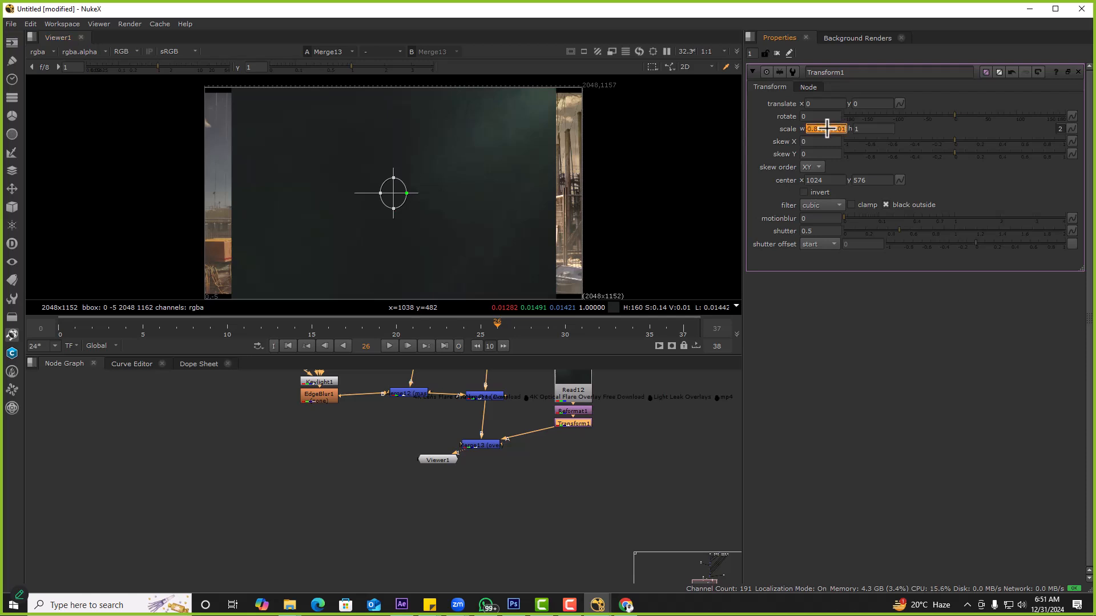
type("-1")
key("Return")
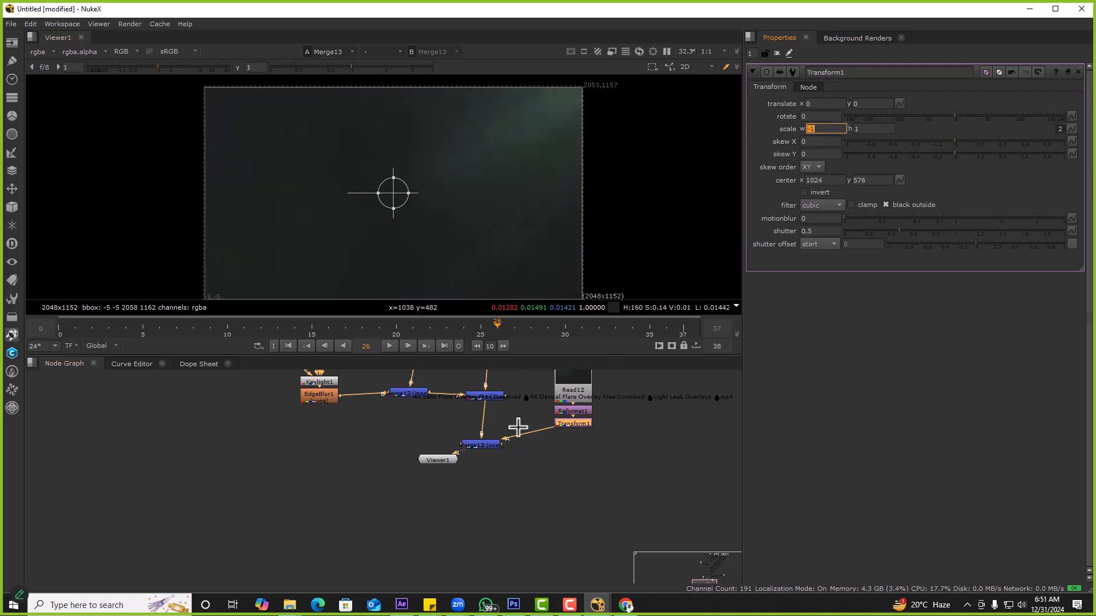
Set the operation of the lens flare Merge node to screen
double_click(481, 444)
left_click(814, 105)
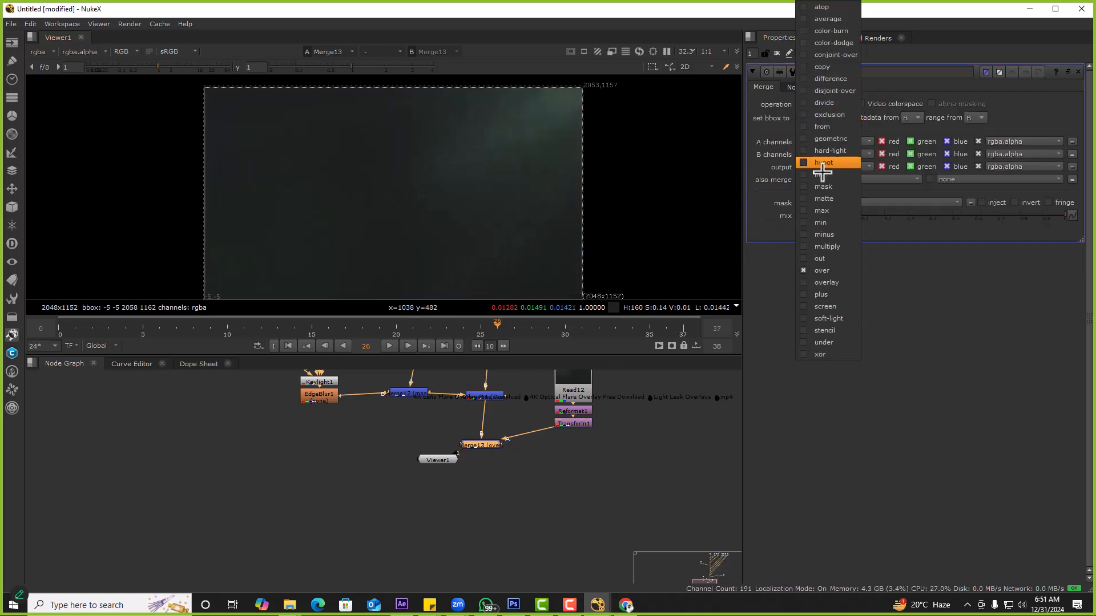
left_click(826, 306)
left_click_drag(359, 159, 559, 228)
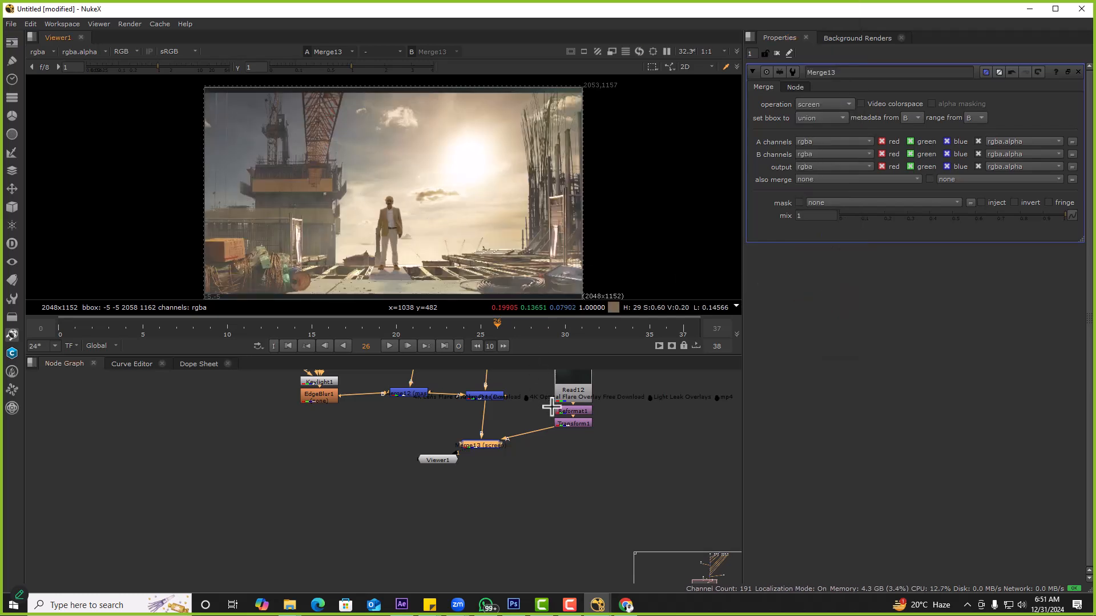
Play the transformed flare clip on its own and the merged composite to judge the flare overlay
left_click(575, 426)
key("1")
left_click(384, 346)
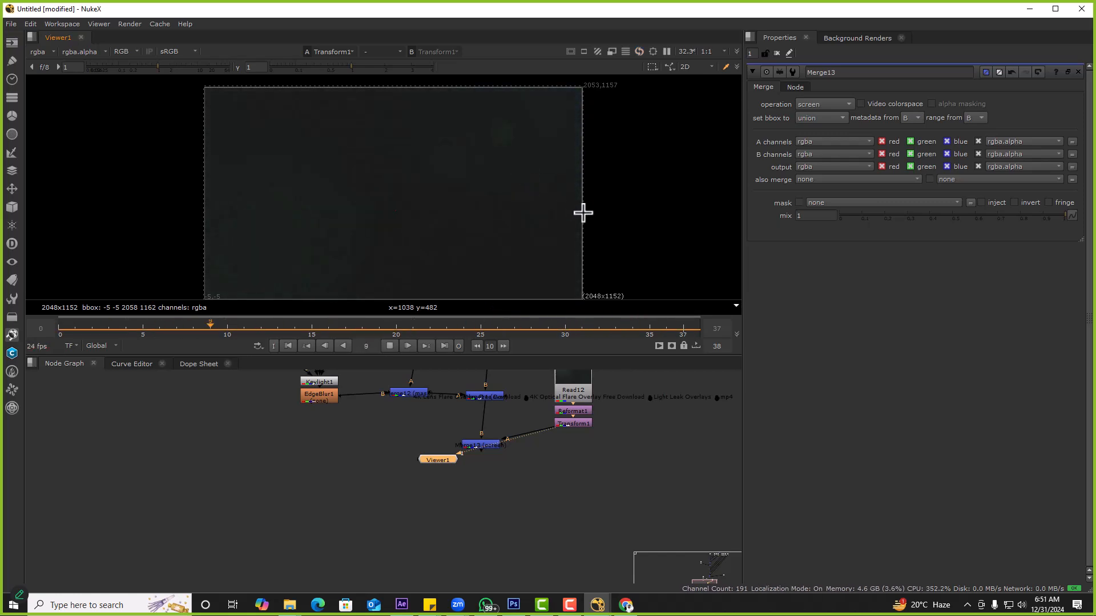
left_click_drag(482, 444, 491, 441)
key("1")
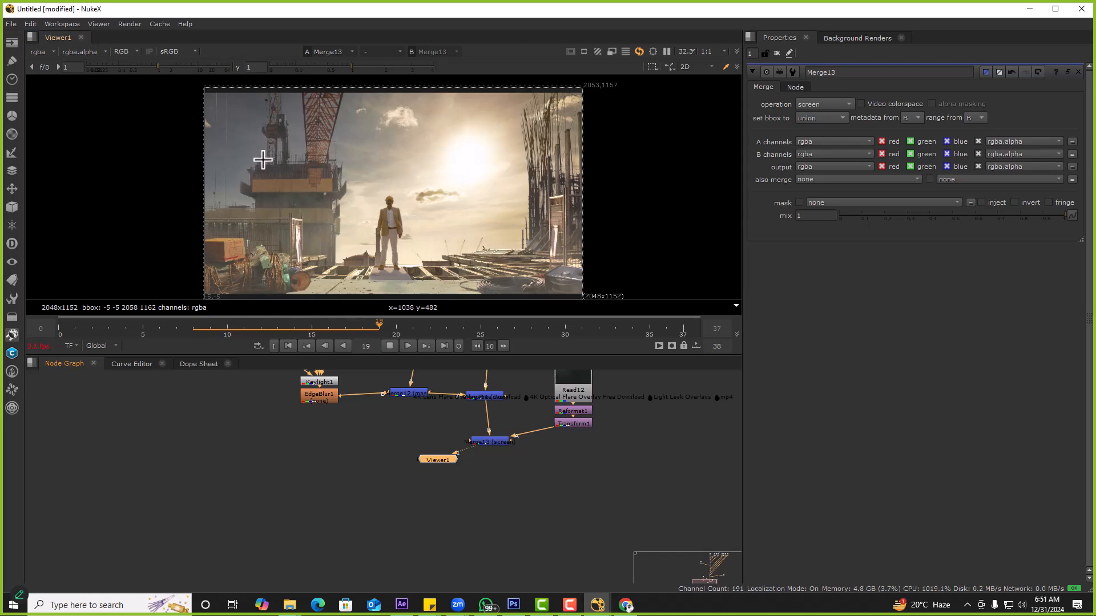
left_click(216, 328)
left_click(216, 329)
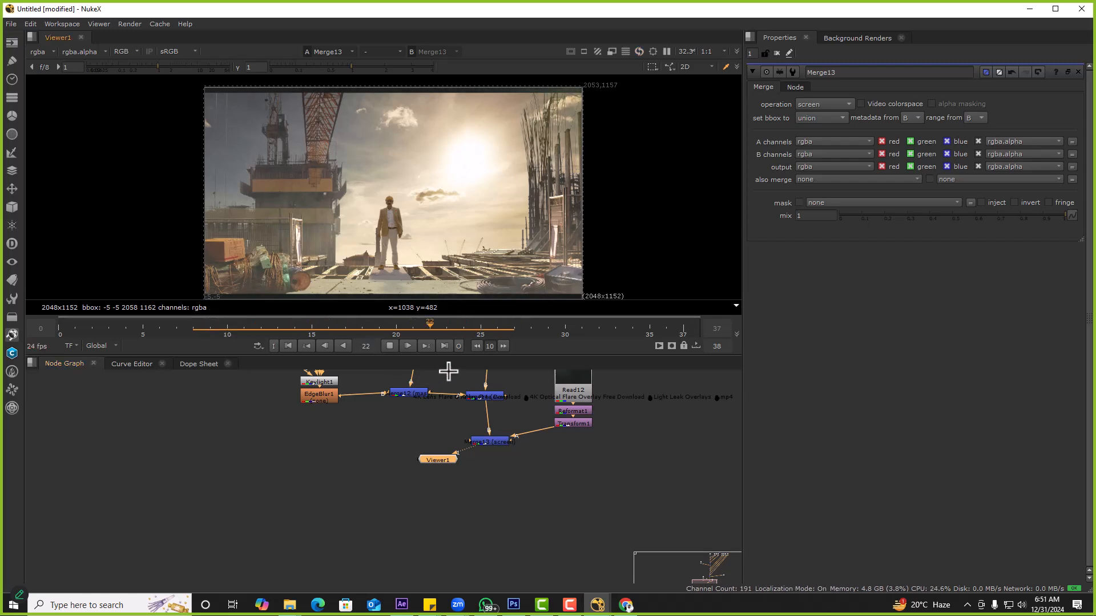
Switch to Adobe After Effects and create a composition with a black solid layer
left_click(402, 605)
right_click(106, 254)
left_click(153, 256)
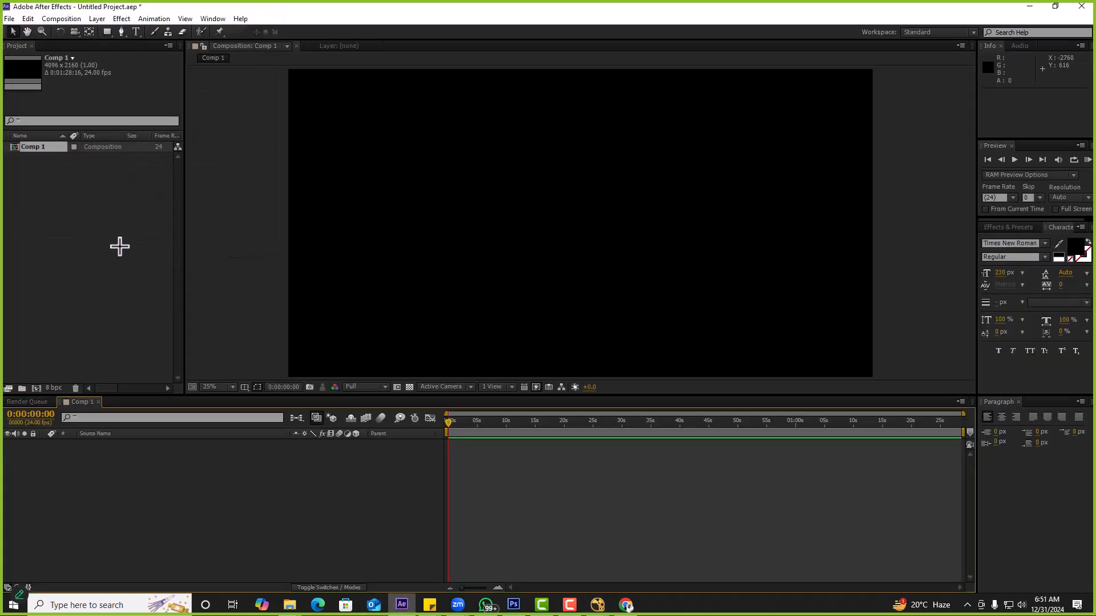
key("ctrl+y")
key("Return")
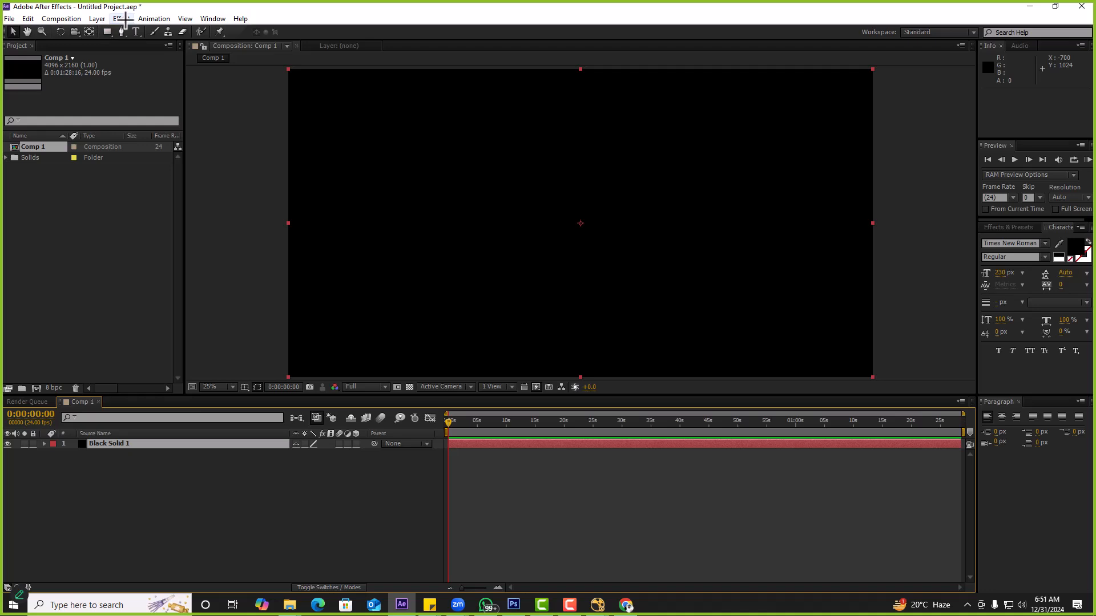
Search the effects for "lens", apply Lens Flare to the black solid and shift the layer toward the upper right
left_click(126, 21)
left_click(891, 264)
left_click(1008, 228)
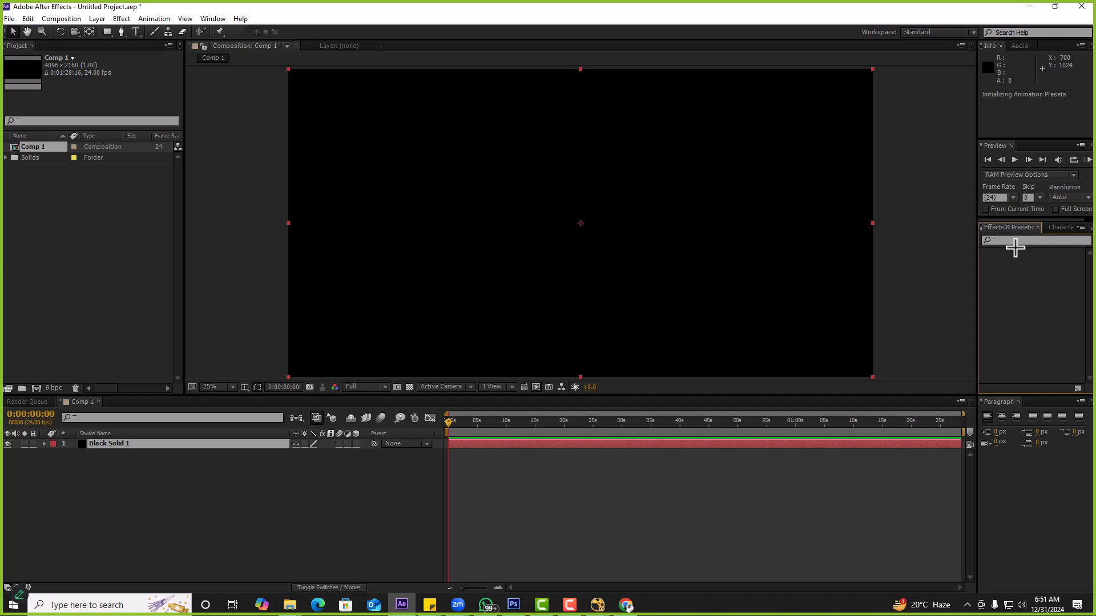
key("alt+Tab")
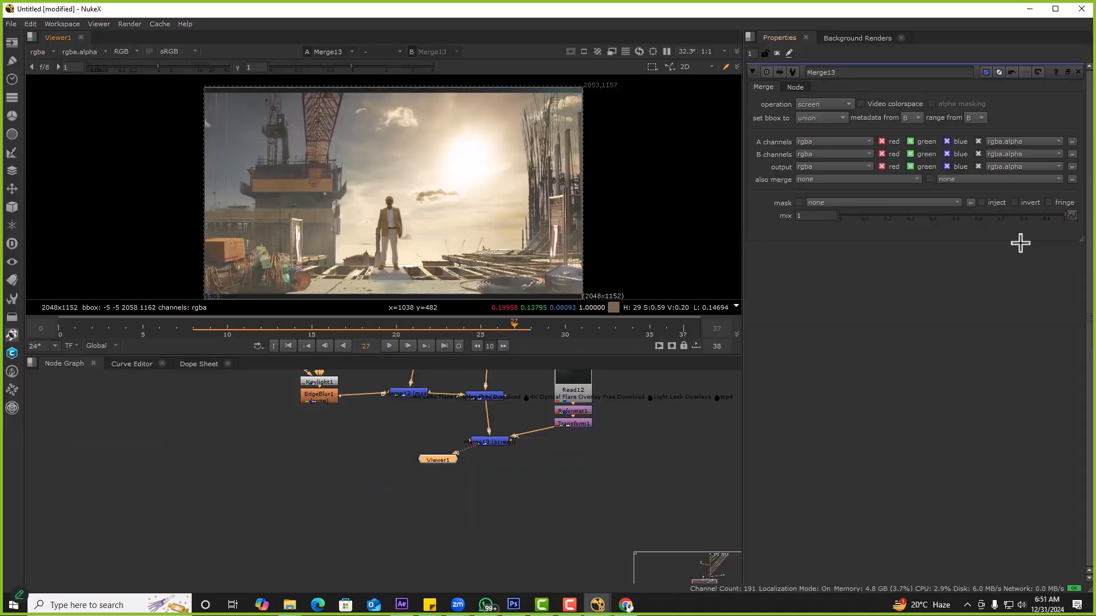
key("alt+Tab")
type("lens")
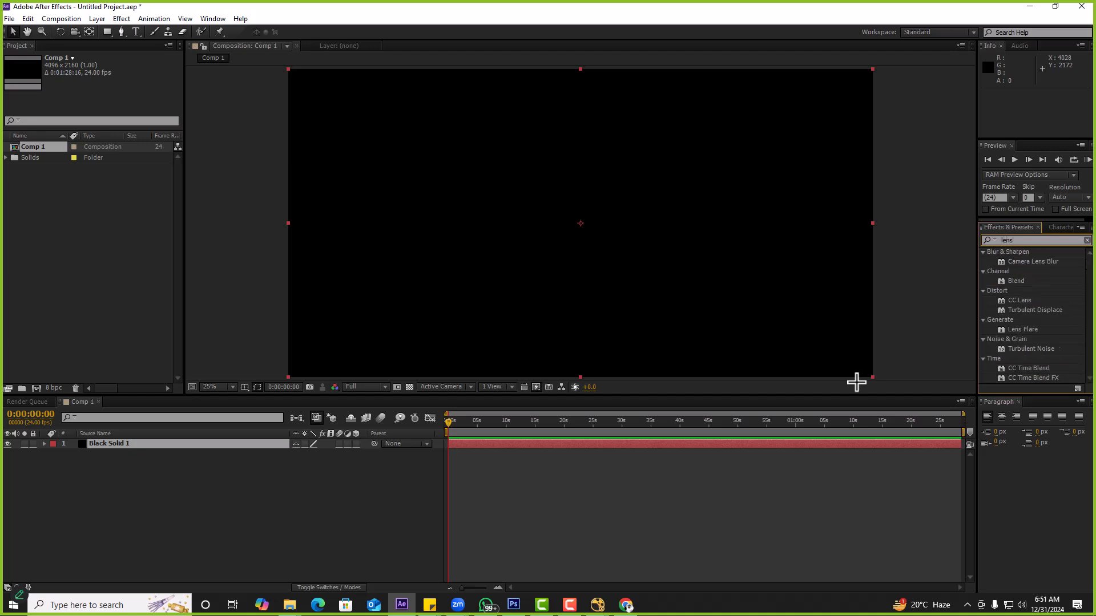
left_click_drag(1021, 300, 778, 299)
left_click_drag(520, 191, 711, 142)
Start a fresh project without saving and create a composition 2048 px wide and 1152 px high
key("ctrl+alt+n")
key("n")
key("ctrl+k")
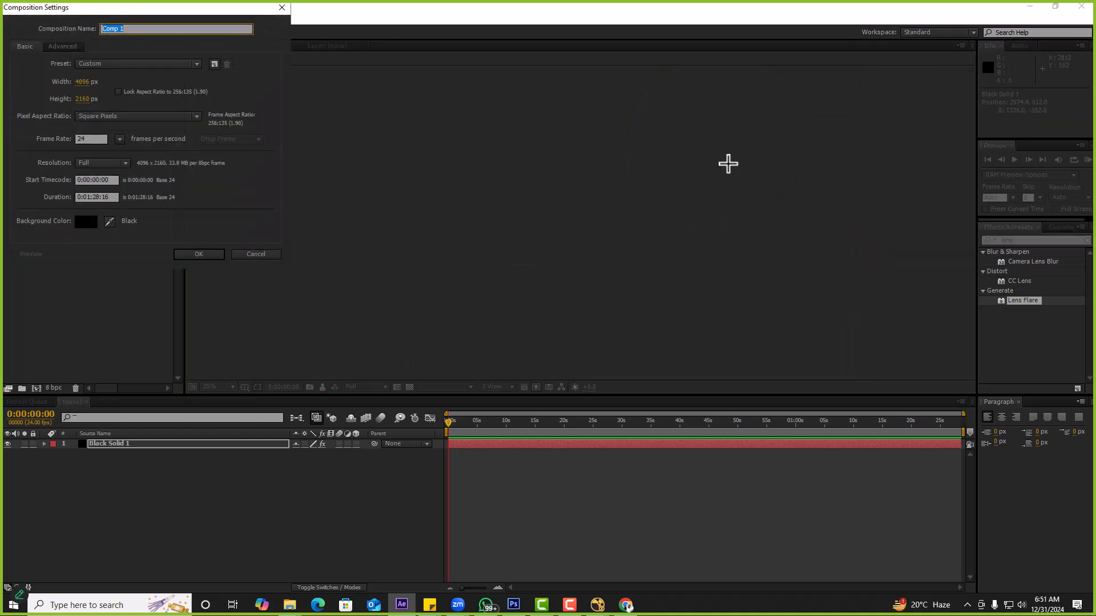
left_click(90, 84)
type("50")
type("048")
key("Tab")
type("11")
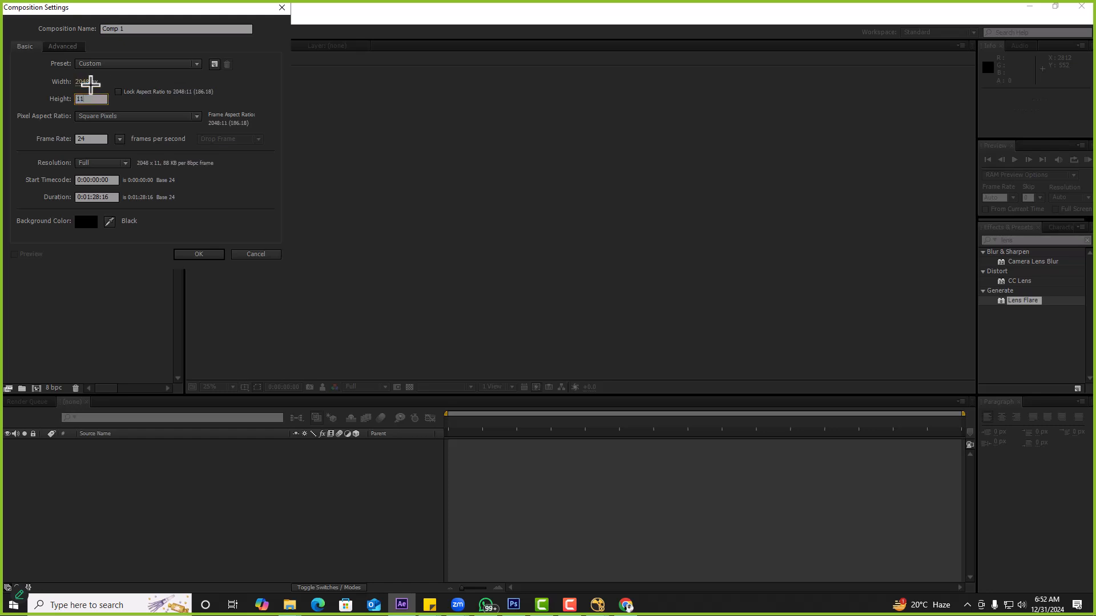
type("52")
key("Return")
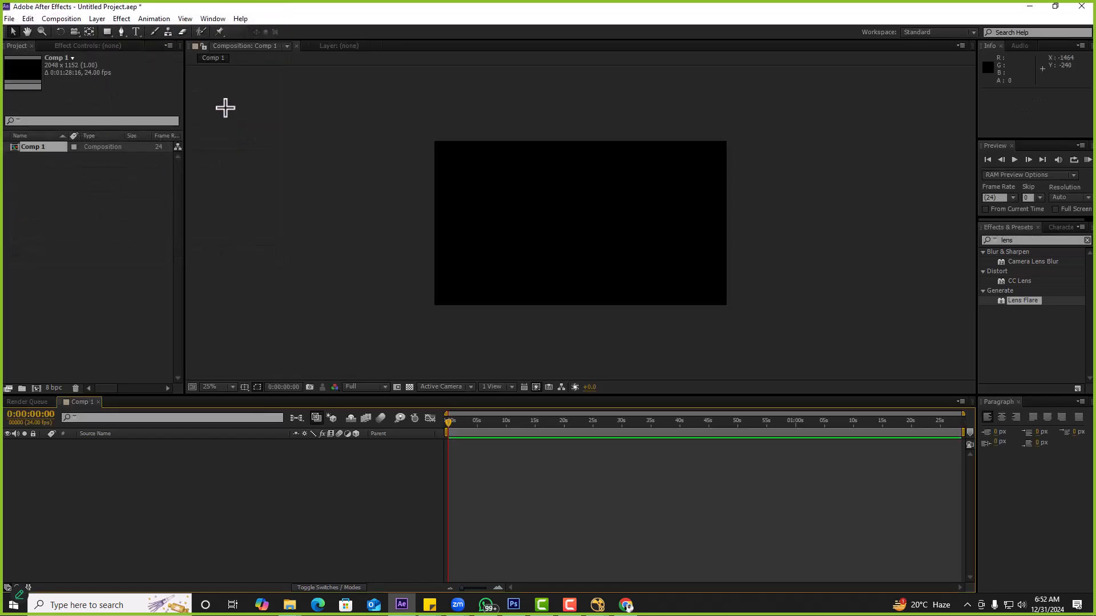
Add a black solid to the 2048 x 1152 composition and apply the Lens Flare effect to it
key("ctrl+y")
key("Return")
key("ctrl+alt+shift+e")
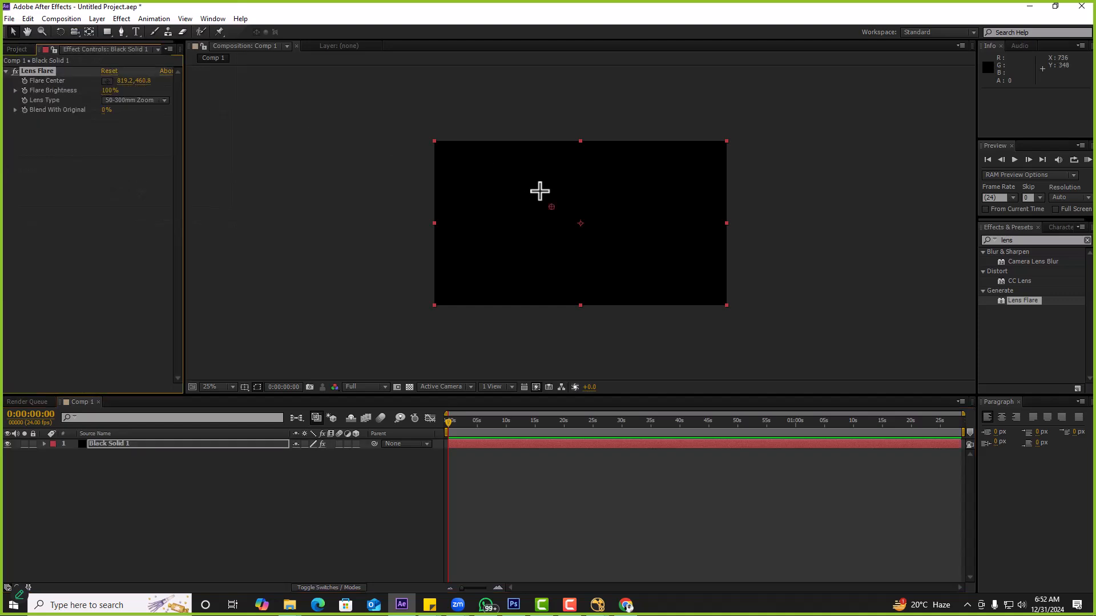
left_click(413, 386)
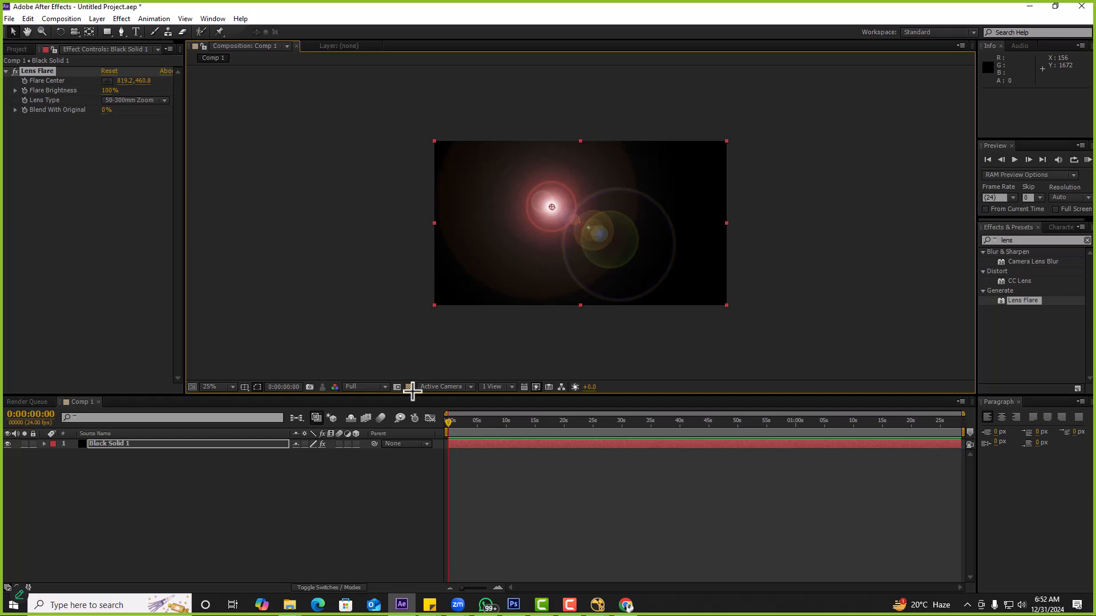
Try the 35mm Prime and 105mm Prime lens types on the flare and return to 50-300mm Zoom
left_click(142, 99)
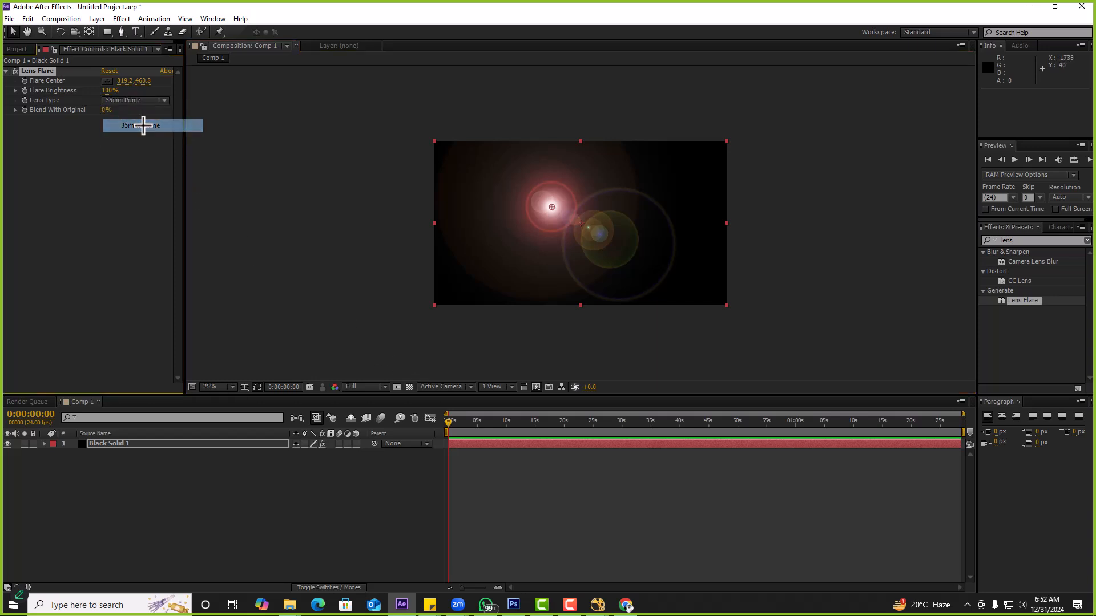
left_click(141, 124)
left_click(134, 100)
left_click(142, 138)
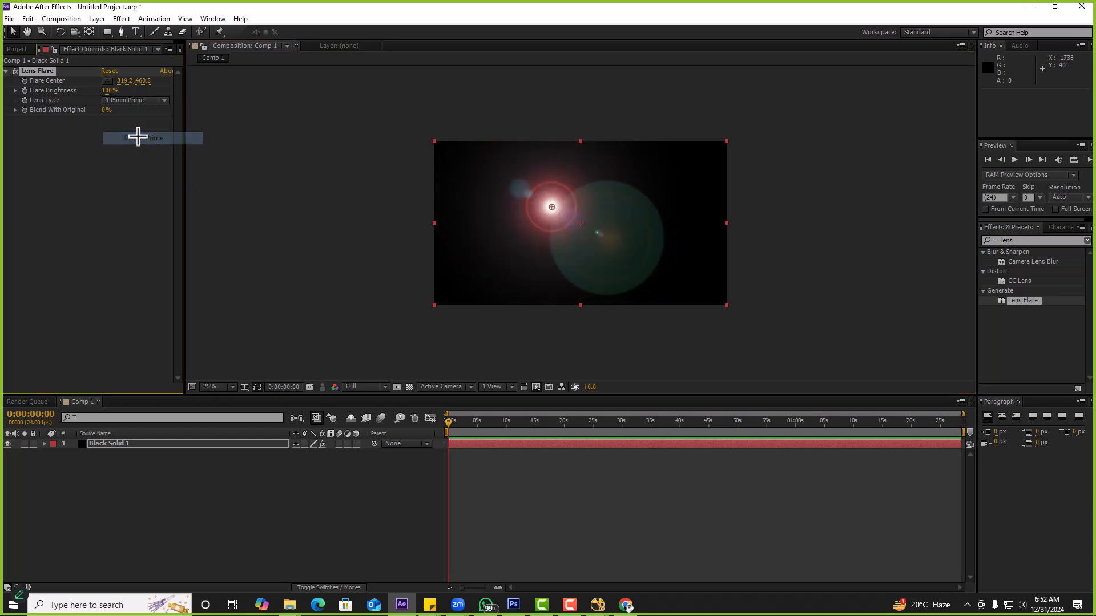
left_click(145, 101)
left_click(143, 110)
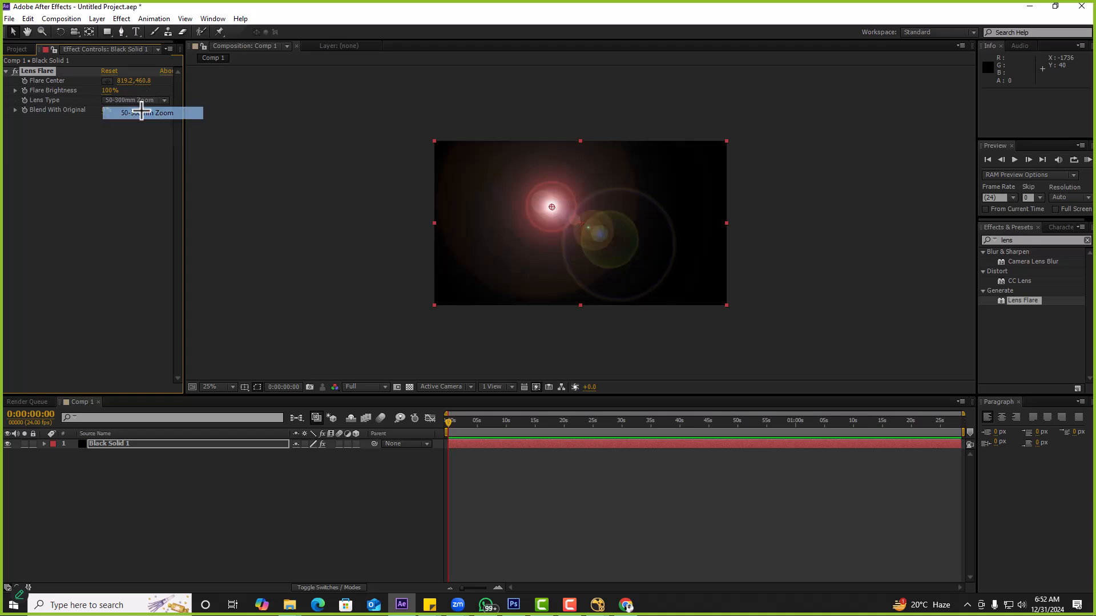
Keyframe the flare center from about 1463, 233 at the start to about 1195, 193 at 0:00:03:11, and preview the motion
left_click_drag(551, 212, 644, 175)
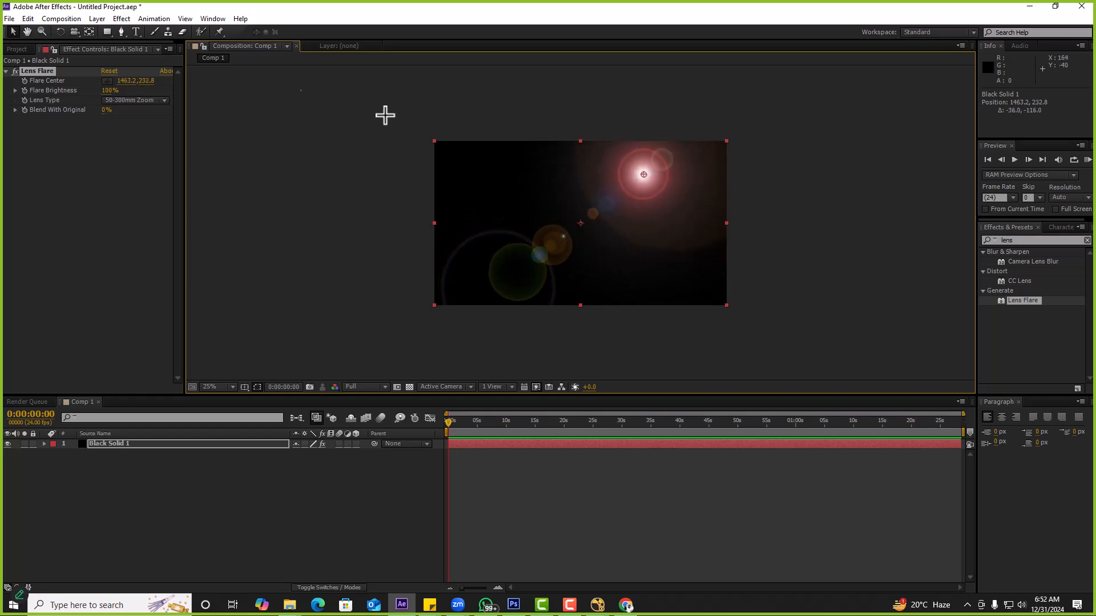
left_click(28, 80)
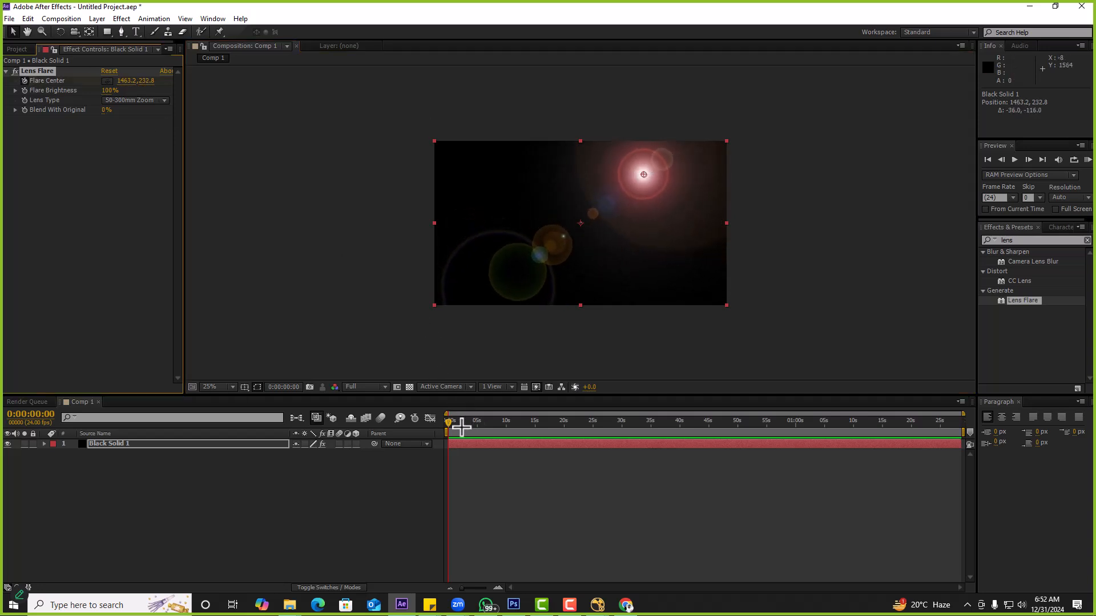
left_click(468, 423)
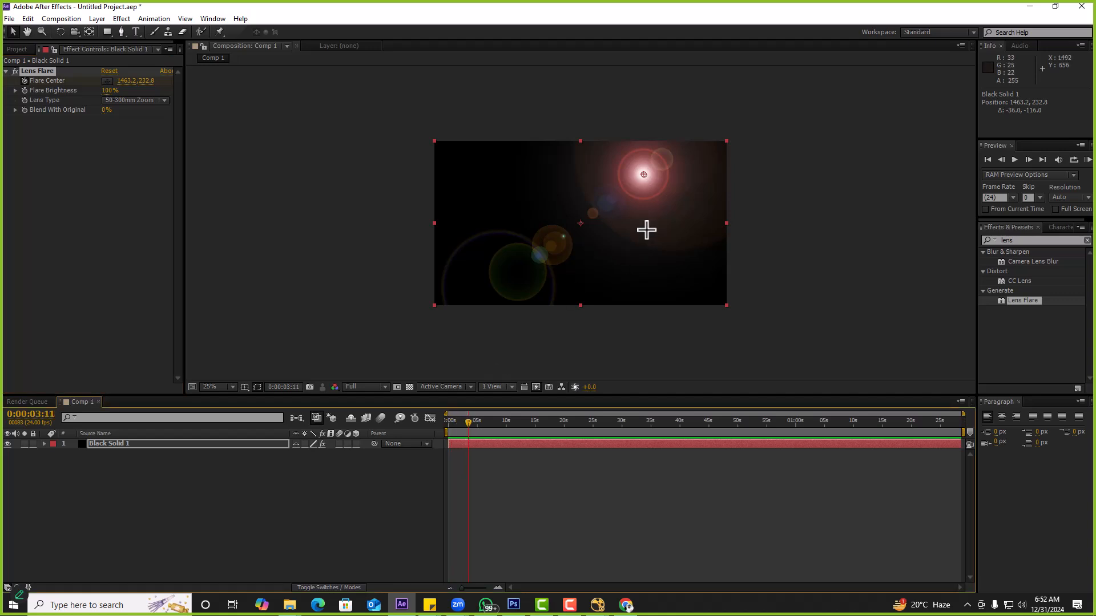
left_click_drag(645, 176, 606, 171)
key("KP_0")
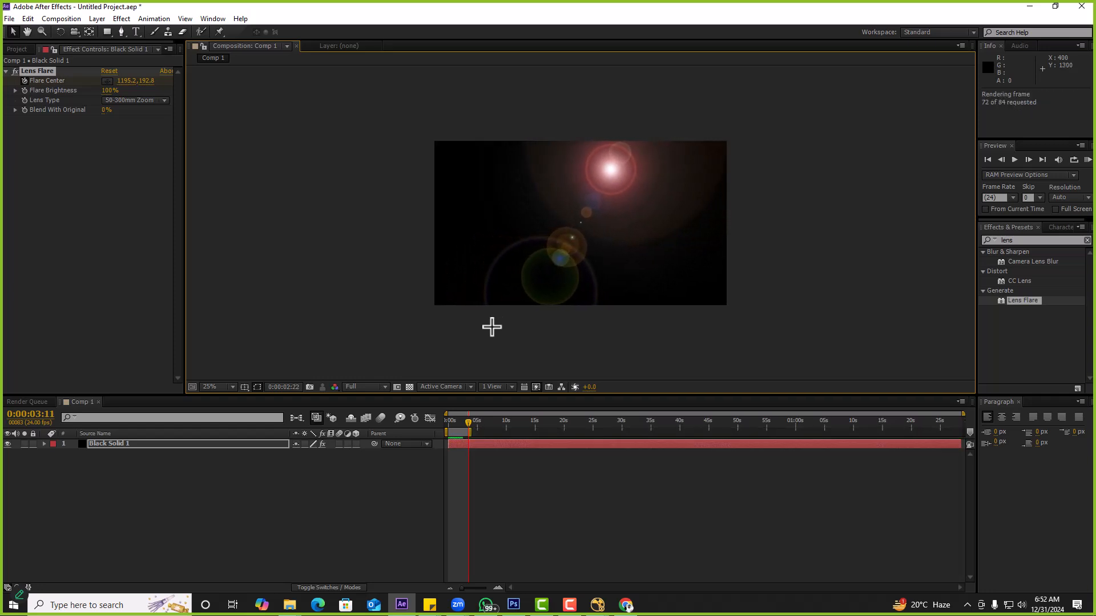
key("space")
scroll(505, 314, "up", 2)
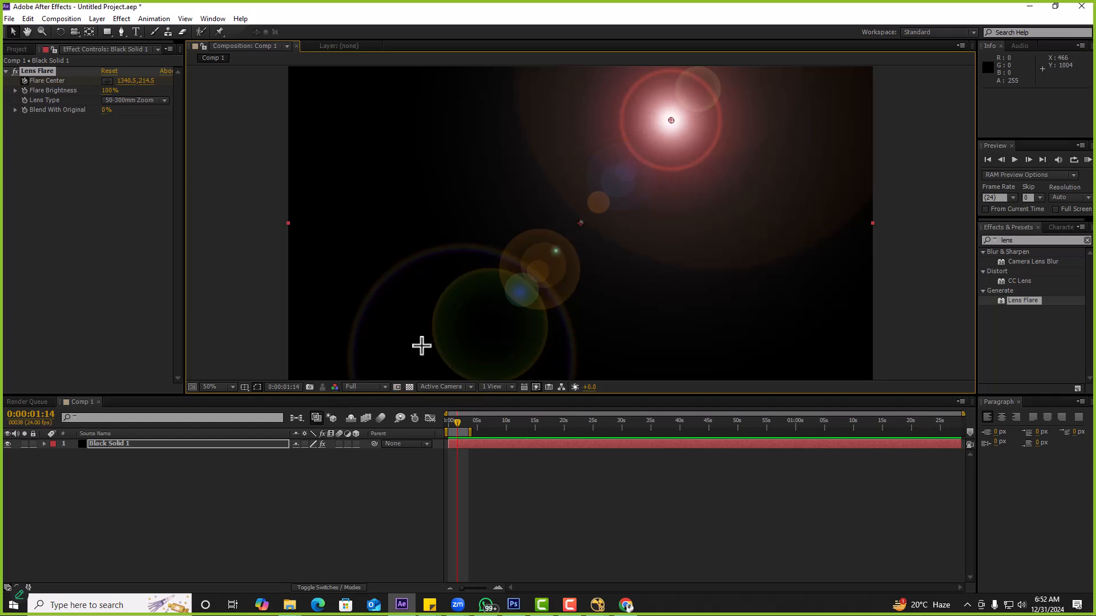
Add Comp 1 to the render queue and set its output module format to H.264
left_click(334, 491)
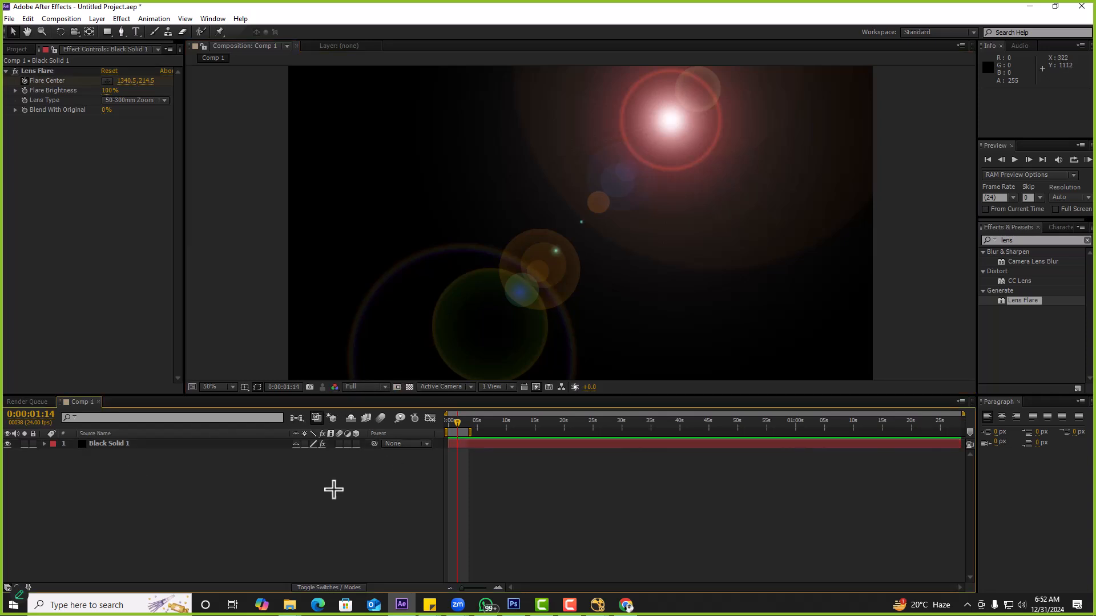
left_click(28, 402)
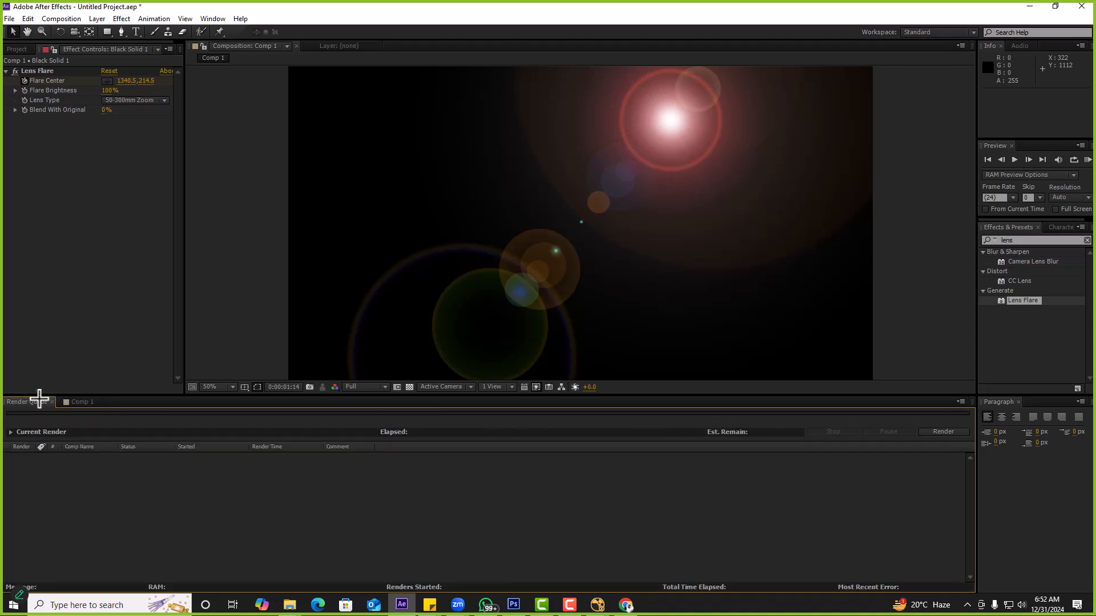
left_click(57, 402)
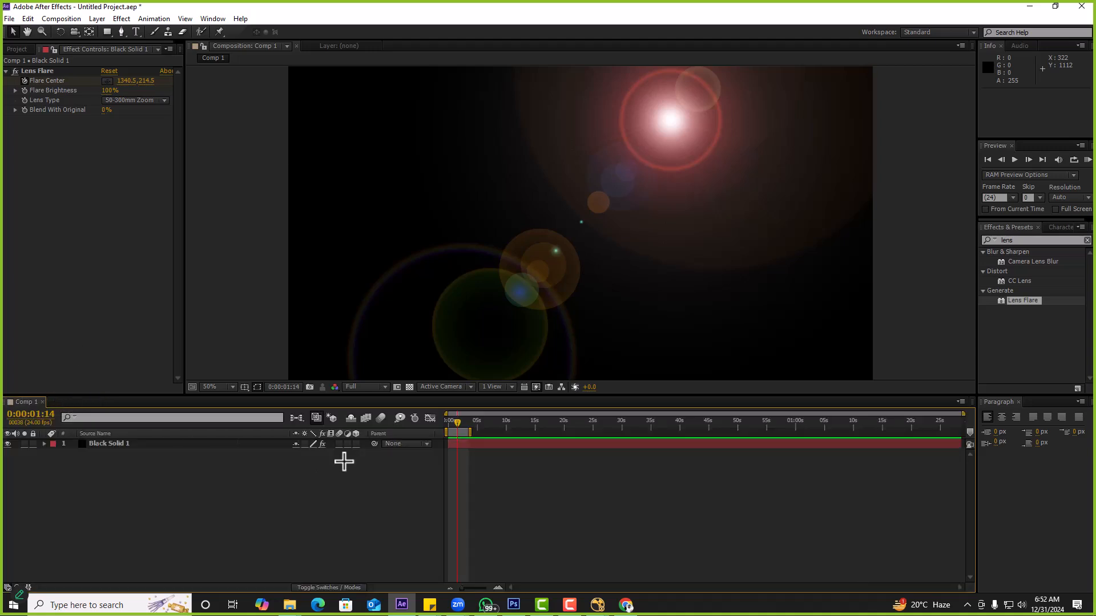
left_click(61, 18)
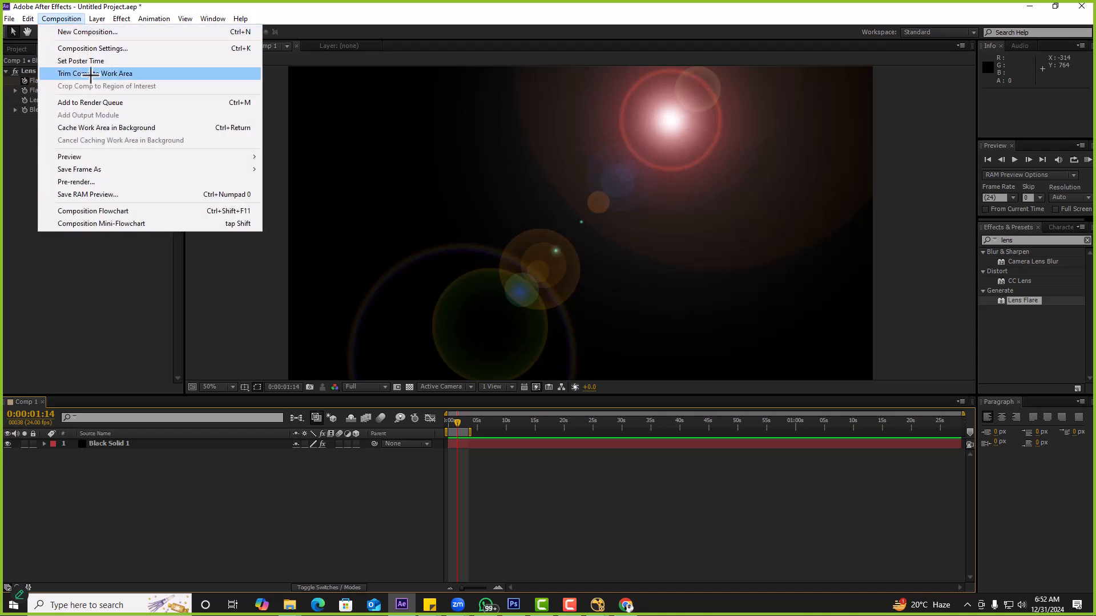
left_click(112, 104)
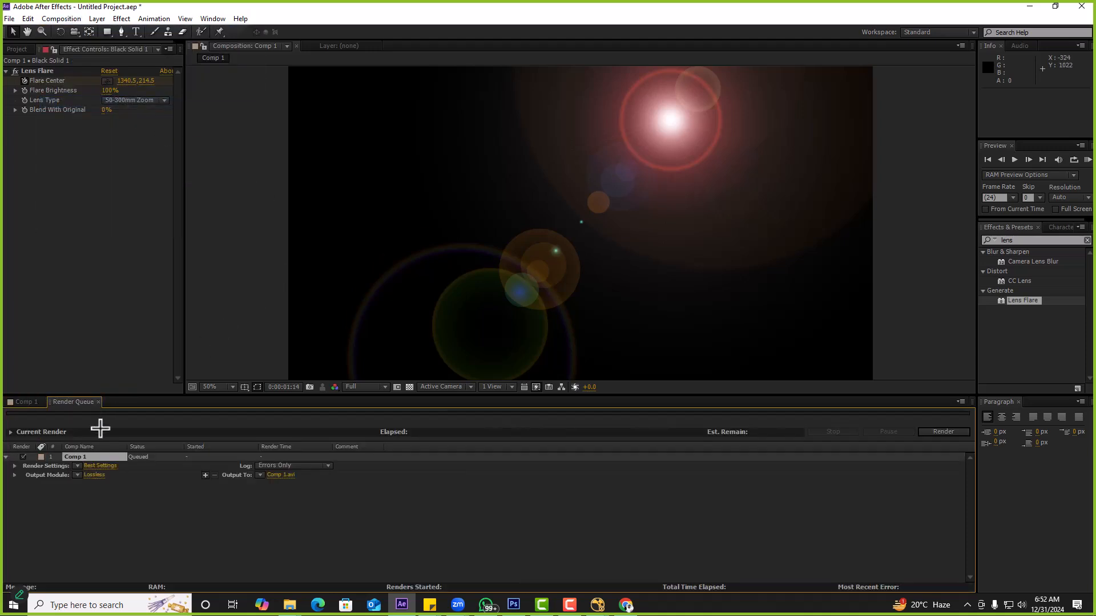
left_click(92, 475)
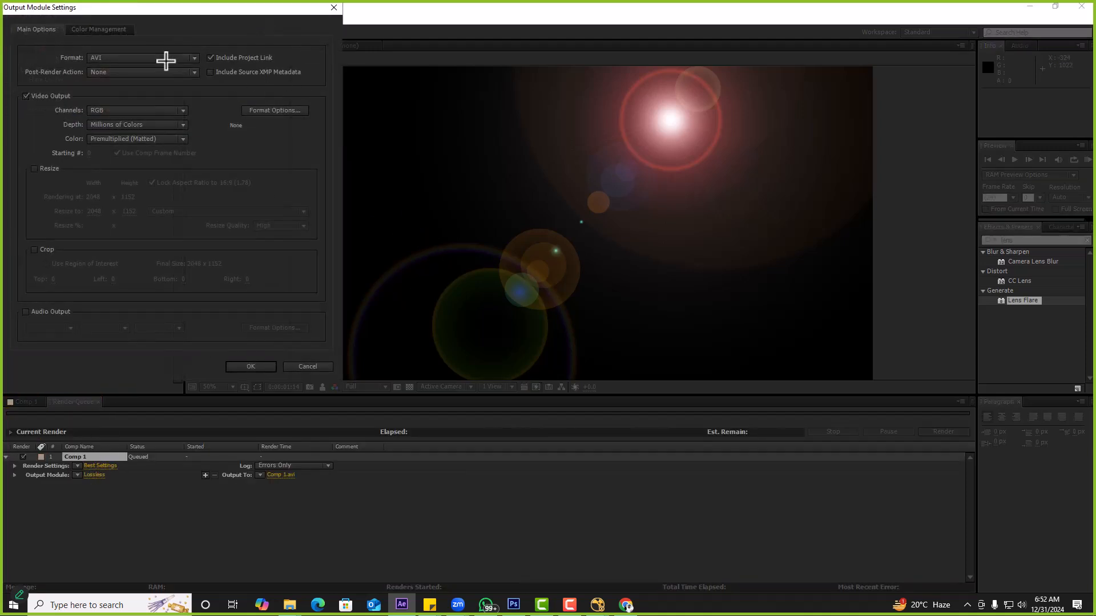
left_click(171, 57)
left_click(147, 135)
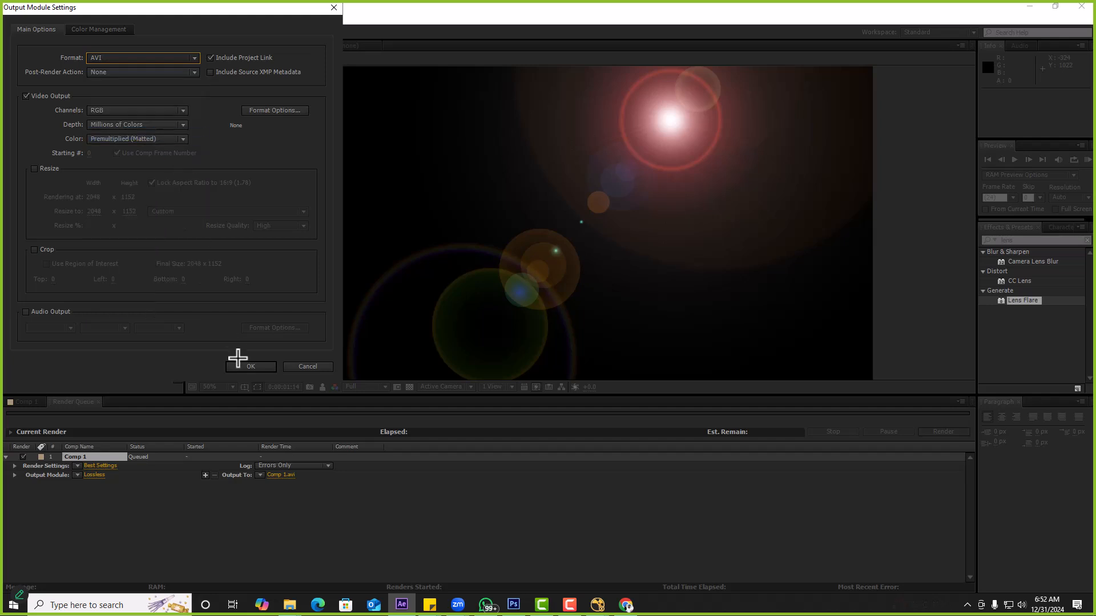
left_click(248, 367)
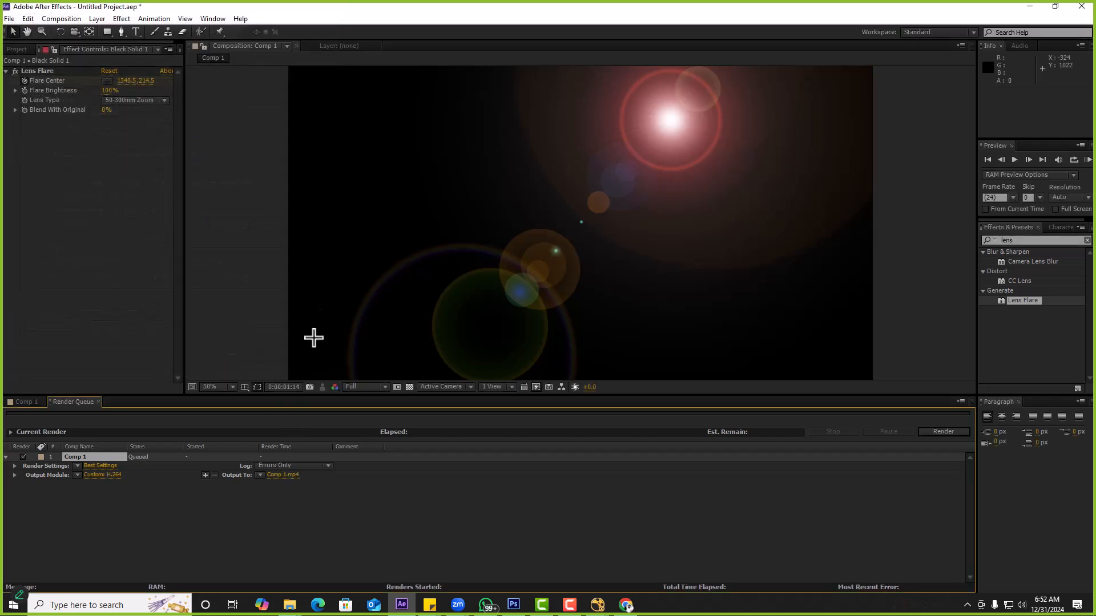
Set the render output to Comp 1.mp4 on the Desktop and render the composition
left_click(52, 113)
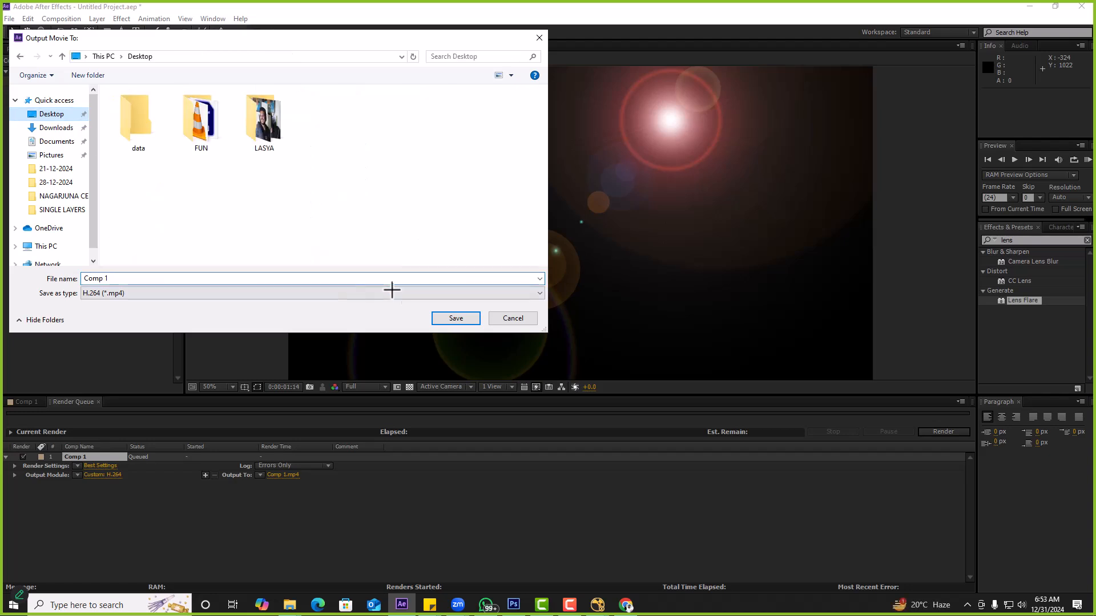
left_click(455, 318)
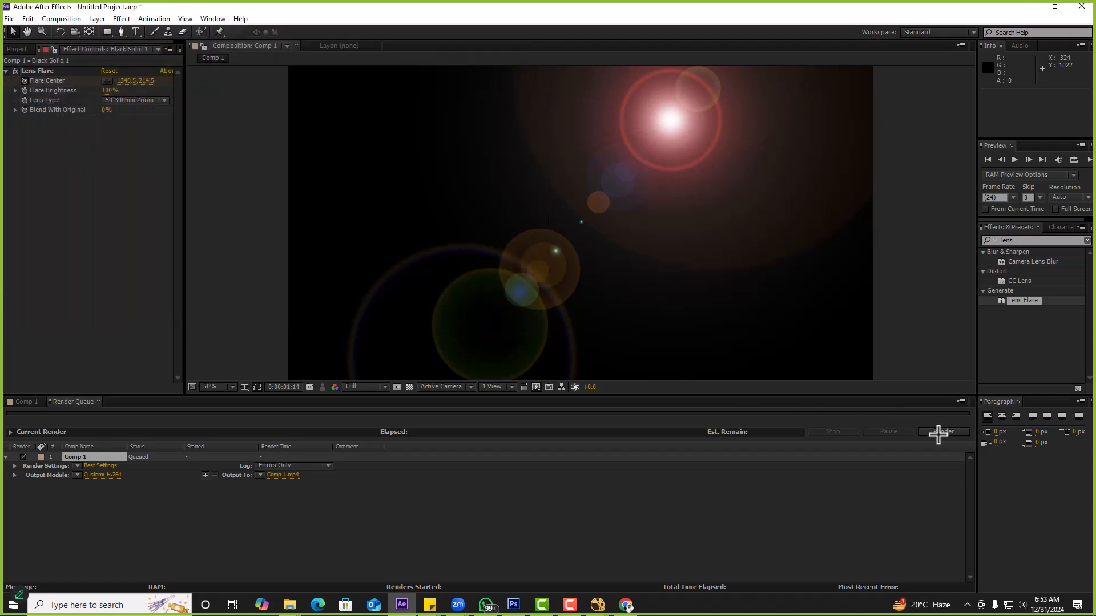
left_click(942, 432)
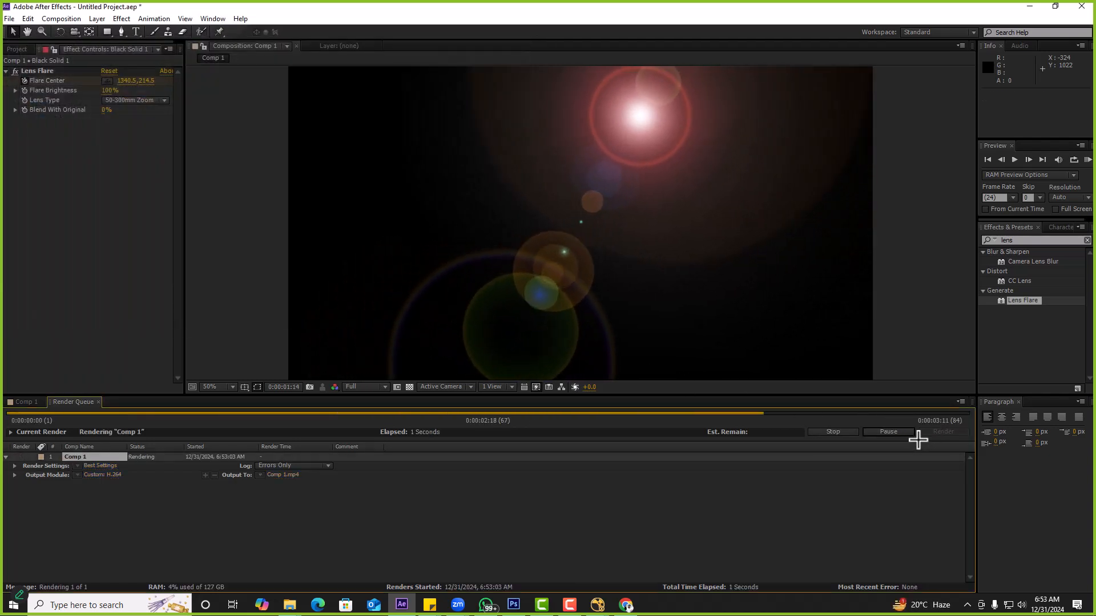
Switch to Nuke and read in the rendered Comp 1.mp4 from the Desktop below the composite
key("alt+Tab")
middle_click_drag(543, 501, 507, 468)
left_click(507, 468)
key("r")
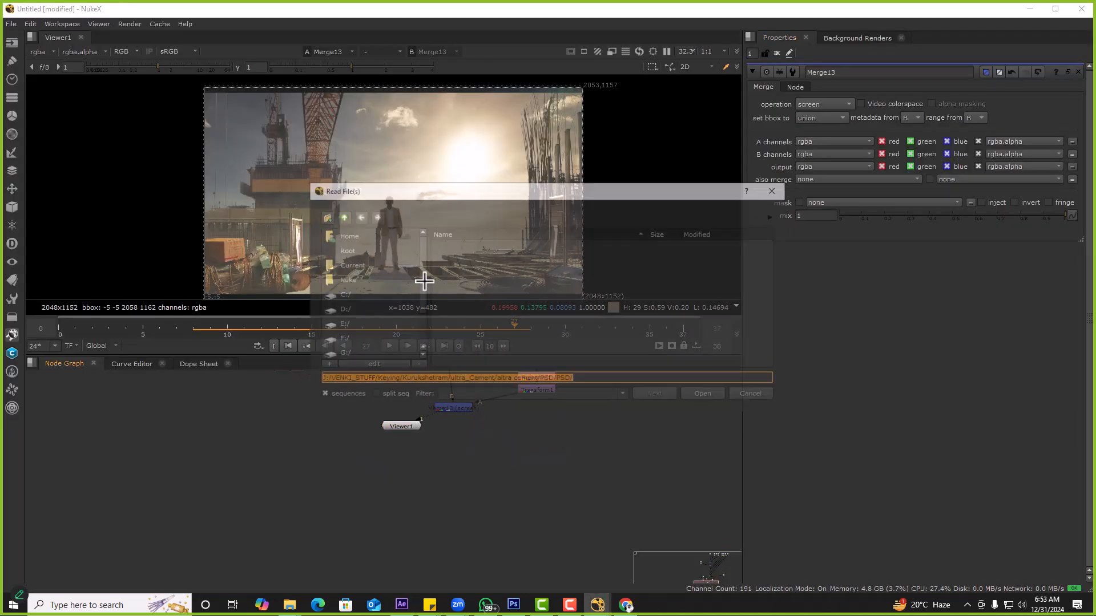
left_click(345, 234)
type("de")
key("Tab")
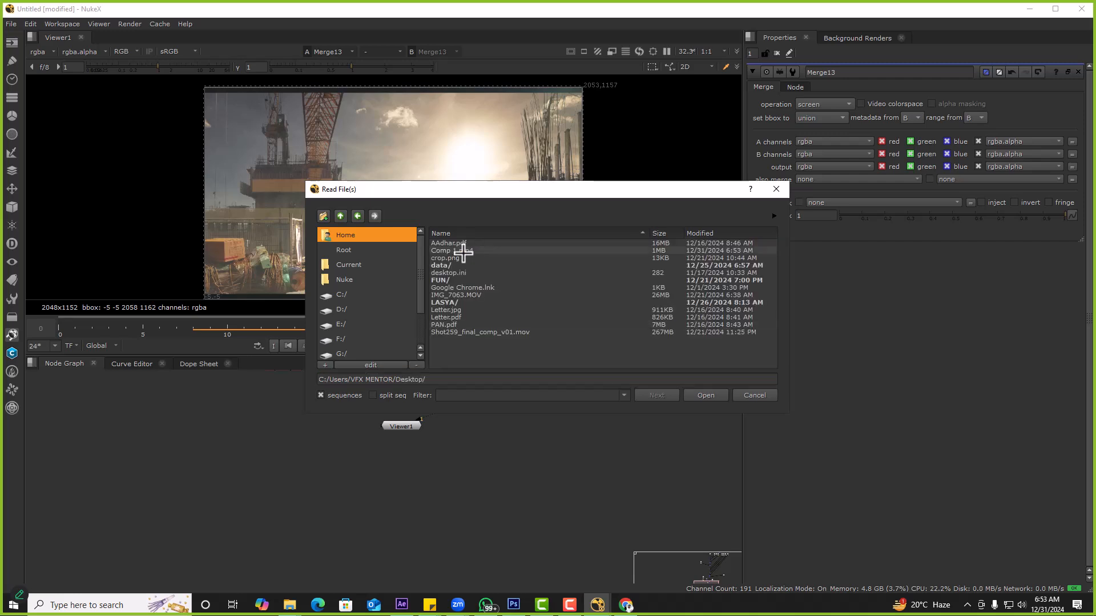
type("c")
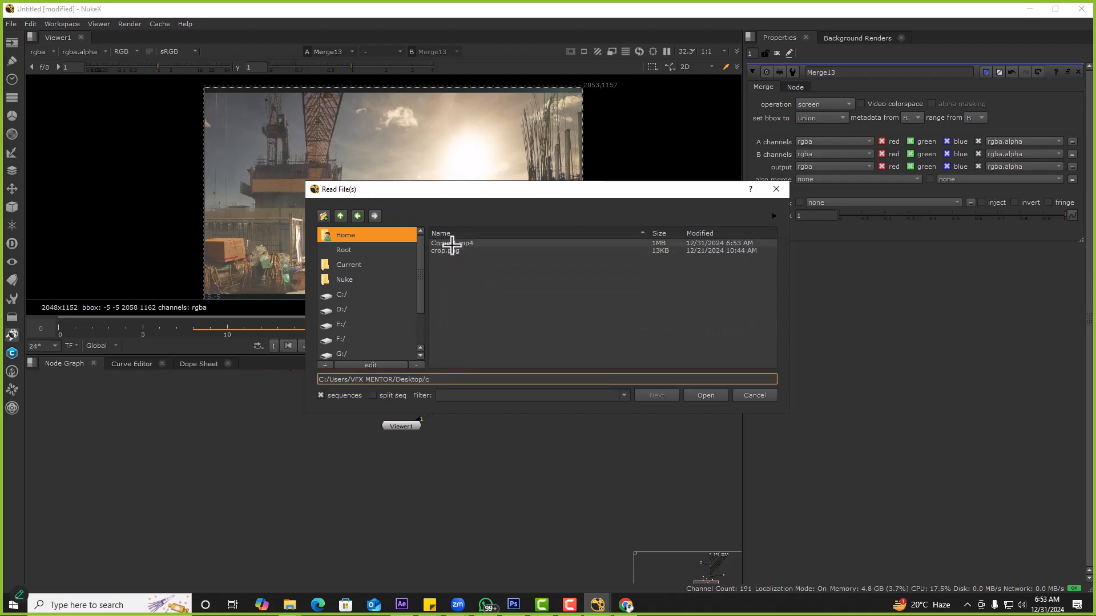
double_click(452, 243)
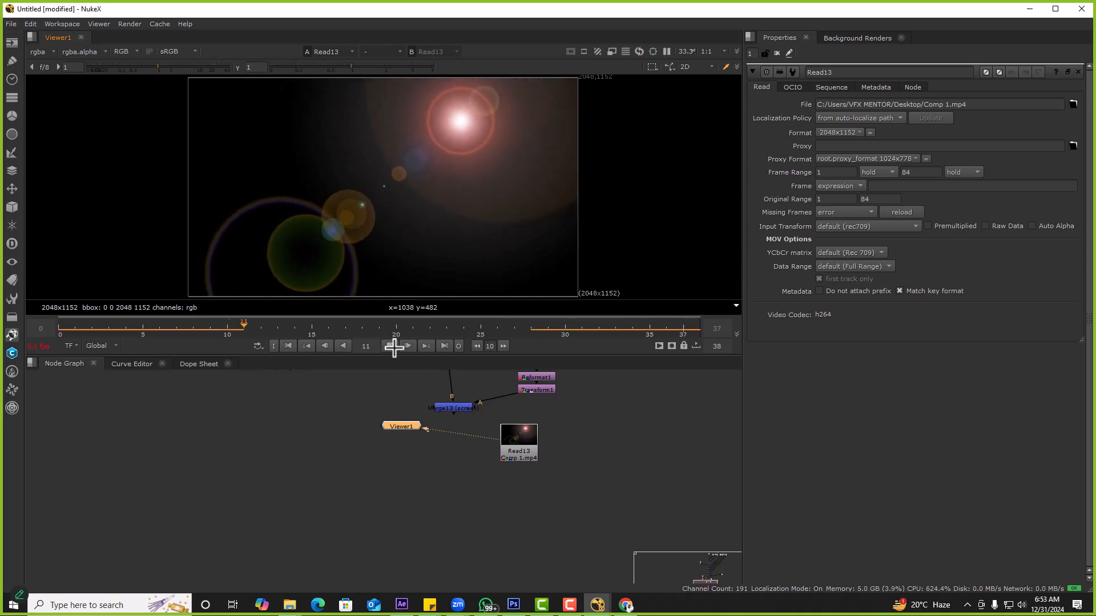
Place the Viewer node below the Comp 1.mp4 read and play the flare clip
left_click(487, 475)
left_click_drag(399, 428, 528, 504)
left_click(390, 345)
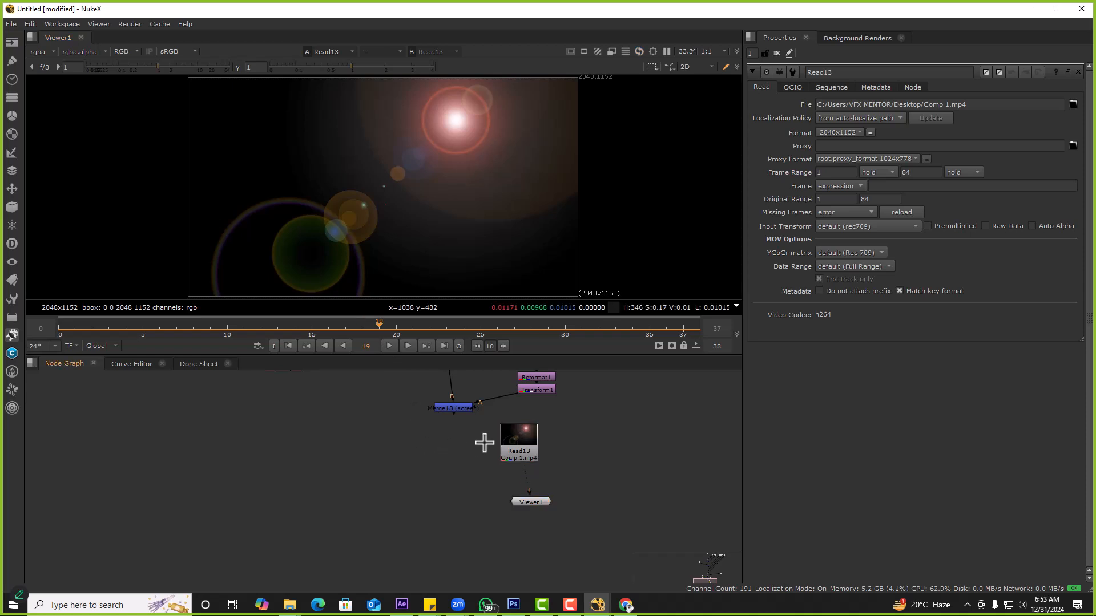
Merge the Comp 1.mp4 flare over the Merge13 result with a new Merge node and view it
left_click_drag(514, 440, 526, 436)
left_click(473, 457)
key("m")
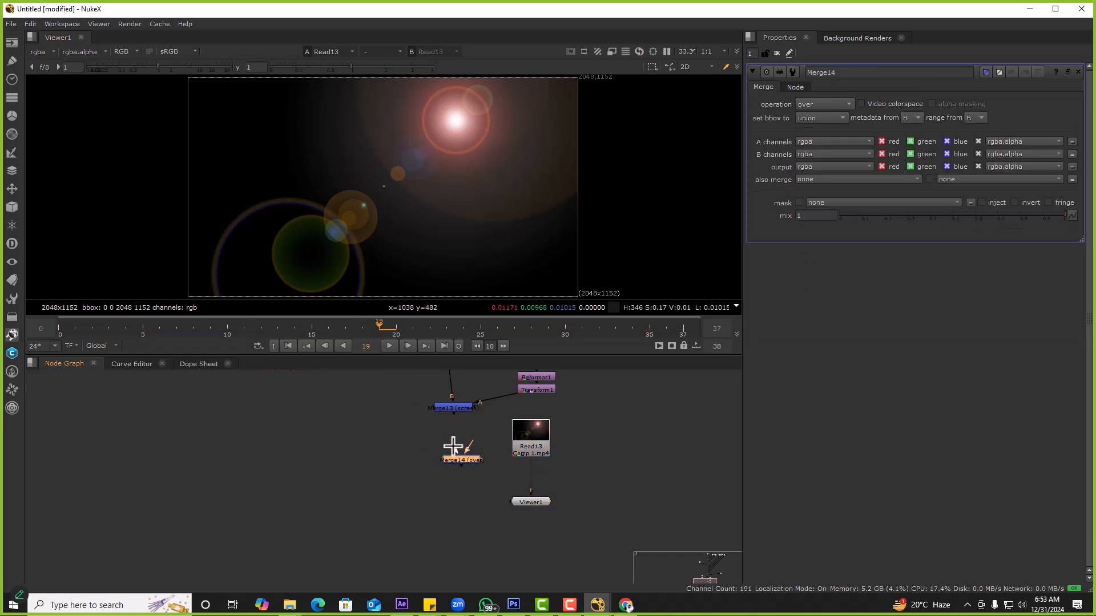
left_click_drag(469, 443, 457, 411)
key("1")
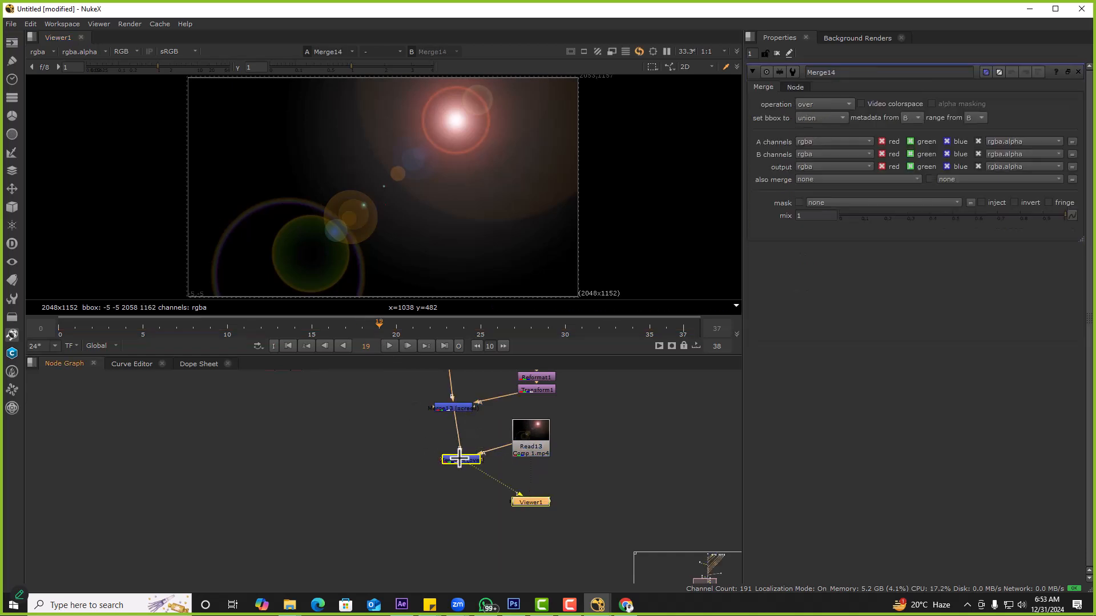
left_click(459, 455)
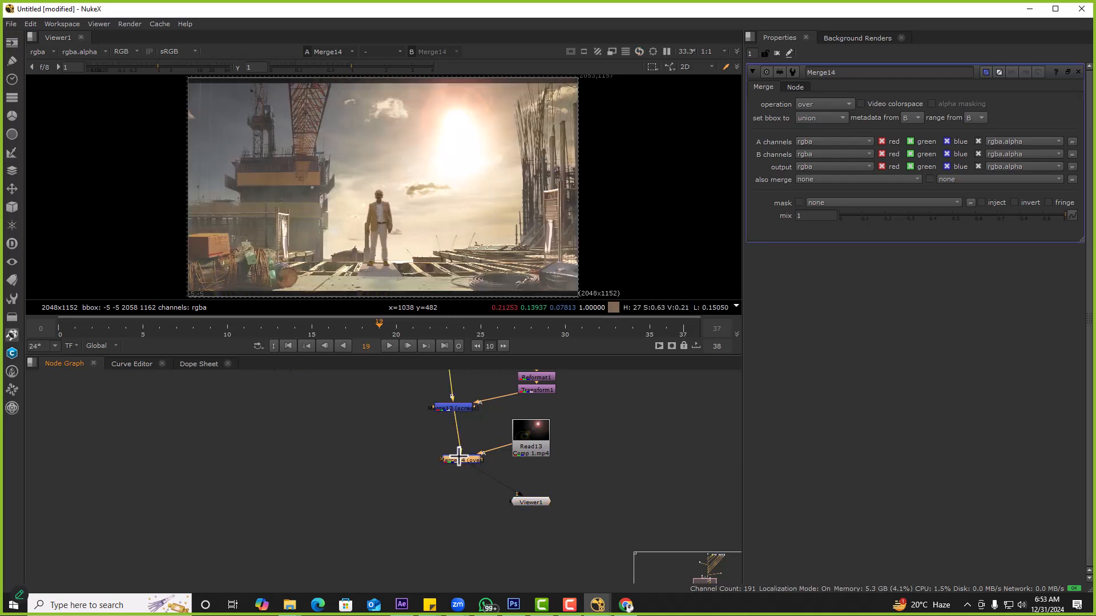
Add a Transform node below the Comp 1.mp4 read and set the flare's Merge operation to plus
scroll(526, 435, "up", 3)
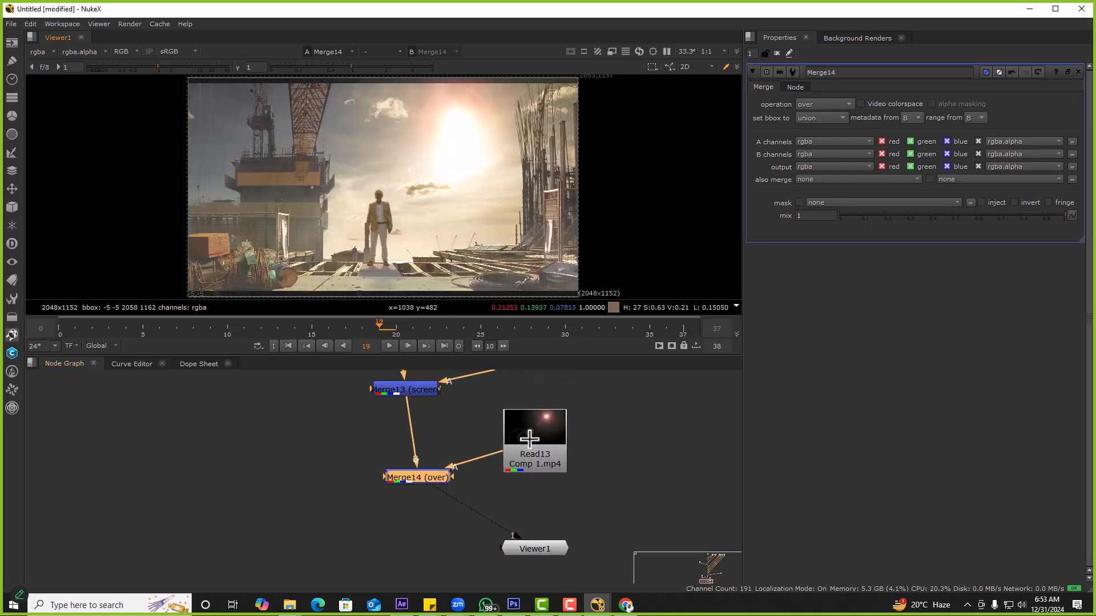
left_click_drag(529, 439, 575, 421)
key("t")
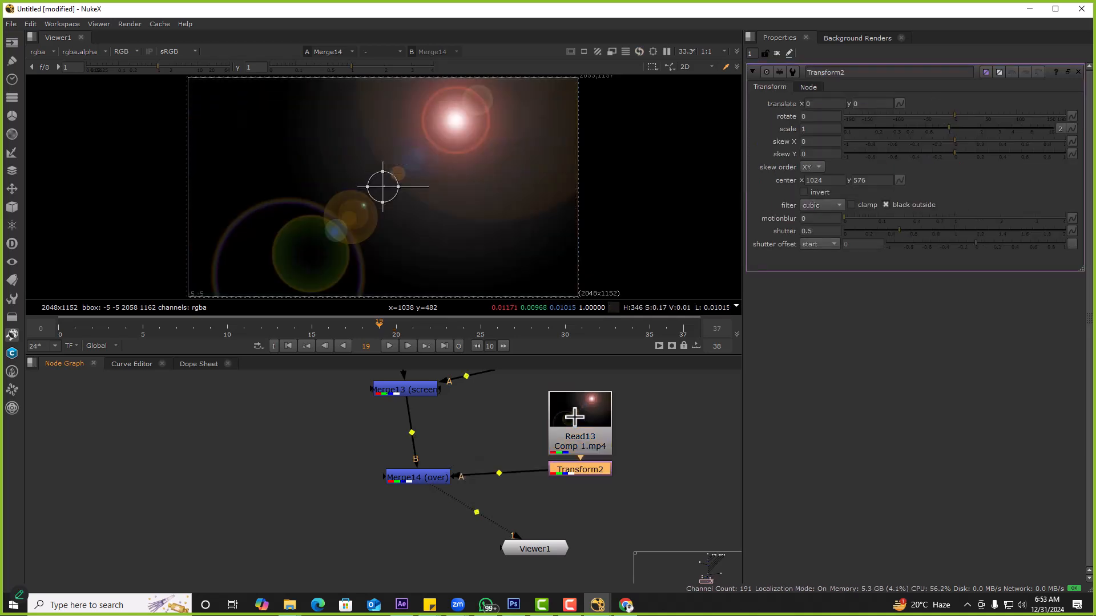
left_click(433, 478)
left_click(824, 104)
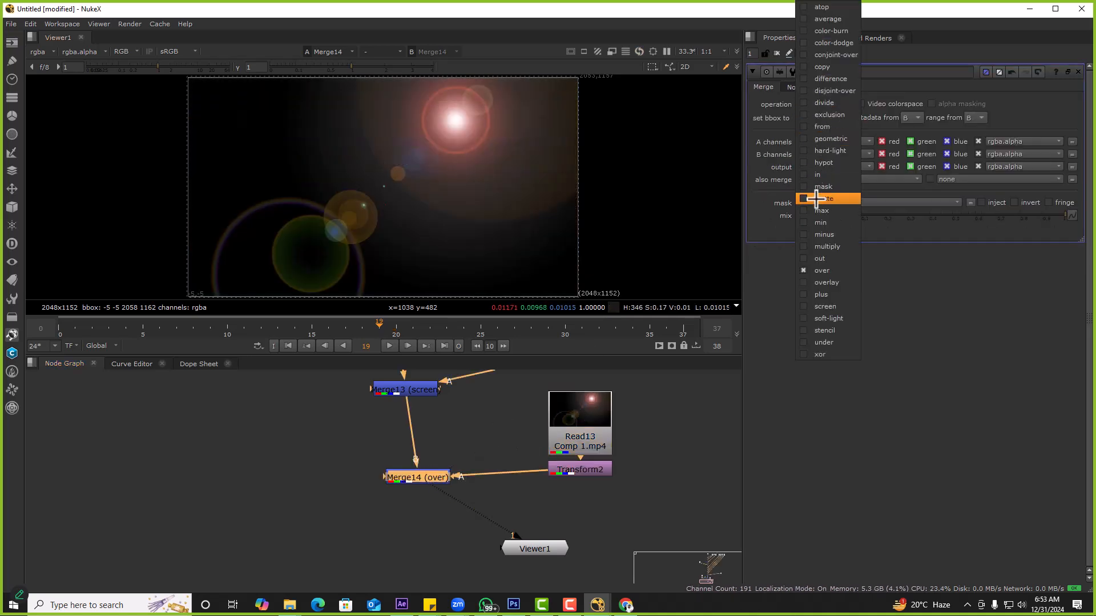
left_click(823, 295)
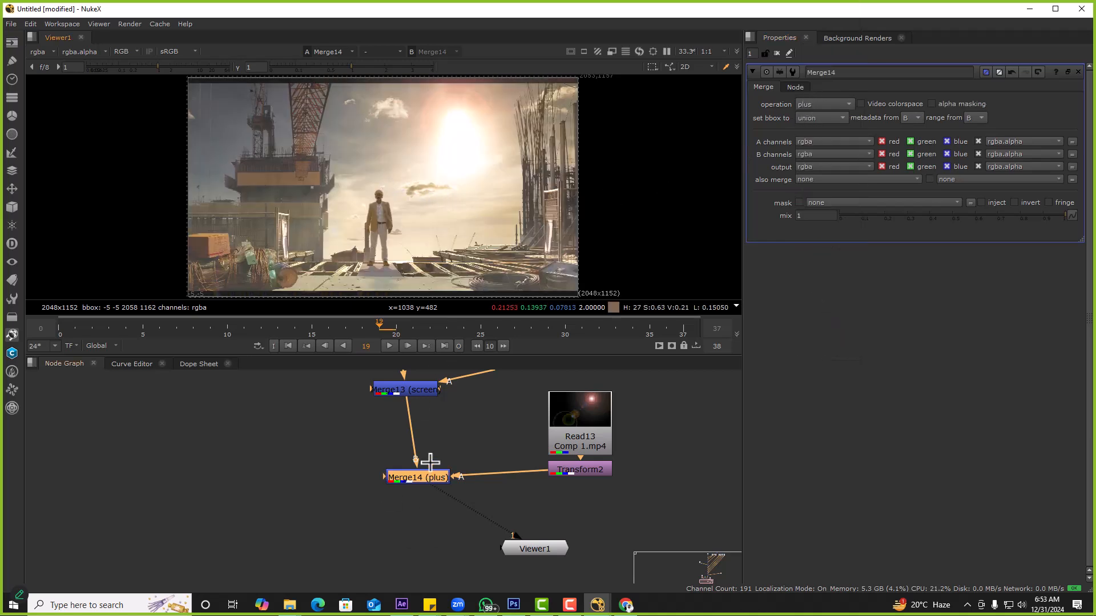
Align the flare's Merge node under Merge13 and play back the composite
left_click(616, 490)
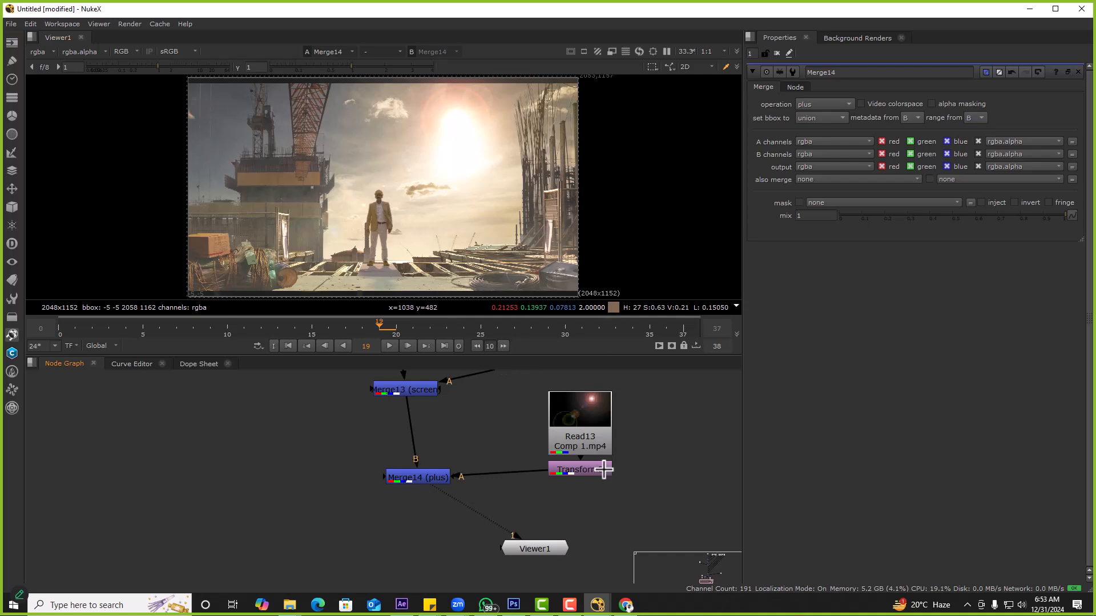
left_click_drag(417, 480, 405, 477)
key("1")
left_click(385, 346)
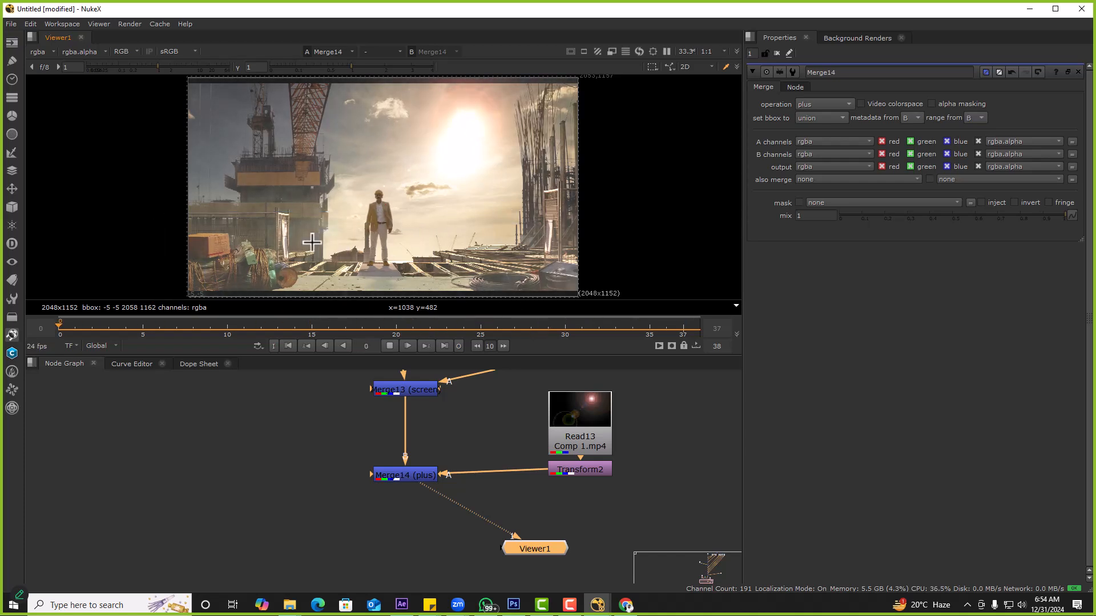
left_click(390, 346)
Disable the screen merge of the Read12 overlay and the overlay merge just above the actor's merge
scroll(430, 418, "down", 5)
scroll(429, 457, "up", 6)
left_click_drag(371, 444, 447, 464)
scroll(447, 454, "down", 5)
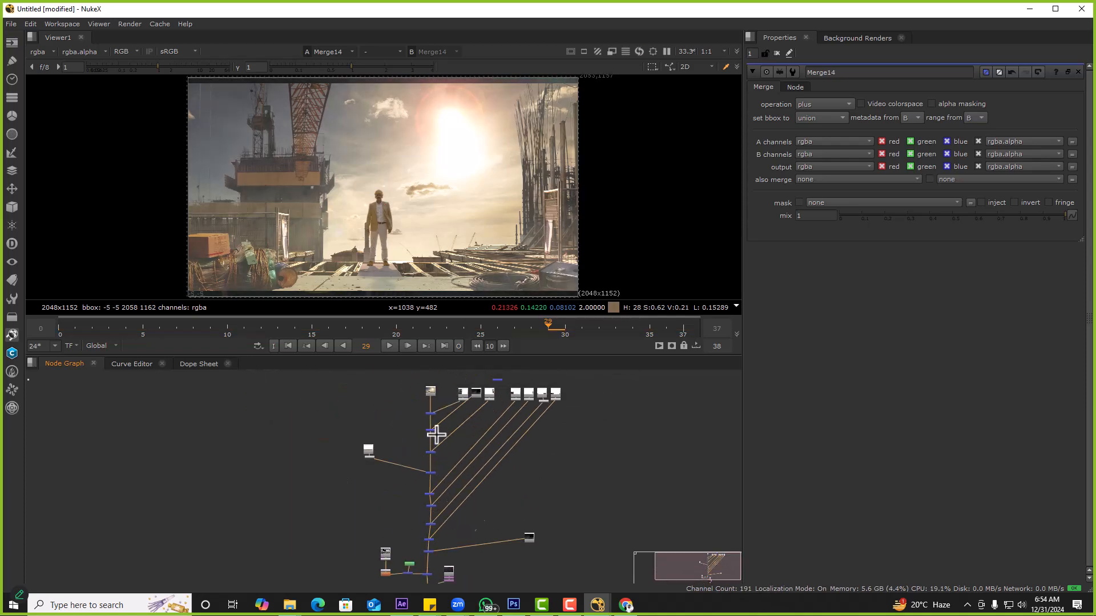
scroll(436, 433, "up", 5)
left_click_drag(392, 418, 448, 443)
key("d")
scroll(435, 443, "down", 7)
scroll(437, 494, "up", 4)
scroll(437, 494, "up", 3)
scroll(447, 501, "up", 3)
left_click_drag(384, 486, 442, 515)
key("d")
middle_click_drag(410, 423, 408, 450)
left_click_drag(381, 413, 445, 440)
key("d")
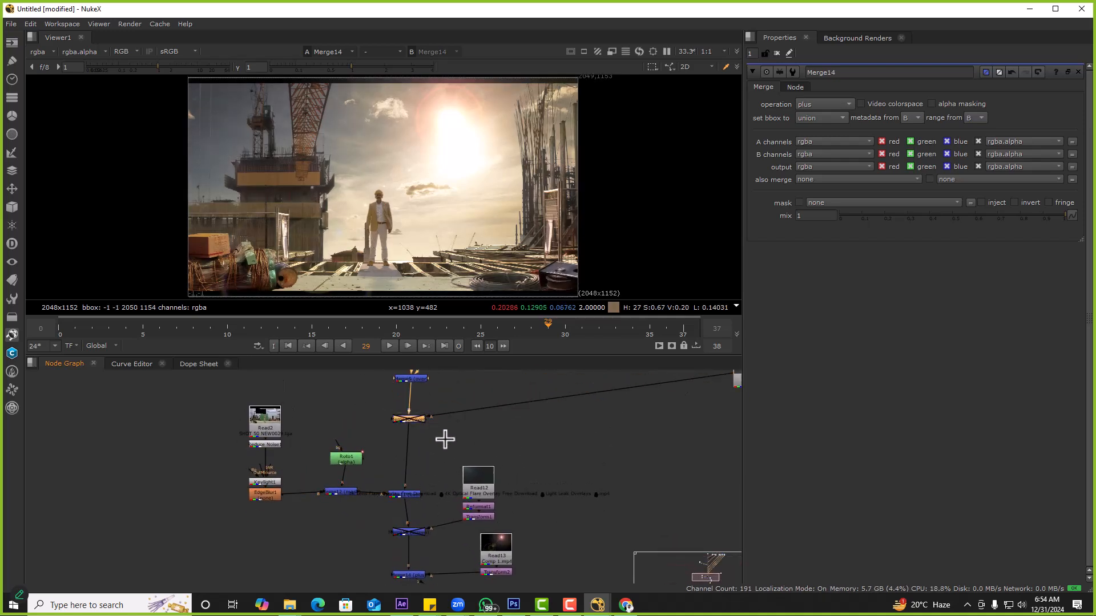
Toggle off another overlay merge further up the background's merge chain
scroll(445, 439, "down", 4)
middle_click_drag(436, 419, 425, 529)
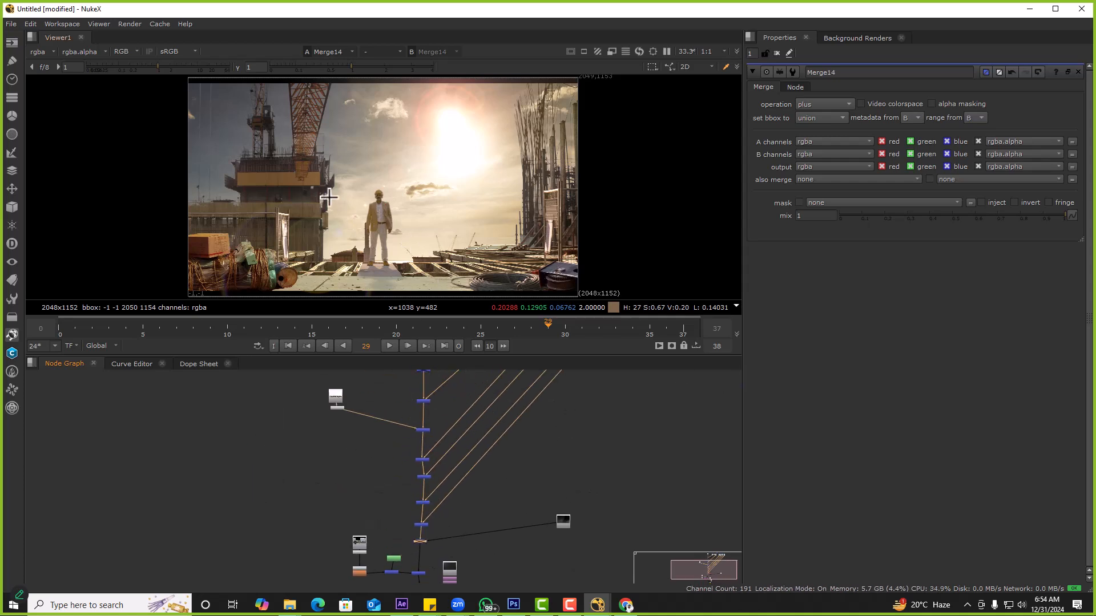
scroll(426, 445, "up", 3)
scroll(411, 479, "up", 2)
left_click_drag(341, 465, 423, 521)
key("d")
At frame 0, add a Transform node below the Read5 smoke image and re-enable its merge
left_click(288, 346)
left_click(529, 395)
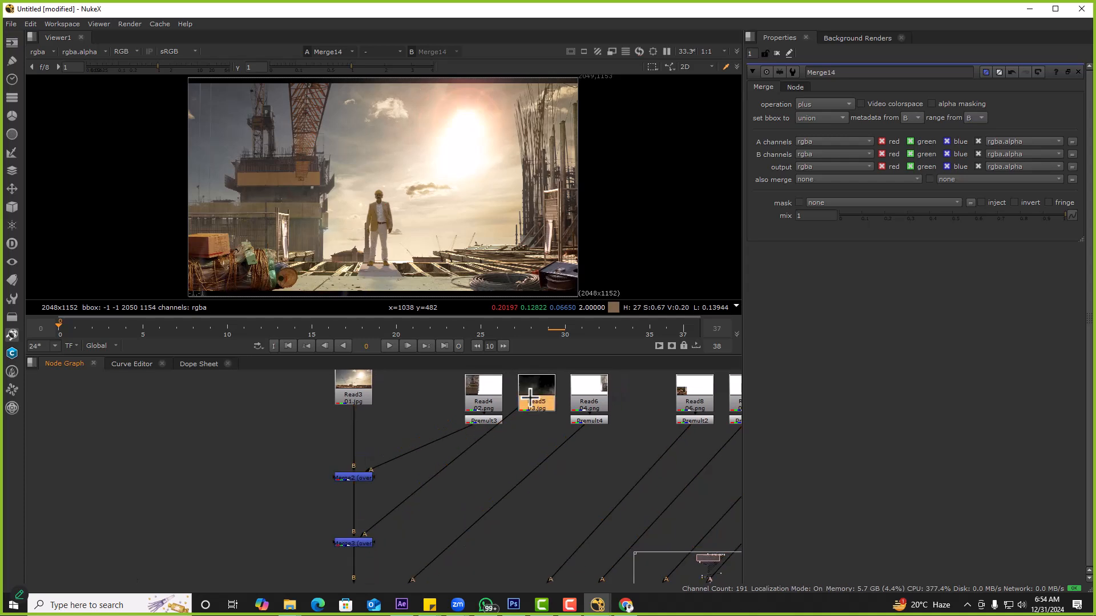
key("t")
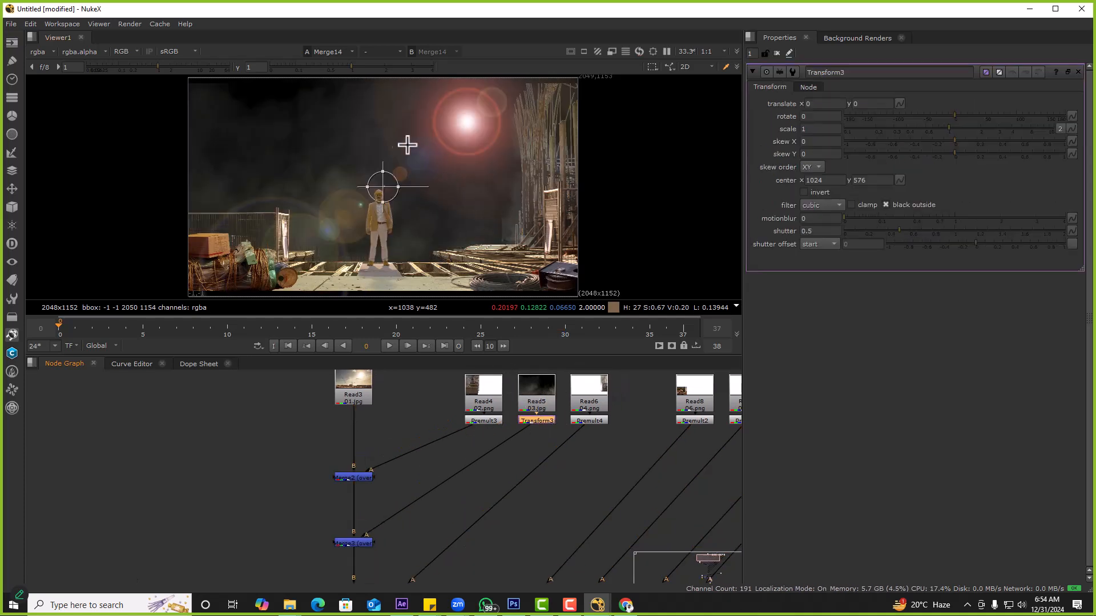
Set the operation of the Read5 smoke's merge to screen and toggle the merge to compare the result
left_click(354, 542)
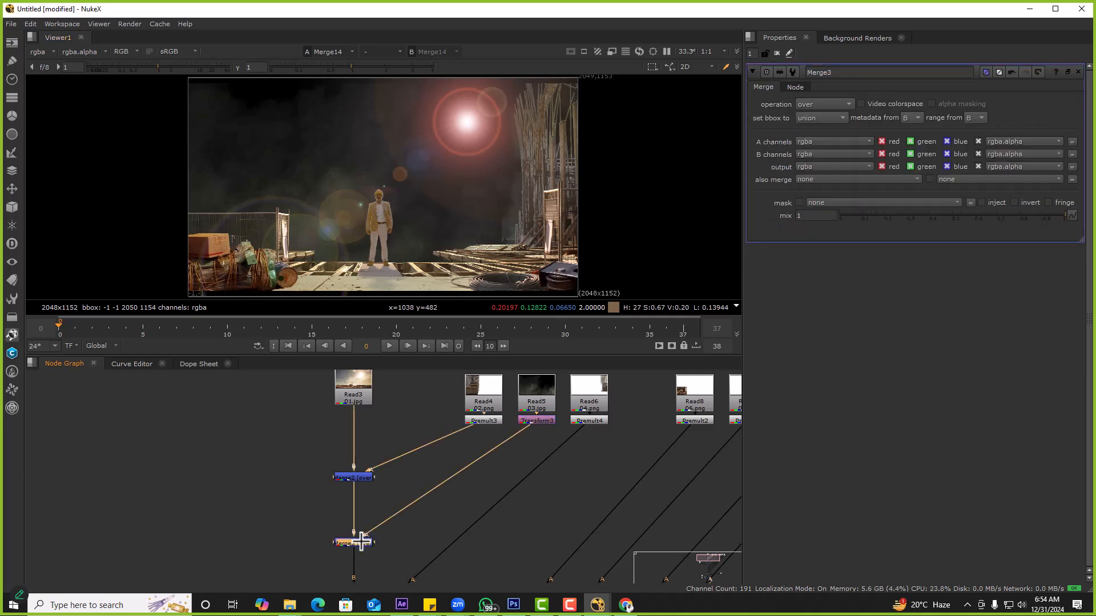
left_click(825, 103)
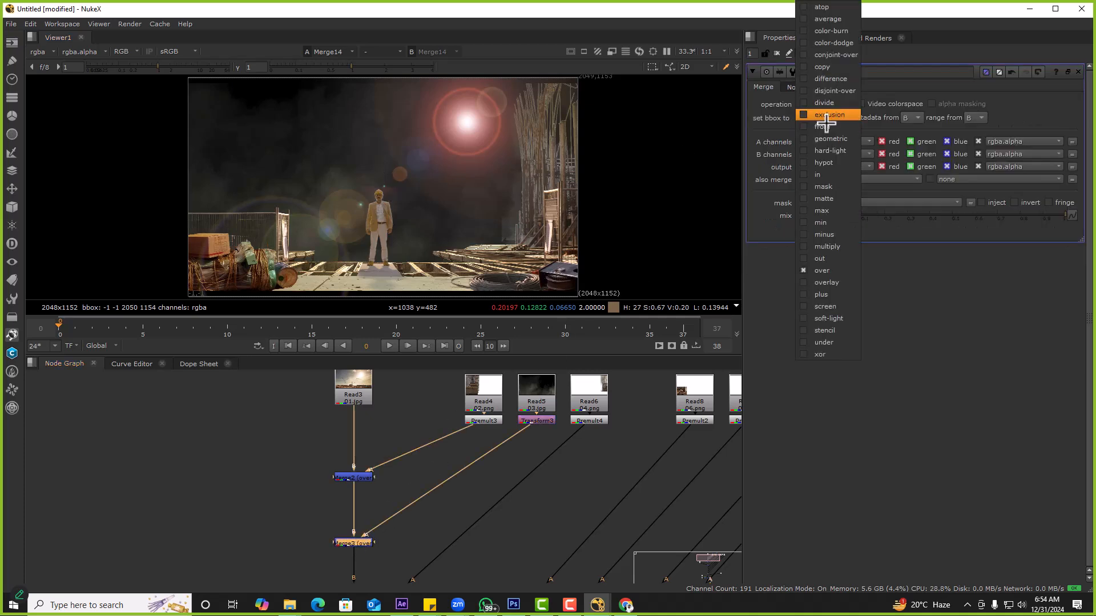
left_click(825, 306)
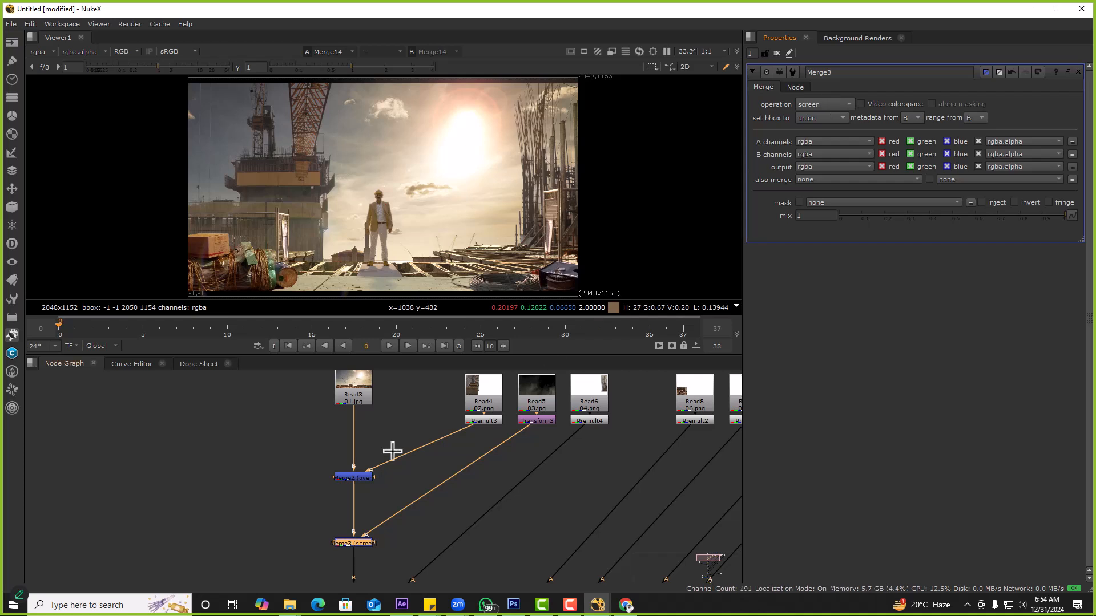
left_click_drag(317, 526, 409, 562)
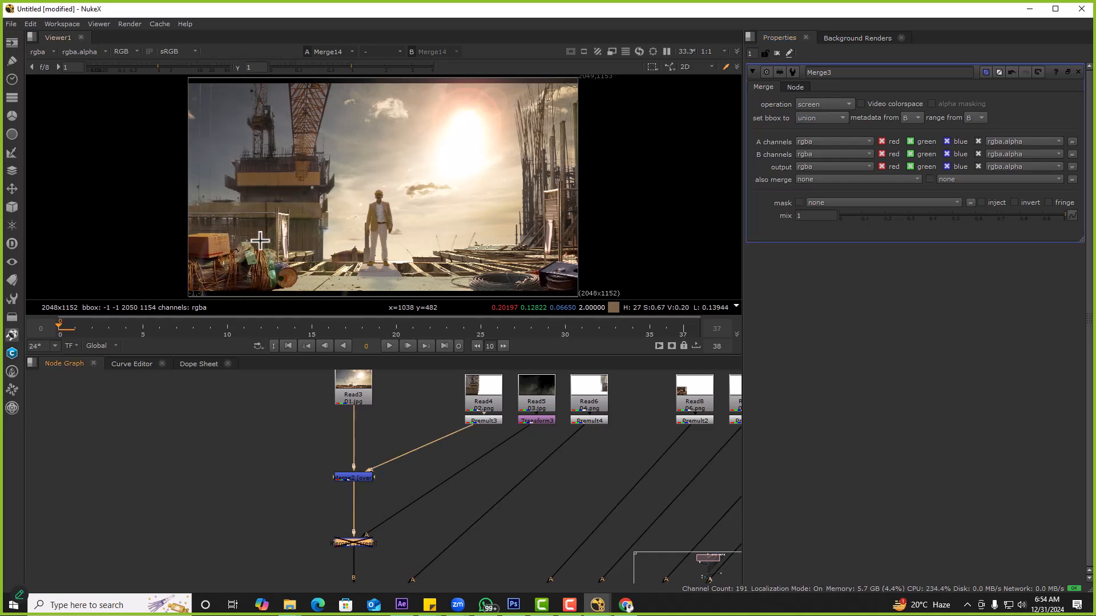
Move the smoke to translate x -126, y 12, scale it to 1.074 and keyframe its translation at frame 0
left_click(537, 421)
double_click(536, 420)
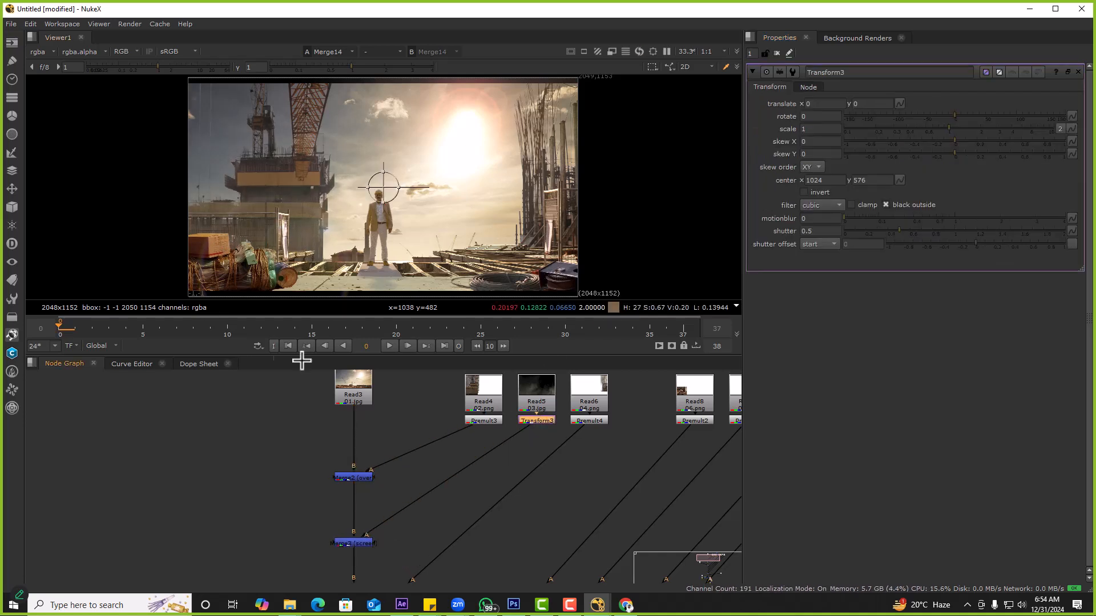
left_click_drag(395, 197, 362, 186)
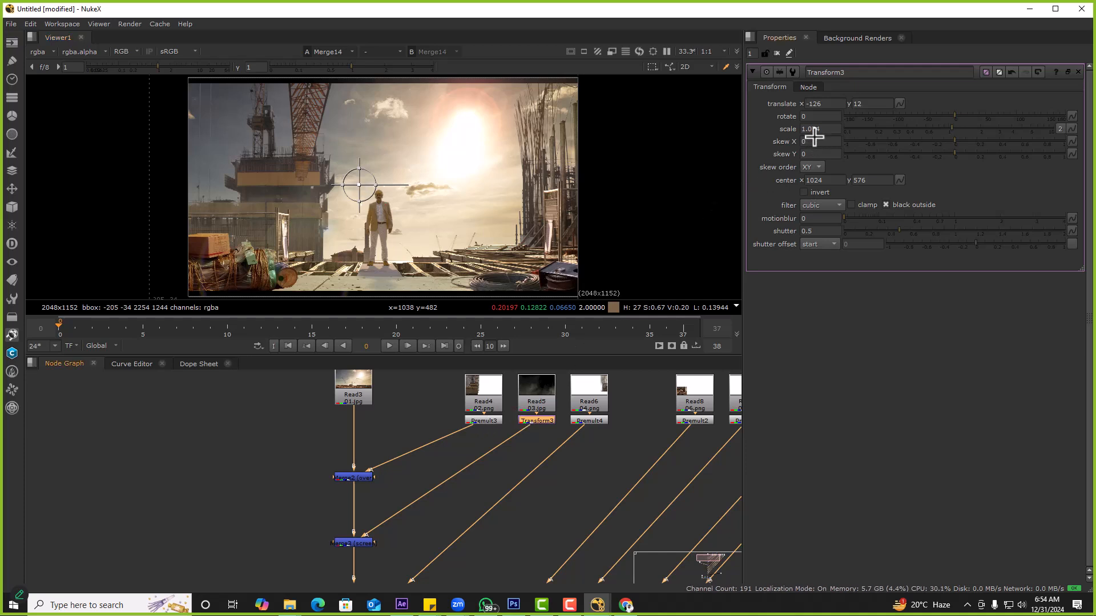
left_click(899, 104)
left_click(913, 108)
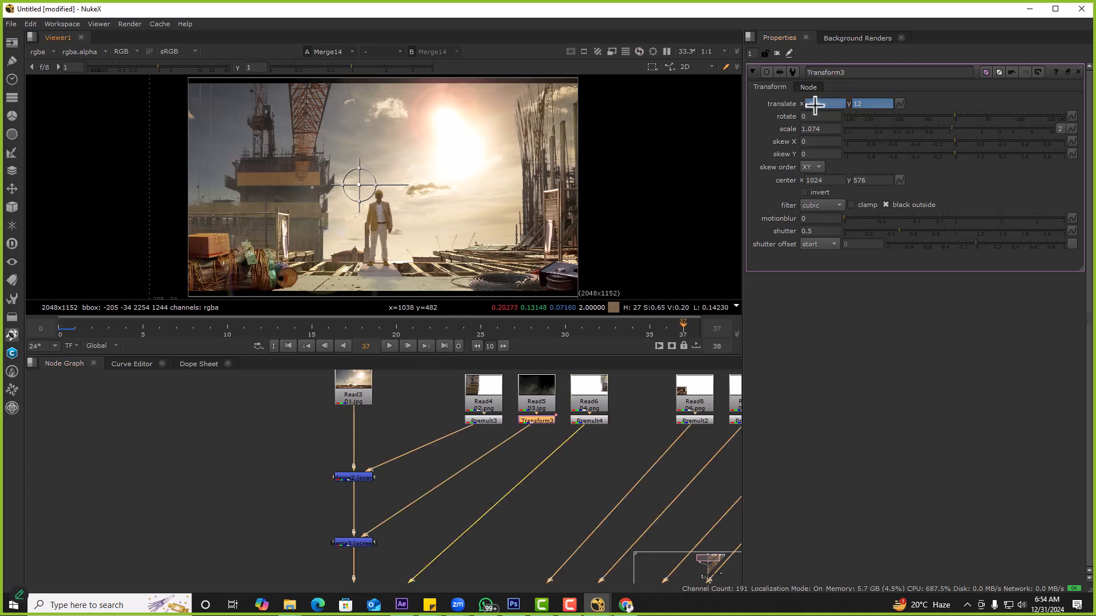
Keyframe the smoke's translate x to 66 at frame 37 and play back the drift from the first frame
scroll(816, 105, "up", 15)
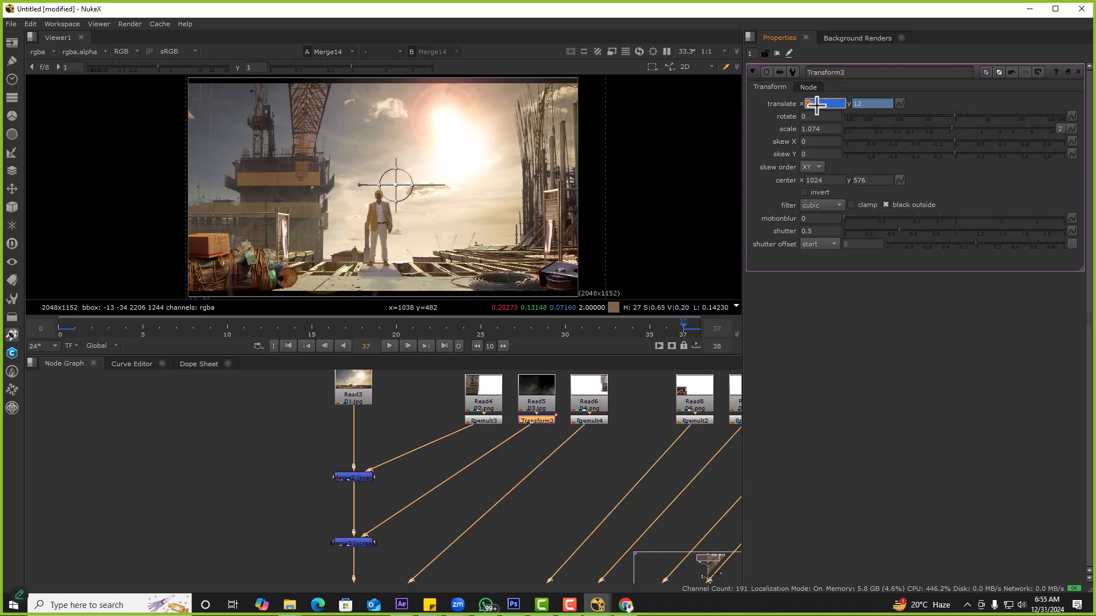
left_click(551, 418)
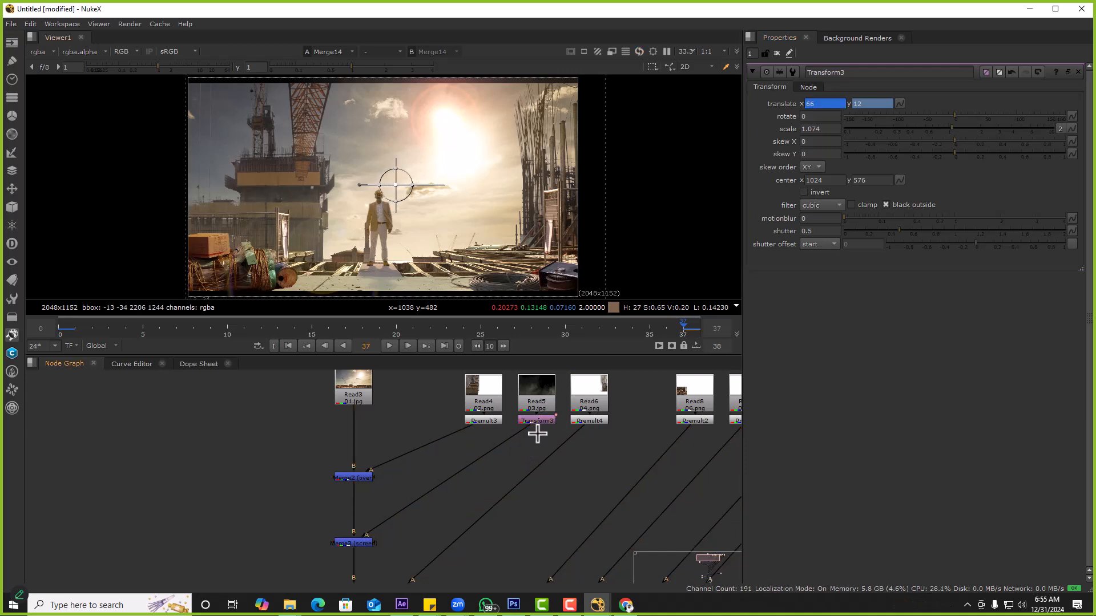
left_click(293, 345)
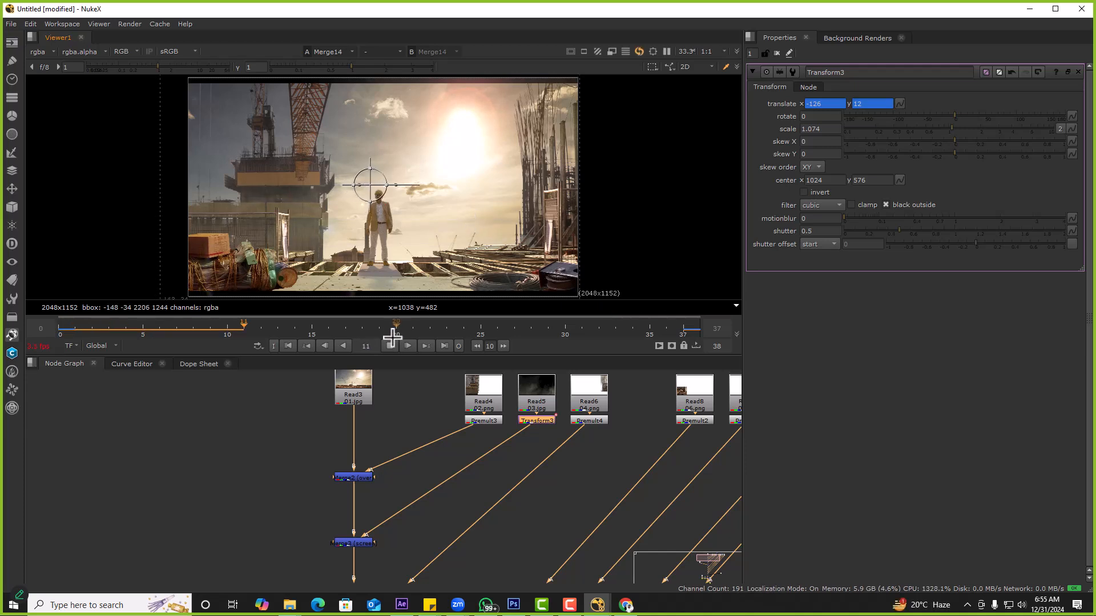
scroll(481, 458, "down", 5)
scroll(456, 451, "up", 3)
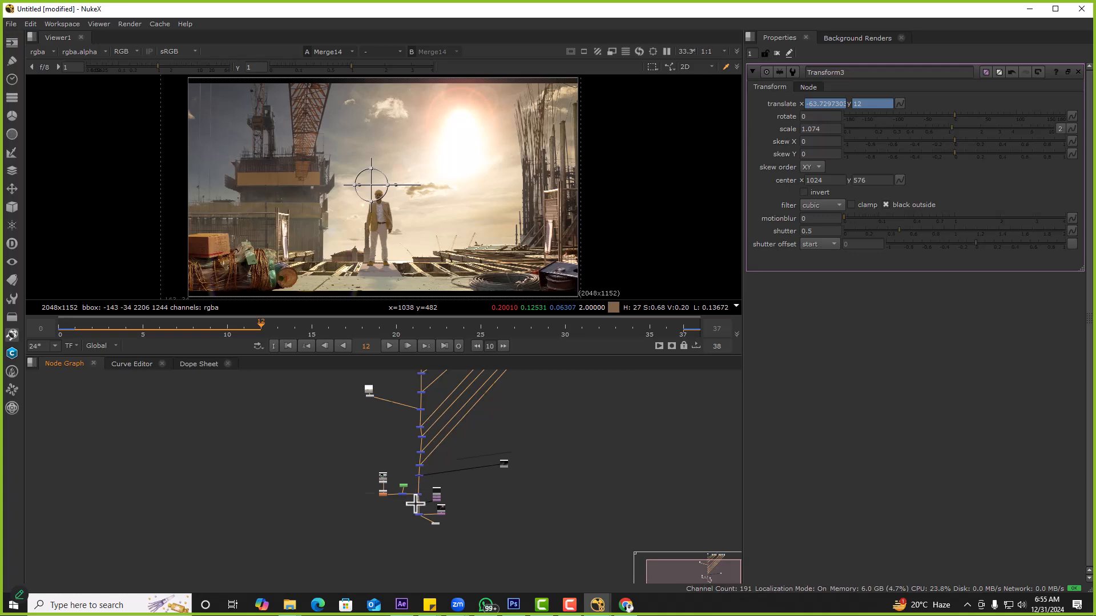
scroll(414, 494, "up", 2)
Switch to File Explorer and open the 005_Assect folder under PROJECTS, AMARAVATHI on the F drive
key("super+e")
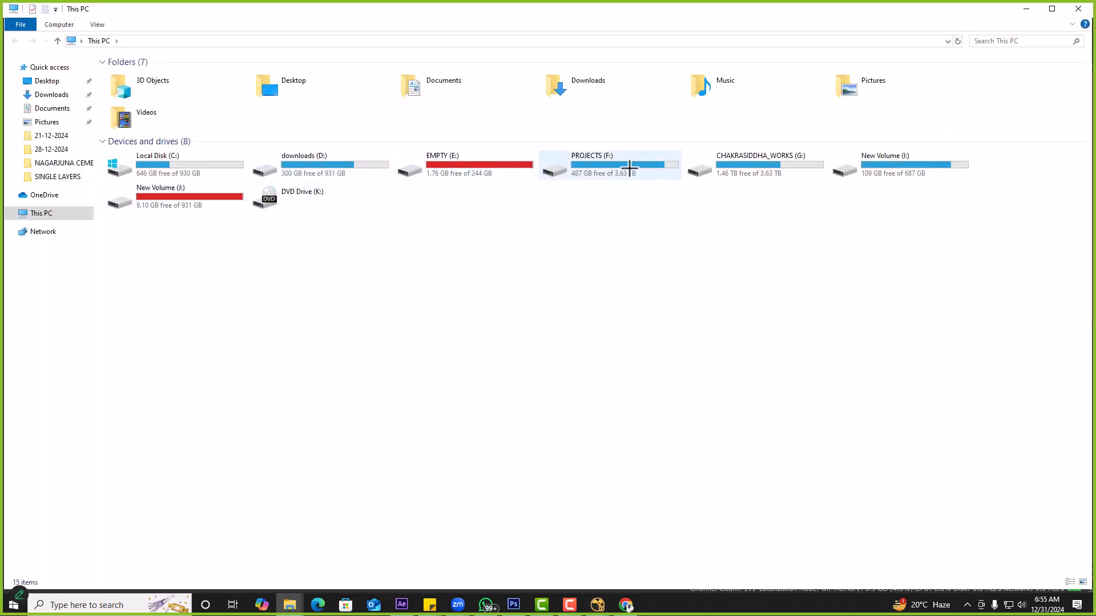
double_click(629, 166)
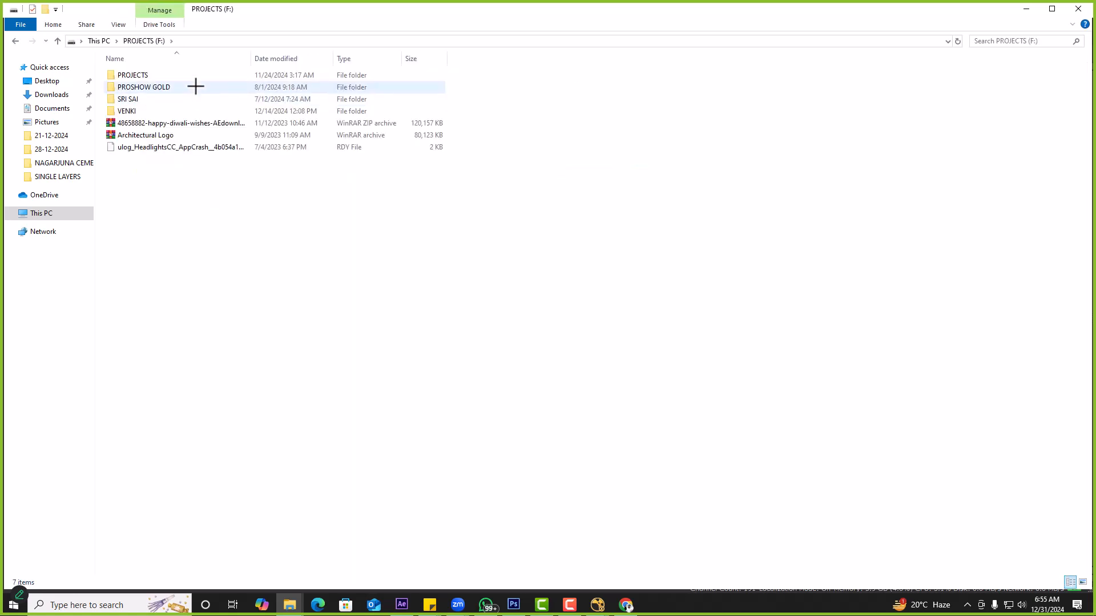
double_click(197, 75)
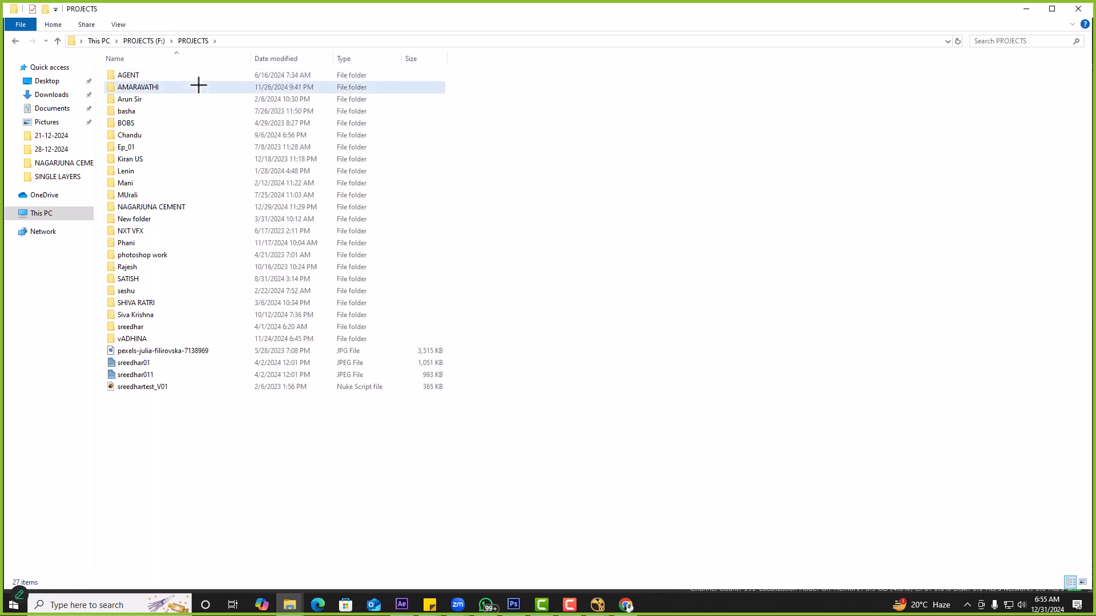
double_click(198, 87)
left_click(152, 122)
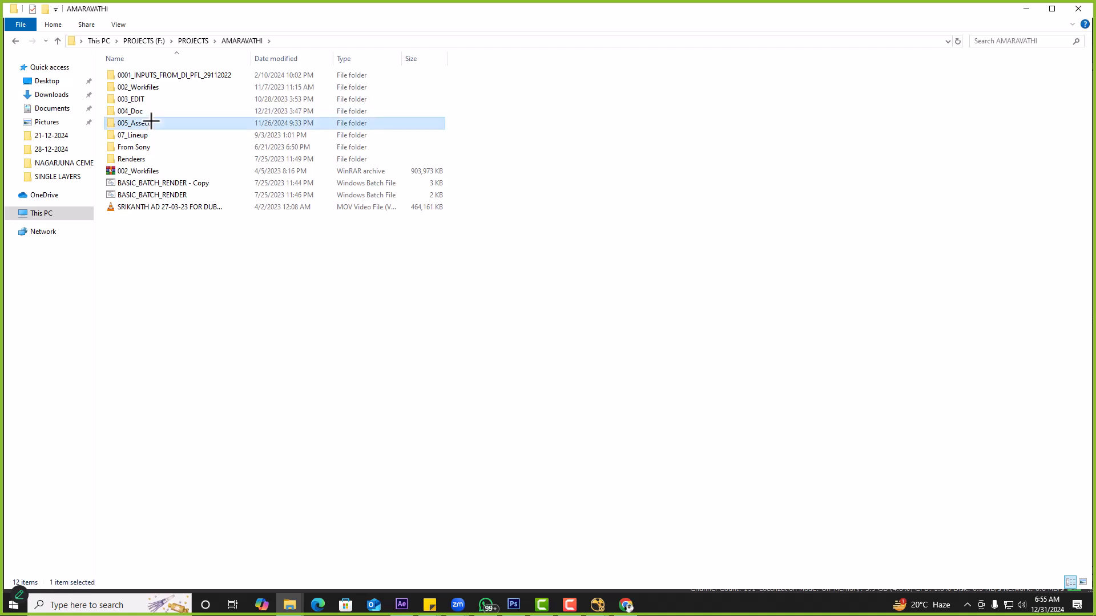
double_click(151, 123)
Search the 005_Assect folder for "video" and open the folder location of Video_Thumbnails
left_click(389, 200)
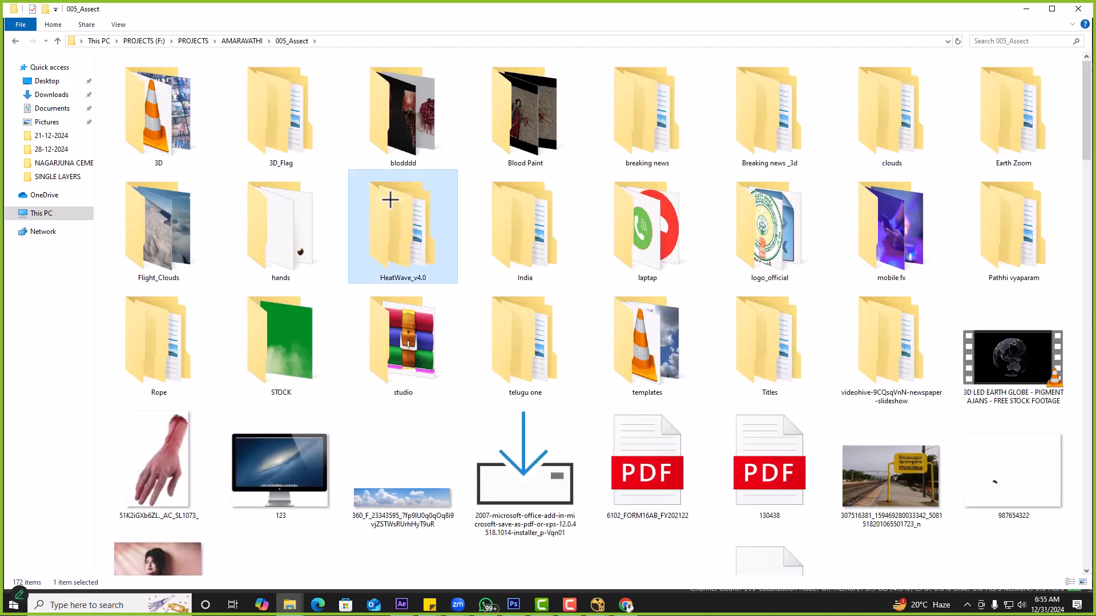
key("ctrl+f")
type("videoc")
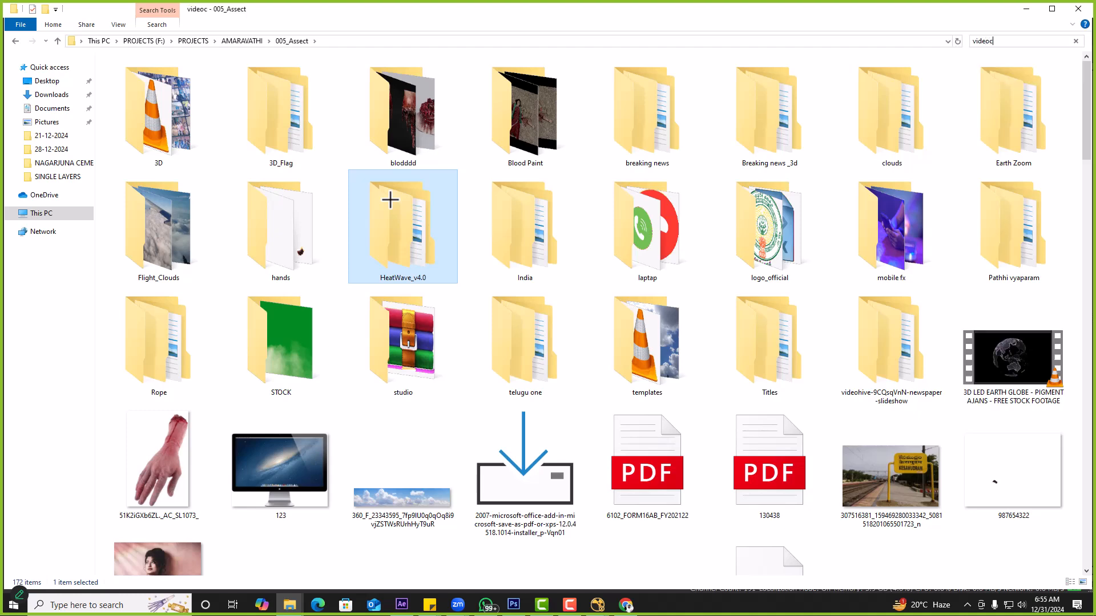
key("BackSpace")
key("BackSpace")
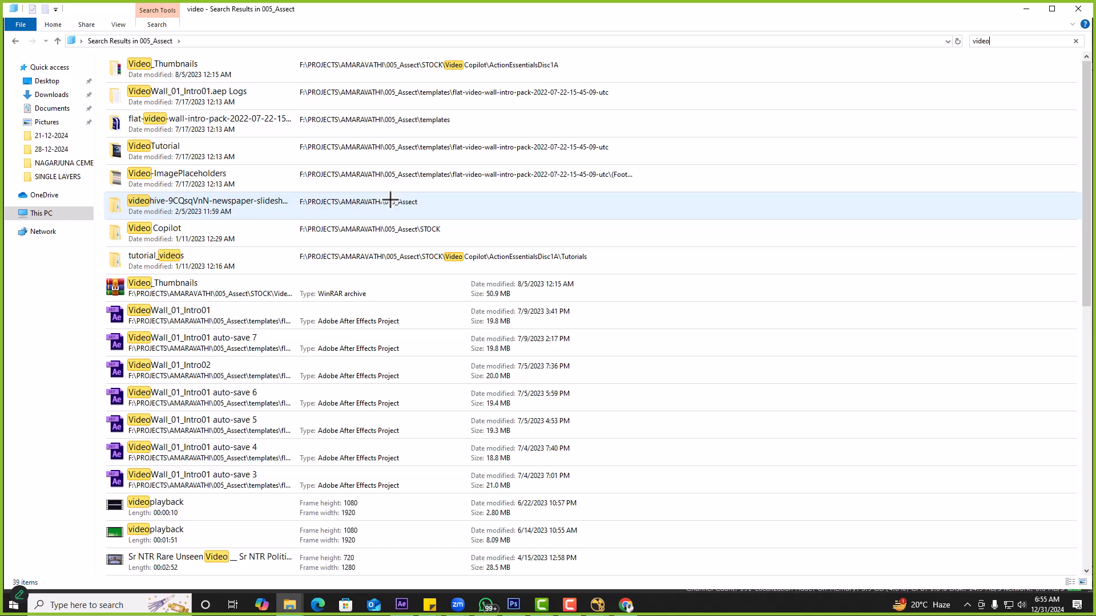
right_click(250, 76)
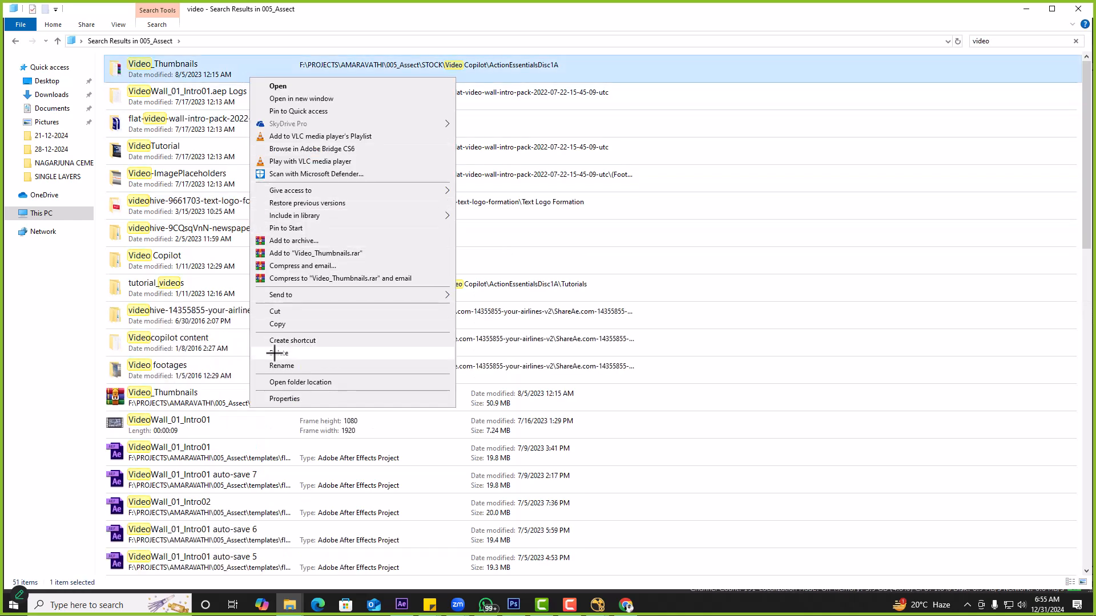
left_click(280, 379)
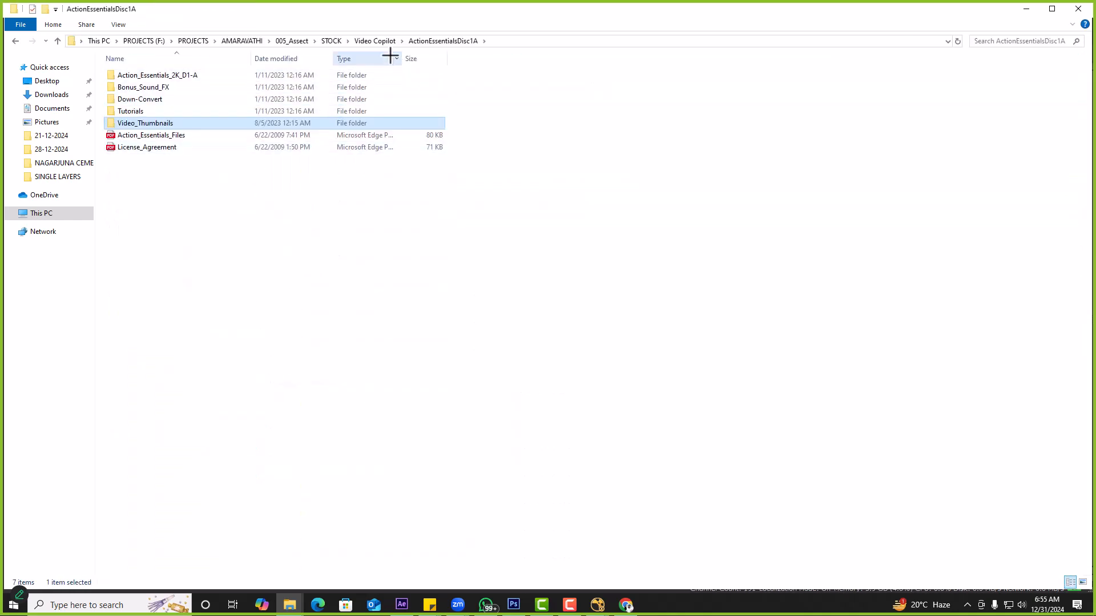
Go up to the Video Copilot folder and check the combined size of its subfolders, with and without BLOOD & FIRE
left_click(379, 41)
left_click_drag(242, 214, 137, 87)
key("ctrl+a")
key("alt+Return")
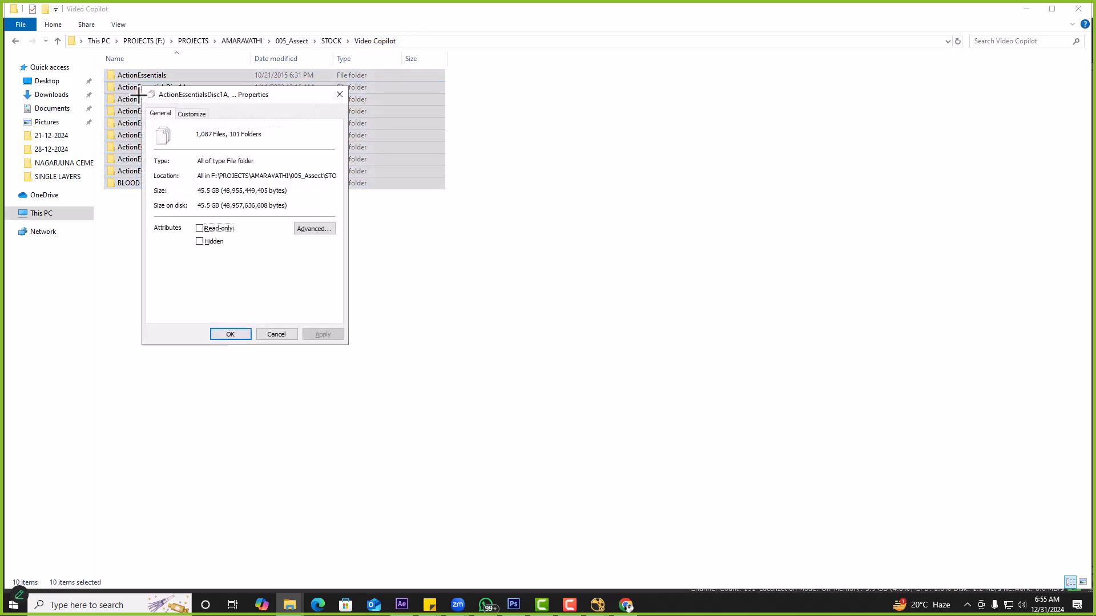
key("Escape")
left_click(135, 173)
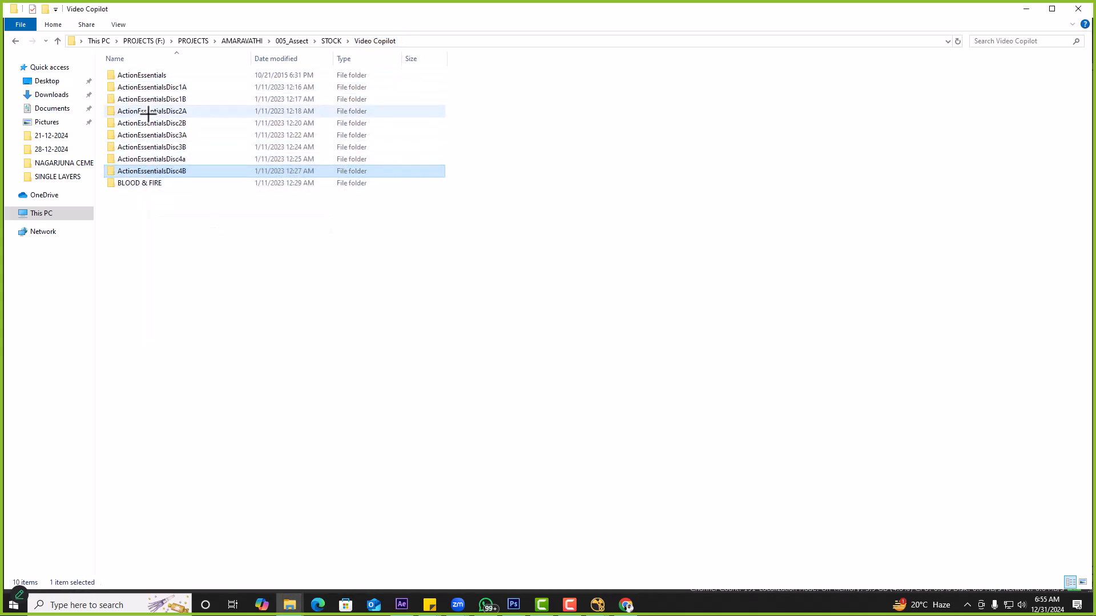
left_click(149, 75, "shift")
key("alt+Return")
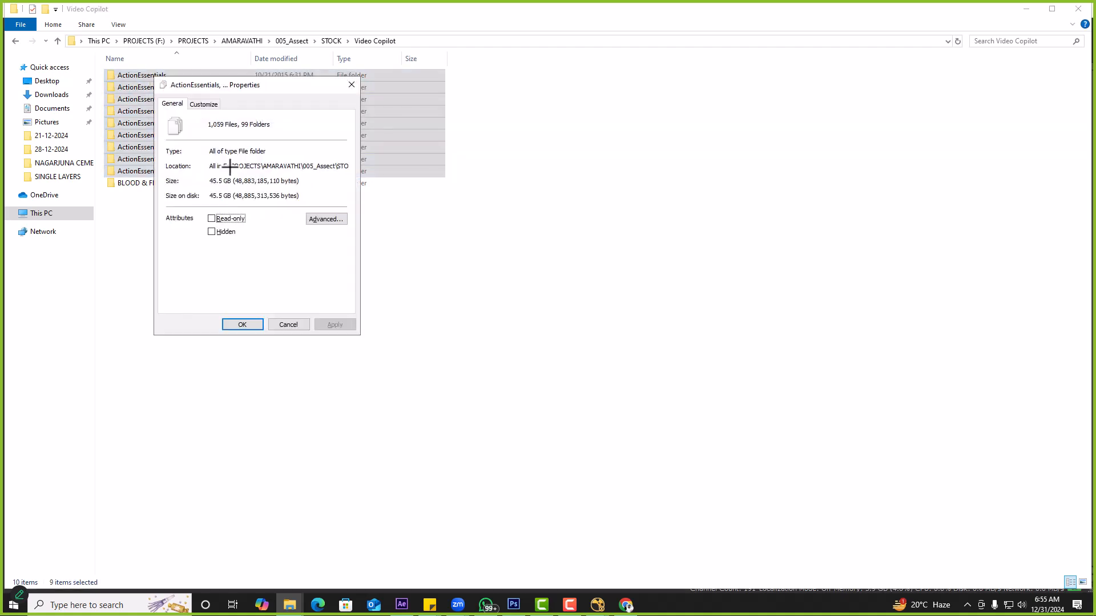
key("Escape")
left_click(154, 221)
Look inside the ActionEssentials folder of Video Copilot, checking the parent STOCK folder too, and return to Video Copilot
double_click(174, 78)
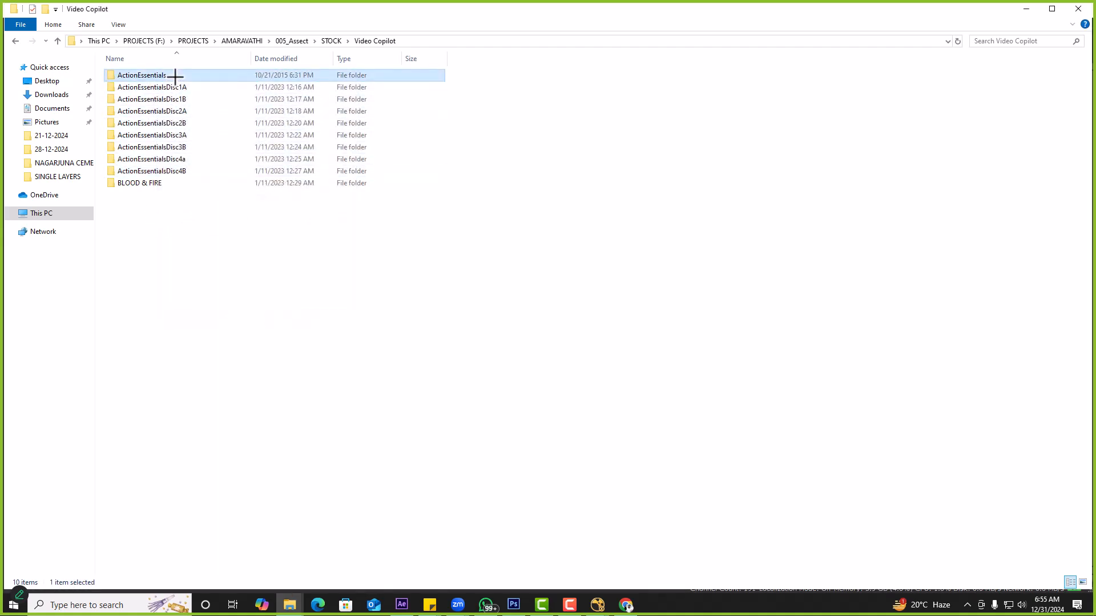
left_click(381, 41)
left_click(331, 41)
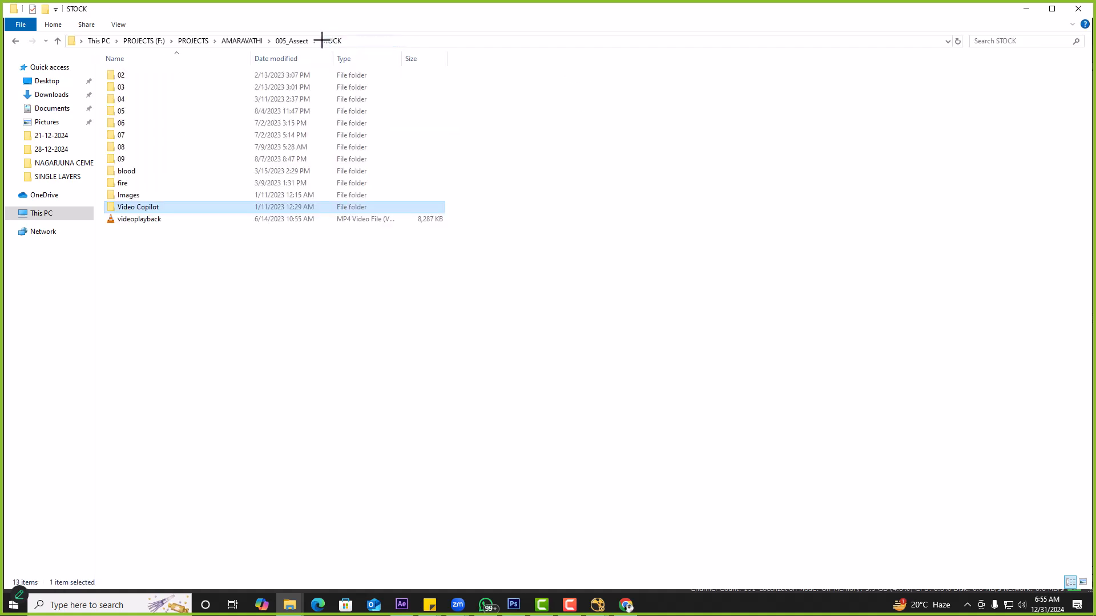
double_click(140, 209)
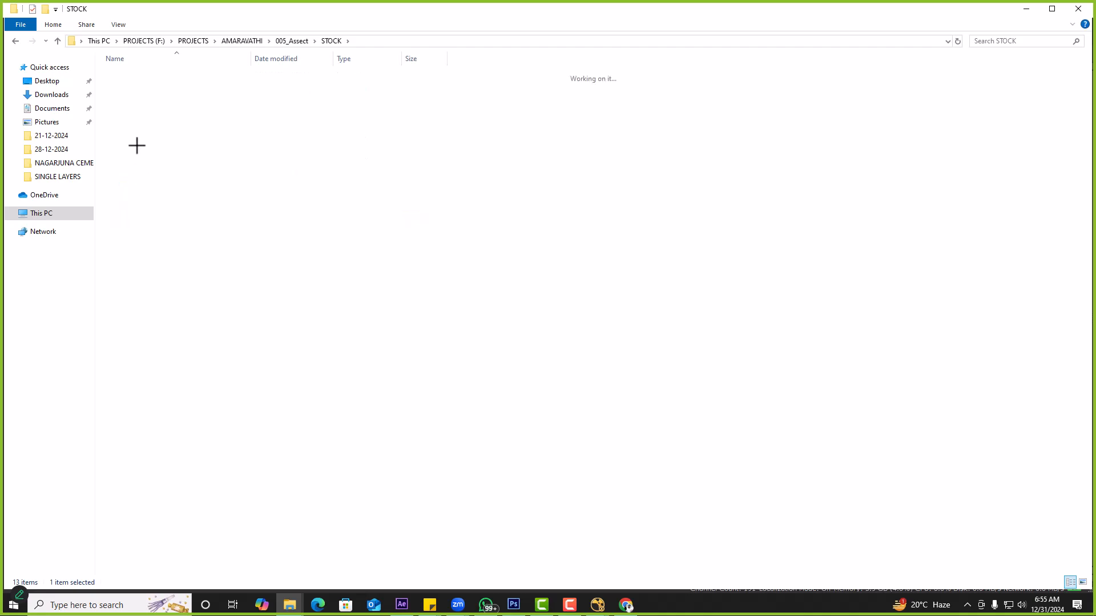
left_click(139, 76)
double_click(139, 76)
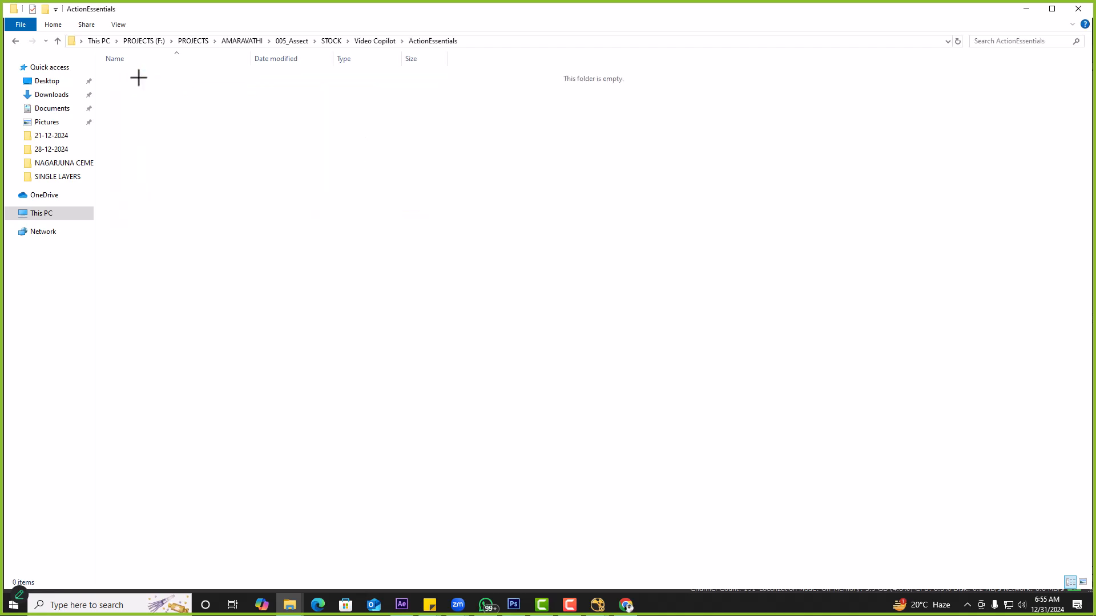
key("alt+Left")
Look through the element categories in the Video_Thumbnails folder of ActionEssentialsDisc1A
double_click(139, 86)
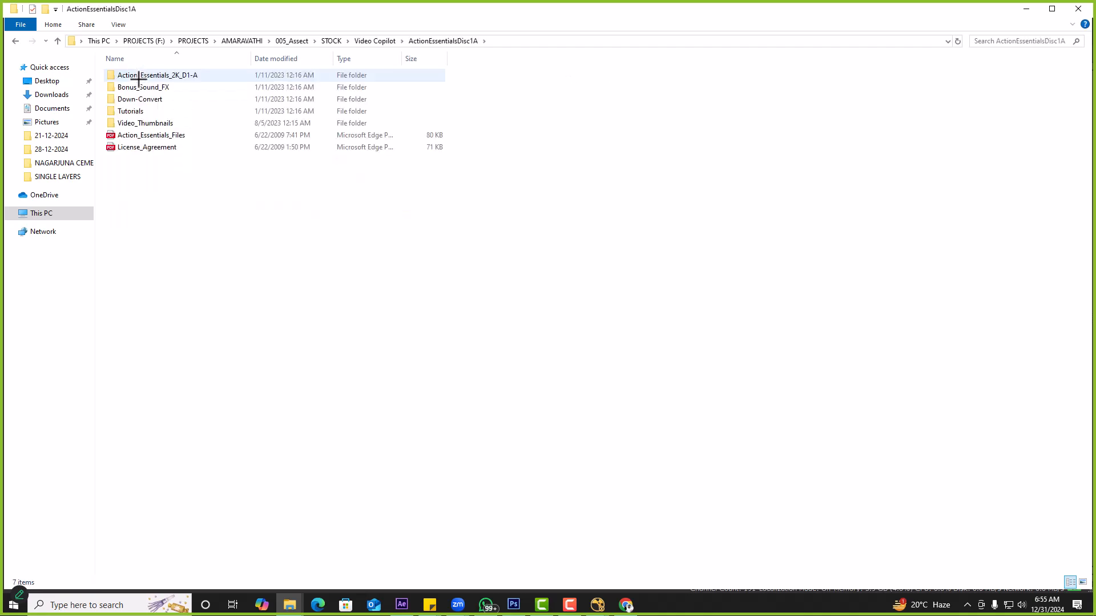
double_click(149, 123)
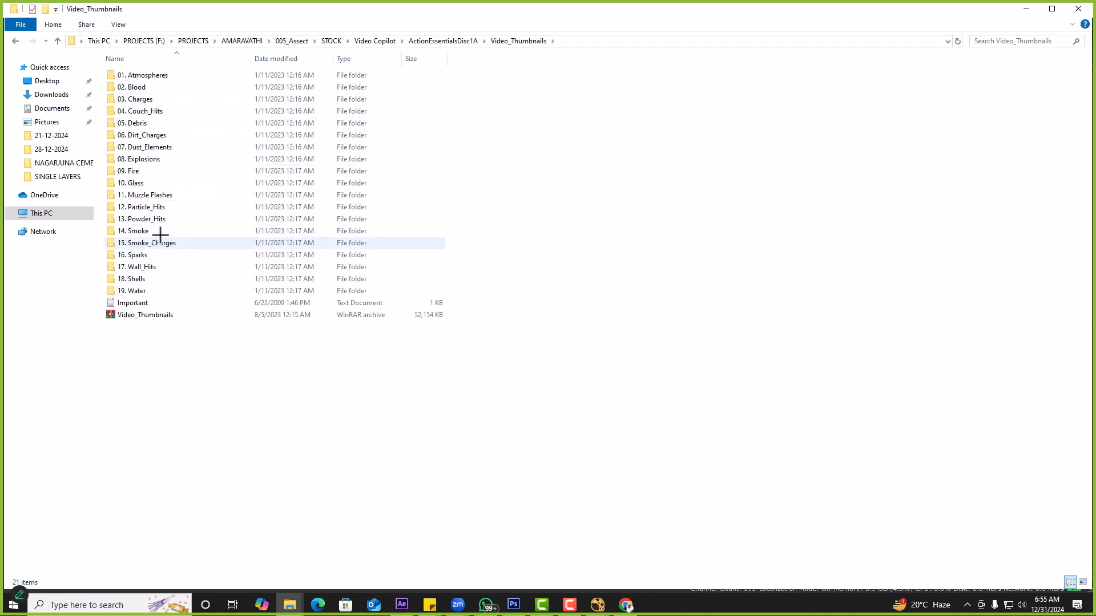
key("alt+Left")
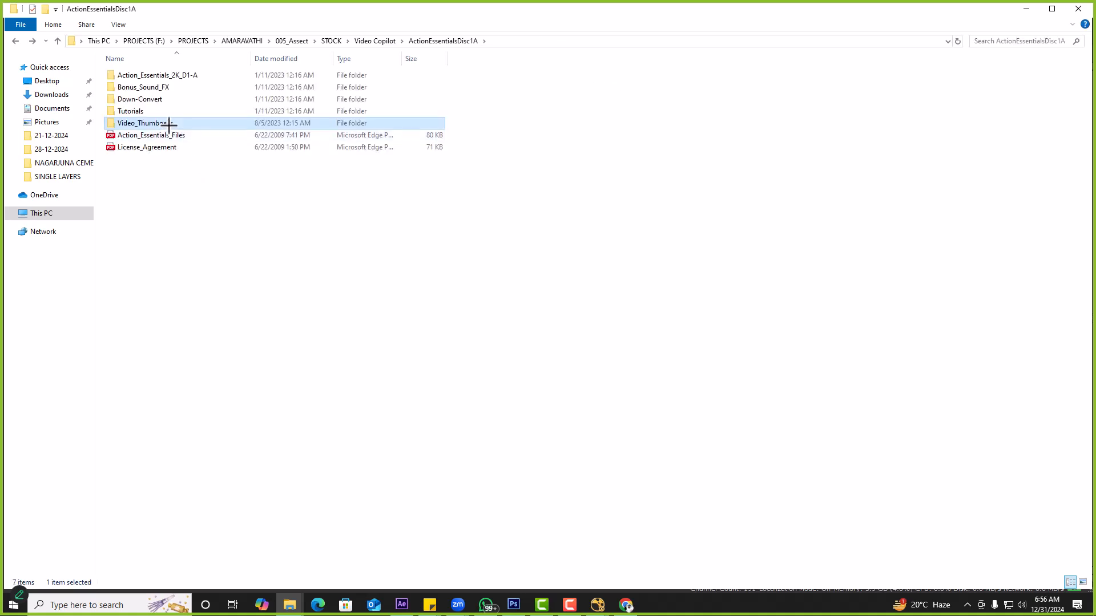
Look through the Action_Essentials_2K_D1-B elements in the ActionEssentialsDisc1B folder
key("alt+Left")
key("Down")
key("Return")
double_click(150, 75)
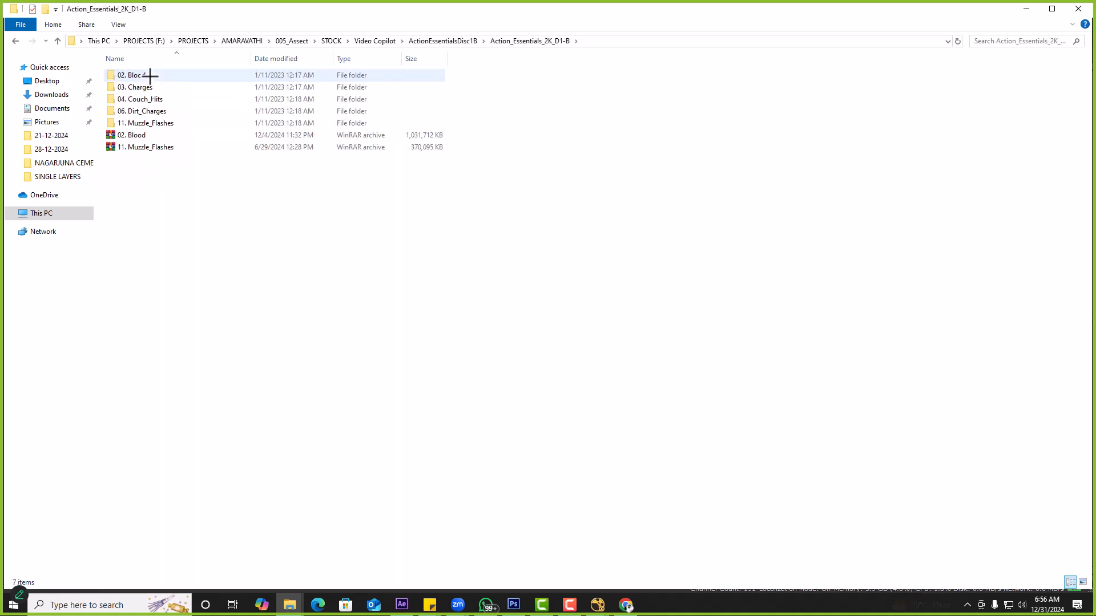
double_click(145, 102)
key("alt+Left")
key("alt+Left")
Look into the Action_Essentials_2K_D2-A folder of ActionEssentialsDisc2A and return to Video Copilot
key("Down")
key("Return")
double_click(129, 75)
key("alt+Left")
key("alt+Left")
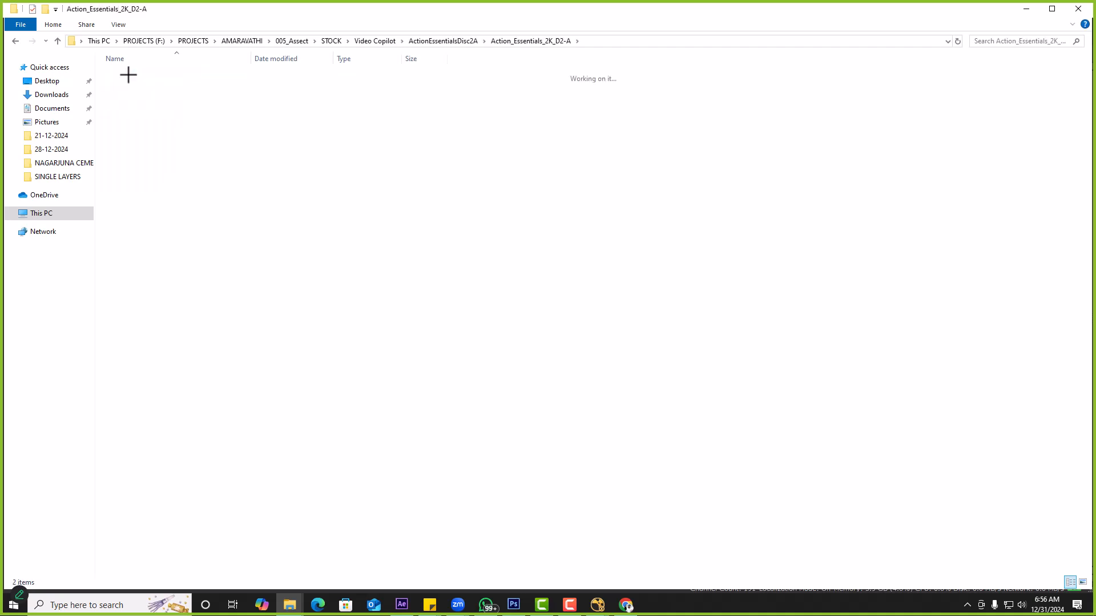
Open the Action_Essentials_2K_D2-B folder inside ActionEssentialsDisc2B
key("Down")
key("Return")
double_click(131, 79)
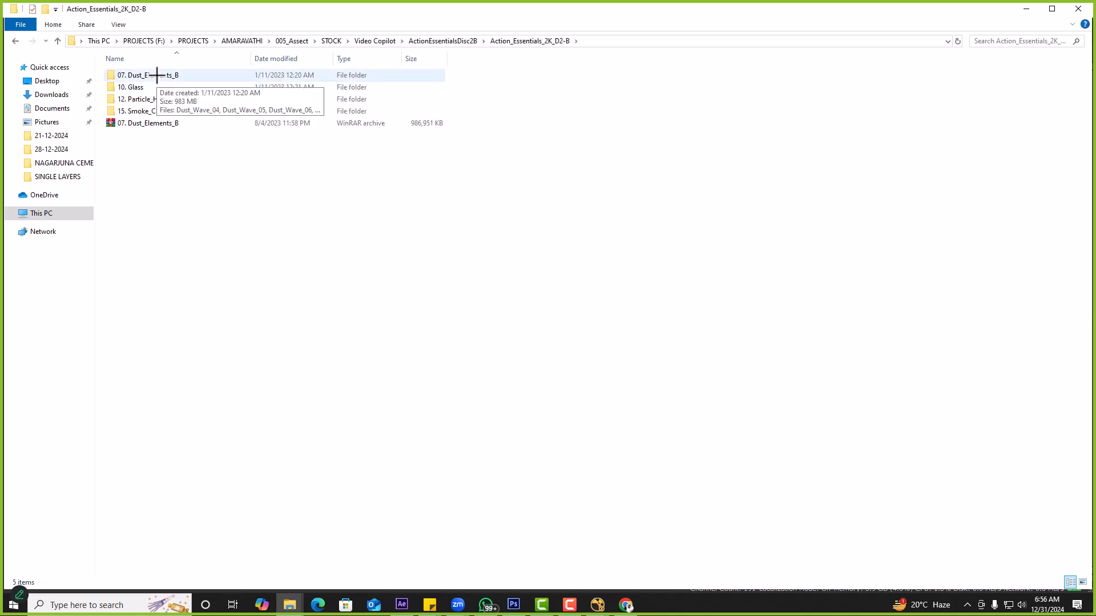
Look into the 07. Dust_Elements_B folder of Action_Essentials_2K_D2-B and return to Video Copilot
double_click(152, 78)
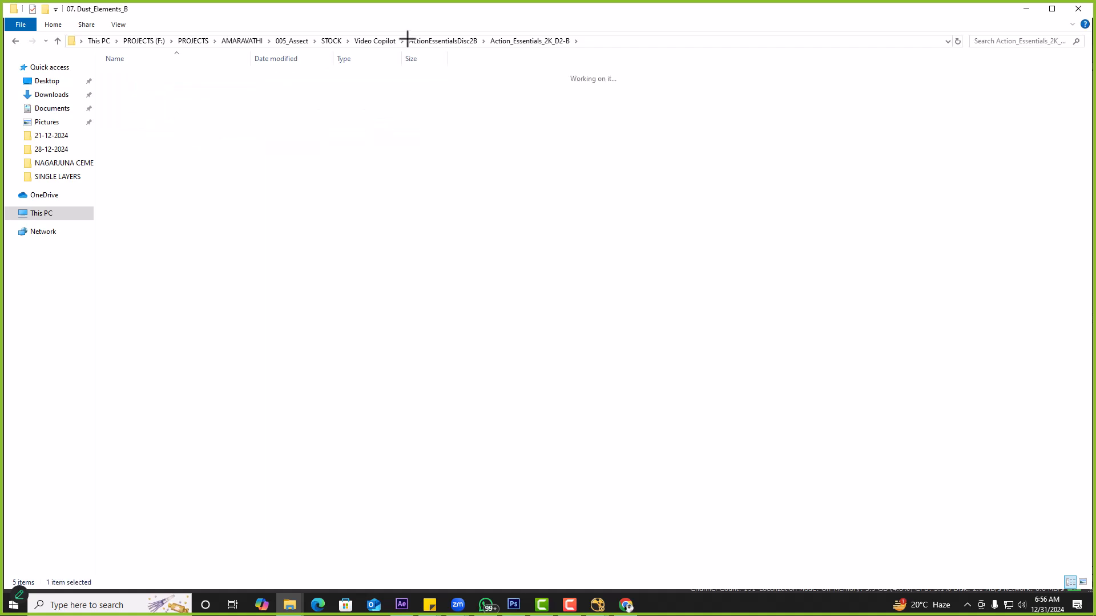
key("BackSpace")
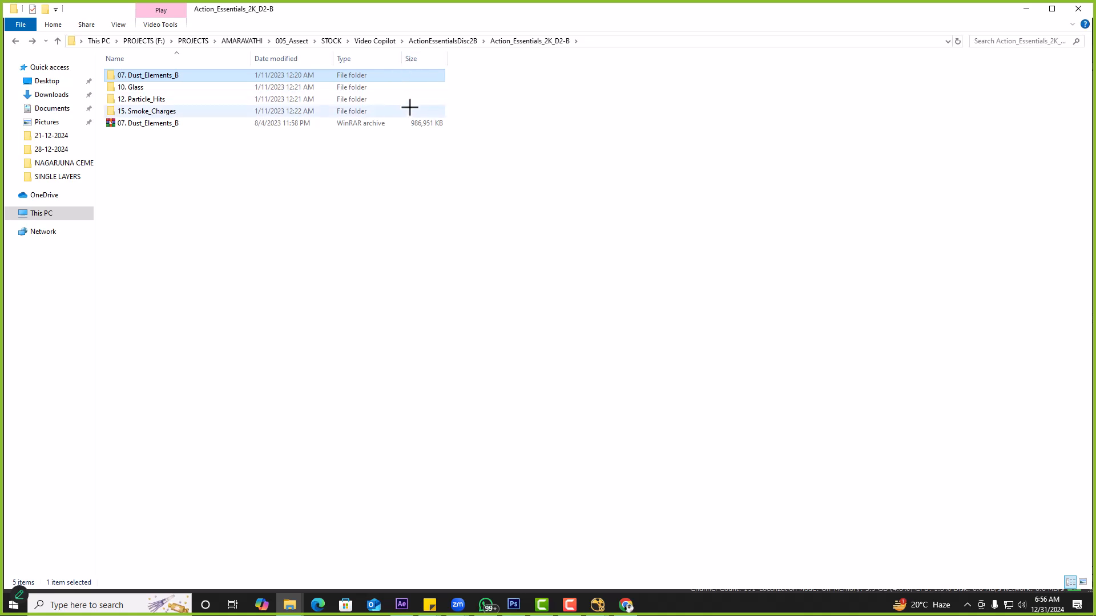
left_click(456, 44)
left_click(277, 87)
key("BackSpace")
left_click(425, 41)
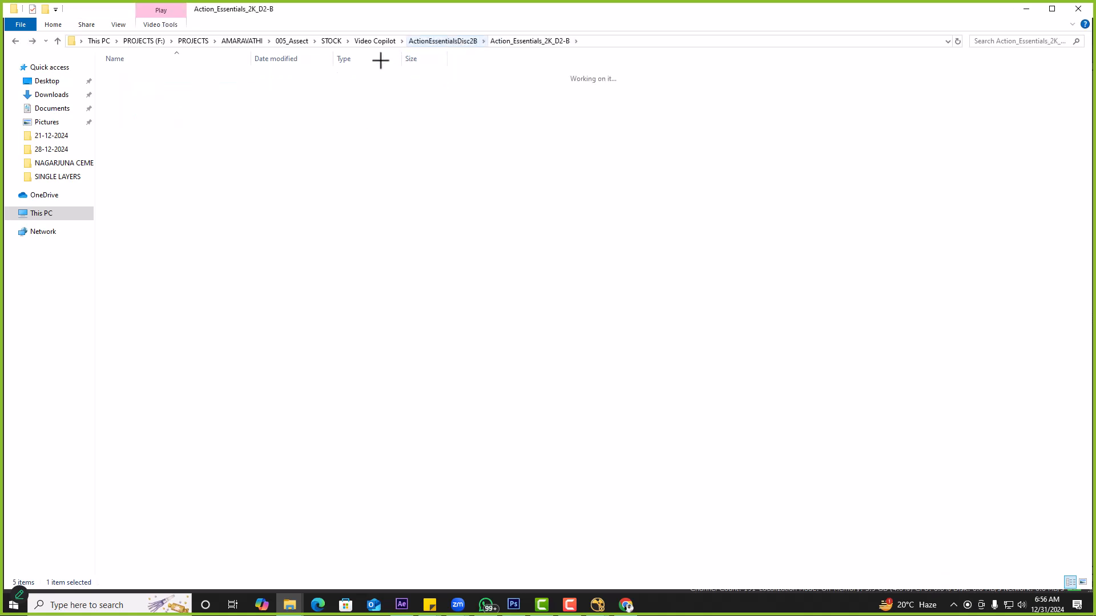
left_click(166, 86)
left_click(375, 41)
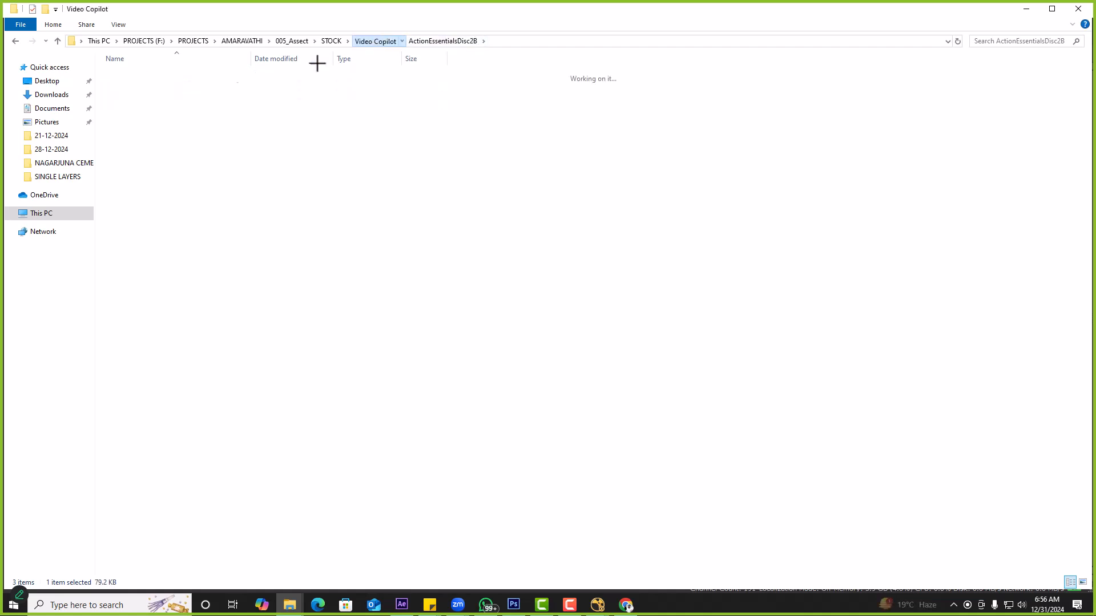
Look through the subfolders of ActionEssentialsDisc3A and the disc folder after it, and return to Video Copilot
double_click(141, 134)
double_click(139, 75)
key("alt+Up")
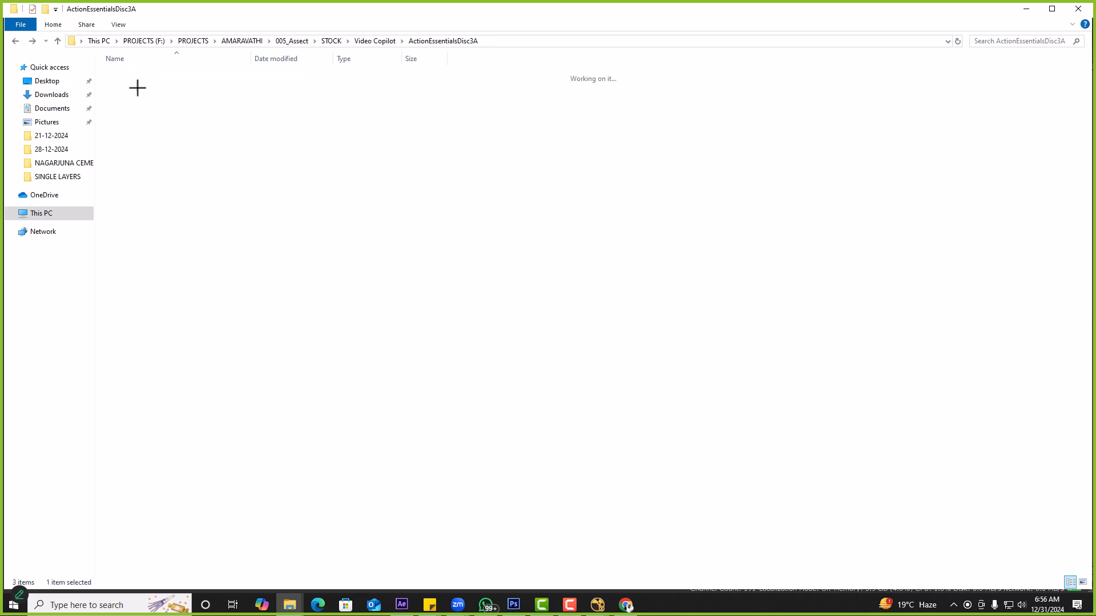
key("alt+Up")
key("Down")
key("Return")
double_click(139, 76)
double_click(140, 75)
key("alt+Up")
key("alt+Up")
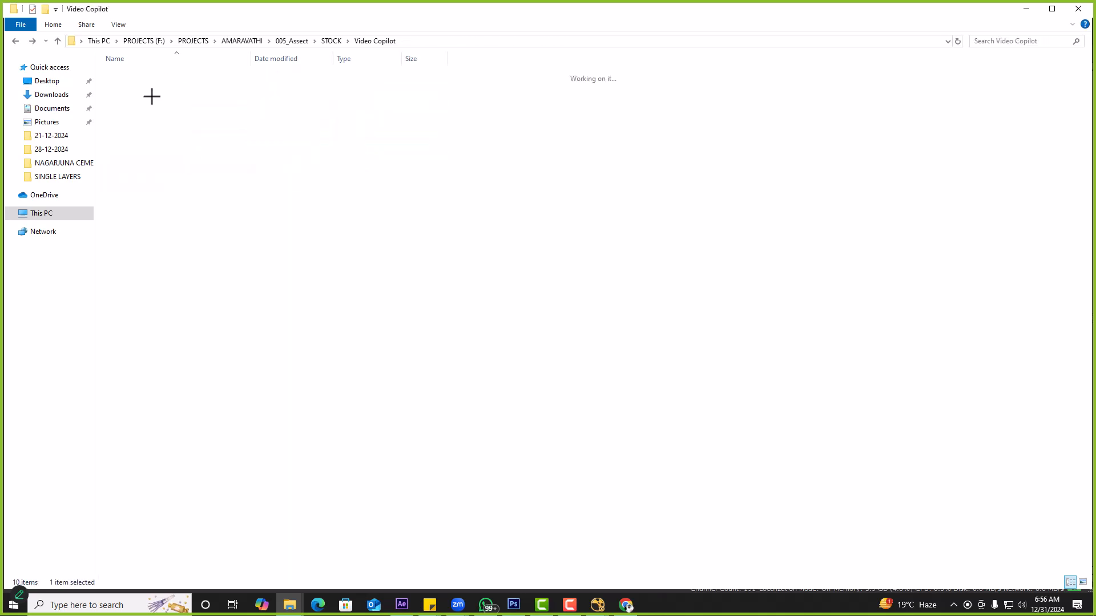
Open the 14. Smoke folder of Action_Essentials_2K_D4-A inside ActionEssentialsDisc4a
key("Down")
key("Return")
double_click(139, 75)
double_click(139, 87)
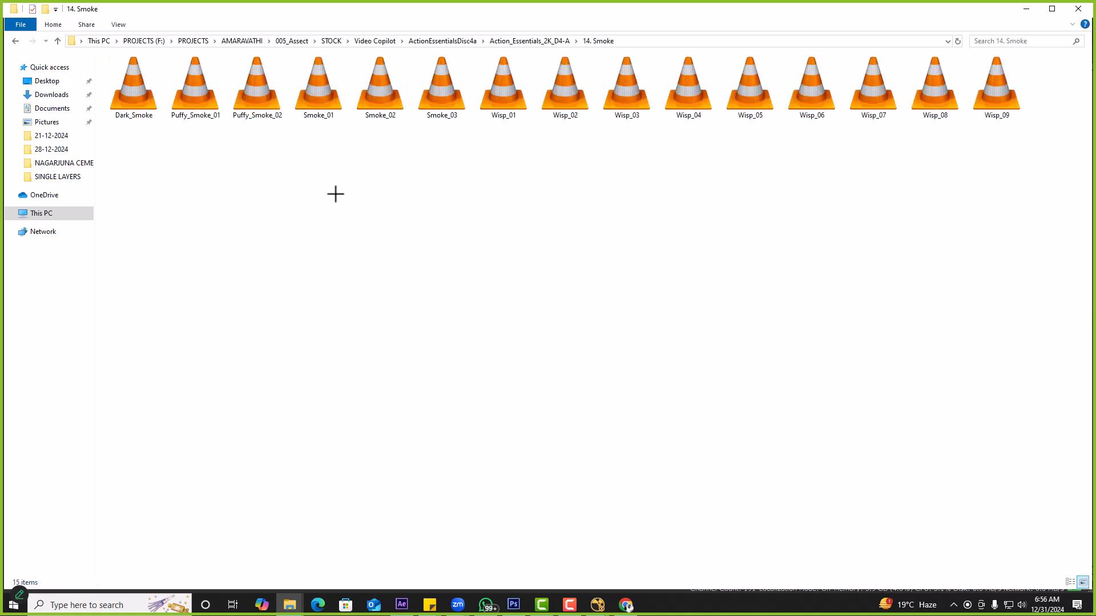
Import all the clips of the 14. Smoke folder into Nuke's node graph and place them in a row to the right of the comp
key("super+Tab")
left_click(543, 344)
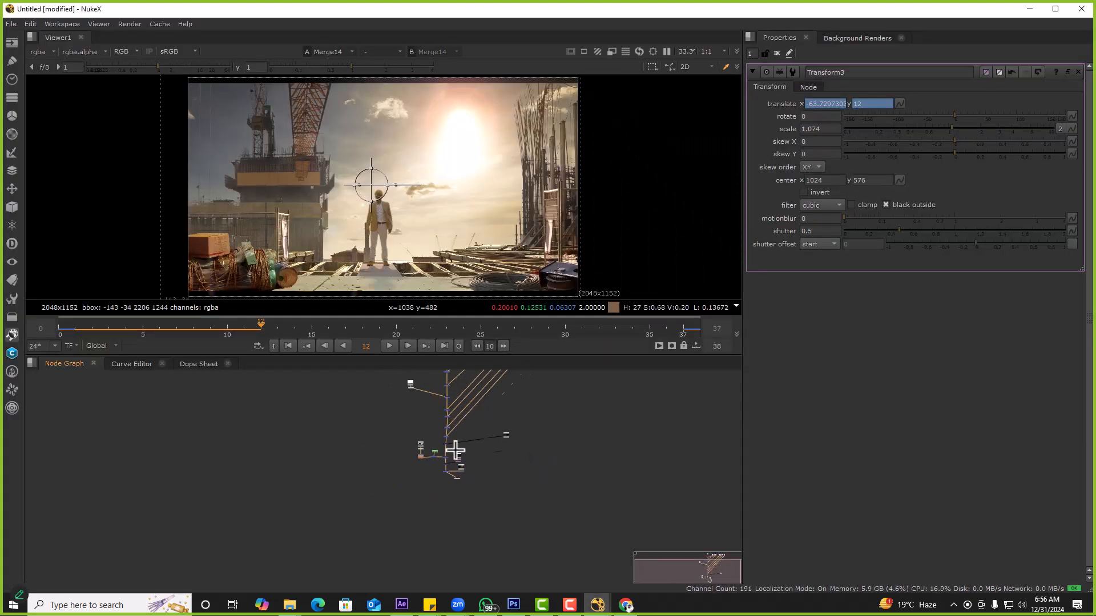
scroll(463, 475, "up", 4)
key("alt+Tab")
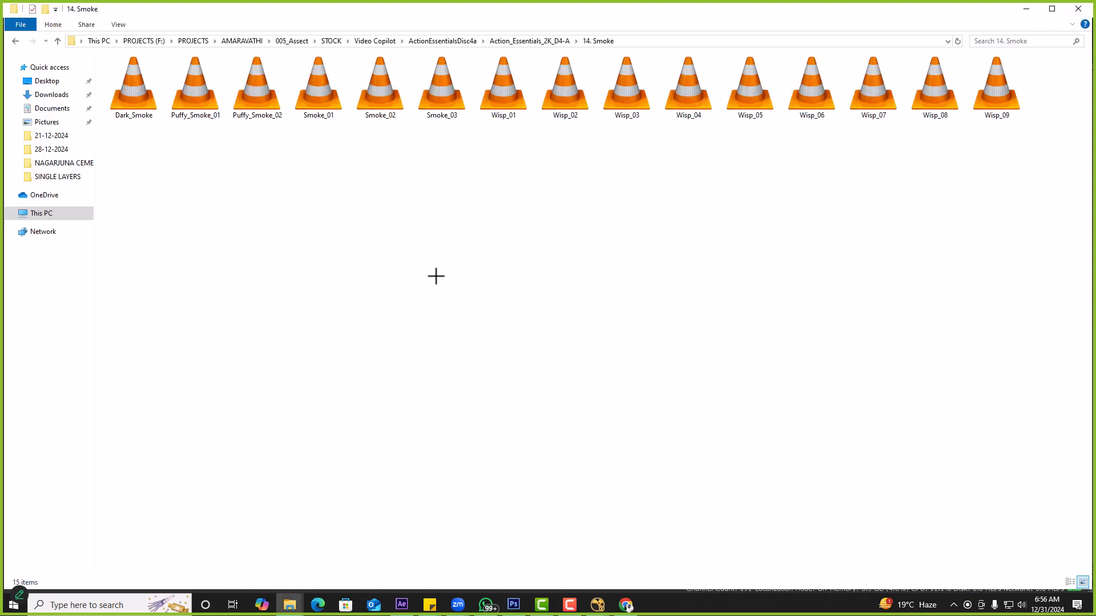
left_click_drag(1019, 193, 421, 551)
key("l")
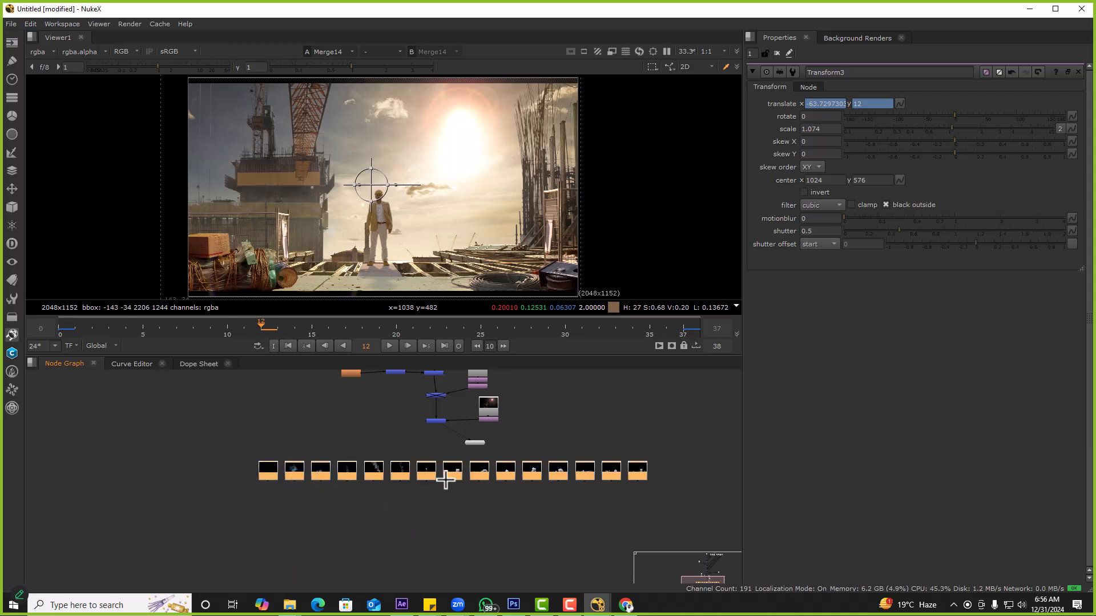
scroll(343, 481, "up", 2)
scroll(333, 464, "down", 2)
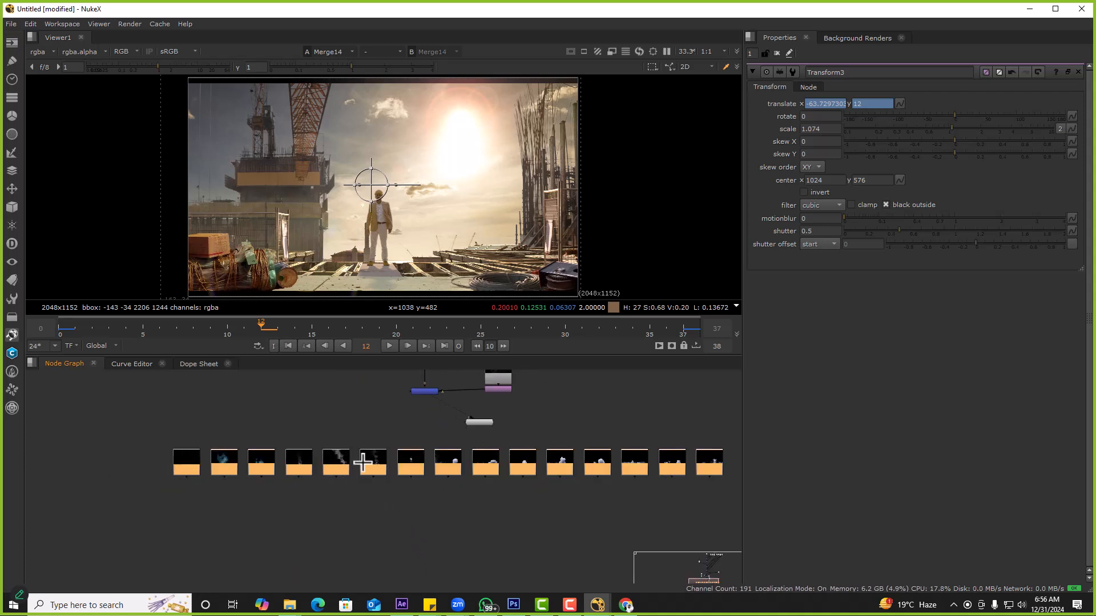
middle_click_drag(522, 463, 332, 467)
left_click_drag(38, 466, 469, 400)
Preview the Dark_Smoke and Puffy_Smoke_01 clips in the viewer
left_click(438, 423)
left_click(429, 401)
key("1")
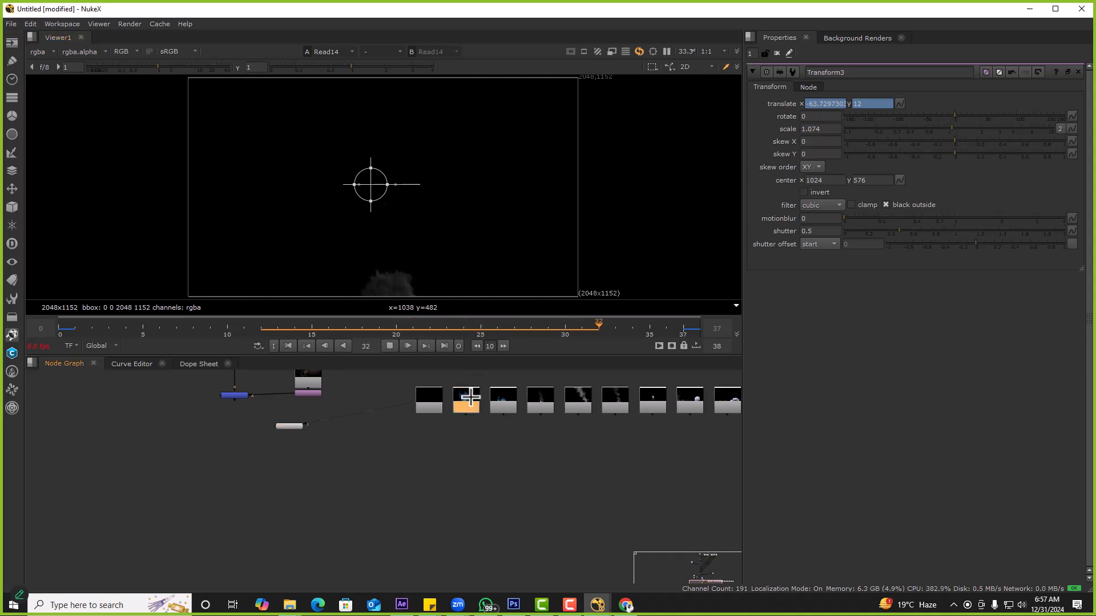
left_click(492, 397)
key("1")
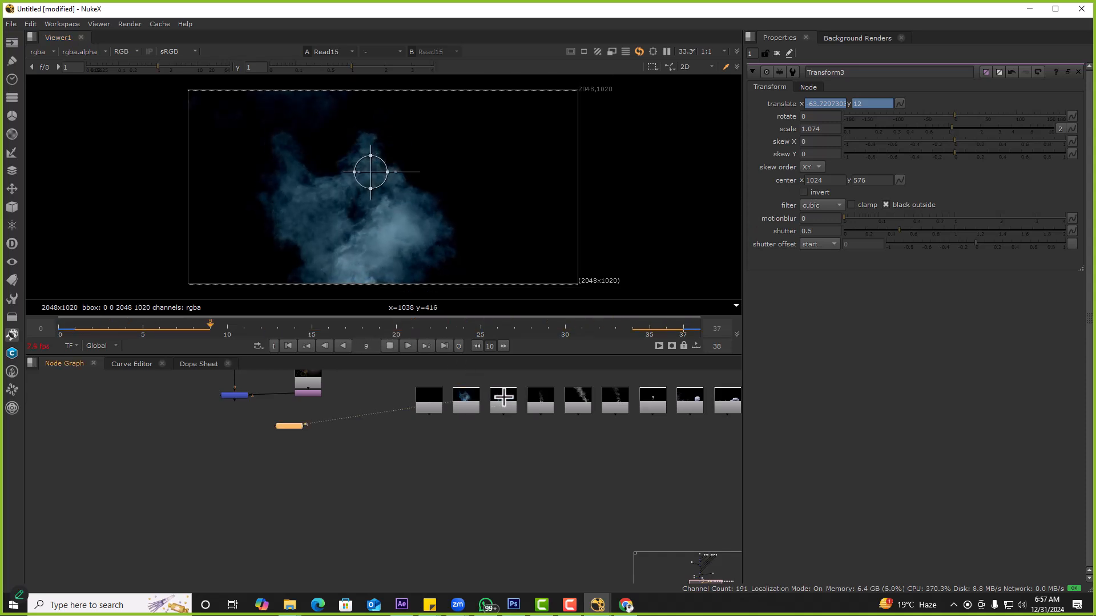
left_click(390, 345)
Move the Puffy_Smoke_01 Read node to the left of the last merge and show the full composite again, with the Viewer node lowered
middle_click_drag(469, 409, 524, 407)
left_click_drag(524, 407, 179, 396)
left_click(191, 396)
left_click(288, 392)
key("1")
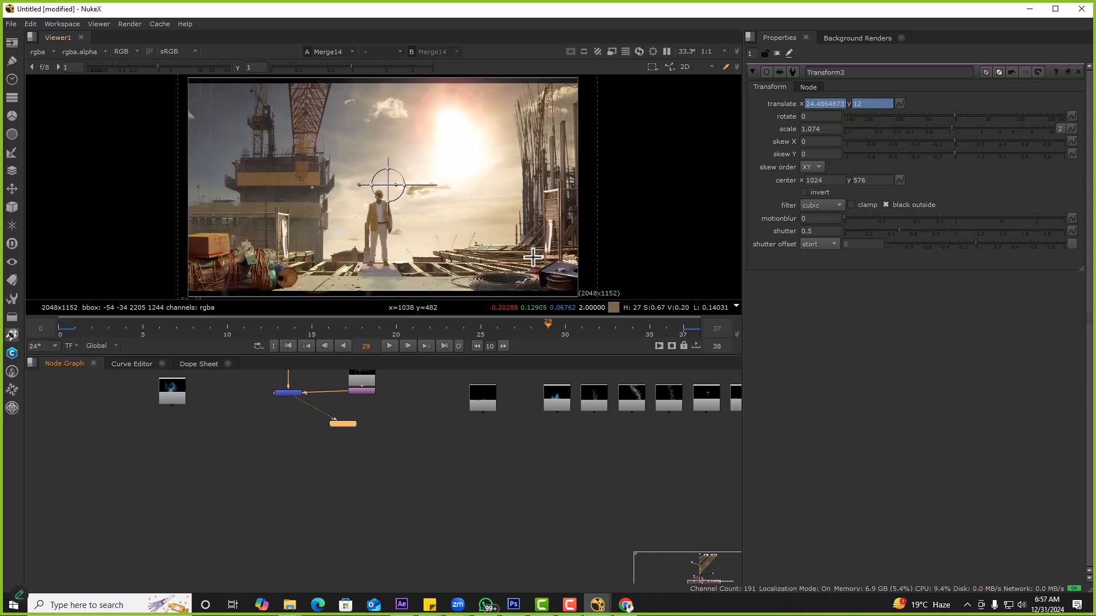
left_click_drag(455, 214, 509, 253)
left_click_drag(344, 424, 301, 469)
left_click_drag(178, 397, 168, 403)
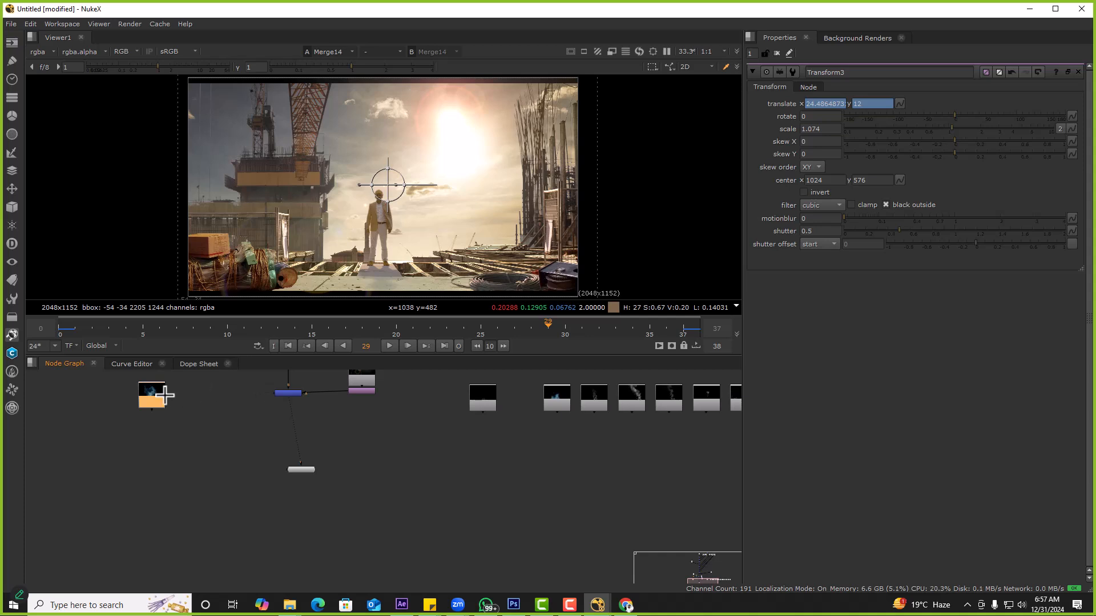
Reformat Puffy_Smoke_01 to the root format 2048x1152 and merge it over the composite beneath the plus merge
key("Tab")
type("ref")
key("Return")
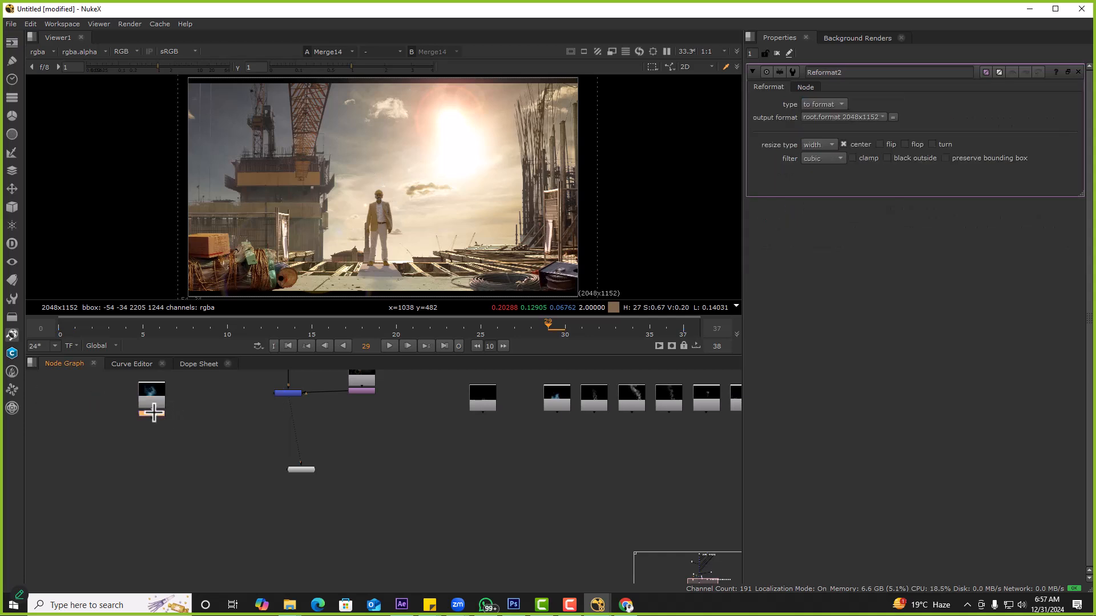
key("m")
left_click_drag(283, 412, 290, 411)
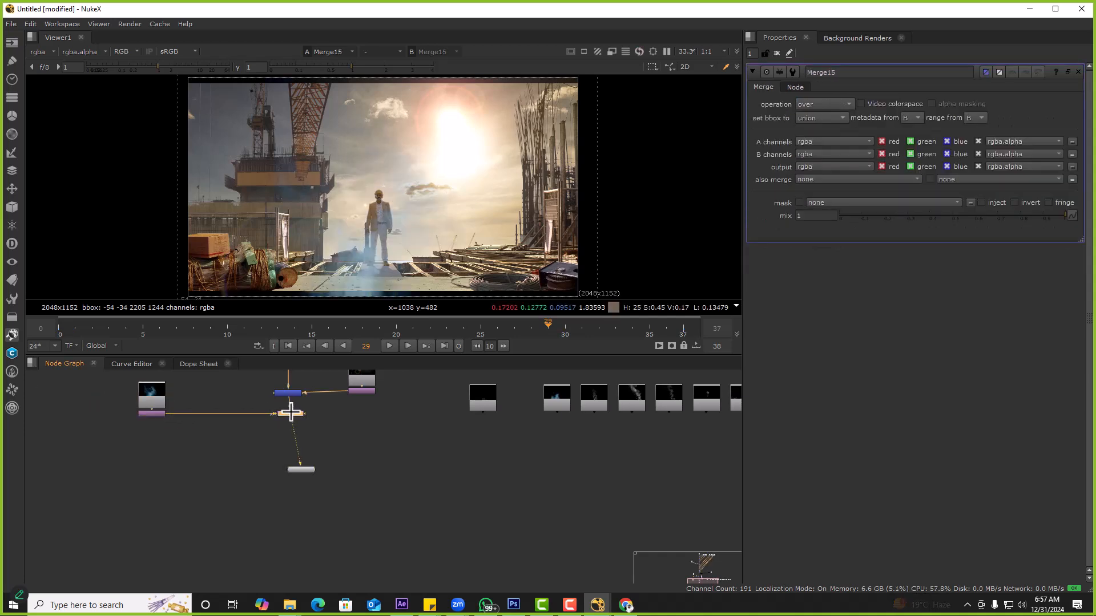
Check the Puffy_Smoke_01 clip and its alpha channel, and return to the merged composite
left_click(158, 401)
key("1")
key("a")
key("a")
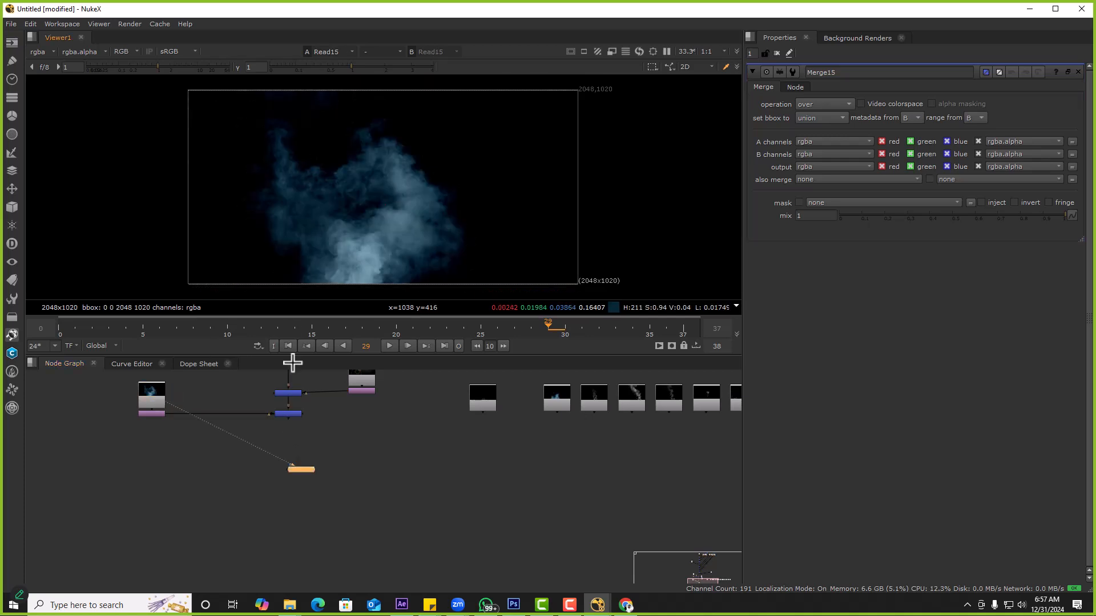
left_click(283, 413)
key("1")
Add a Grade node after the Reformat in the Puffy_Smoke_01 branch
scroll(171, 392, "up", 3)
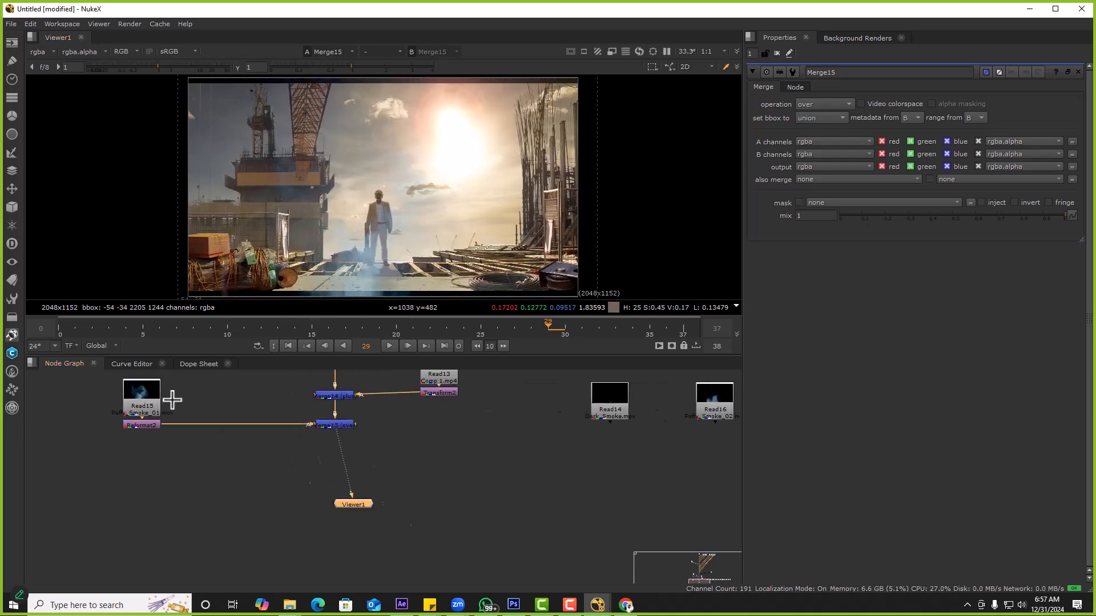
key("g")
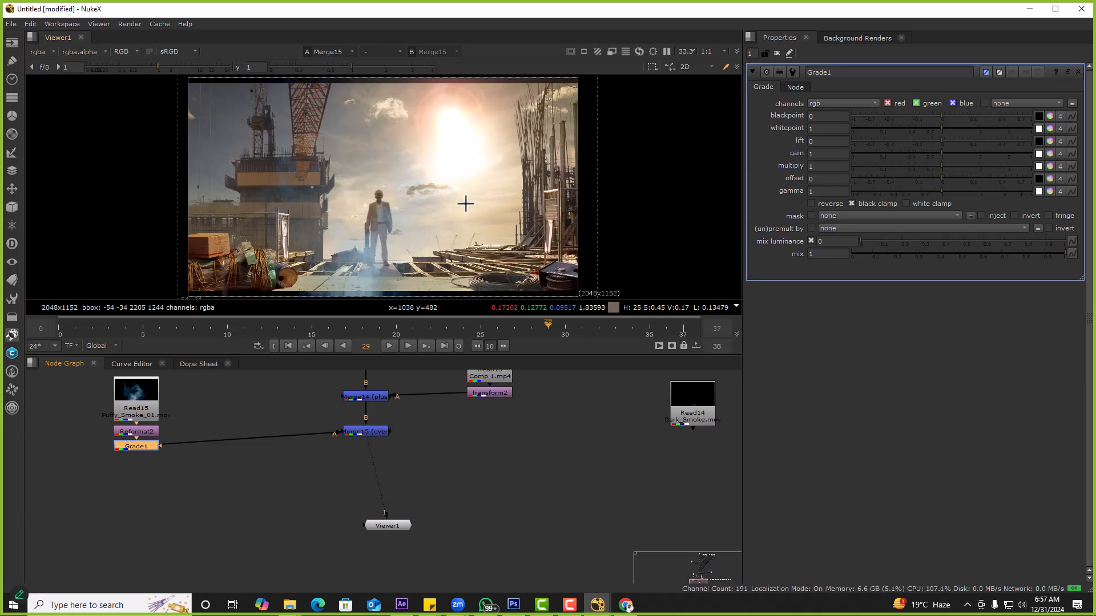
Try to warm the blue smoke with a Grade gain of 2.1 red and 0.29 blue, and discard these values
scroll(504, 268, "up", 5)
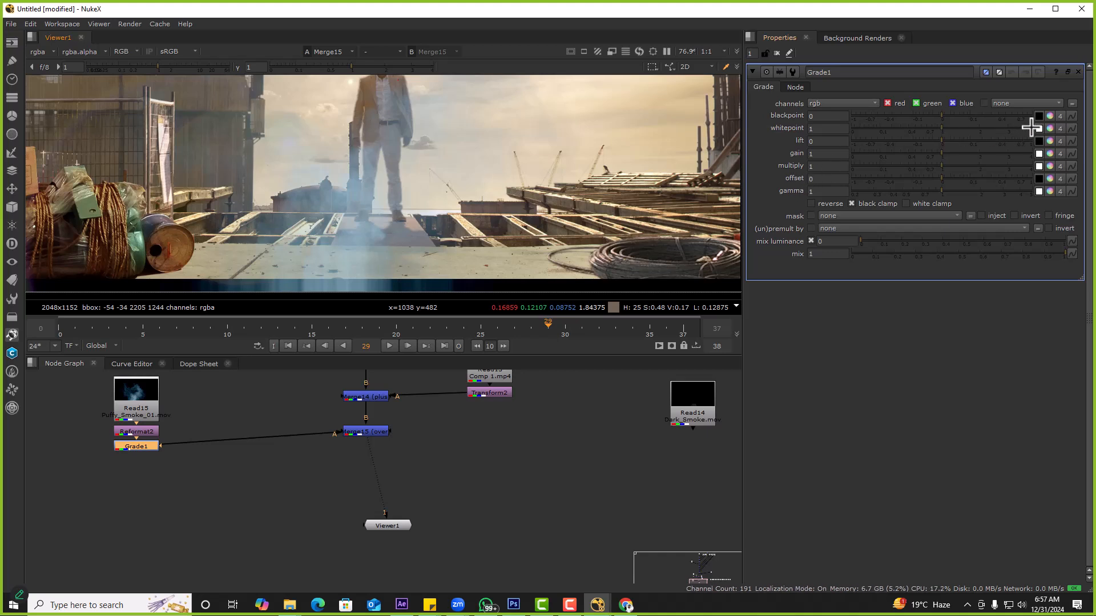
left_click(1043, 154)
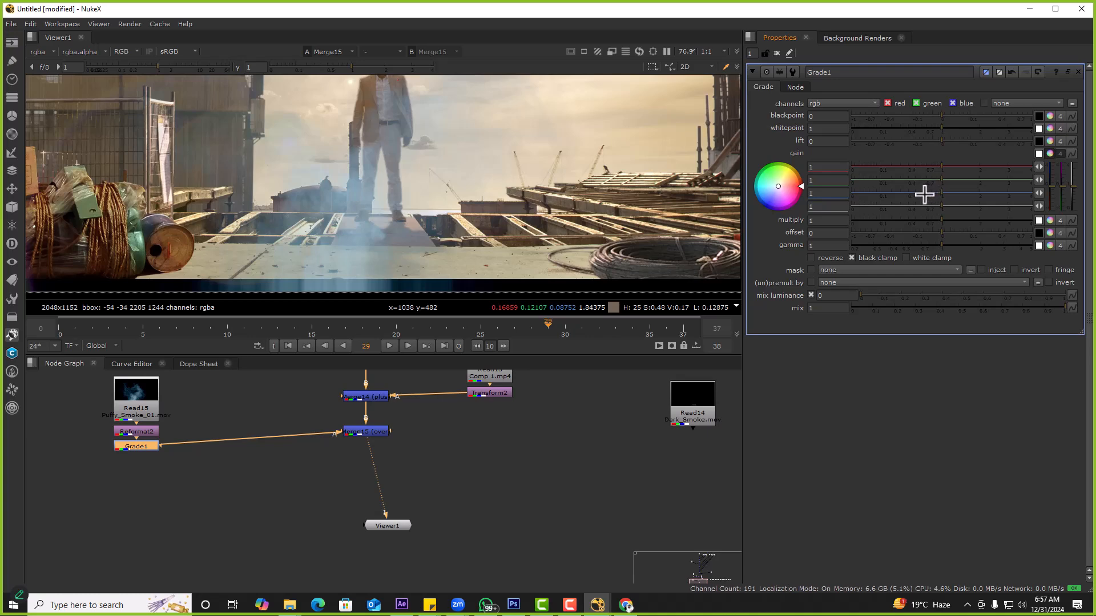
left_click_drag(925, 194, 900, 197)
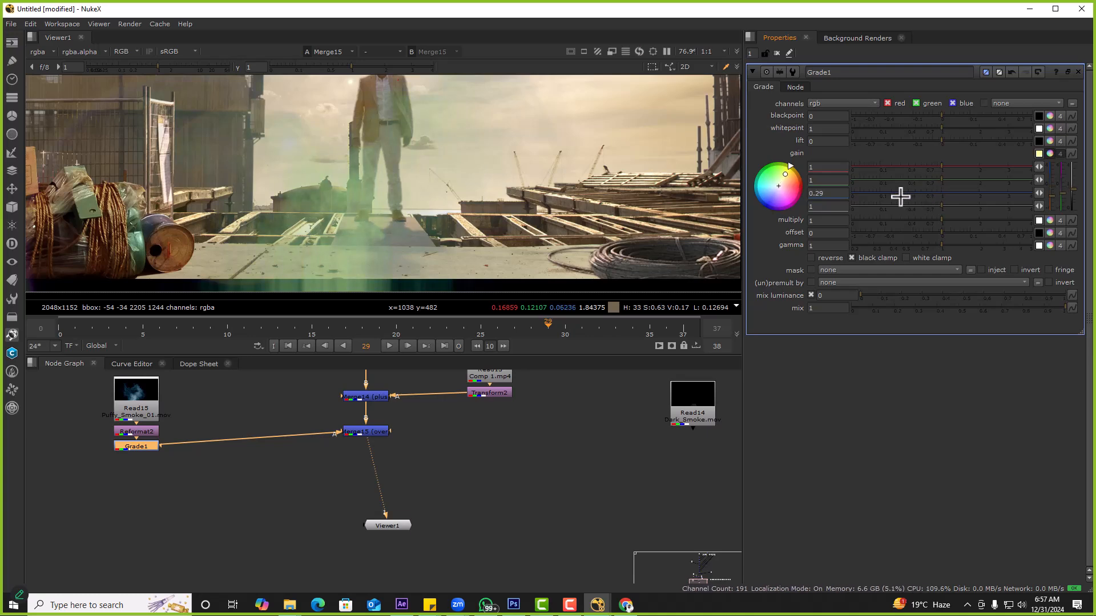
scroll(605, 193, "up", 2)
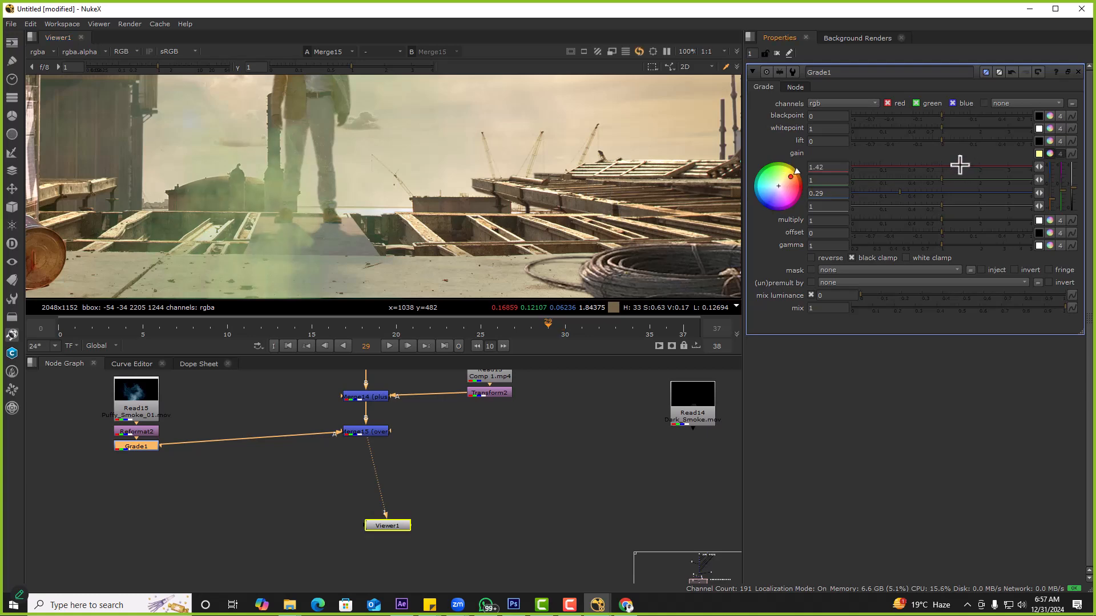
left_click_drag(965, 165, 982, 166)
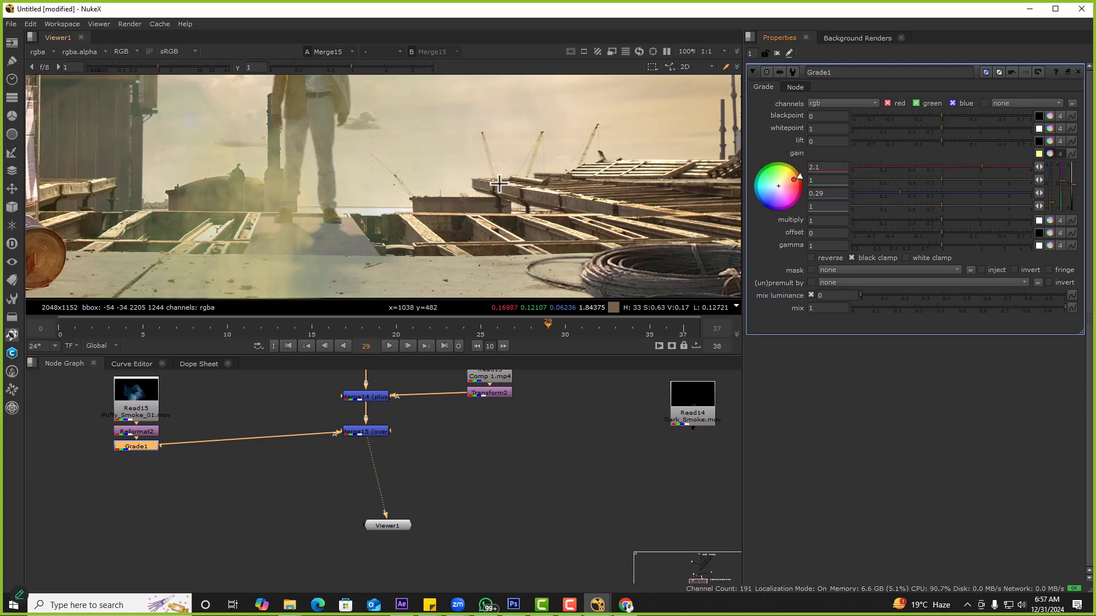
key("f")
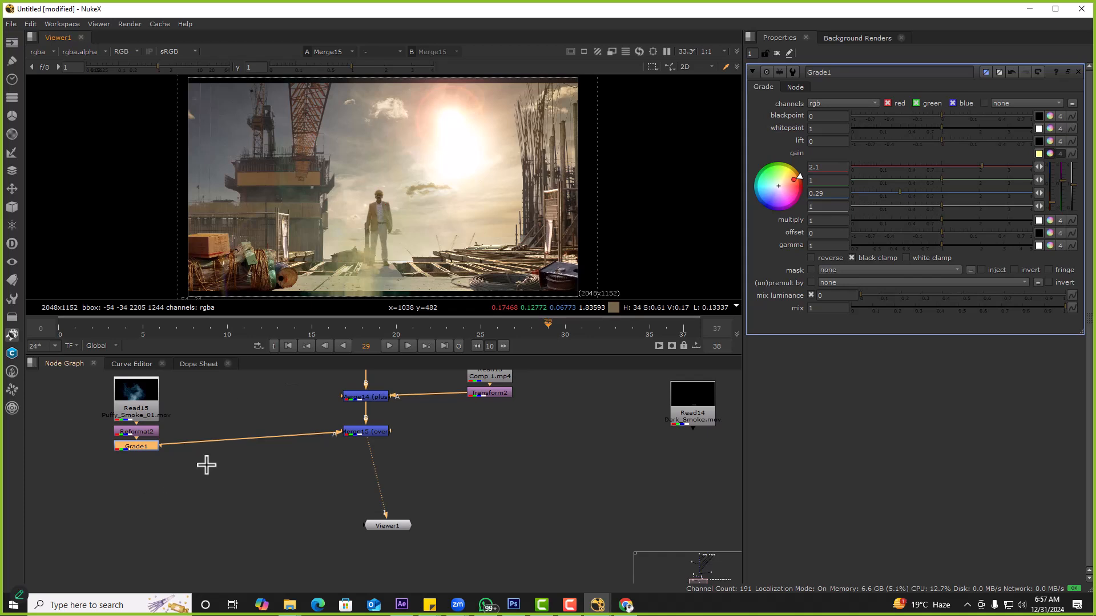
key("Delete")
key("ctrl+z")
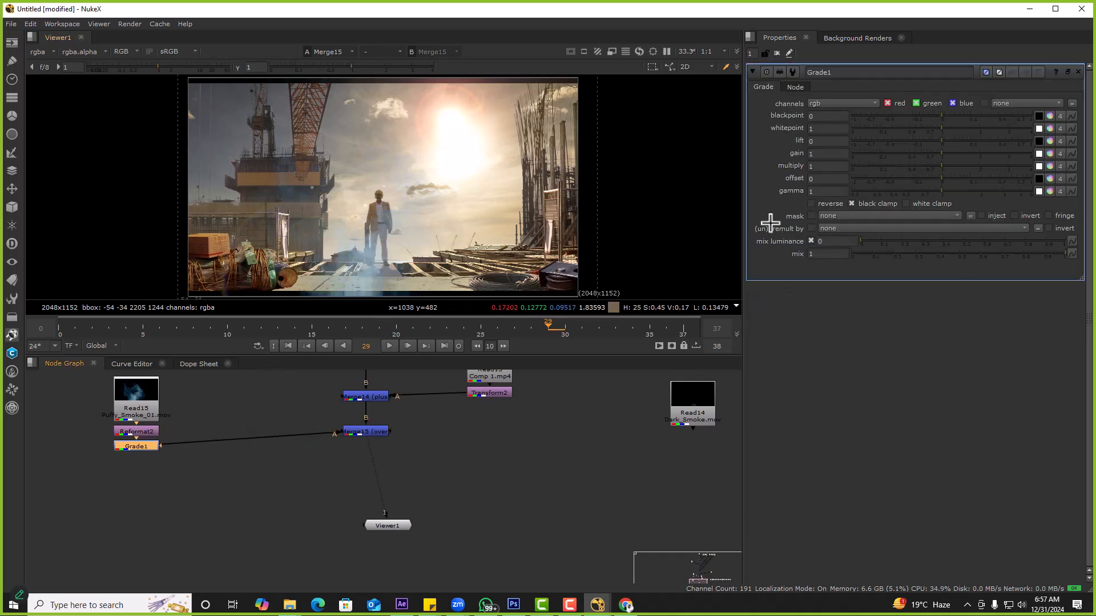
Sample the smoke Grade's whitepoint from the bright smoke at the actor's feet and its gain from the sunlit wooden beams
left_click(367, 263, "ctrl")
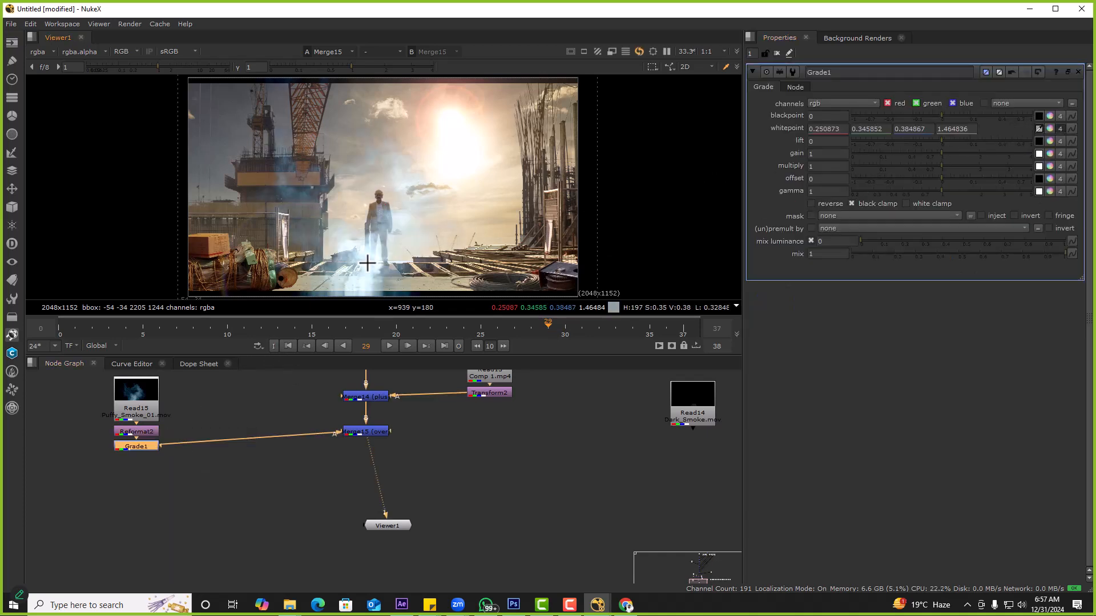
scroll(487, 246, "up", 6)
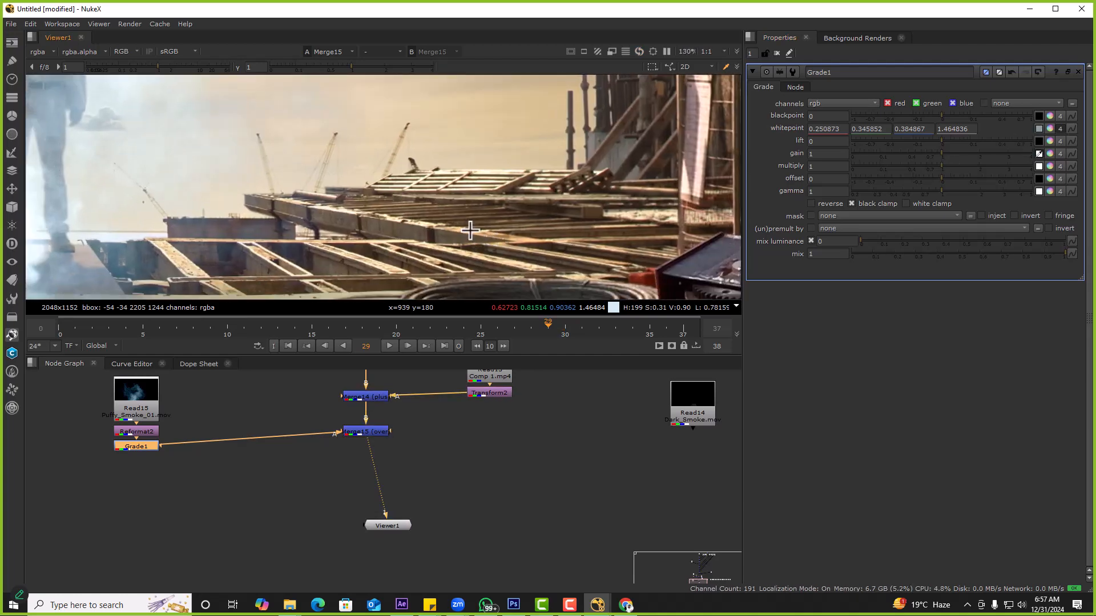
left_click(474, 235, "ctrl")
key("f")
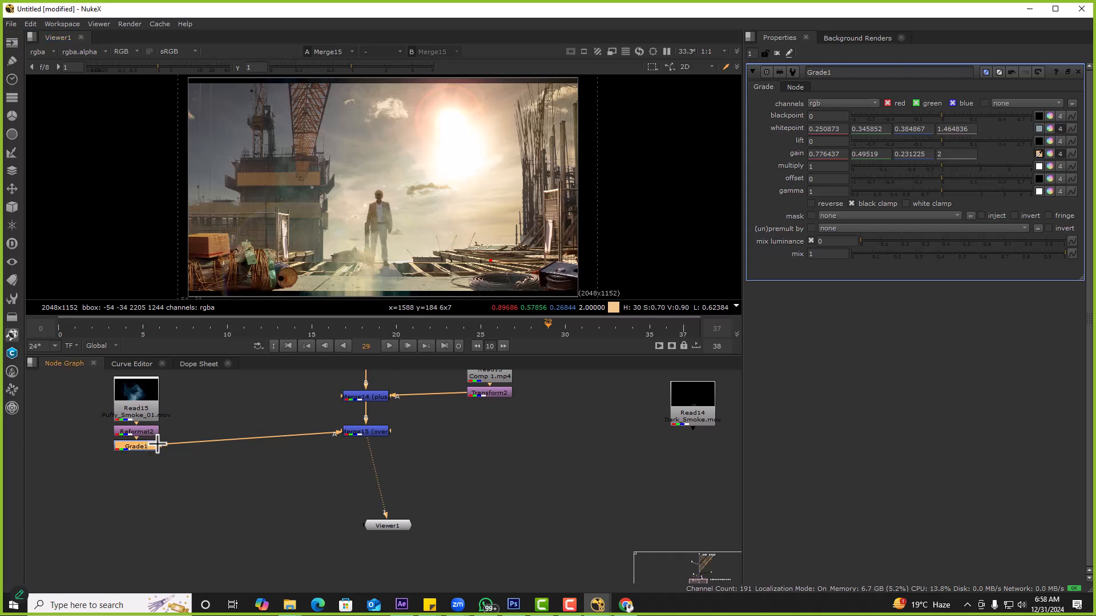
Transform the graded smoke to a scale of about 1.41, a rotation of about -74 degrees and a translation of about -680, -398
key("t")
left_click_drag(400, 201, 303, 197)
scroll(379, 194, "down", 4)
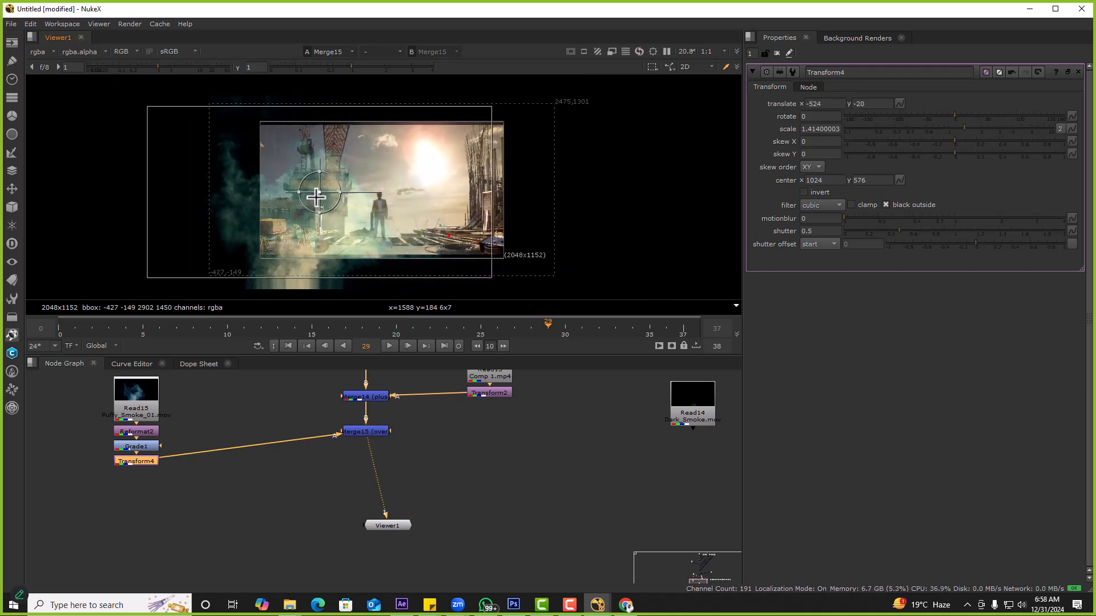
left_click_drag(381, 192, 313, 235)
key("f")
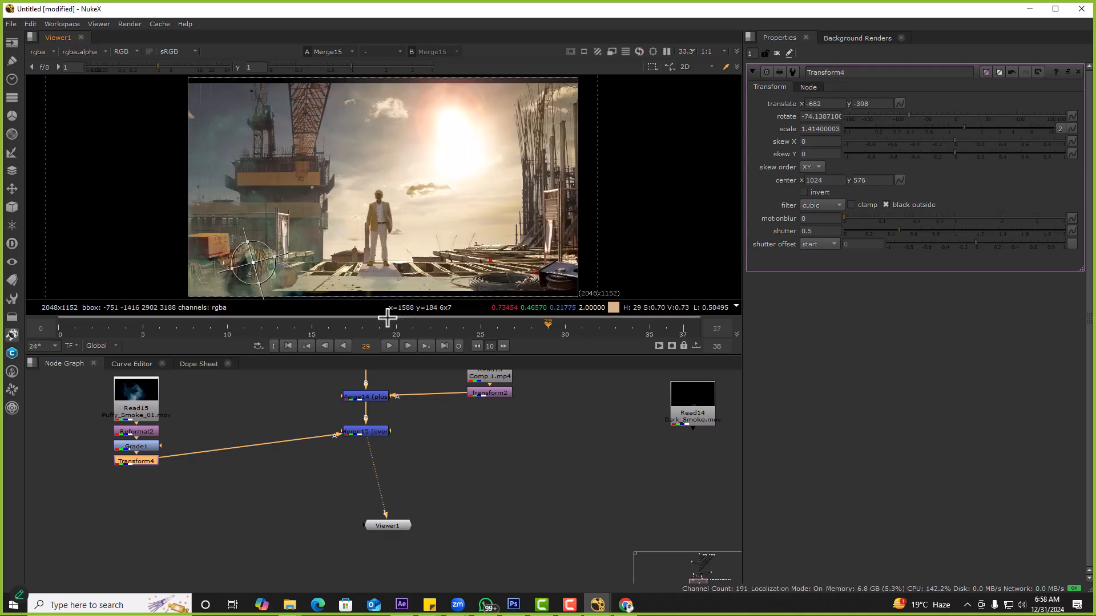
Play the composite to review the placed smoke, with all node properties closed
left_click(386, 345)
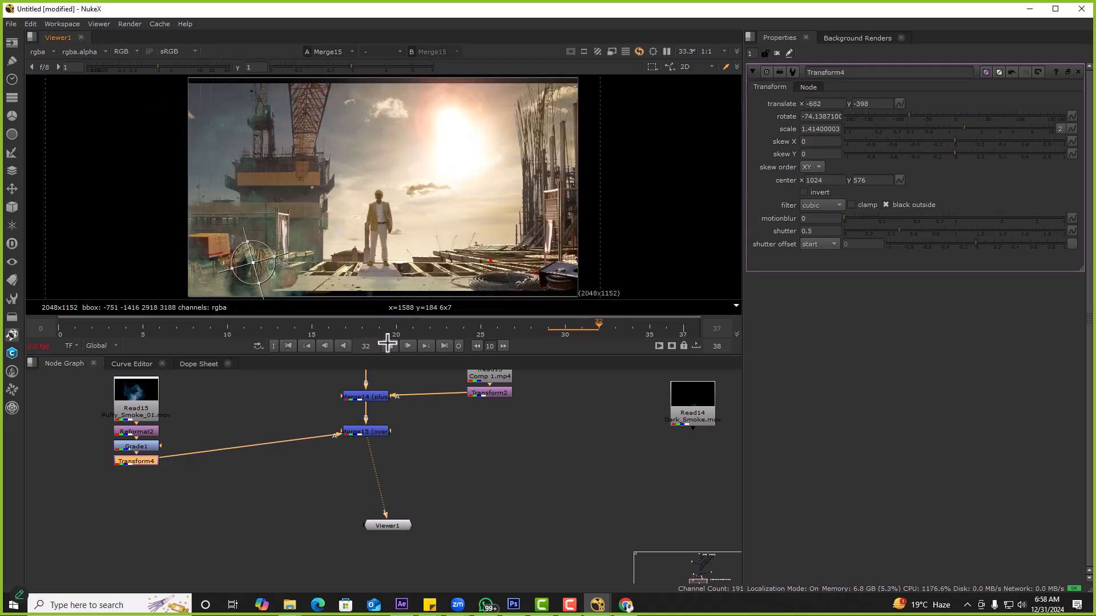
left_click(777, 52)
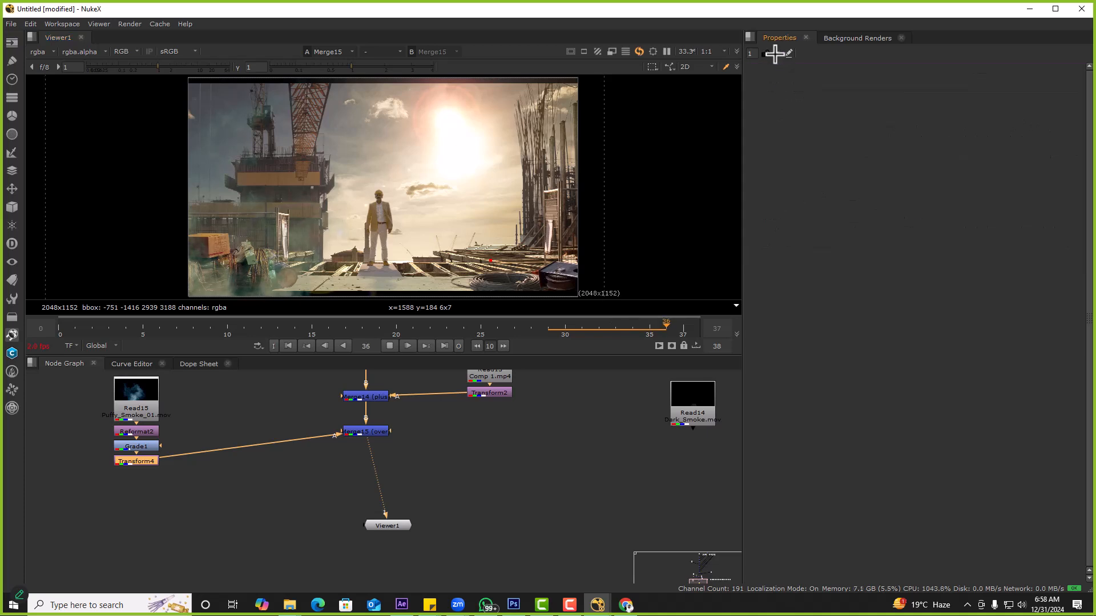
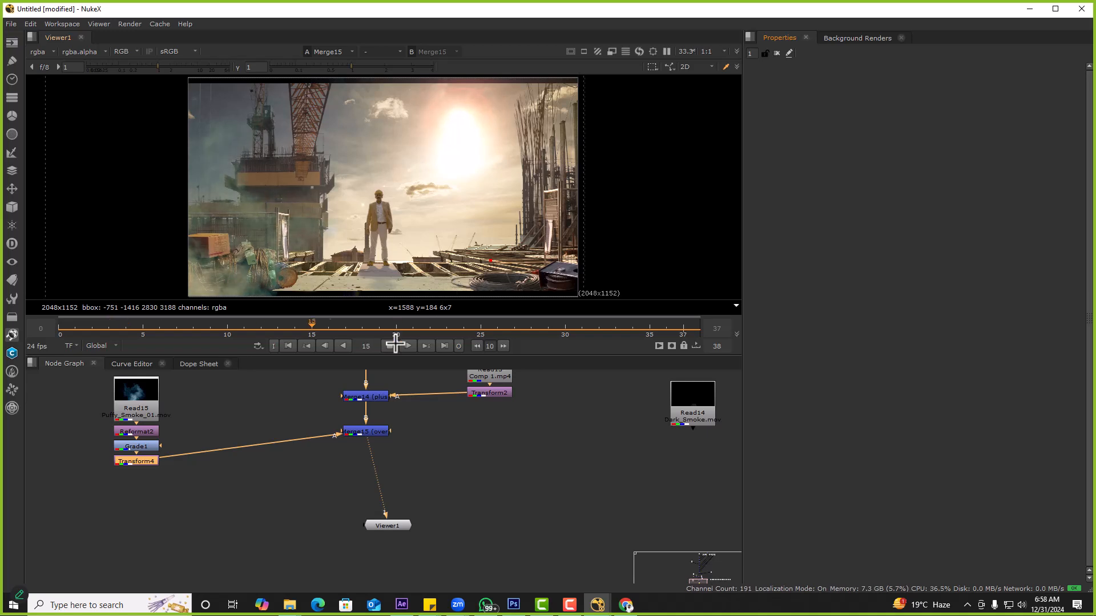
Switch to File Explorer and open the Video_Thumbnails folder inside Video Copilot's ActionEssentialsDisc1A
key("alt+Tab")
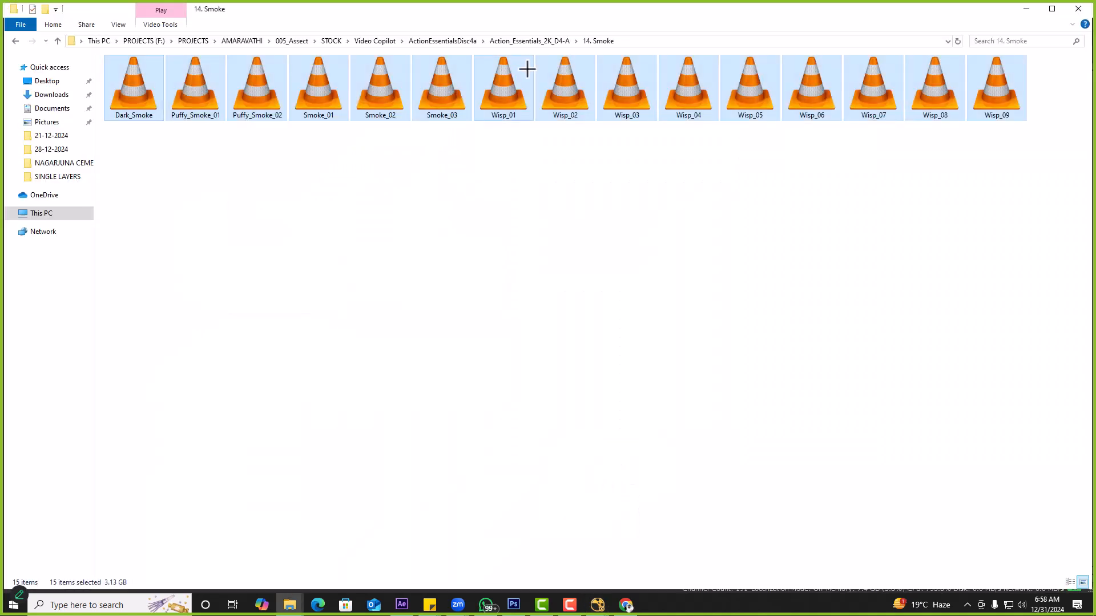
left_click(463, 41)
left_click(352, 45)
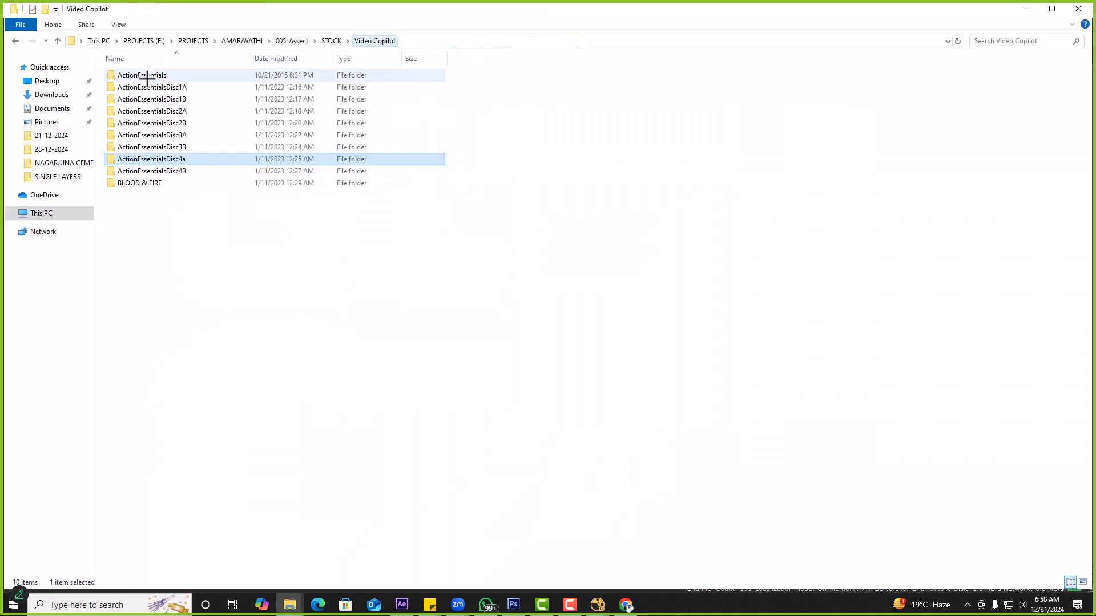
double_click(147, 86)
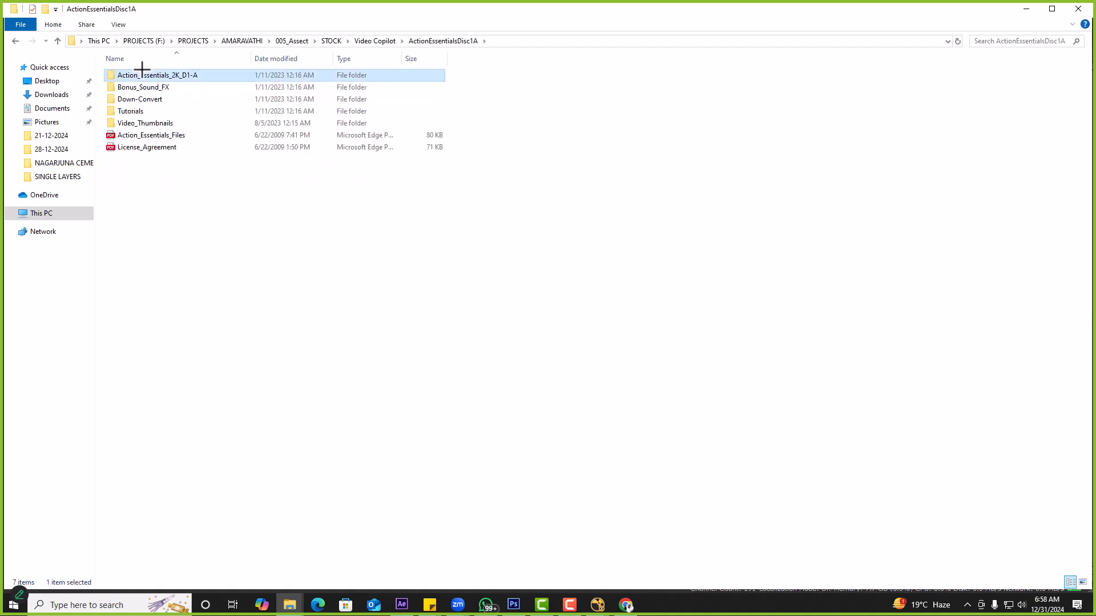
double_click(142, 75)
key("BackSpace")
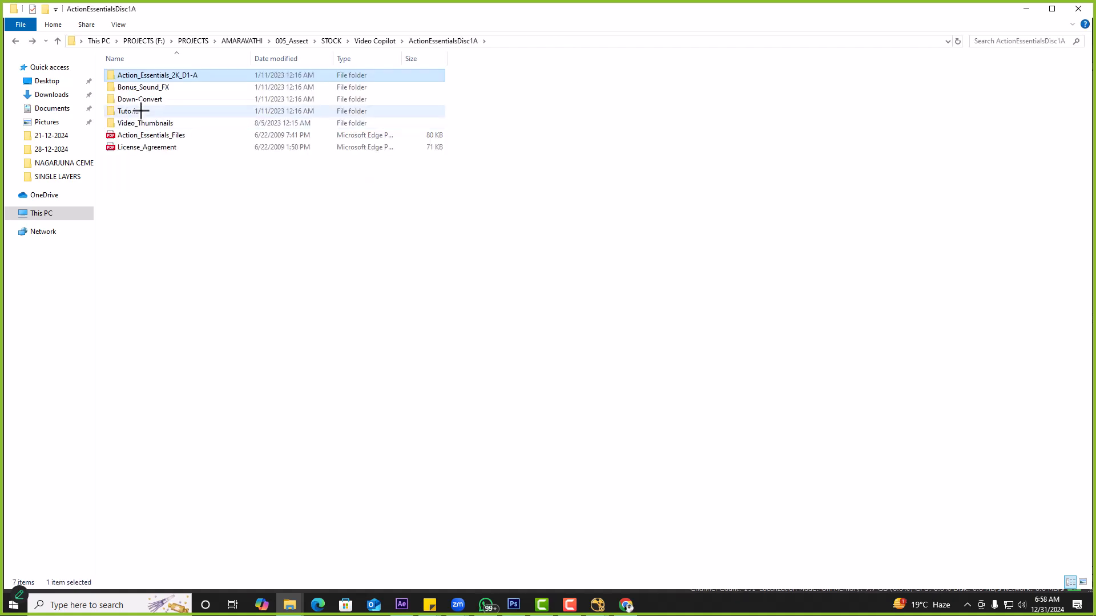
left_click(142, 123)
key("Return")
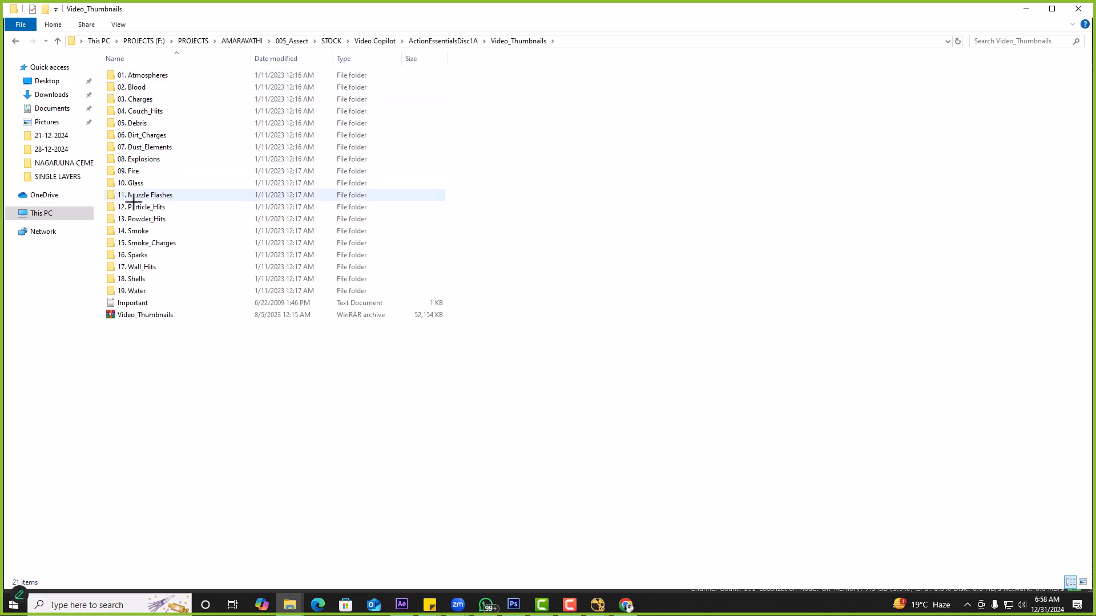
Look into the 14. Smoke thumbnails and open the 07. Dust_Elements thumbnails folder
left_click(135, 230)
double_click(135, 231)
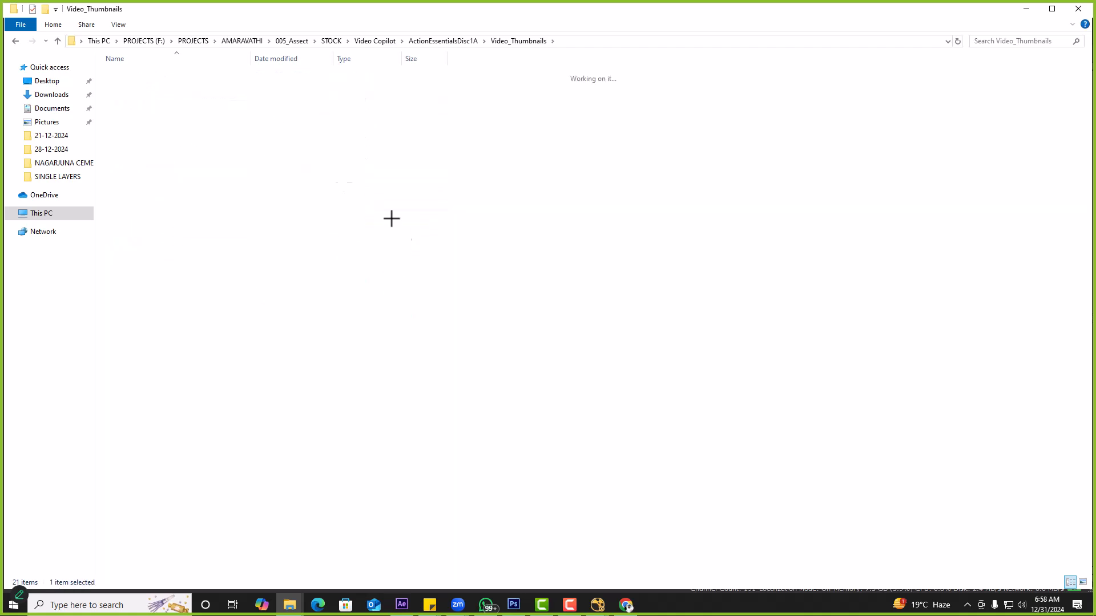
key("BackSpace")
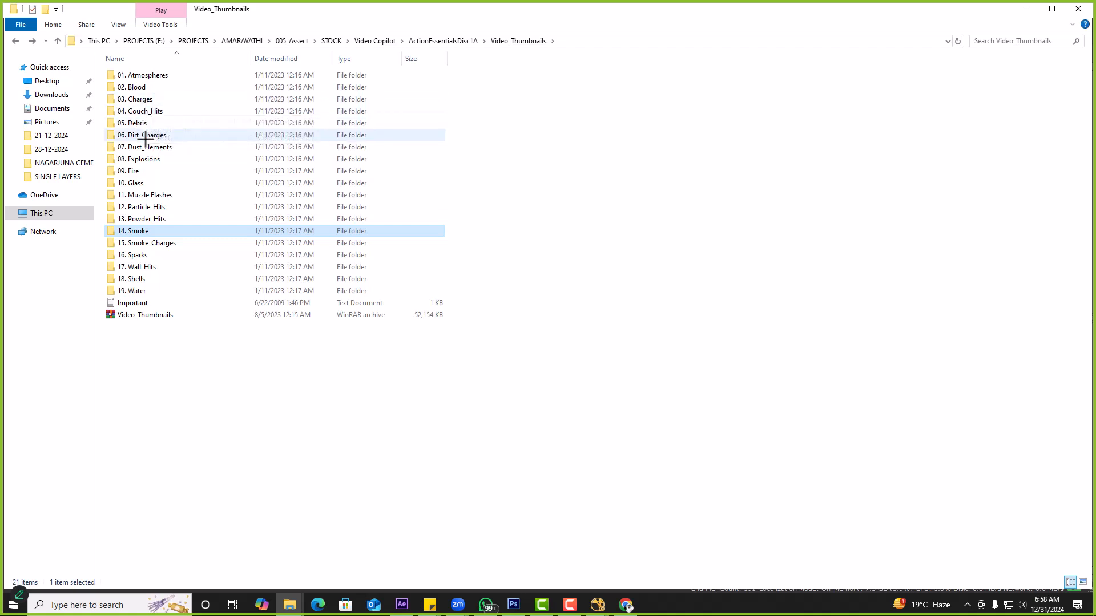
double_click(146, 144)
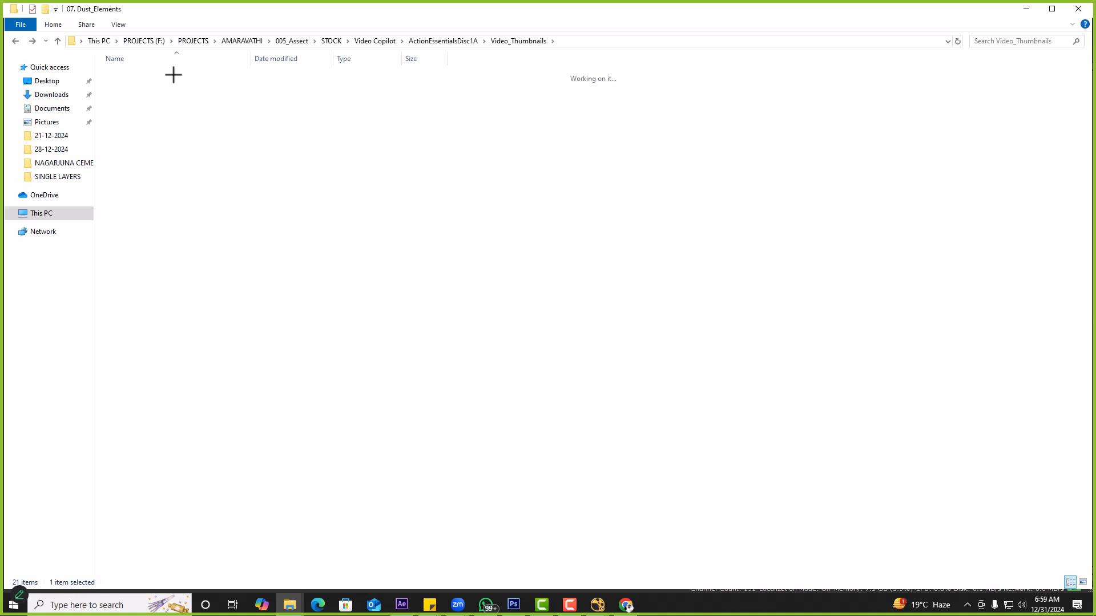
Preview the Dust_AtCam_02, Dust_Wave_01 and Dust_Wave_02 thumbnail clips in VLC and close the player
left_click(196, 93)
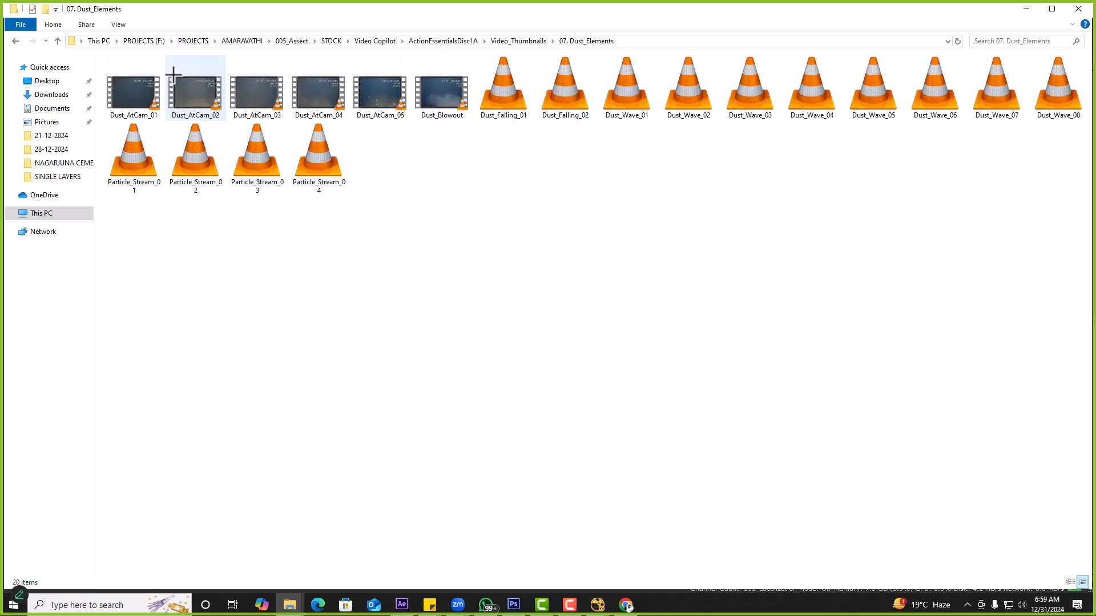
double_click(195, 98)
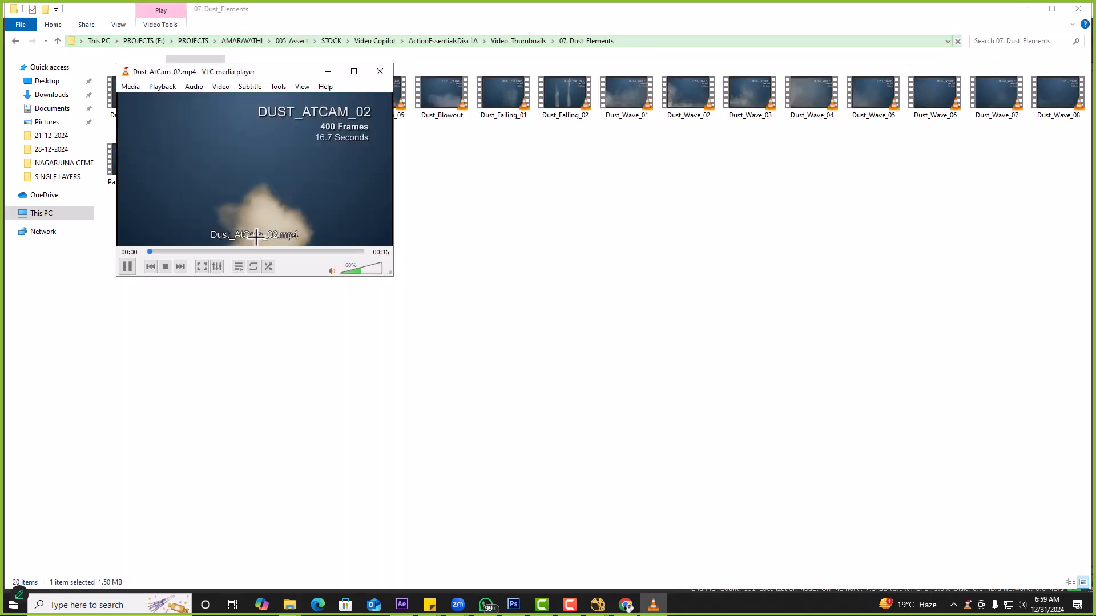
double_click(618, 105)
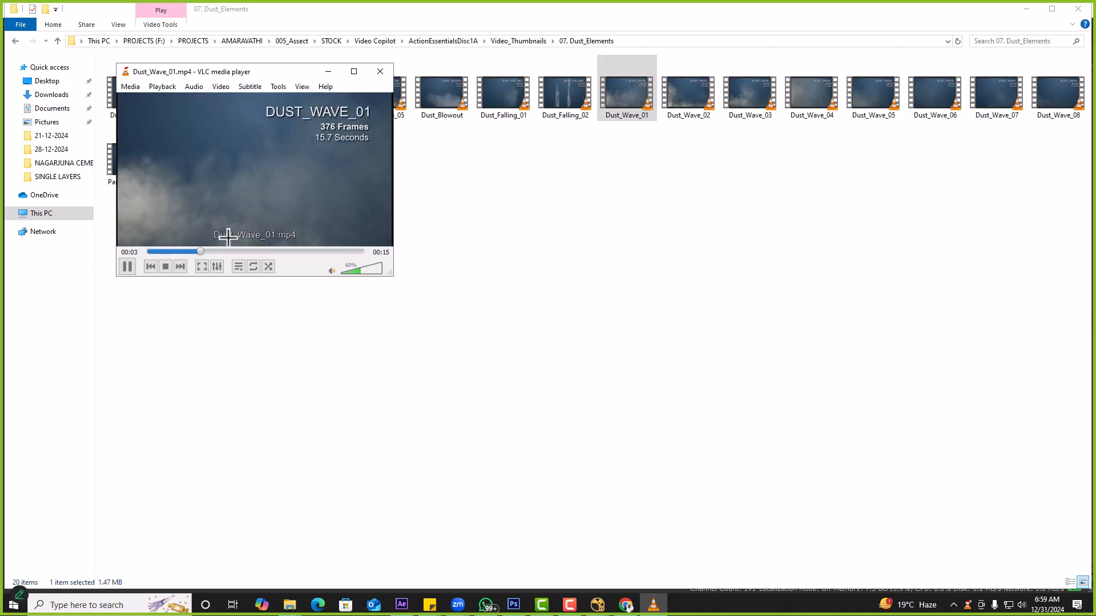
double_click(681, 109)
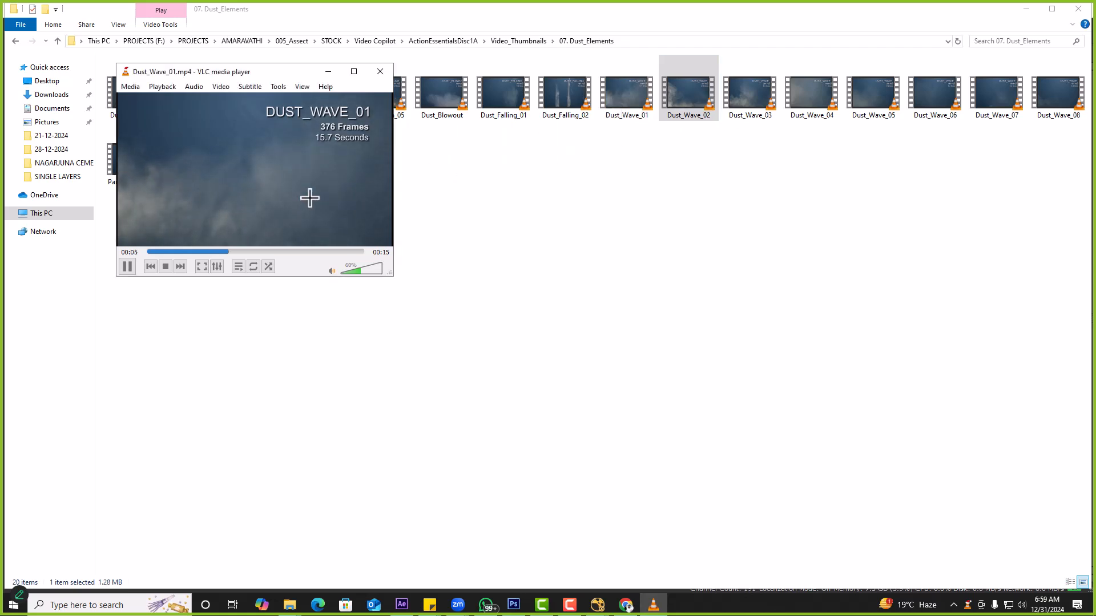
left_click(245, 252)
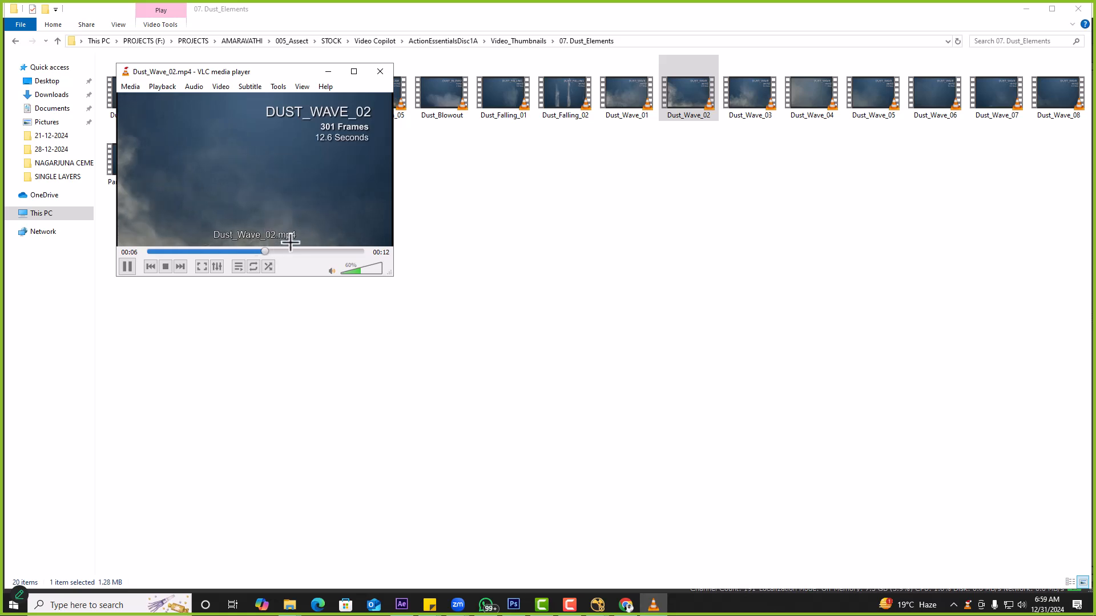
left_click(381, 71)
left_click(684, 101)
left_click(636, 203)
left_click(639, 201)
left_click(681, 113)
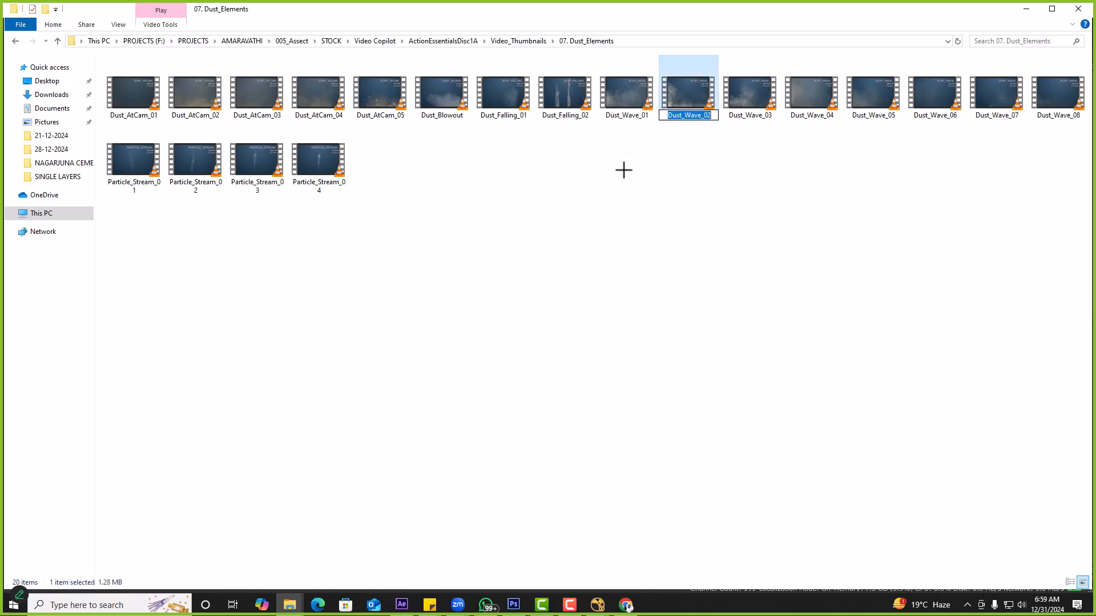
left_click(638, 152)
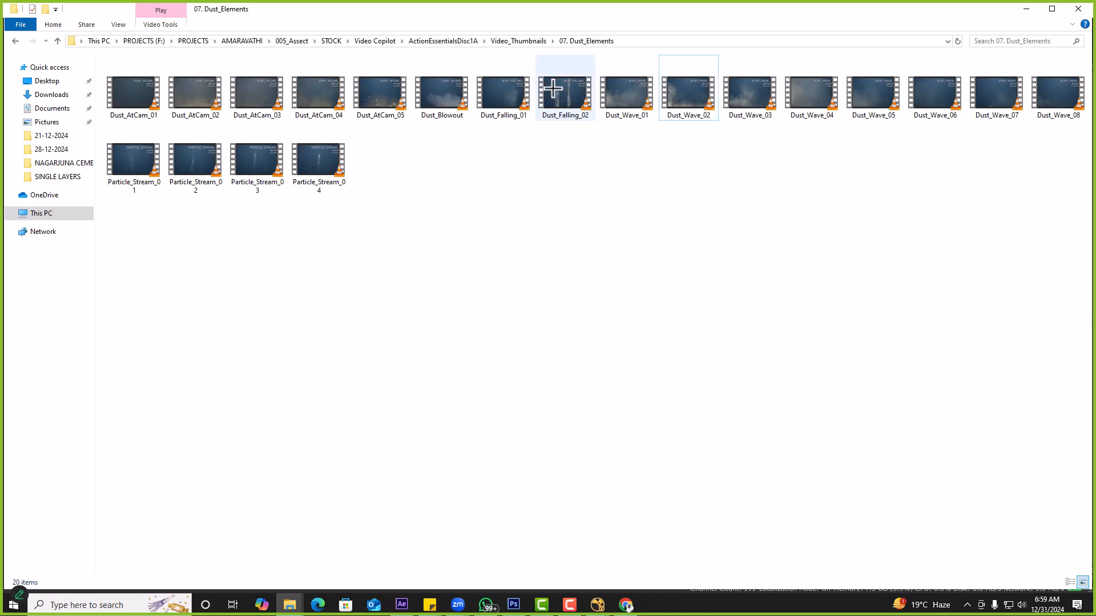
Look for the 2K dust clips in the Action_Essentials_2K_D1-A and Action_Essentials_2K_D1-B folders
left_click(534, 41)
left_click(457, 41)
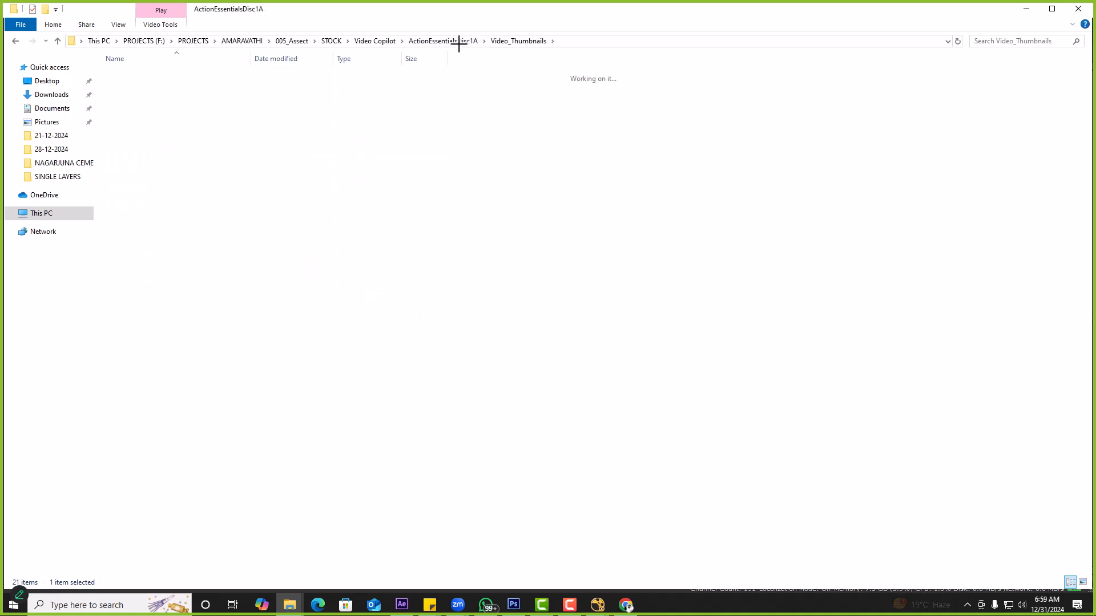
double_click(191, 76)
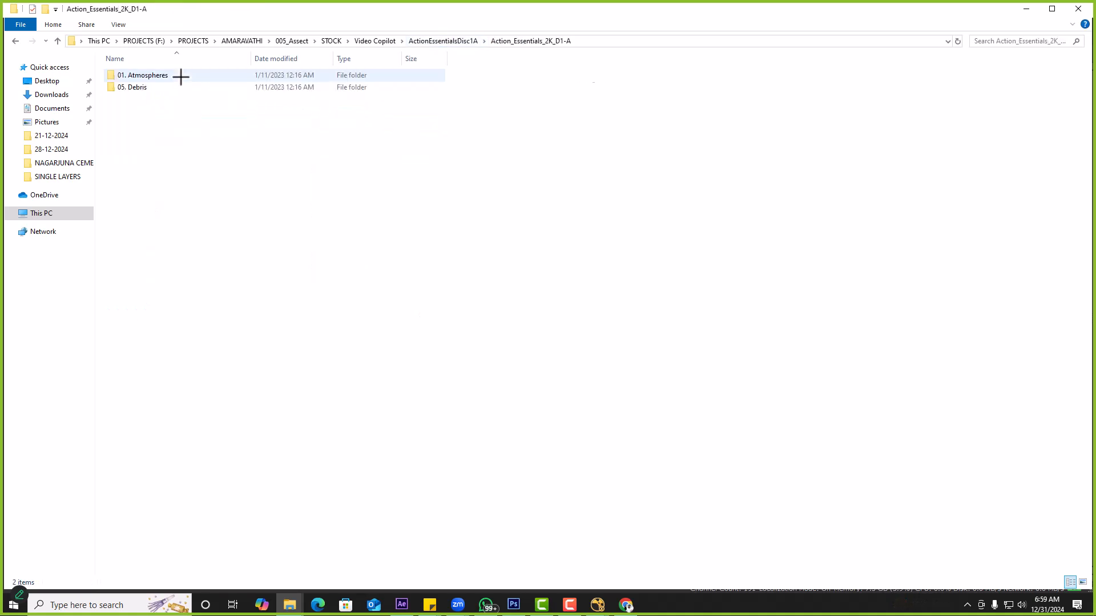
left_click(446, 41)
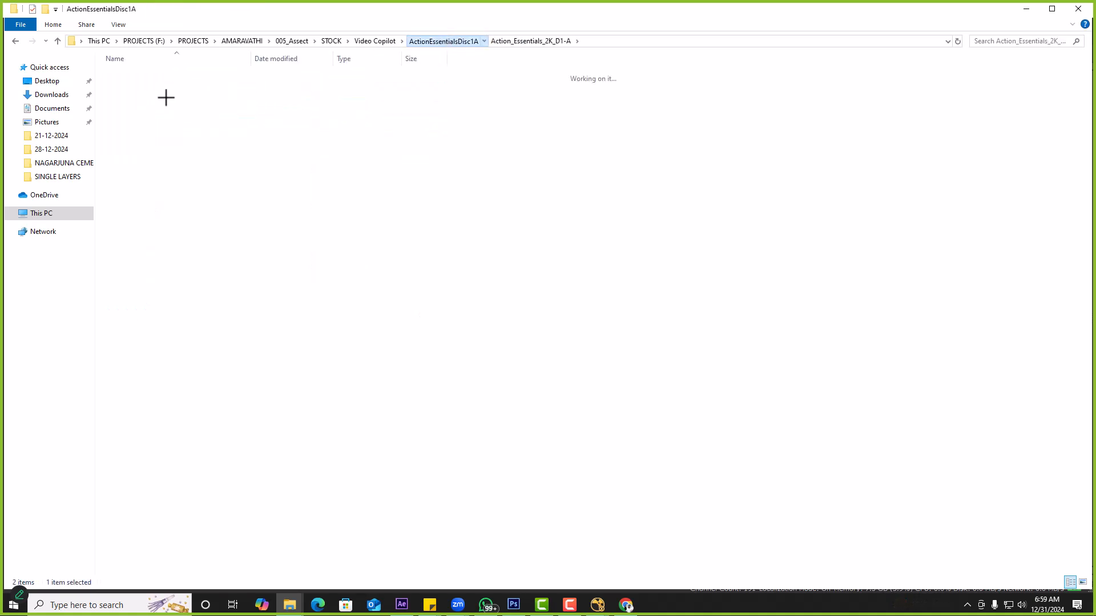
left_click(353, 44)
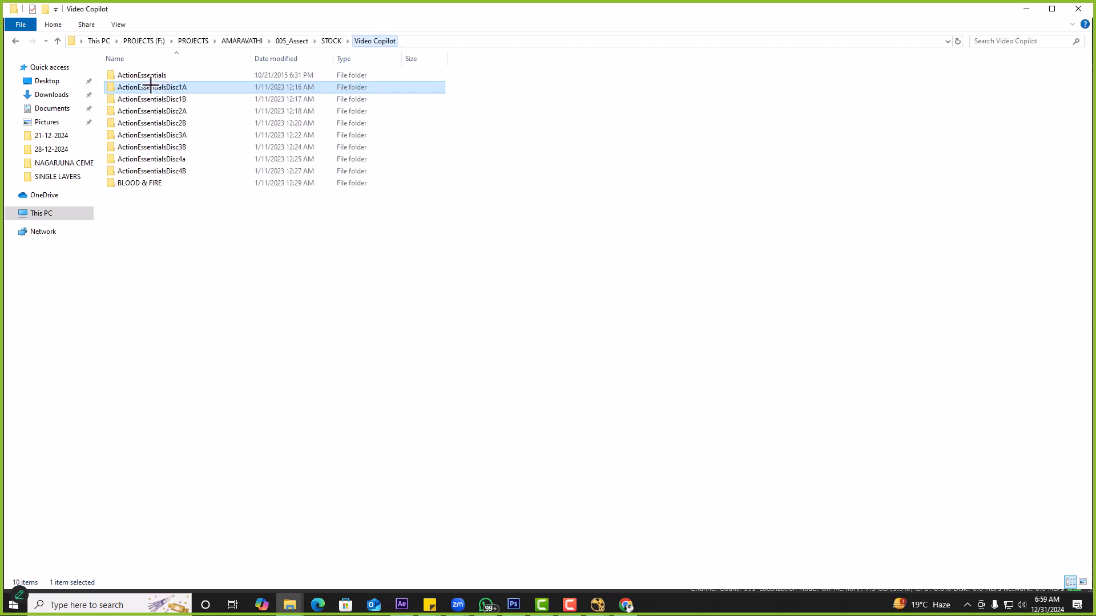
double_click(147, 98)
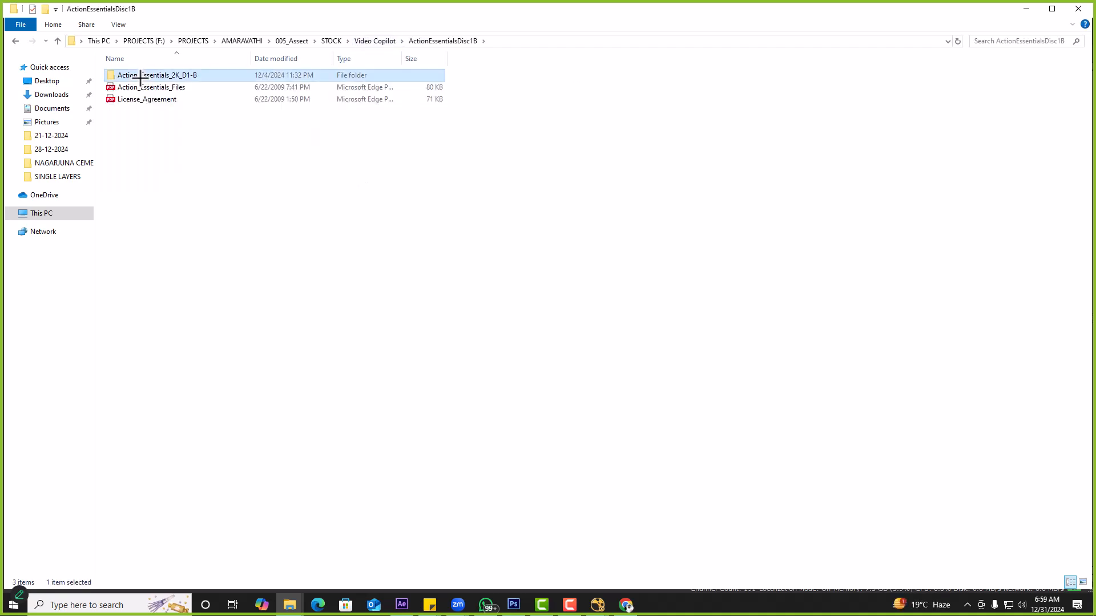
double_click(140, 76)
Open the 07. Dust_Elements_A folder in Action_Essentials_2K_D2-A of ActionEssentialsDisc2A
key("BackSpace")
key("BackSpace")
double_click(139, 111)
double_click(133, 76)
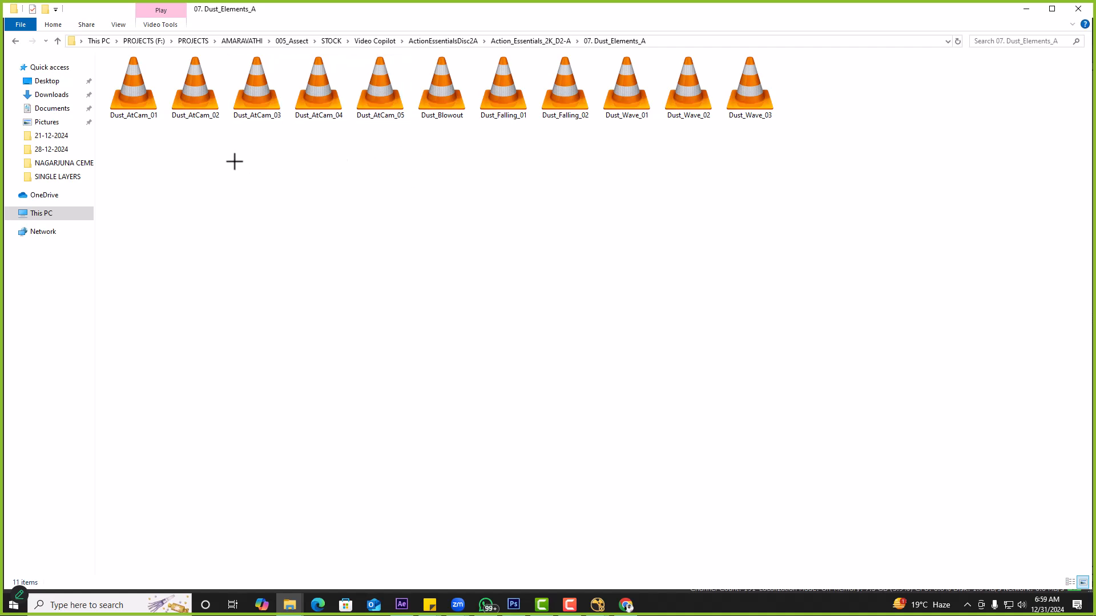
Import the Dust_Wave_02 clip into Nuke's node graph beside the Puffy_Smoke_01 branch
left_click(688, 85)
key("alt+Tab")
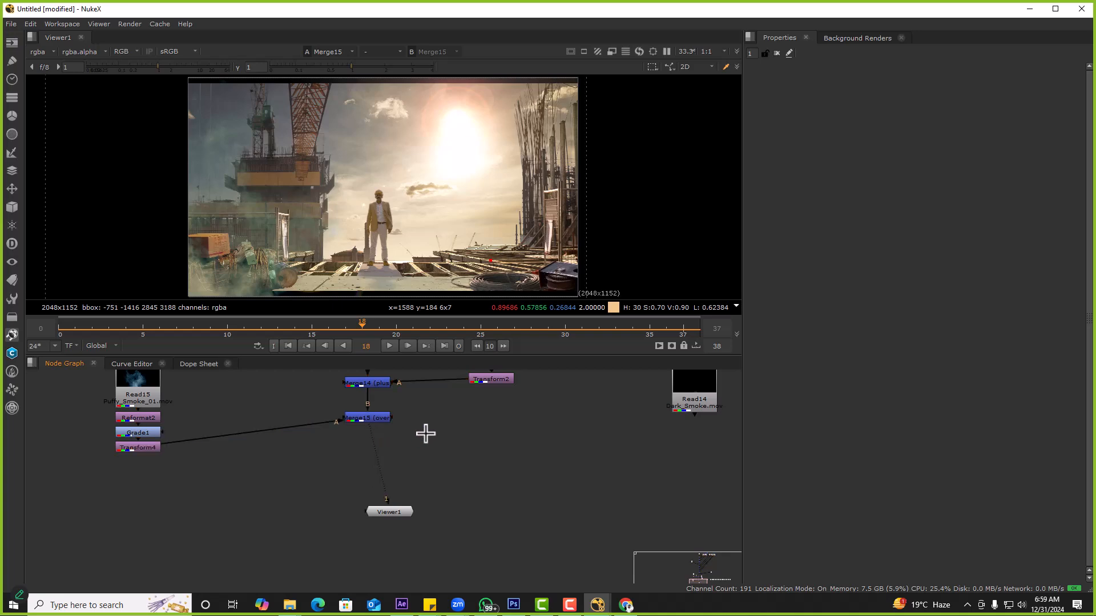
key("alt+Tab")
key("alt+Tab")
left_click_drag(690, 101, 255, 400)
Set the viewer's frame range to Input and play the Dust_Wave_02 clip through its middle frames
left_click(109, 346)
left_click(110, 360)
left_click(289, 345)
left_click(390, 346)
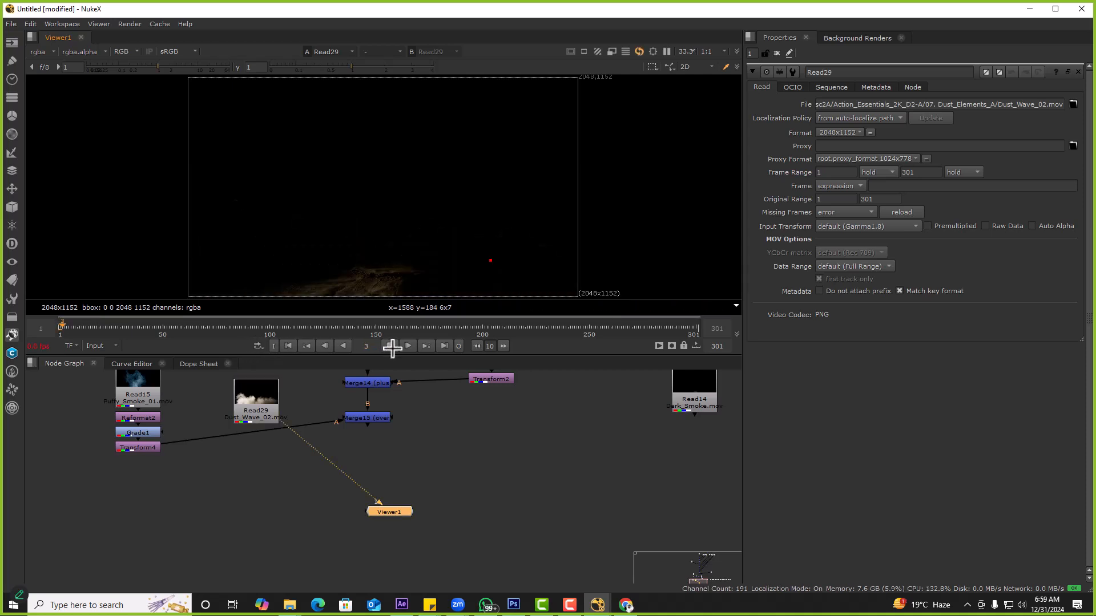
left_click_drag(140, 325, 307, 327)
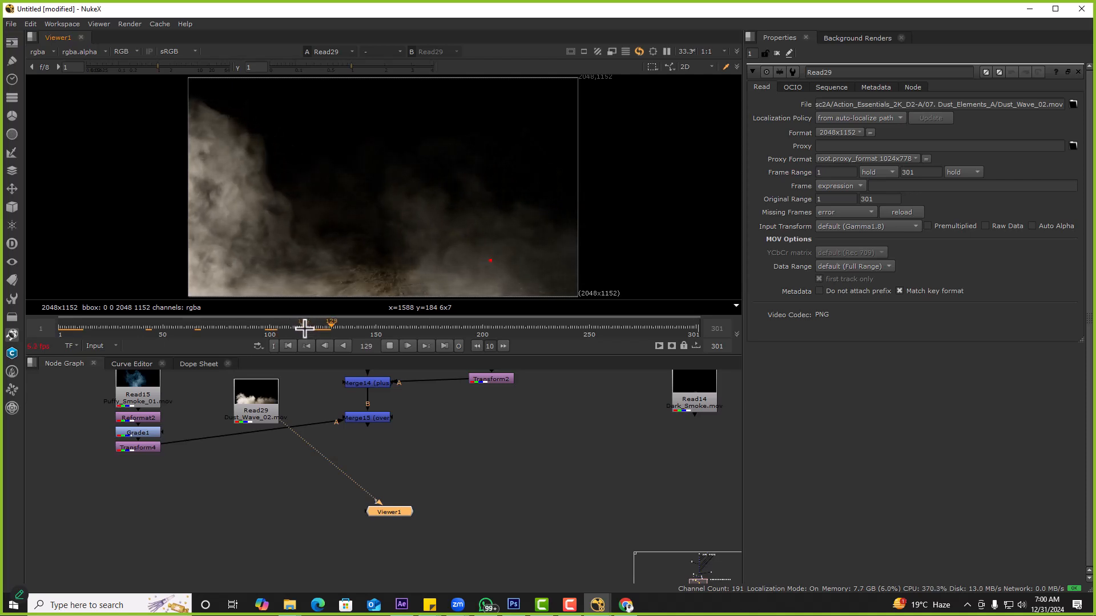
left_click(376, 325)
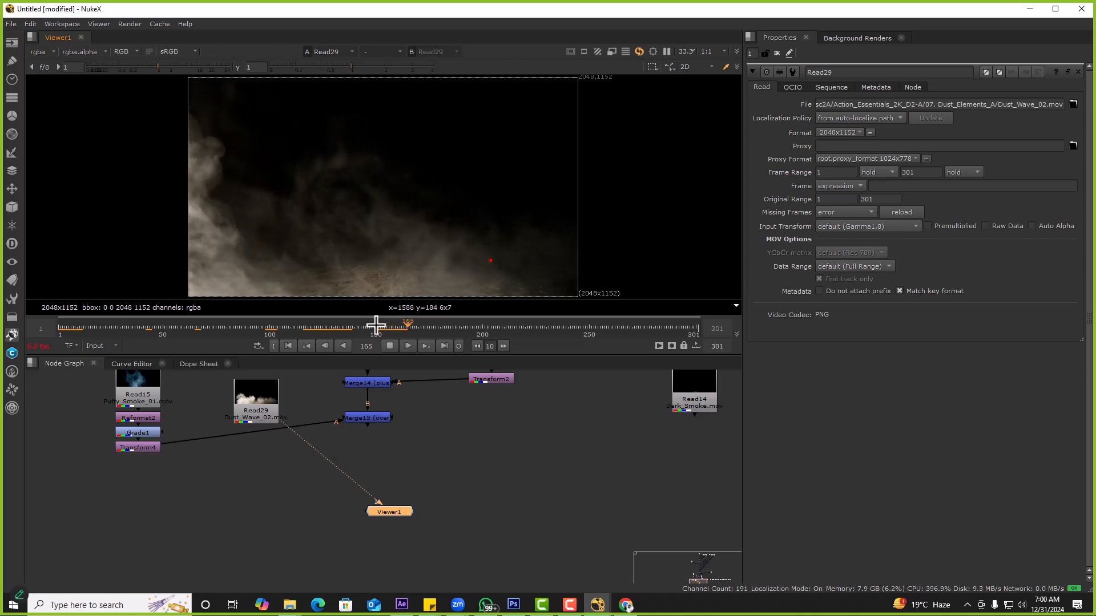
left_click_drag(272, 399, 256, 387)
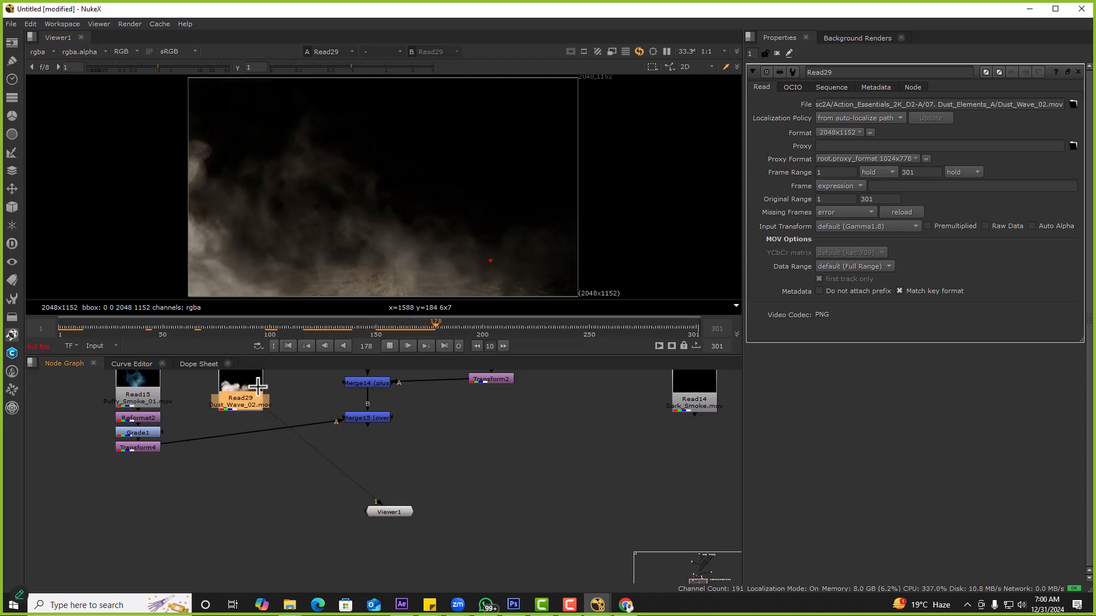
left_click(388, 345)
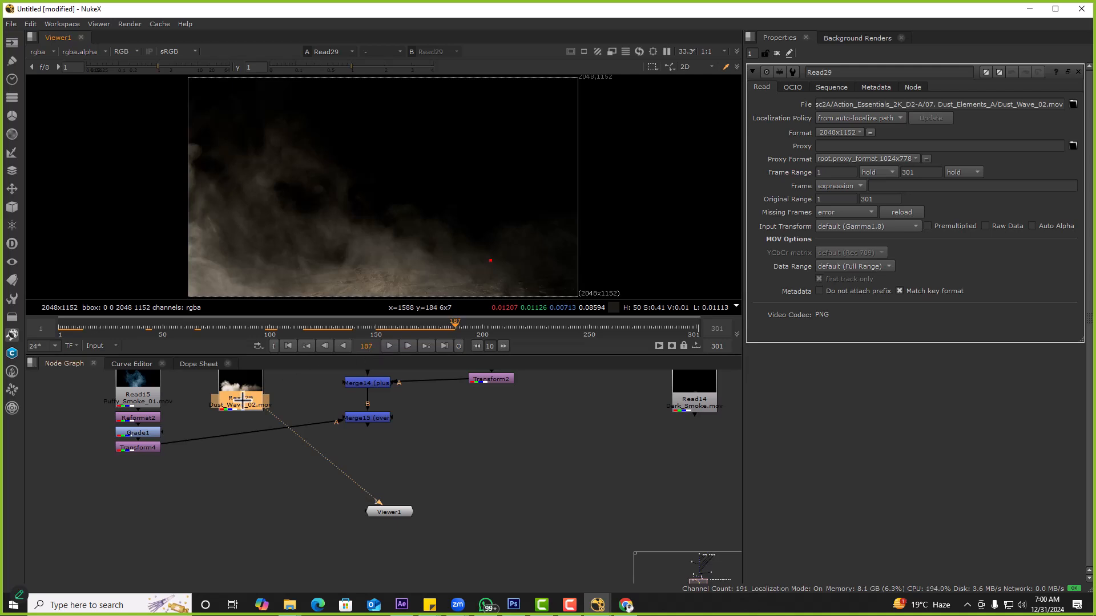
Add a FrameRange node below the Dust_Wave_02 Read node with a range of 150 to 301
key("Tab")
type("frame")
key("Down")
key("Down")
key("Up")
key("Return")
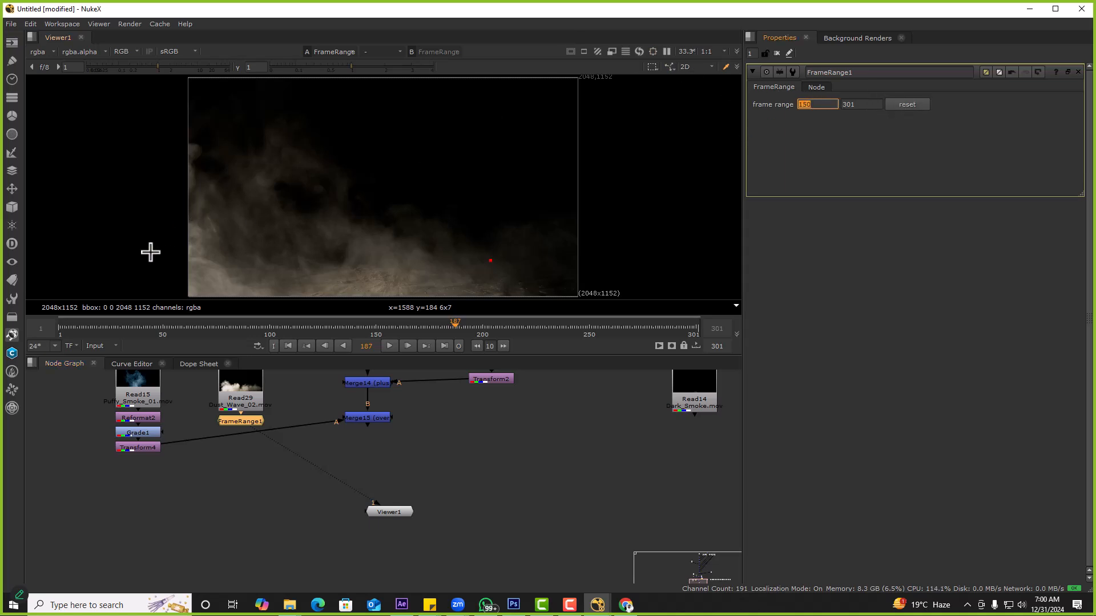
Add an AppendClip node below the FrameRange node and play its output from frame 1
left_click(249, 427)
key("Tab")
type("appl")
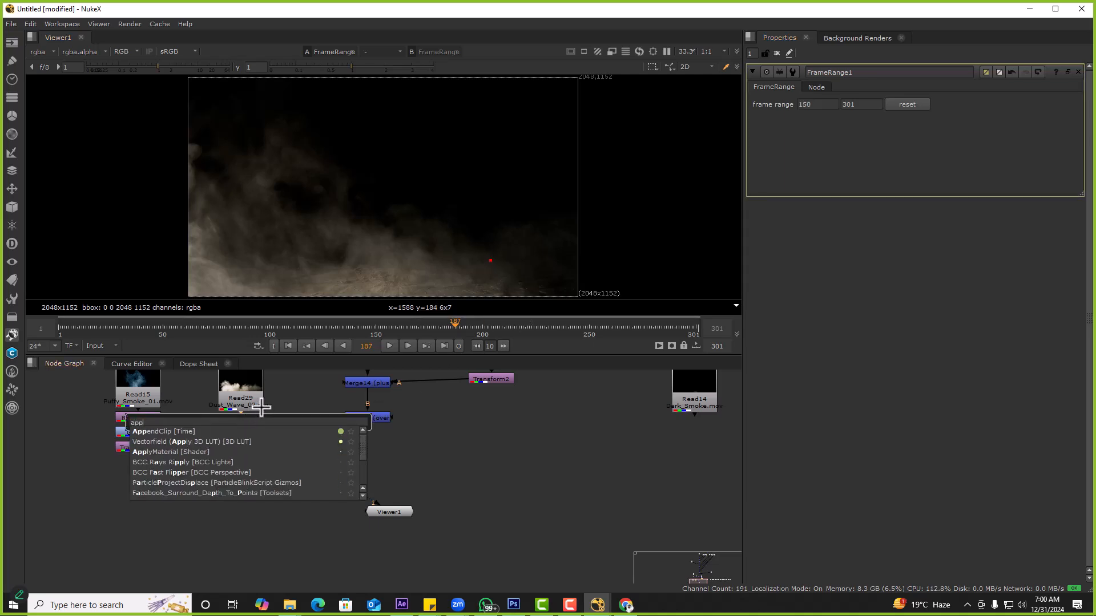
key("Return")
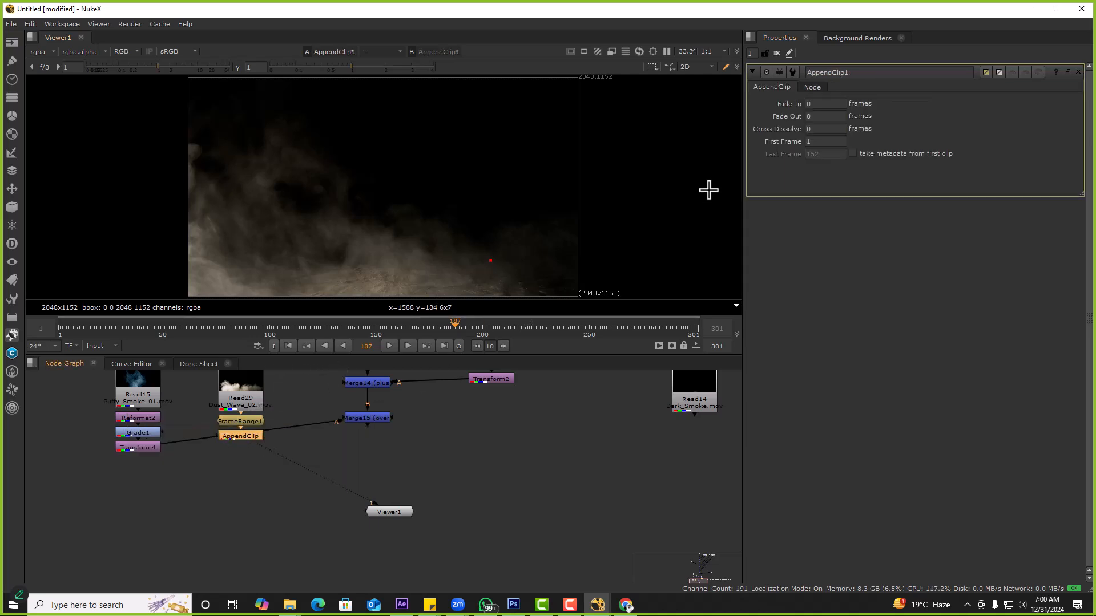
left_click(193, 486)
left_click_drag(175, 443, 162, 446)
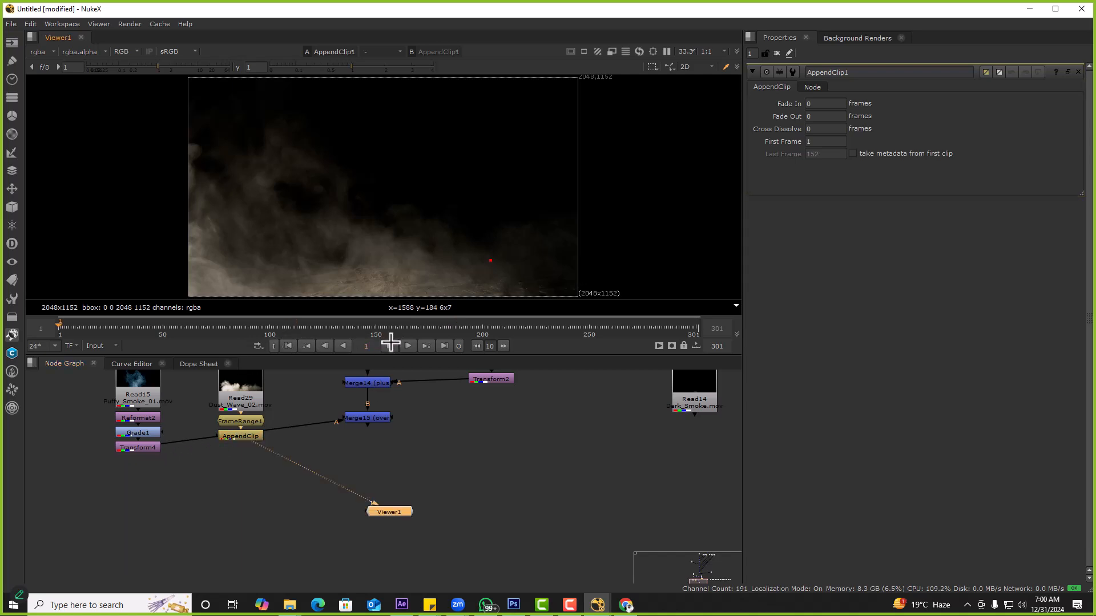
key("l")
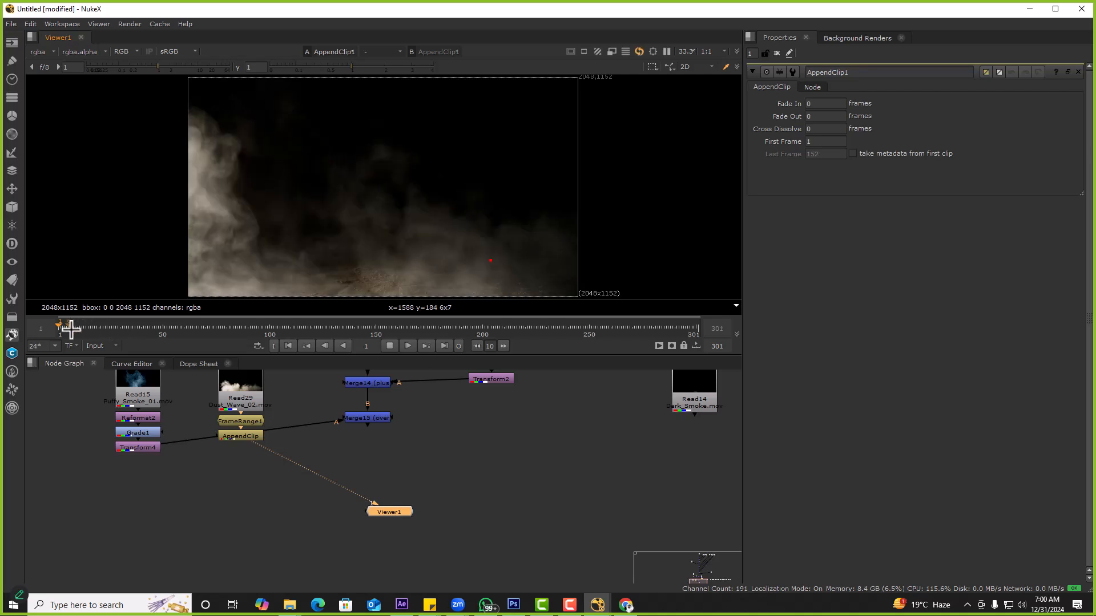
Play the original Dust_Wave_02 clip from around frame 150 for comparison and open the FrameRange node's properties
left_click(236, 390)
key("1")
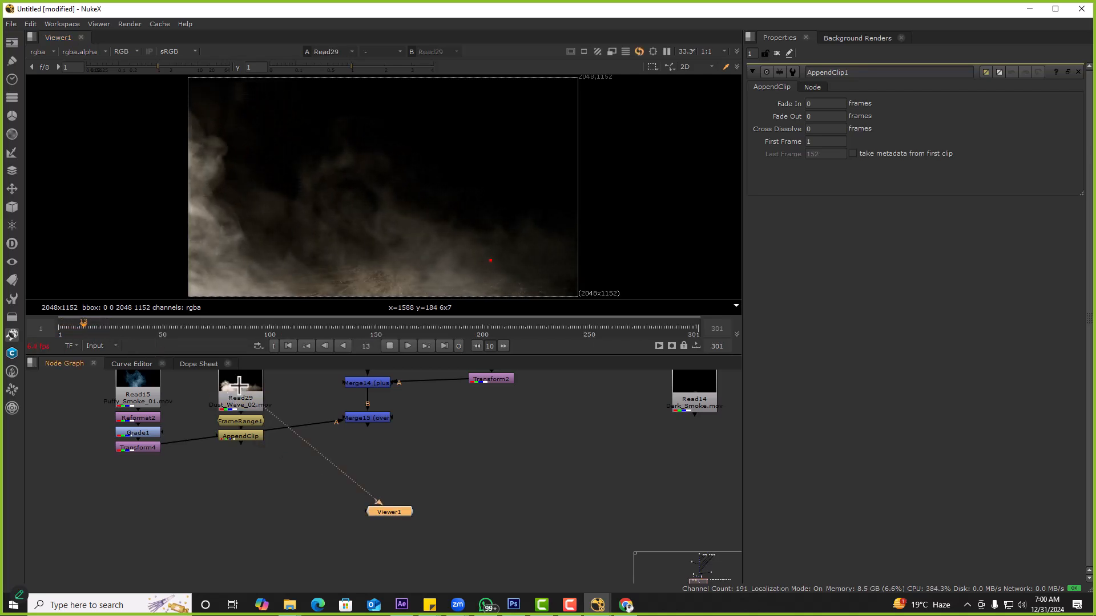
left_click(292, 349)
left_click_drag(113, 331, 381, 331)
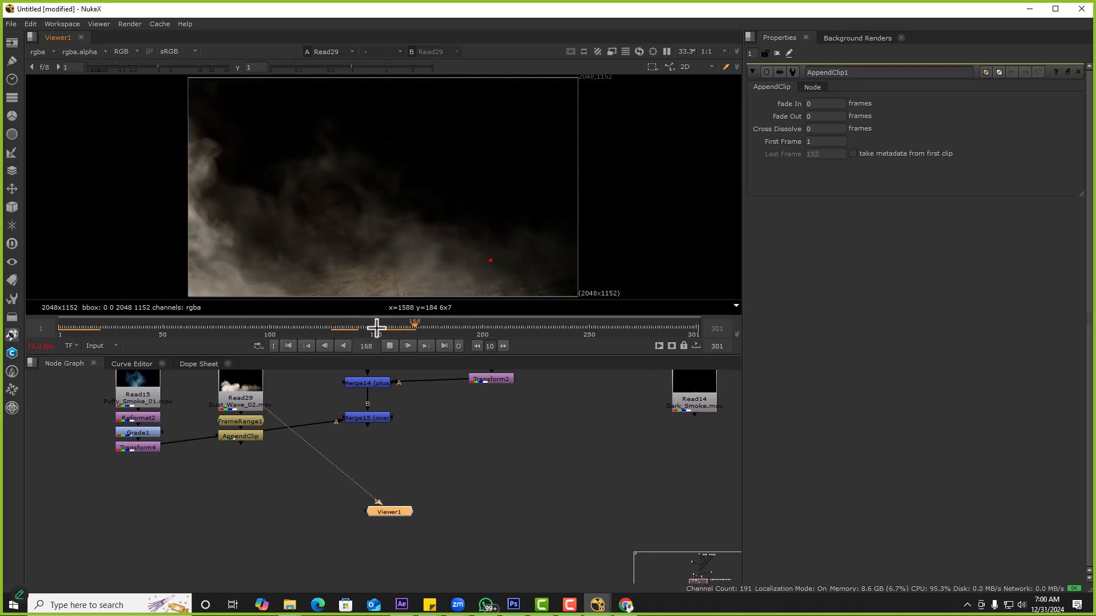
double_click(242, 422)
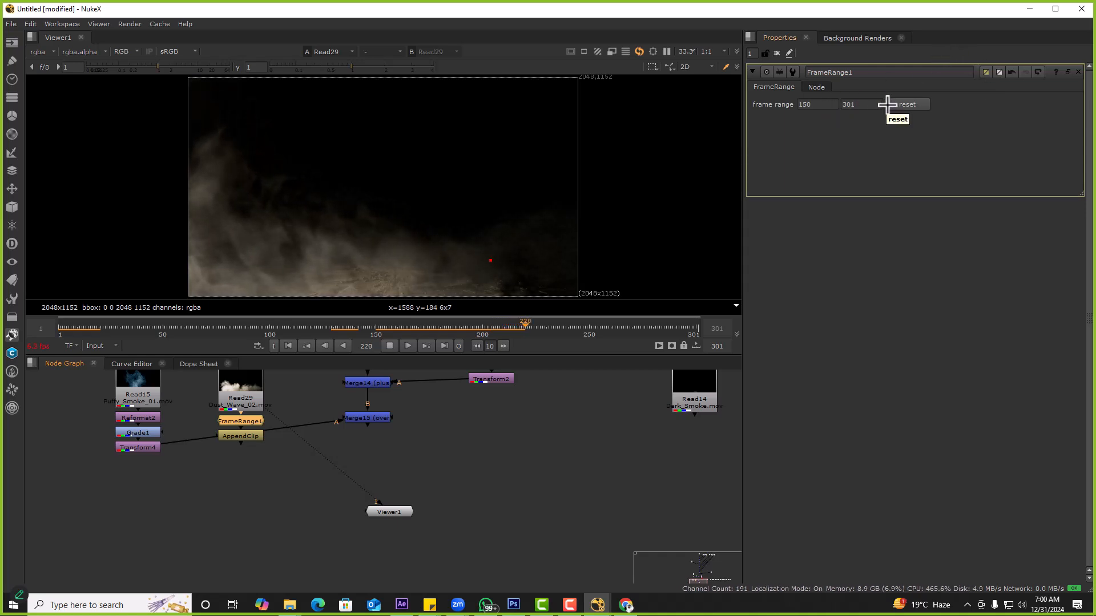
Open the AppendClip node's properties and view its output, followed by the Merge15 composite
double_click(240, 436)
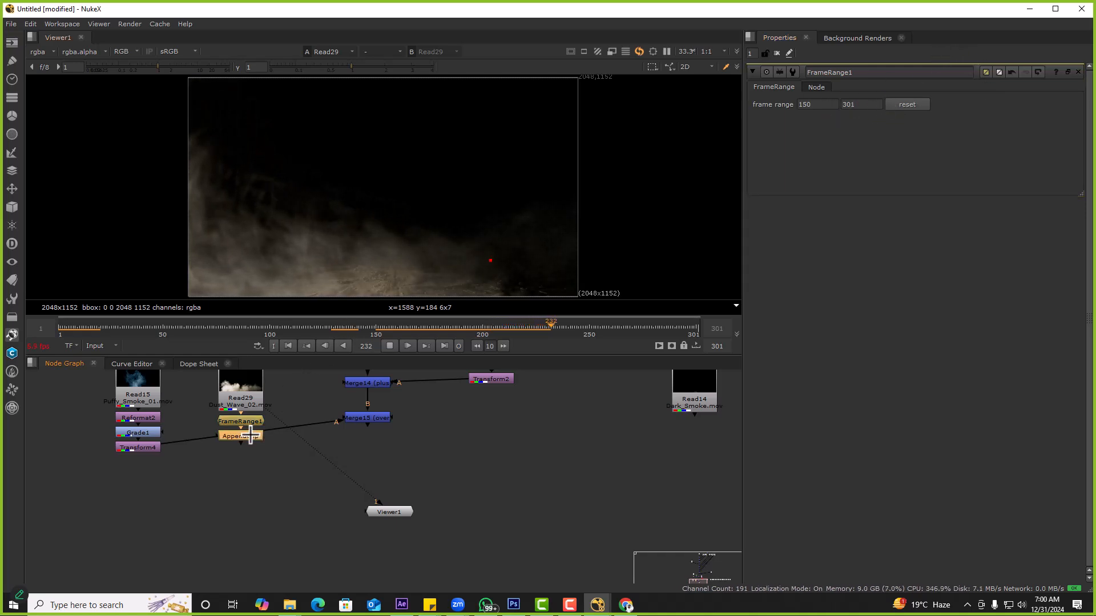
key("1")
left_click_drag(183, 179, 367, 264)
left_click_drag(177, 439, 252, 439)
left_click(367, 417)
key("1")
Insert a Reformat node between the Dust_Wave_02 Read node and the FrameRange node, and inspect the dust in the composite
left_click(251, 387)
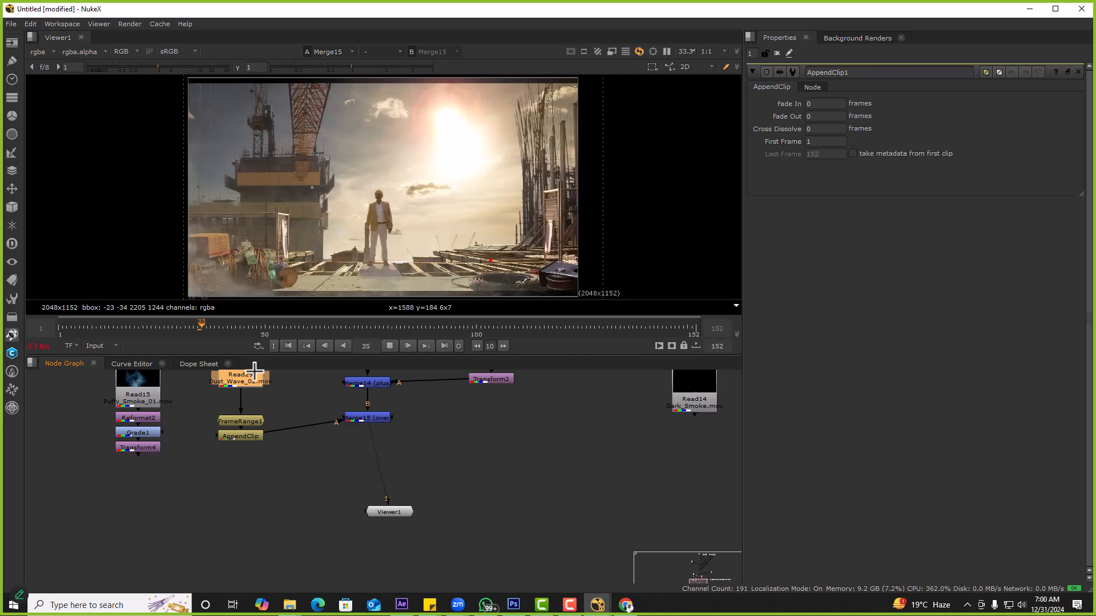
key("Tab")
type("reformat")
key("Return")
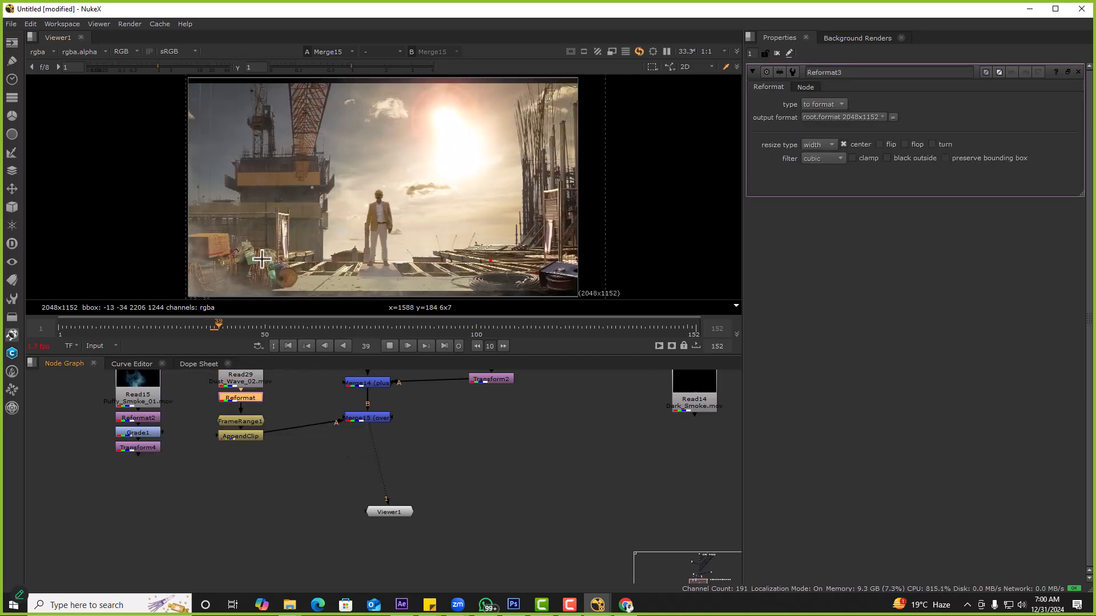
left_click_drag(193, 178, 309, 275)
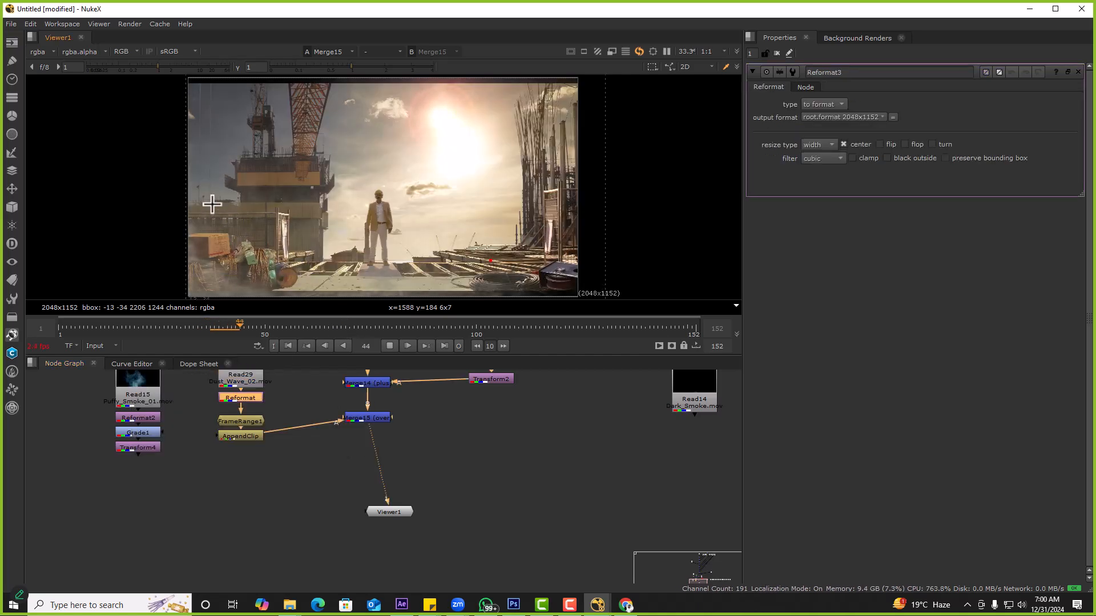
scroll(302, 206, "up", 6)
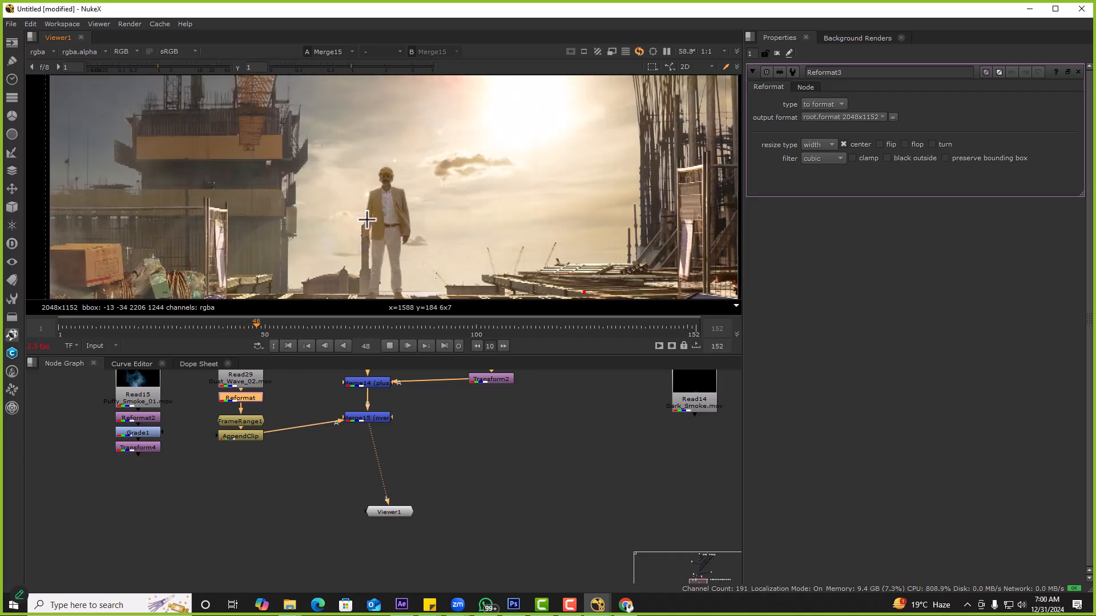
View the AppendClip output on its own, fit it in the viewer and play it
left_click(389, 348)
left_click(254, 437)
key("1")
key("f")
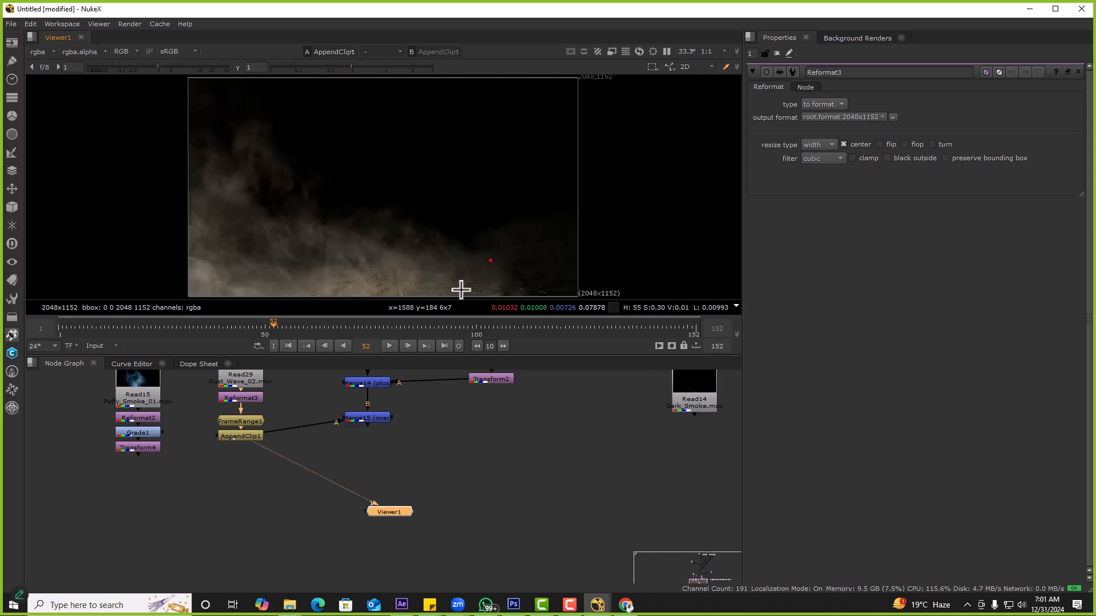
left_click(389, 346)
Add a Mirror node below the AppendClip node and enable its horizontal flop
left_click(234, 437)
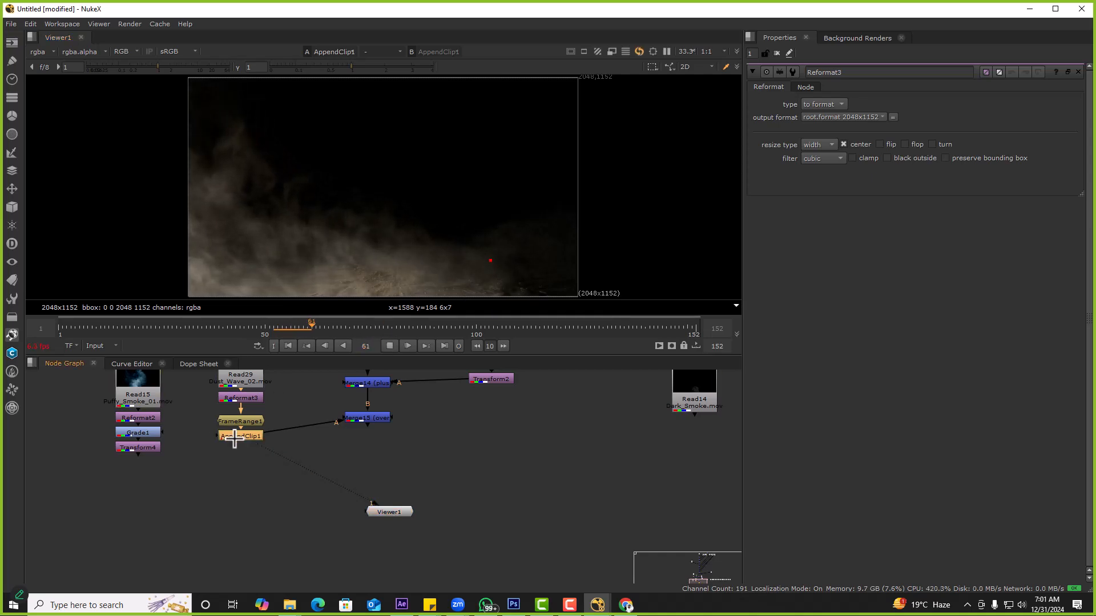
key("Tab")
type("mir")
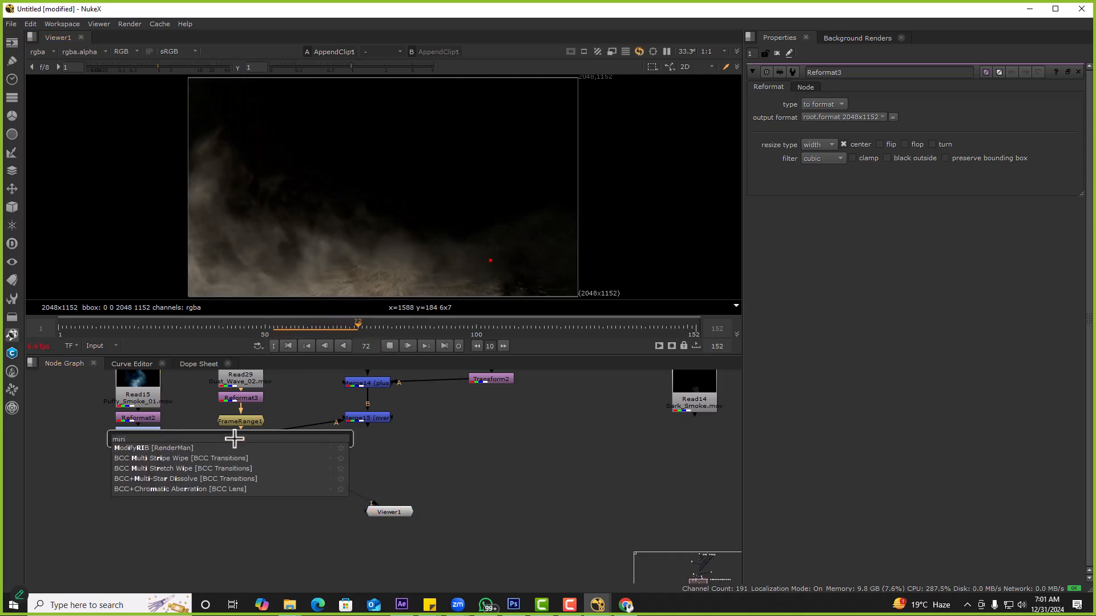
type("ror [Transform")
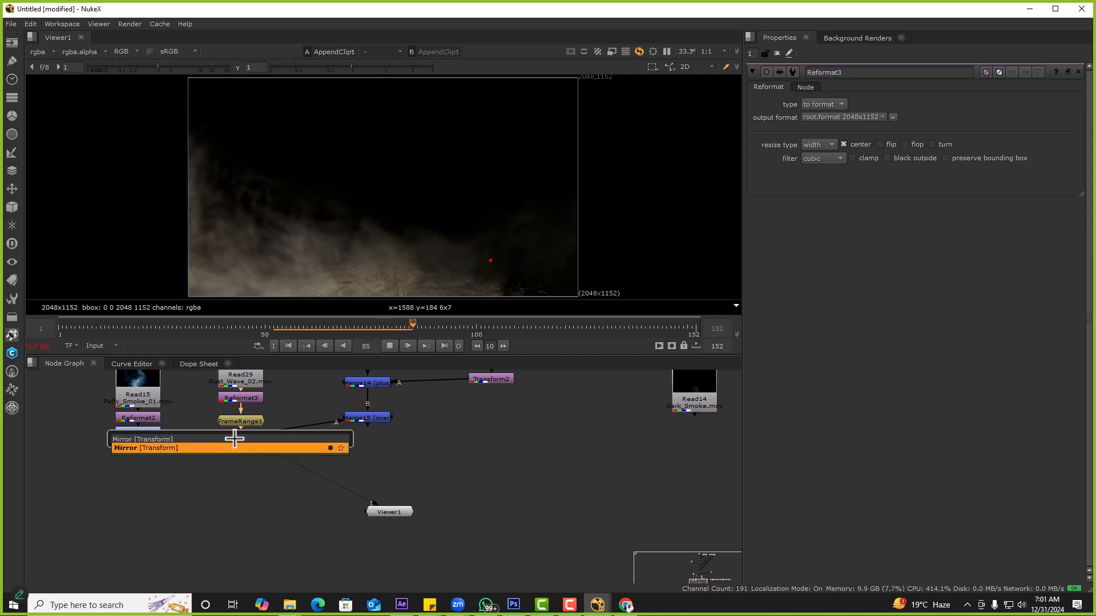
key("Return")
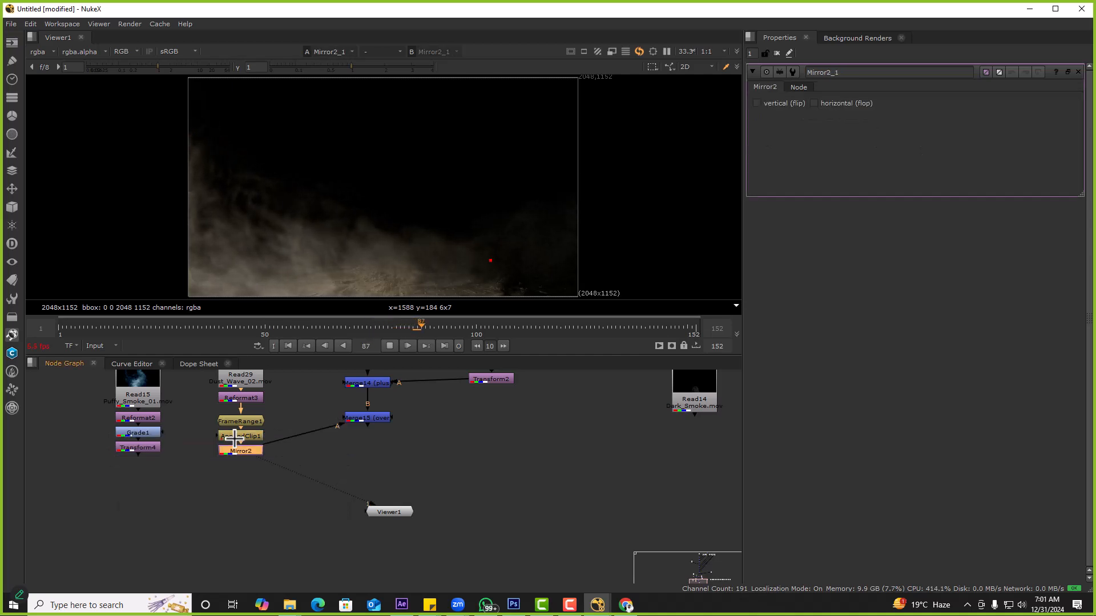
left_click(839, 103)
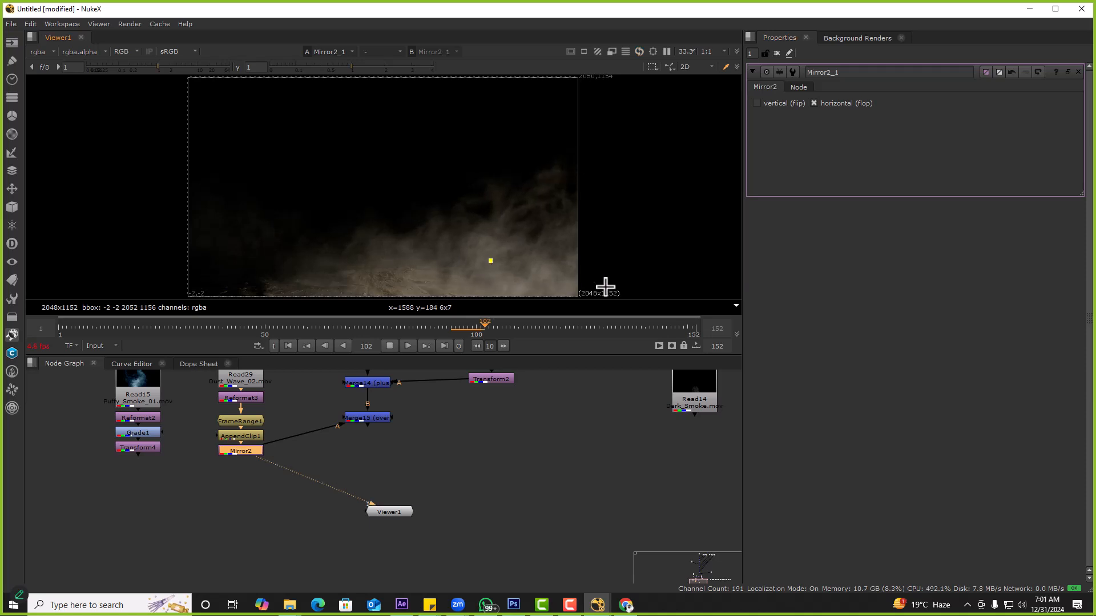
Play the mirrored dust from the first frame, move Merge15 down level with the Mirror node and view its output
left_click(289, 346)
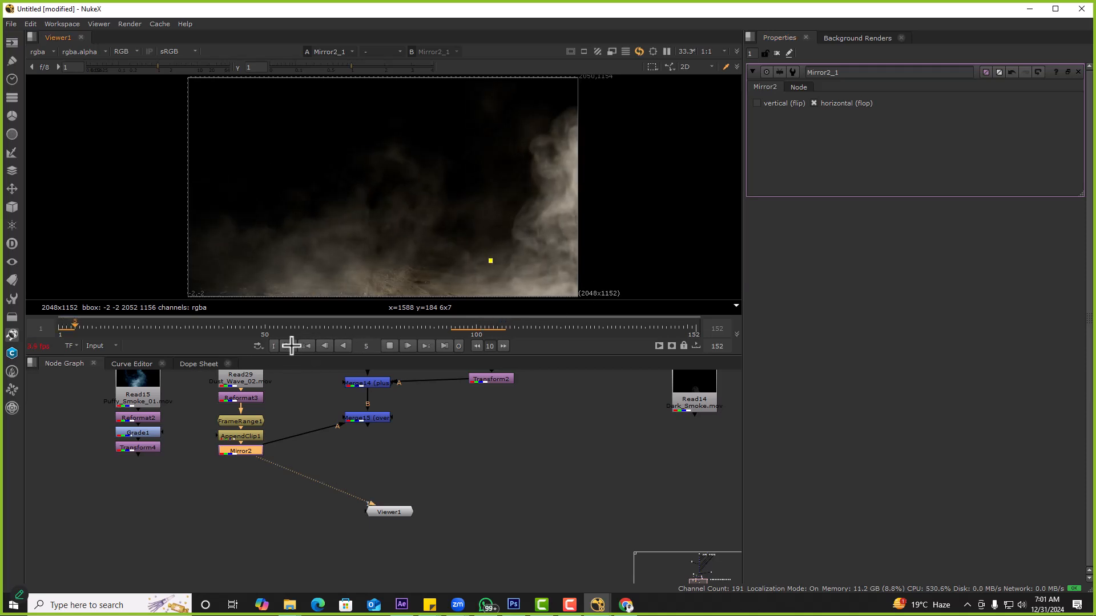
left_click_drag(279, 214, 485, 255)
left_click_drag(370, 418, 371, 449)
key("1")
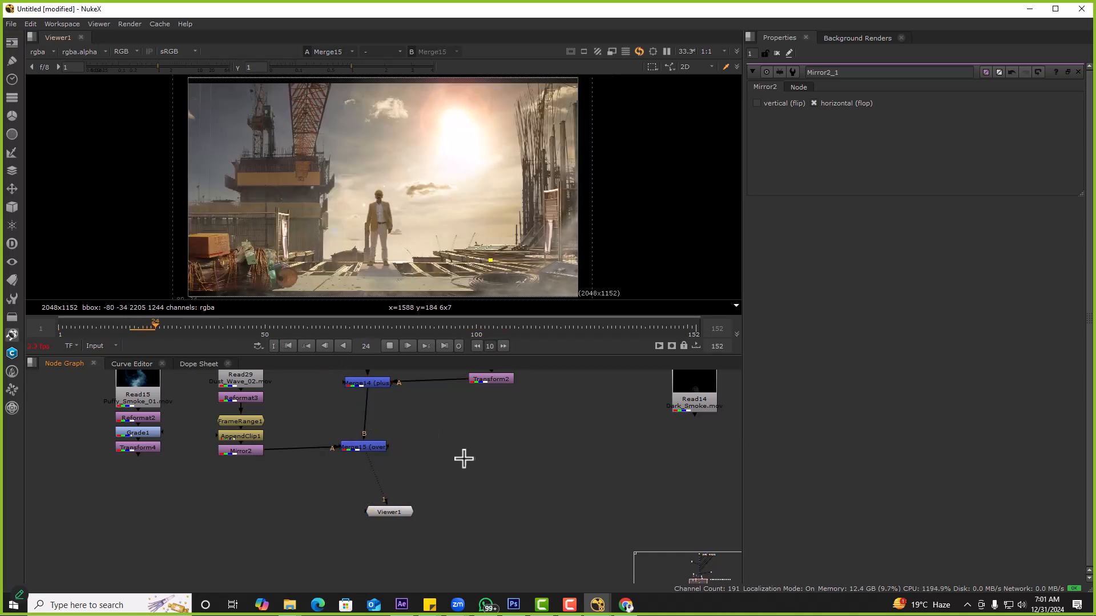
Check the SHOT 50 Read node's frame range against the project settings and set the viewer's frame range to Global
scroll(465, 457, "down", 10)
scroll(375, 500, "up", 10)
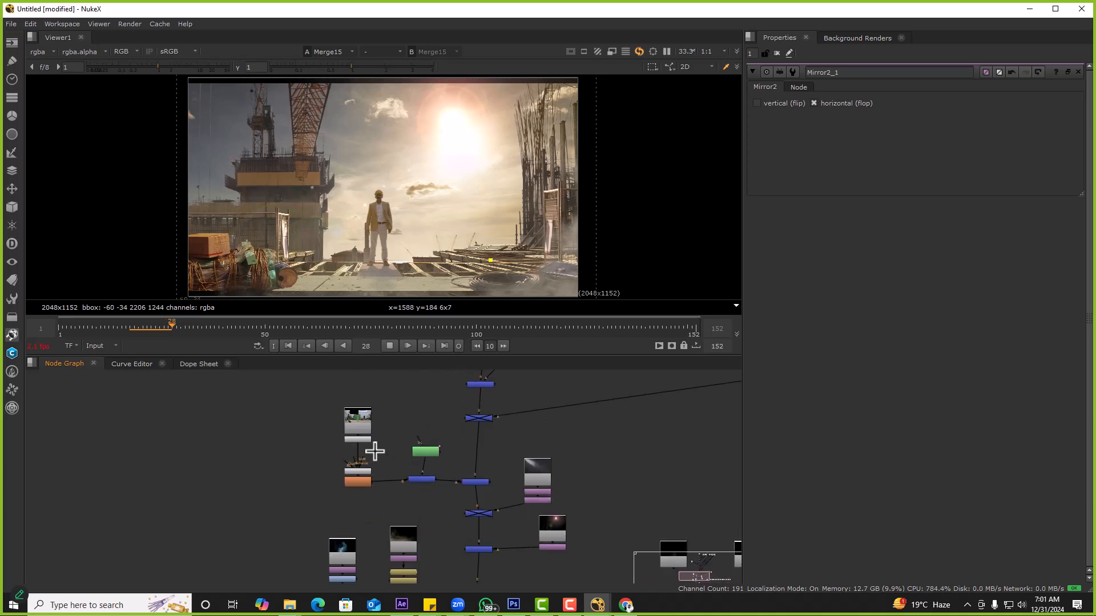
double_click(351, 407)
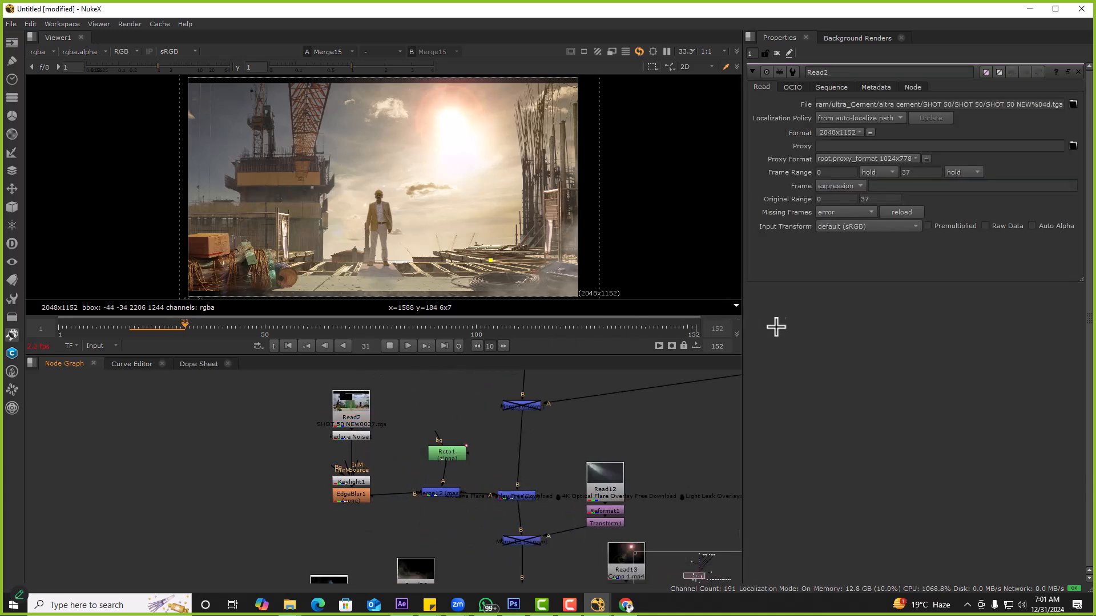
key("s")
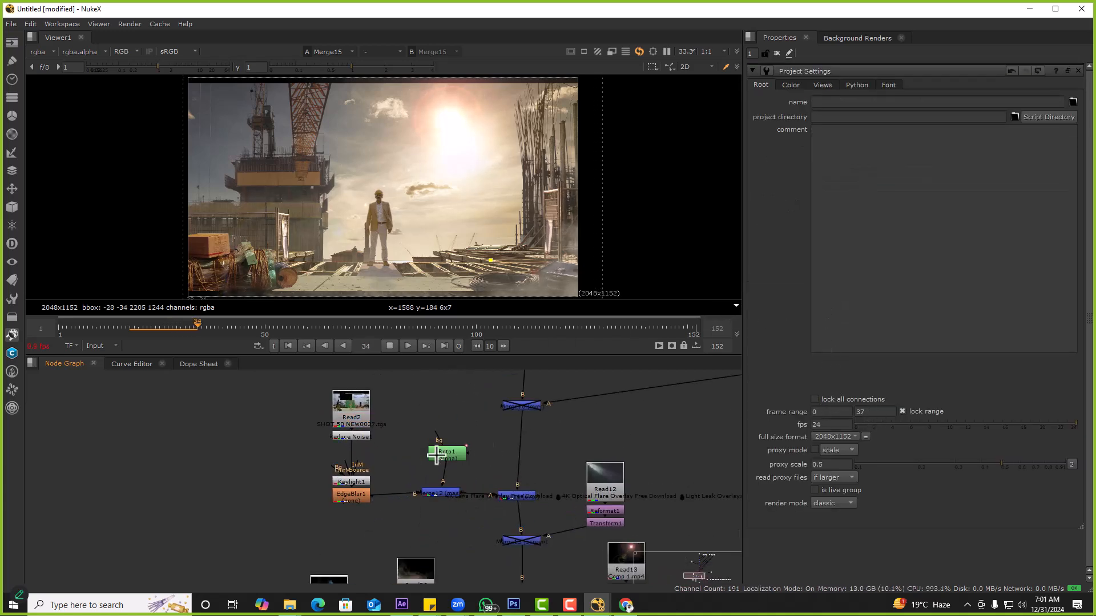
left_click(105, 346)
left_click(113, 353)
left_click(288, 346)
Return to the end of the node tree and play the Merge15 composite over the project's frame range
middle_click_drag(443, 581, 384, 411)
scroll(443, 475, "up", 2)
left_click(465, 458)
key("1")
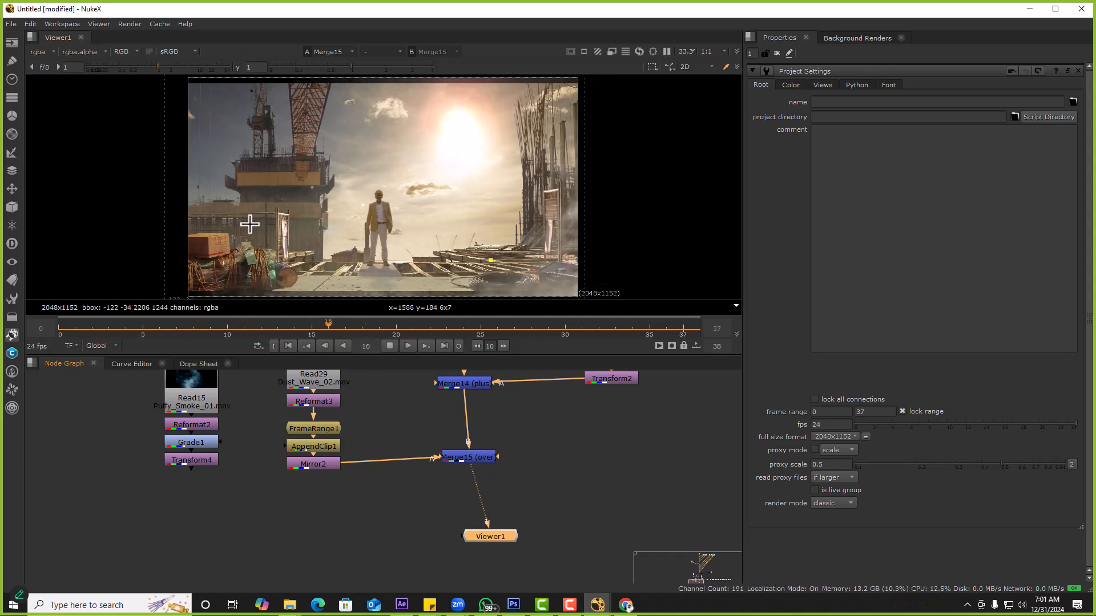
Add a Retime node below the Mirror node in the Dust_Wave_02 branch
left_click(314, 463)
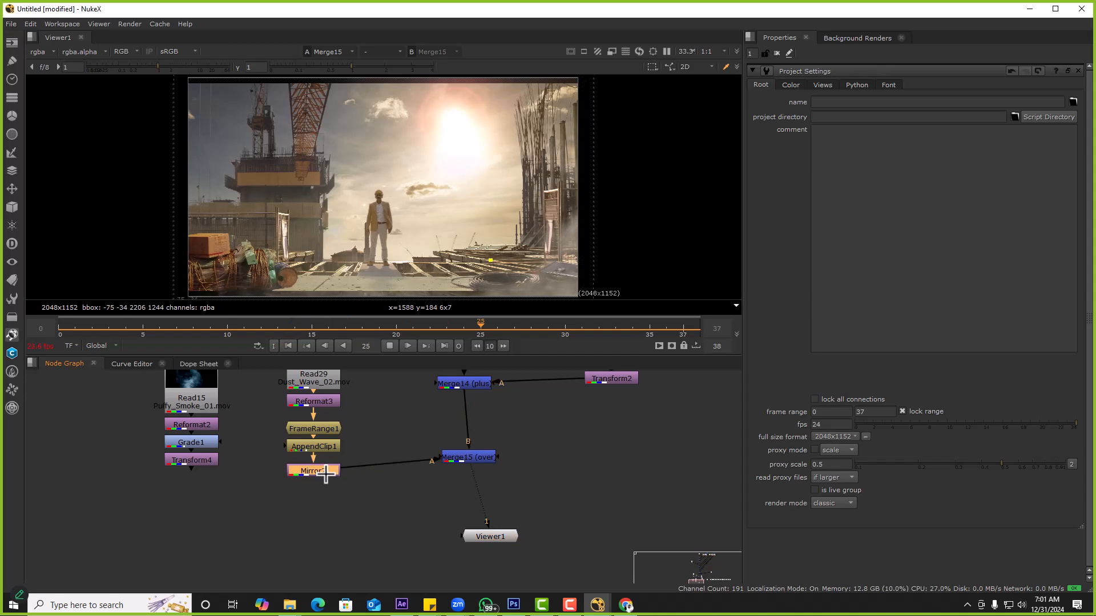
key("Tab")
type("retime")
key("Down")
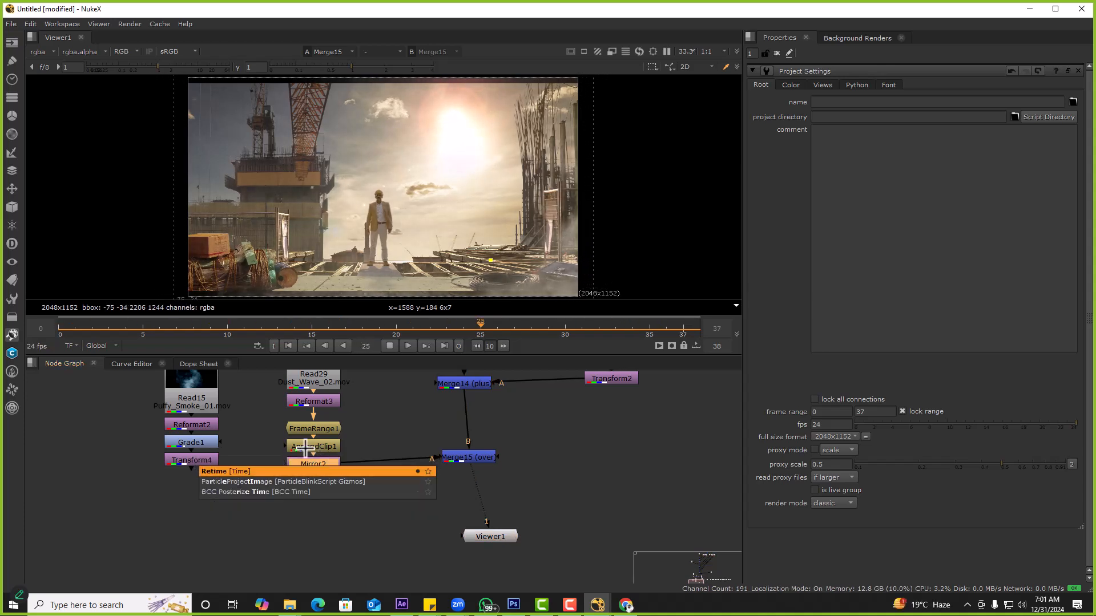
key("Return")
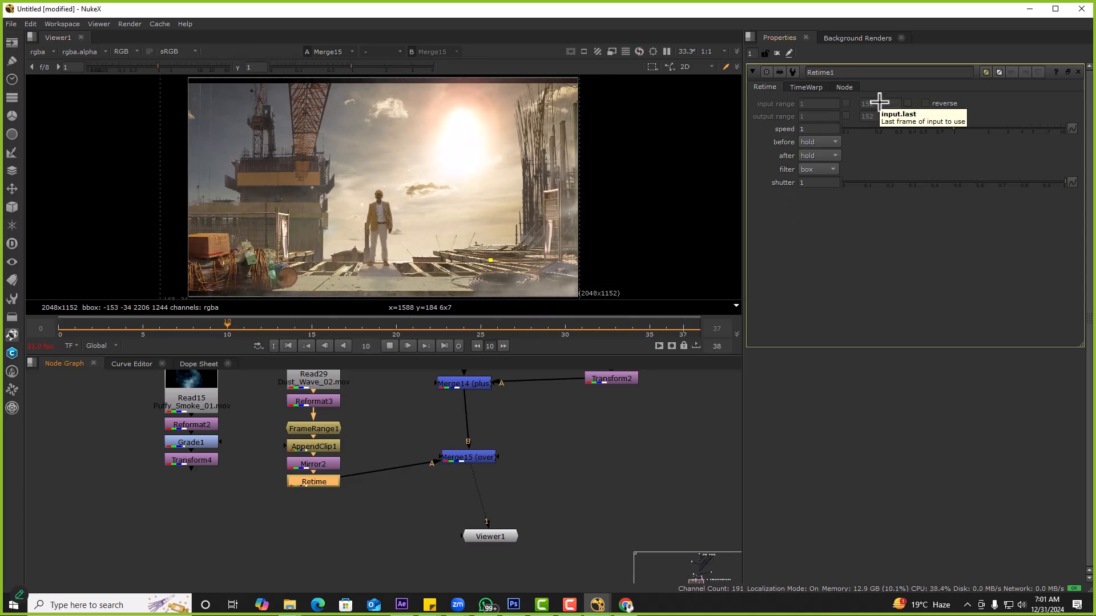
Set the Retime node's speed to 0.5 and its filter to nearest
left_click(813, 129)
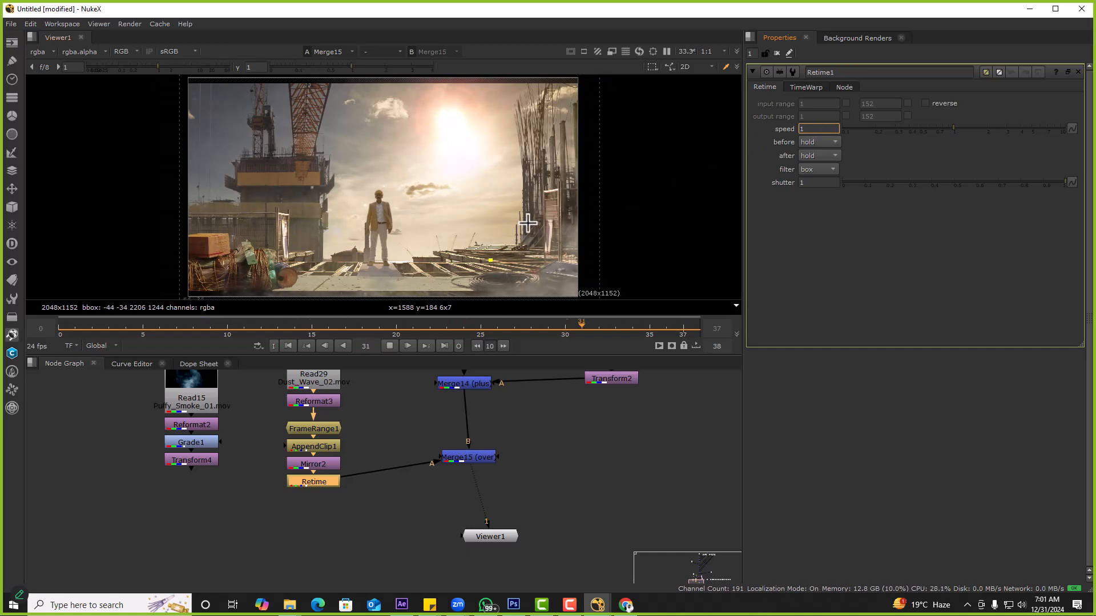
left_click_drag(511, 225, 580, 268)
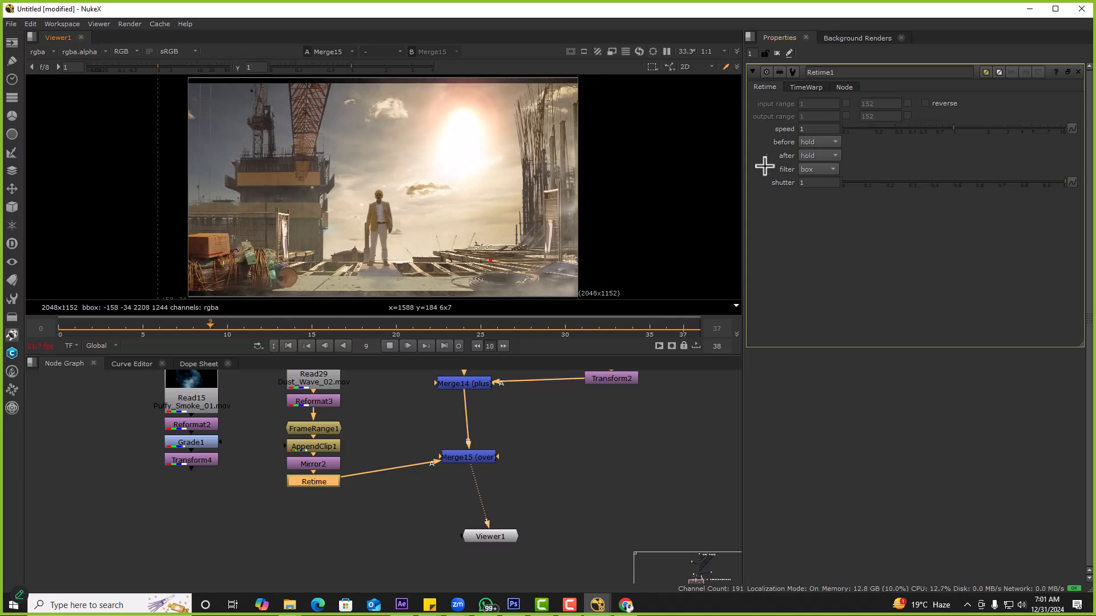
double_click(821, 129)
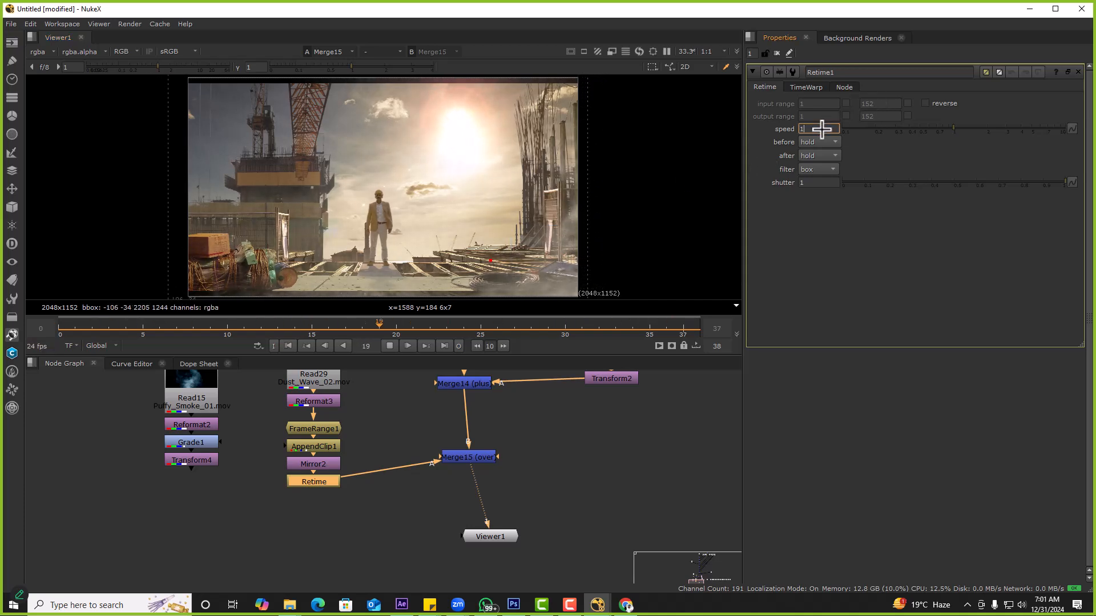
type(".9")
key("Return")
key("Down")
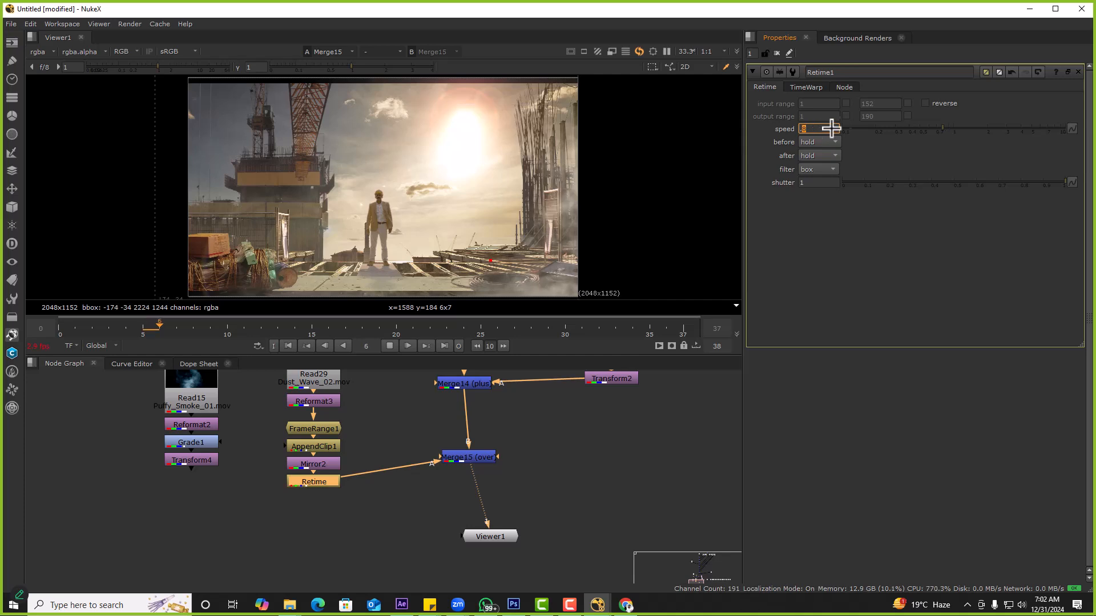
key("Down")
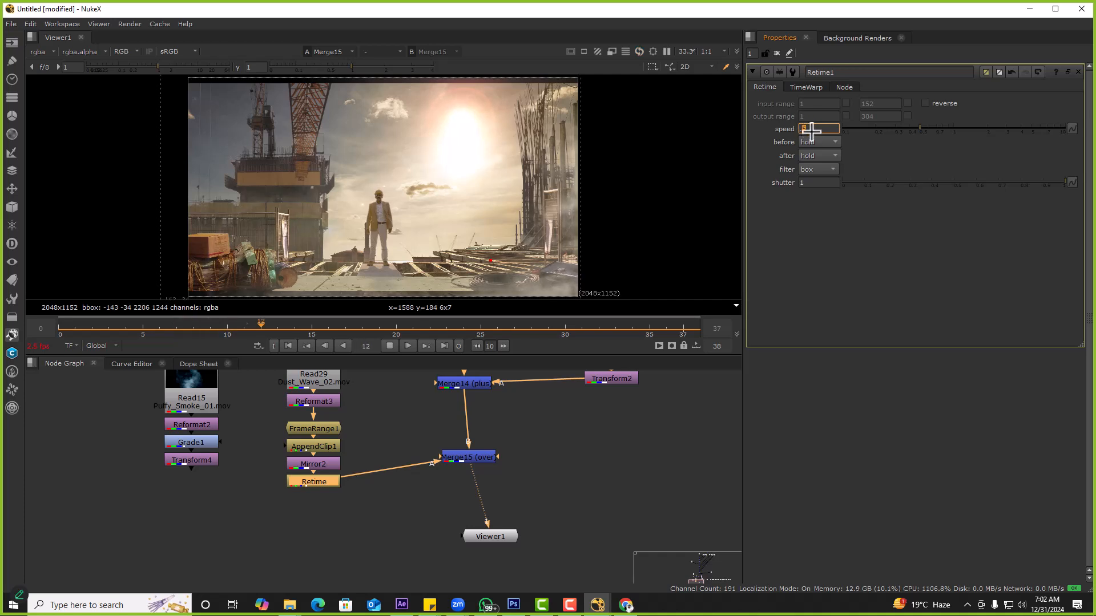
left_click(807, 169)
left_click(819, 162)
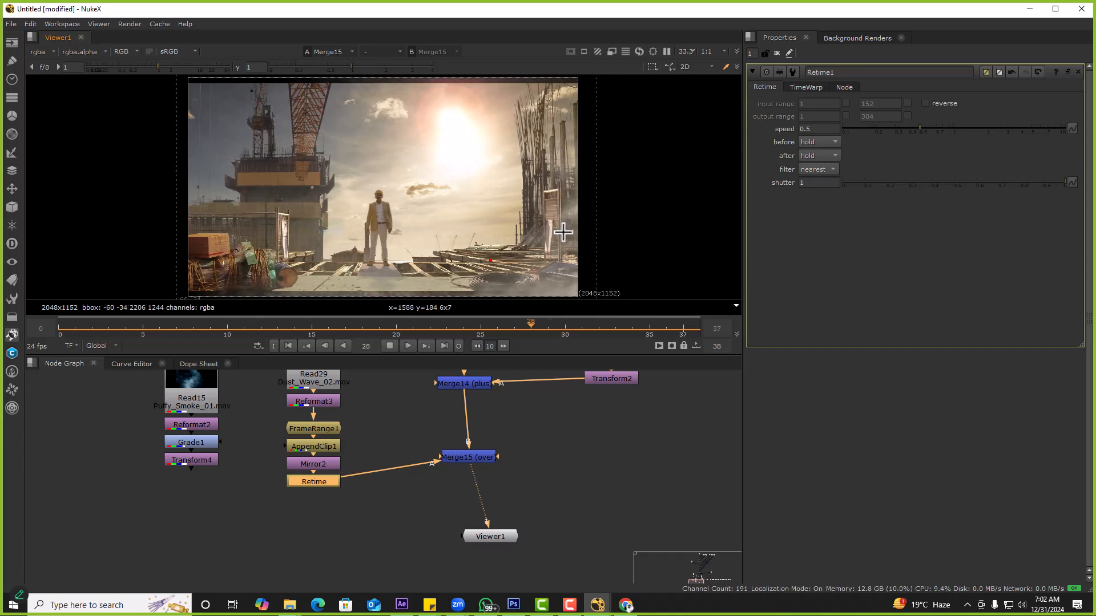
Review the whole node graph, including the row of background Read nodes and the merges they feed
scroll(485, 445, "down", 5)
scroll(466, 529, "down", 2)
scroll(476, 479, "up", 5)
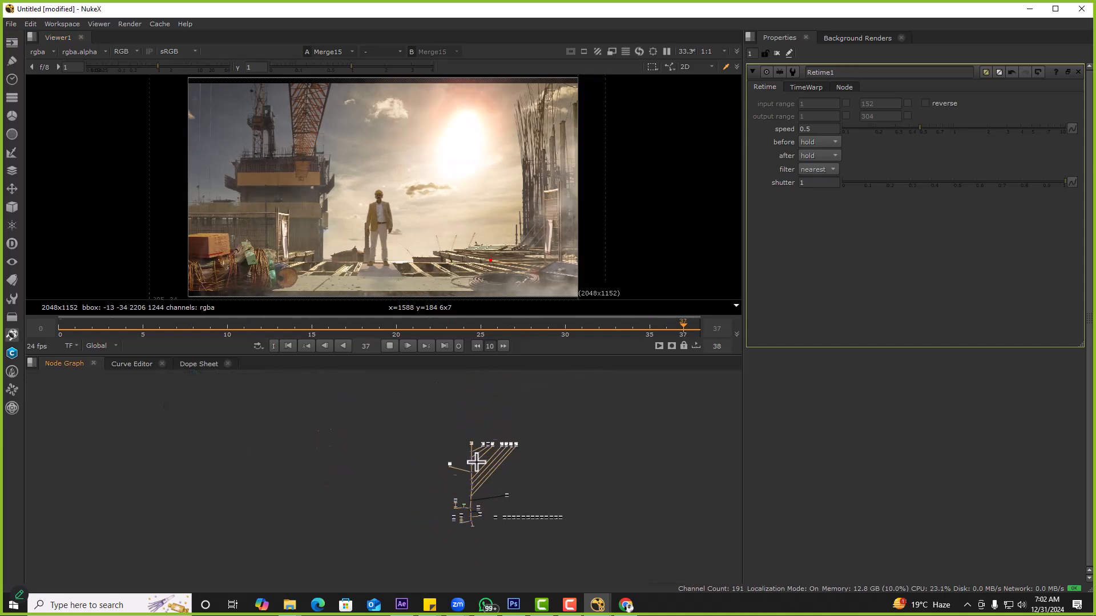
left_click_drag(298, 394, 443, 443)
scroll(436, 436, "up", 3)
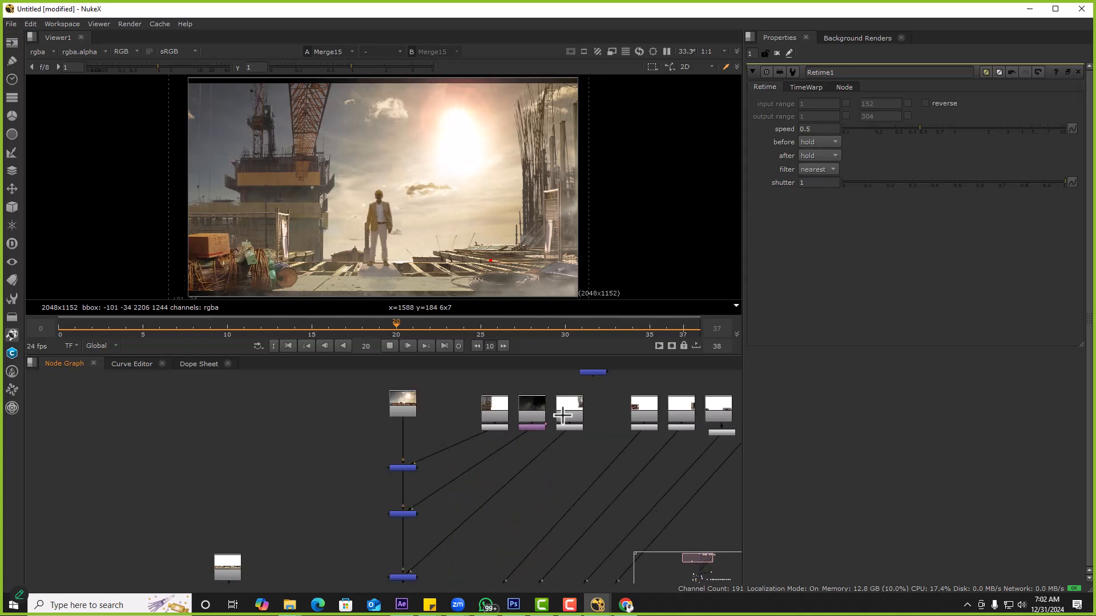
middle_click_drag(684, 414, 589, 418)
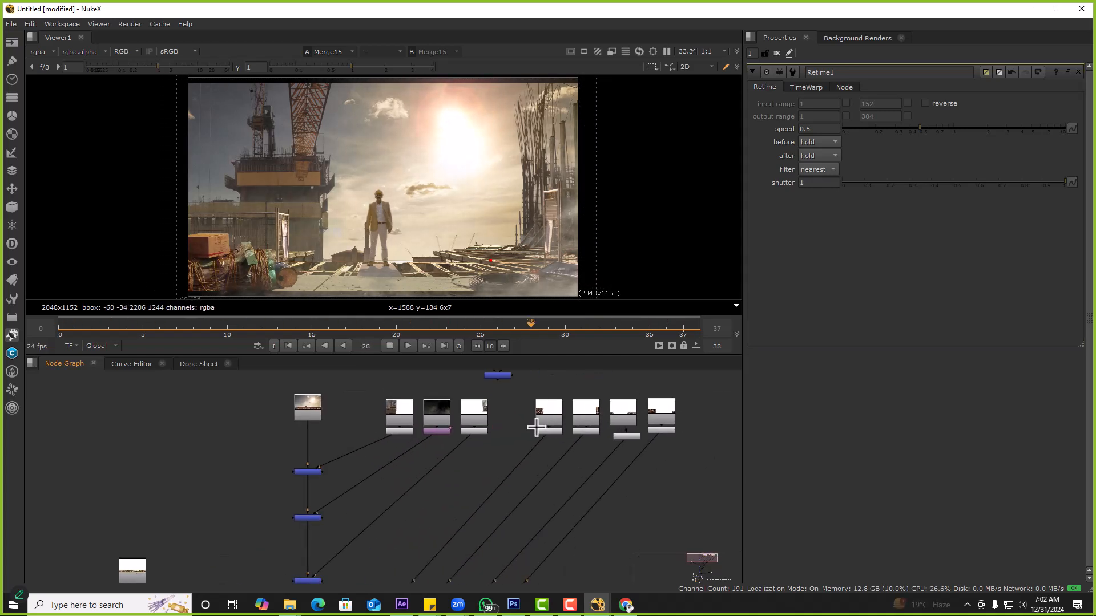
left_click_drag(502, 393, 311, 467)
left_click_drag(523, 397, 681, 448)
scroll(548, 454, "down", 8)
scroll(444, 475, "down", 5)
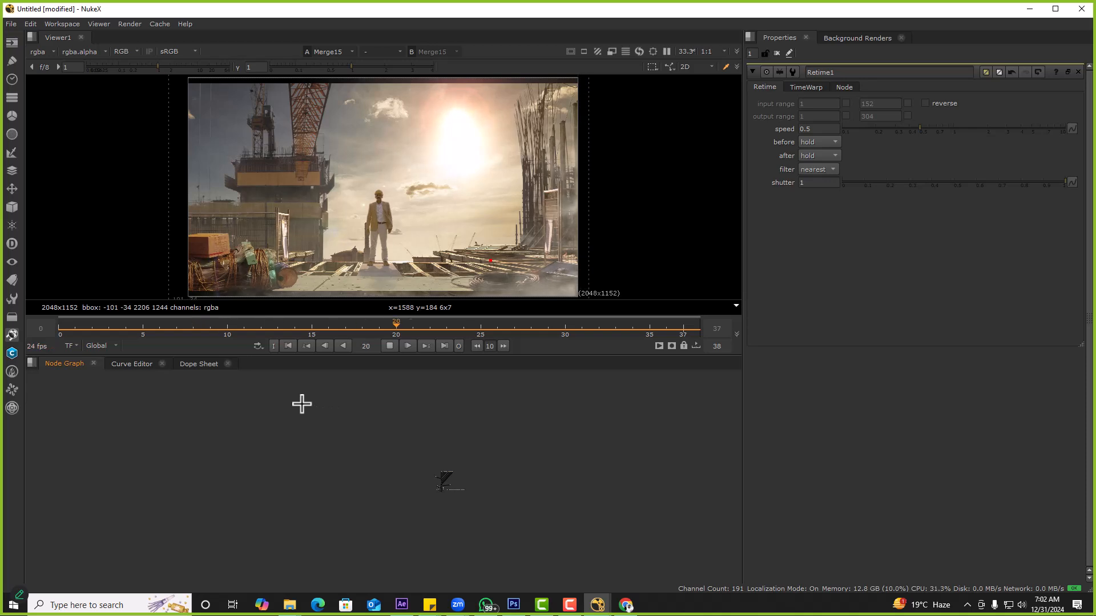
left_click_drag(206, 396, 707, 450)
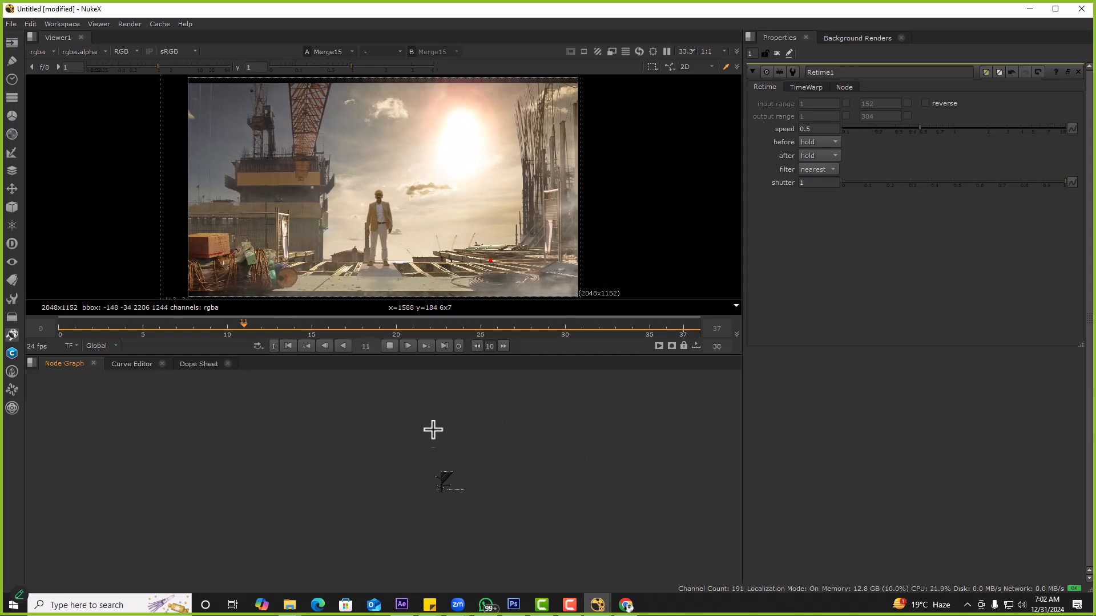
Display the 01.jpg background plate from Read3 in the viewer and add a Dot node beside it
scroll(448, 476, "up", 2)
scroll(454, 497, "up", 10)
left_click(448, 446)
key("1")
left_click_drag(389, 269, 442, 294)
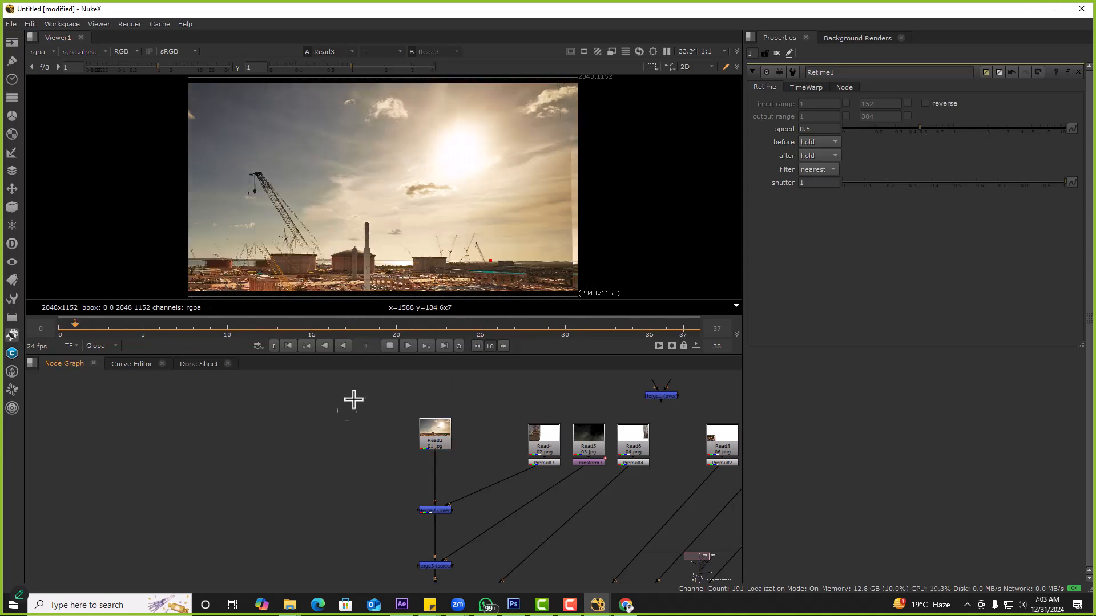
key(".")
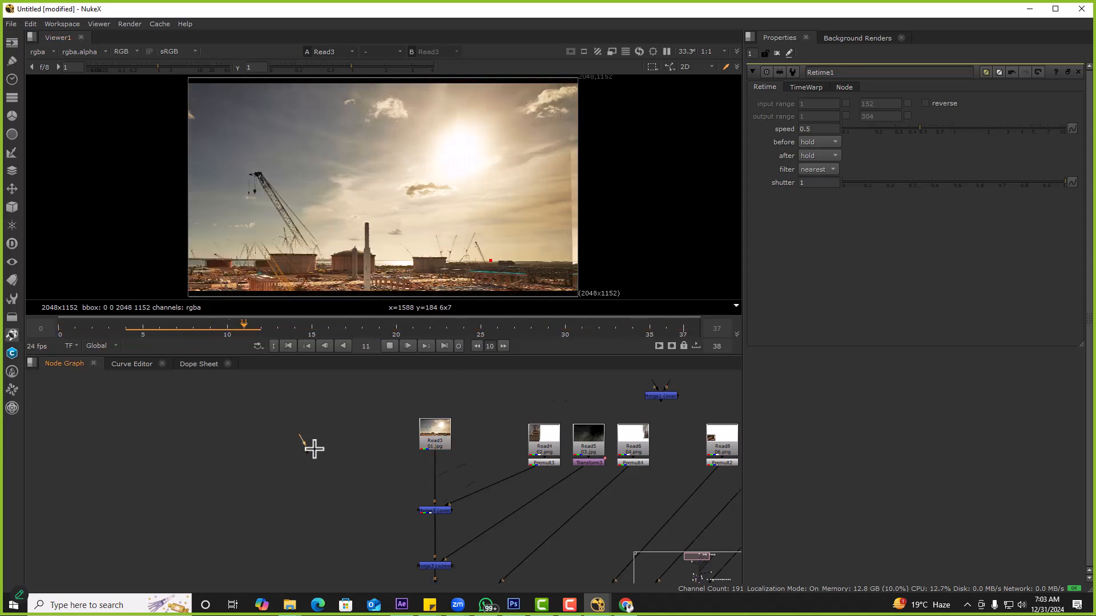
scroll(315, 445, "down", 3)
scroll(306, 449, "up", 3)
left_click_drag(271, 422, 342, 472)
mouse_move(298, 429)
left_mouse_down()
mouse_move(340, 456)
mouse_move(372, 385)
left_mouse_up()
middle_click_drag(394, 409, 312, 409)
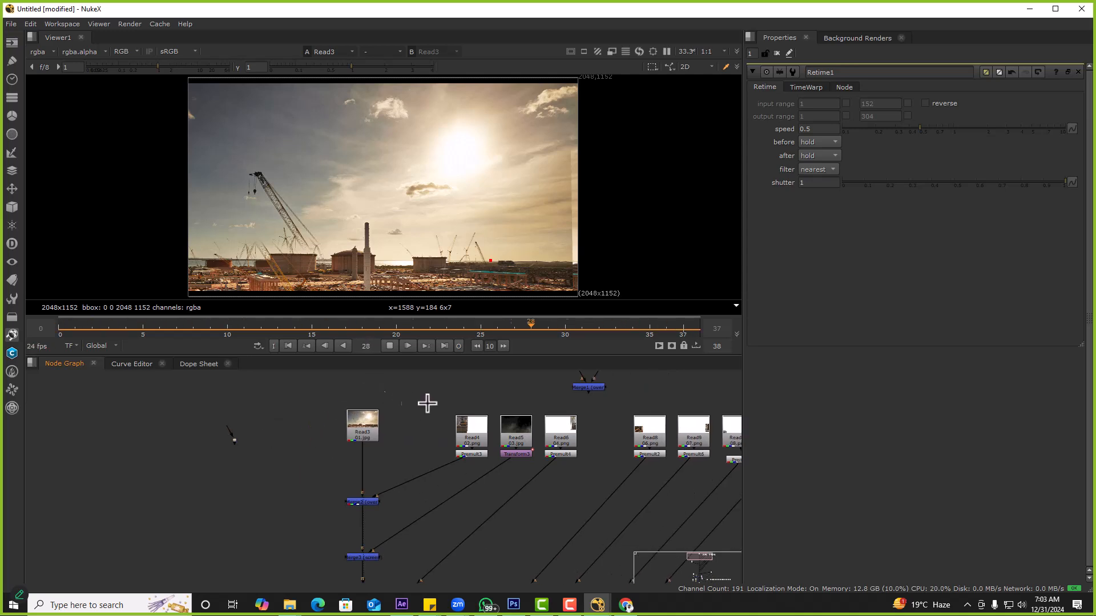
Display the 02.png crane layer from Premult3 in the viewer and add a second Dot node near Read3
scroll(471, 450, "up", 3)
left_click(471, 455)
key("1")
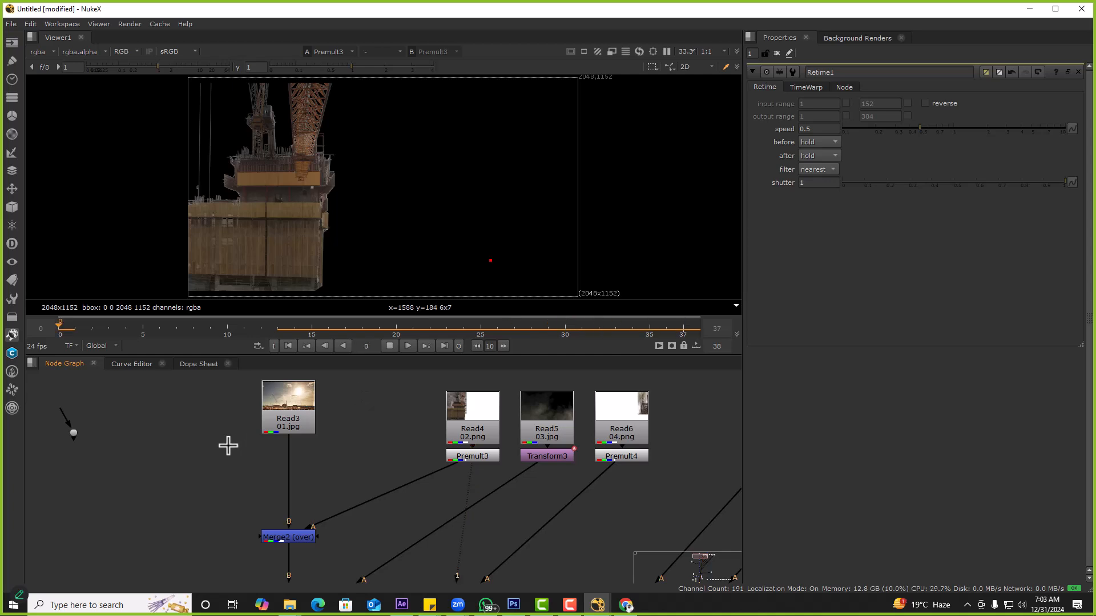
key("period")
left_click_drag(215, 421, 337, 365)
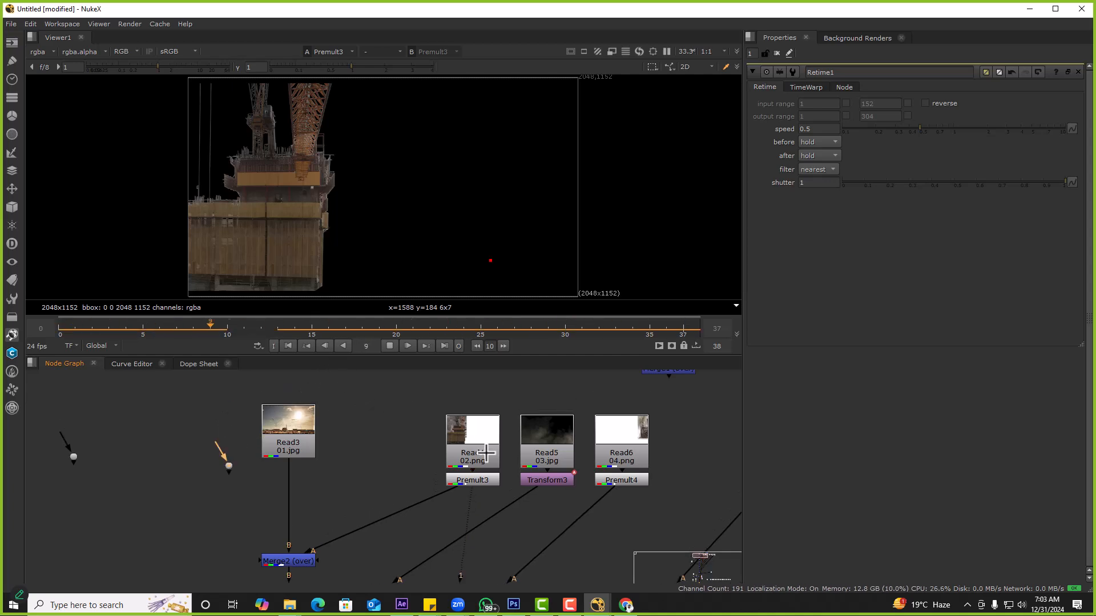
Inspect the 03.jpg layer from Transform3 and the 04.png layer from Premult4 in the viewer
middle_click_drag(484, 451, 328, 440)
left_click(398, 468)
key("1")
left_click(462, 468)
key("1")
scroll(489, 460, "down", 4)
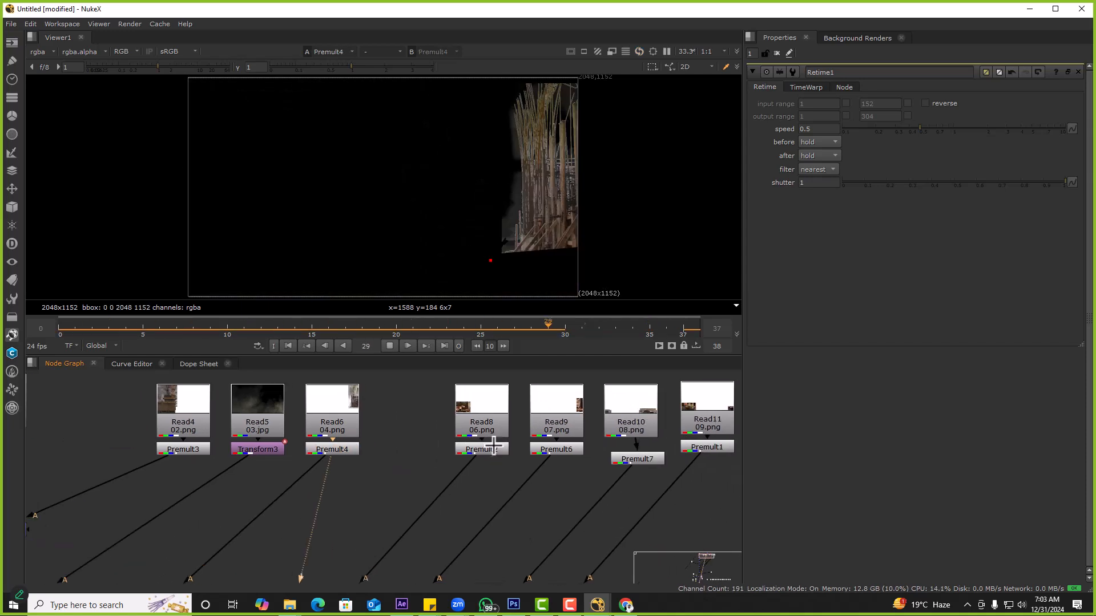
Display the full composite from the Merge15 node in the viewer
left_click(342, 451)
key("Delete")
scroll(340, 451, "down", 4)
middle_click_drag(340, 496, 360, 386)
middle_click_drag(304, 537, 335, 446)
scroll(342, 491, "up", 5)
left_click(354, 463)
key("1")
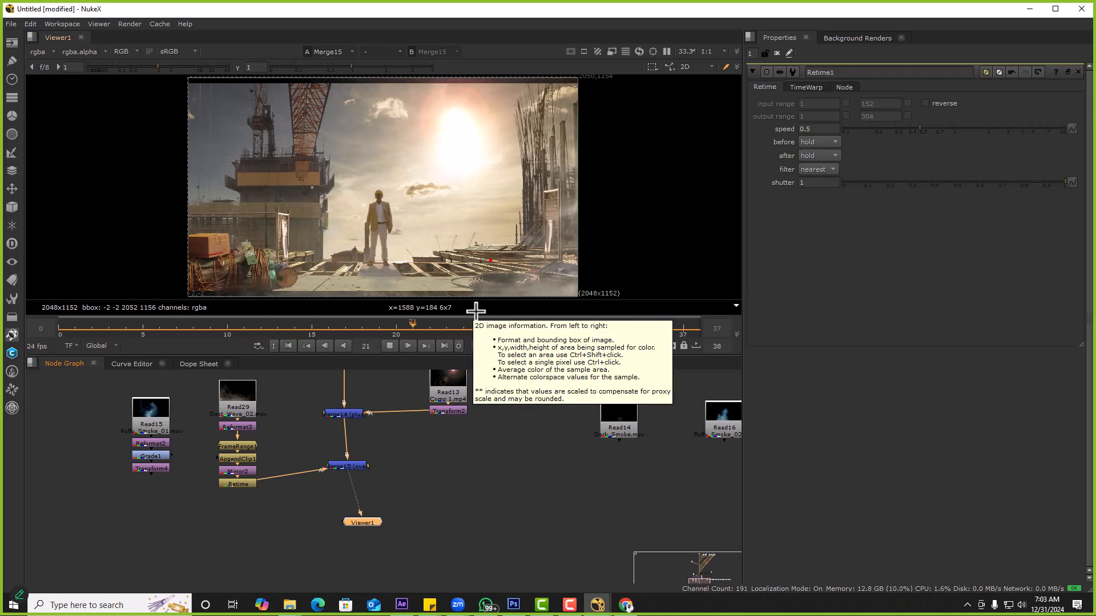
Insert a Grade node after the keyed man's merge and connect a new Roto node to its mask input
scroll(382, 284, "up", 5)
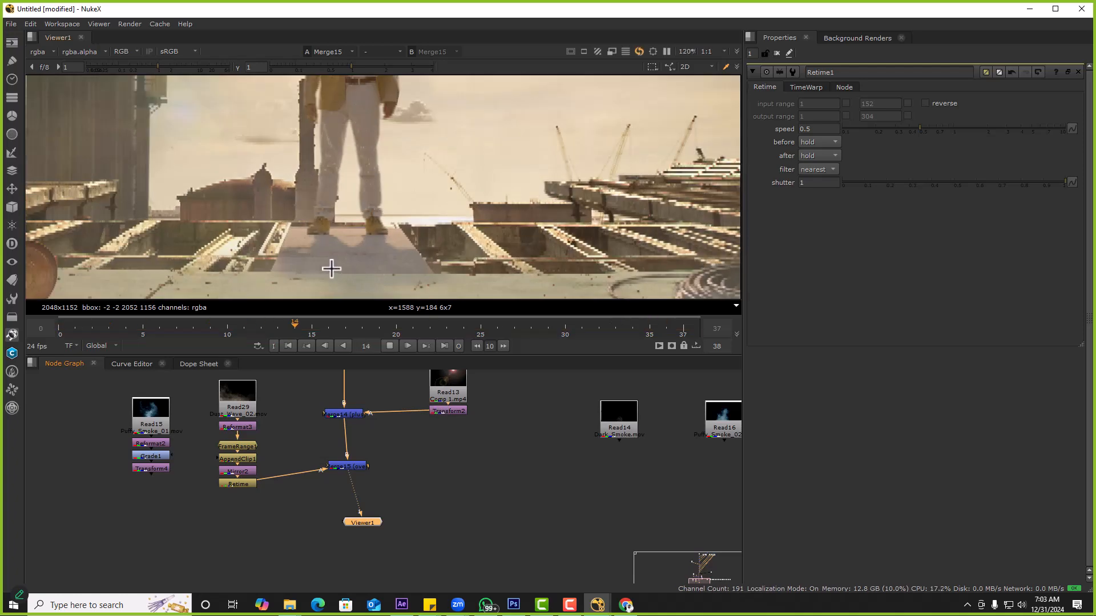
scroll(318, 230, "up", 3)
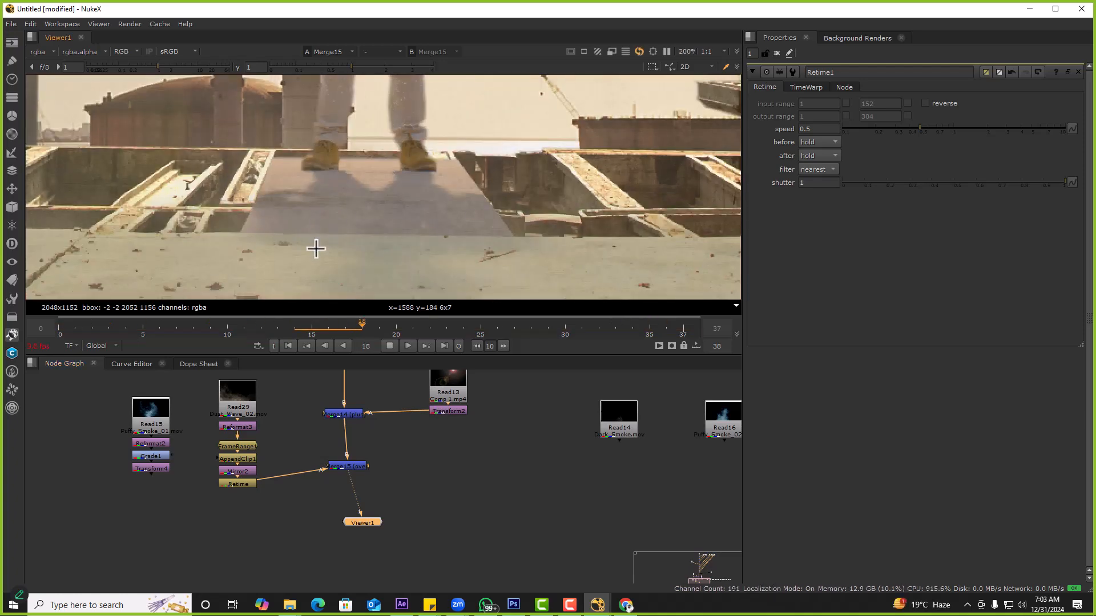
scroll(362, 421, "down", 2)
scroll(360, 420, "up", 8)
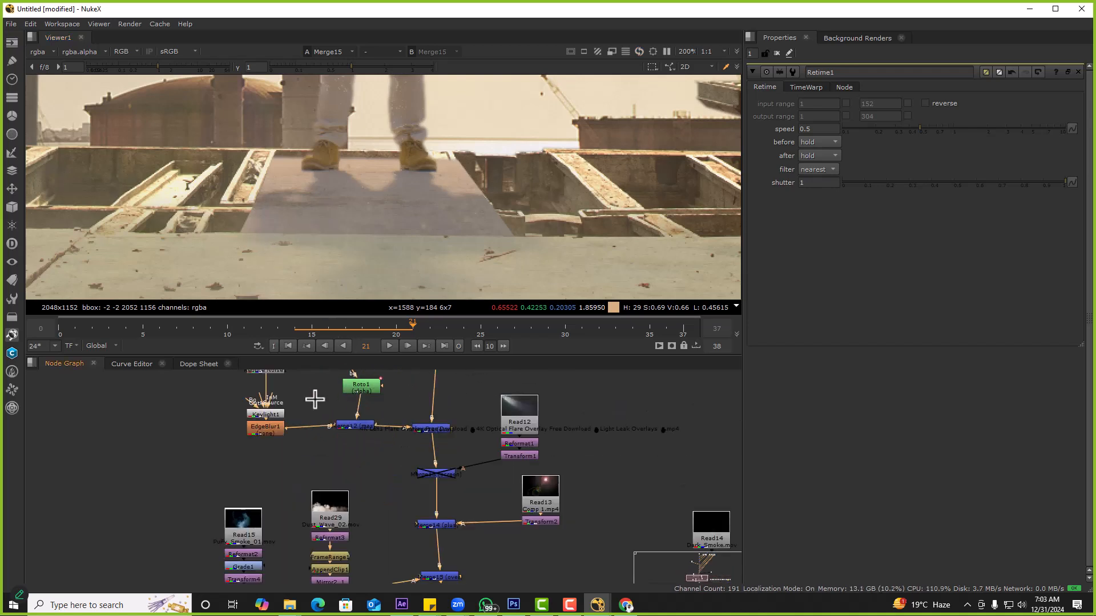
scroll(258, 412, "down", 6)
left_click_drag(258, 412, 164, 412)
left_click(219, 389)
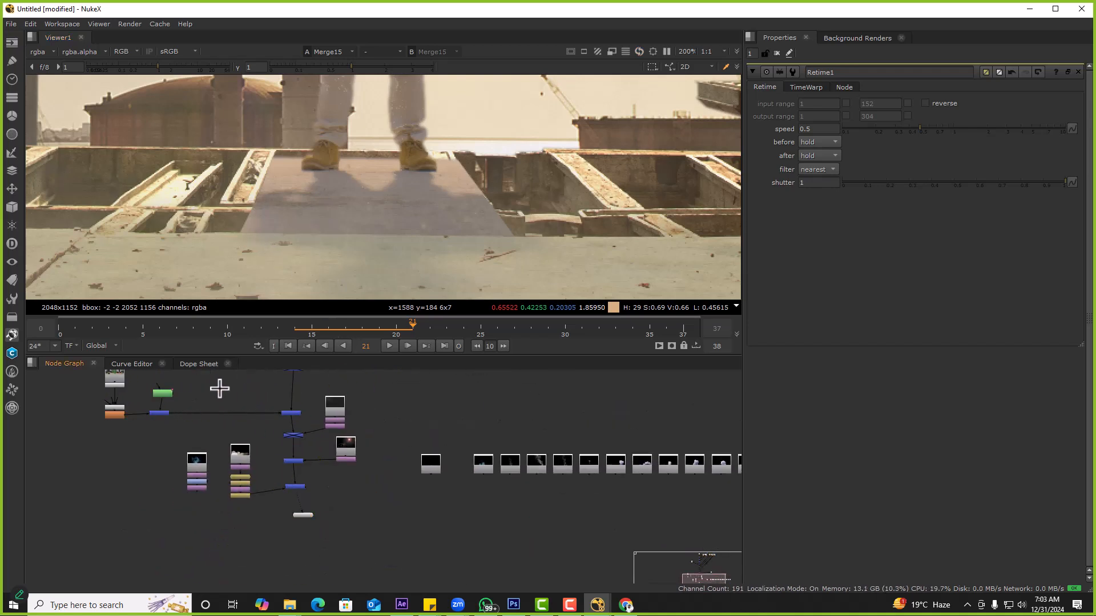
scroll(215, 399, "up", 3)
key("g")
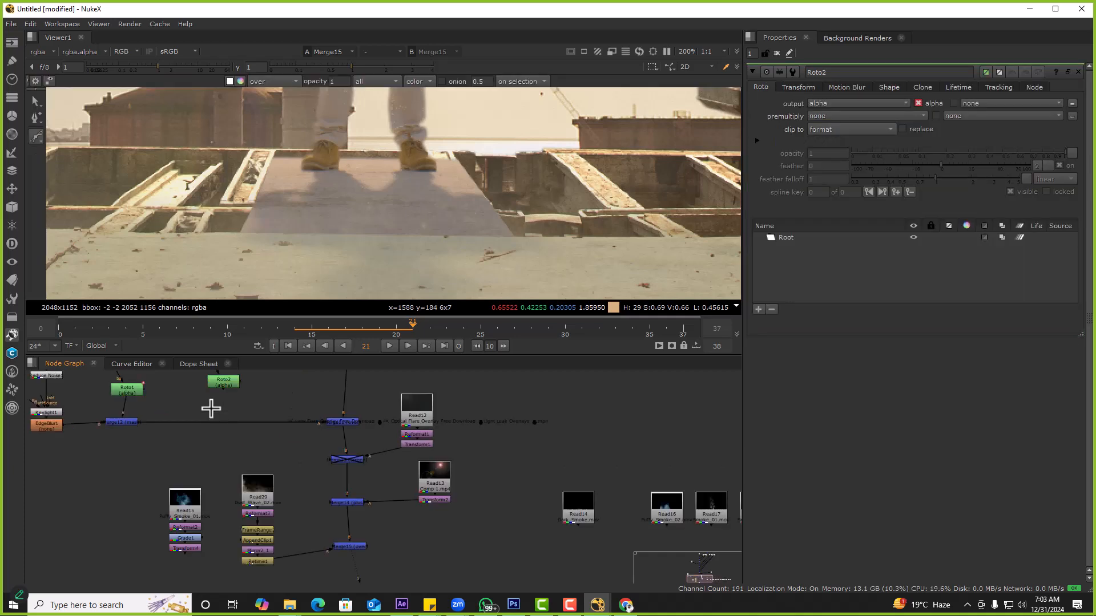
left_click_drag(231, 407, 223, 383)
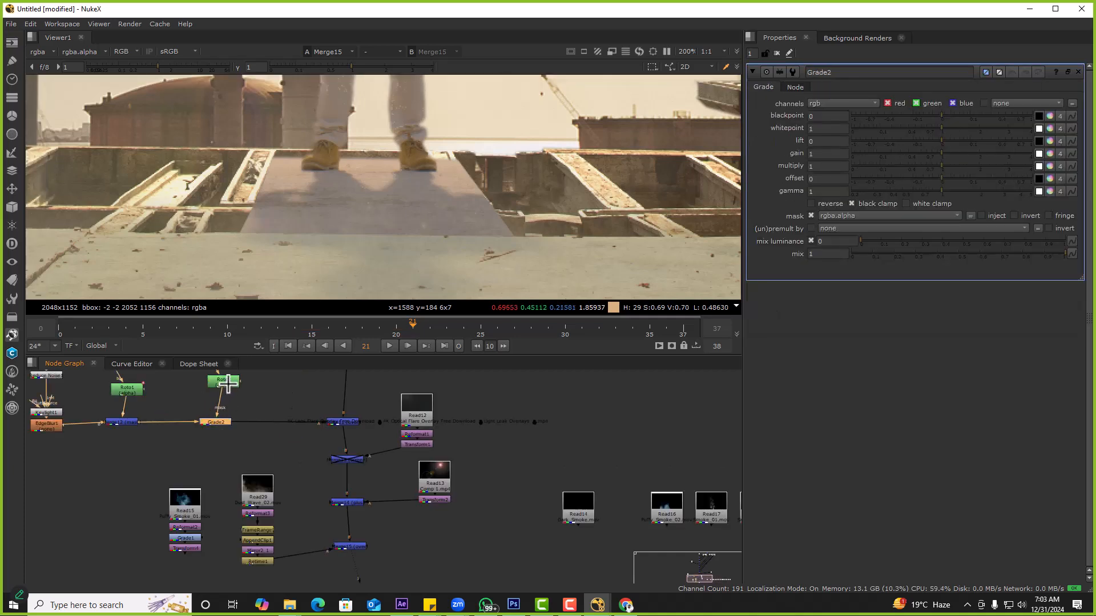
Draw a closed Bezier shape in Roto2 around the floor board beneath the man, following his shoes to exclude them
double_click(228, 381)
scroll(278, 158, "up", 2)
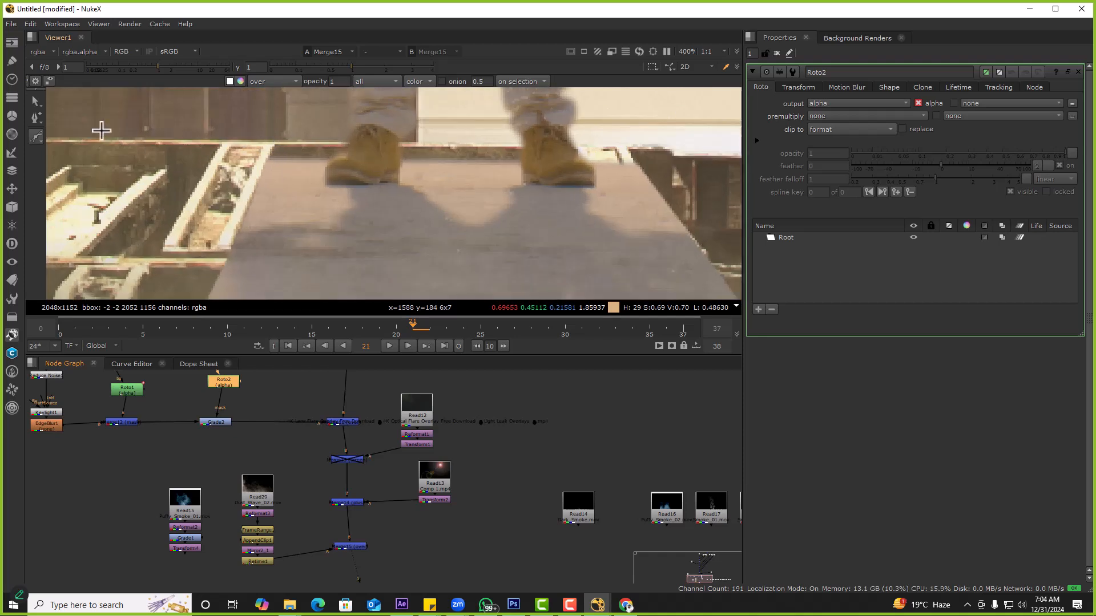
right_click(37, 136)
left_click(60, 135)
left_click(264, 140)
left_click(347, 139)
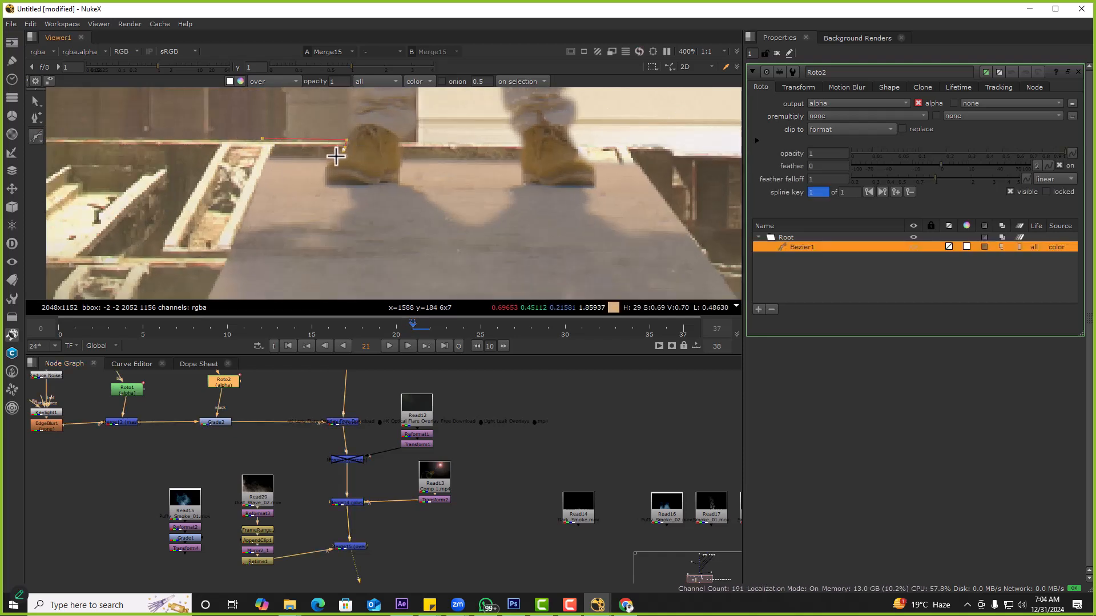
left_click(325, 162)
left_click(325, 177)
left_click(335, 186)
left_click(370, 184)
left_click(399, 183)
left_click(400, 146)
left_click(440, 142)
left_click(520, 142)
left_click(530, 184)
left_click(549, 184)
left_click(585, 186)
left_click(578, 147)
left_click(595, 131)
left_click(610, 129)
left_click(624, 130)
scroll(629, 145, "down", 3)
scroll(619, 146, "up", 1)
middle_click_drag(609, 150, 551, 144)
left_click(605, 136)
left_click(633, 171)
left_click(643, 206)
left_click(640, 235)
left_click(561, 269)
left_click(484, 269)
left_click(424, 269)
left_click(370, 253)
left_click(340, 212)
left_click(366, 153)
left_click(389, 134)
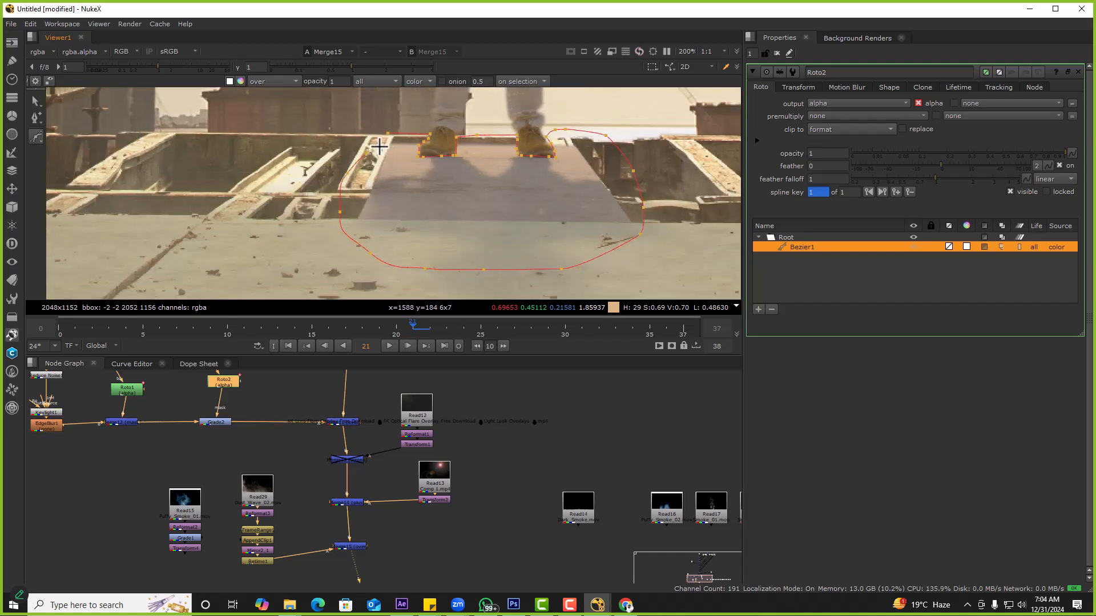
In Grade2, sample the whitepoint from the floor board and the gain from the surrounding concrete floor
double_click(215, 422)
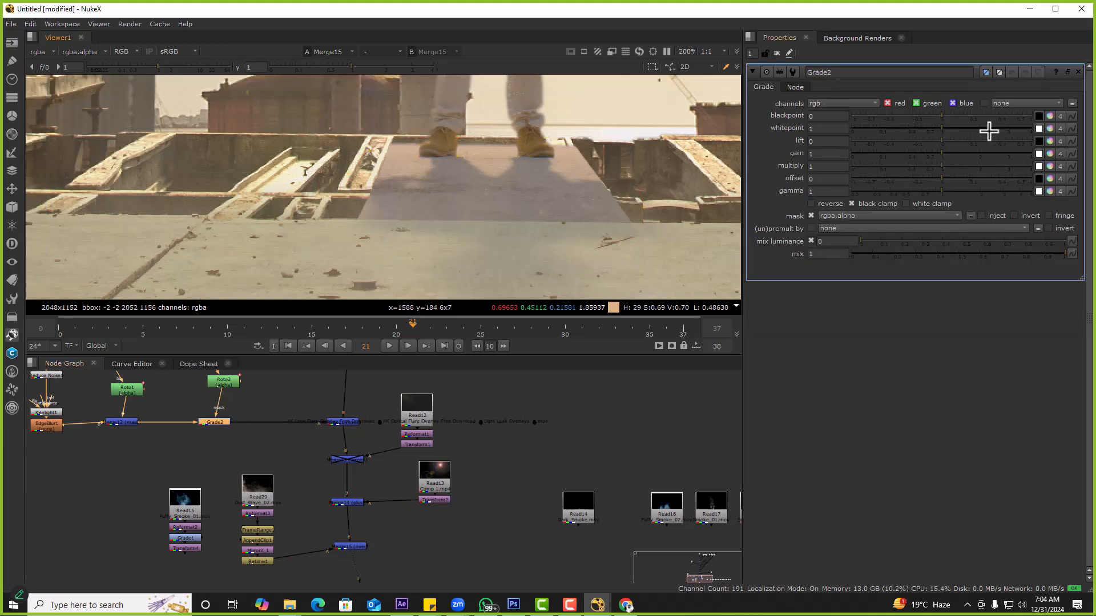
left_click(1039, 128)
left_click(480, 175, "ctrl")
left_click(1039, 153)
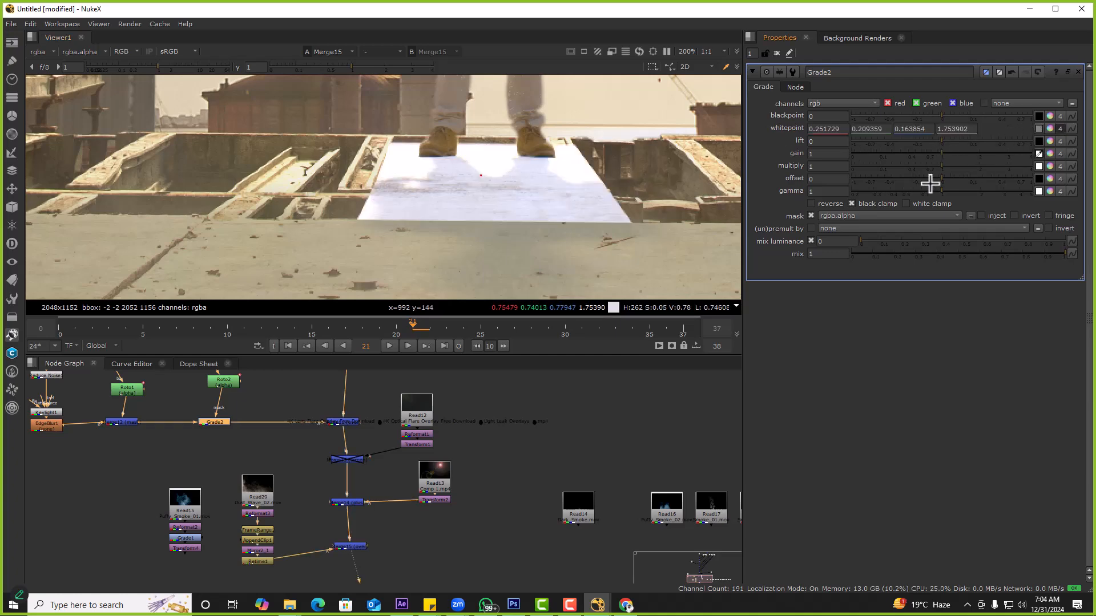
left_click(541, 243, "ctrl")
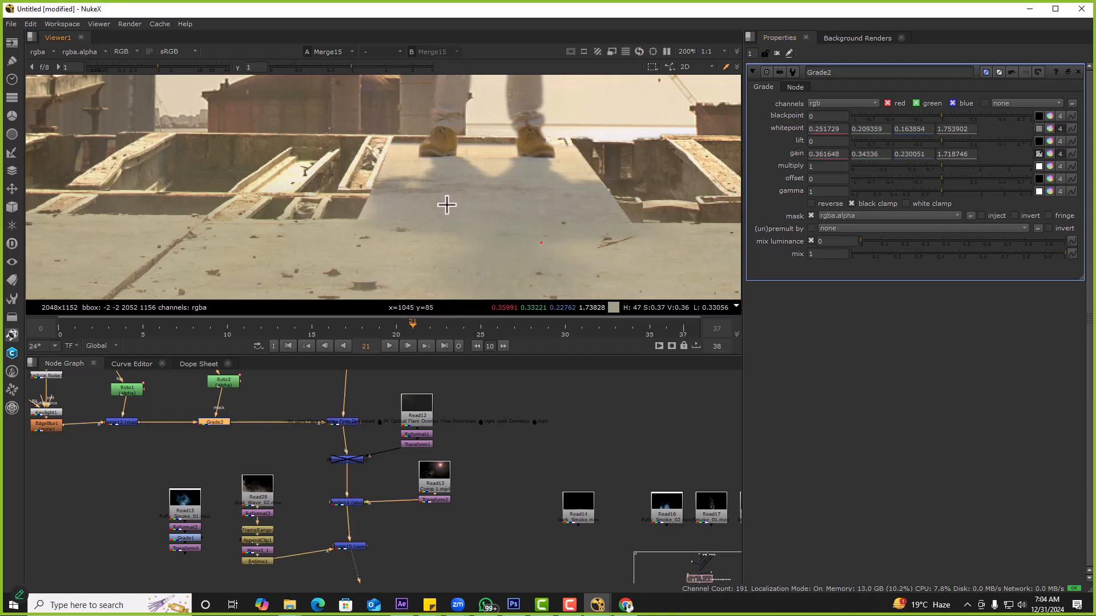
Set Grade2's multiply to 1.05
scroll(447, 204, "down", 5)
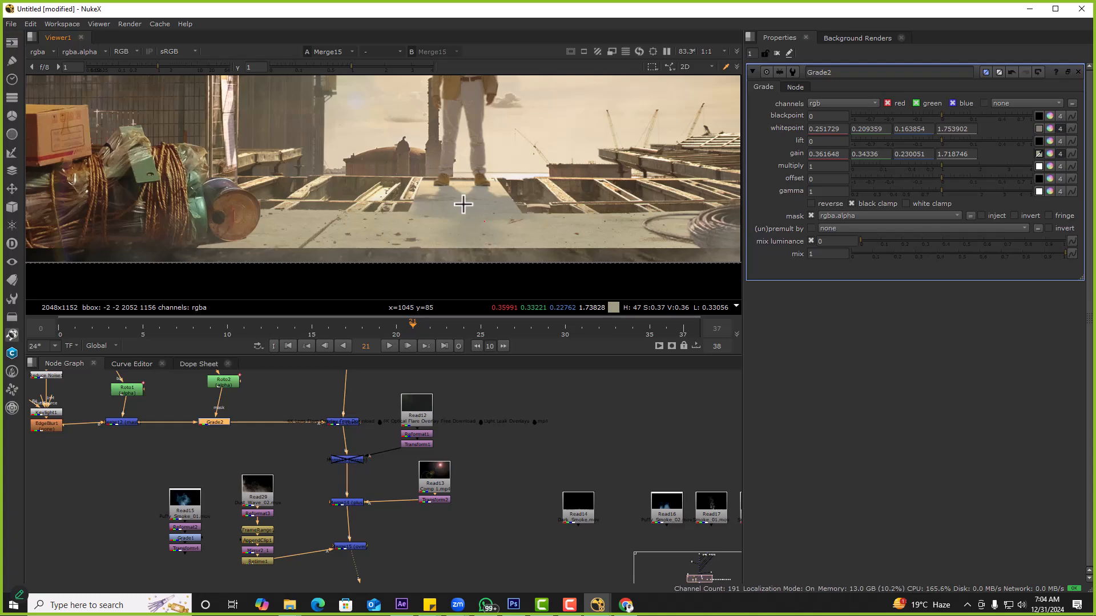
scroll(359, 291, "up", 5)
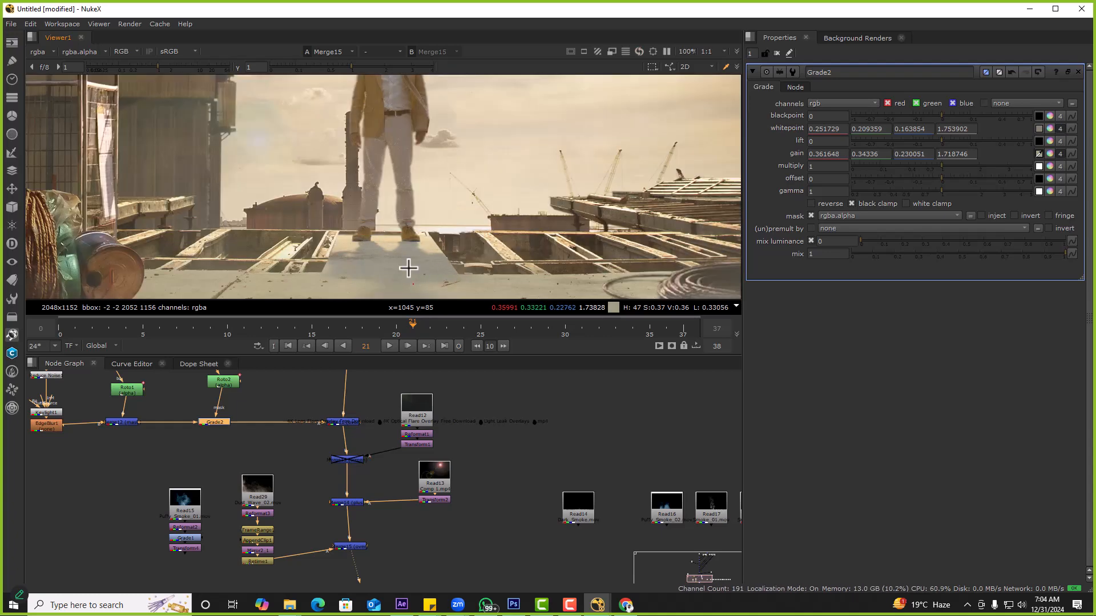
middle_click_drag(380, 262, 381, 228)
left_click(820, 168)
type(".05")
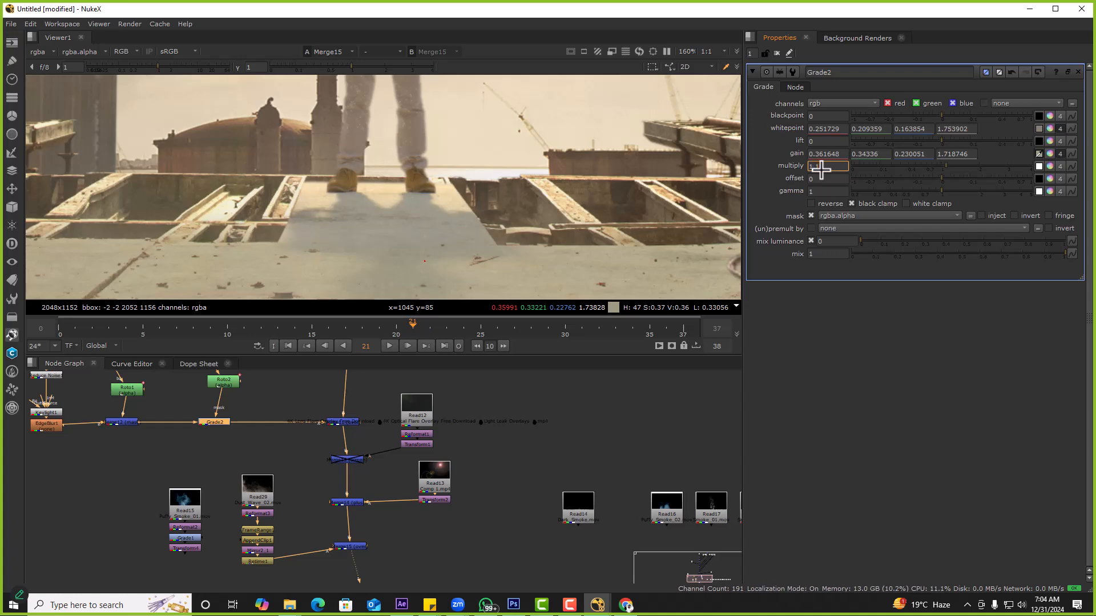
Set the viewer gamma to 0.31 and the viewer gain to 1.7 to compare the board with the floor
scroll(526, 261, "up", 2)
left_click_drag(347, 71, 318, 73)
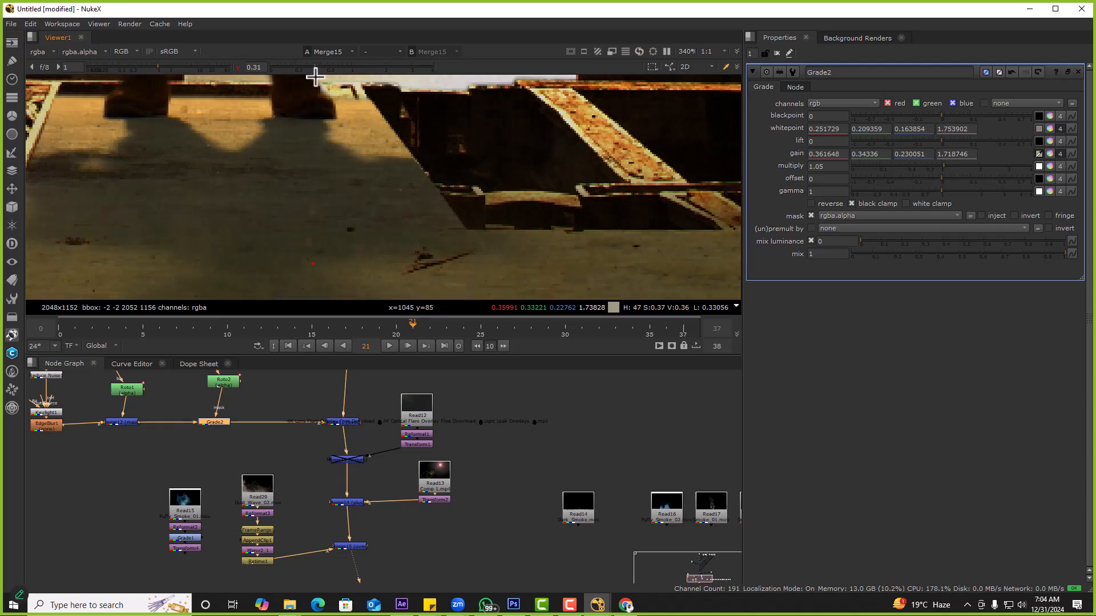
scroll(375, 139, "down", 2)
left_click_drag(159, 67, 168, 70)
scroll(384, 142, "up", 2)
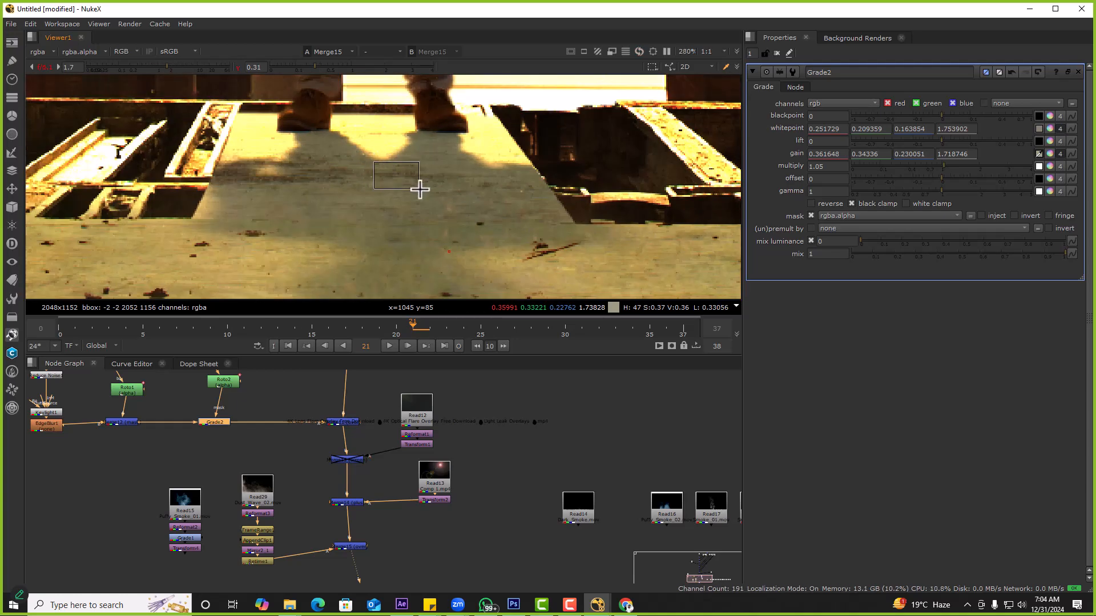
Set Grade2's green gain to 0.36336, checking the seam between the board and the floor
left_click_drag(409, 232, 434, 262, "ctrl+shift")
scroll(458, 228, "up", 5)
middle_click_drag(448, 238, 506, 207)
scroll(464, 195, "down", 6)
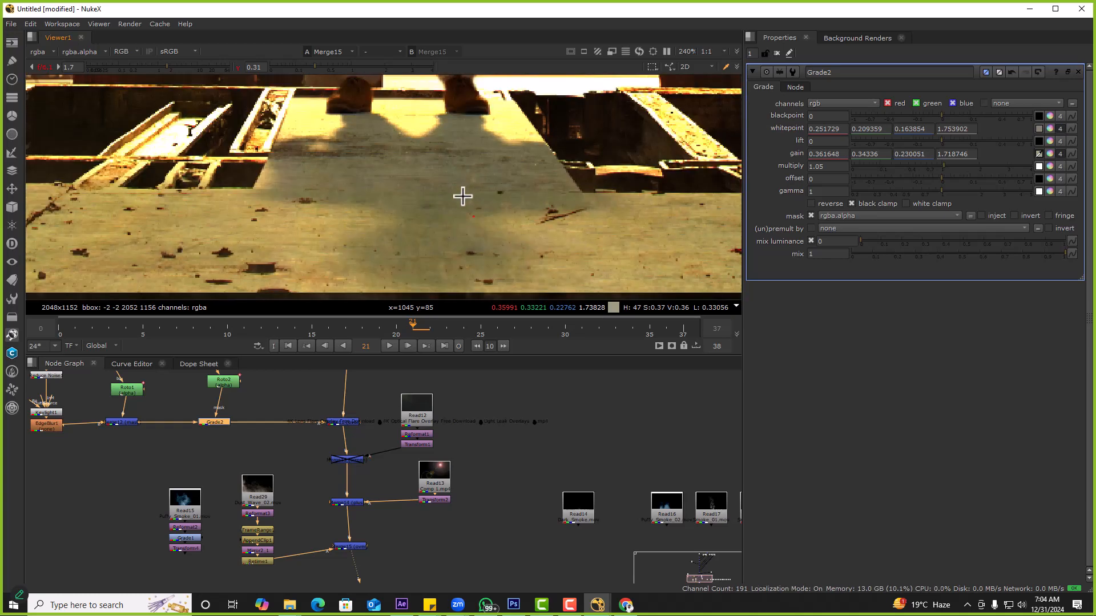
scroll(460, 187, "up", 3)
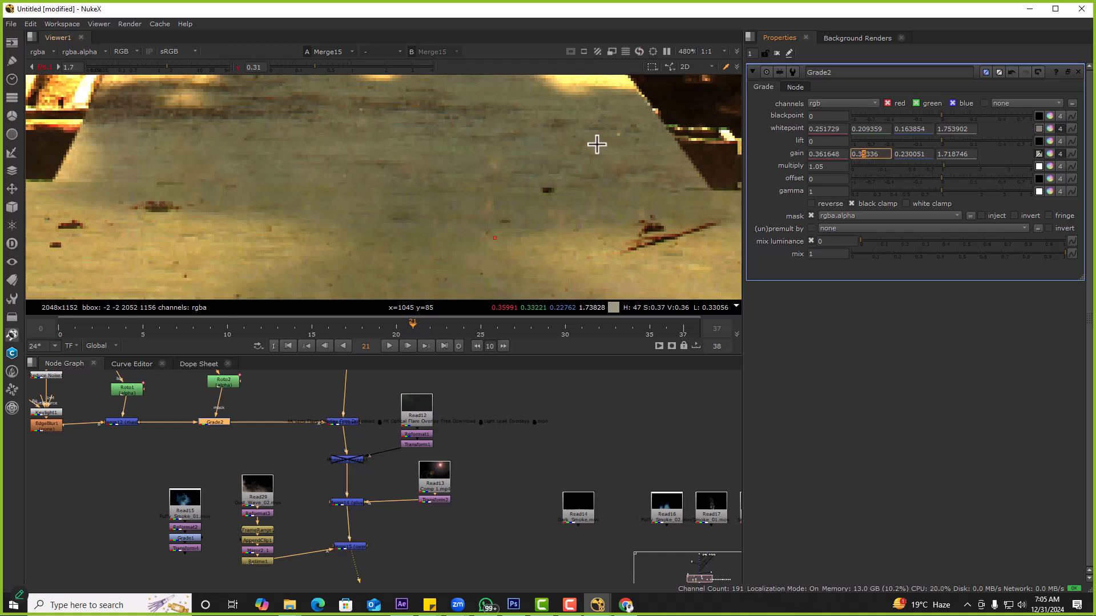
scroll(451, 165, "down", 5)
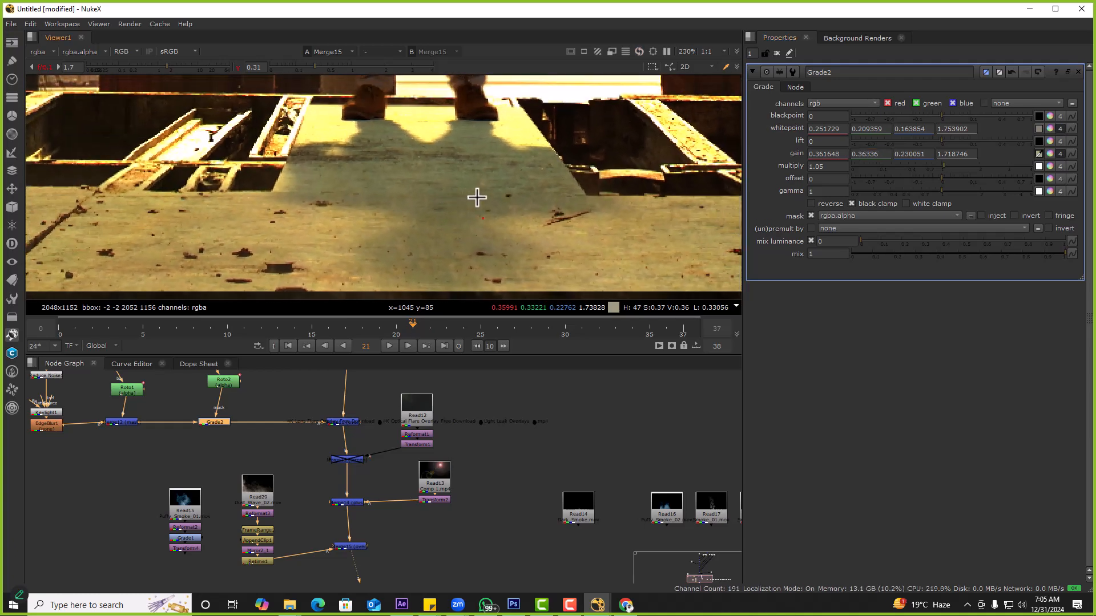
scroll(485, 197, "up", 3)
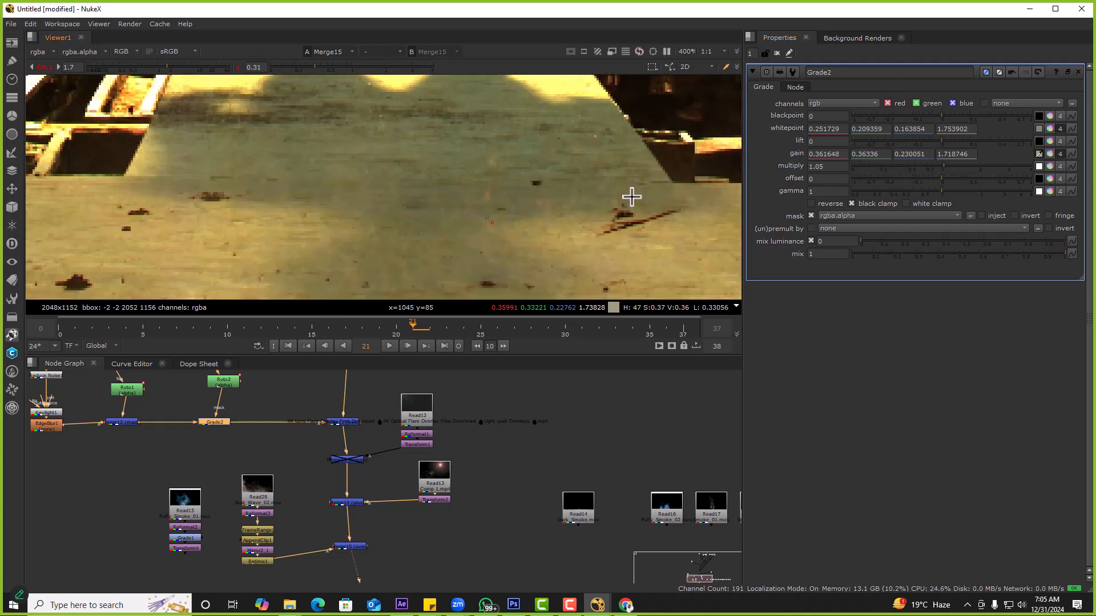
Set Grade2's red gain to 0.371648 and blue gain to 0.220051
left_click(822, 154)
scroll(466, 180, "down", 2)
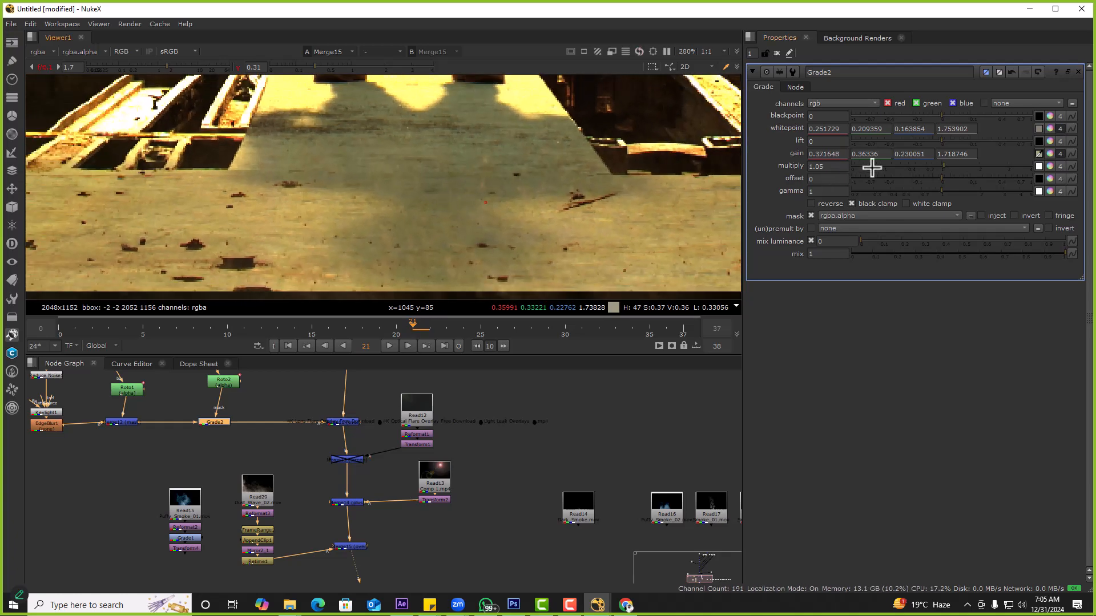
left_click(918, 155)
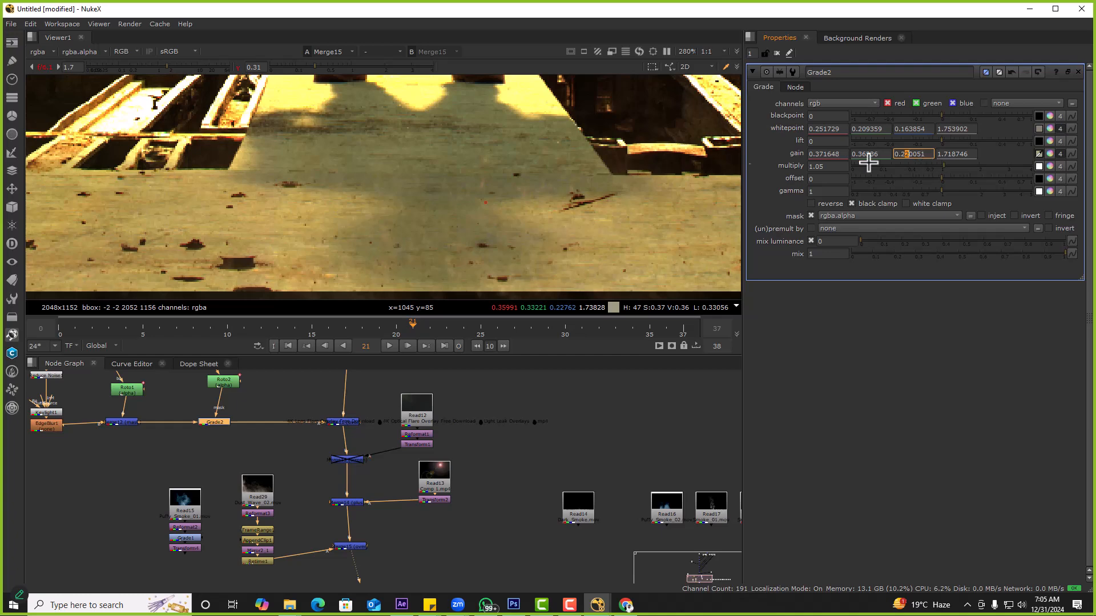
Reset the viewer gamma and gain to their defaults and check the graded board in the composite
key("f")
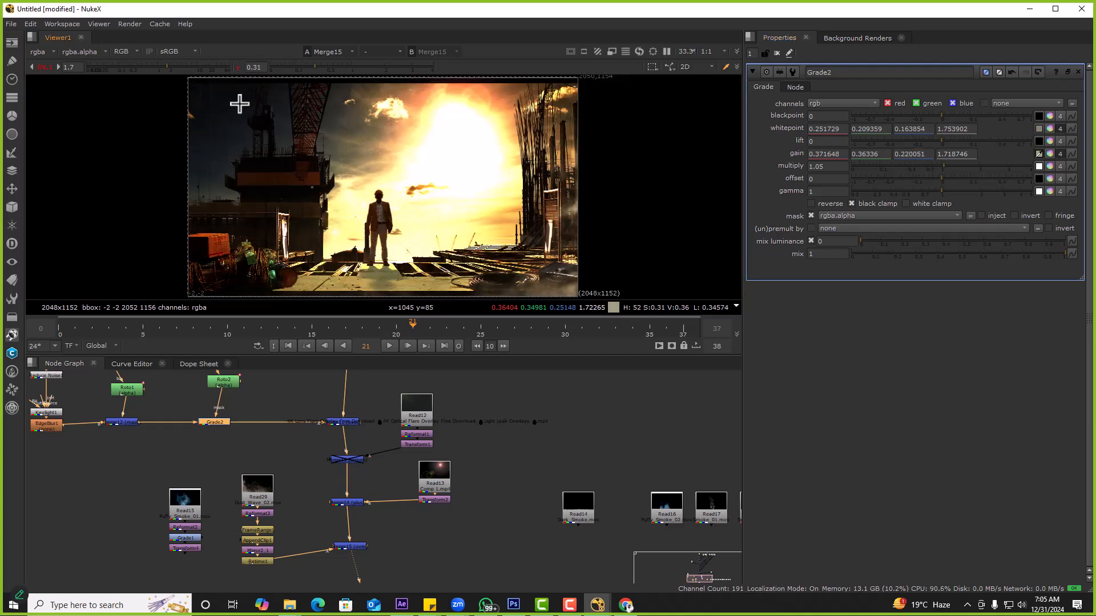
left_click(238, 67)
left_click(33, 68)
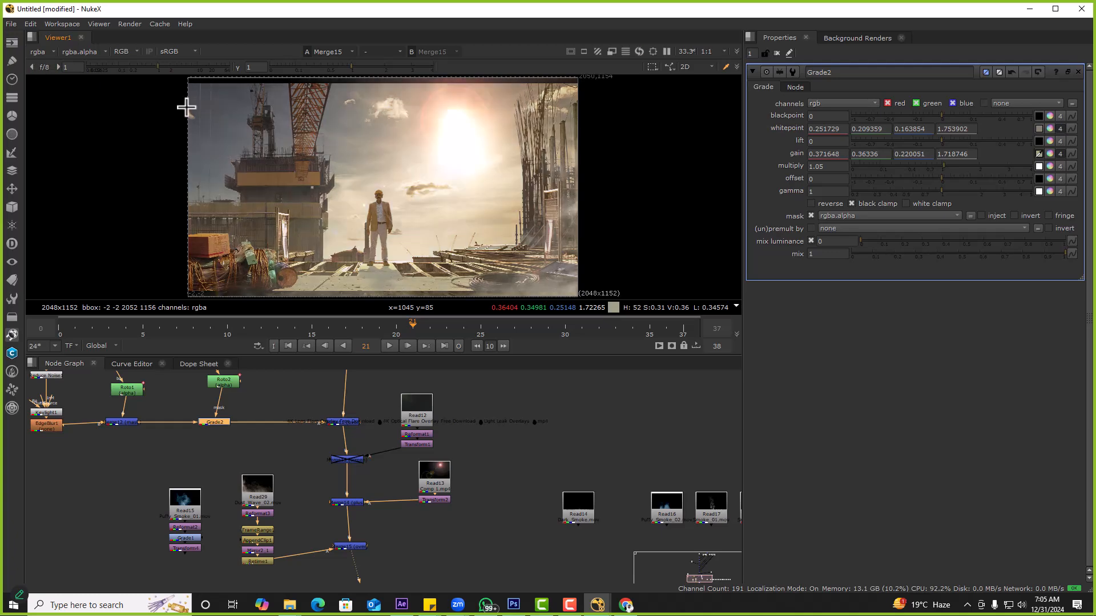
scroll(377, 274, "up", 5)
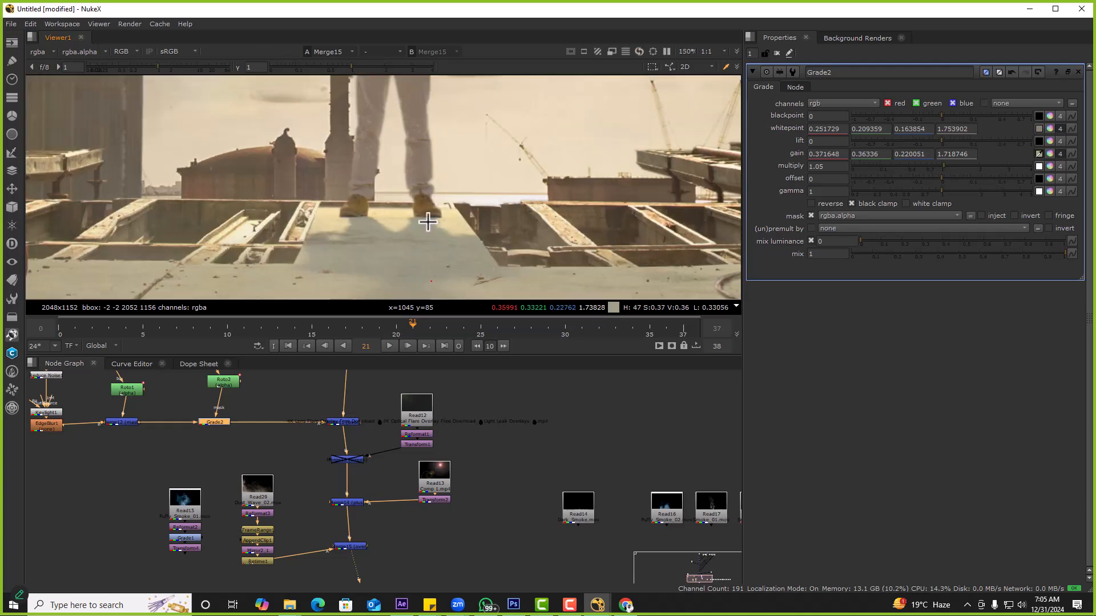
Set the viewer gamma to 0.19 and the viewer gain to 2.6 to inspect the board's color match
left_click_drag(347, 67, 306, 68)
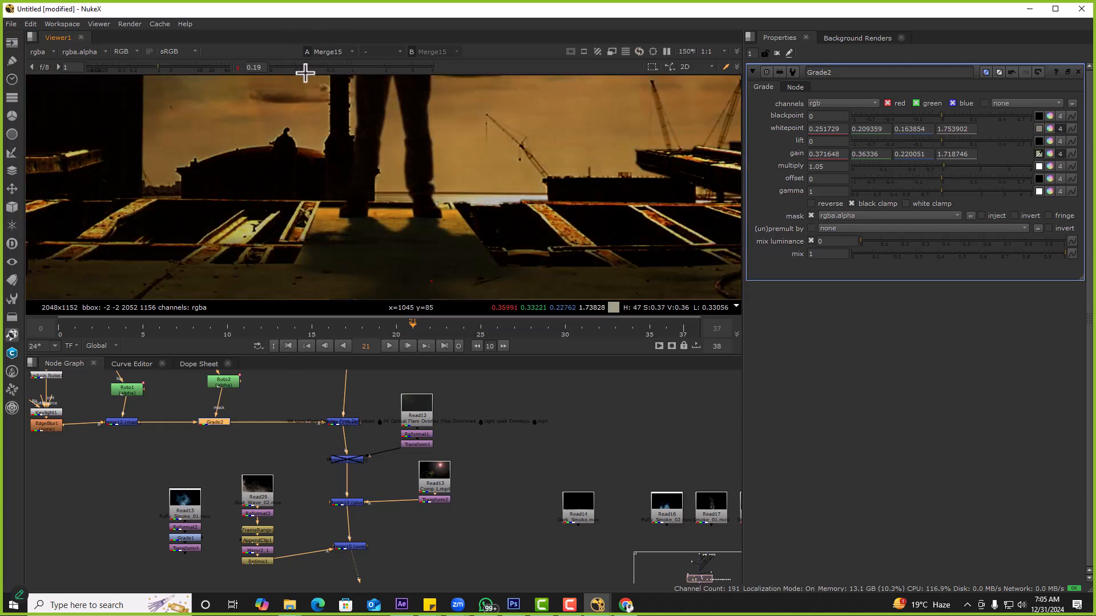
mouse_move(158, 67)
left_mouse_down()
mouse_move(189, 67)
mouse_move(175, 70)
left_mouse_up()
scroll(424, 142, "up", 3)
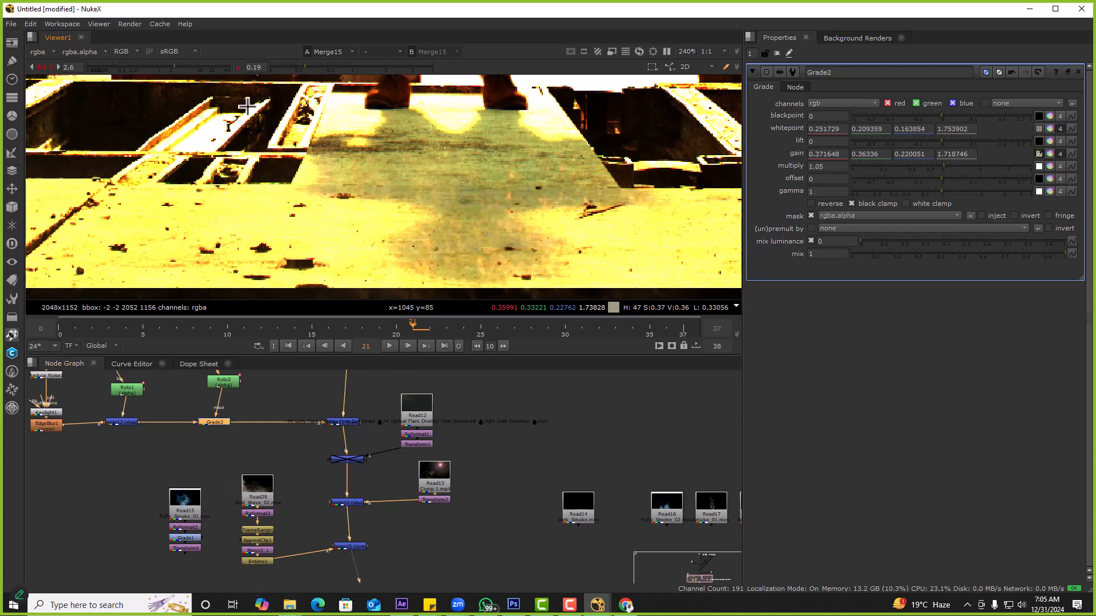
Reset the viewer gain and gamma to their defaults and frame the whole composite
left_click(219, 67, "ctrl")
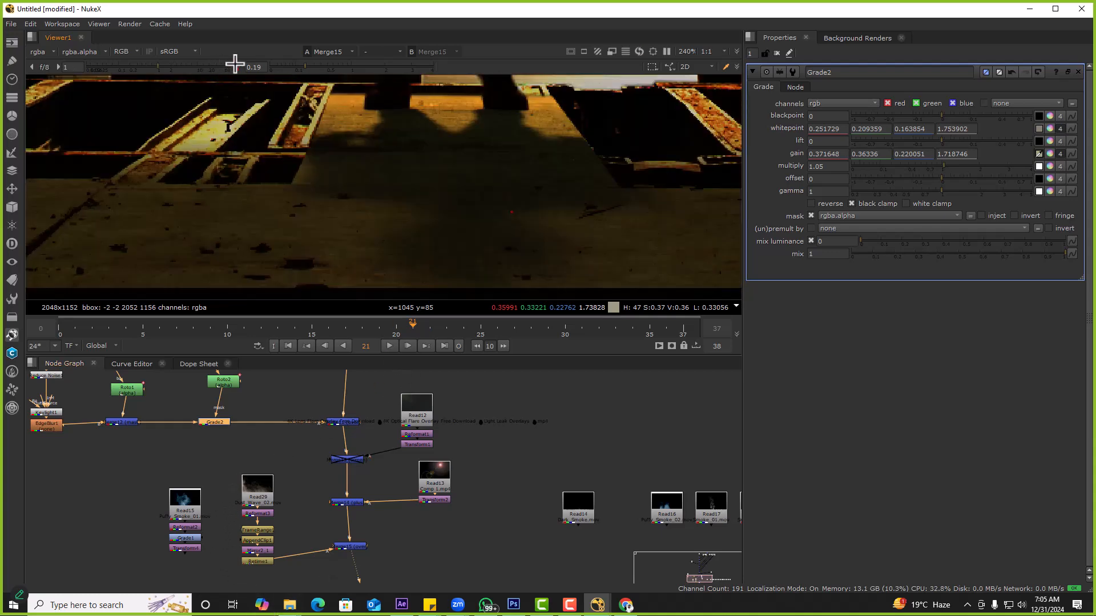
key("f")
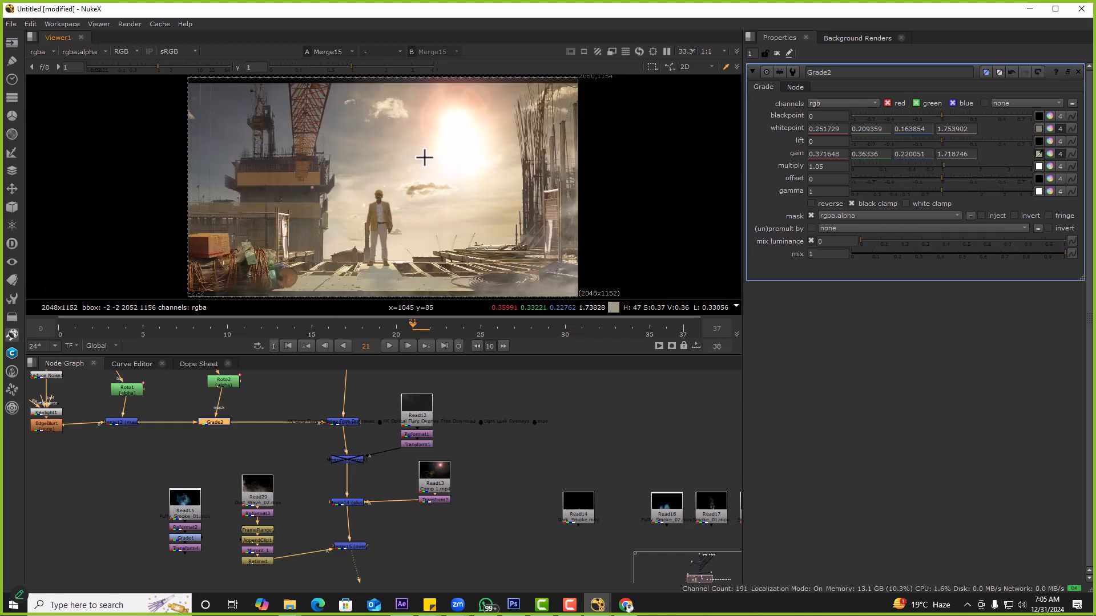
left_click_drag(213, 161, 427, 257)
Move the dust-wave merge node slightly down along the main pipe in the node graph
scroll(422, 483, "down", 2)
left_click(395, 489)
left_click_drag(397, 490, 396, 502)
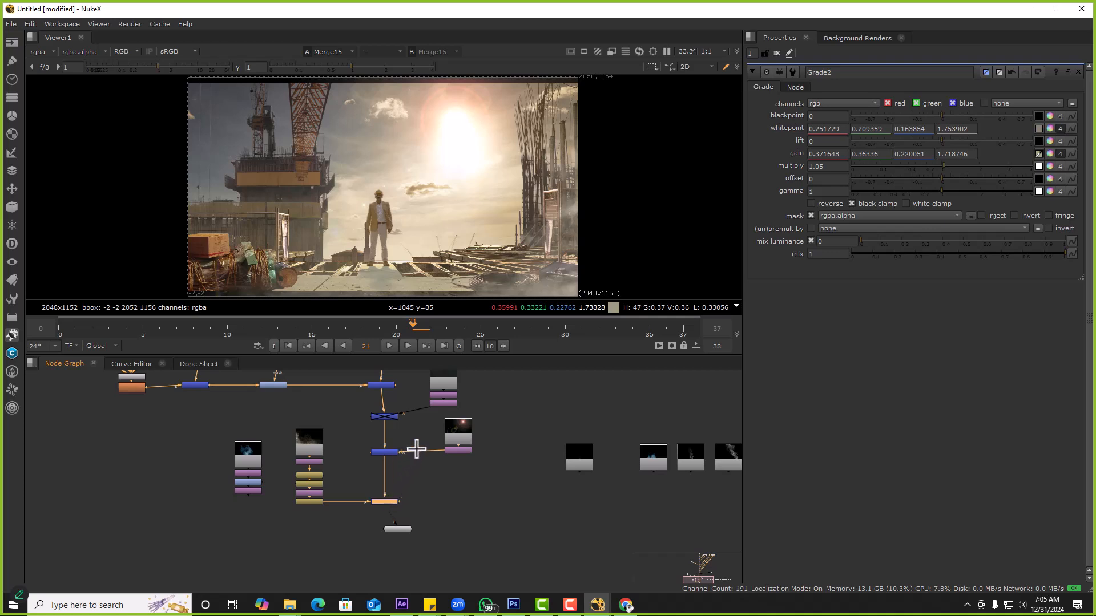
middle_click_drag(416, 419, 427, 493)
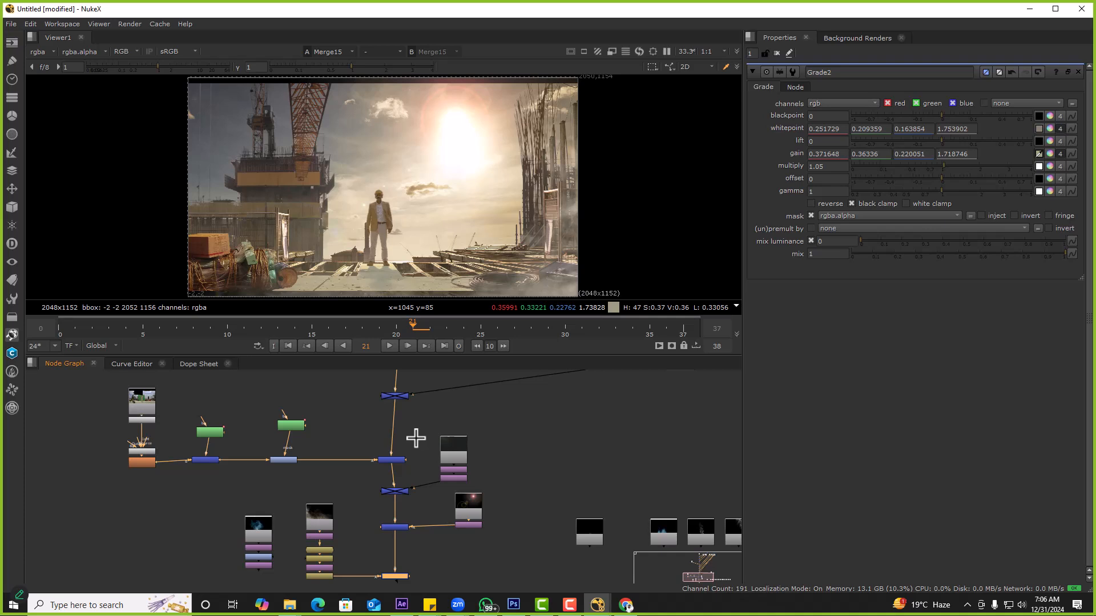
Examine the keyed man's head and shoulder edges and open the Keylight1 settings
left_click_drag(181, 106, 610, 257)
scroll(379, 177, "up", 6)
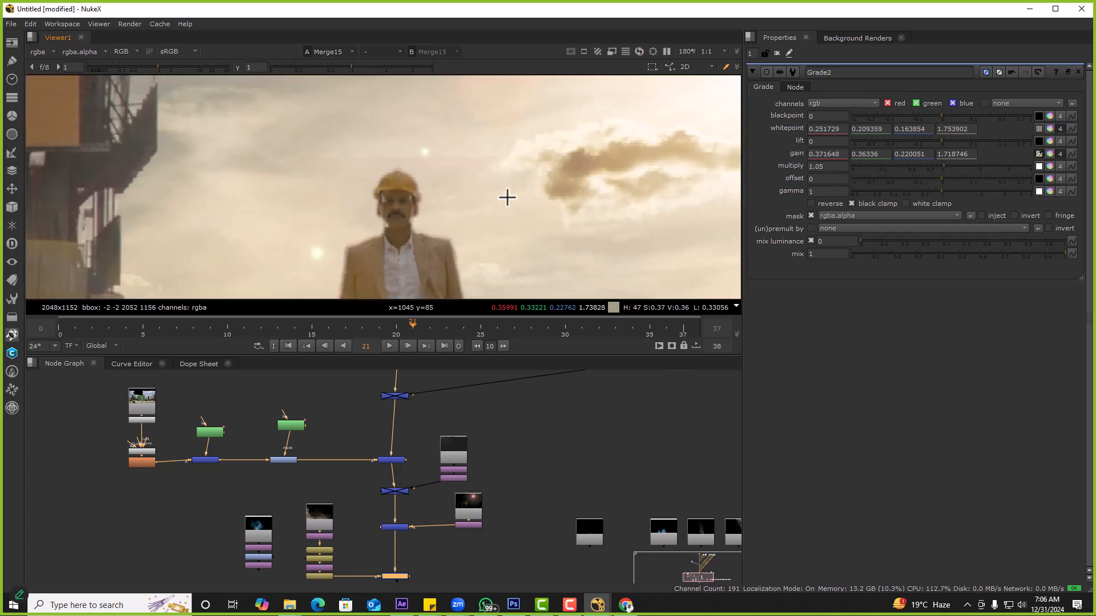
double_click(146, 449)
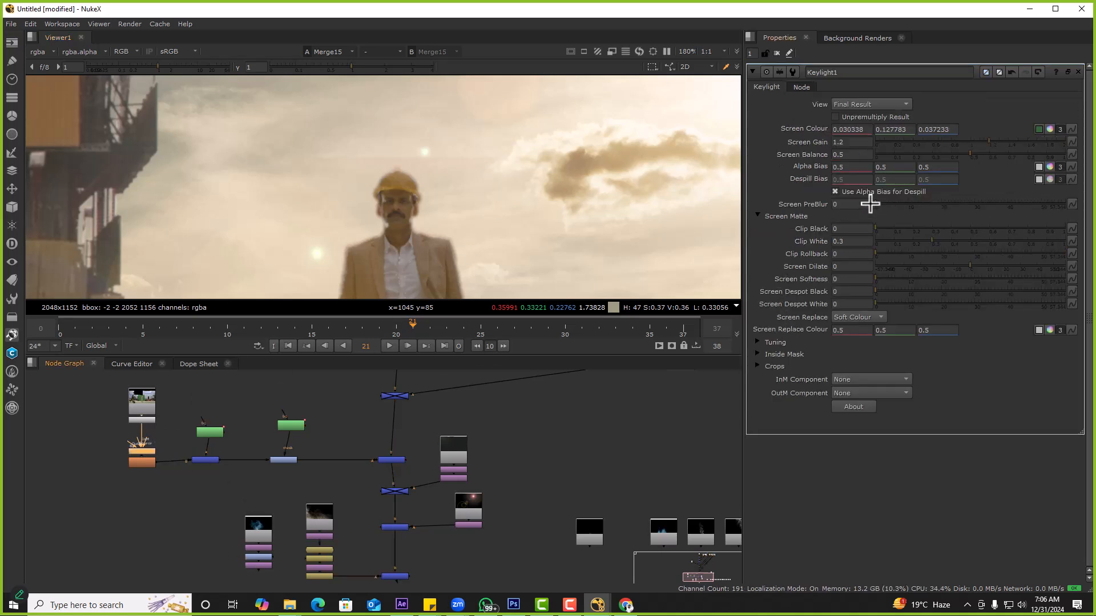
double_click(855, 144)
Disable and re-enable the merge that places the man over the background, and check the Keylight1 screen matte settings
left_click_drag(440, 418, 360, 463)
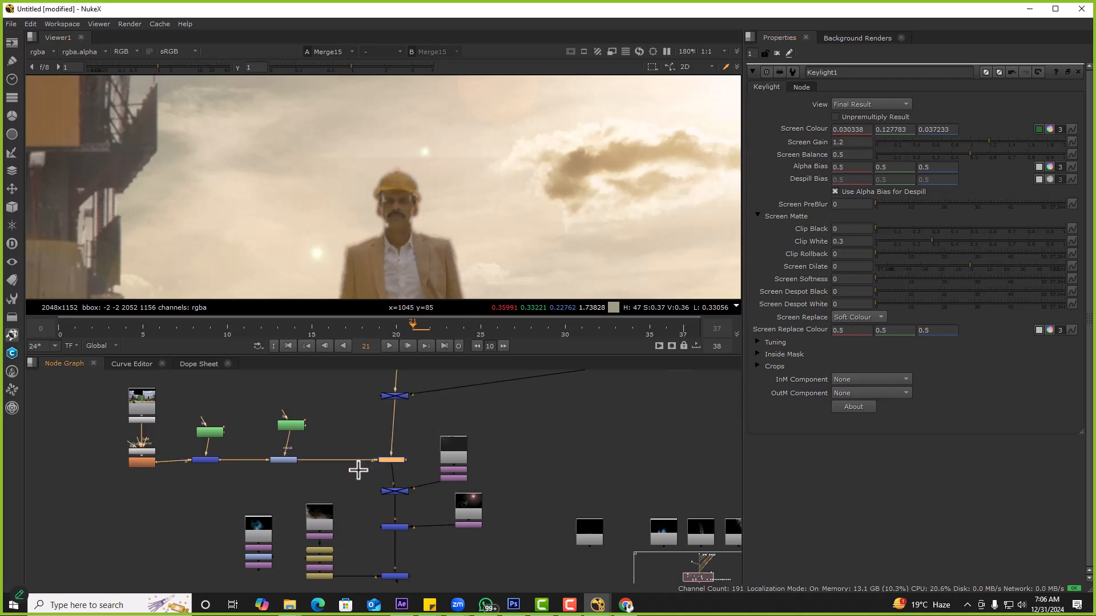
key("d")
key("d")
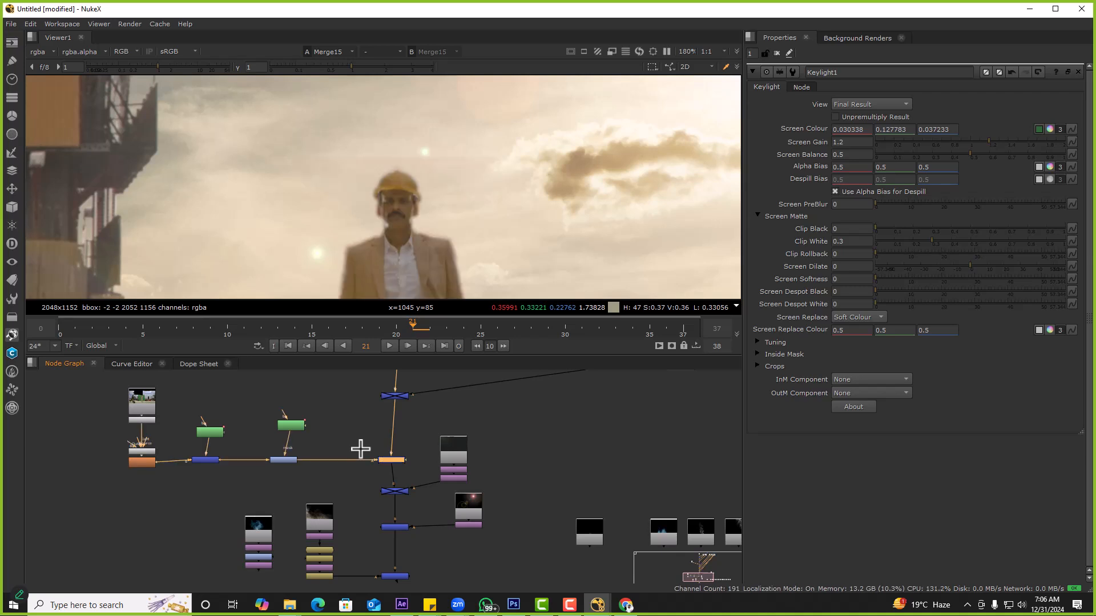
scroll(176, 467, "up", 3)
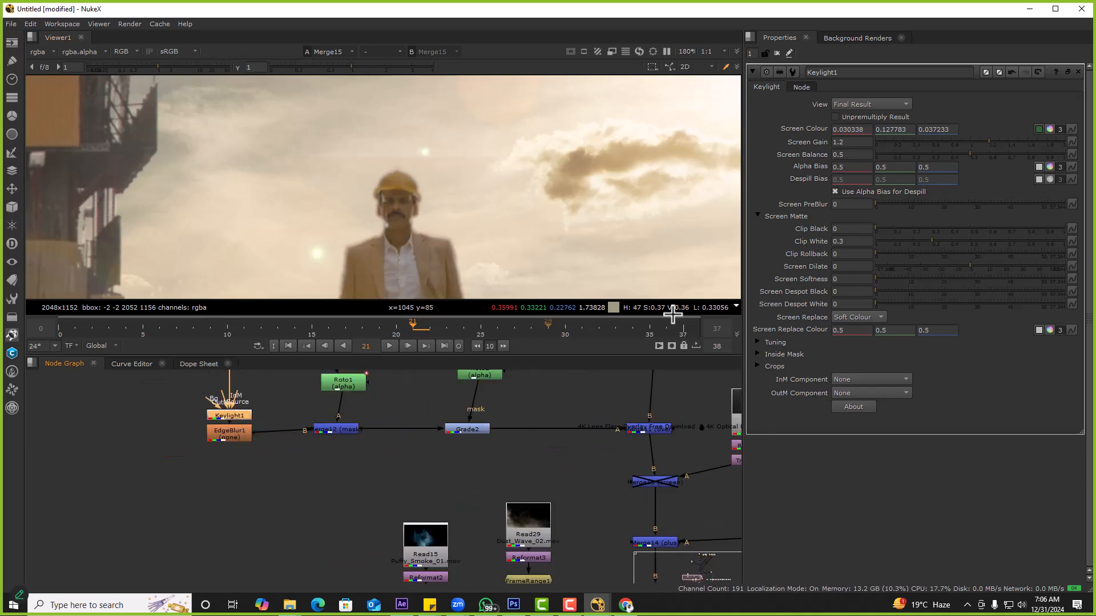
left_click(843, 254)
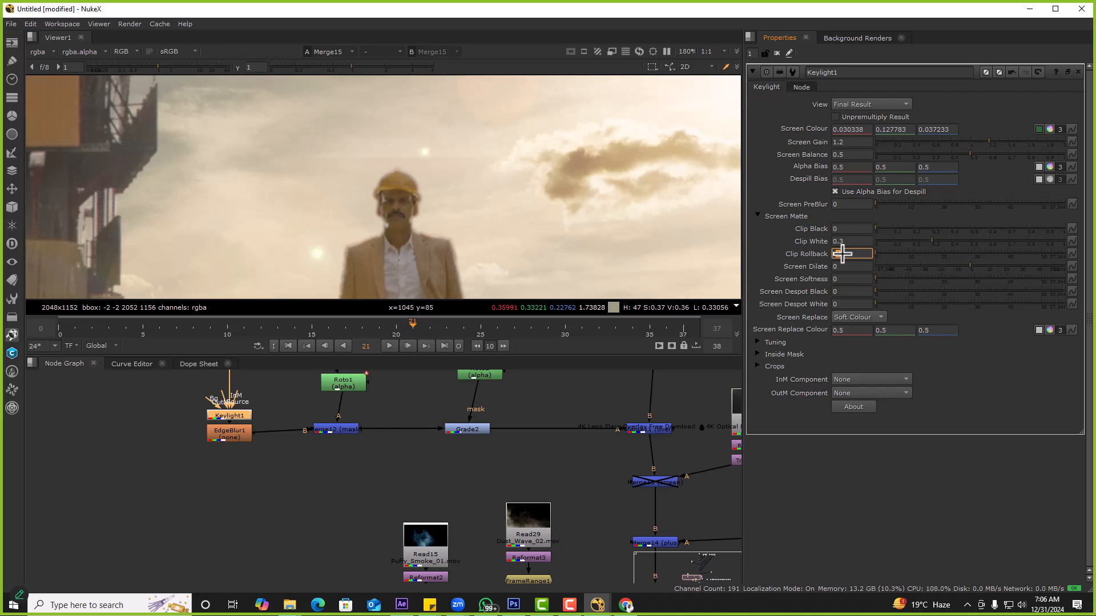
Raise the viewer gain to 17 to inspect the man against the sky and reset it to its default
key("f")
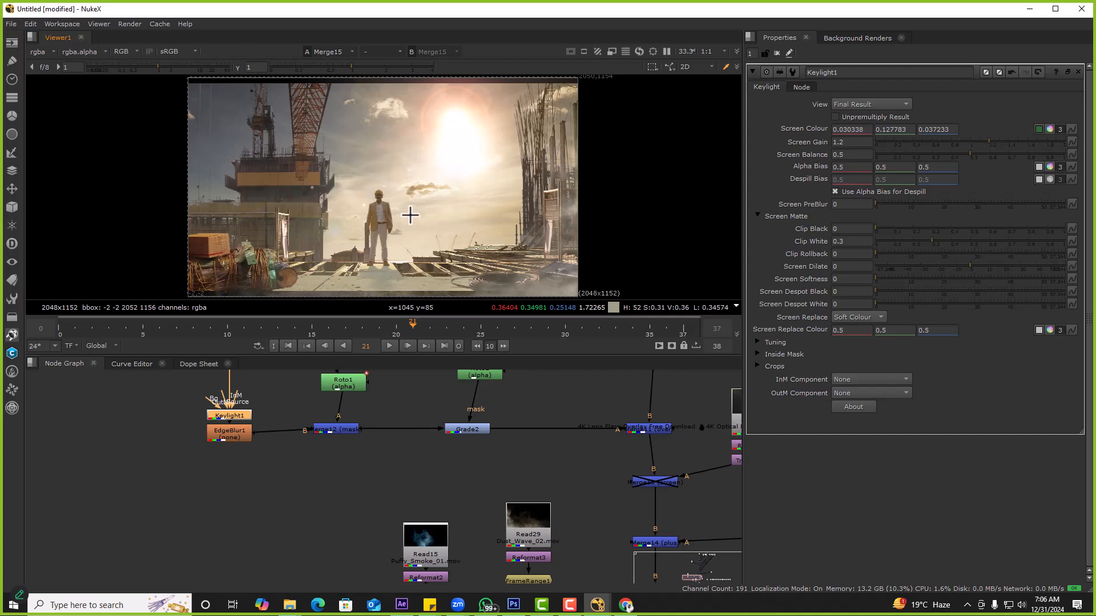
scroll(409, 215, "down", 4)
key("f")
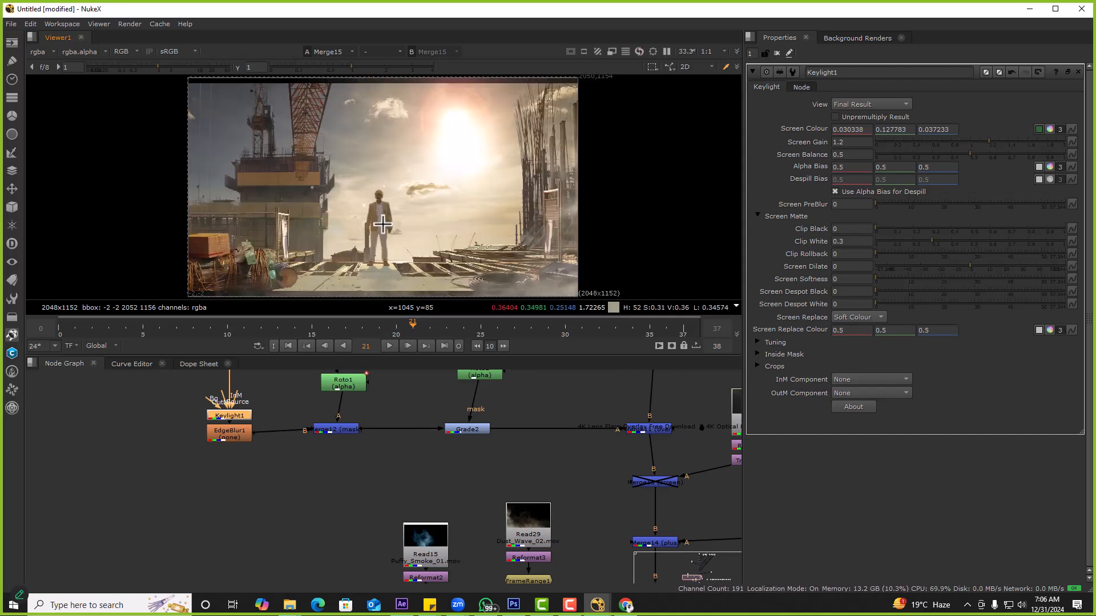
left_click_drag(162, 65, 207, 70)
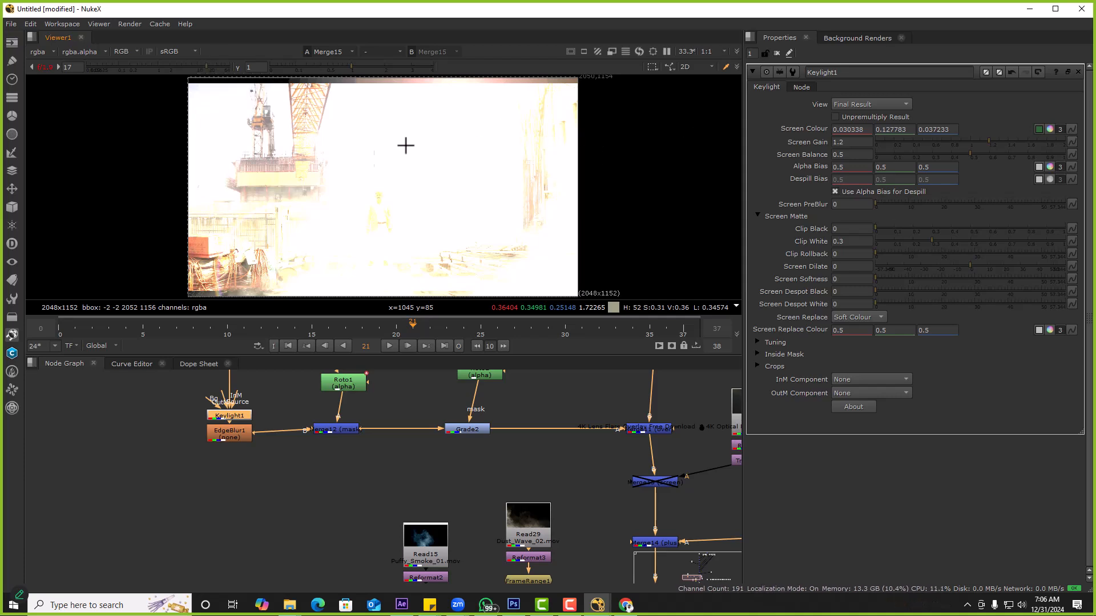
scroll(354, 213, "up", 8)
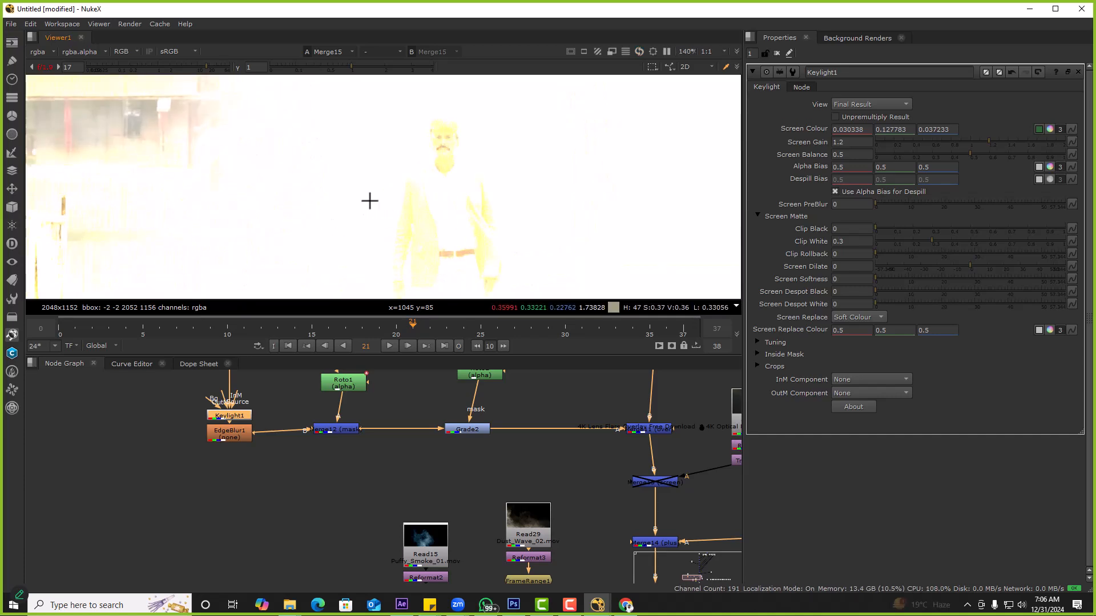
left_click(187, 69, "ctrl")
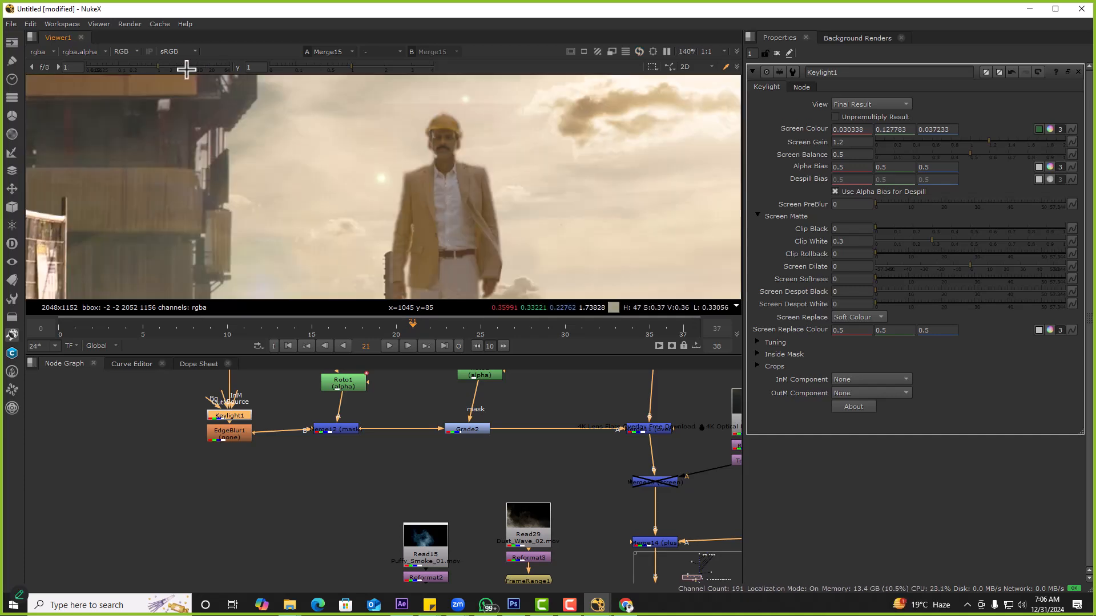
key("f")
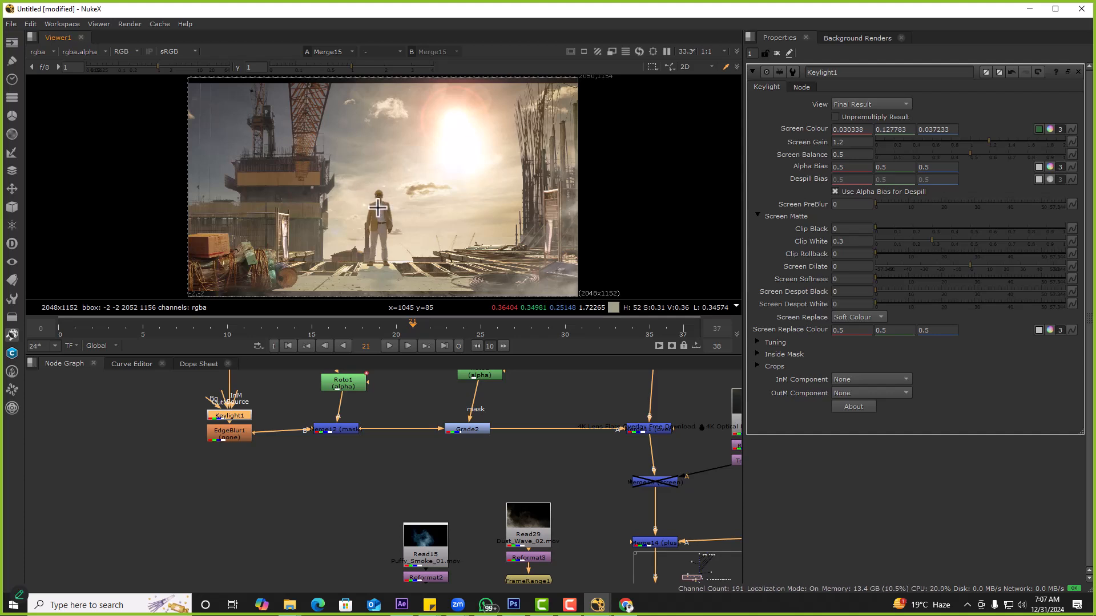
Examine the man's key edges around the helmet, jacket, legs and boots in the composite
scroll(376, 208, "up", 5)
left_click_drag(391, 133, 517, 249, "ctrl+shift")
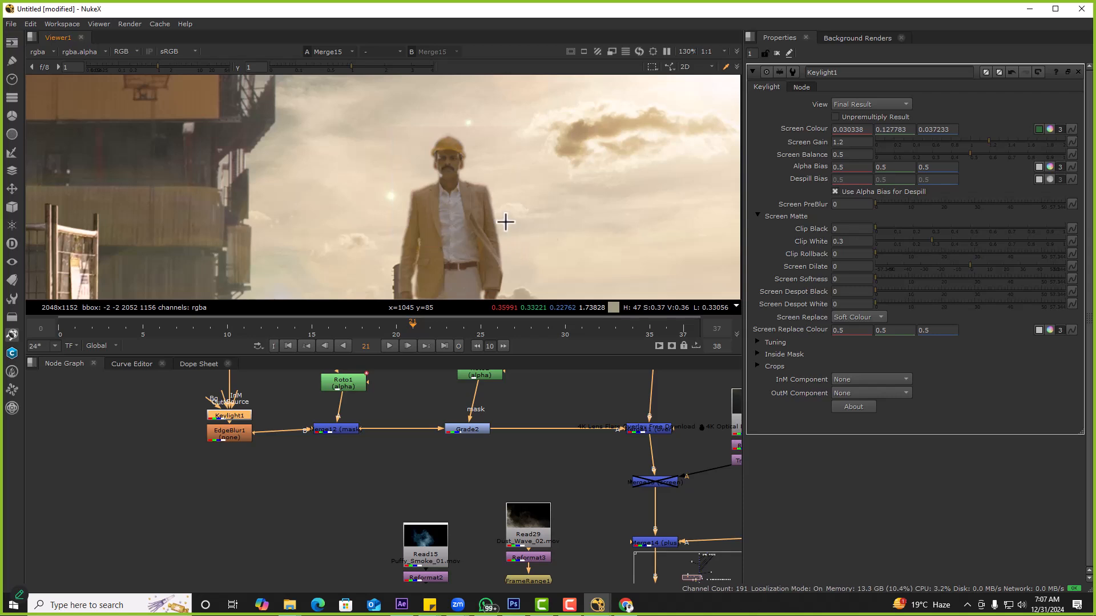
scroll(263, 451, "down", 2)
left_click_drag(284, 445, 310, 455)
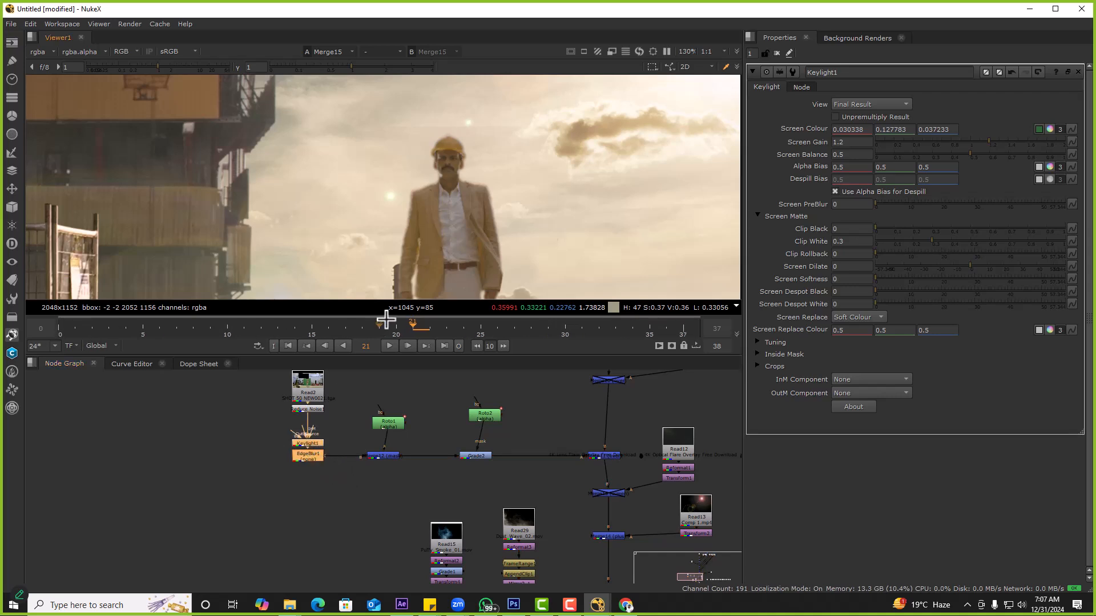
key("f")
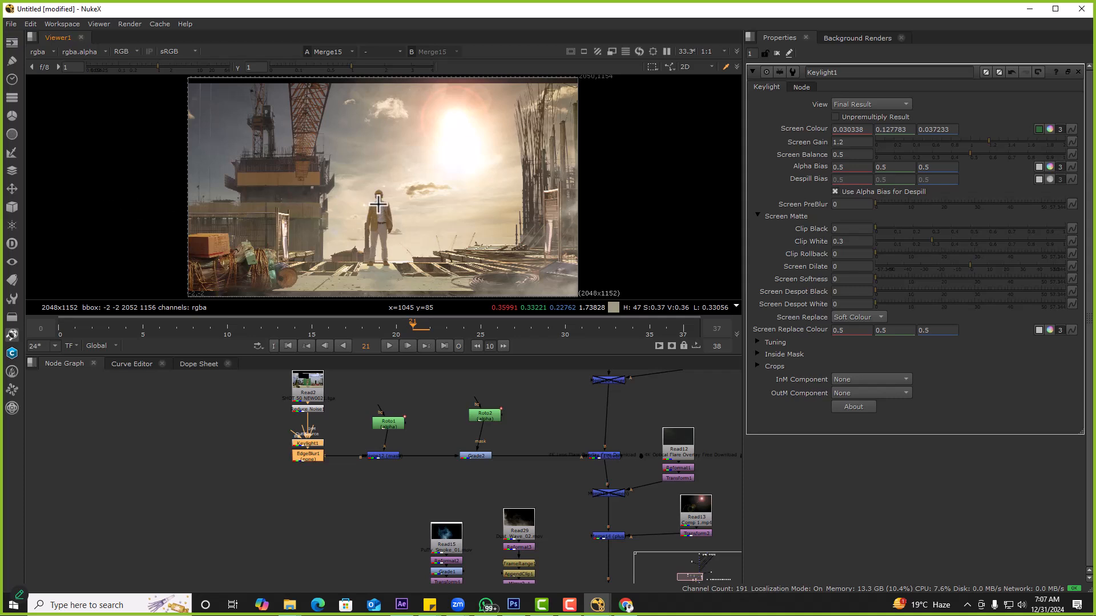
scroll(375, 204, "up", 10)
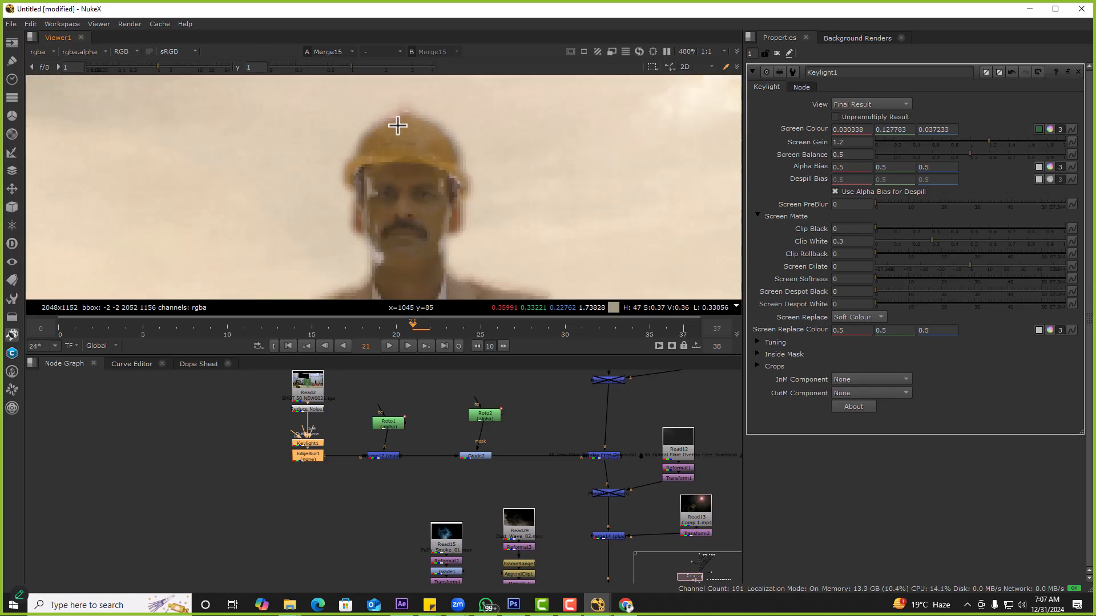
scroll(411, 169, "down", 6)
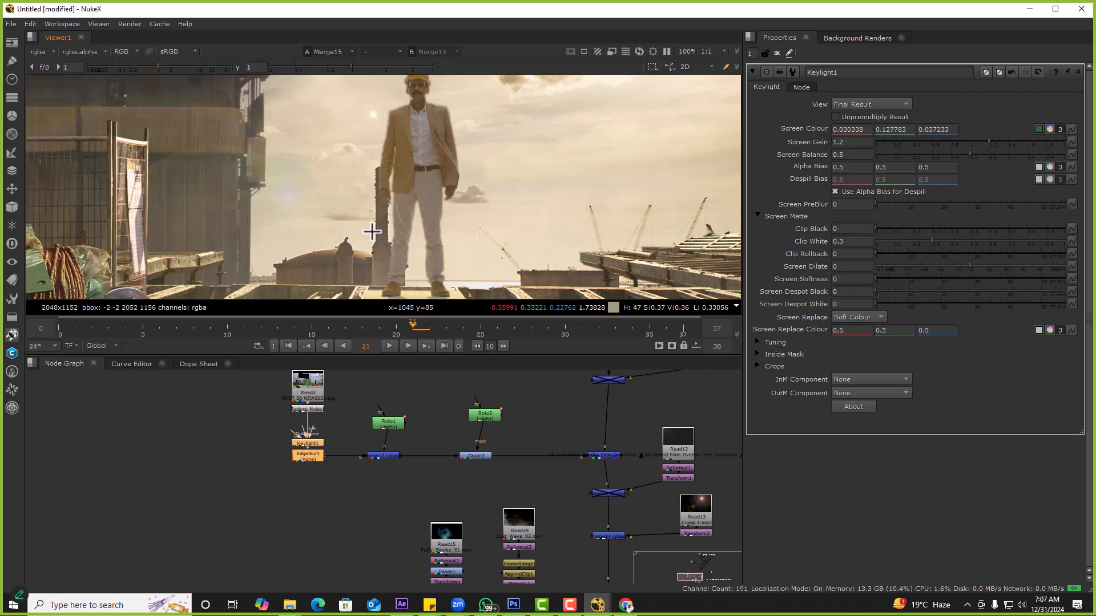
scroll(471, 285, "up", 5)
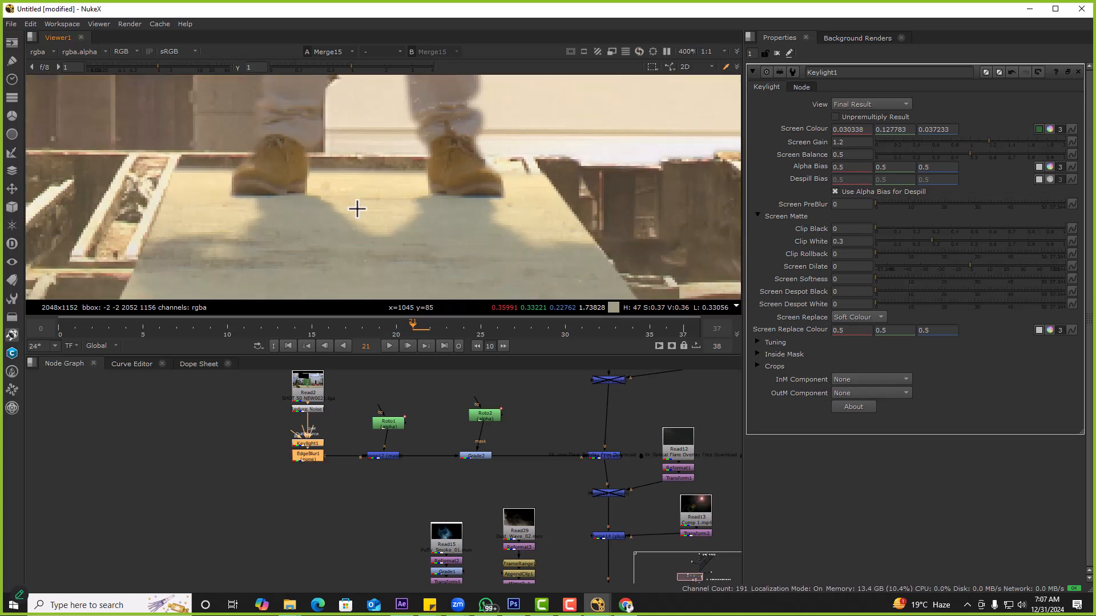
Move Roto1 and Roto2 up in the node graph, insert an EdgeBlur node after Roto1 and check the full composite
left_click_drag(484, 417, 475, 400)
left_click_drag(388, 423, 393, 406)
key("Tab")
type("edge")
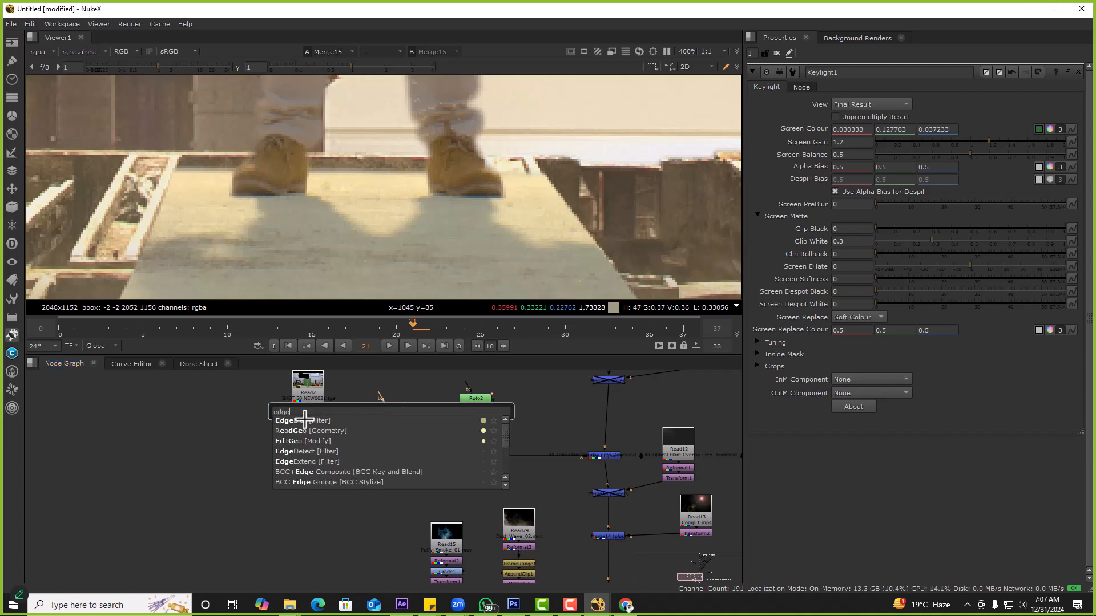
key("Return")
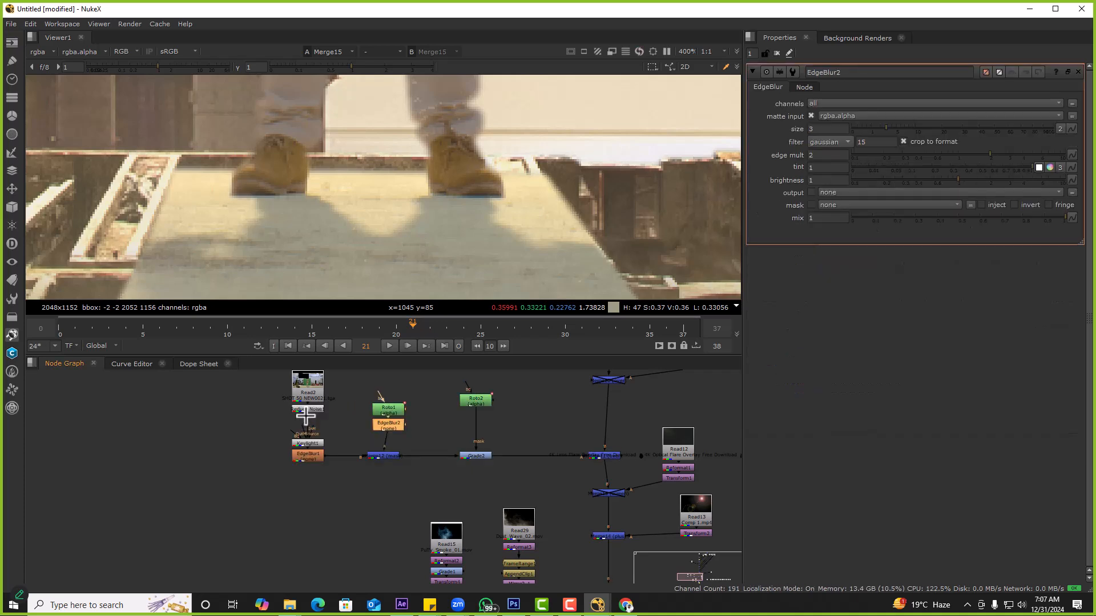
key("f")
left_click_drag(278, 156, 455, 229)
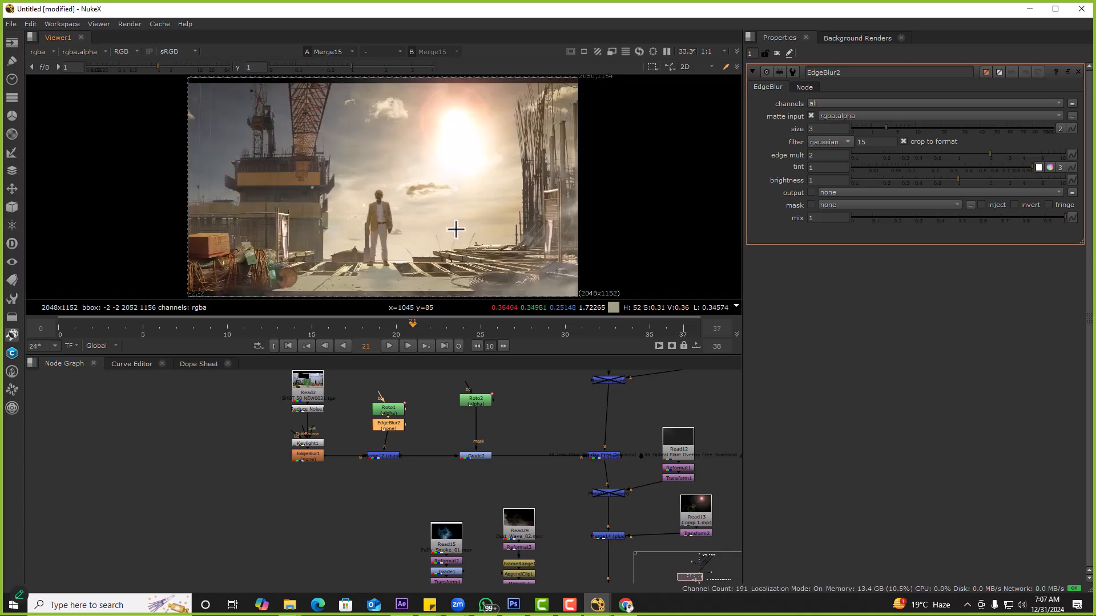
Rearrange the rightmost source nodes of the upper row, moving them down beside the merge nodes they feed
scroll(463, 485, "down", 8)
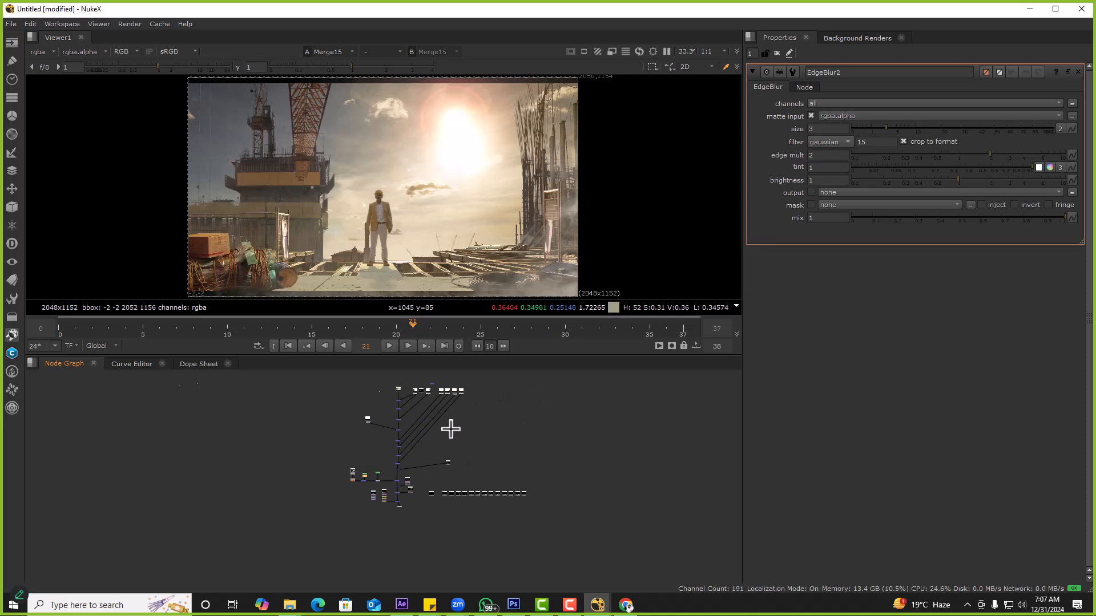
left_click_drag(463, 390, 452, 468)
scroll(467, 473, "up", 2)
middle_click_drag(445, 444, 435, 489)
left_click_drag(472, 424, 481, 485)
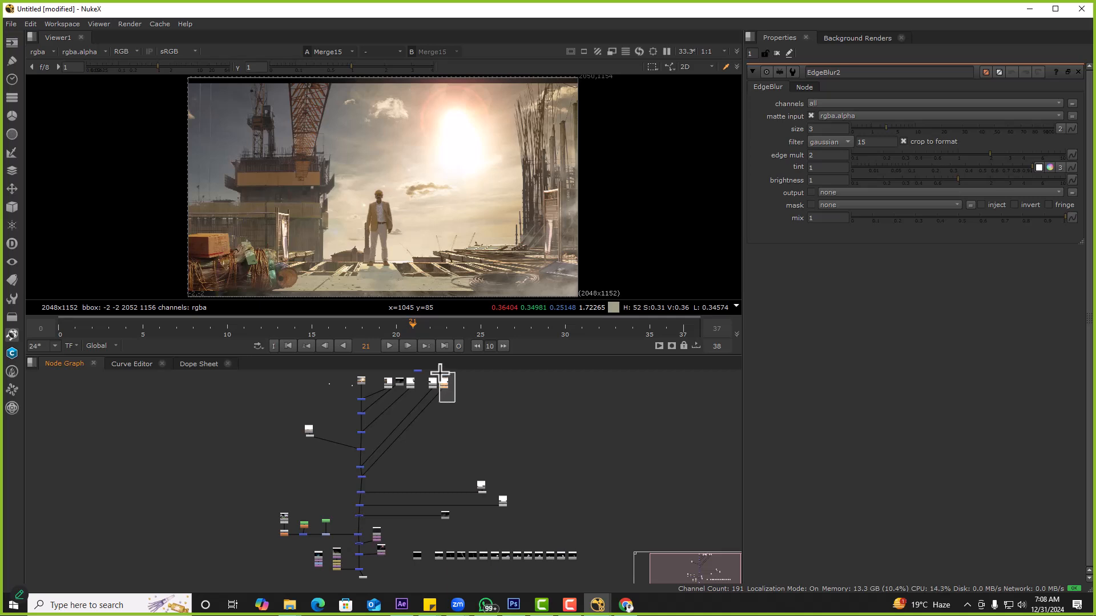
left_click_drag(447, 381, 444, 458)
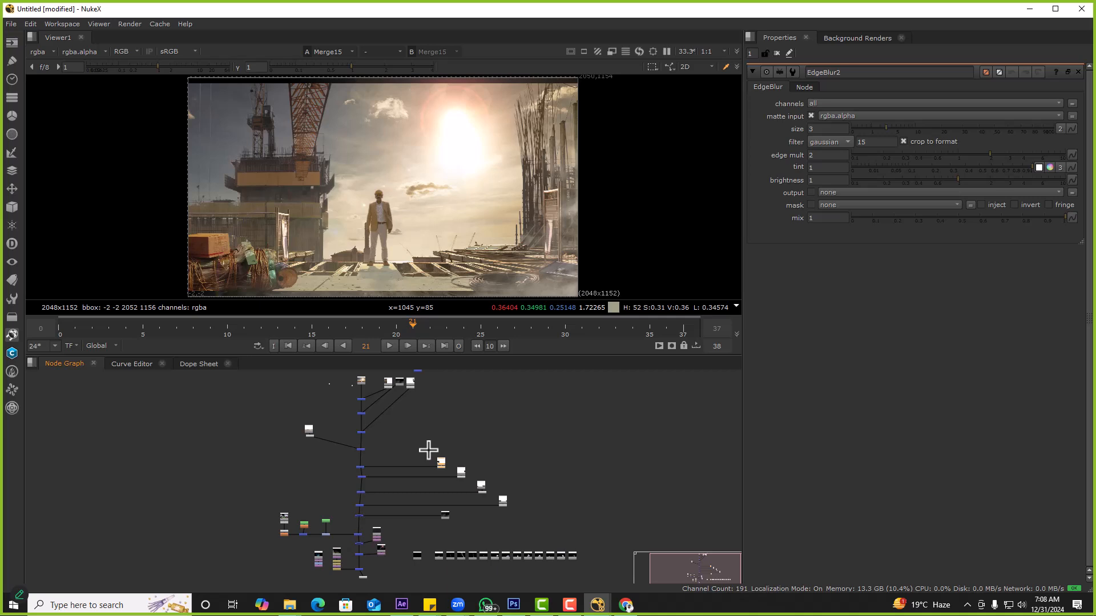
Switch to File Explorer, open the 005_Assect folder and search it for "ember"
key("alt+Tab")
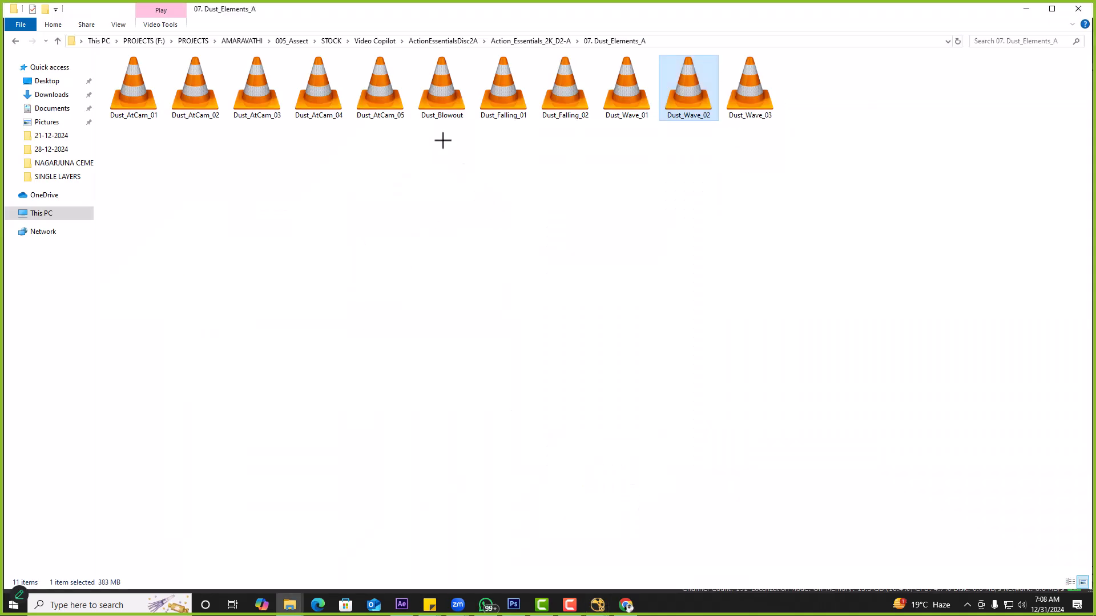
left_click(334, 41)
left_click(299, 42)
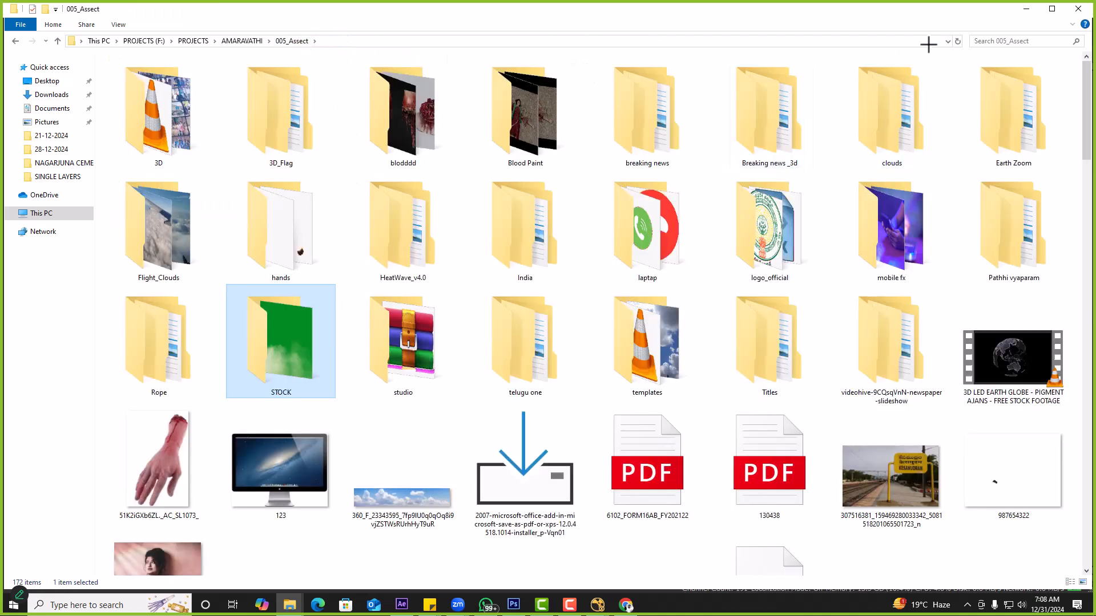
left_click(1002, 41)
type("ember")
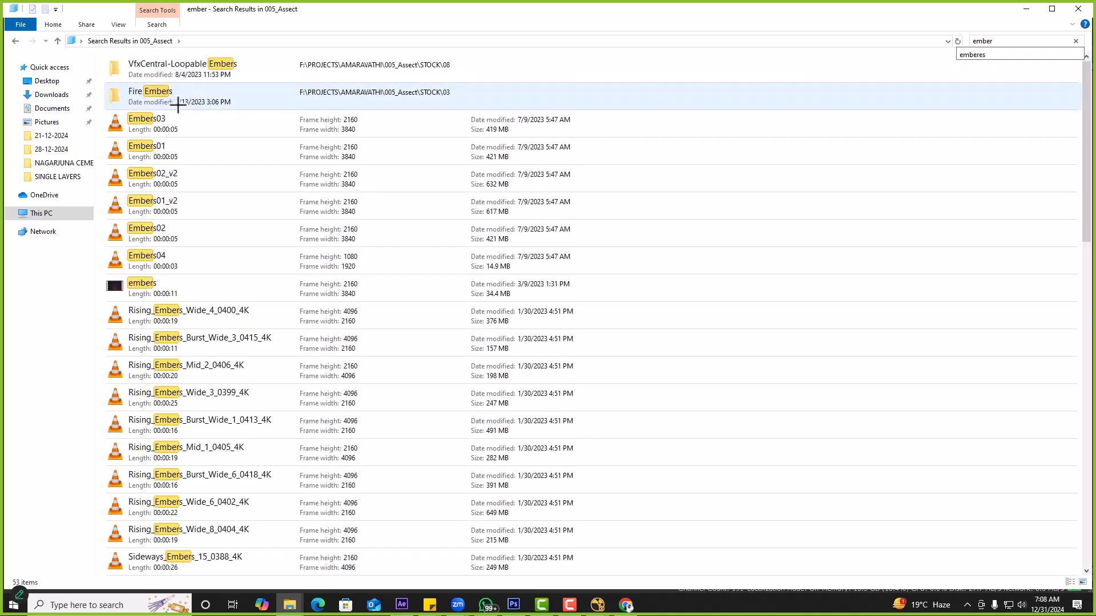
Open the file location of the Embers03 clip from the search results
left_click(164, 120)
right_click(166, 121)
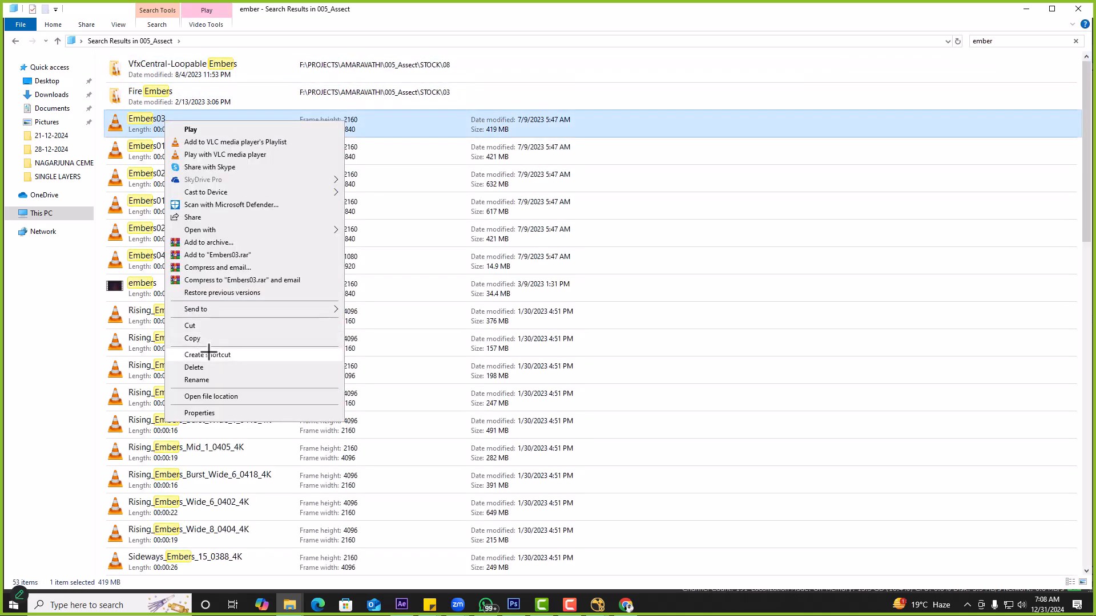
left_click(208, 395)
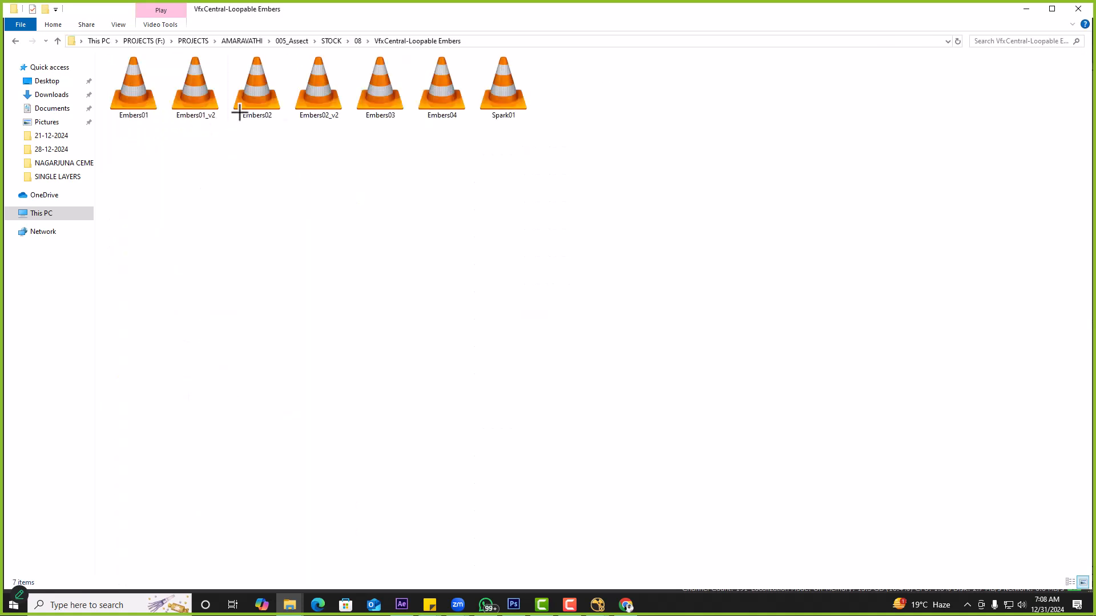
Preview the Embers01 clip in VLC media player and close the player
left_click(150, 99)
double_click(150, 100)
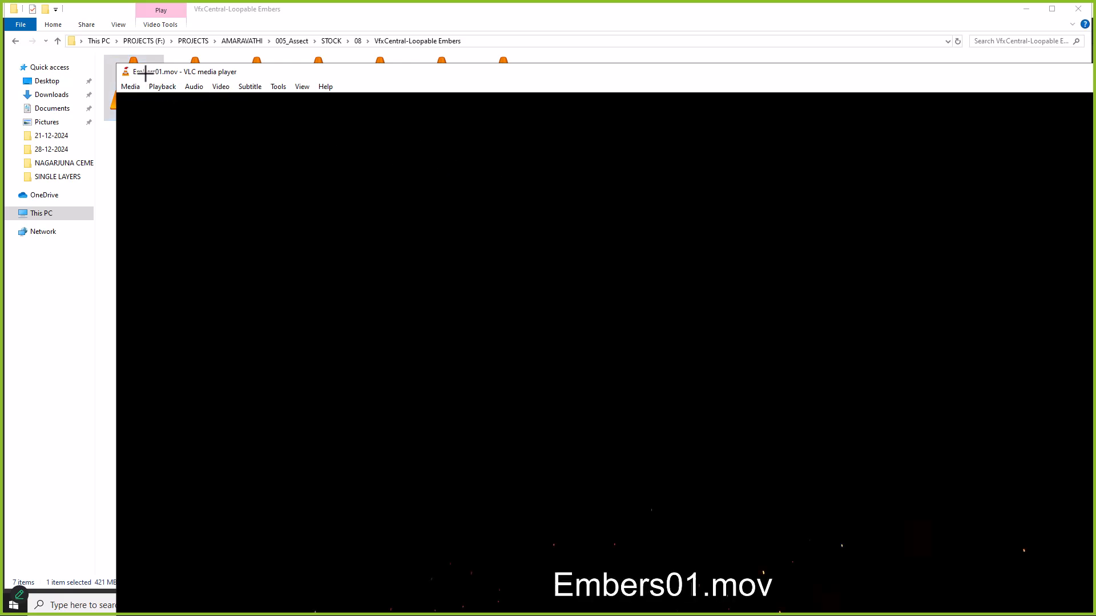
double_click(122, 74)
left_click(176, 156)
Bring the Embers01 clip into the NukeX node graph, undo the last change and return to the embers folder
left_click_drag(136, 103, 259, 485)
key("alt+Tab")
middle_click_drag(259, 486, 270, 434)
key("ctrl+z")
middle_click_drag(335, 488, 320, 435)
scroll(320, 435, "down", 1)
scroll(343, 465, "up", 8)
key("alt+Tab")
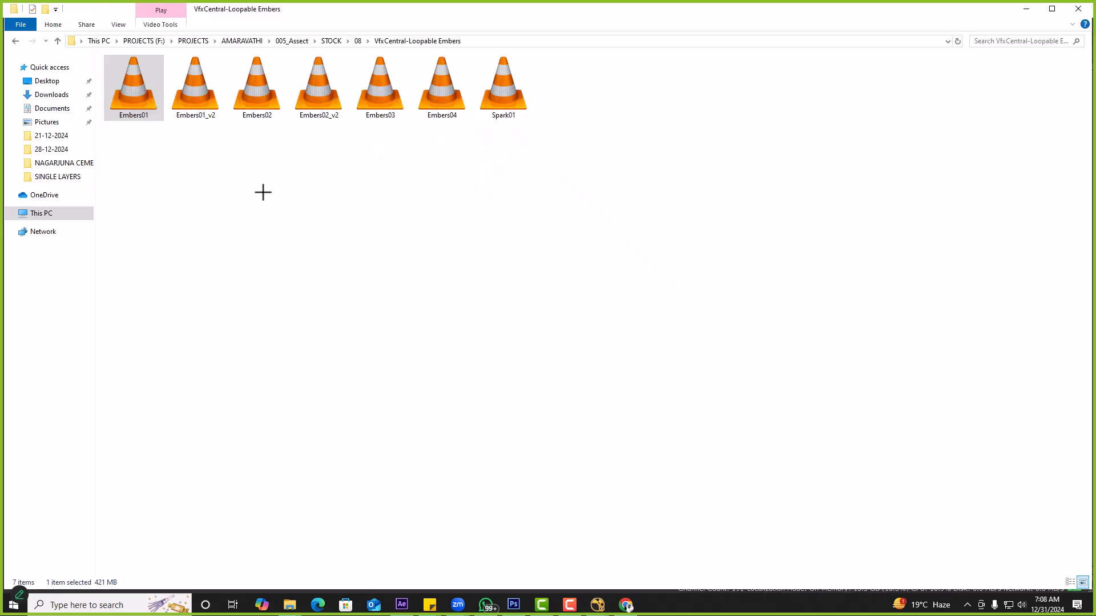
Bring the Embers01 clip into the NukeX node graph, view it and add a Reformat node to the root format
left_click_drag(147, 97, 431, 460)
key("alt+Tab")
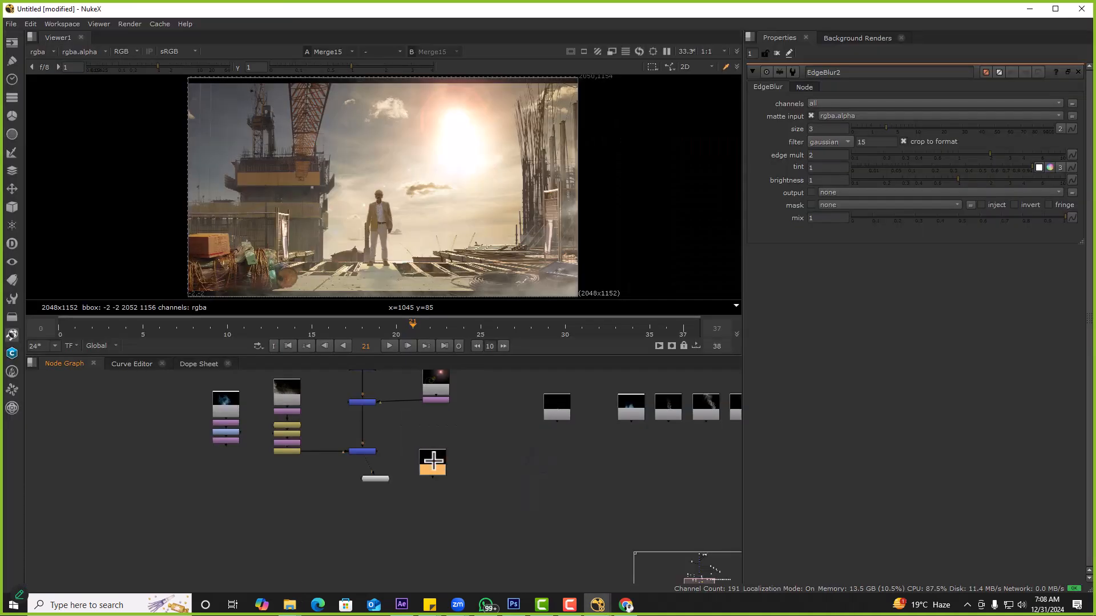
key("1")
key("Tab")
type("ref")
key("Return")
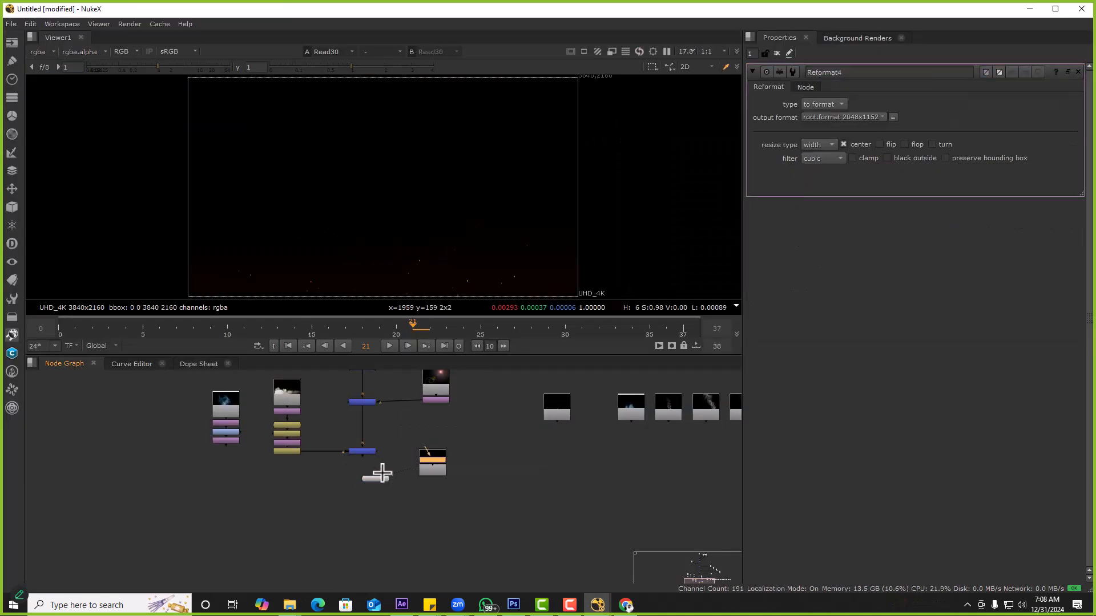
Merge the reformatted embers over the Merge15 output and view the new merge
scroll(381, 470, "up", 3)
left_click_drag(460, 453, 440, 492)
left_click(371, 484)
left_click_drag(371, 484, 455, 500)
key("m")
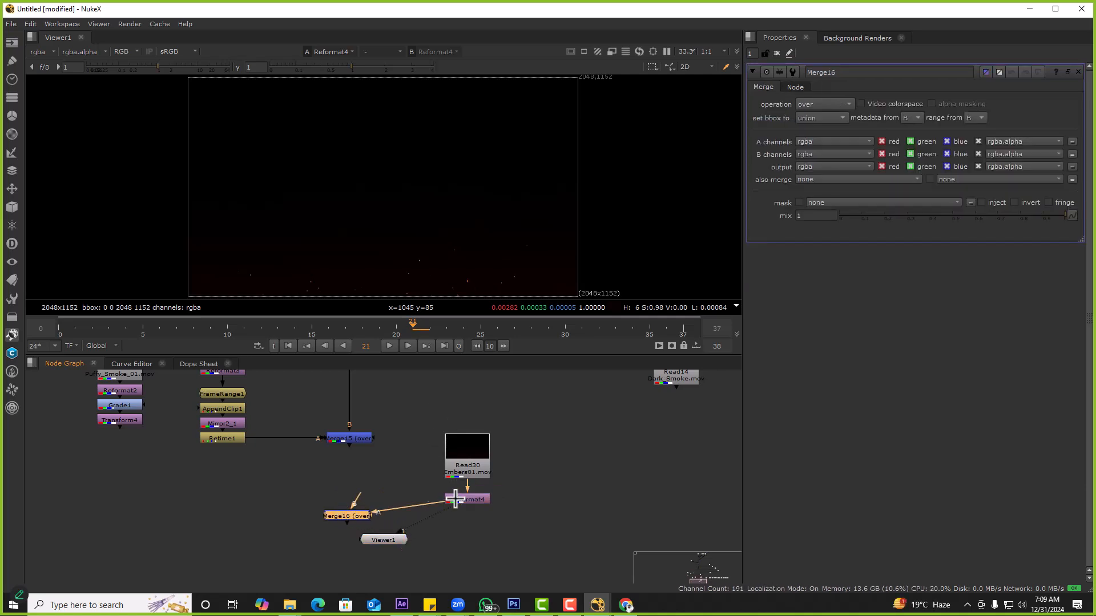
left_click_drag(358, 501, 349, 440)
left_click_drag(298, 480, 359, 518)
key("1")
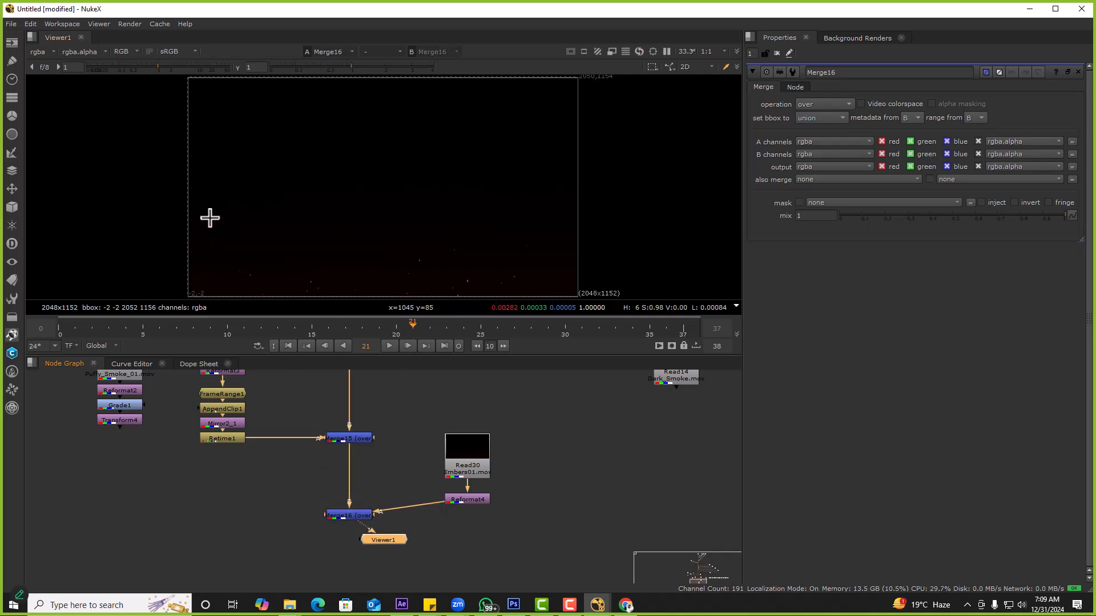
Compare the Merge15 and Reformat4 outputs in the viewer, and set the embers merge operation to screen
left_click(349, 438)
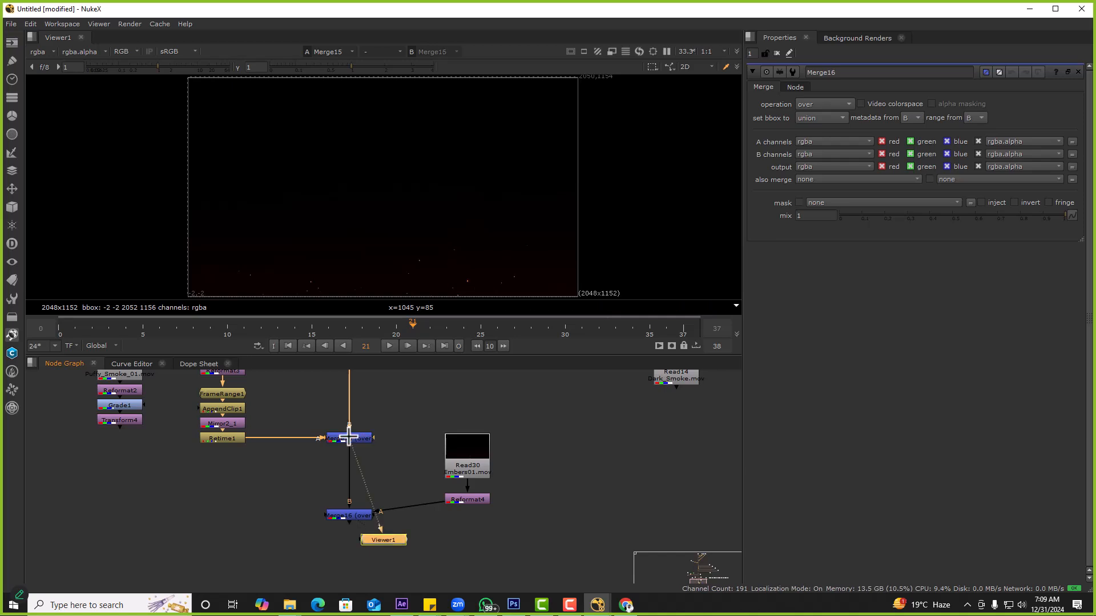
key("1")
scroll(342, 510, "up", 3)
left_click(539, 493)
key("1")
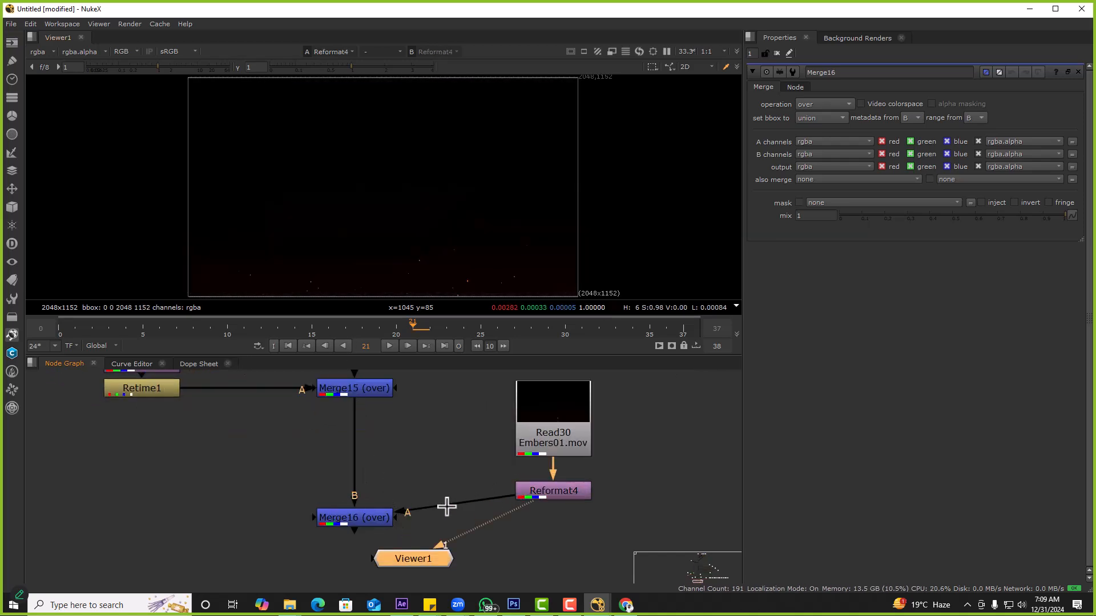
left_click(359, 517)
key("1")
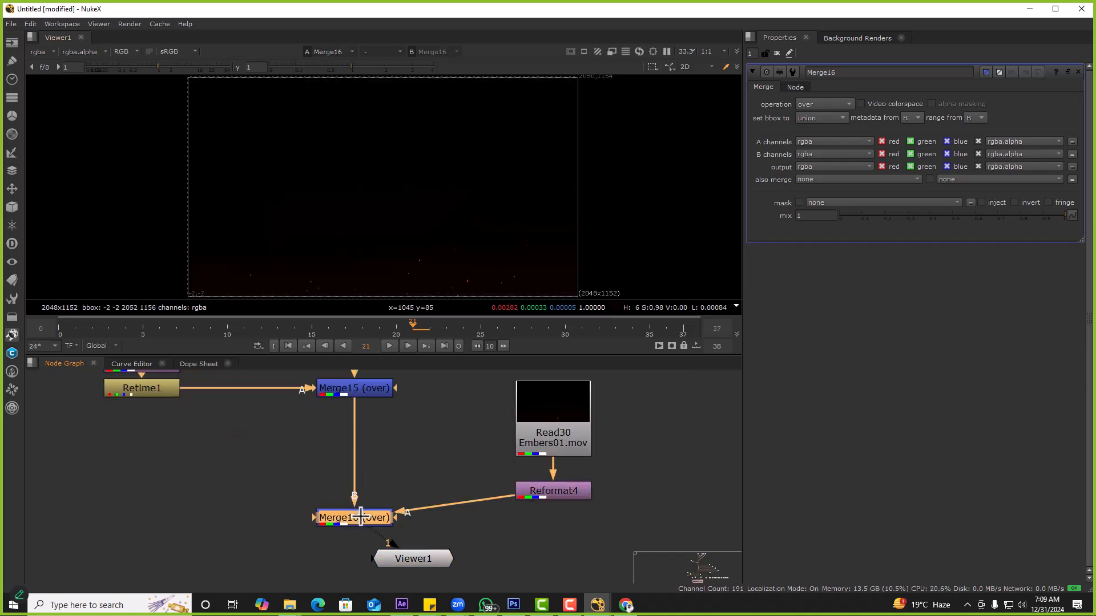
left_click(811, 104)
left_click(816, 306)
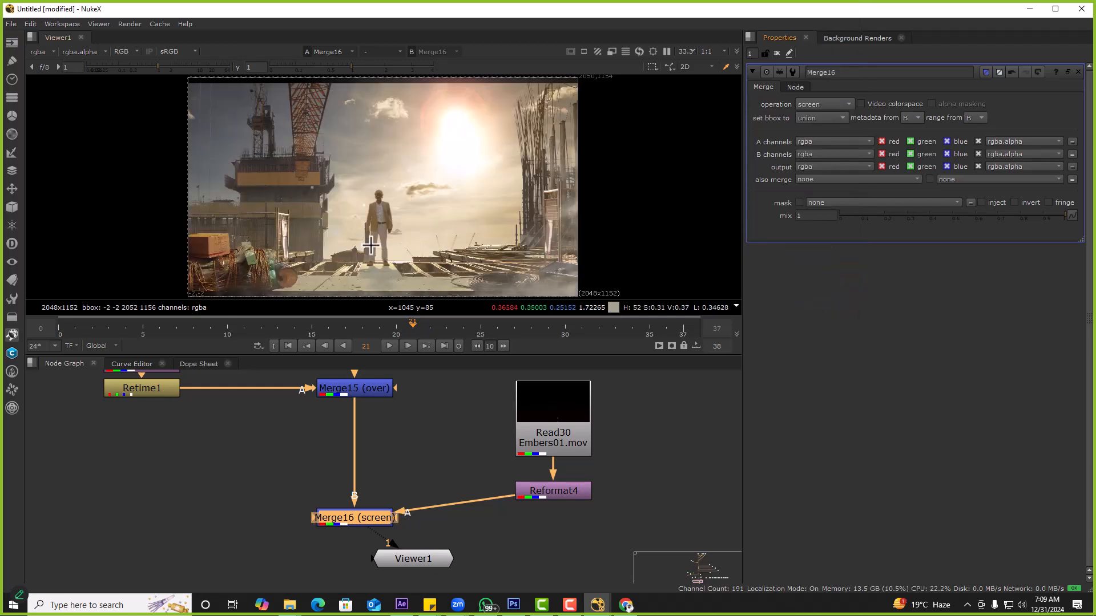
Toggle the embers merge off and on to compare the embers against the ground and beams in close-up
left_click(556, 484)
left_click(360, 519)
key("d")
key("d")
scroll(362, 276, "up", 6)
key("d")
key("d")
key("d")
key("d")
scroll(560, 227, "up", 4)
key("d")
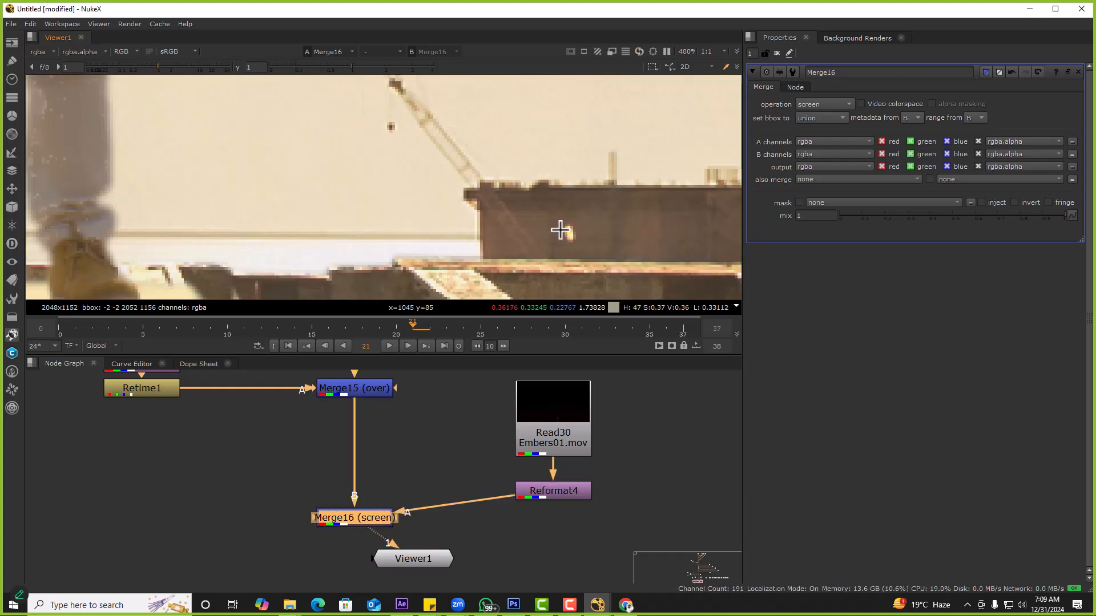
key("d")
key("f")
Play back the composite in an enlarged viewer and examine the embers around the floor and the crane building
left_click(389, 346)
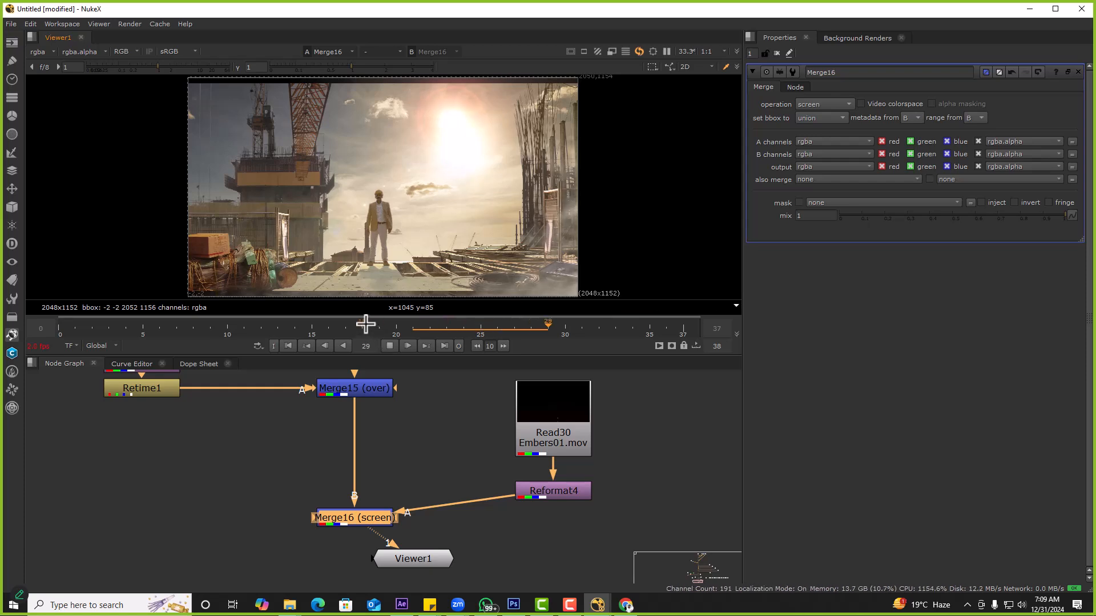
left_click(448, 326)
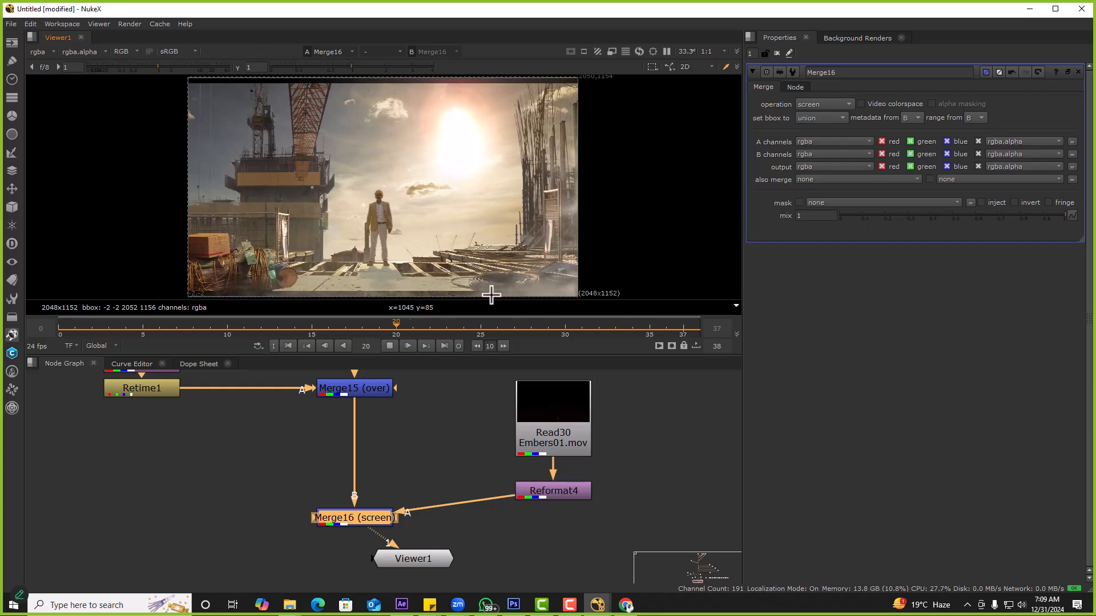
scroll(439, 291, "up", 3)
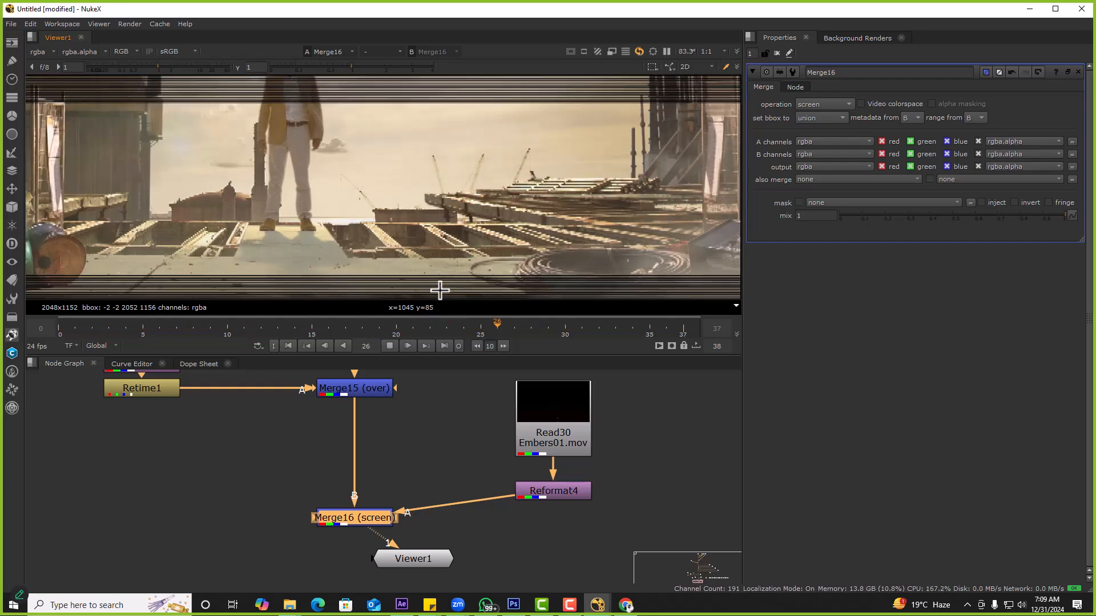
scroll(439, 291, "up", 3)
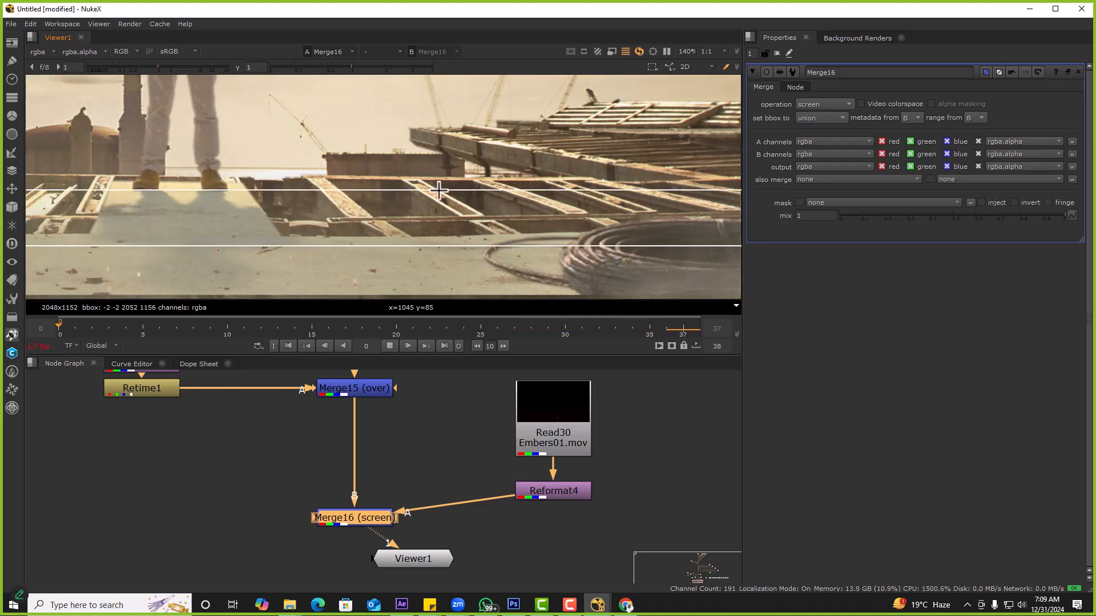
key("space")
key("f")
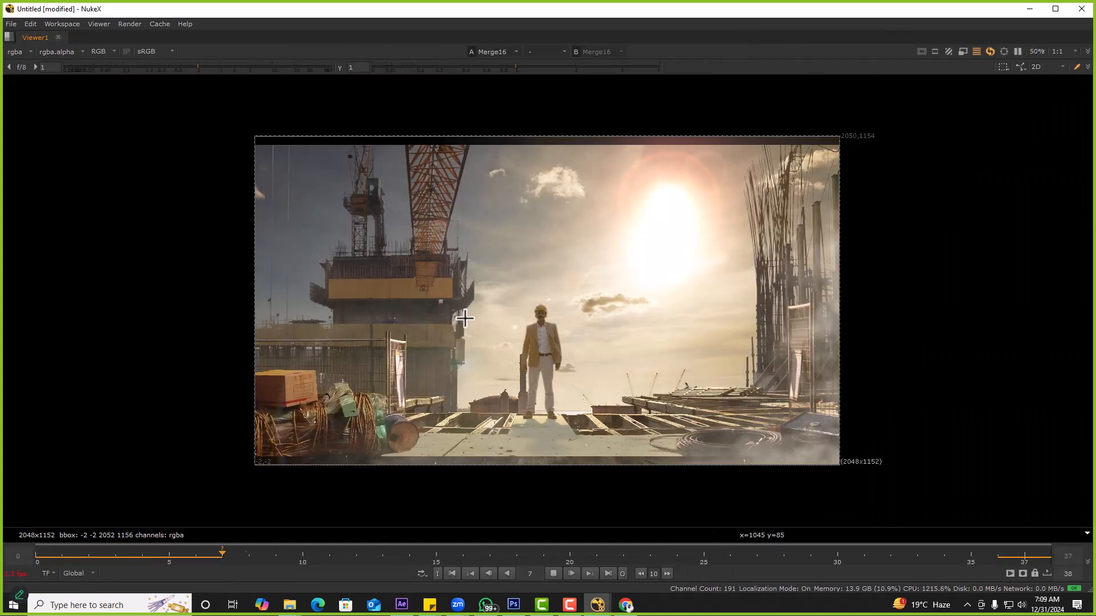
left_click_drag(348, 250, 451, 295)
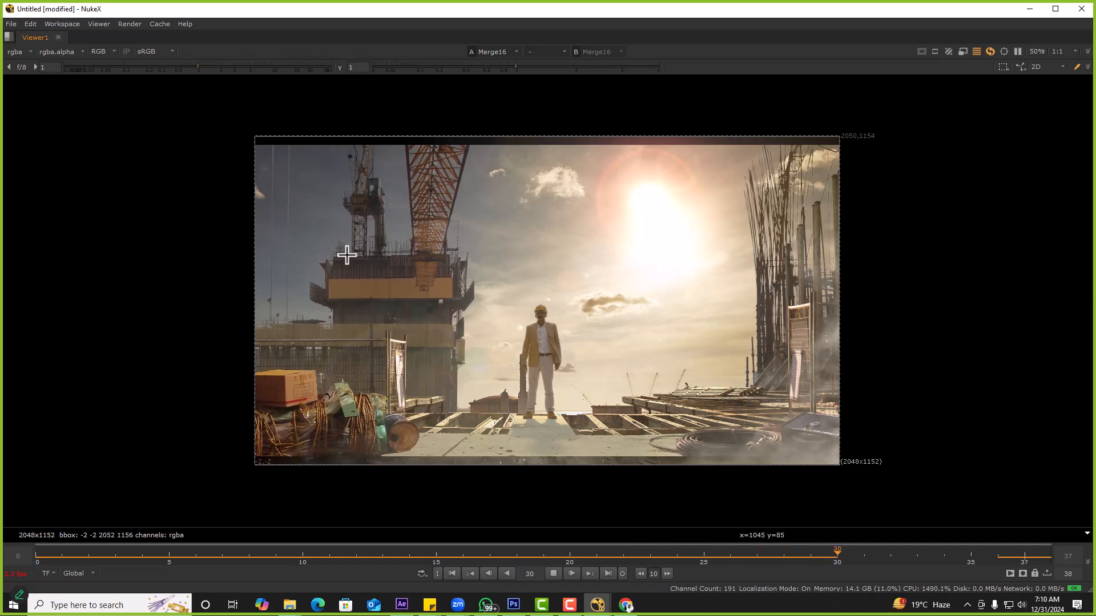
left_click_drag(342, 252, 390, 265)
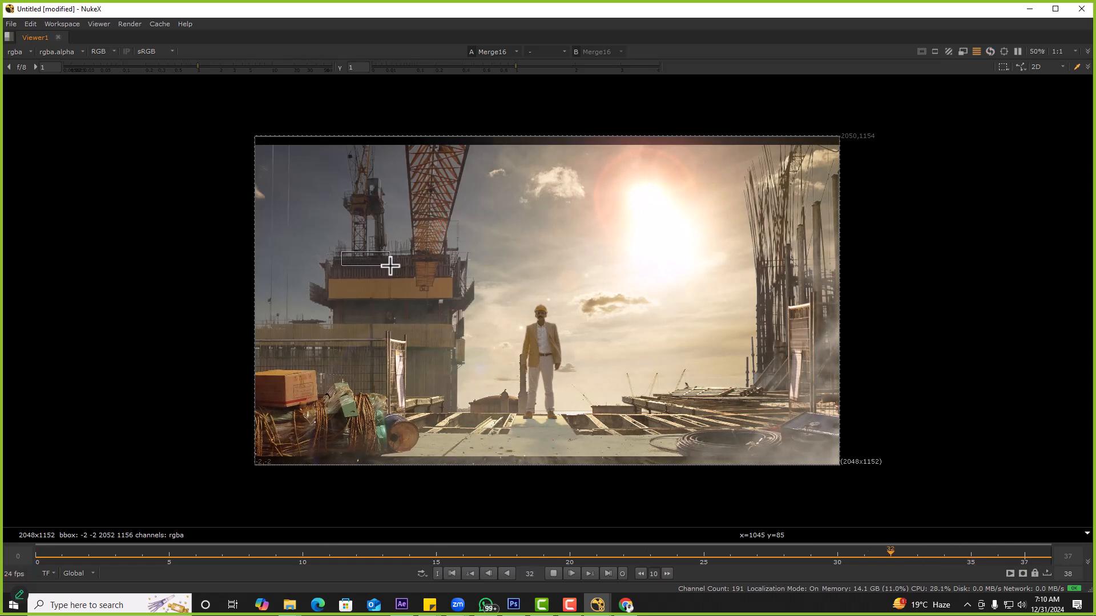
left_click_drag(389, 266, 398, 271)
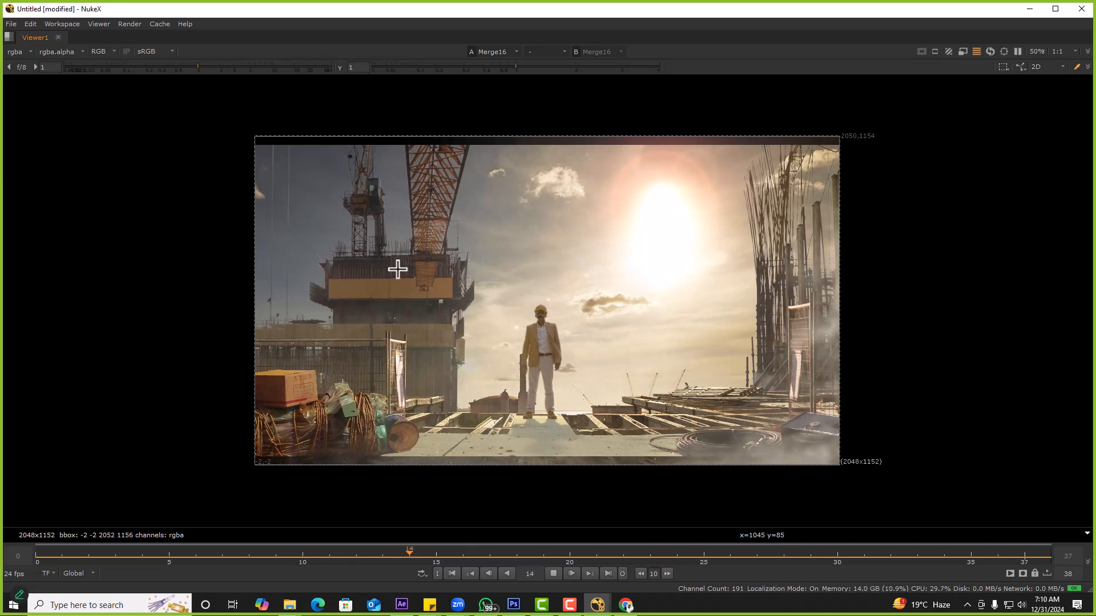
scroll(697, 457, "up", 5)
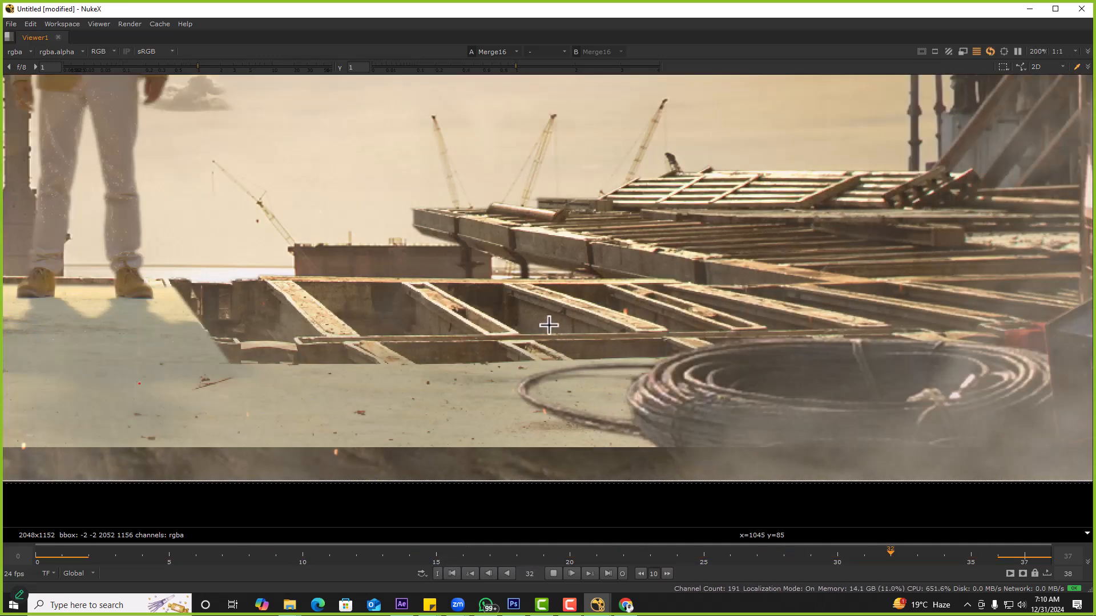
scroll(549, 323, "down", 5)
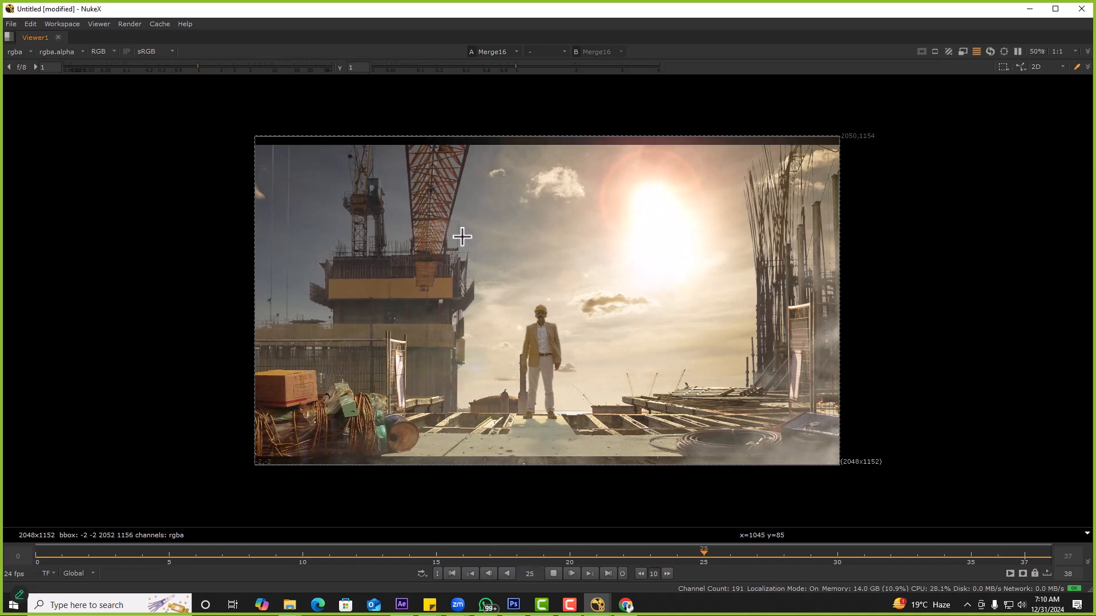
Switch to Chrome, close the VPN download tab and open YouTube in the remaining tab
key("alt+Tab")
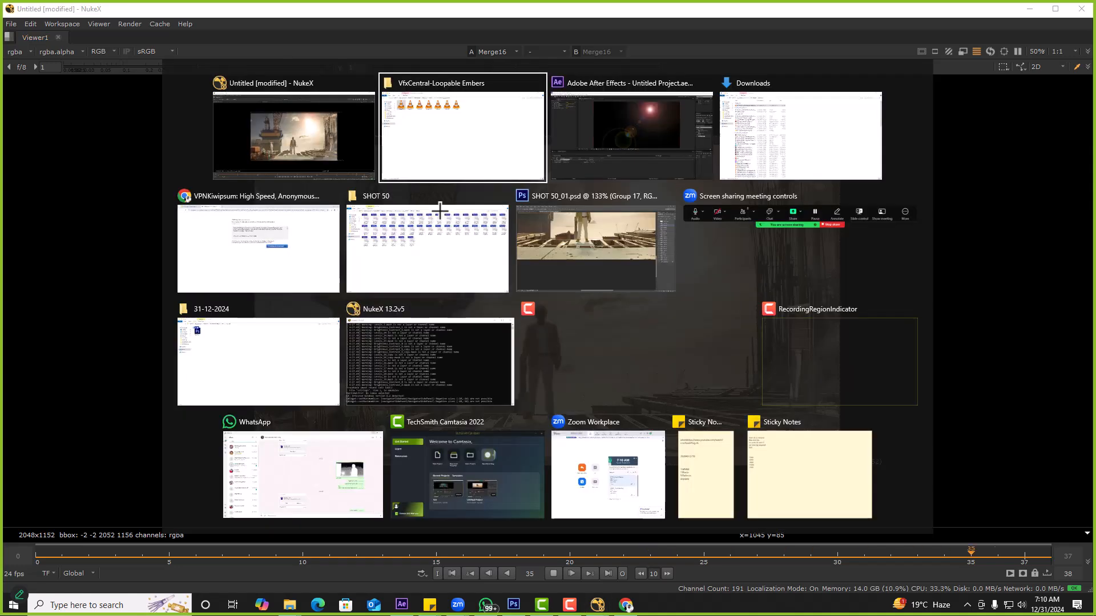
left_click(228, 213)
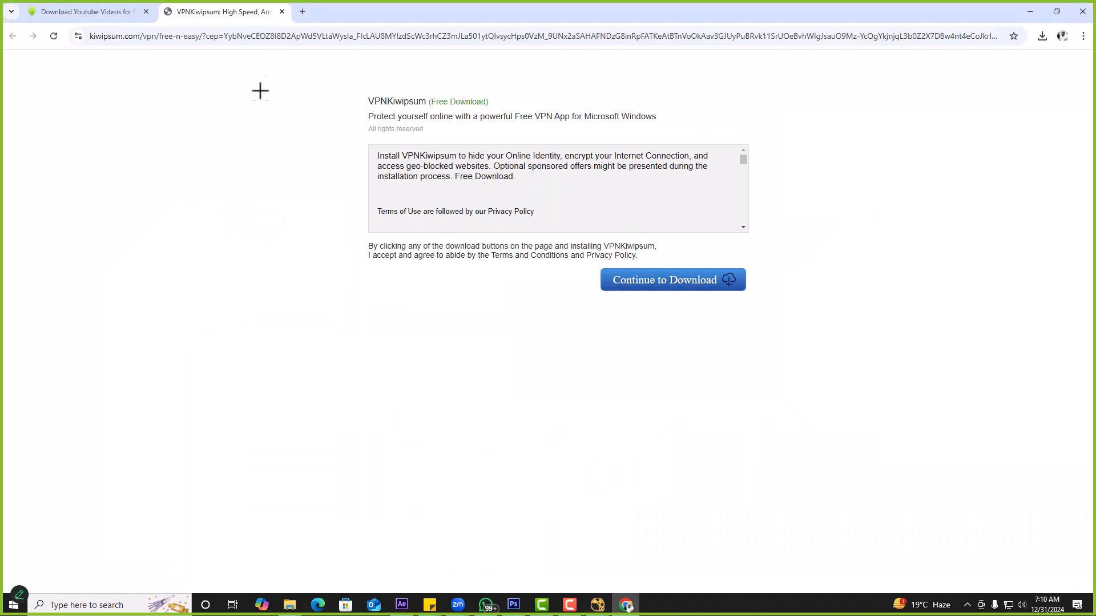
key("ctrl+w")
left_click(172, 35)
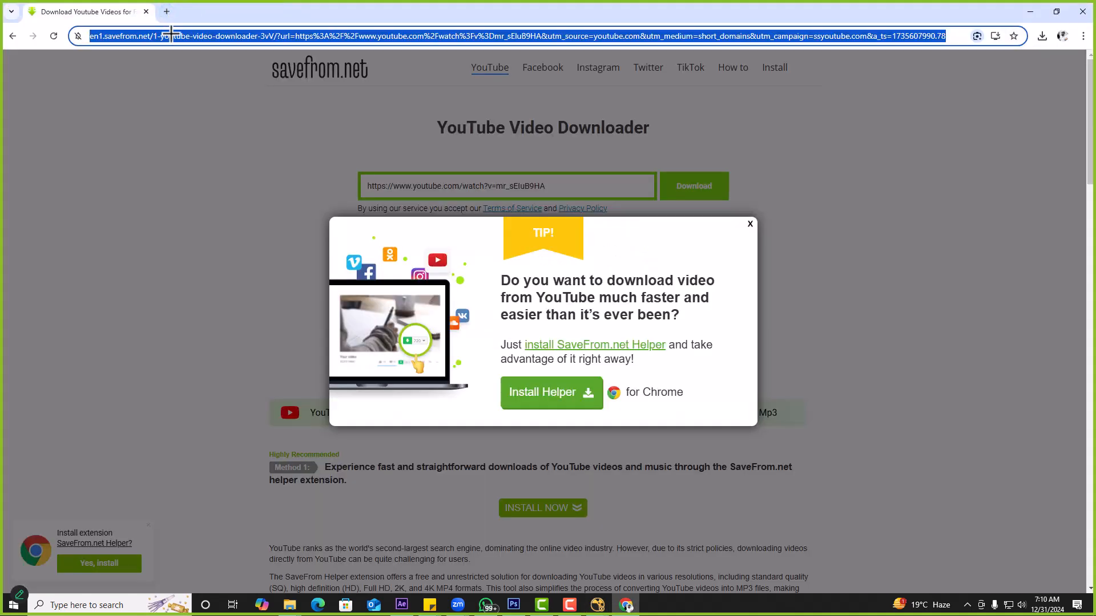
type("youtu")
key("Return")
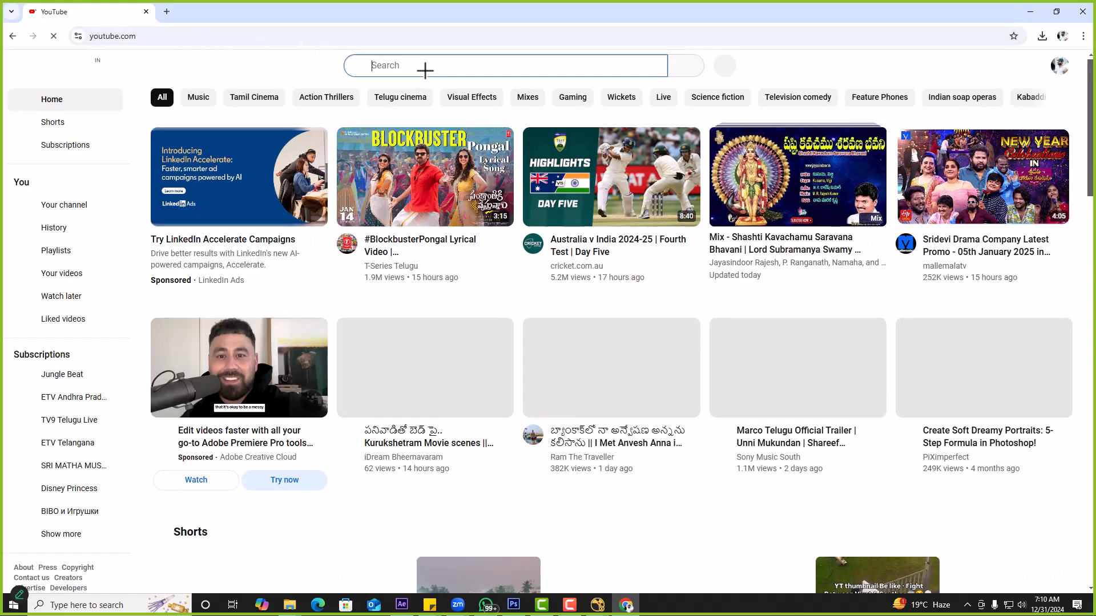
Search YouTube for "construction cranes working" and browse the results, previewing the tower crane explainer video
left_click(424, 68)
type("constrac")
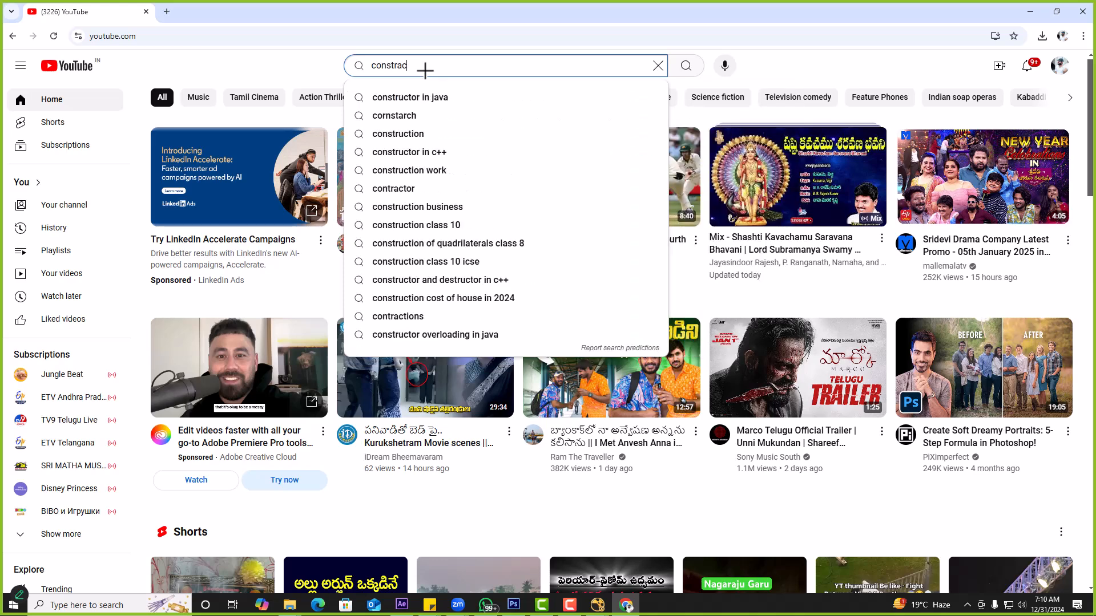
key("BackSpace")
key("BackSpace")
type("uction")
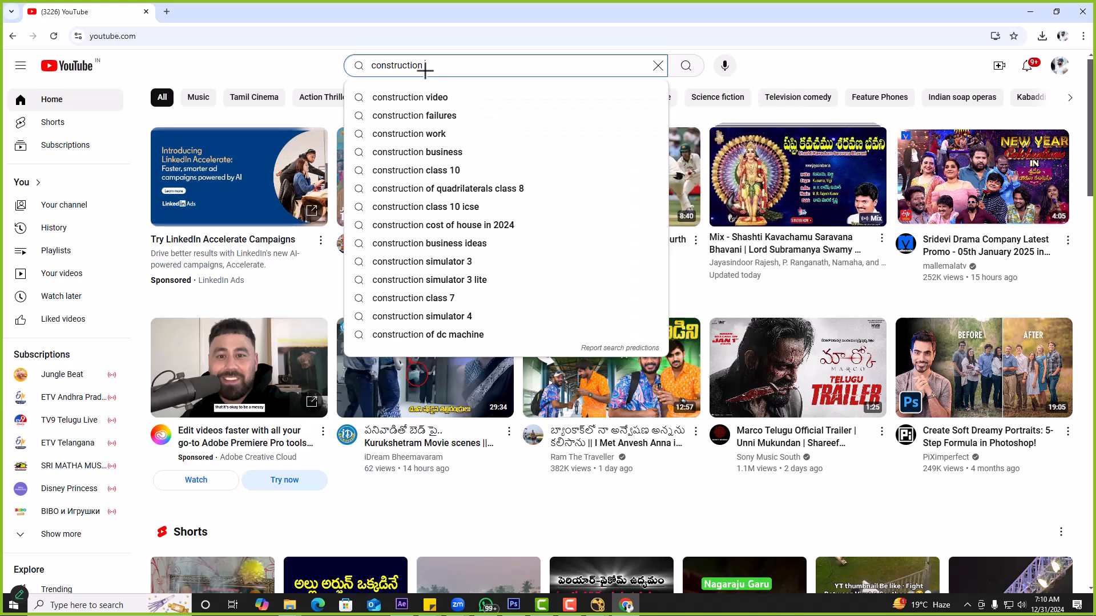
type(" cranes")
key("Down")
key("Down")
key("Return")
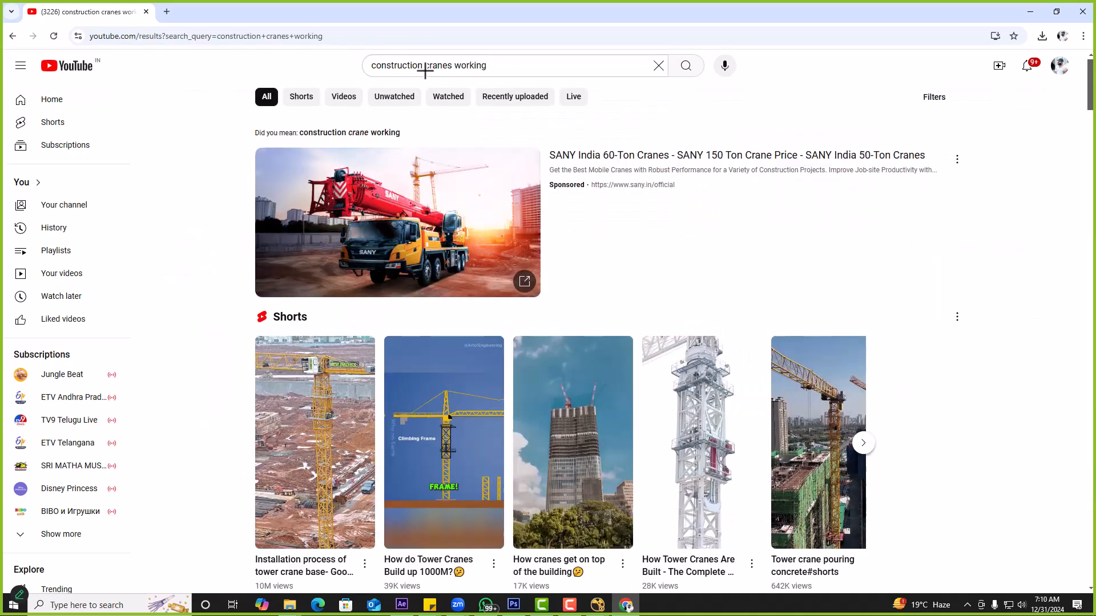
scroll(479, 329, "down", 4)
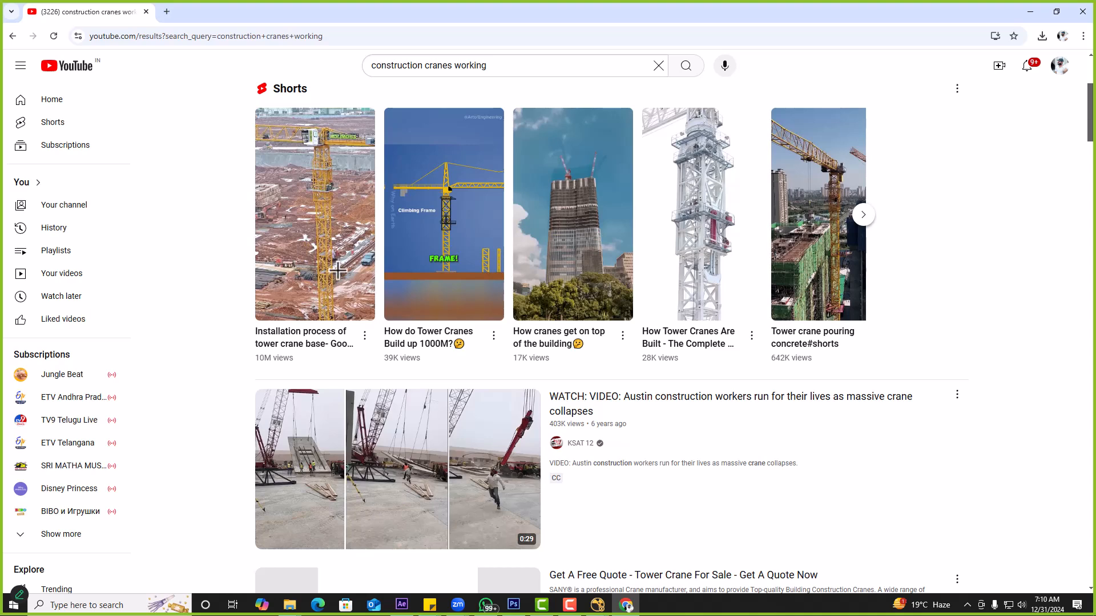
scroll(365, 274, "down", 7)
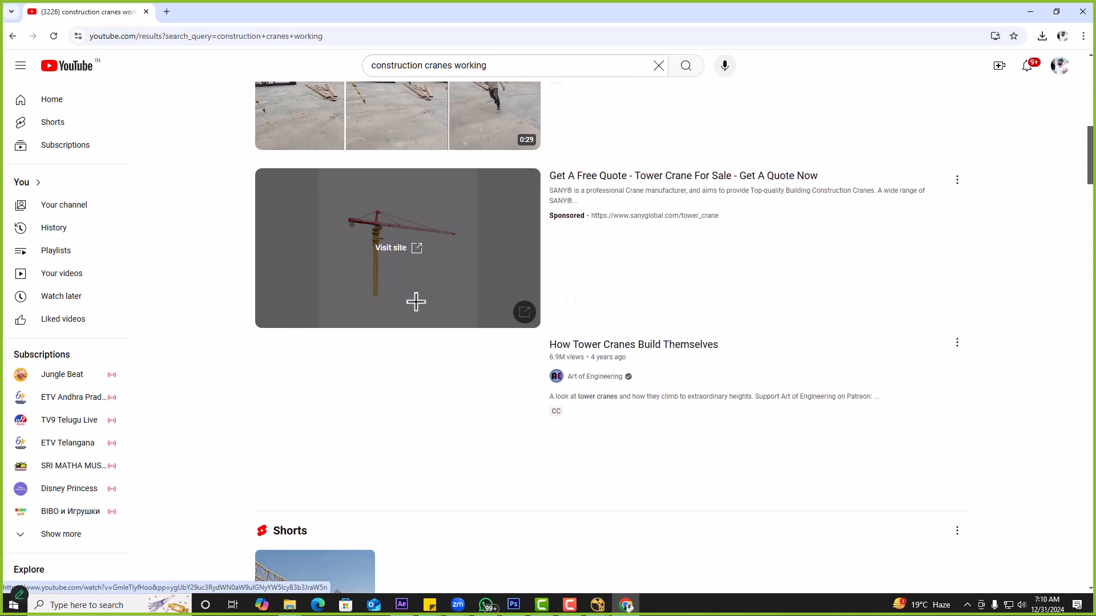
scroll(411, 296, "down", 2)
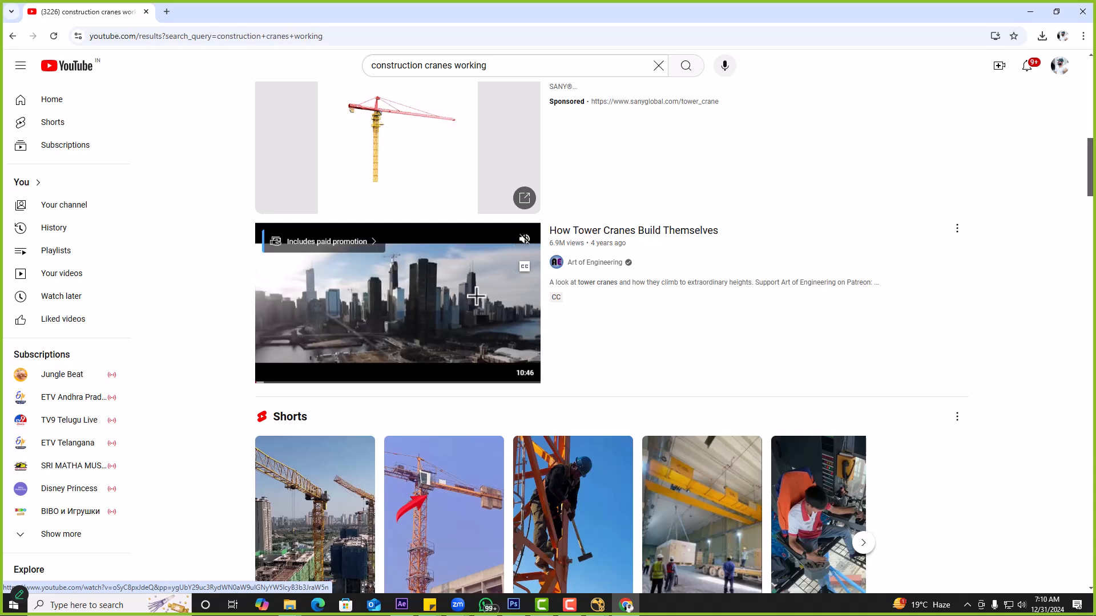
scroll(485, 314, "down", 6)
scroll(414, 211, "down", 7)
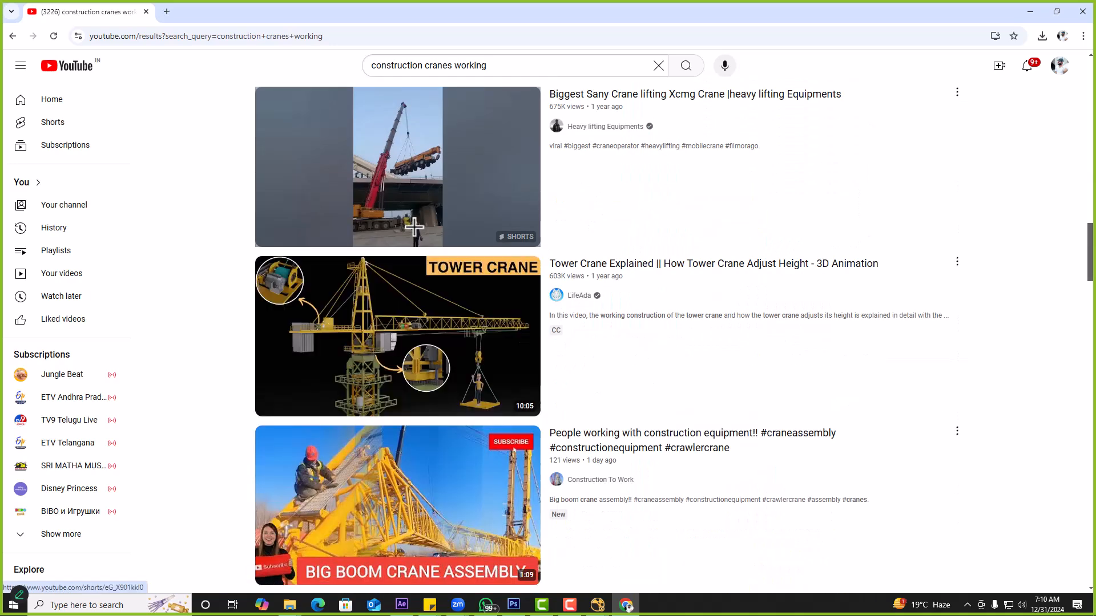
mouse_move(430, 309)
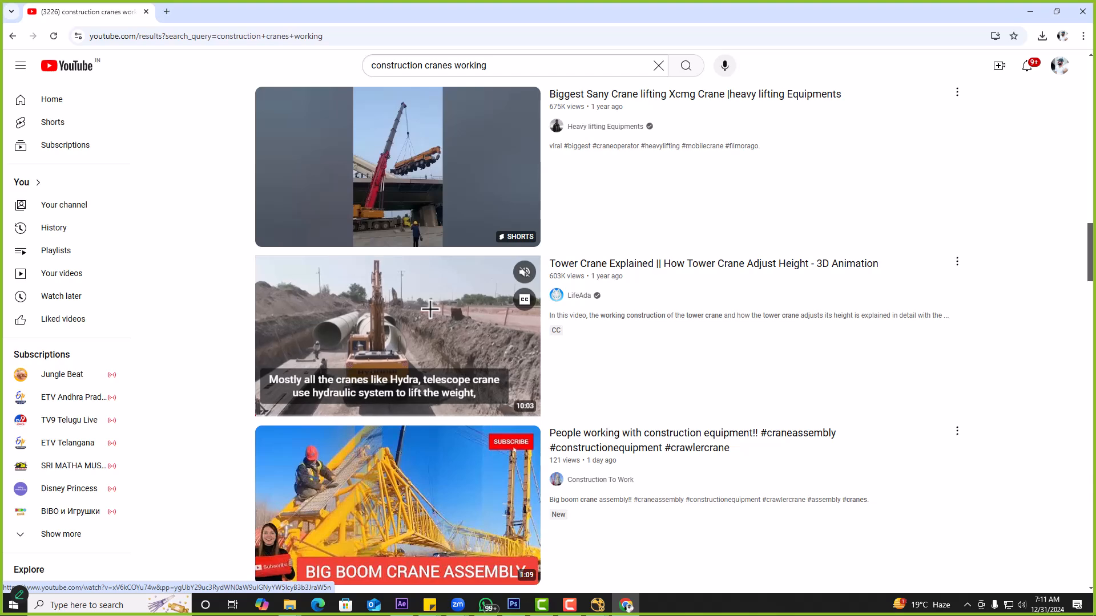
Search YouTube for "construction crane green screen" and browse the resulting clips
left_click(501, 68)
type("gr")
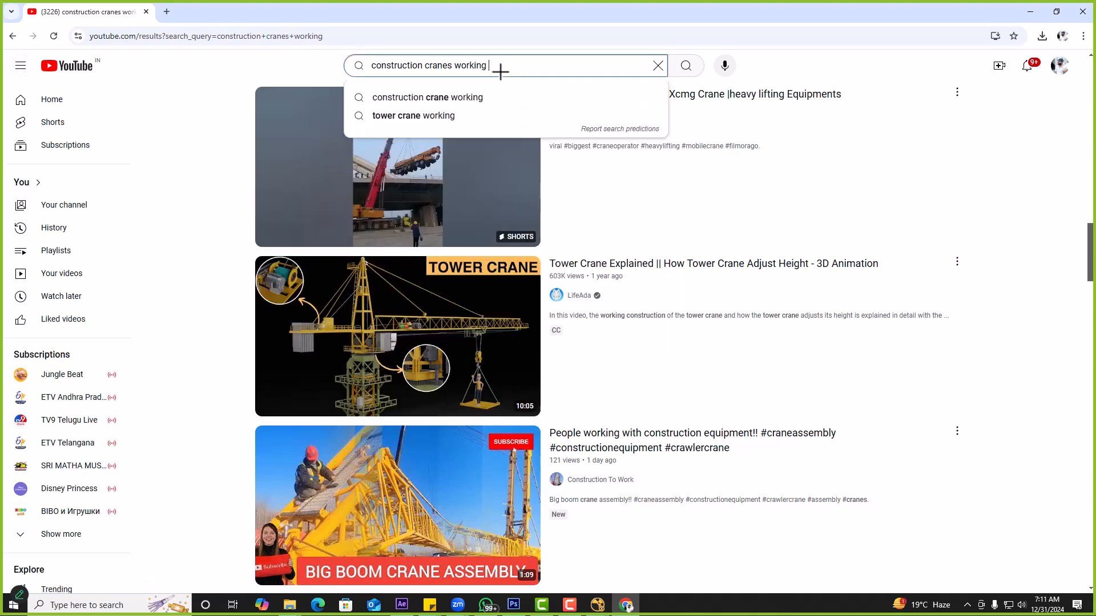
type("eens sc")
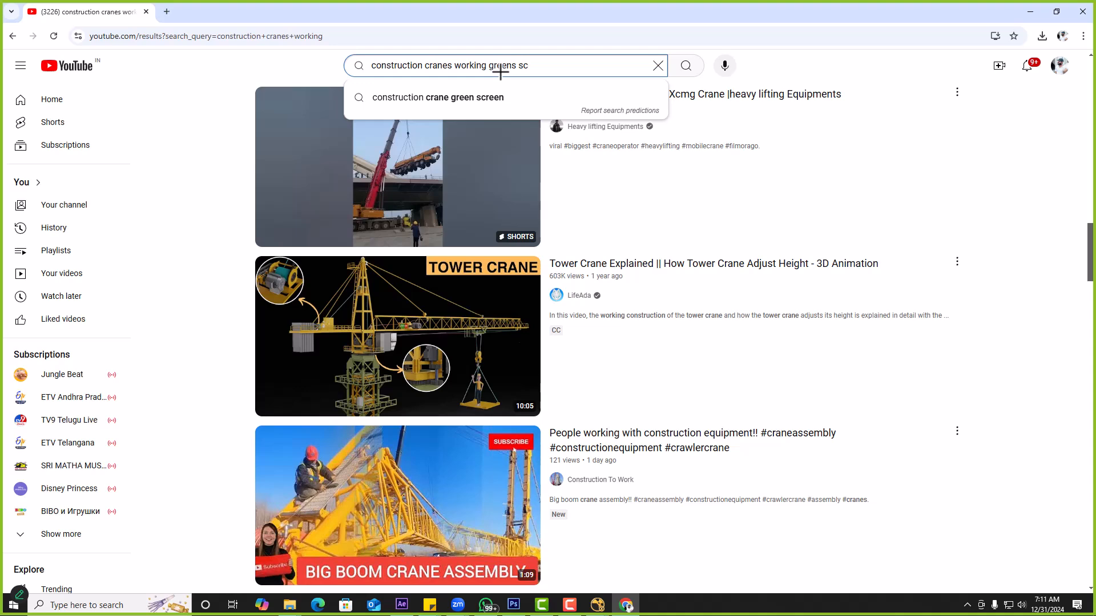
key("Down")
key("Return")
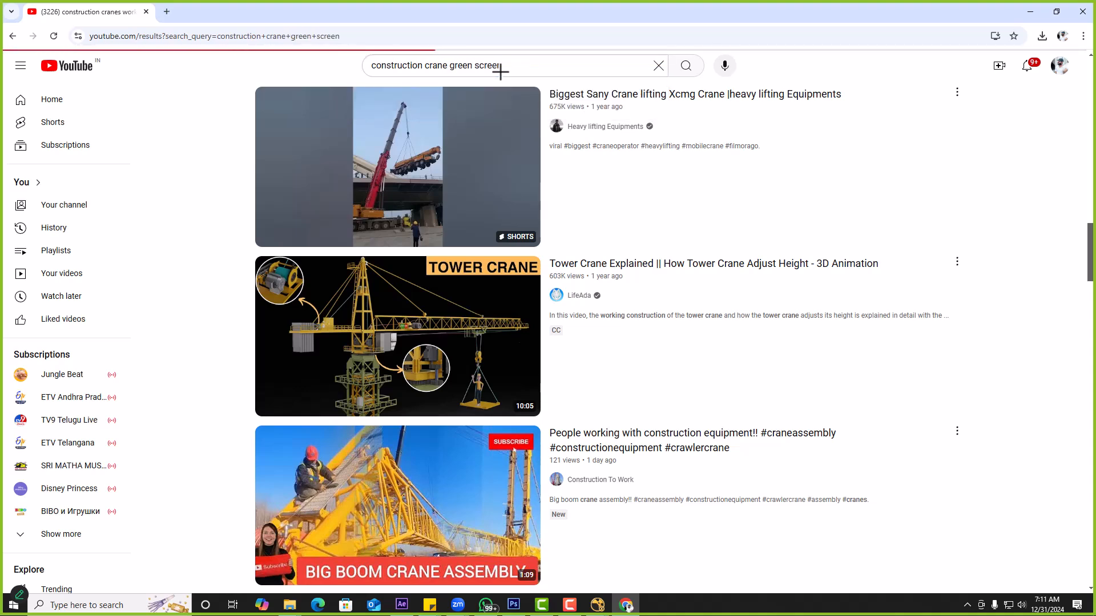
scroll(437, 181, "down", 4)
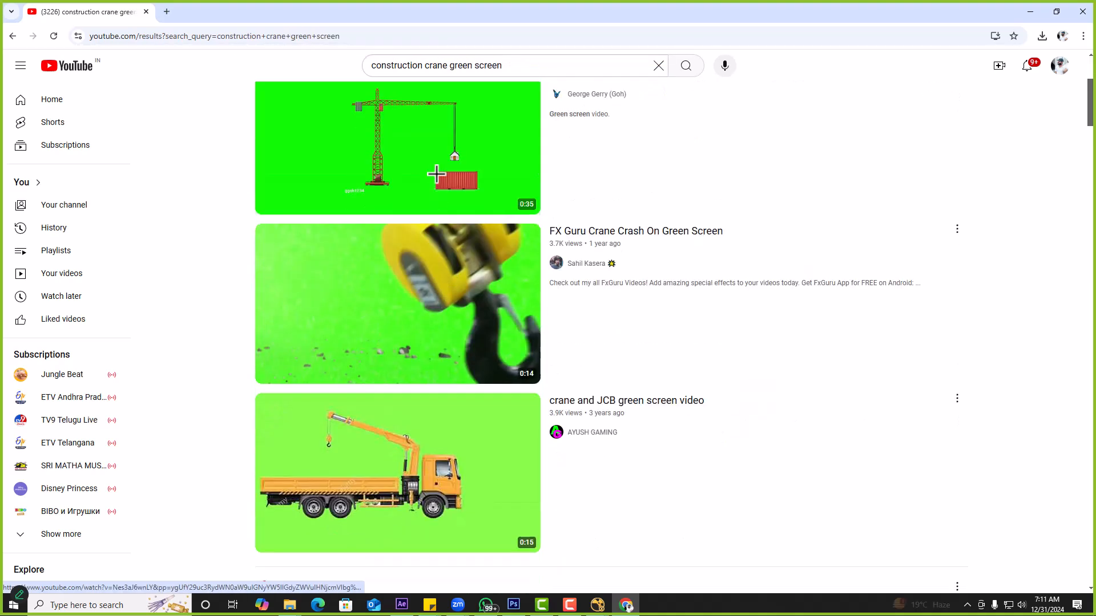
Preview the video "Royalty FREE Moving Giant Crane at Wharf in green screen" in a separate tab, skipping ahead, and close it
mouse_move(434, 167)
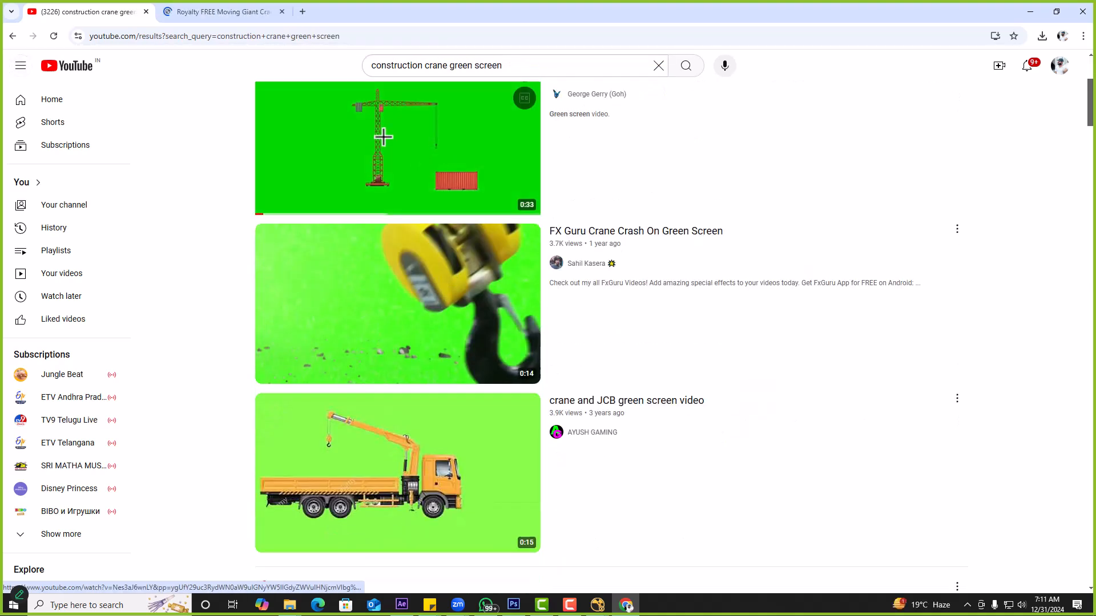
left_click(243, 12)
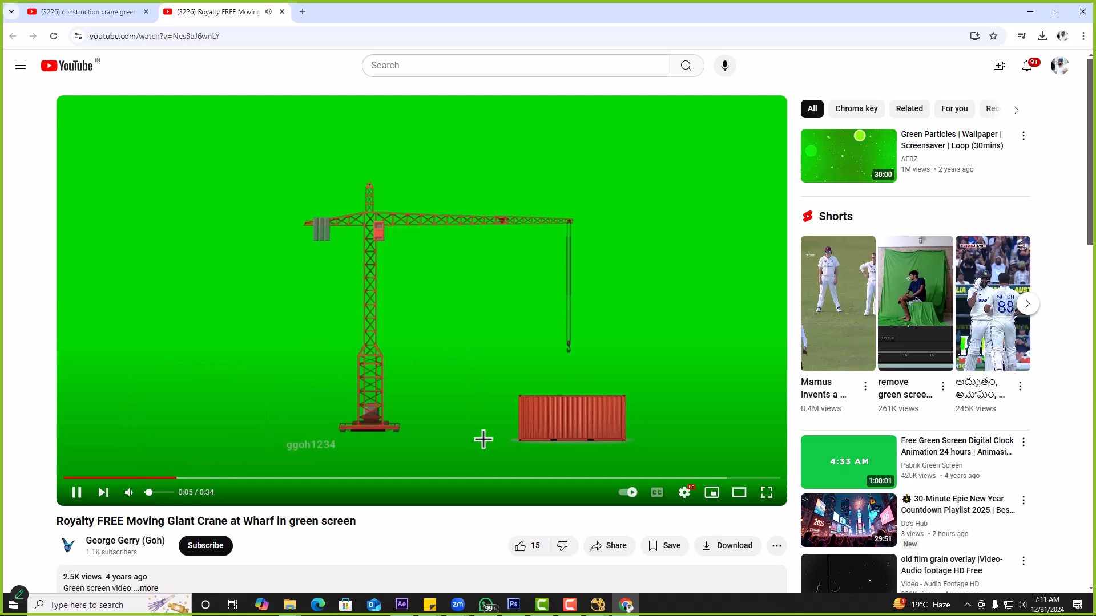
left_click(574, 477)
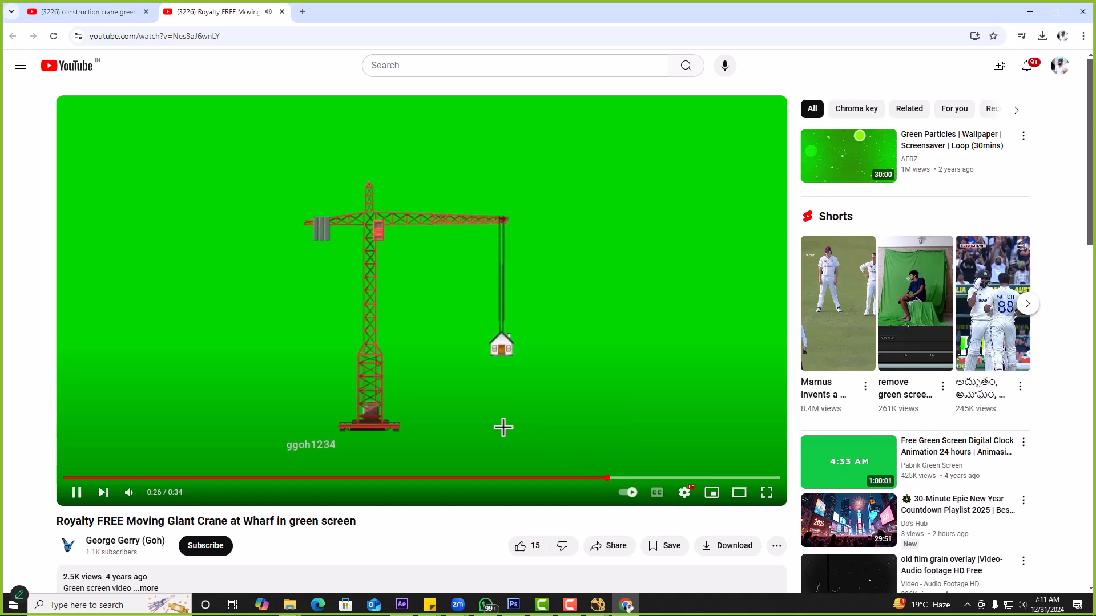
middle_click(215, 19)
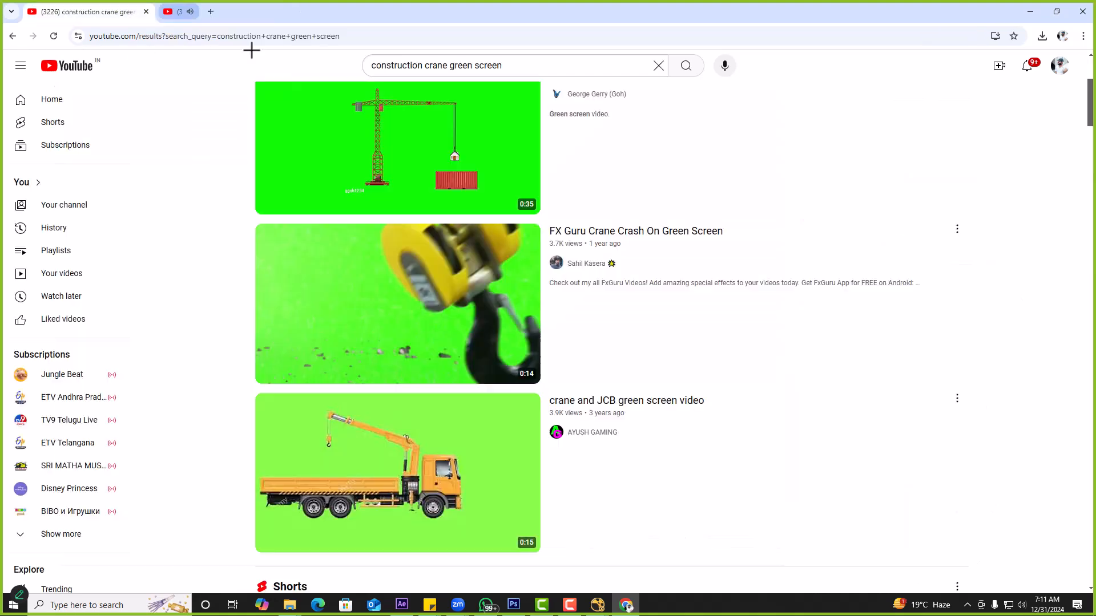
Browse further through the crane green-screen results, previewing the "#construction #crane #animation after effect #greenscreen" clip around its middle
scroll(412, 286, "down", 10)
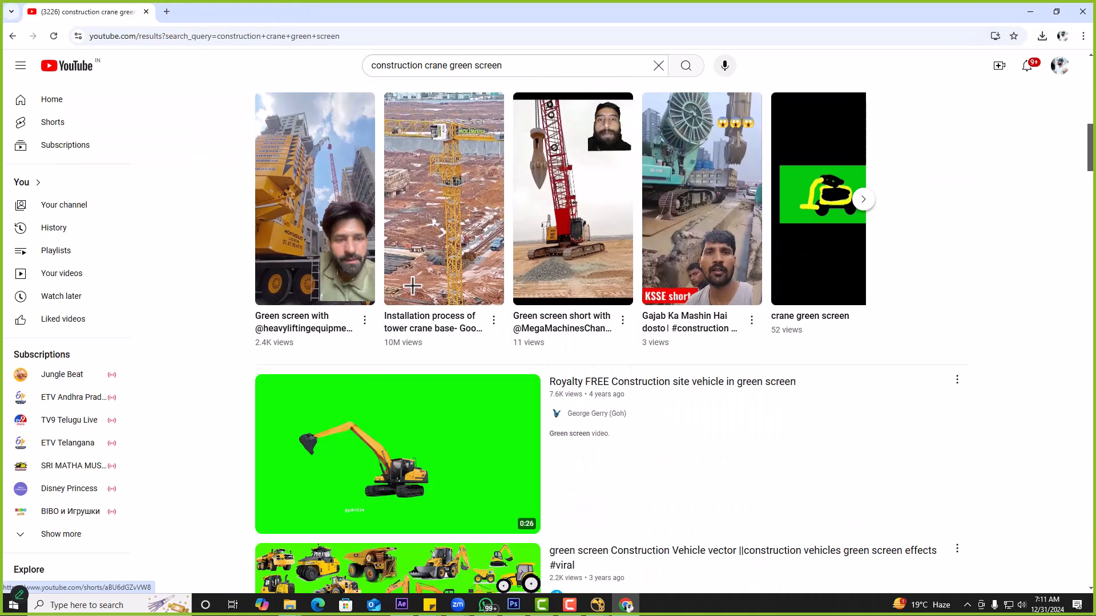
scroll(412, 286, "down", 10)
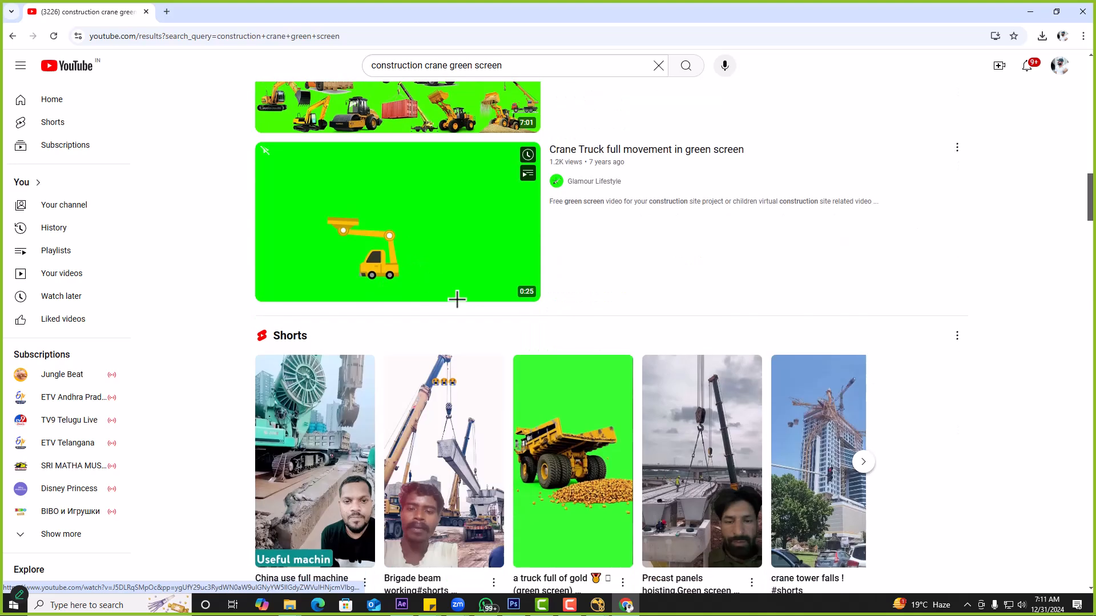
scroll(432, 282, "down", 3)
scroll(671, 349, "down", 6)
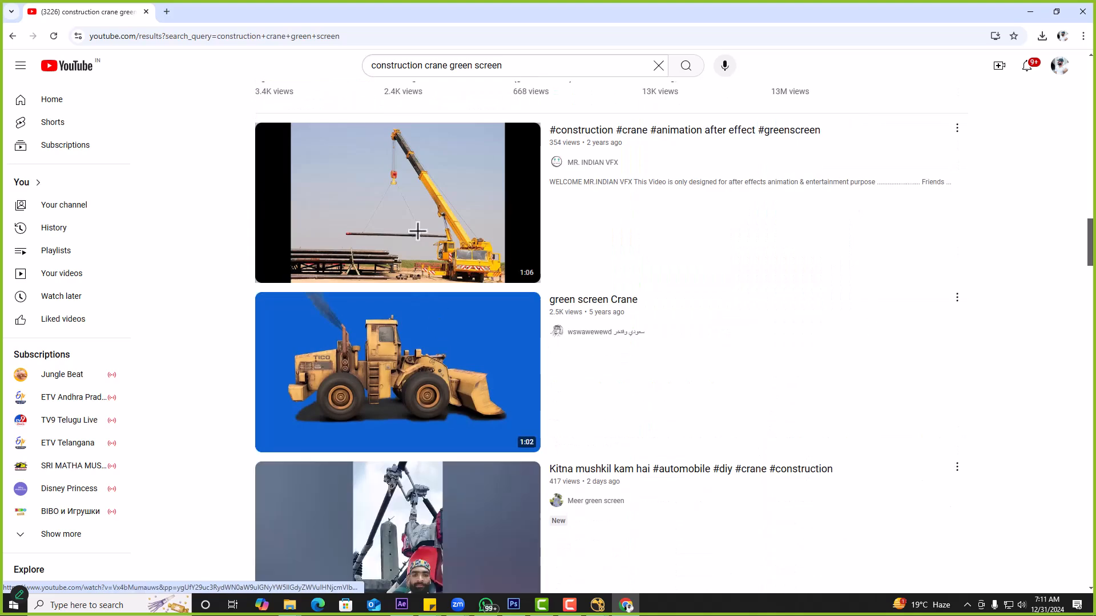
mouse_move(417, 231)
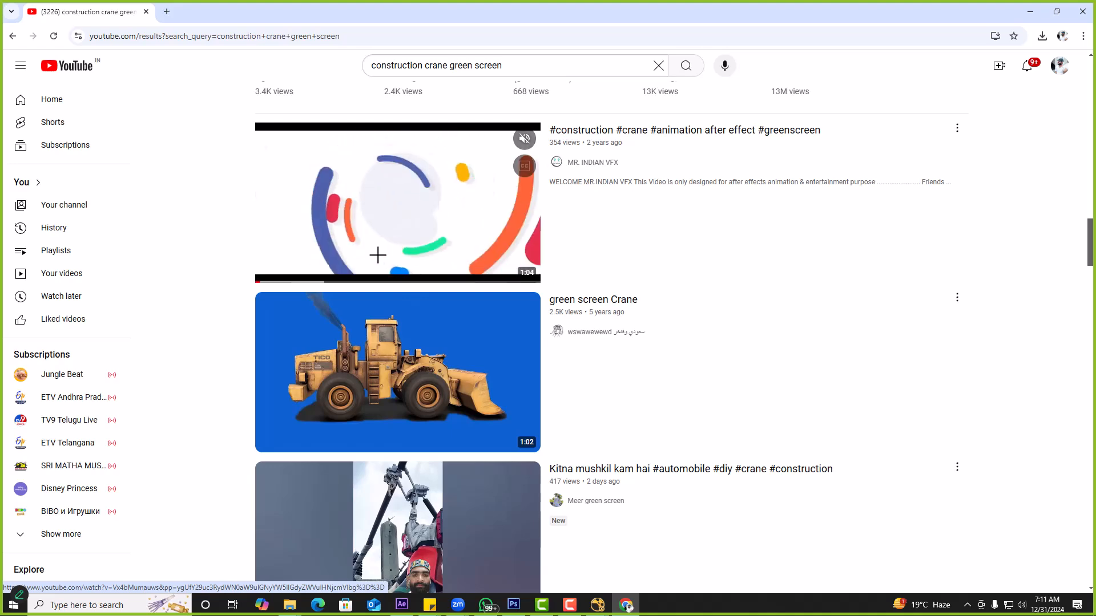
left_click(331, 282)
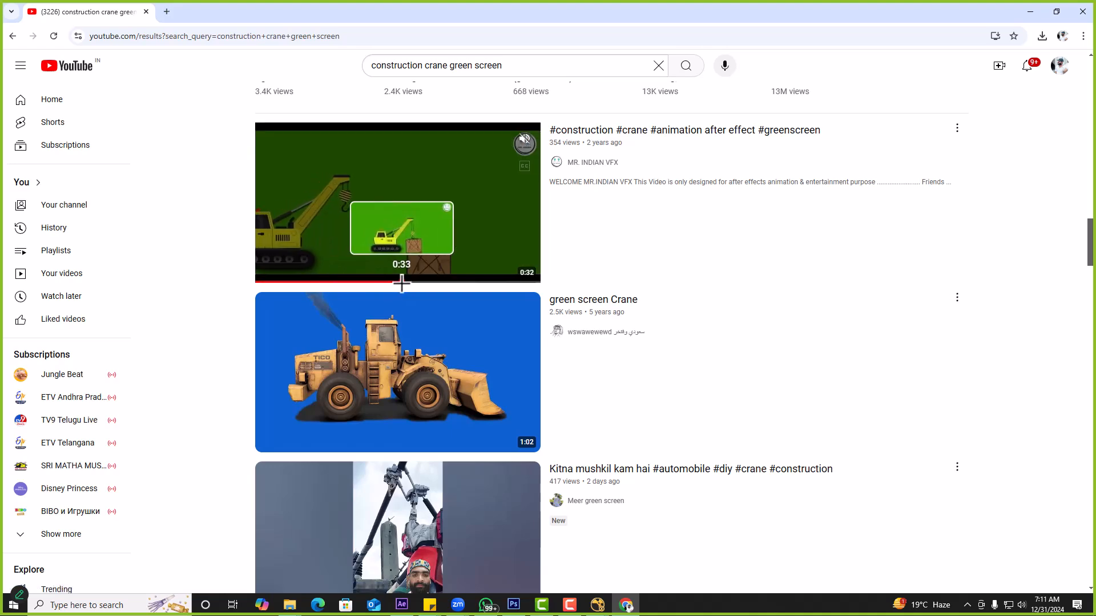
scroll(431, 345, "down", 5)
scroll(457, 351, "down", 7)
scroll(437, 233, "up", 1)
scroll(437, 234, "up", 2)
scroll(448, 343, "down", 8)
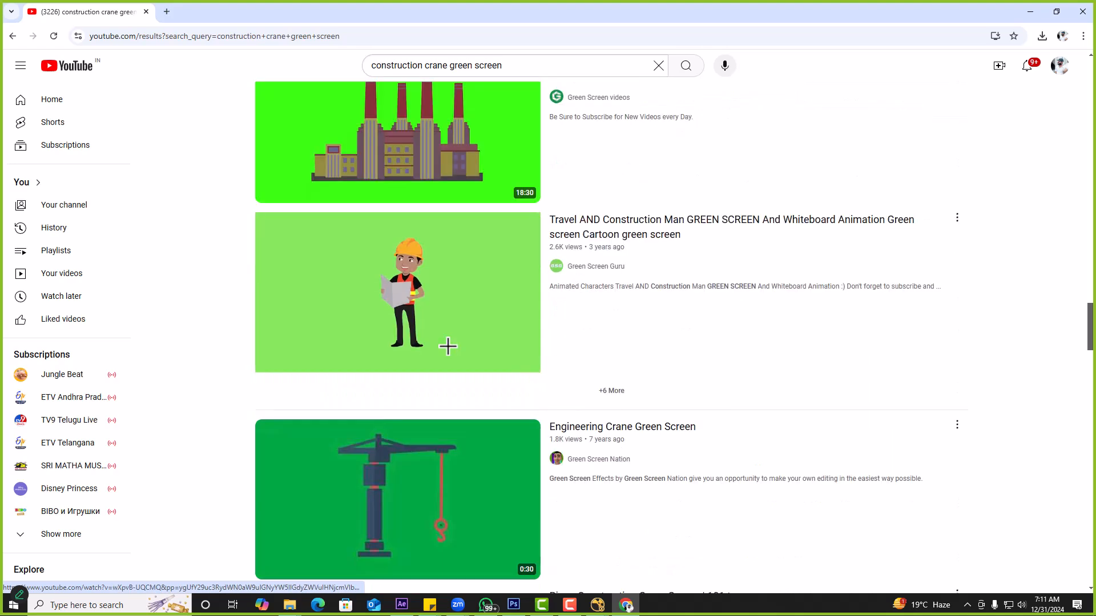
scroll(448, 345, "down", 6)
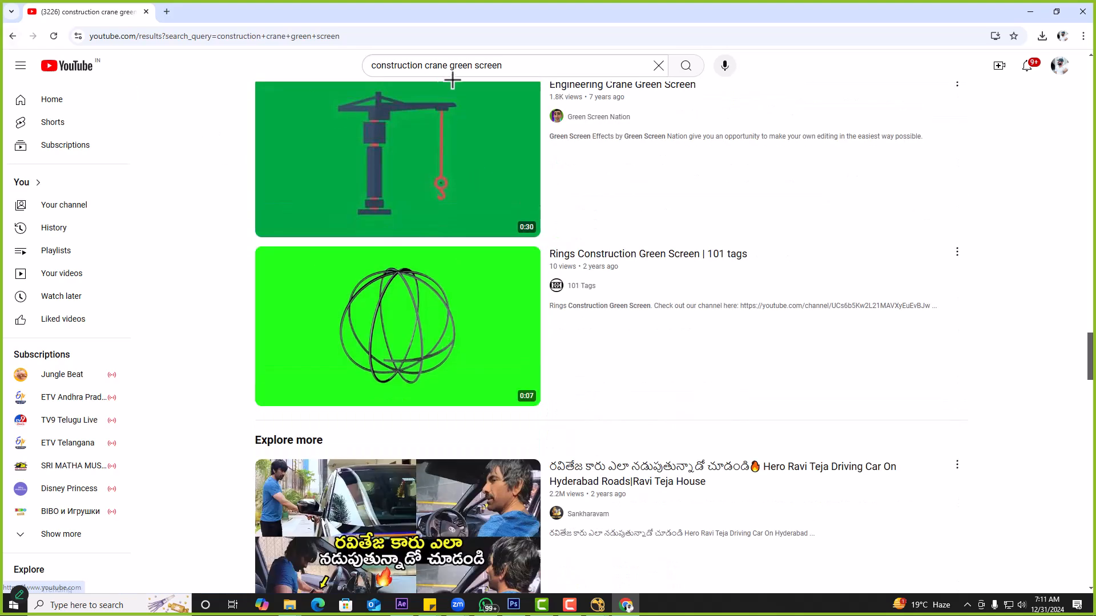
Shorten the YouTube search to "construction crane" and look through the results for usable moving crane footage
left_click_drag(448, 65, 531, 80)
key("BackSpace")
key("Return")
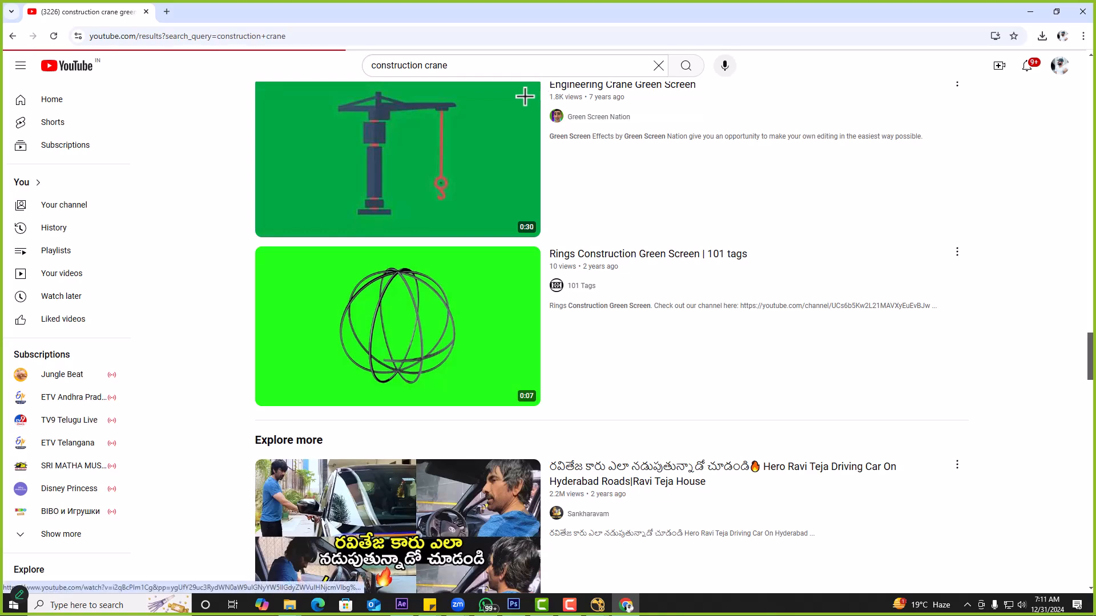
scroll(465, 242, "down", 7)
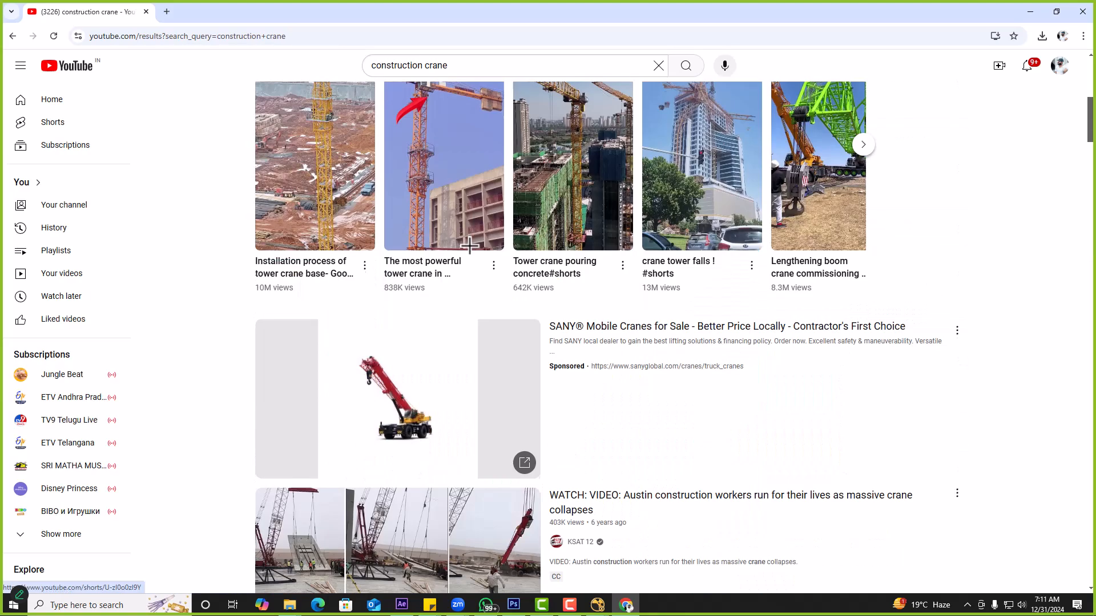
scroll(466, 241, "down", 6)
scroll(434, 238, "up", 6)
scroll(460, 231, "down", 1)
scroll(460, 231, "down", 14)
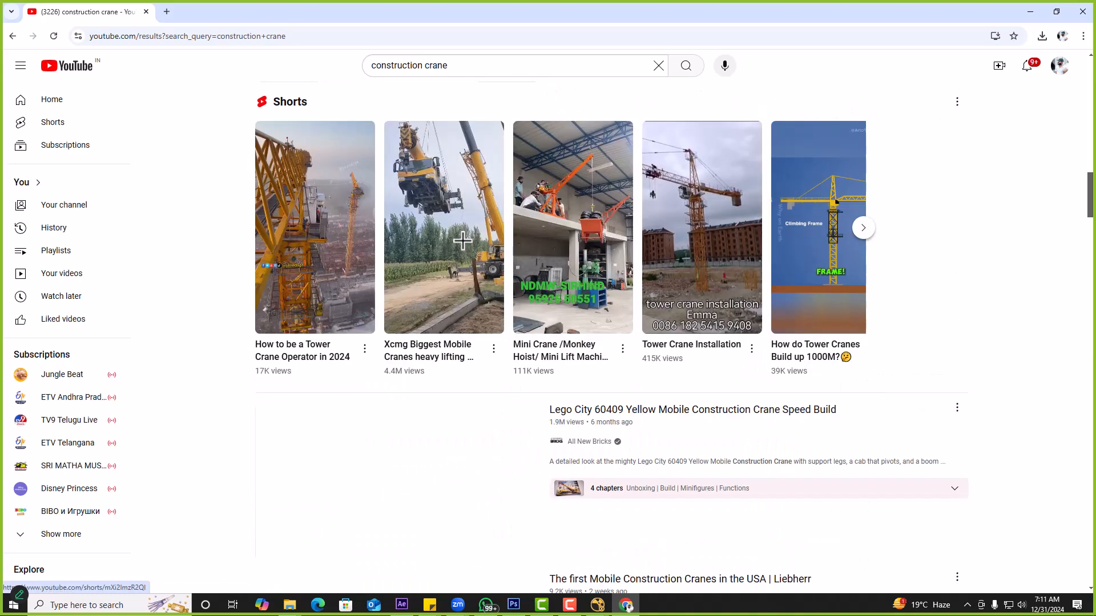
scroll(462, 240, "down", 7)
scroll(404, 199, "down", 18)
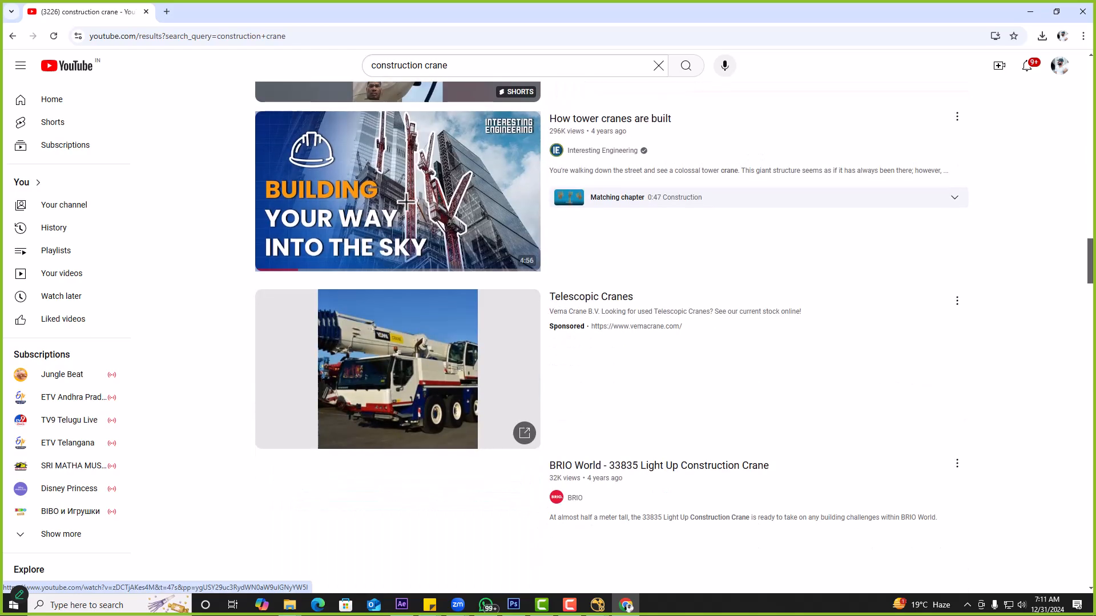
scroll(481, 282, "down", 18)
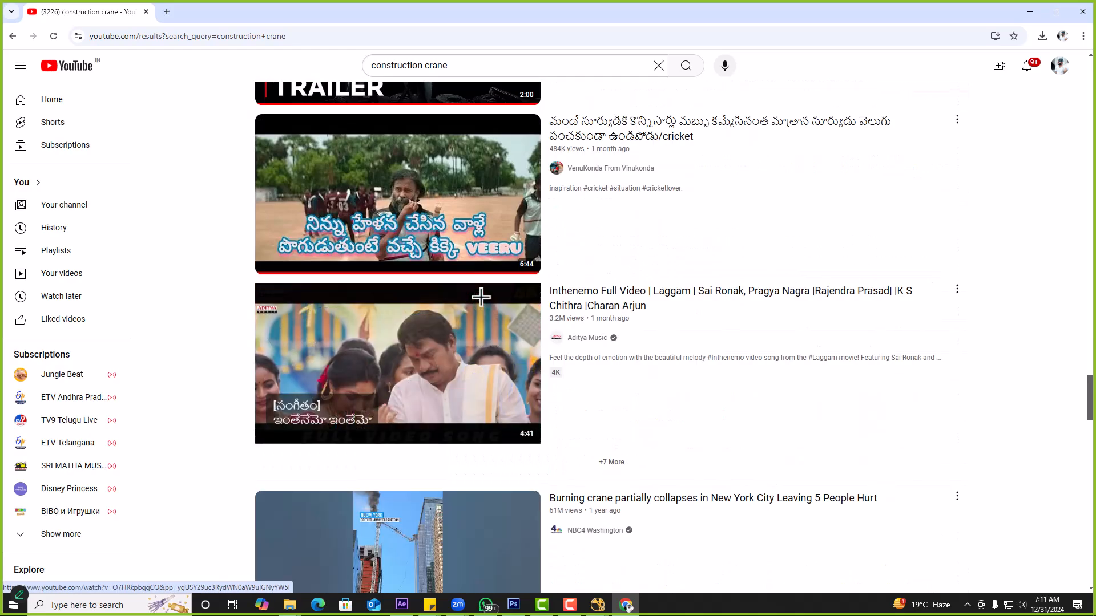
scroll(480, 297, "up", 9)
scroll(483, 295, "down", 5)
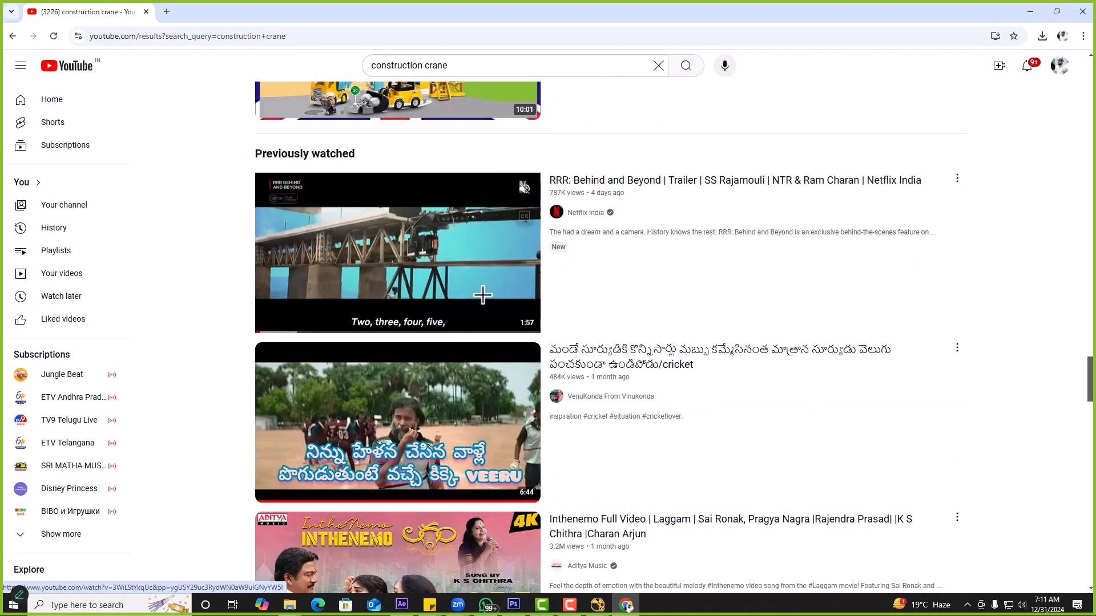
scroll(481, 295, "down", 17)
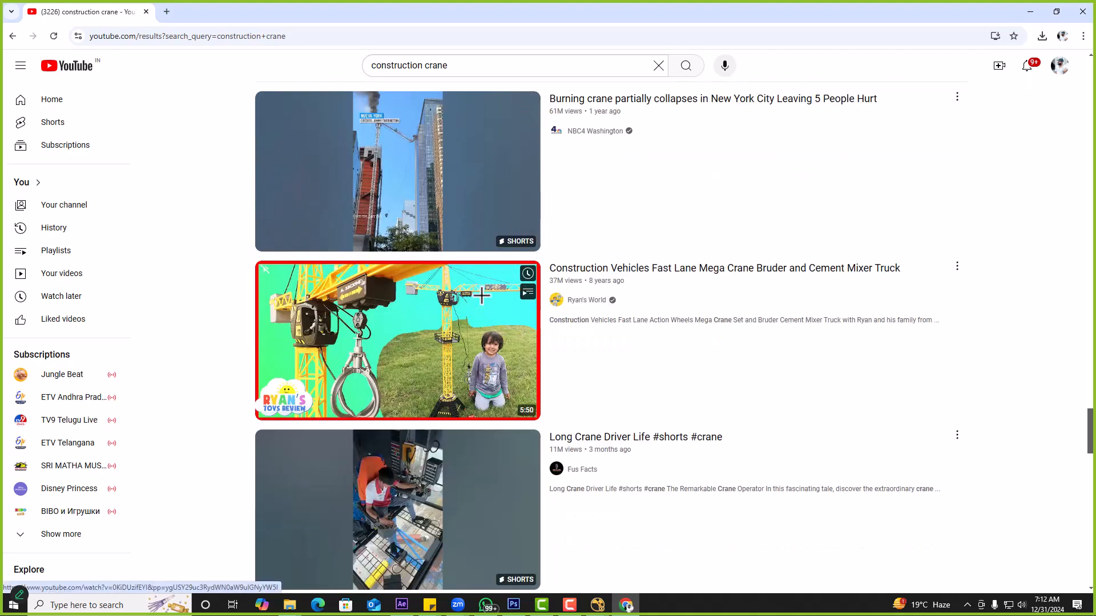
scroll(481, 295, "down", 8)
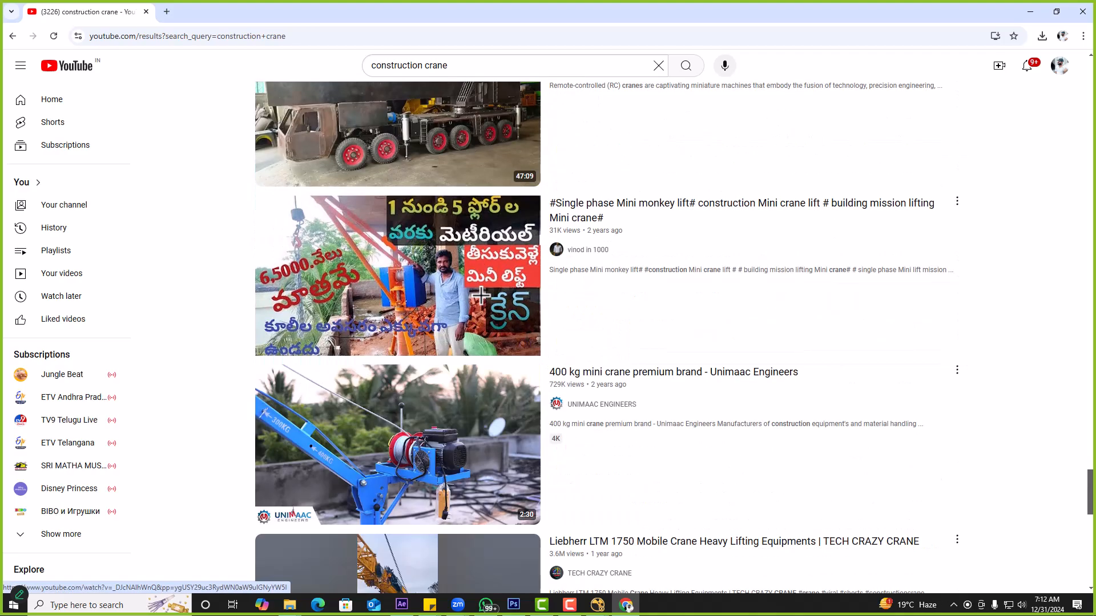
scroll(481, 295, "down", 5)
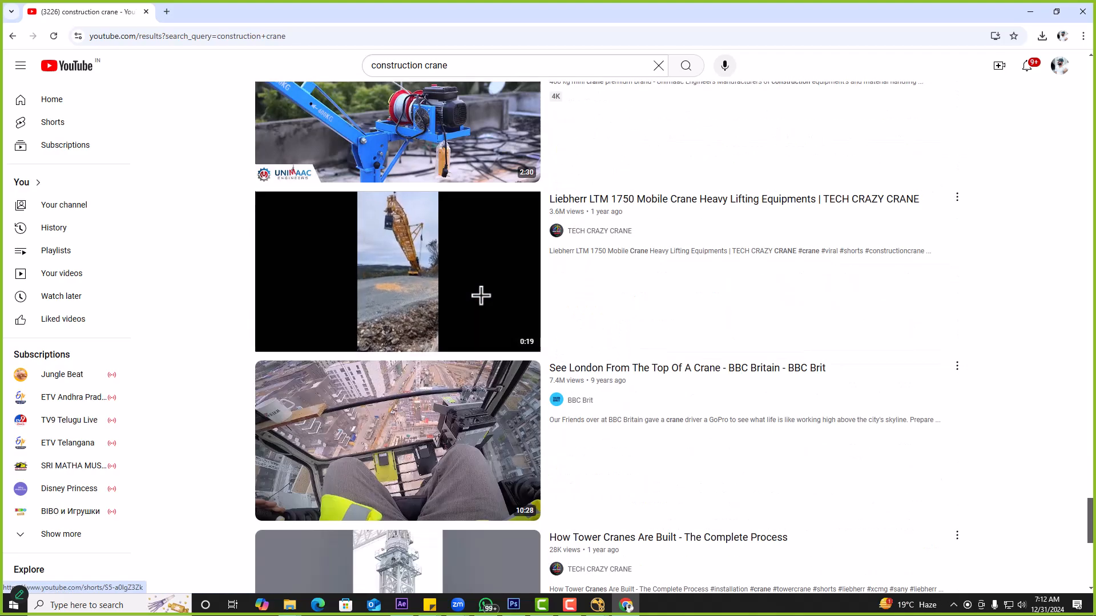
scroll(481, 295, "down", 8)
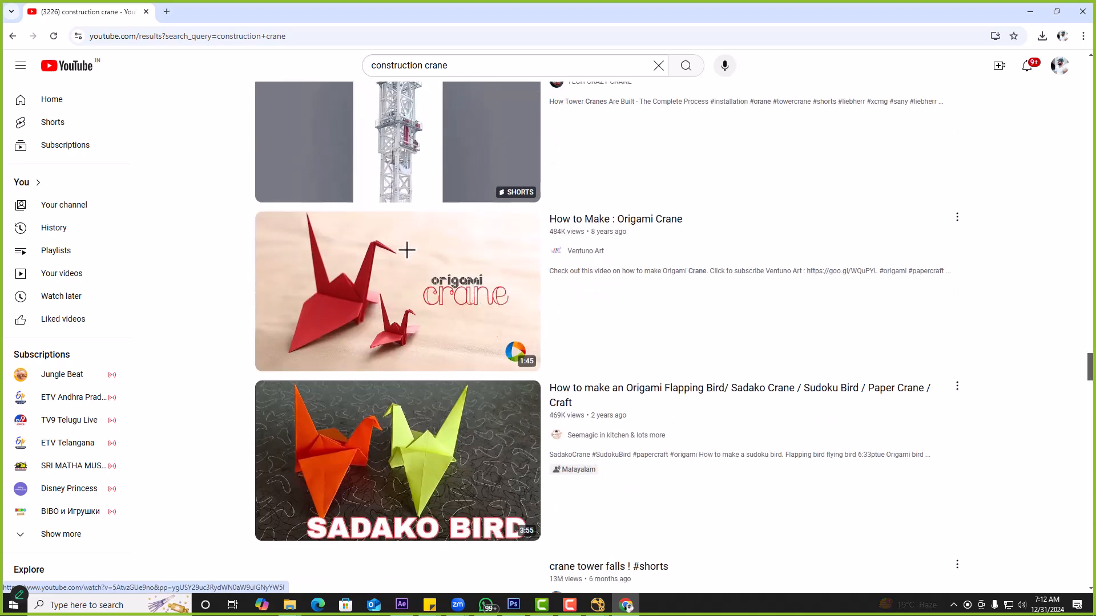
scroll(411, 254, "down", 10)
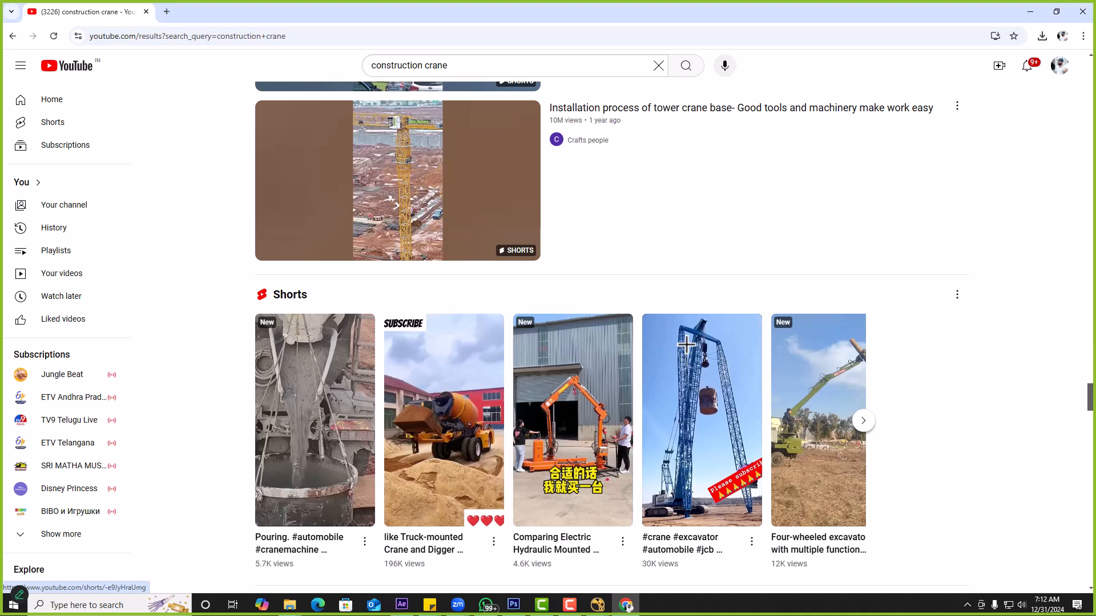
mouse_move(423, 358)
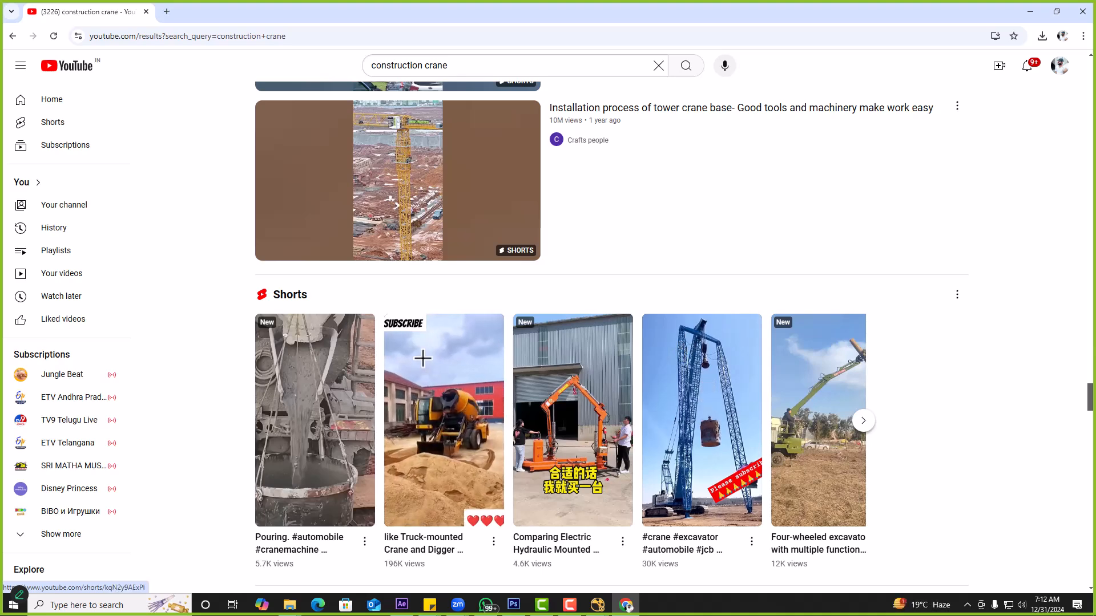
Switch to NukeX and examine the playing composite up close around the crane building, the rope pile and the floor, ending on the full frame
key("alt+Tab")
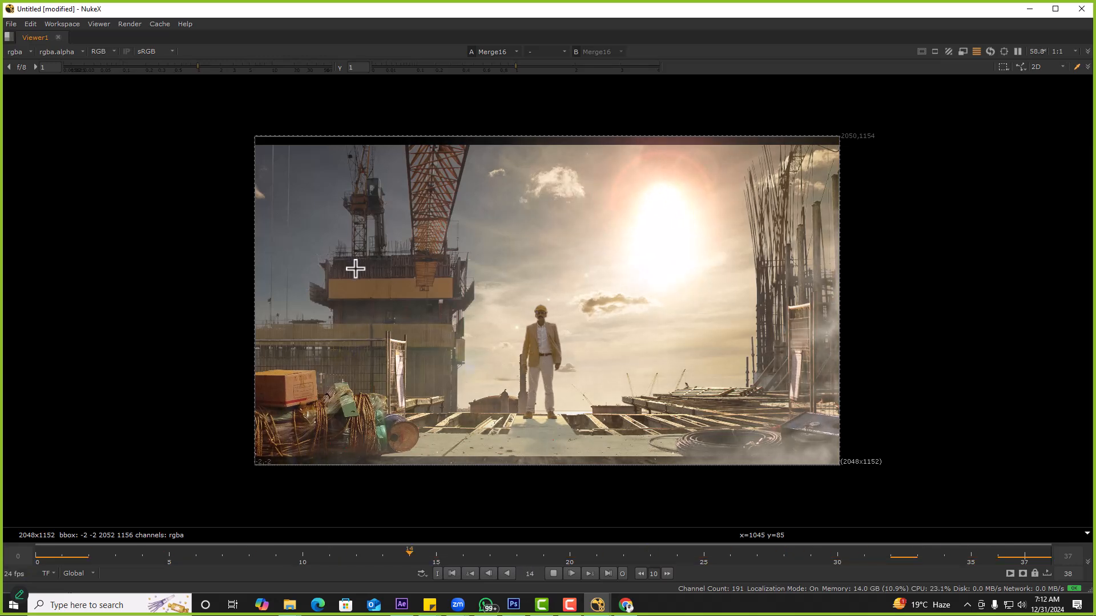
scroll(355, 265, "up", 5)
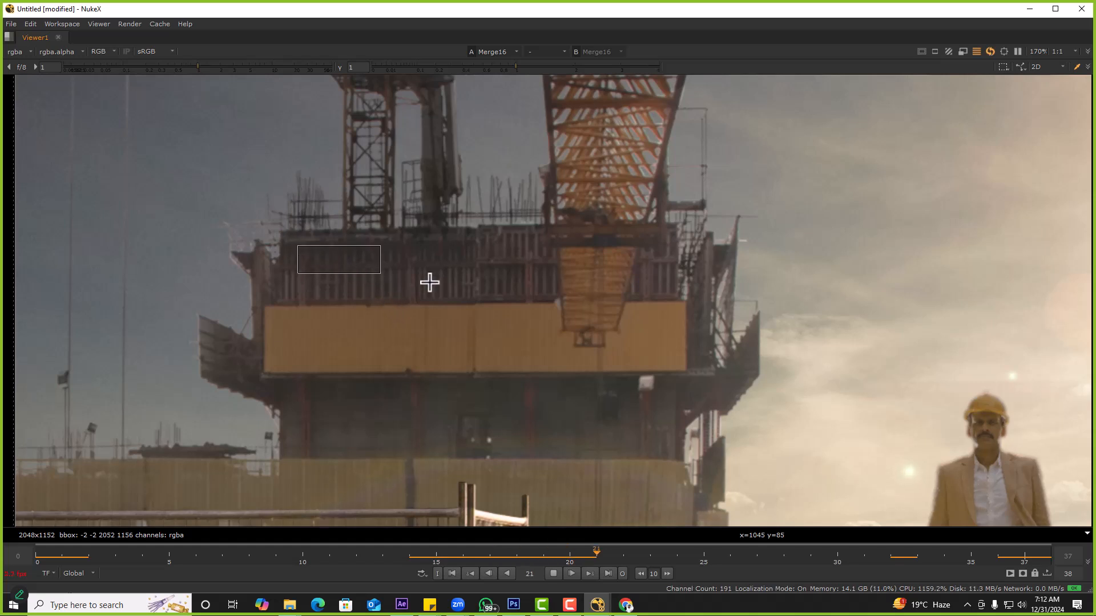
left_click_drag(638, 297, 623, 318)
left_click_drag(294, 238, 652, 298)
scroll(421, 325, "down", 5)
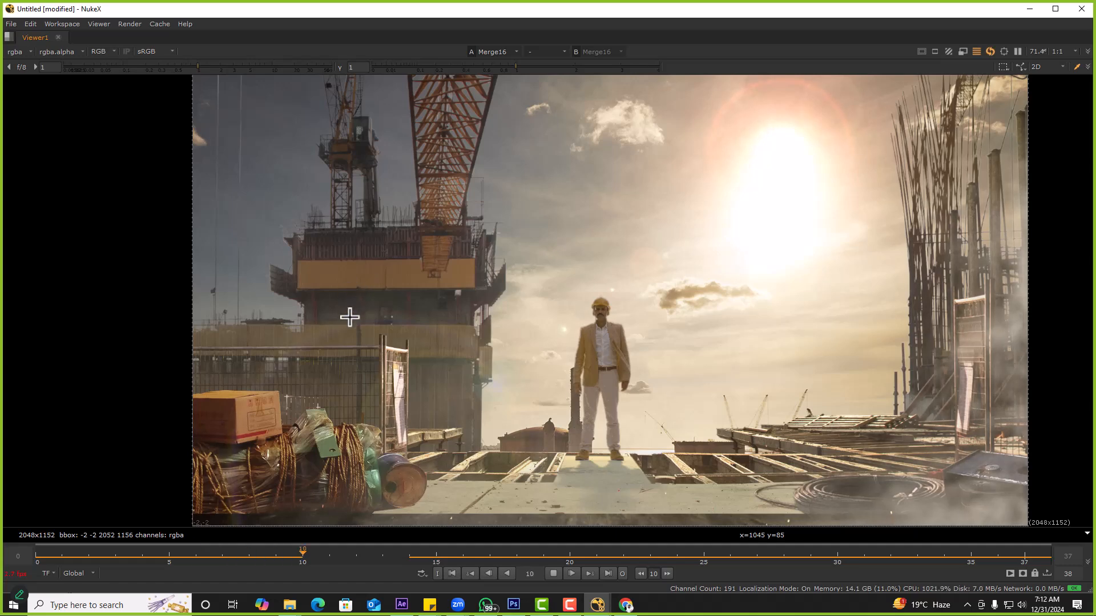
scroll(323, 335, "up", 7)
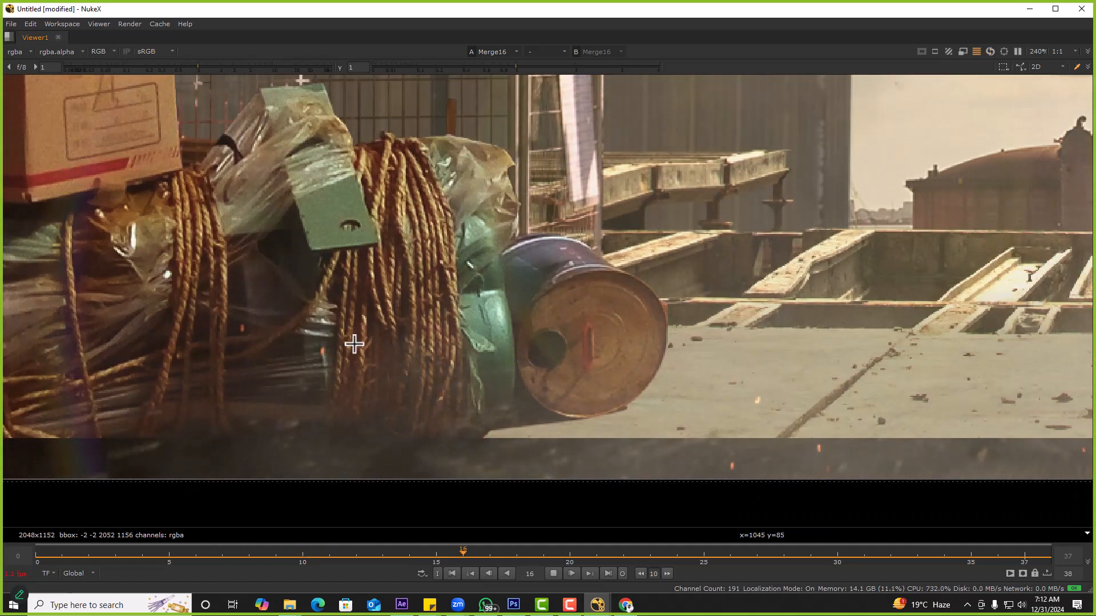
scroll(354, 344, "down", 4)
left_click_drag(236, 281, 471, 378)
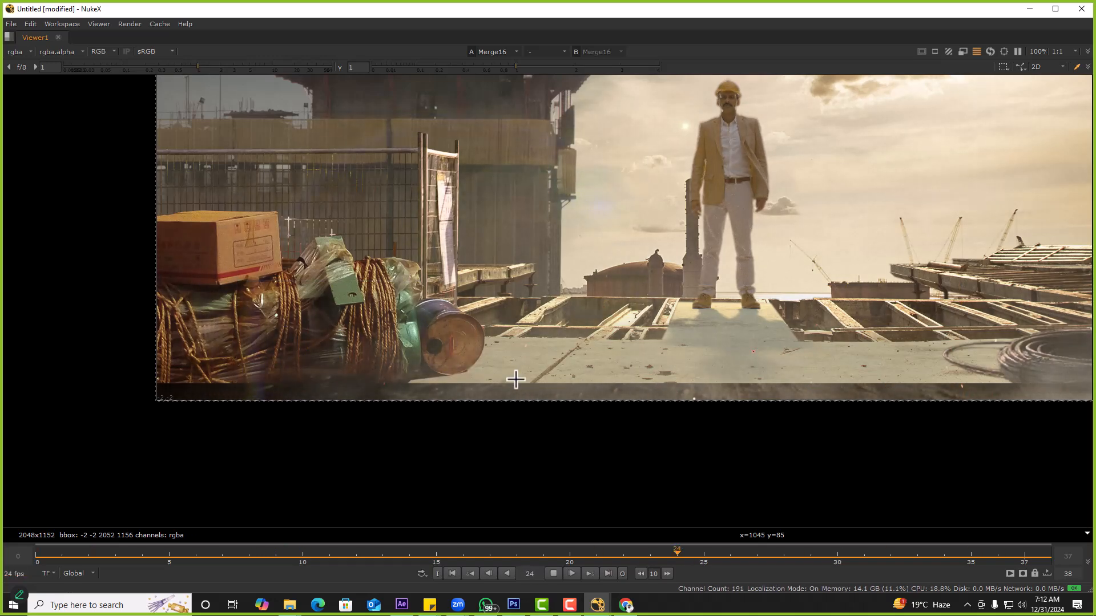
scroll(540, 372, "up", 4)
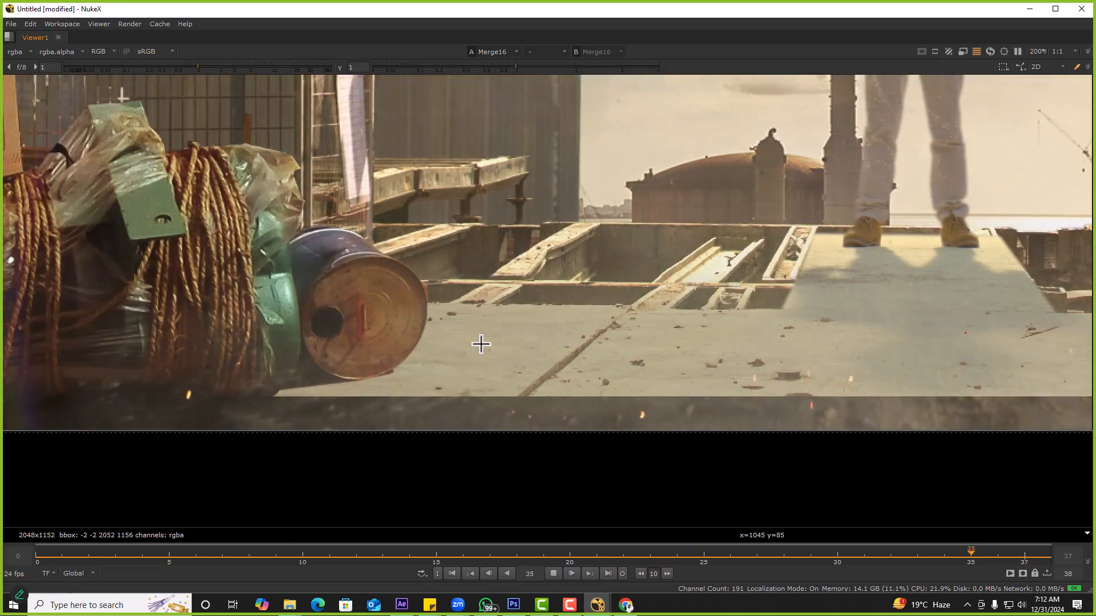
key("f")
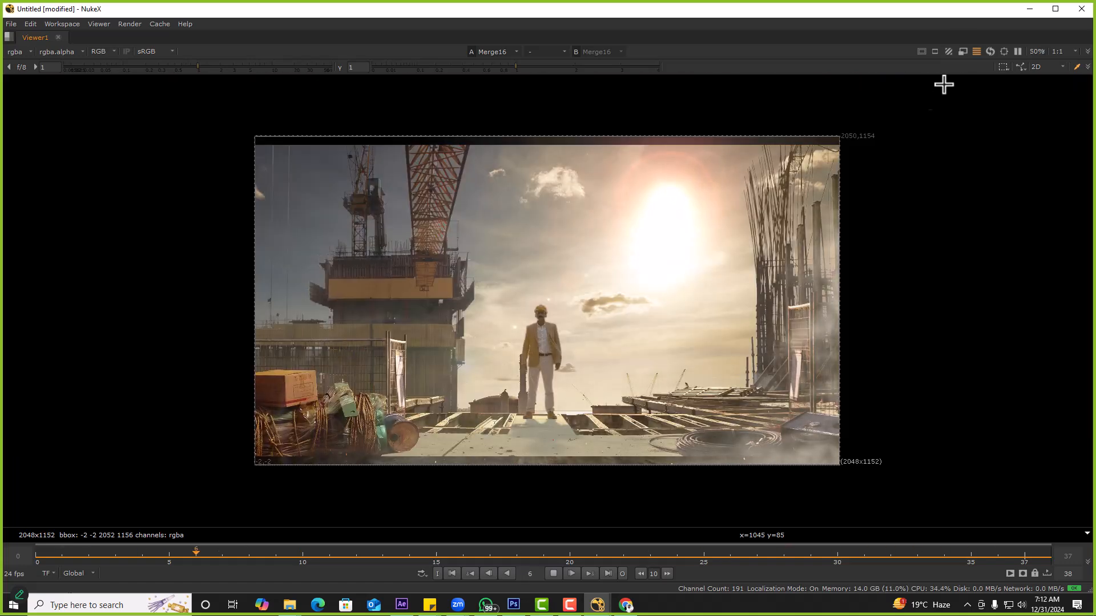
Set the viewer's mask ratio to 2.35:1 and review the man and the rebar area in the playing composite
left_click(939, 51)
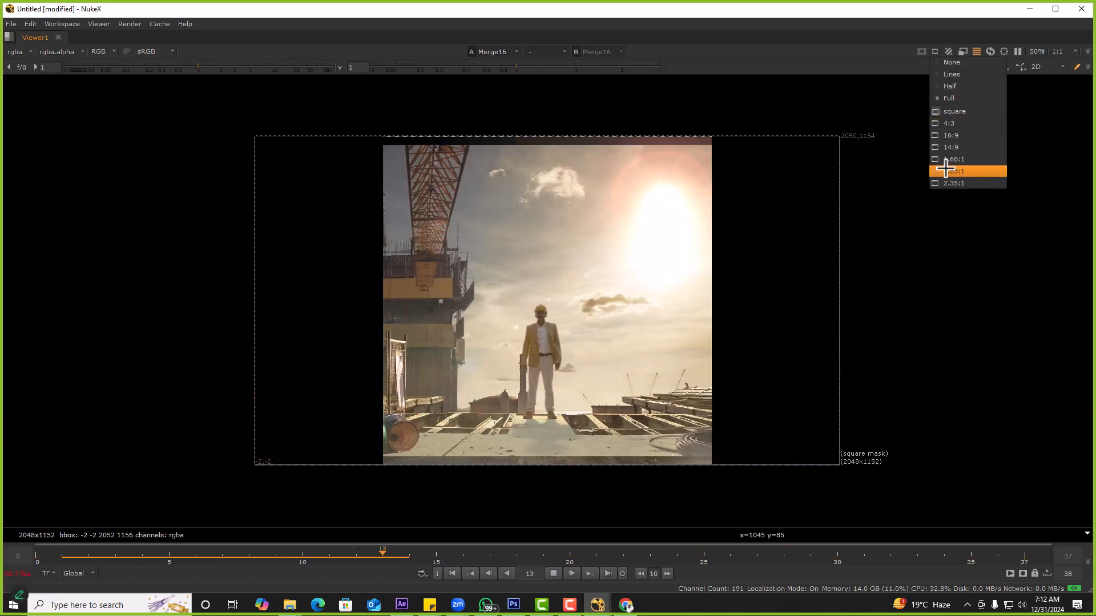
left_click(437, 306)
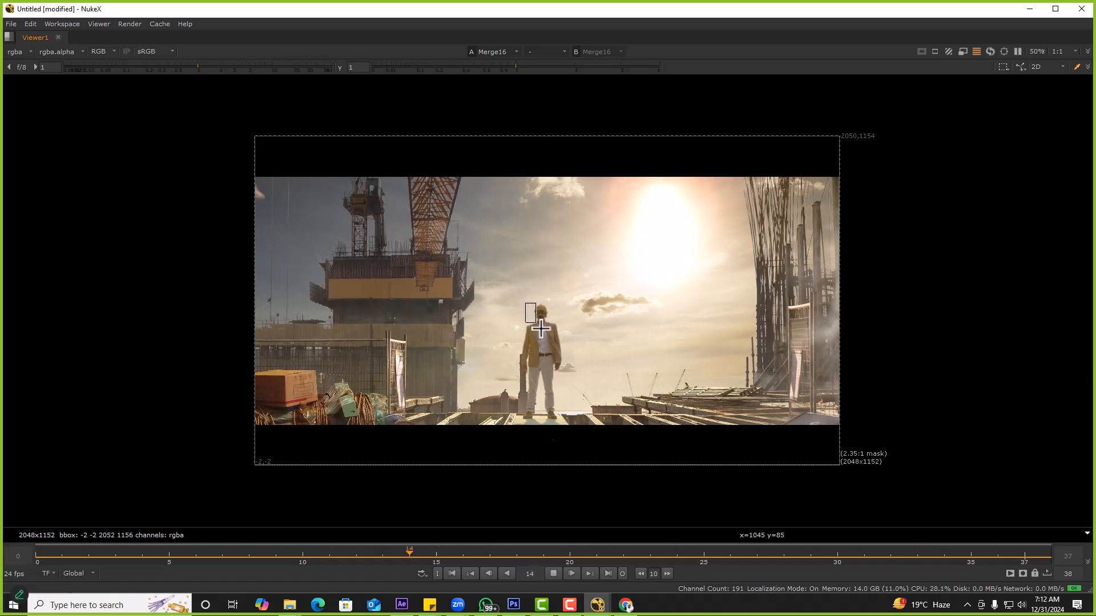
left_click_drag(556, 344, 526, 306)
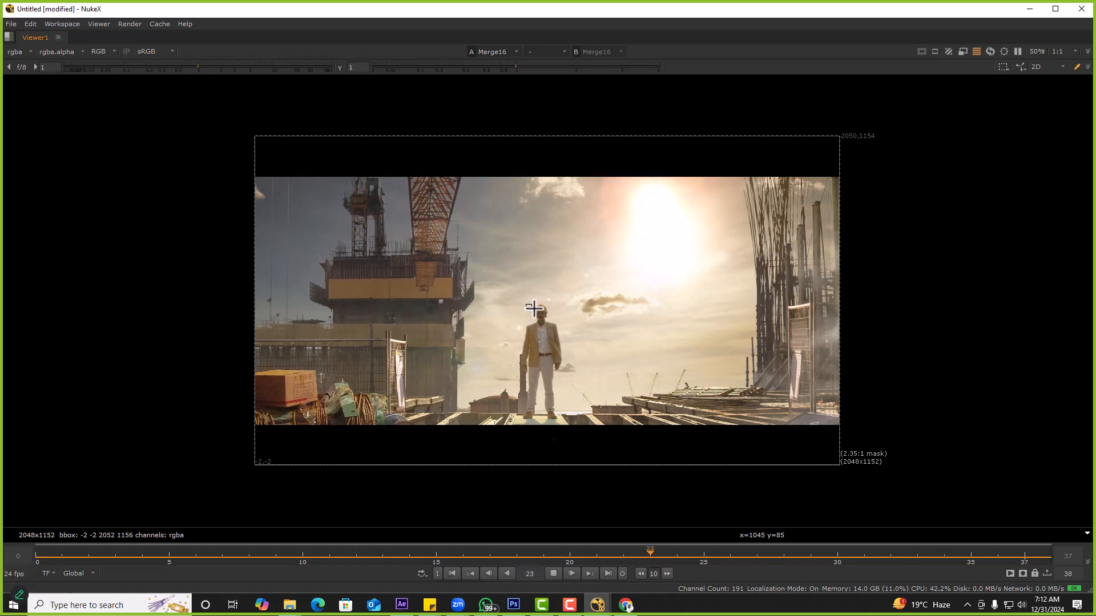
left_click_drag(568, 379, 571, 372)
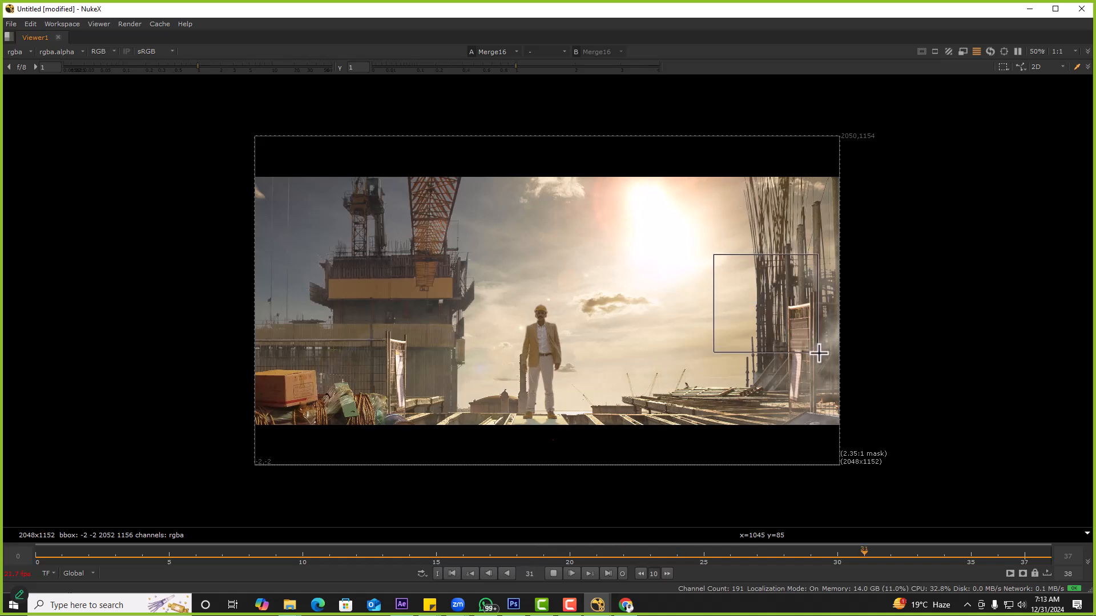
left_click_drag(820, 354, 628, 367)
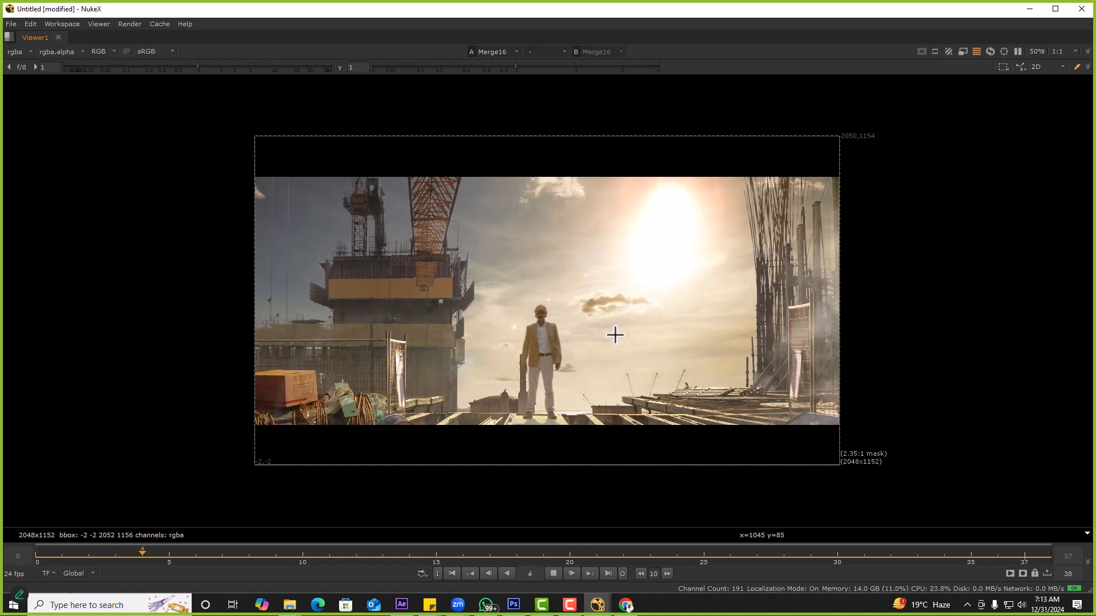
Bring back the node graph and insert a Transform node between Merge16 and the Viewer
key("space")
middle_click_drag(396, 472, 406, 394)
left_click_drag(410, 462, 413, 500)
left_click_drag(398, 451, 391, 444)
left_click_drag(425, 487, 381, 536)
left_click(381, 451)
key("t")
left_click_drag(382, 451, 370, 476)
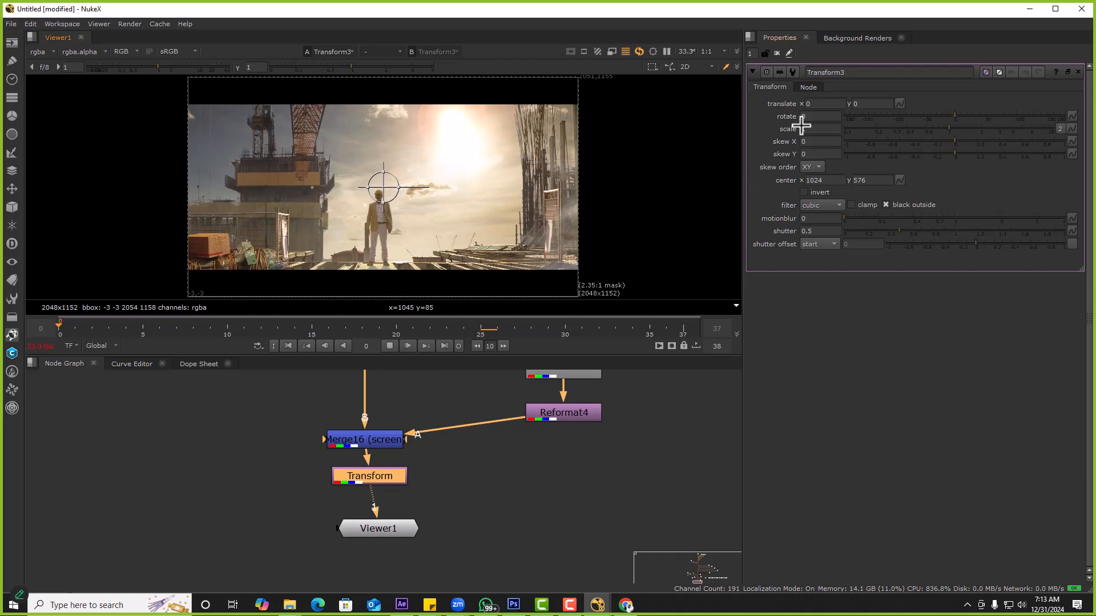
Animate the new Transform's scale from 1 at frame 0 to 1.1 at the last frame, 37
left_click(810, 129)
left_click(384, 347)
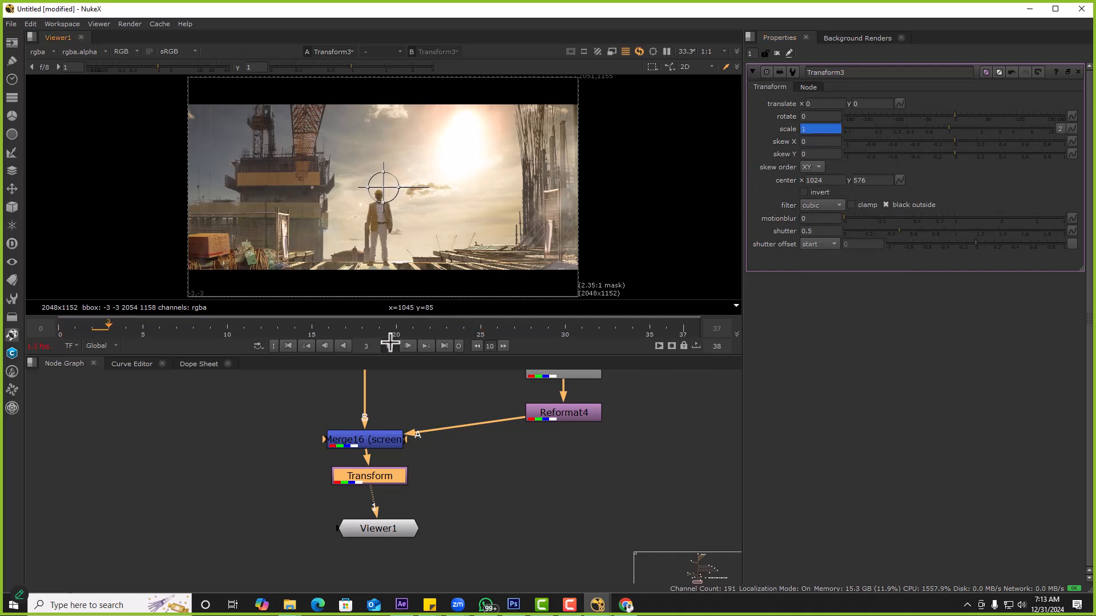
left_click(311, 344)
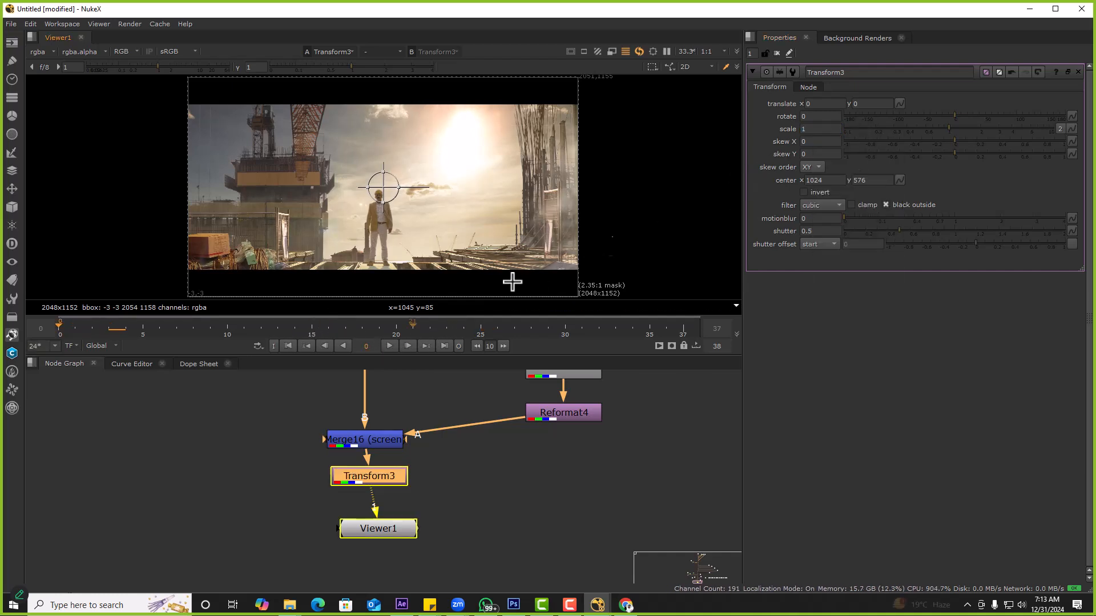
left_click(819, 129)
left_click(445, 346)
type("1.1")
key("Return")
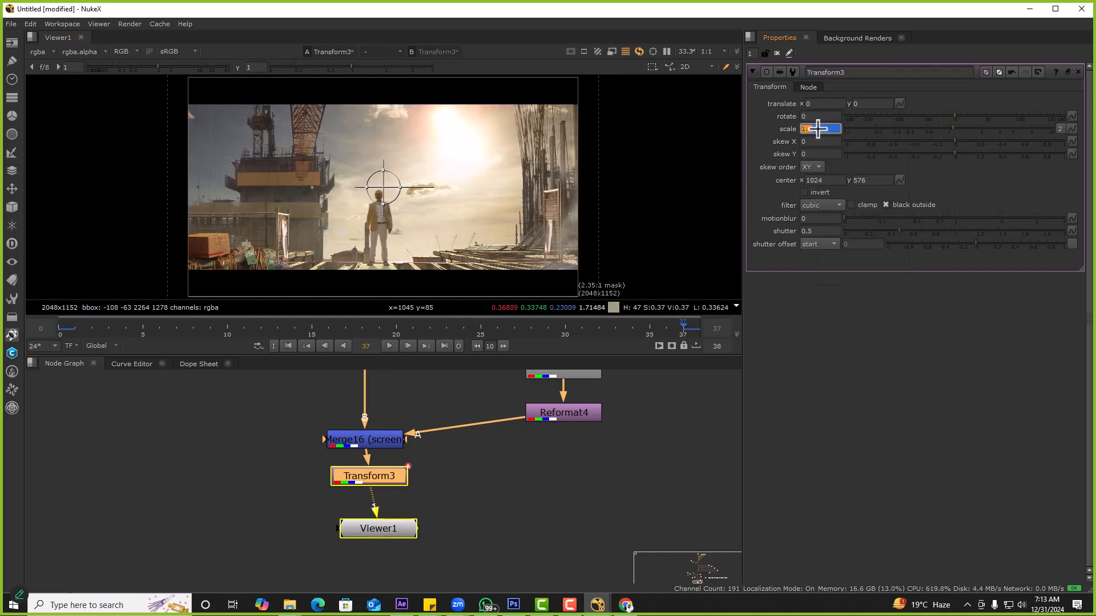
Play the composite from the first frame to review the slow push-in, with the Transform's properties closed, and return to frame 0
left_click(288, 346)
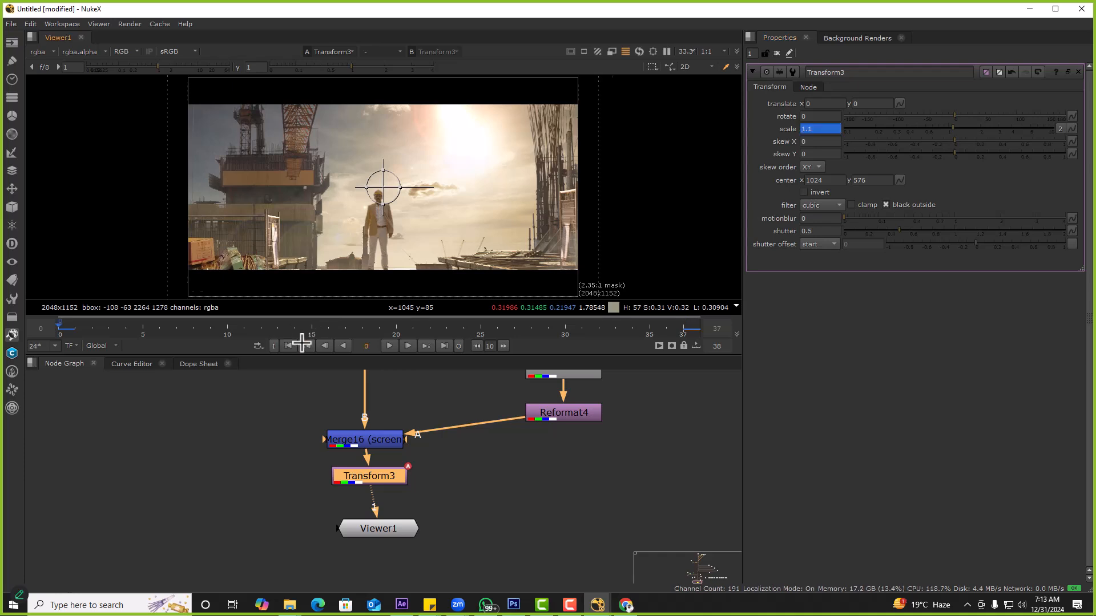
left_click(389, 346)
left_click(772, 68)
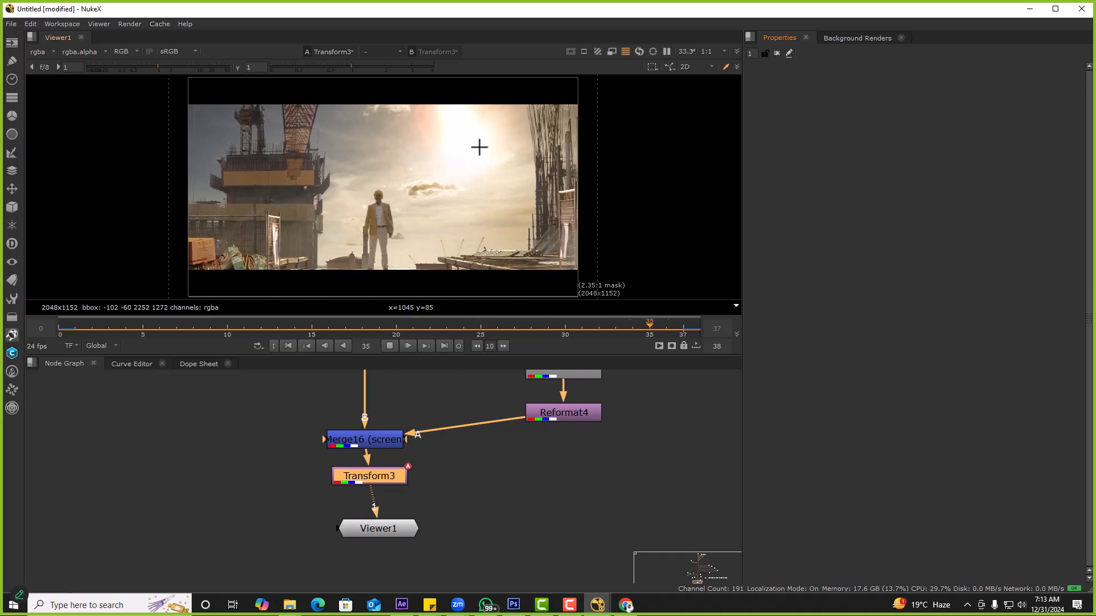
left_click(389, 345)
left_click(288, 346)
Move the Viewer node further below the Transform and check the Transform's scale setting at frame 0
scroll(486, 471, "down", 5)
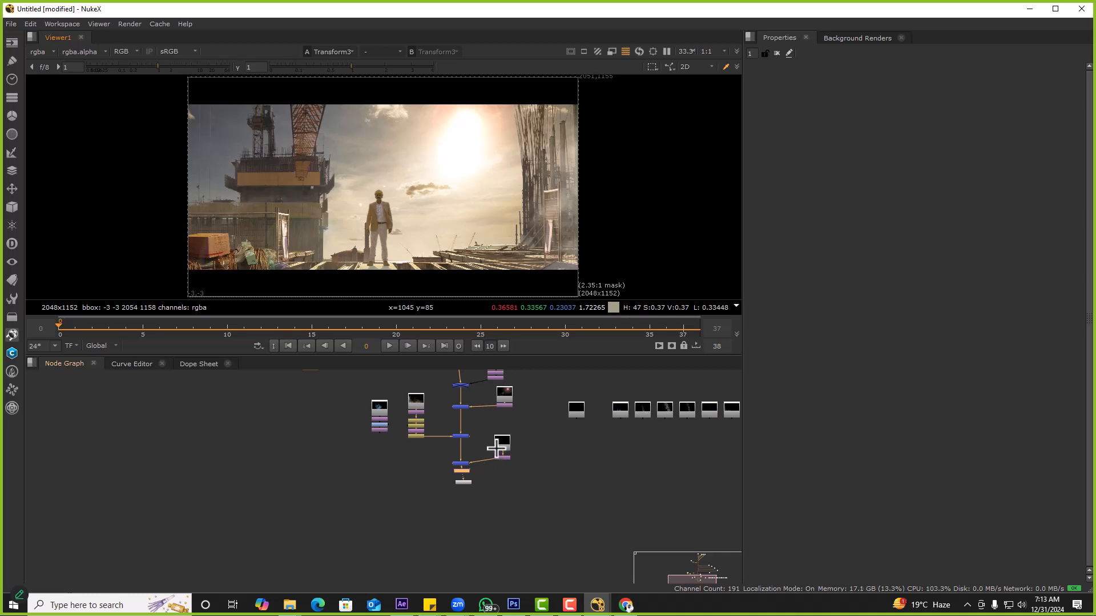
scroll(511, 459, "up", 3)
left_click_drag(538, 471, 477, 417)
left_click(464, 494)
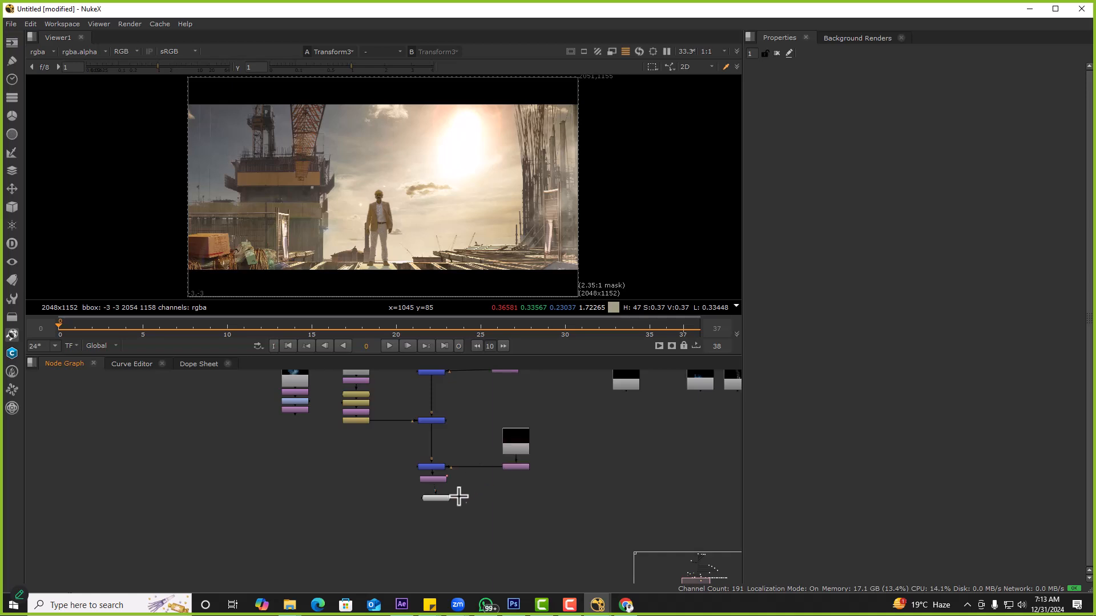
left_click_drag(441, 482, 430, 508)
double_click(437, 483)
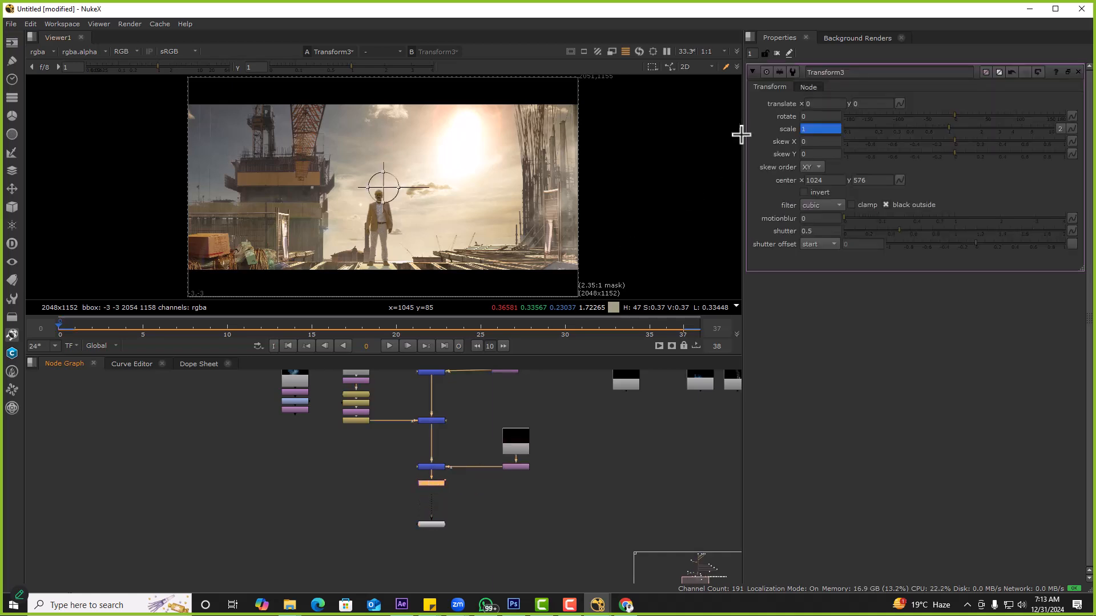
left_click(776, 53)
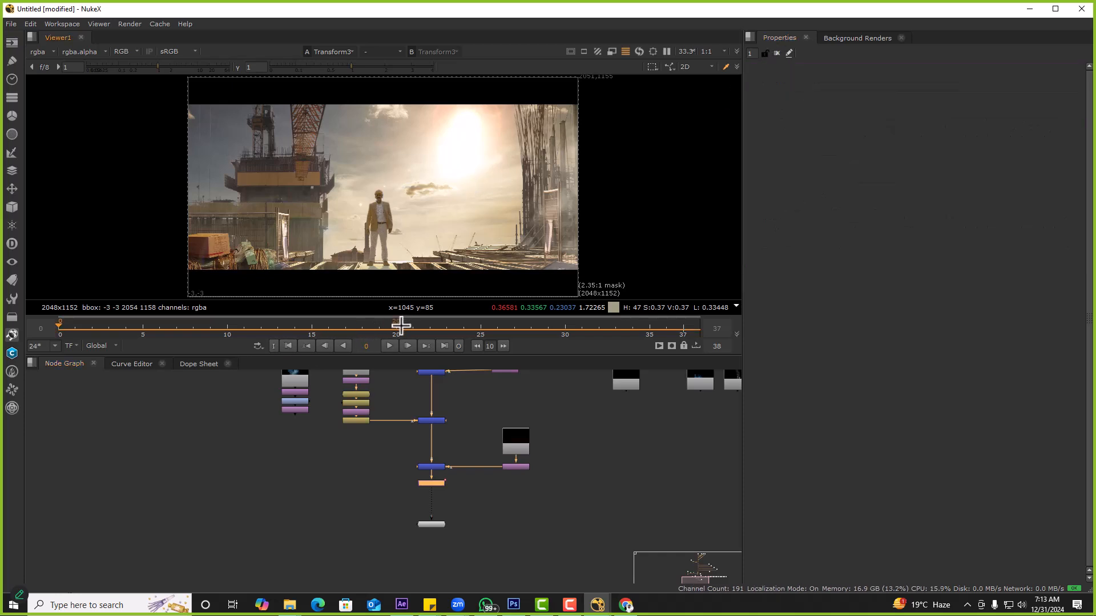
Play the push-in again, examine the area around the standing man, and return to the first frame
left_click(391, 346)
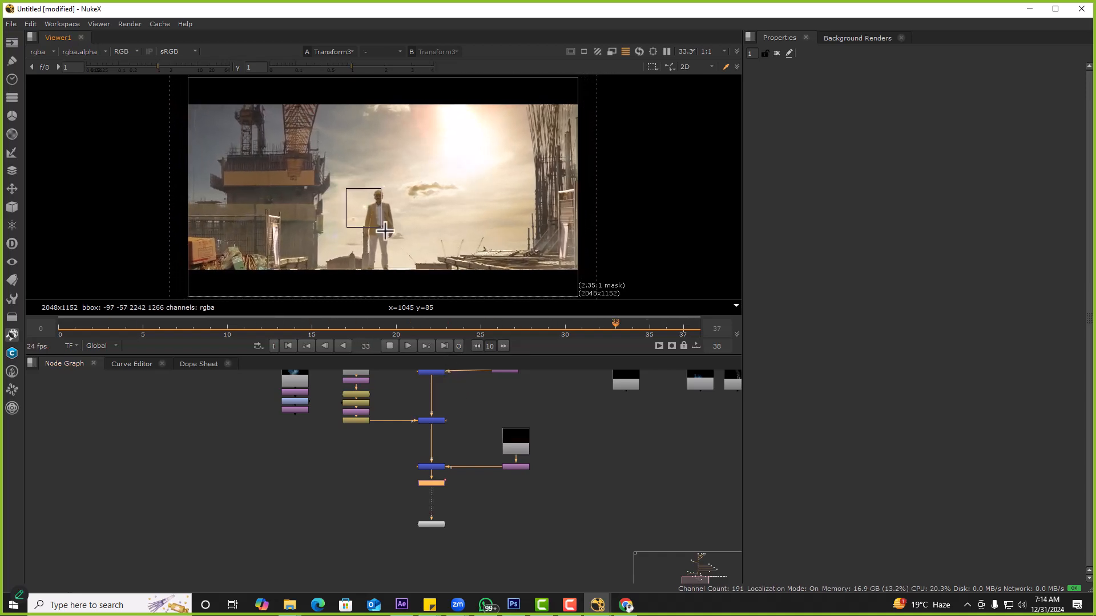
left_click_drag(379, 227, 416, 279, "ctrl+shift")
left_click_drag(349, 192, 393, 264, "ctrl+shift")
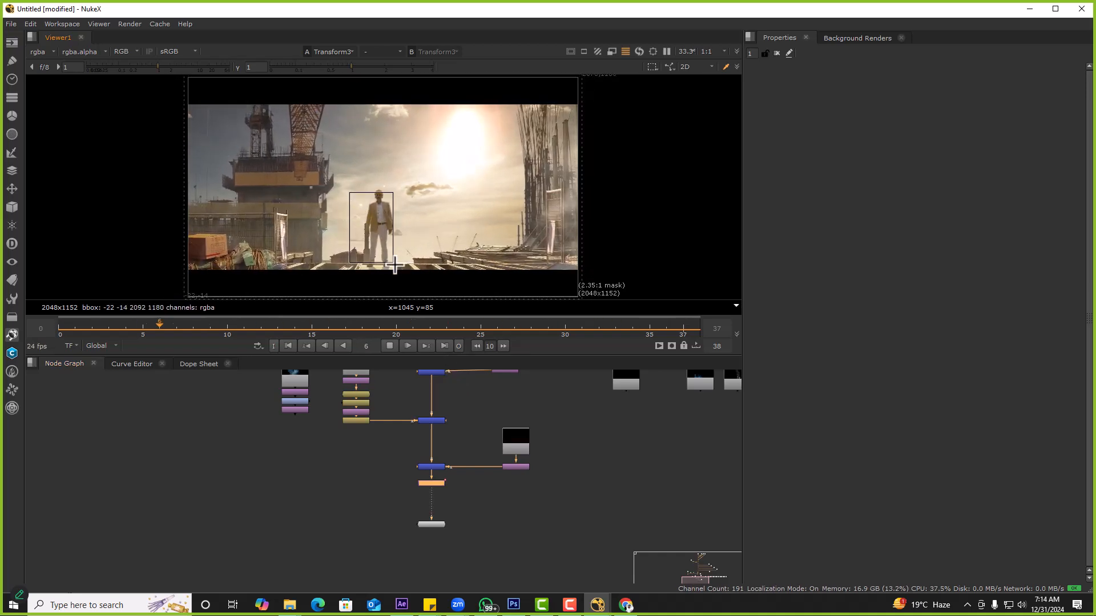
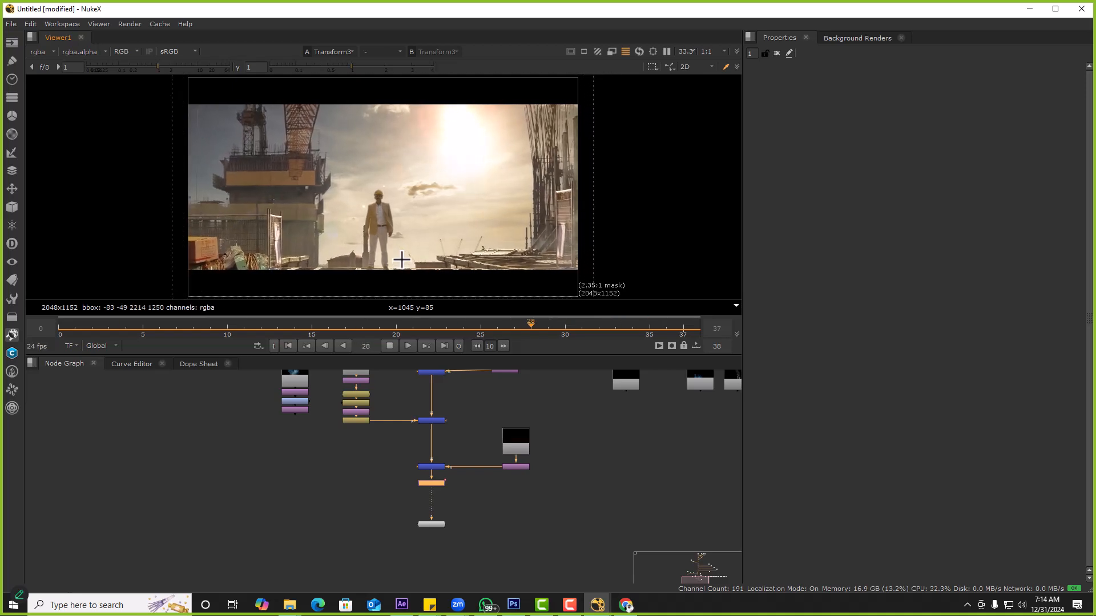
left_click(390, 346)
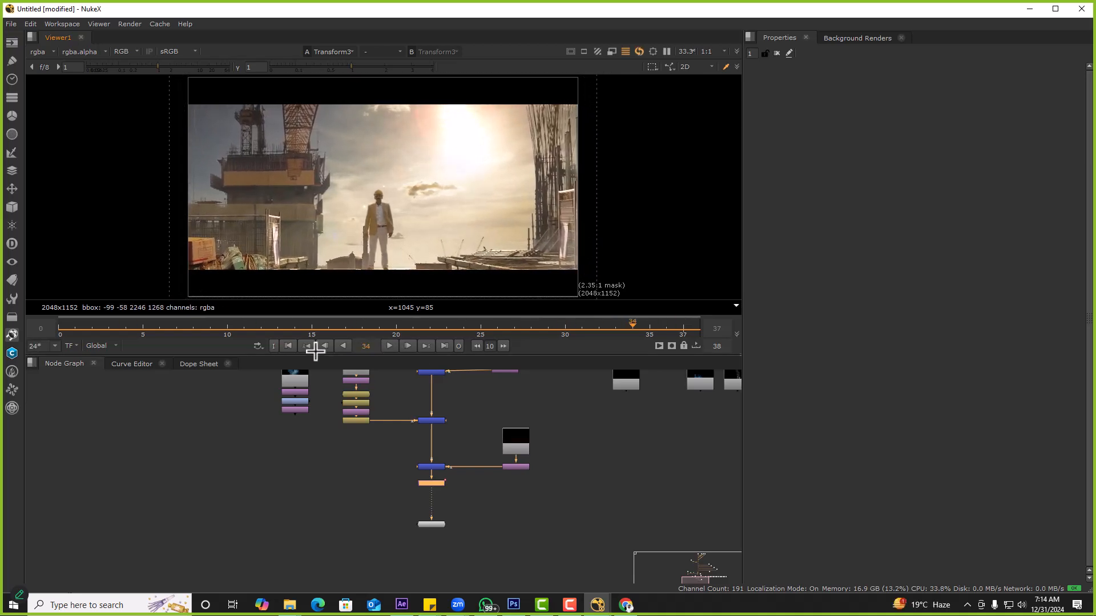
left_click(288, 346)
Show the sky plate 01.jpg from Read3 in the viewer and set the viewer mask to None
scroll(421, 460, "down", 3)
scroll(428, 460, "up", 6)
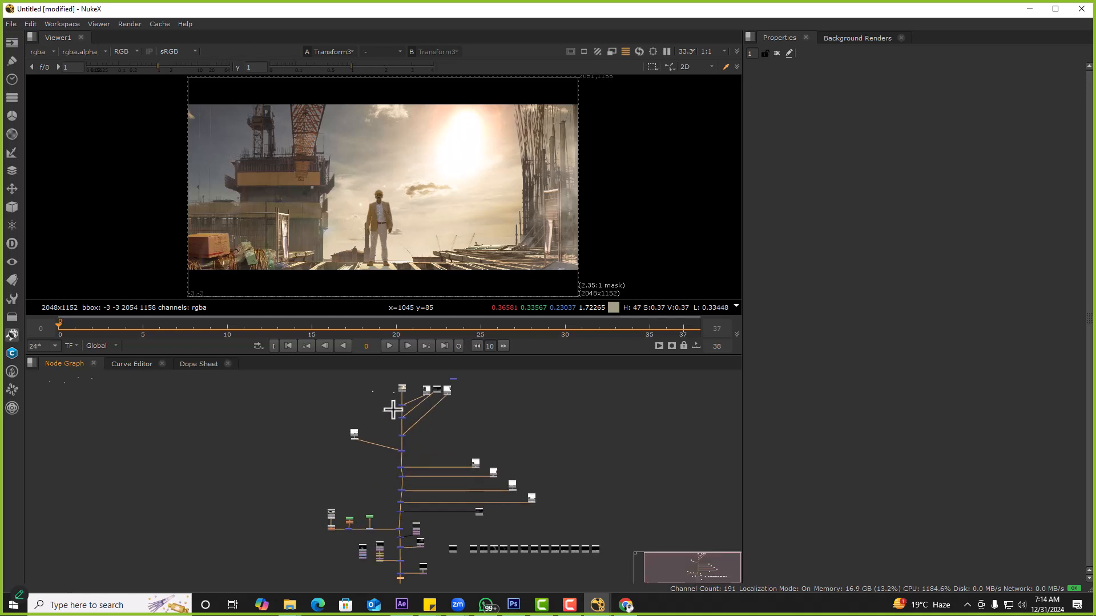
scroll(301, 433, "down", 3)
key("1")
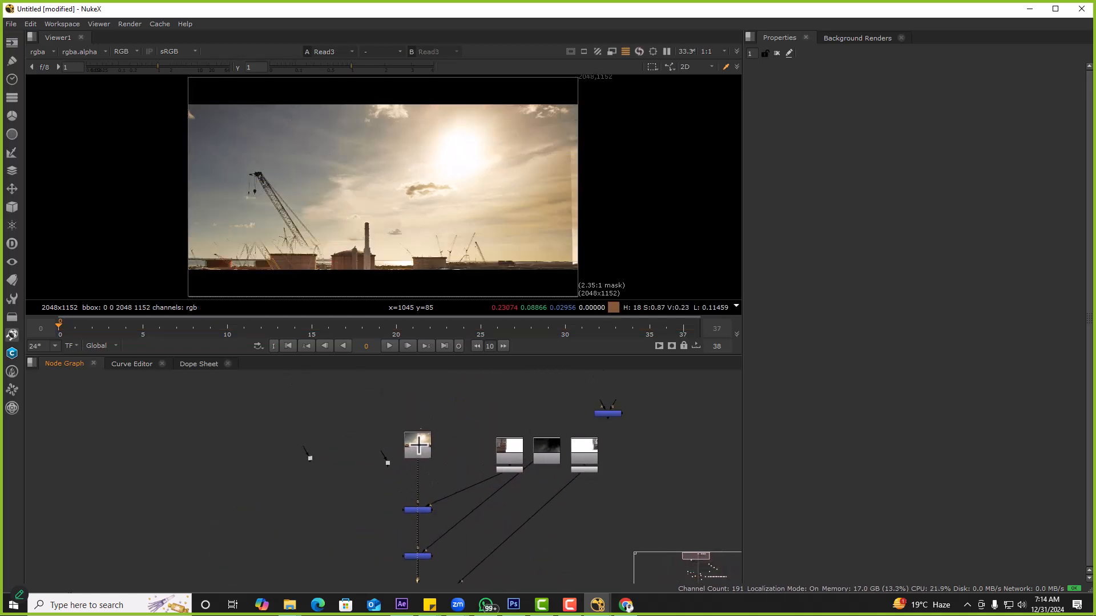
left_click(584, 51)
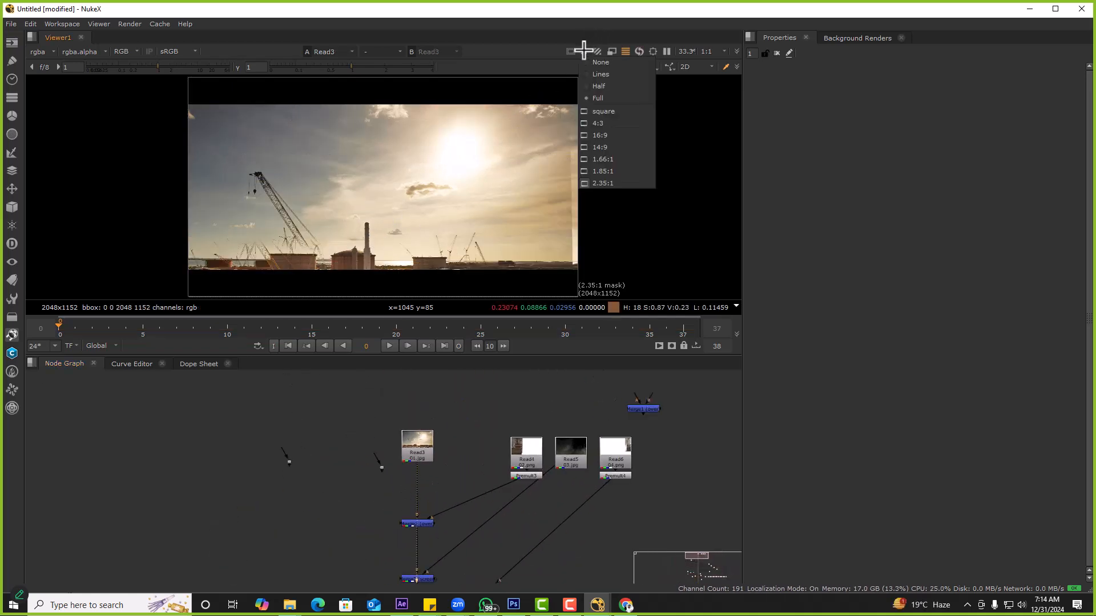
left_click(596, 63)
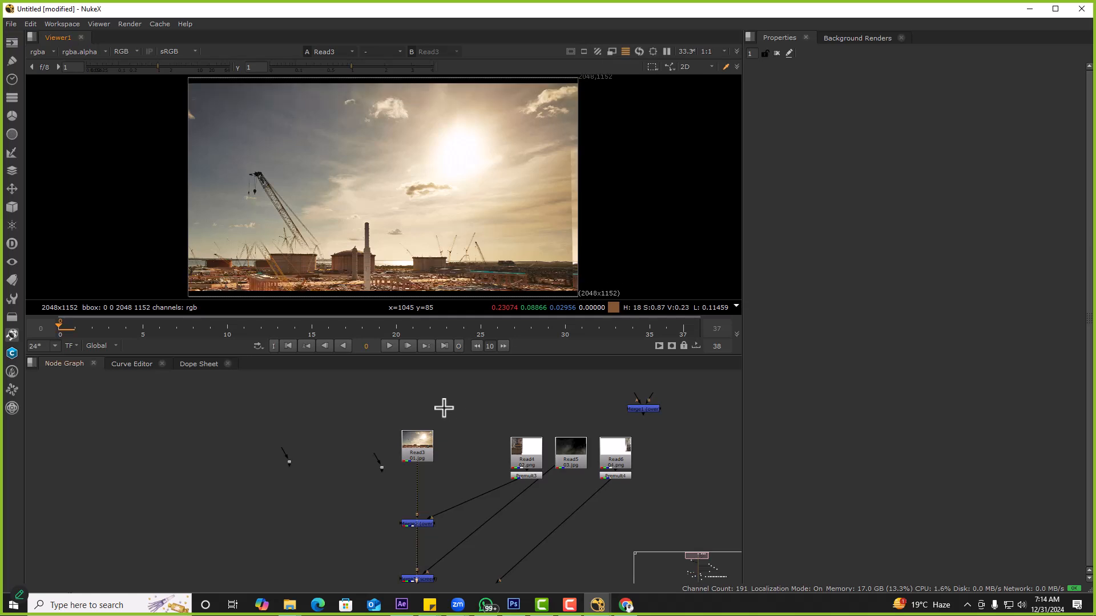
Delete the stray nodes beside the Read3 sky plate and add a Card node in their place
middle_click_drag(418, 431, 462, 445)
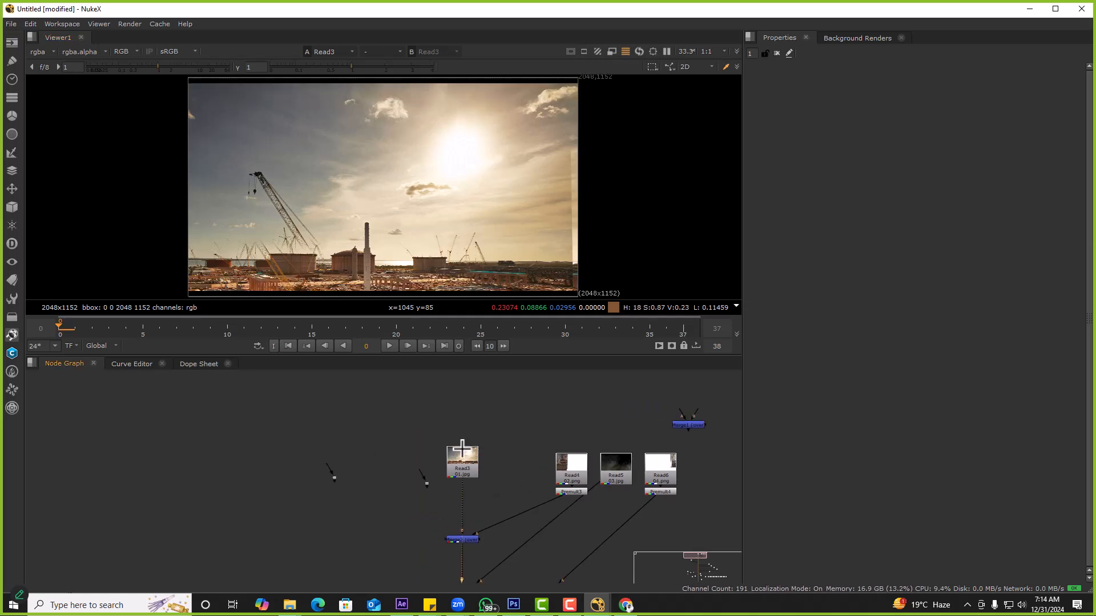
scroll(463, 445, "up", 3)
left_click_drag(451, 458, 450, 399)
left_click(388, 476)
left_click_drag(201, 464, 440, 528)
key("Delete")
key("Tab")
type("card")
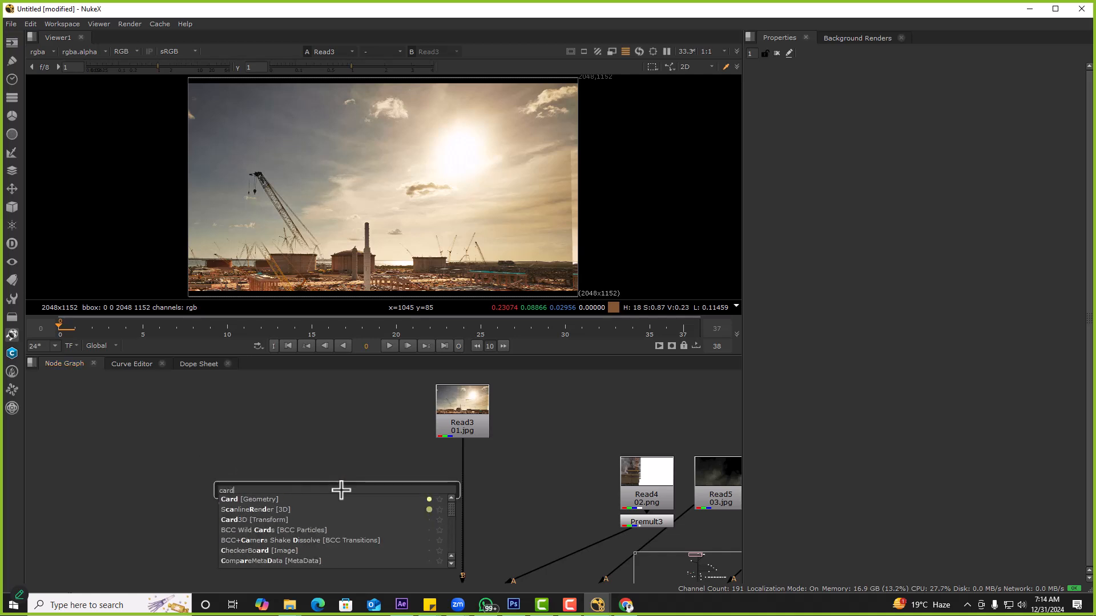
key("Return")
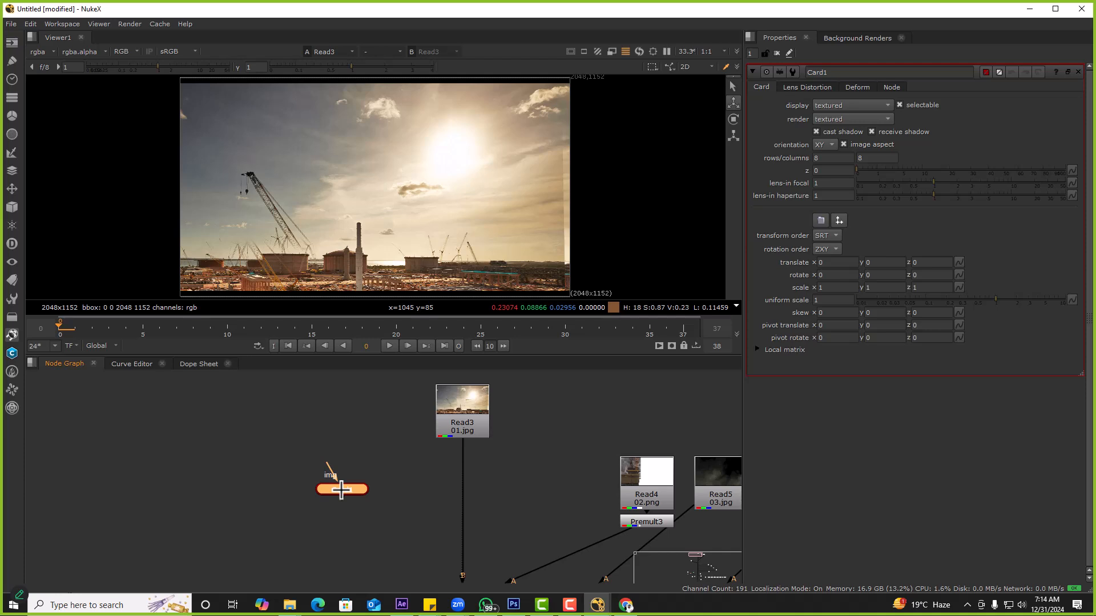
Switch to After Effects and create a 2048 x 1152 composition named Comp 1 at 24 fps
left_click(401, 604)
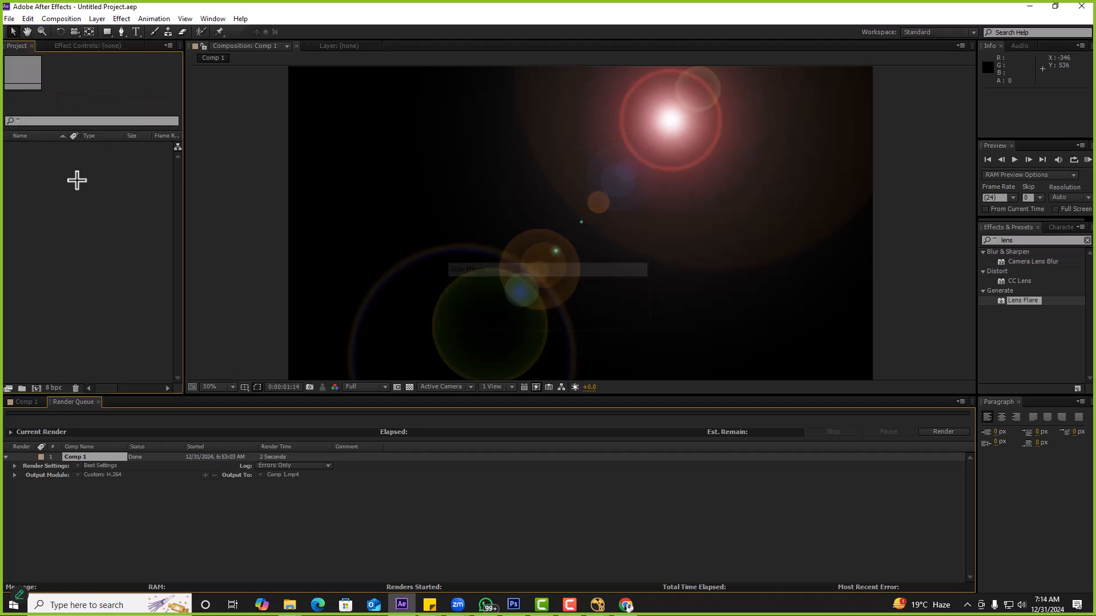
key("ctrl+n")
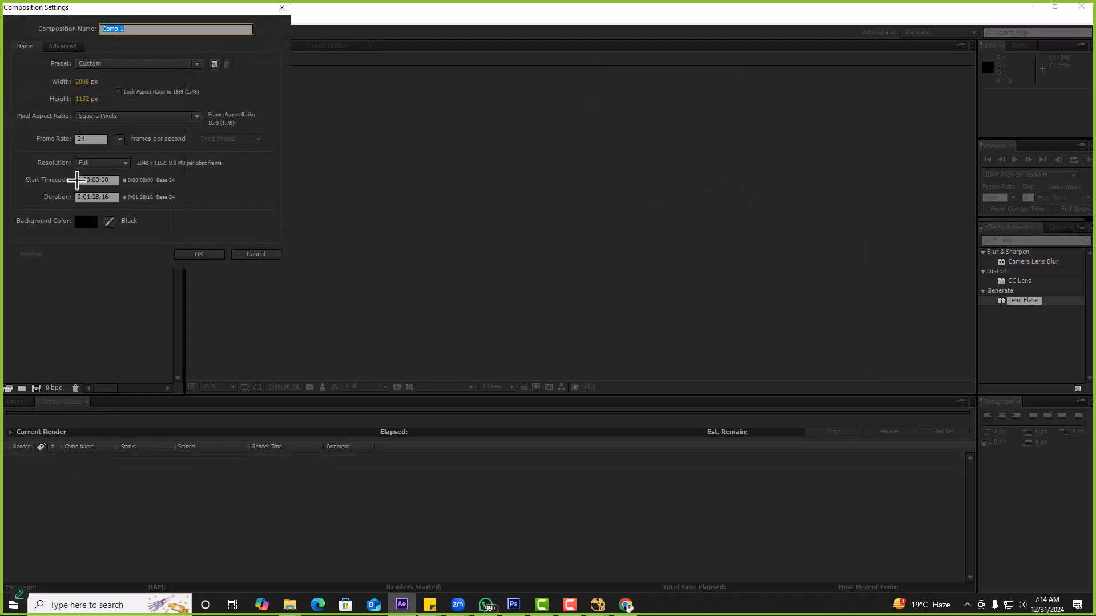
key("Return")
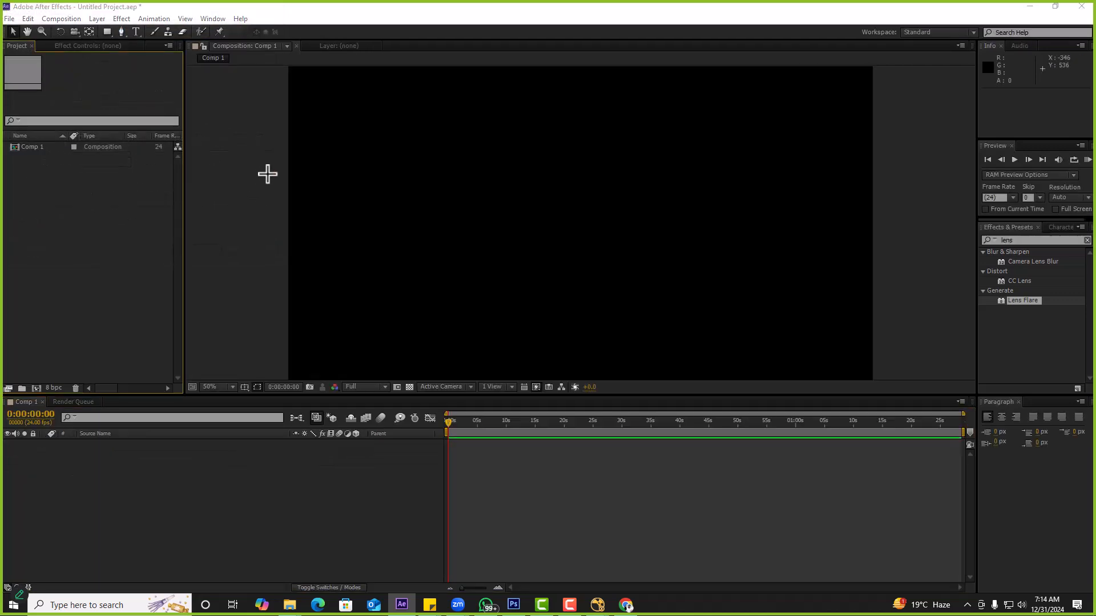
double_click(150, 202)
double_click(150, 203)
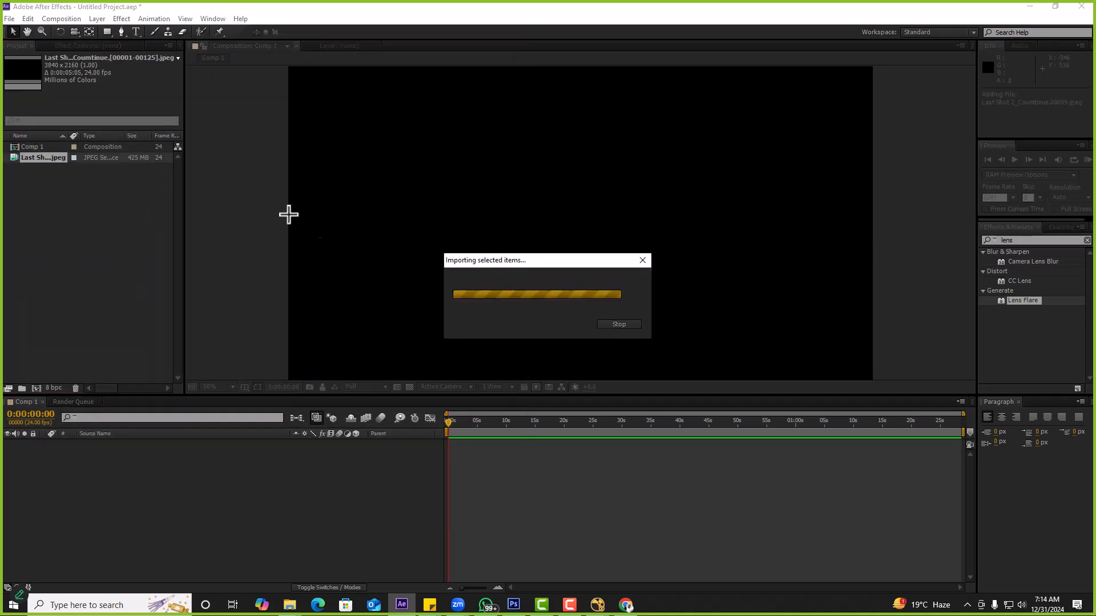
key("ctrl+z")
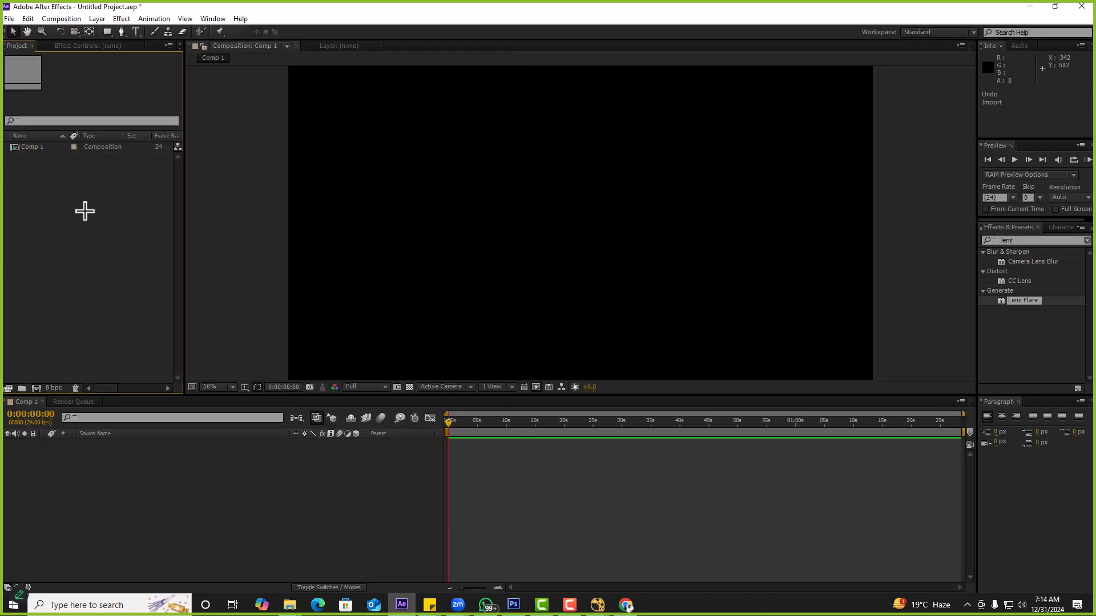
Open the footage import browser at the JPEG folder, and switch to NukeX to look up the SINGLE LAYERS folder path from Read3
double_click(119, 172)
left_click(149, 177)
key("BackSpace")
key("alt+Tab")
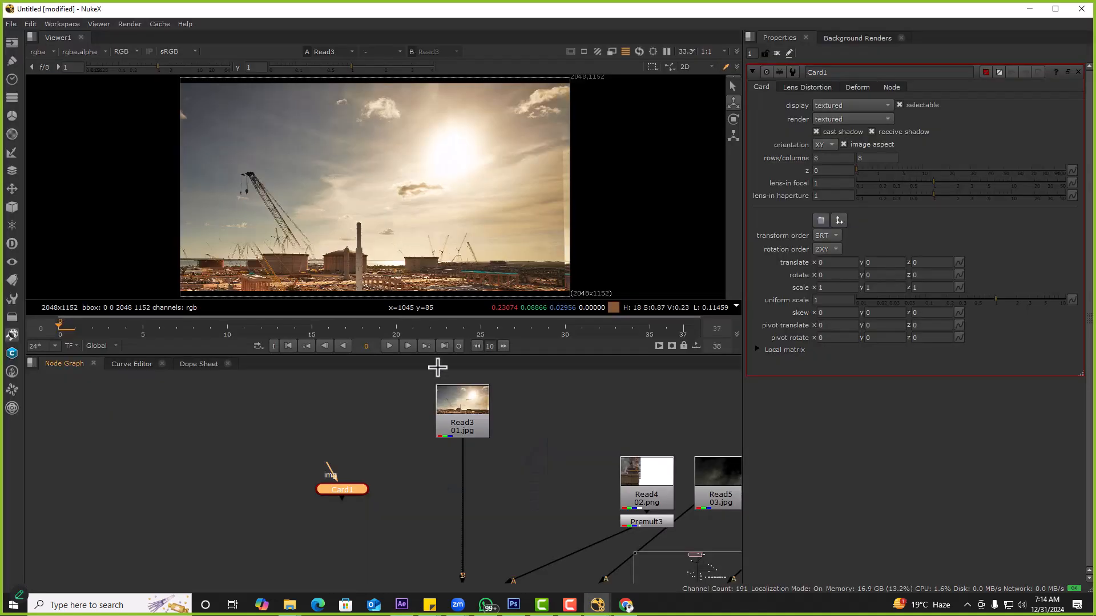
double_click(459, 401)
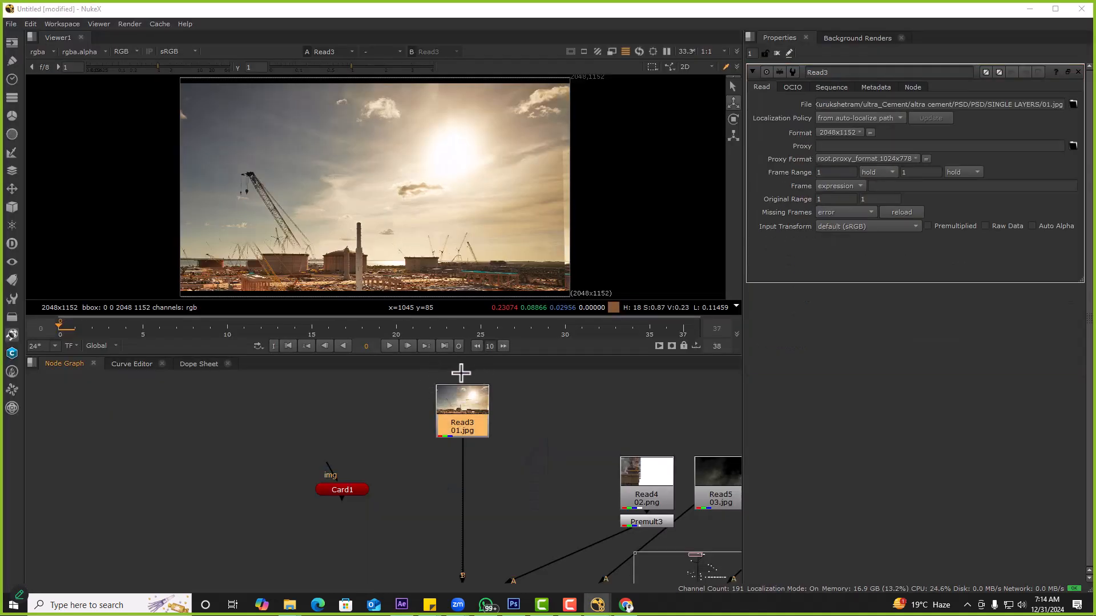
key("r")
left_click_drag(626, 379, 94, 318)
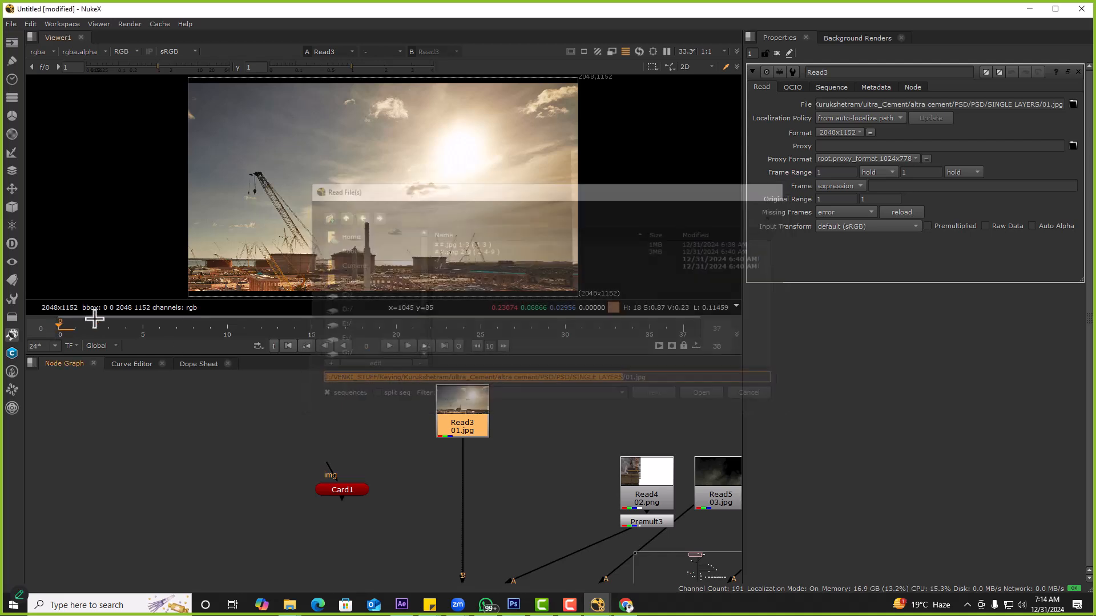
Move the newly read 02.png node beside Read3 and fetch the SINGLE LAYERS folder path for the After Effects import
key("alt+Tab")
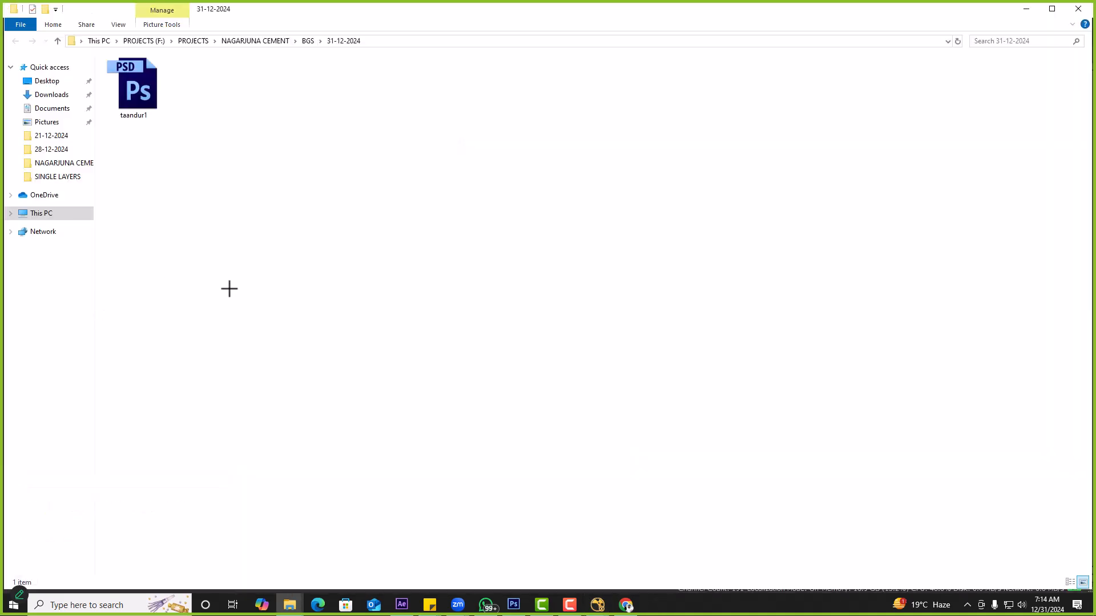
key("alt+Tab")
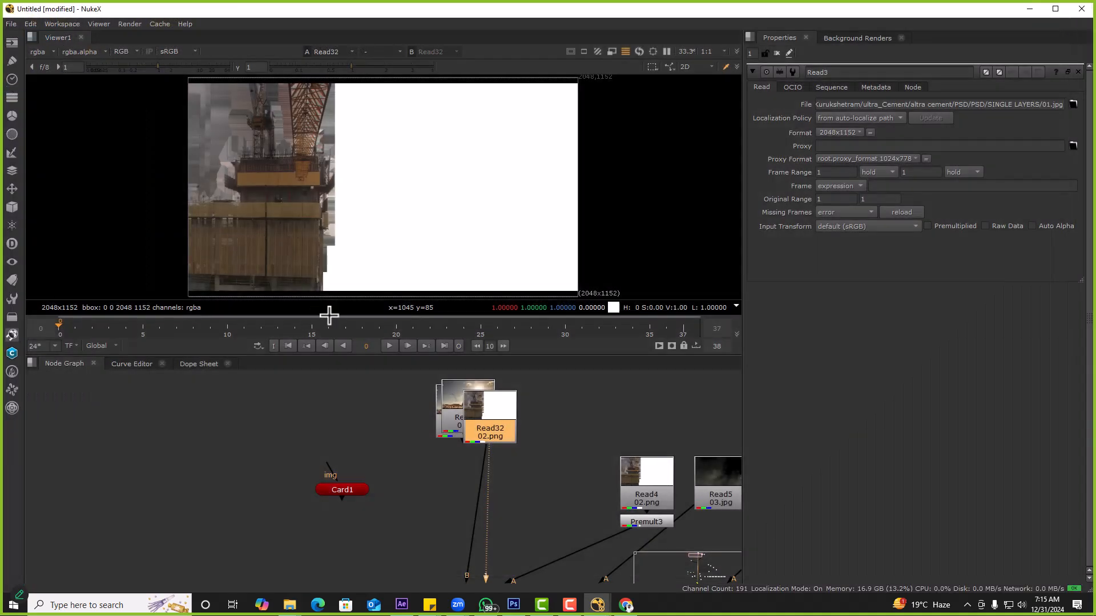
left_click_drag(491, 425, 391, 437)
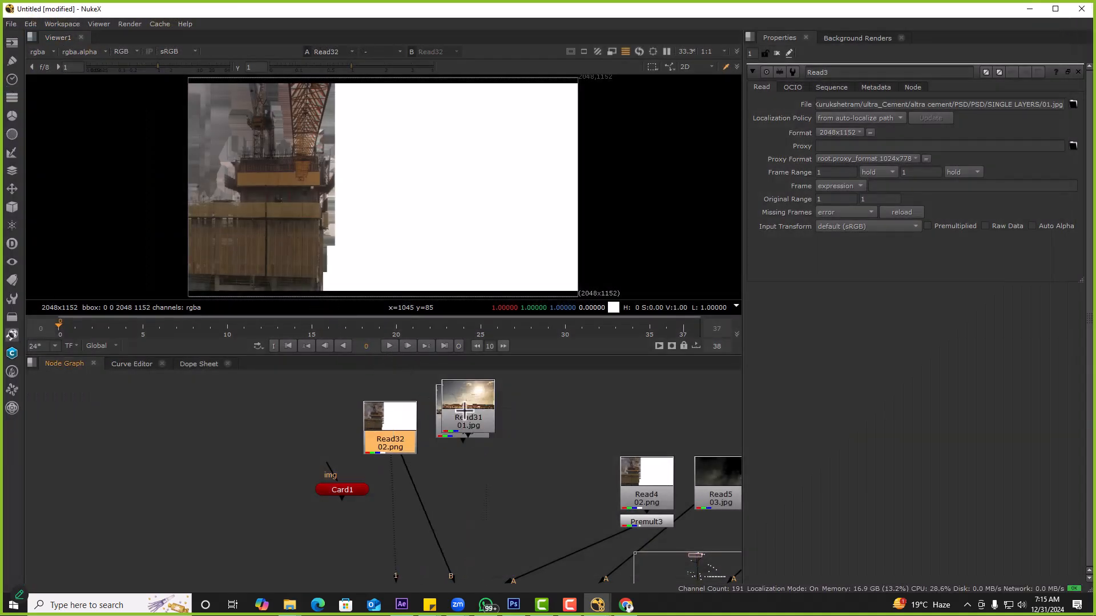
key("super+r")
key("ctrl+v")
key("Return")
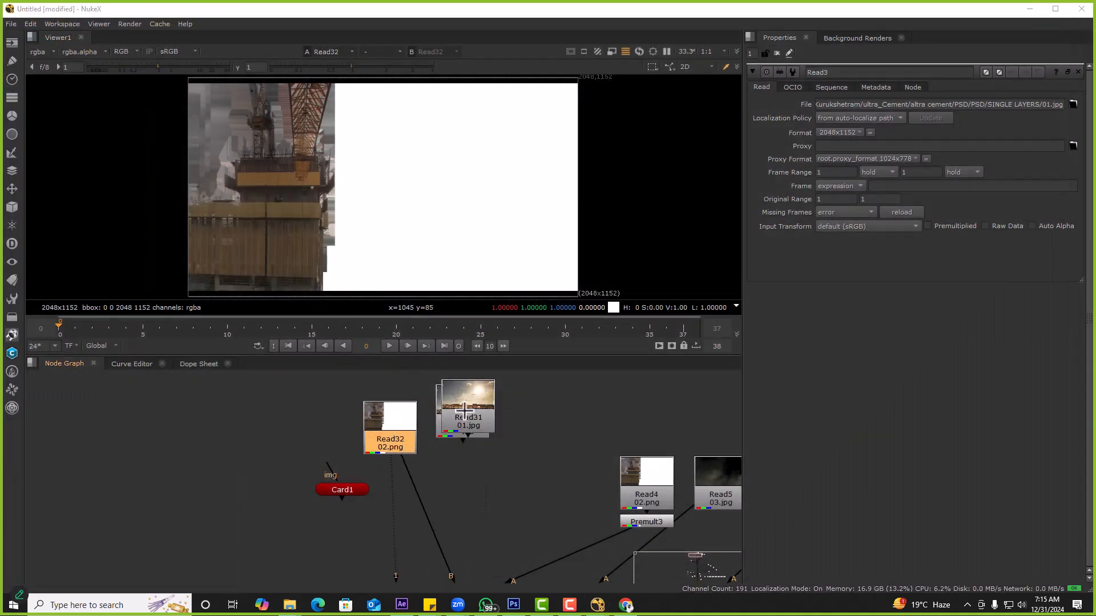
key("alt+d")
key("alt+Tab")
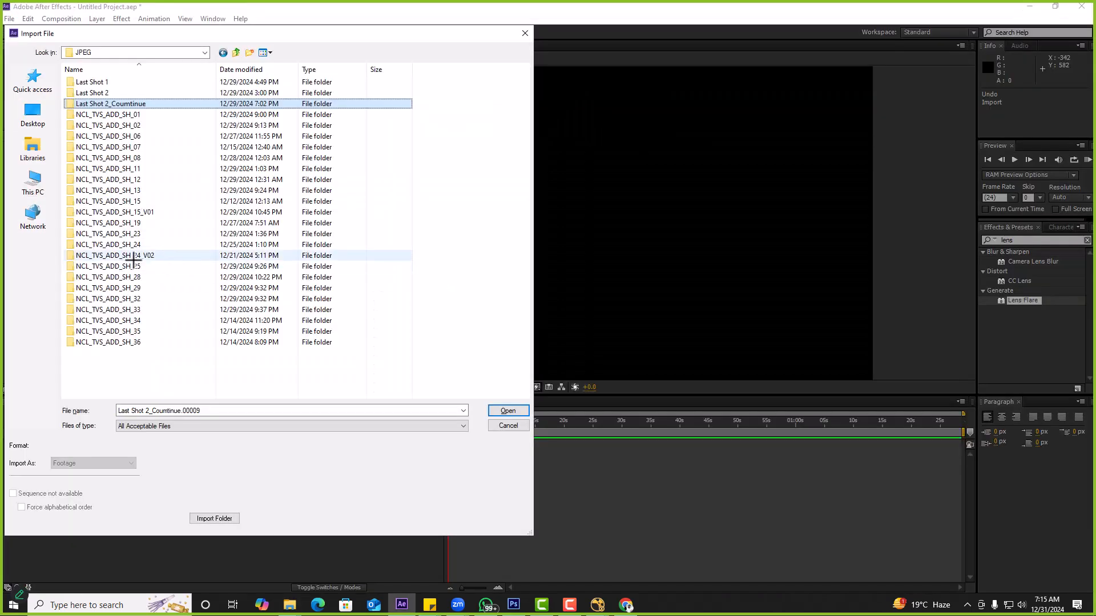
Import the layer images 01.jpg through 09.png from the SINGLE LAYERS folder into the After Effects project
left_click(199, 408)
key("ctrl+v")
key("Return")
left_click_drag(176, 210, 26, 32)
key("Return")
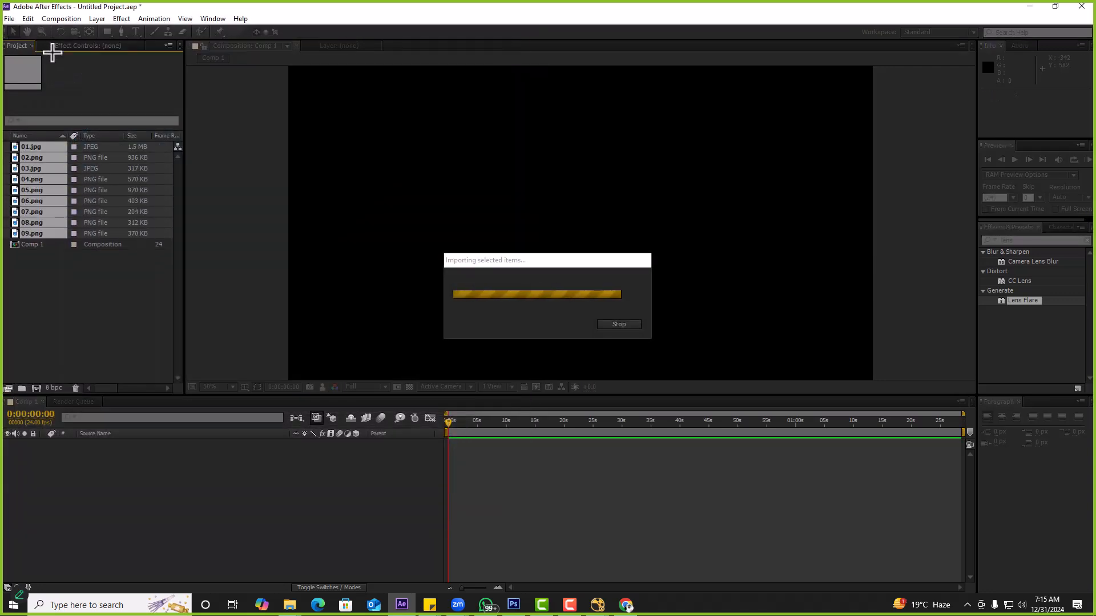
left_click_drag(45, 155, 105, 440)
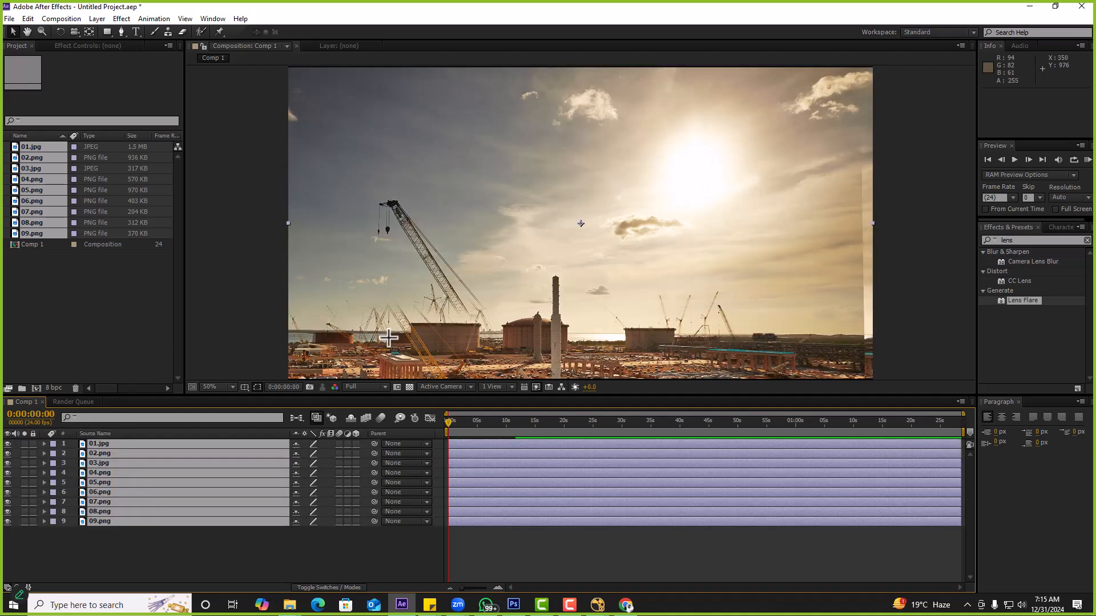
left_click(167, 548)
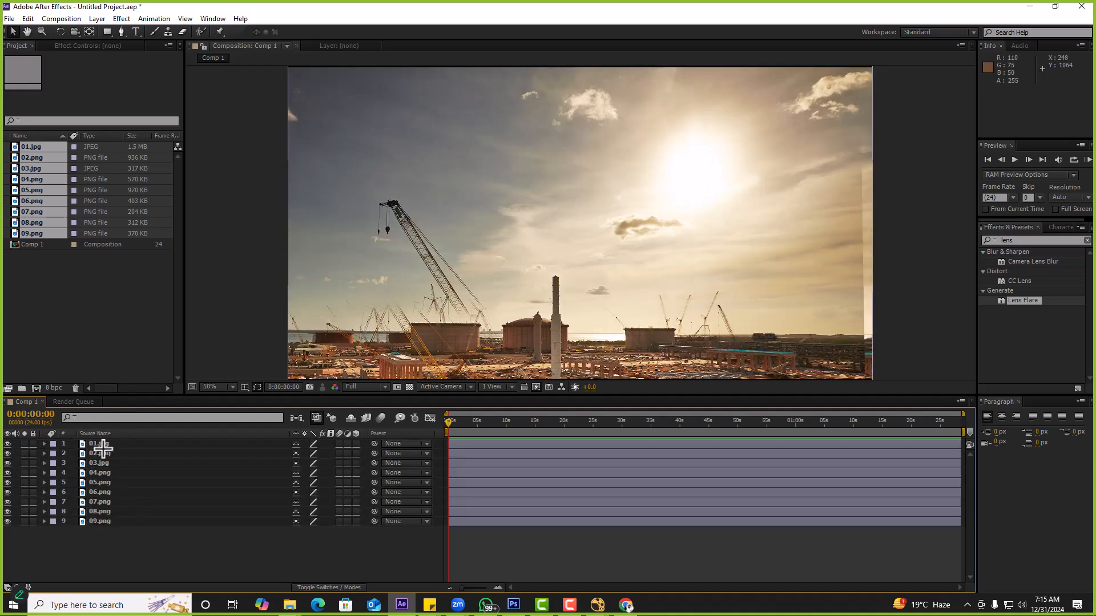
key("ctrl+z")
Add the images 01.jpg through 09.png to Comp 1 one at a time, stacked with 01.jpg lowest and 09.png uppermost
left_click_drag(36, 147, 36, 465)
left_click(31, 156)
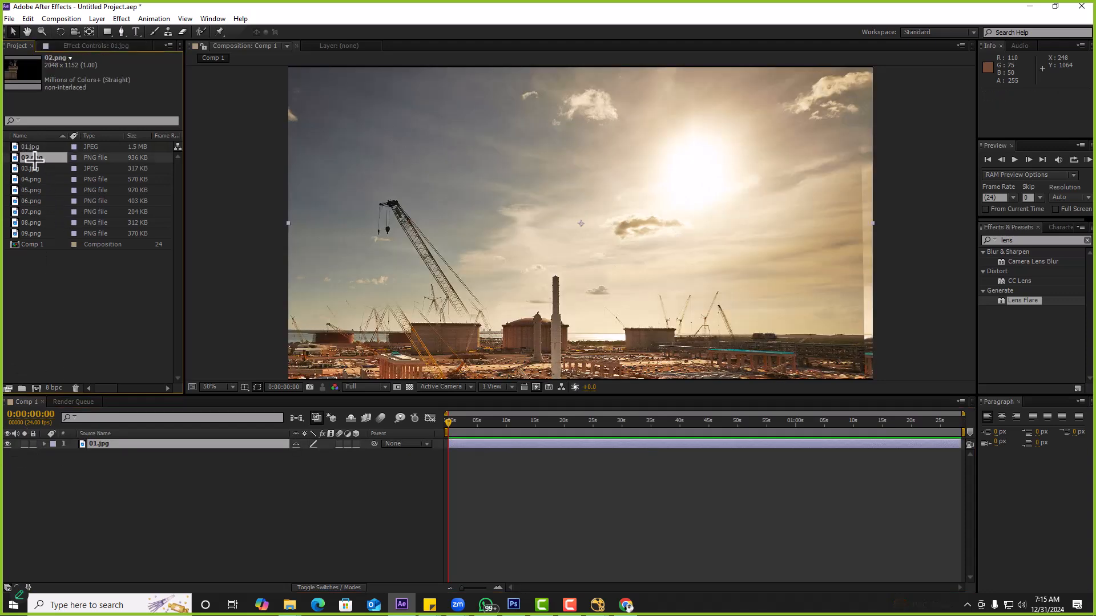
key("ctrl+slash")
left_click(23, 168)
key("ctrl+slash")
left_click(25, 179)
key("ctrl+slash")
left_click(28, 190)
key("ctrl+slash")
left_click(29, 201)
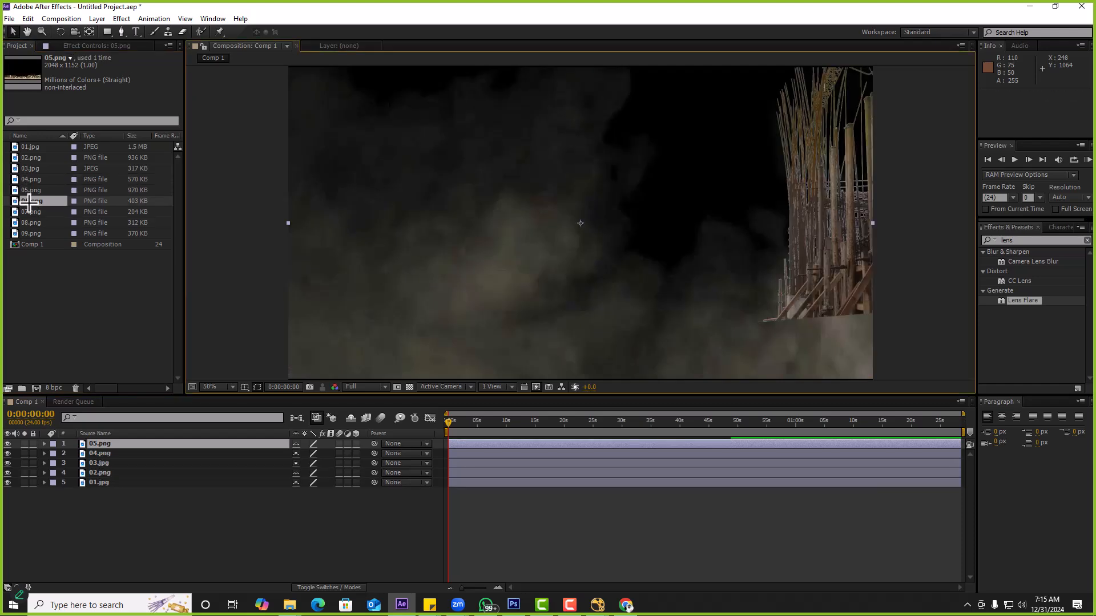
key("ctrl+slash")
left_click(29, 212)
key("ctrl+slash")
left_click(32, 223)
key("ctrl+slash")
left_click(32, 234)
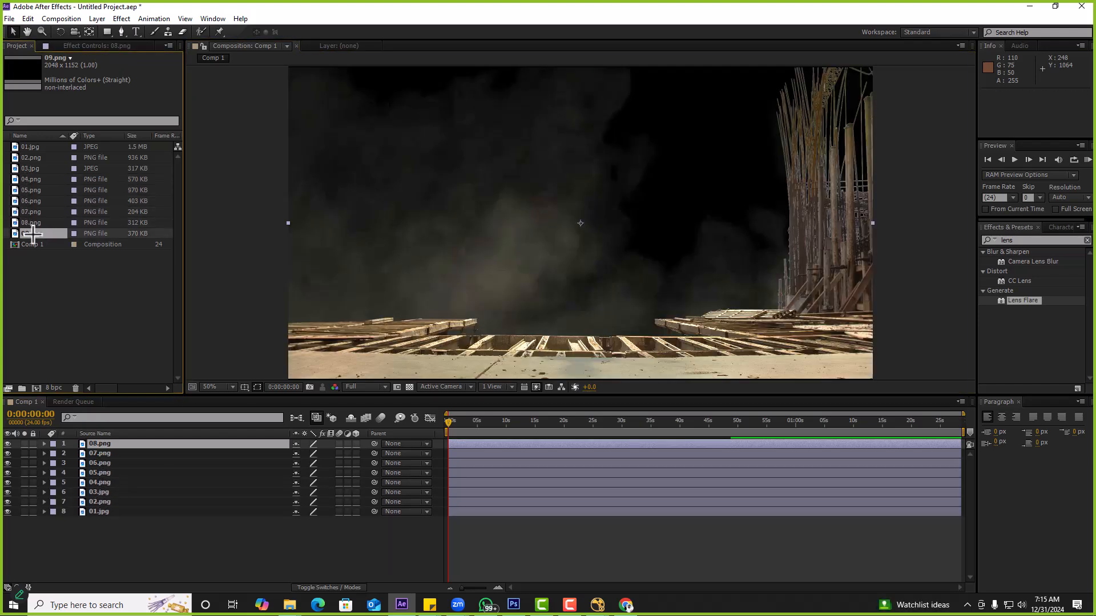
key("ctrl+slash")
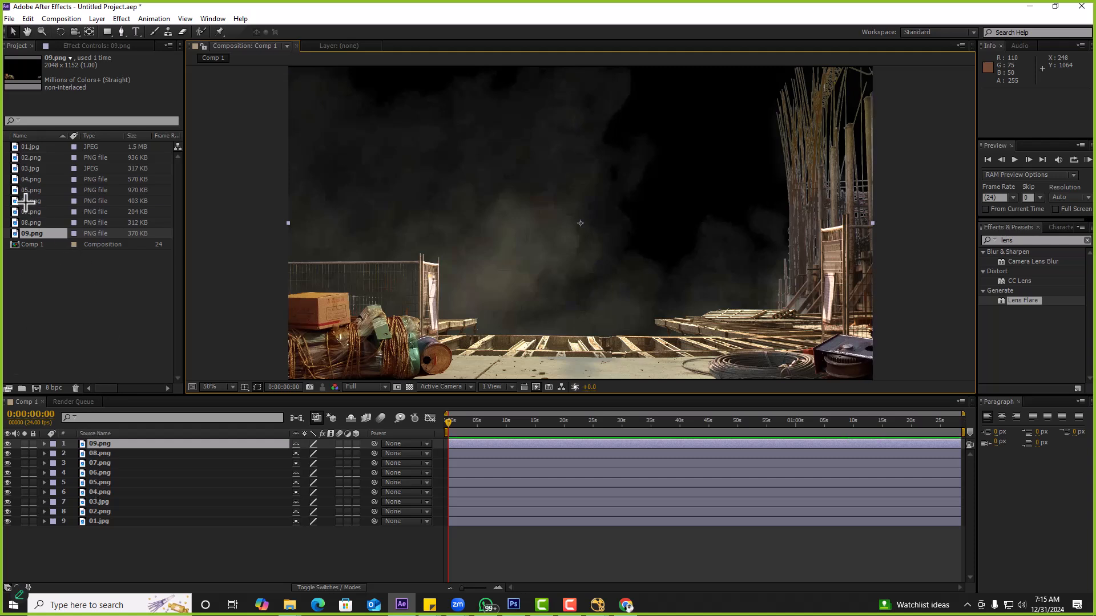
Delete the 03.jpg layer from Comp 1 and make the remaining eight image layers 3D
left_click(25, 170)
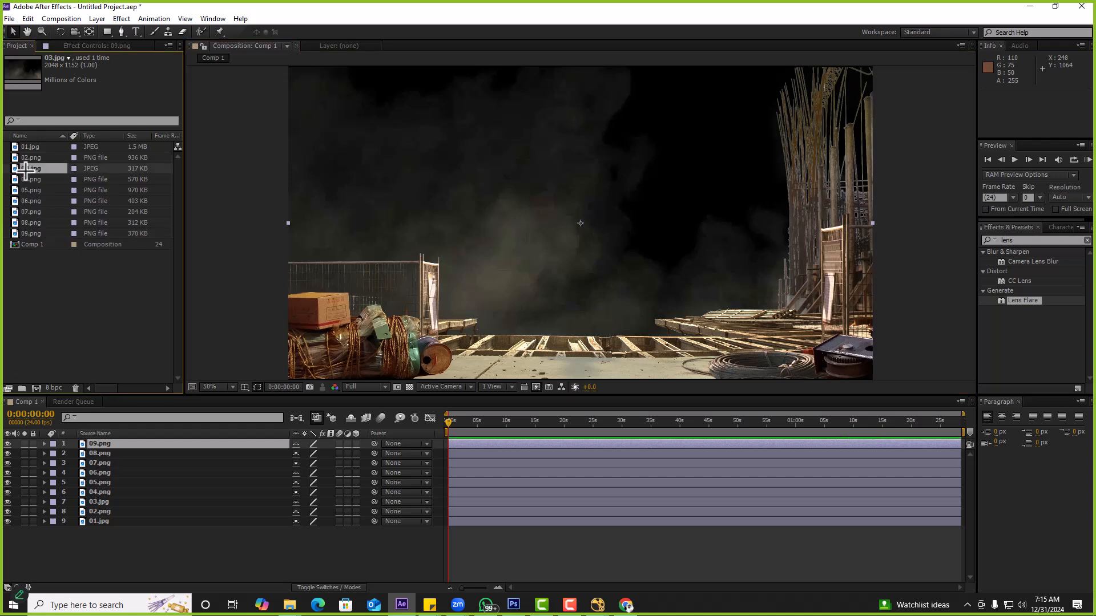
left_click(107, 532)
left_click(103, 502)
key("Delete")
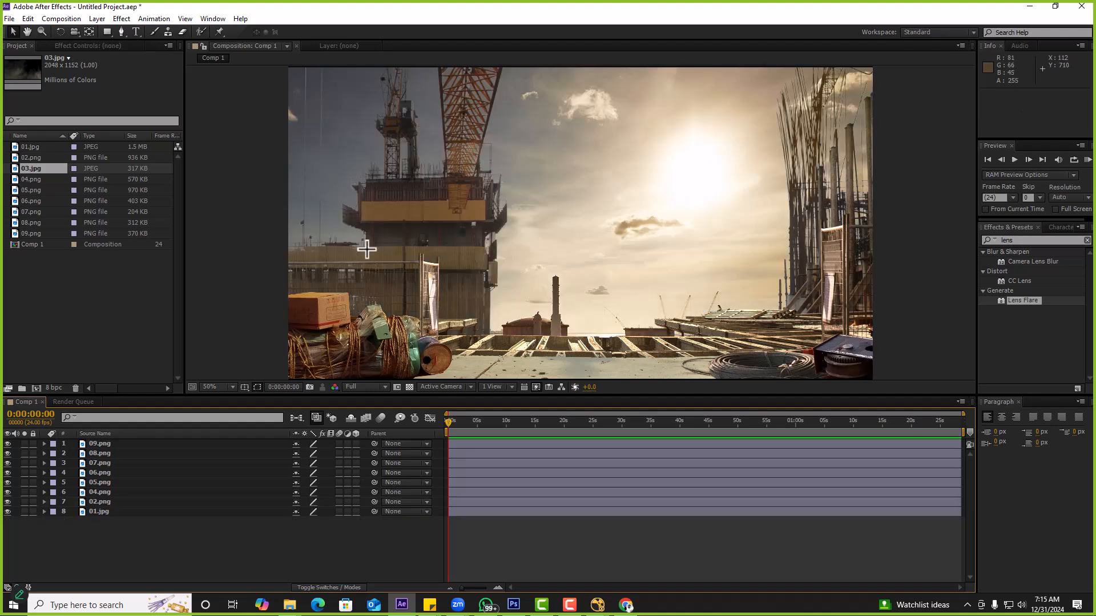
left_click_drag(356, 444, 356, 512)
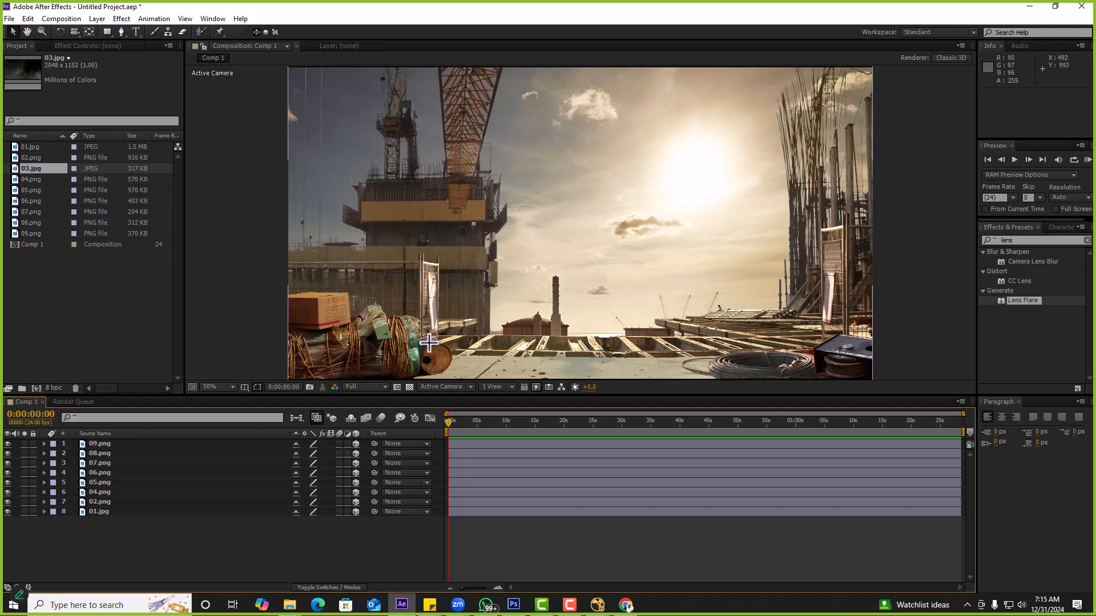
Create a new camera layer in Comp 1
key("ctrl+alt+shift+c")
left_click(616, 214)
left_click(612, 283)
left_click(664, 424)
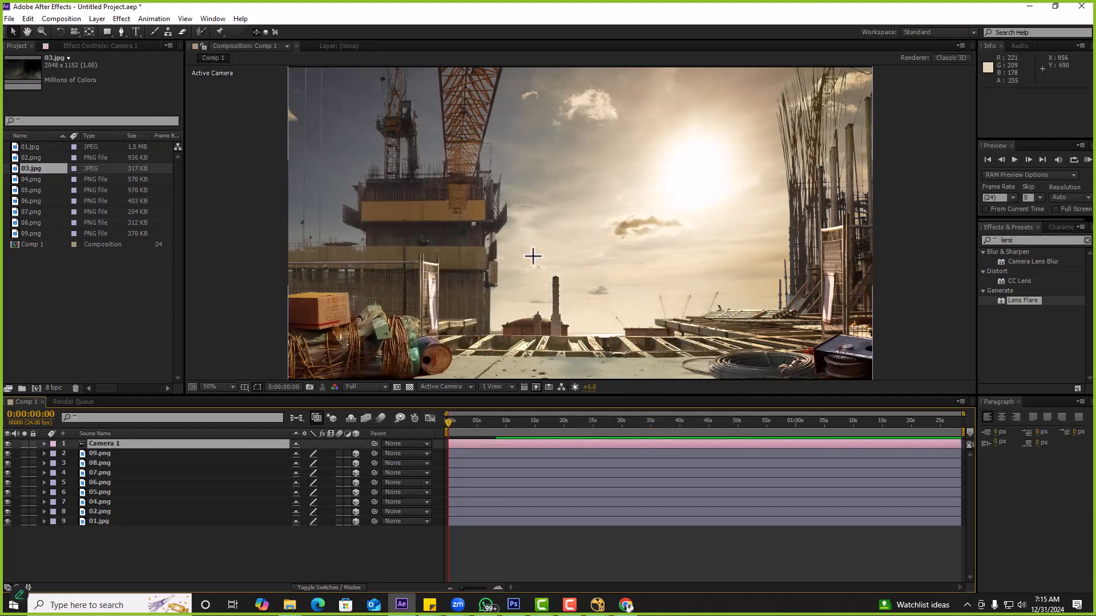
Switch the composition's 3D view from Active Camera to Right
left_click(507, 388)
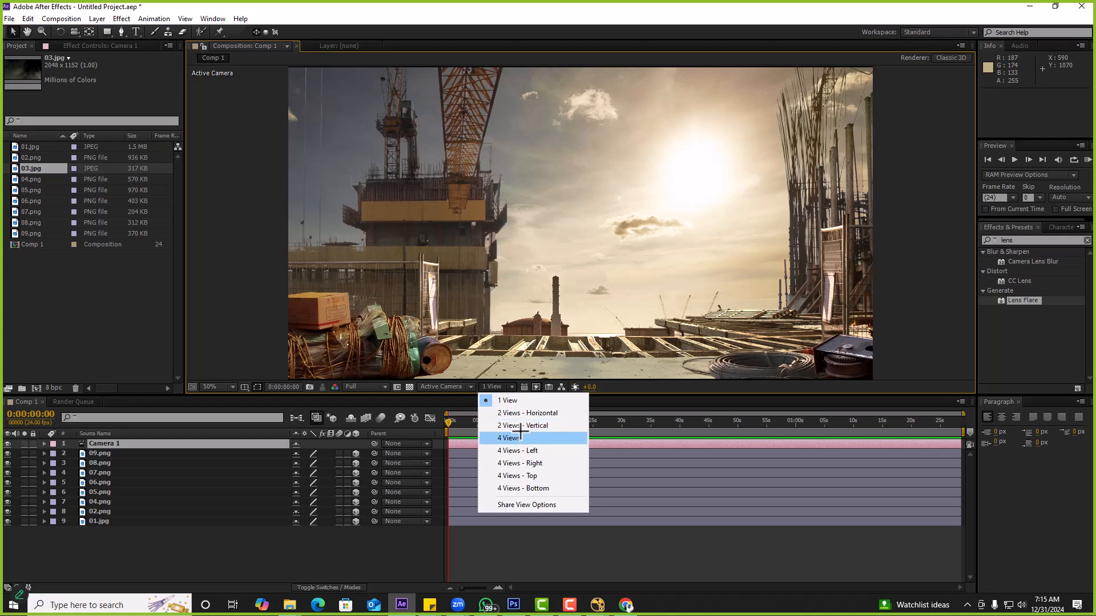
left_click(462, 387)
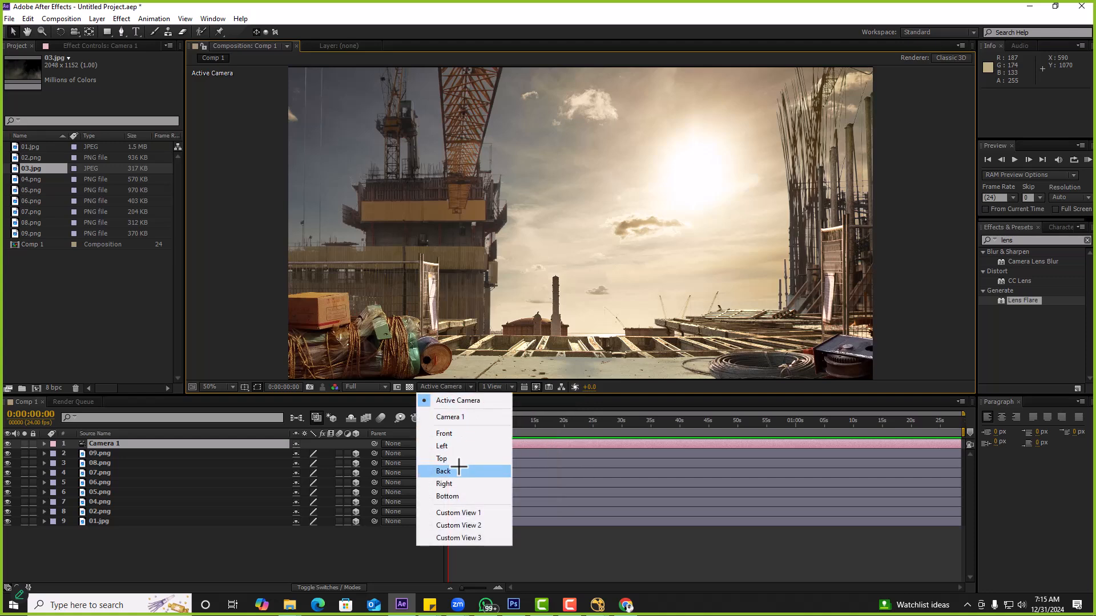
left_click(448, 483)
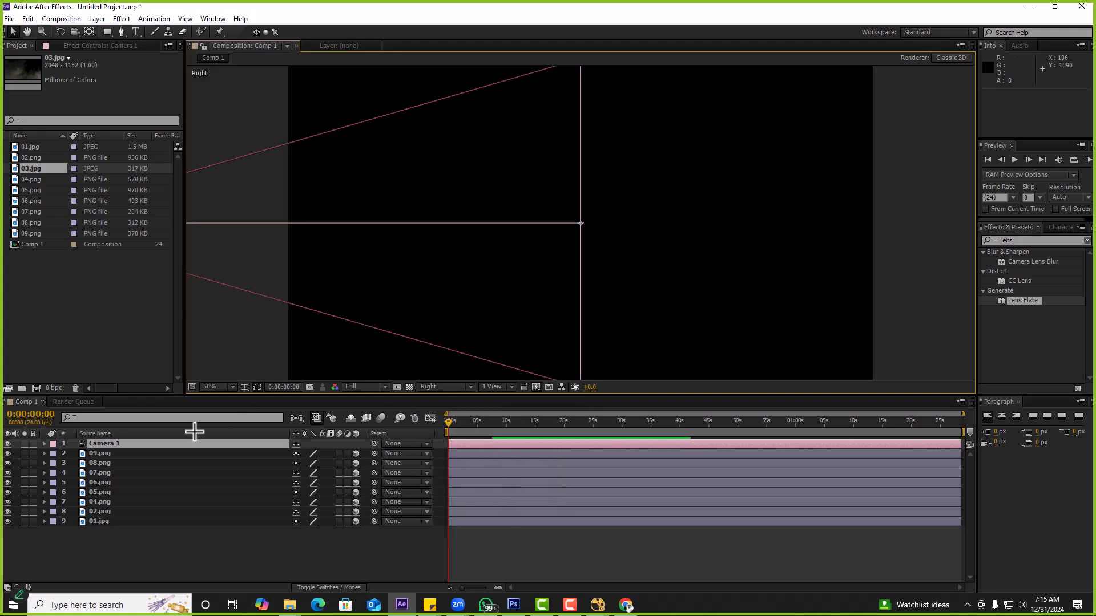
Try moving 01.jpg, 02.png and 04.png towards the camera at staggered depths, with 04.png at Z -66
left_click(98, 453)
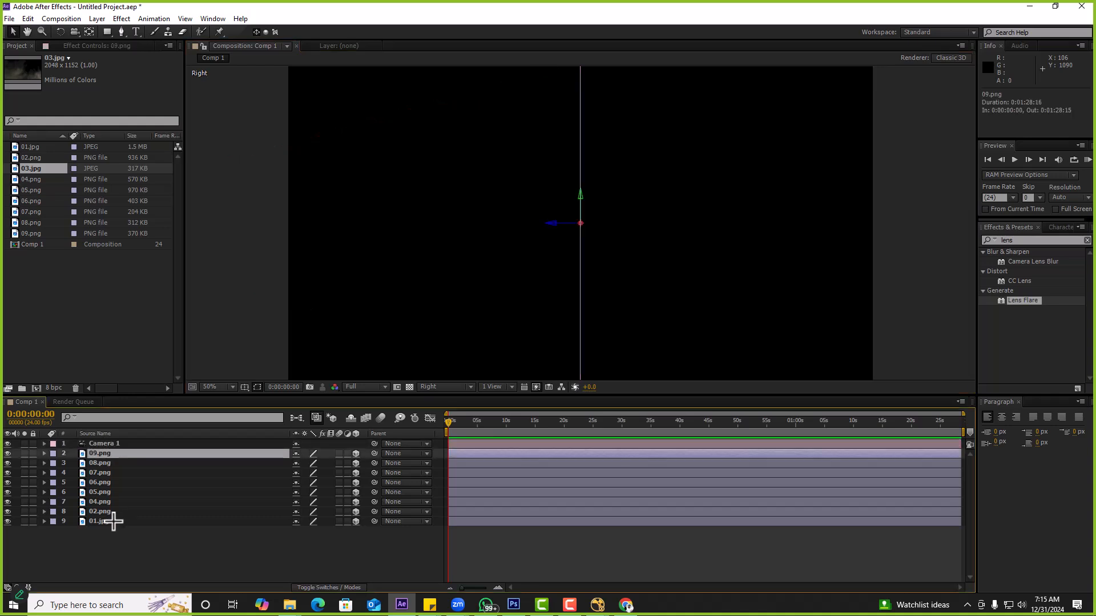
left_click(110, 521)
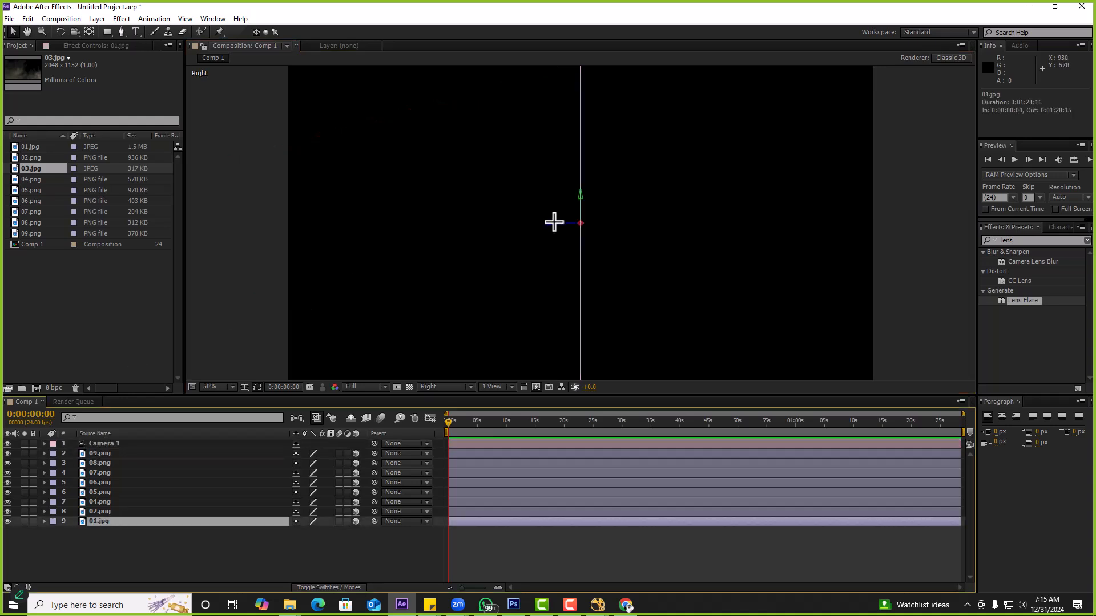
left_click_drag(552, 225, 490, 228)
left_click(104, 511)
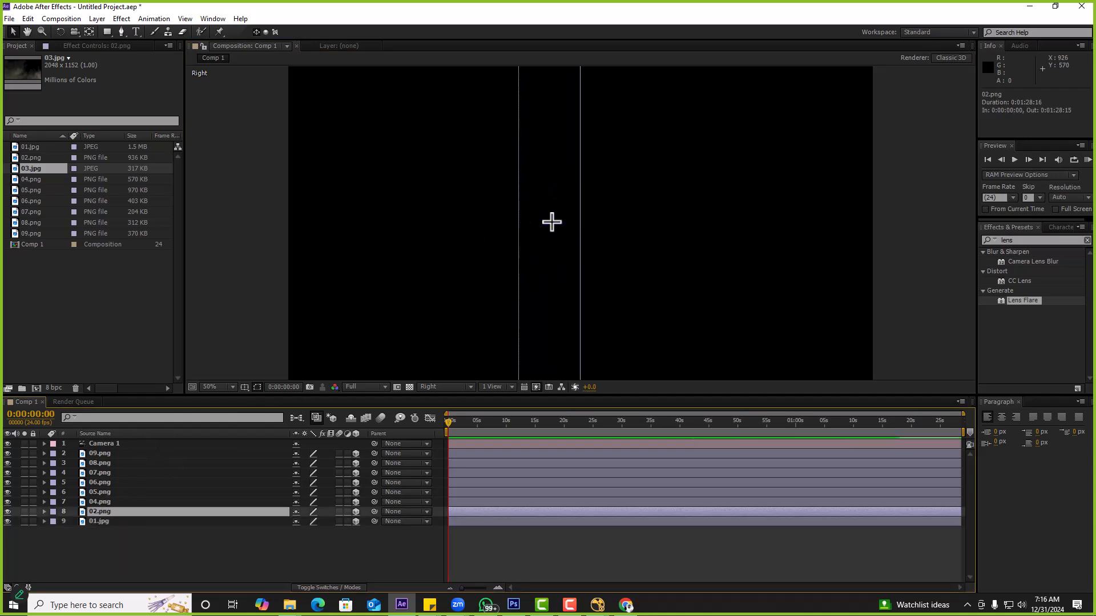
left_click(520, 262)
left_click(103, 512)
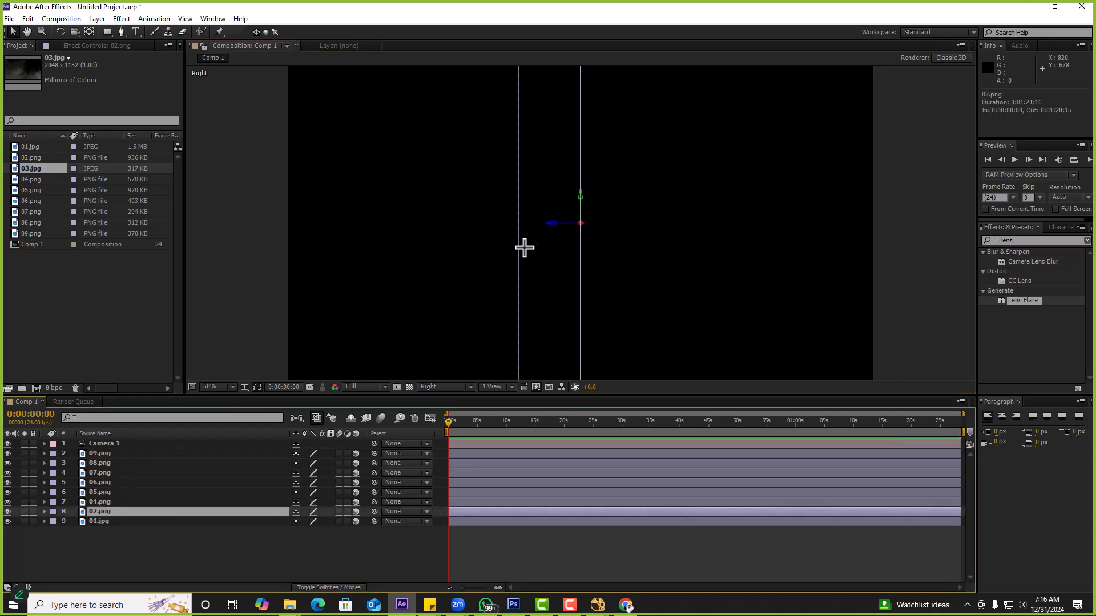
mouse_move(554, 223)
left_mouse_down()
mouse_move(513, 223)
mouse_move(546, 222)
mouse_move(535, 223)
left_mouse_up()
left_click(106, 501)
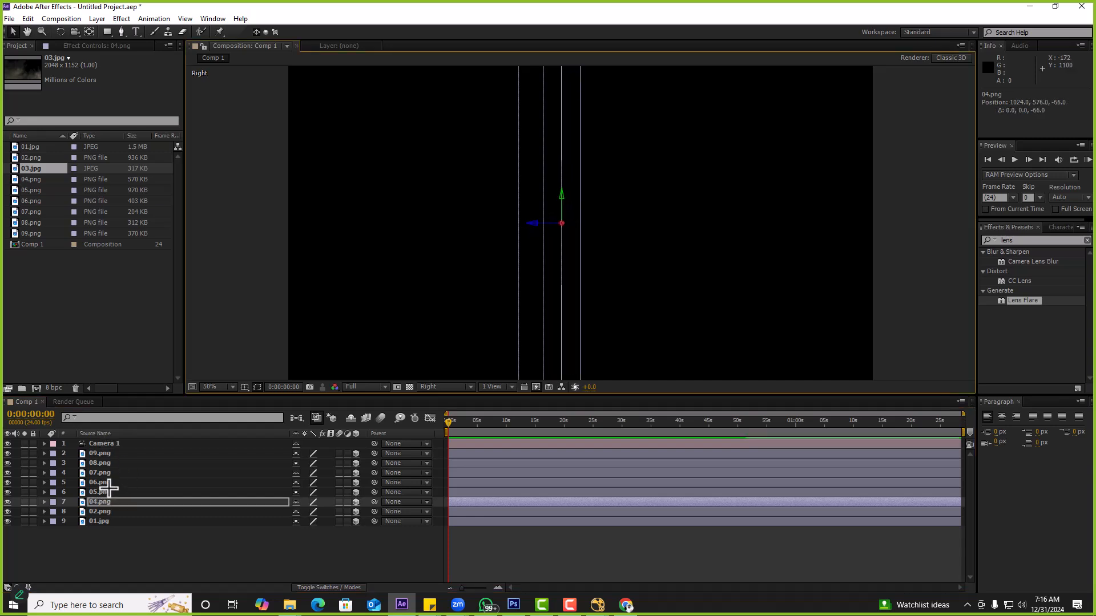
Try spreading the foreground layers up to 09.png along Z, away from the camera
left_click(104, 492)
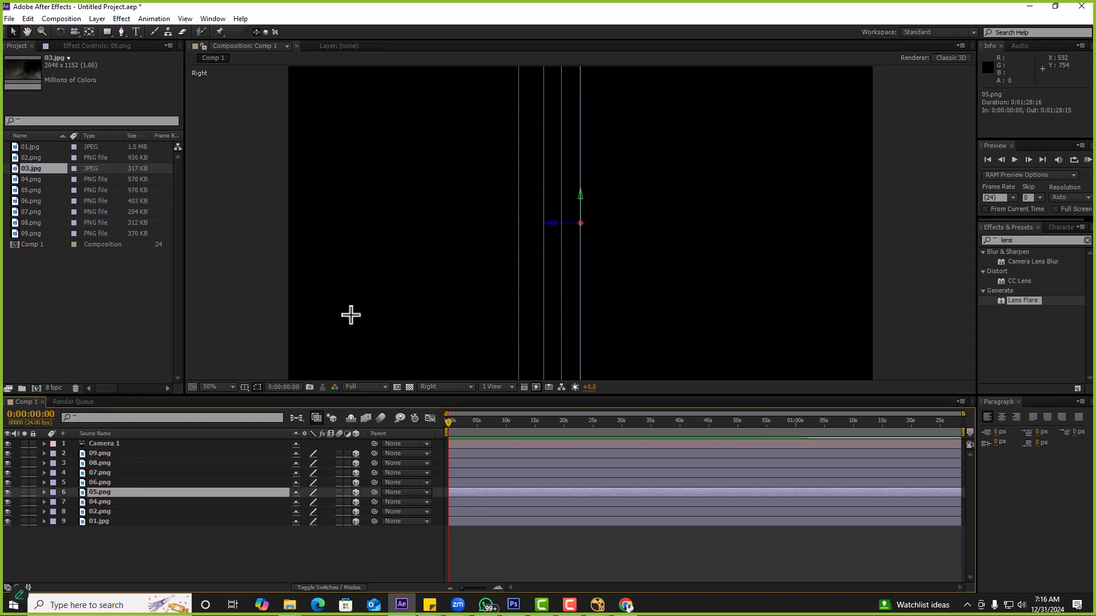
left_click(104, 482)
left_click_drag(554, 223, 639, 227)
left_click(99, 472)
left_click(100, 463)
key("Return")
left_click(98, 447)
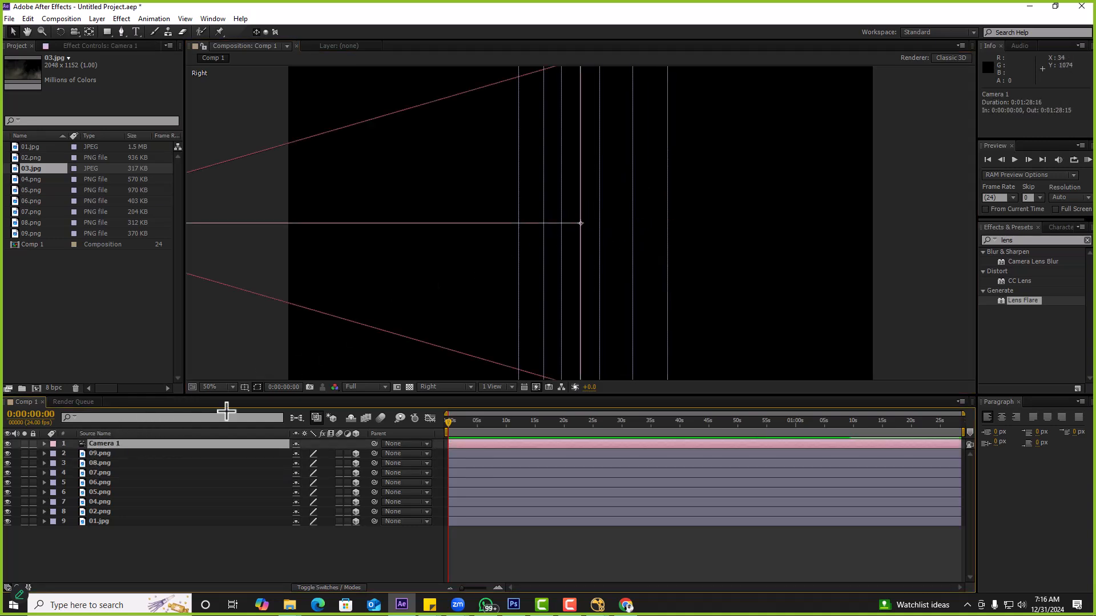
left_click(98, 454)
left_click_drag(554, 223, 680, 227)
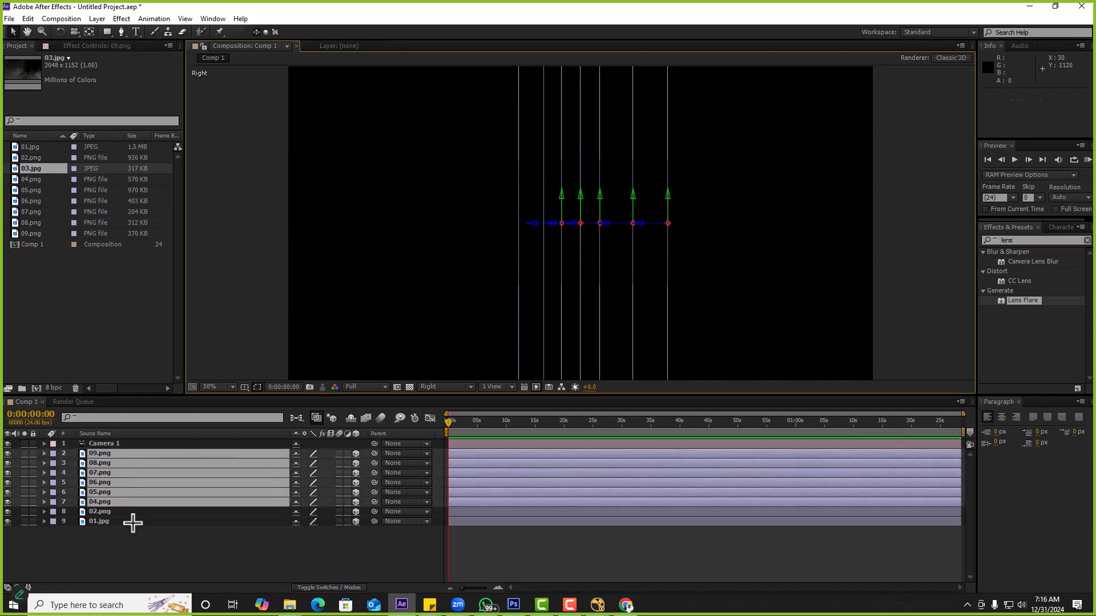
Undo the layer depth offsets, the camera, the 3D switches and the 03.jpg deletion
left_click(133, 521)
left_click(139, 530)
key("ctrl+z")
key("ctrl+z")
key("ctrl+z")
key("ctrl+z")
key("ctrl+z")
key("ctrl+z")
key("ctrl+z")
key("ctrl+z")
key("ctrl+z")
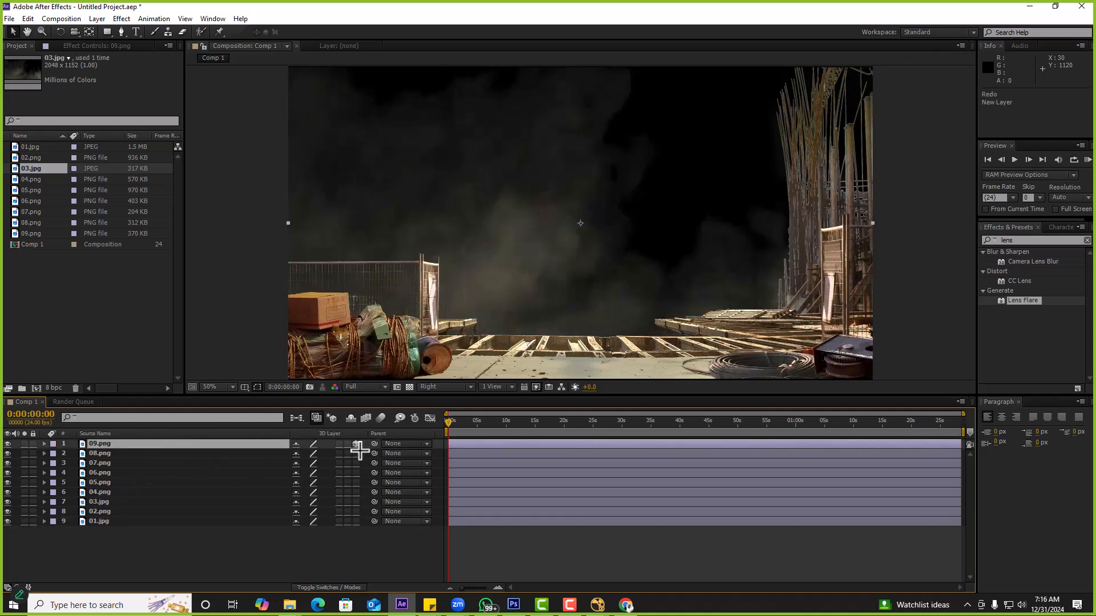
Make all nine image layers in Comp 1 3D and delete the 03.jpg layer
left_click_drag(364, 512, 365, 533)
left_click(171, 541)
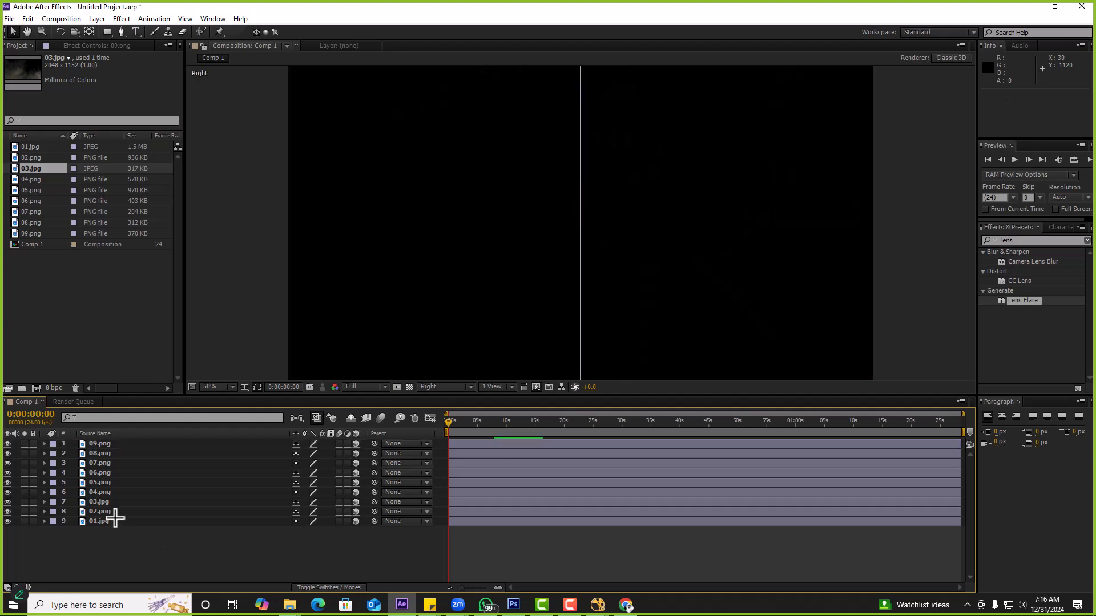
left_click(101, 502)
key("Delete")
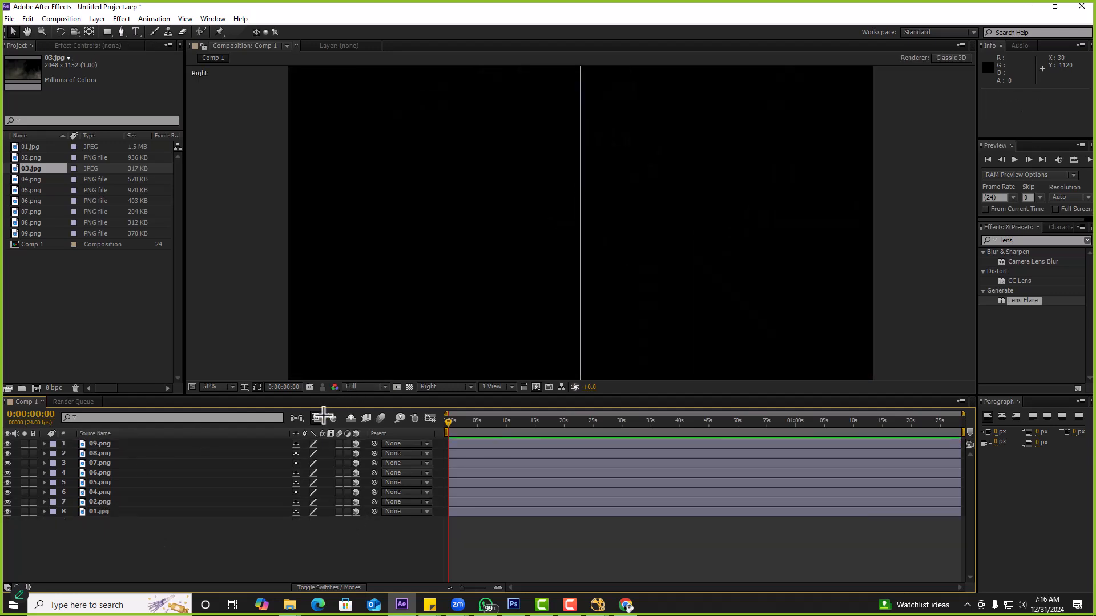
Add a camera to Comp 1 and set up a 2 Views - Horizontal layout with Active Camera beside the Right view
key("ctrl+alt+shift+c")
key("Return")
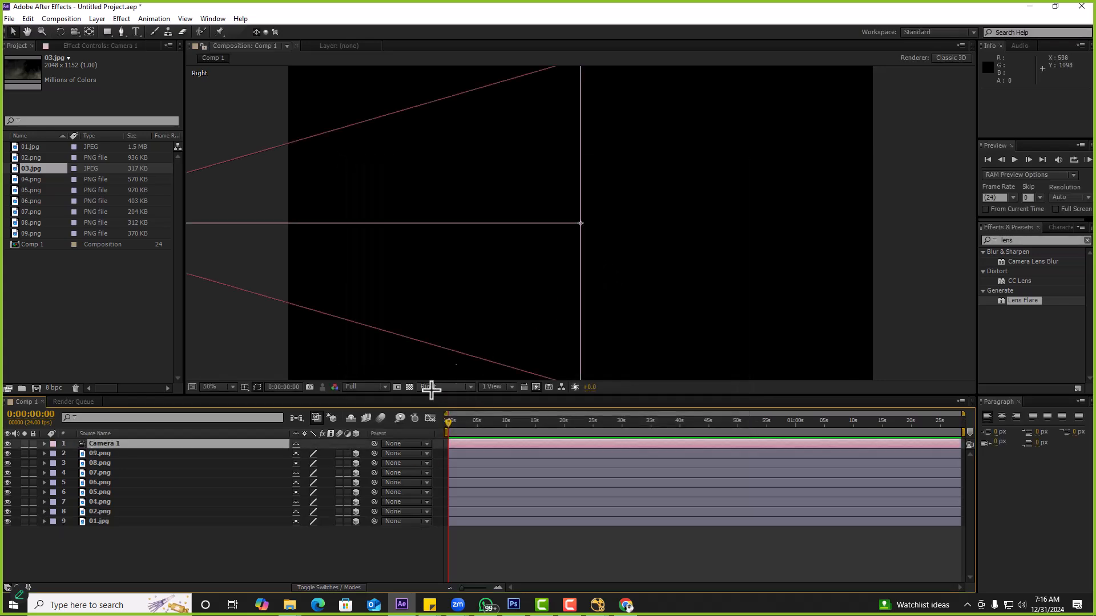
left_click(496, 387)
left_click(502, 411)
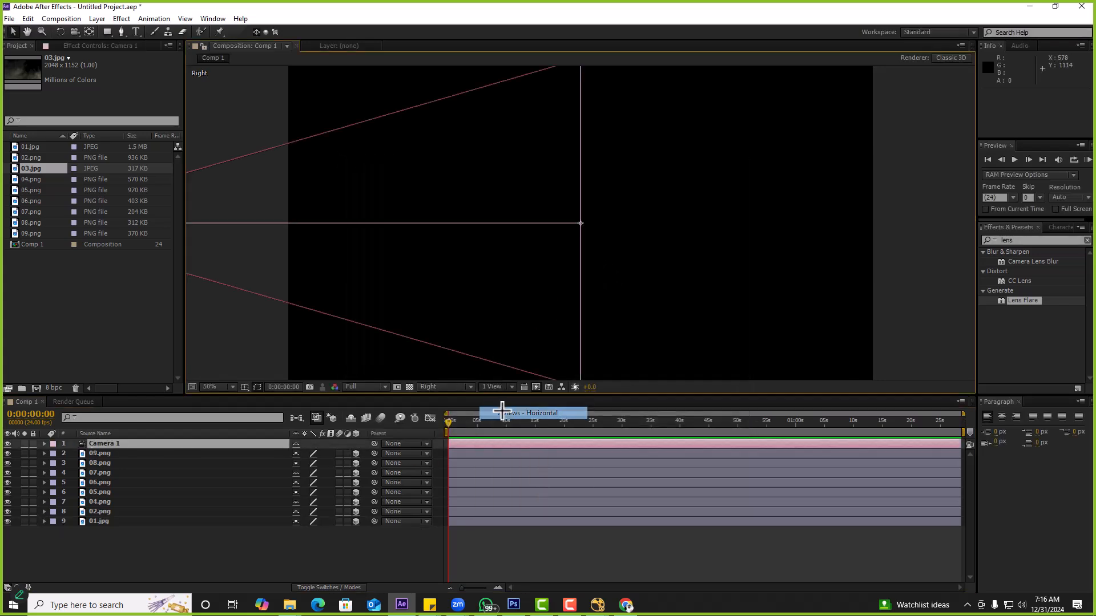
left_click(436, 338)
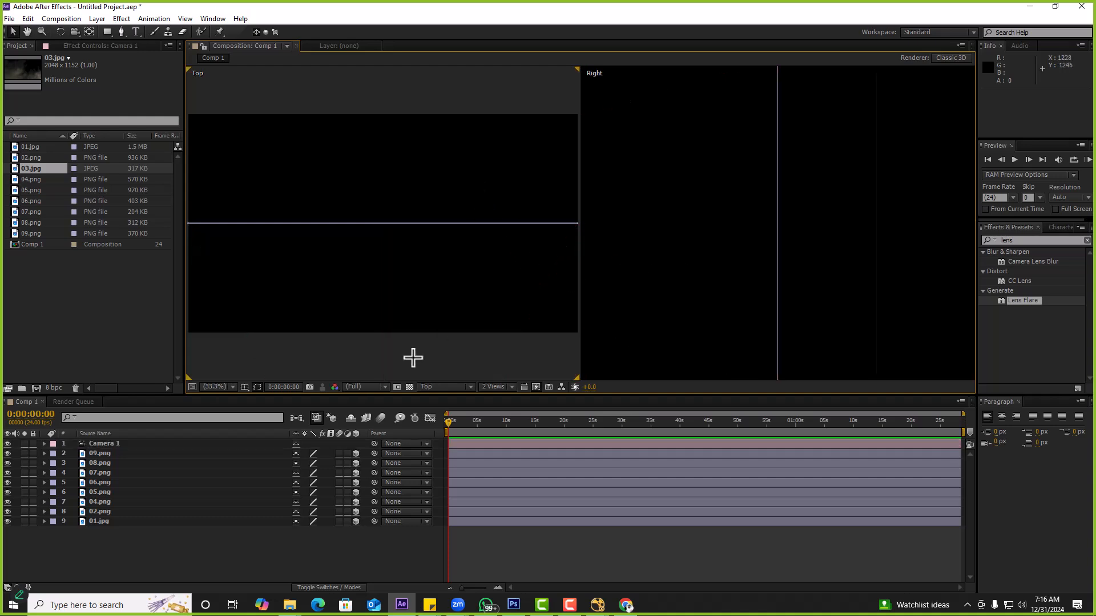
left_click(445, 387)
left_click(440, 401)
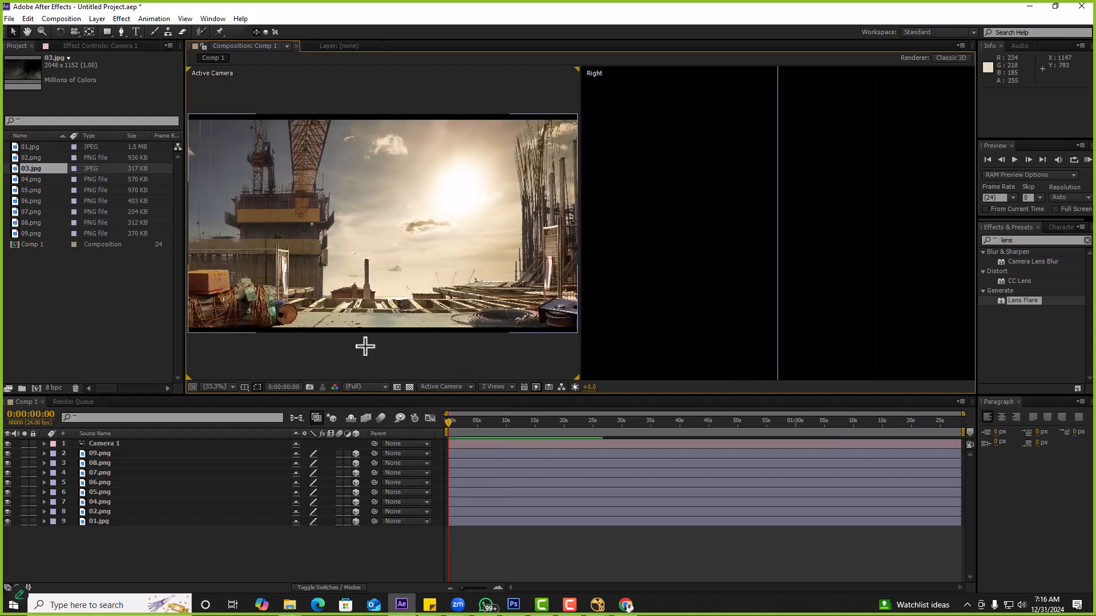
Push the 01.jpg sky layer away from the camera to Z 984 and scale it to 154% so it fills the frame
left_click(94, 521)
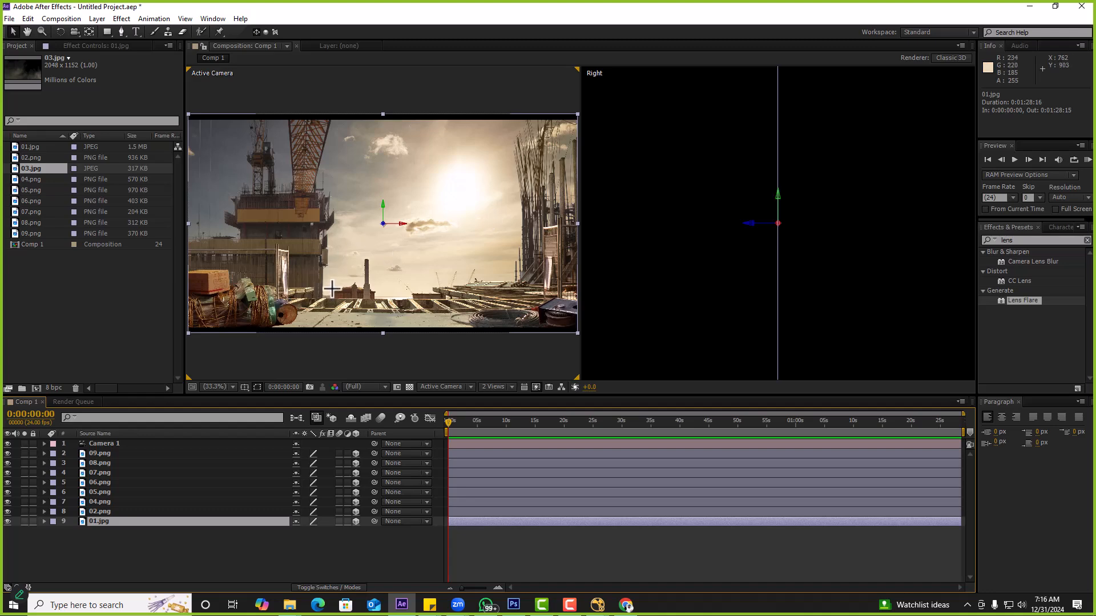
left_click_drag(753, 223, 636, 231)
key("ctrl+z")
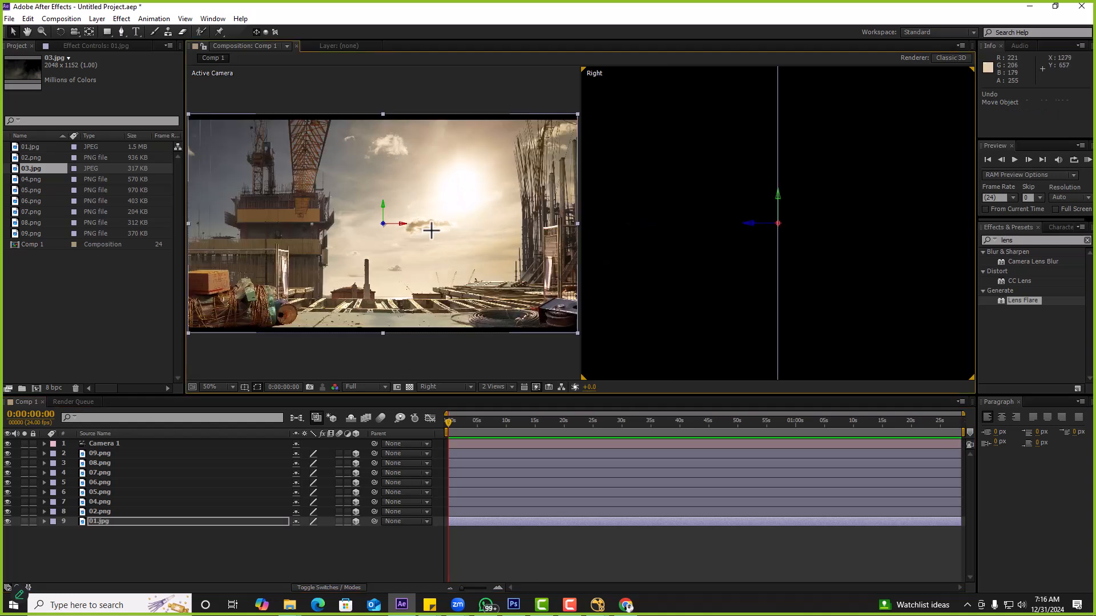
left_click_drag(748, 223, 959, 212)
scroll(785, 237, "down", 2)
left_click_drag(854, 223, 898, 223)
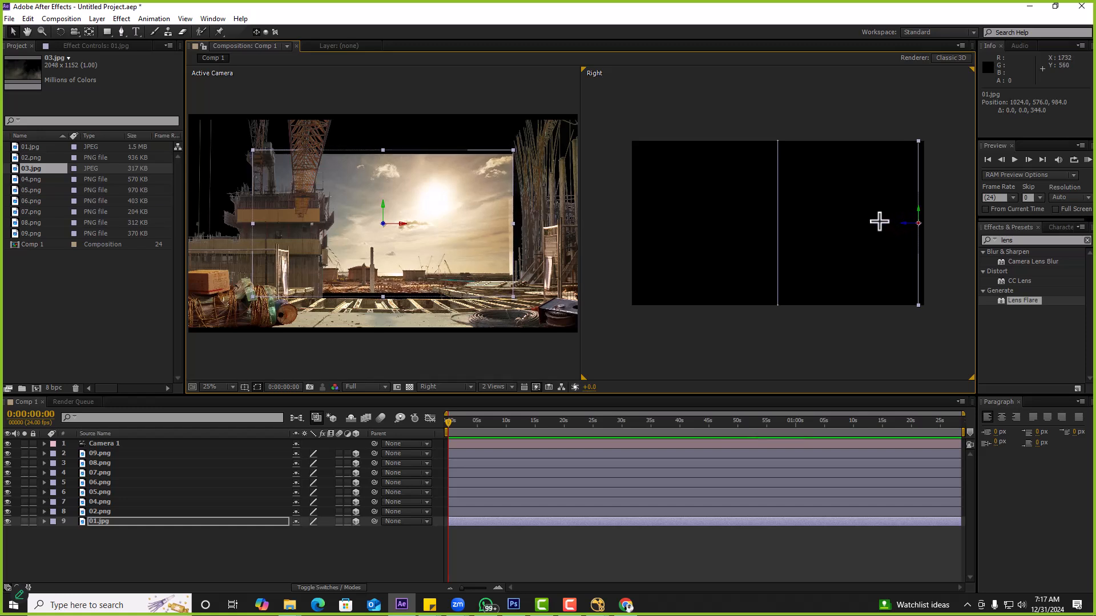
key("s")
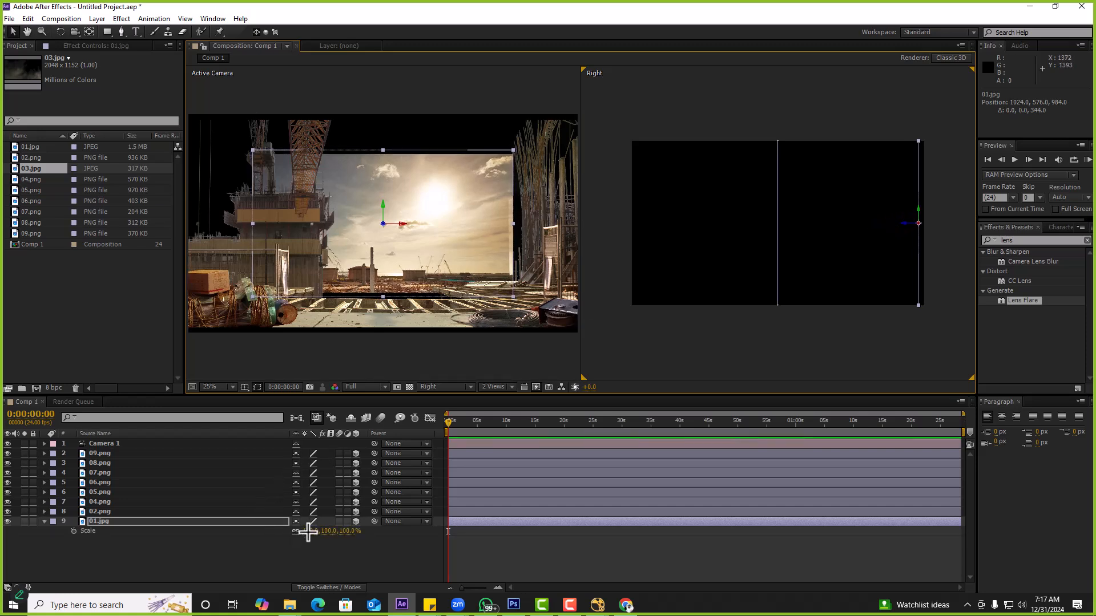
left_click_drag(309, 532, 339, 531)
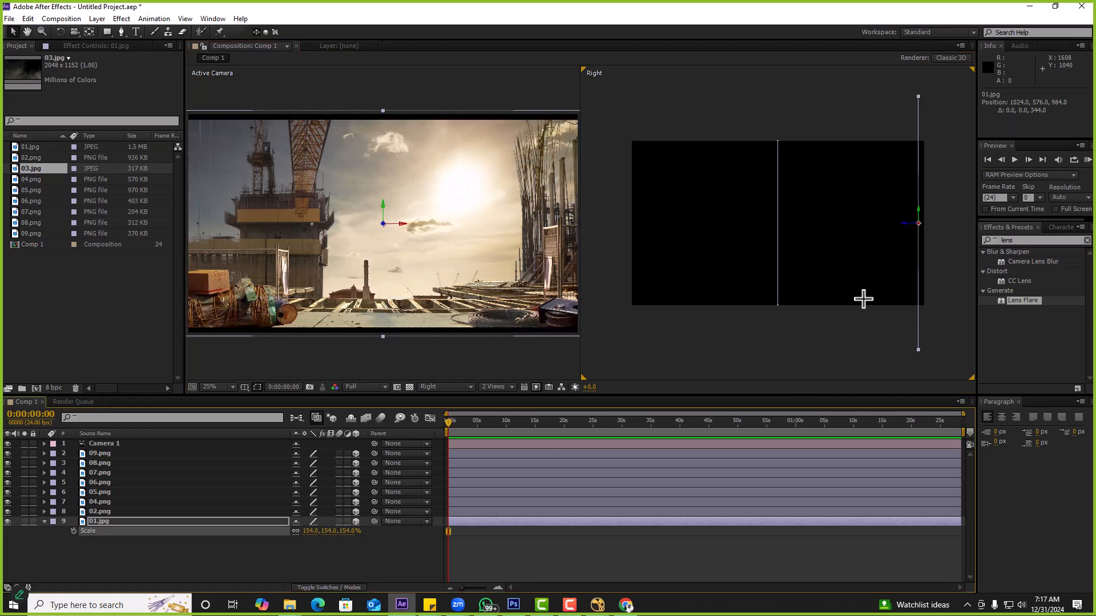
Push the 02.png layer back to Z 796, in front of 01.jpg, and scale it to 141%
left_click(107, 512)
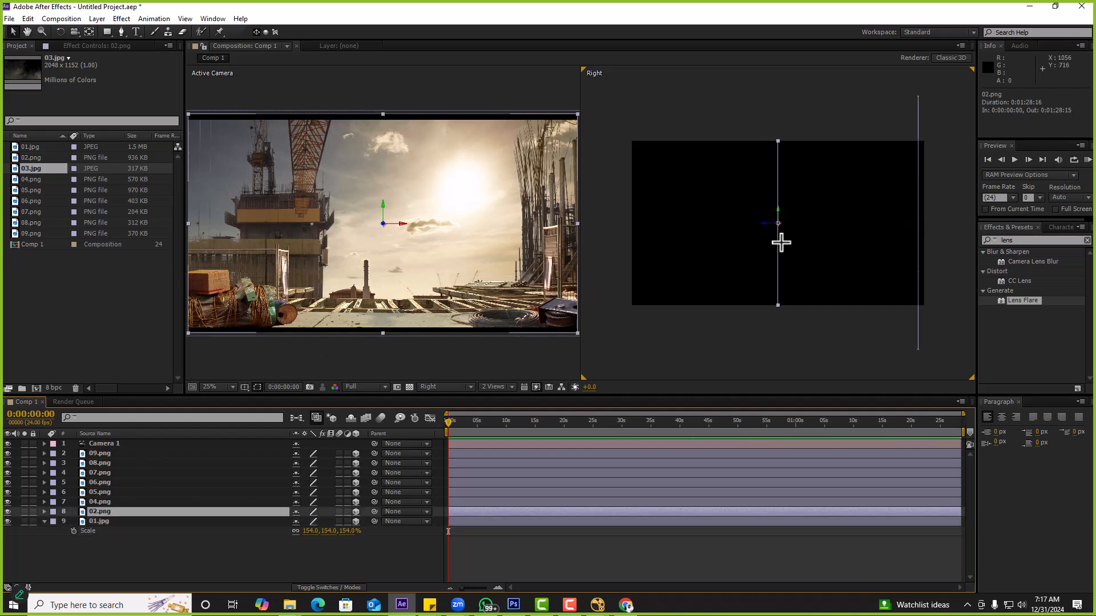
left_click_drag(764, 224, 881, 224)
key("s")
left_click_drag(306, 521, 327, 517)
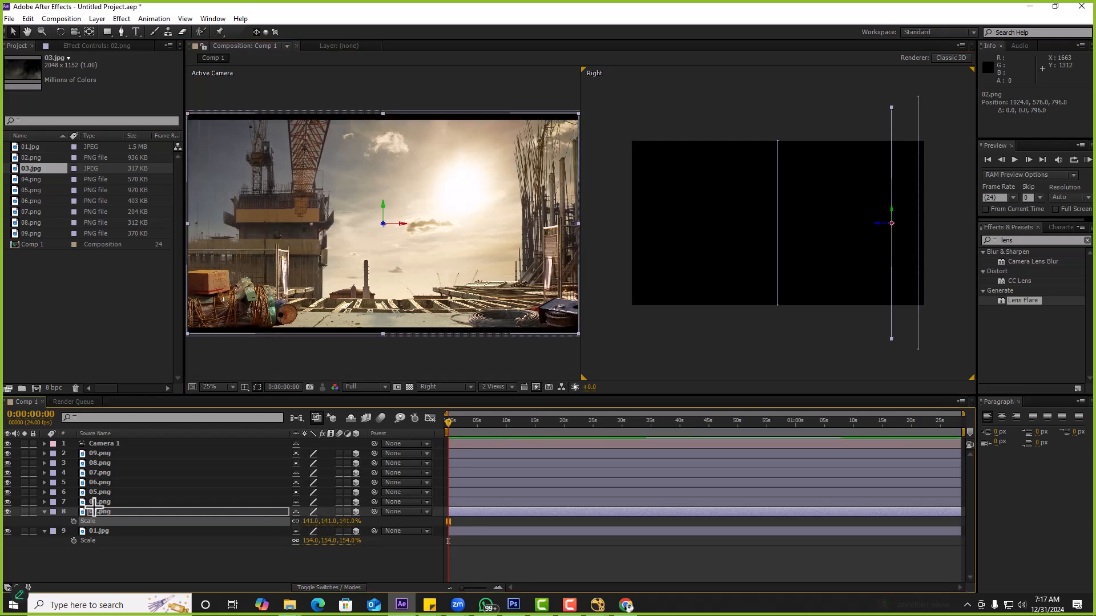
Push the 04.png layer back to Z 564 and scale it to 140%
left_click(96, 503)
left_click_drag(766, 224, 847, 222)
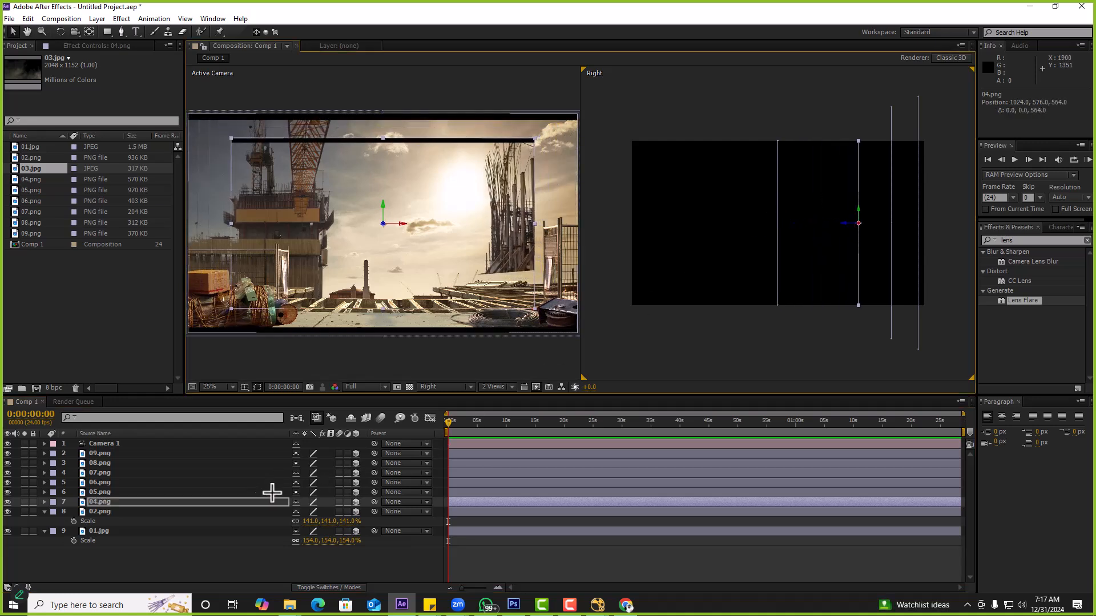
key("s")
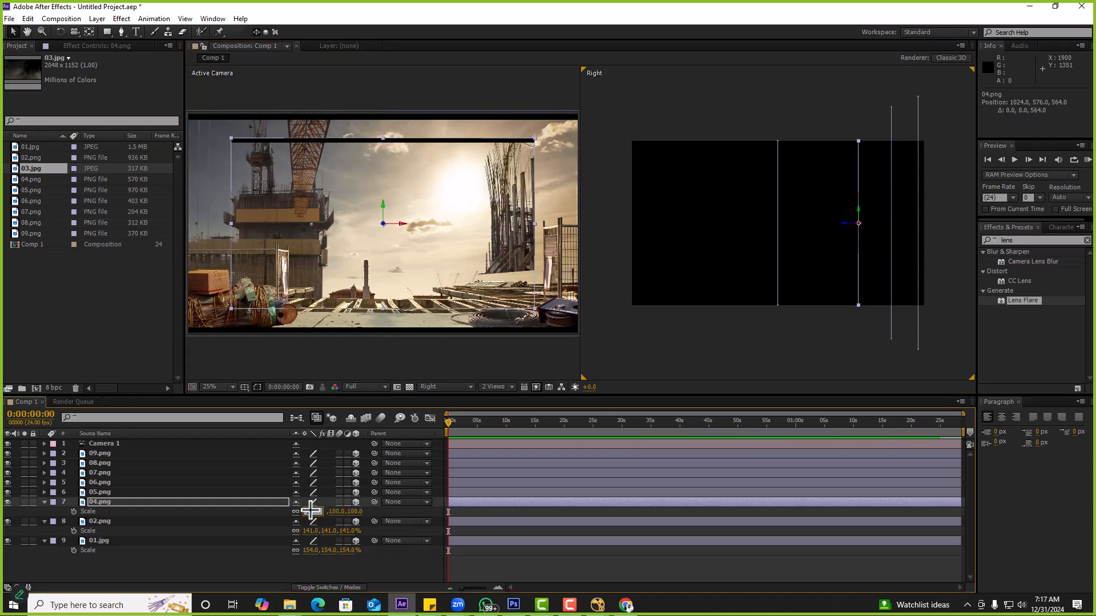
left_click_drag(311, 512, 332, 511)
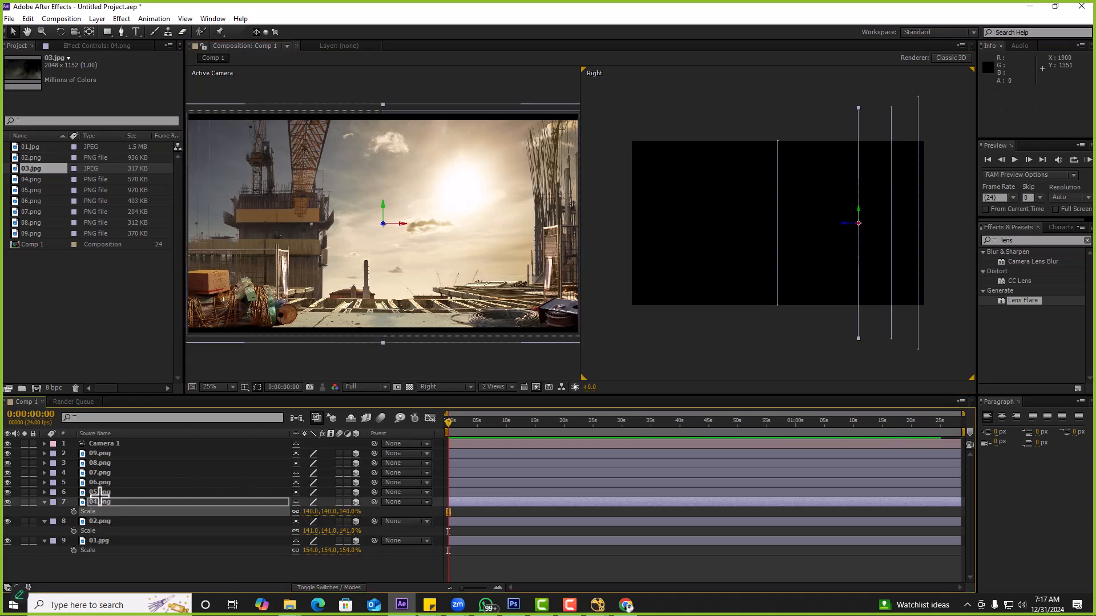
left_click(106, 492)
left_click_drag(763, 223, 790, 223)
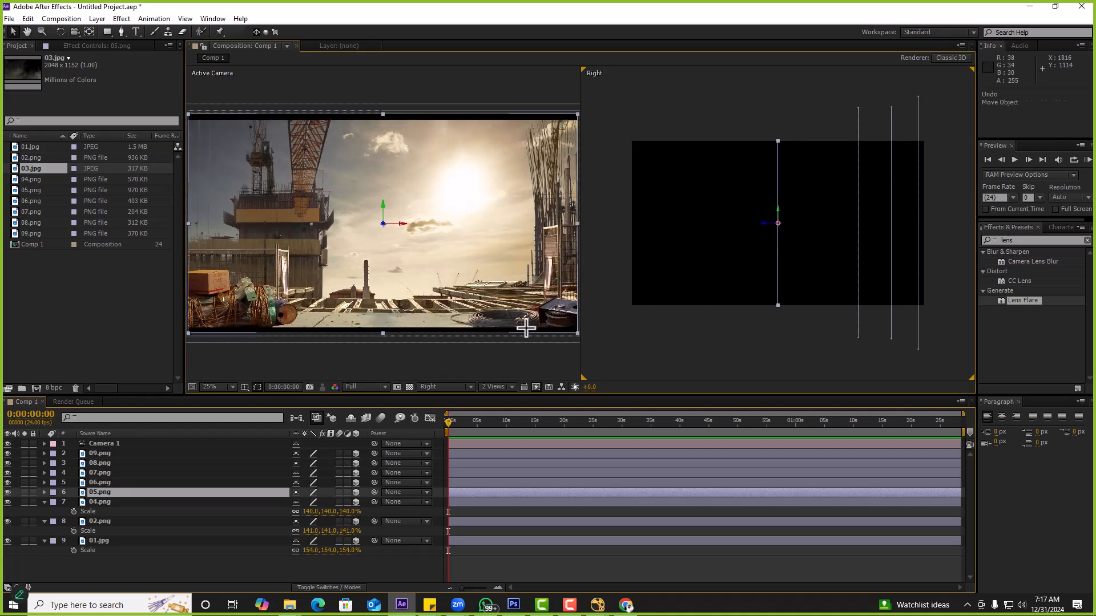
left_click(123, 482)
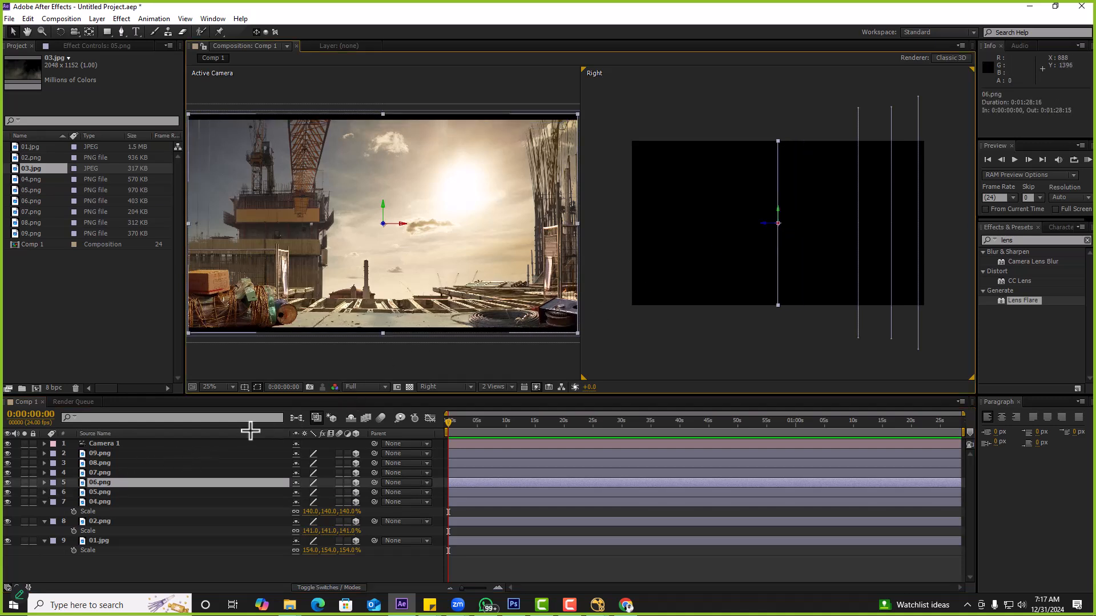
left_click_drag(764, 224, 800, 224)
key("ctrl+z")
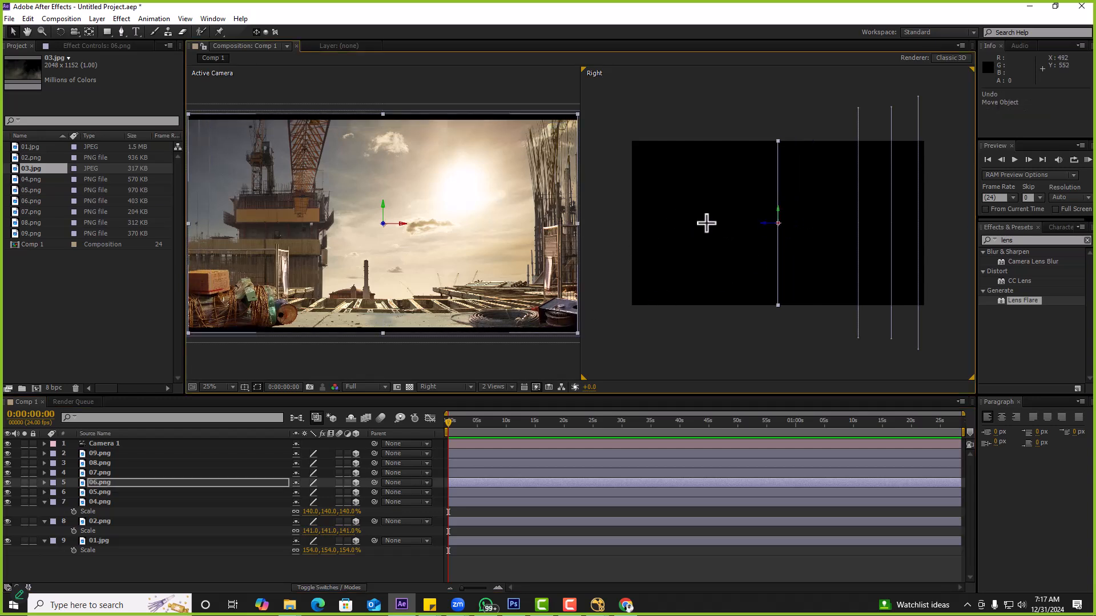
Return the composition viewer to a single view showing the Active Camera
left_click(507, 387)
left_click(506, 399)
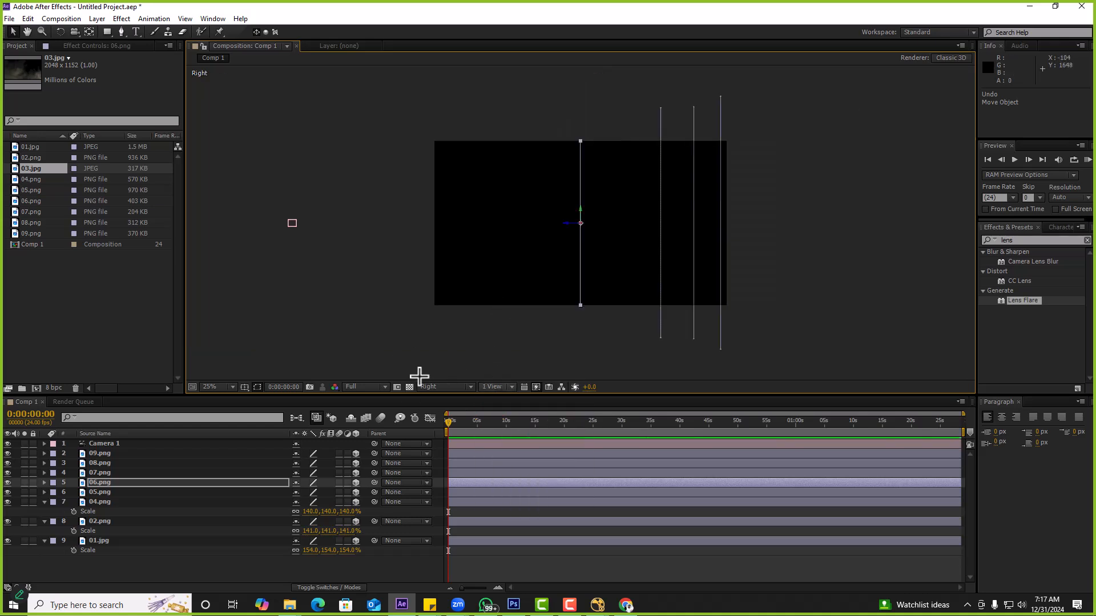
left_click(440, 387)
left_click(451, 399)
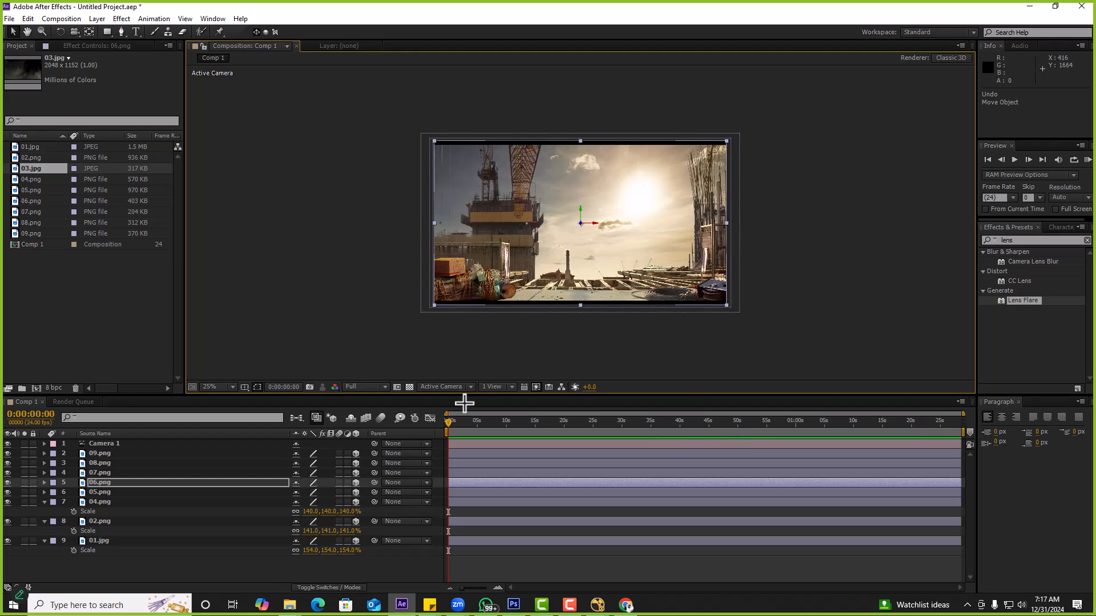
Keyframe all of Camera 1's transform properties at the first frame and dolly the camera in to Z -487.1 at 0:00:05:08
left_click(44, 444)
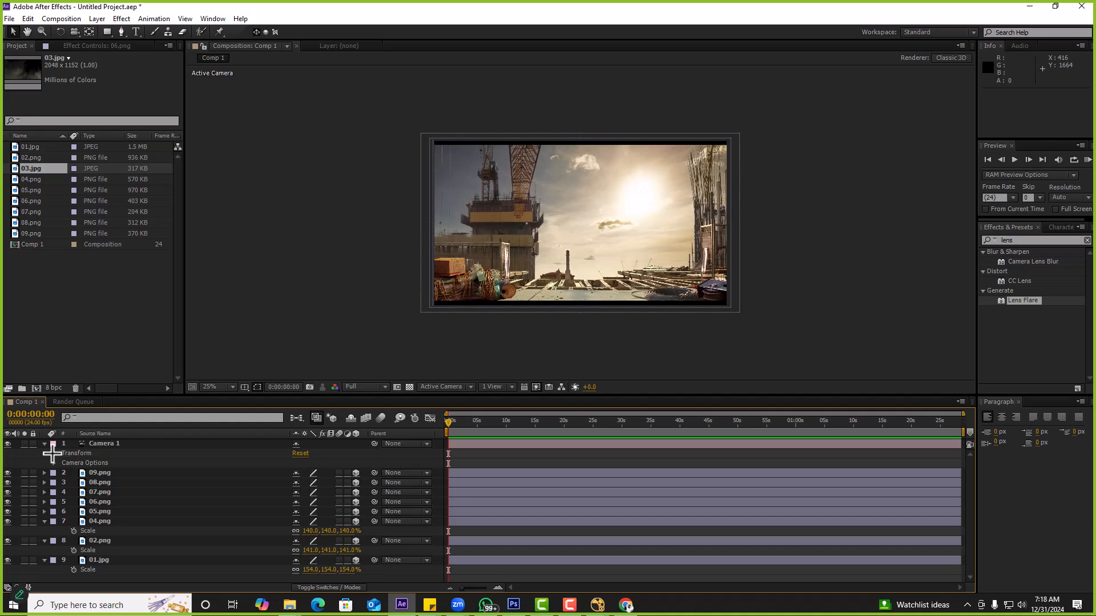
left_click(53, 453)
left_click_drag(75, 463, 76, 512)
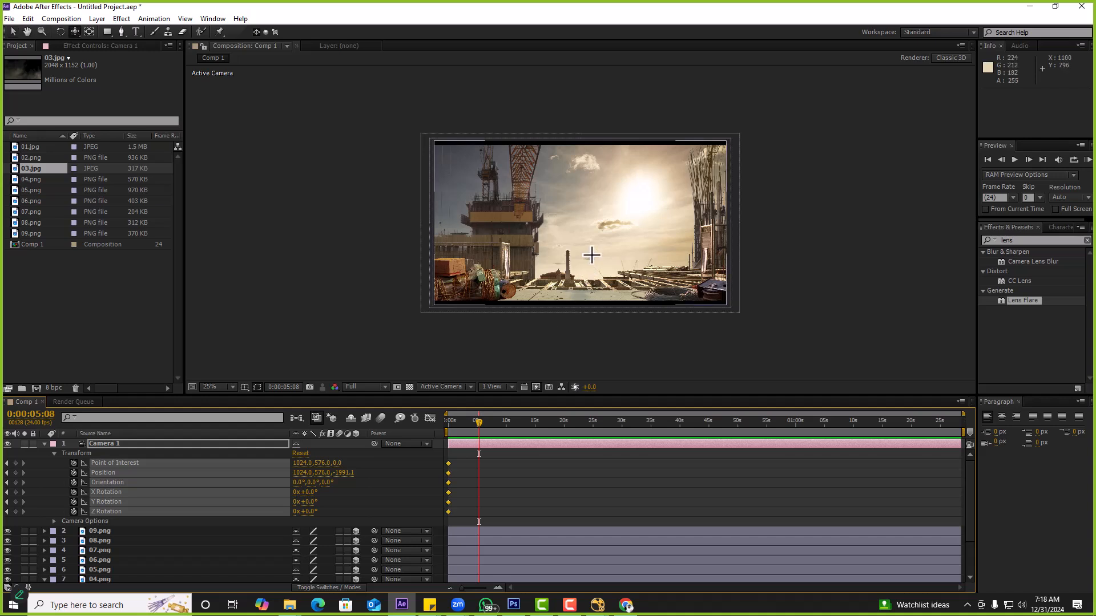
left_click_drag(592, 251, 624, 181)
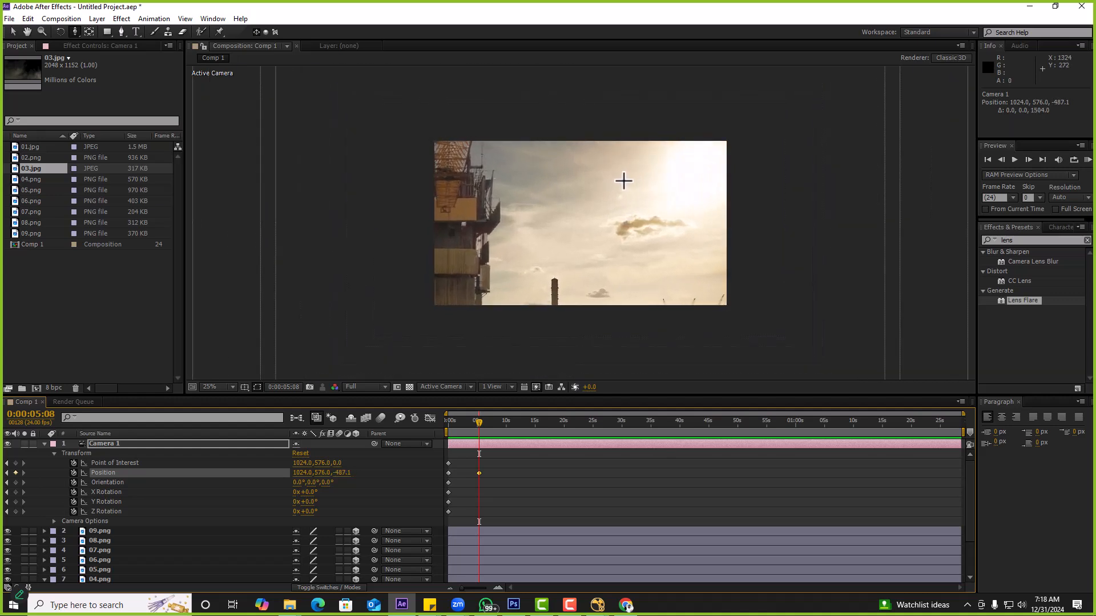
End the work area at 0:00:05:08 and run a RAM preview of the camera push-in
key("n")
key("u")
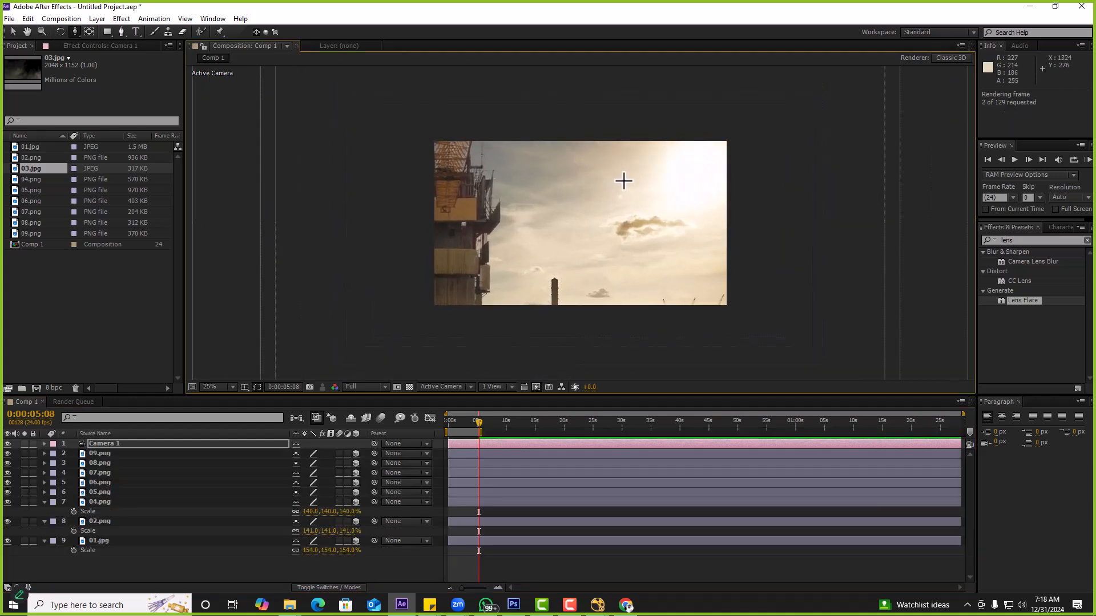
key("KP_0")
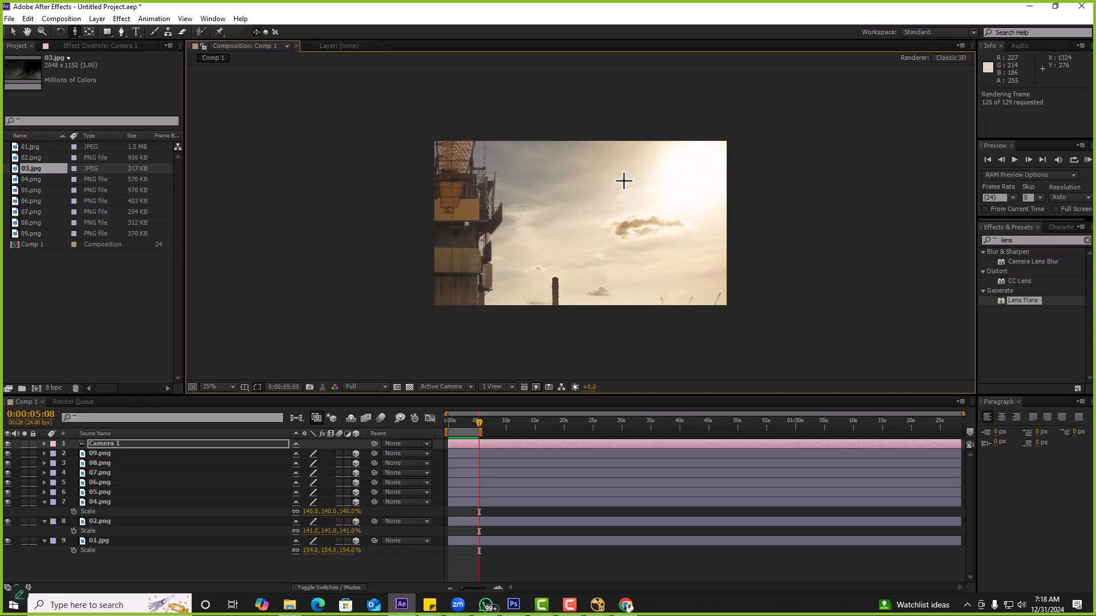
key("space")
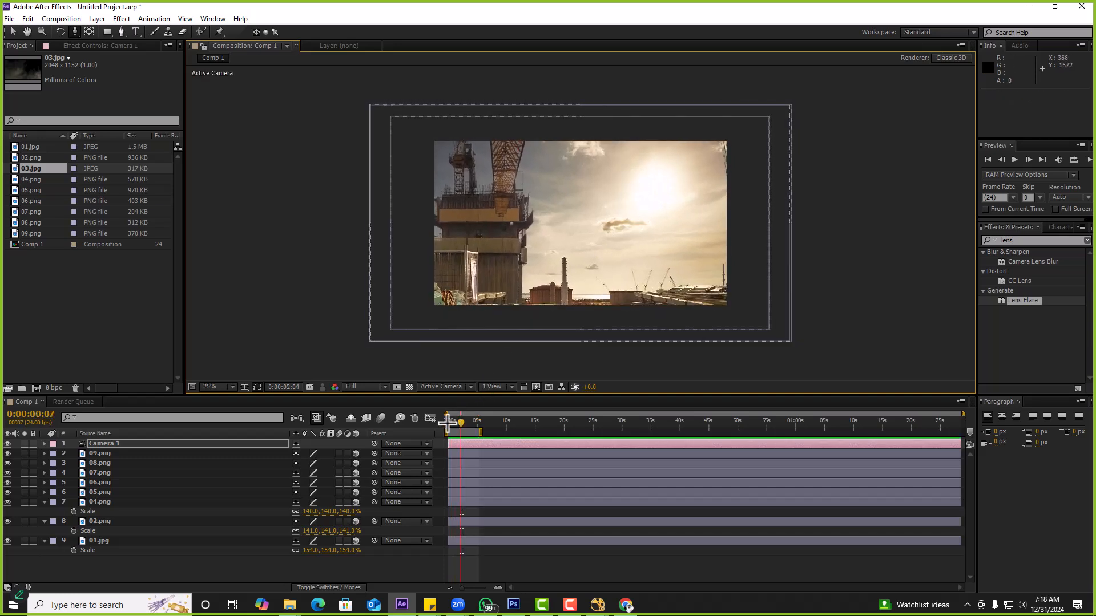
Pan Camera 1 sideways to X 1080 at the first frame and preview the camera move
left_click(448, 422)
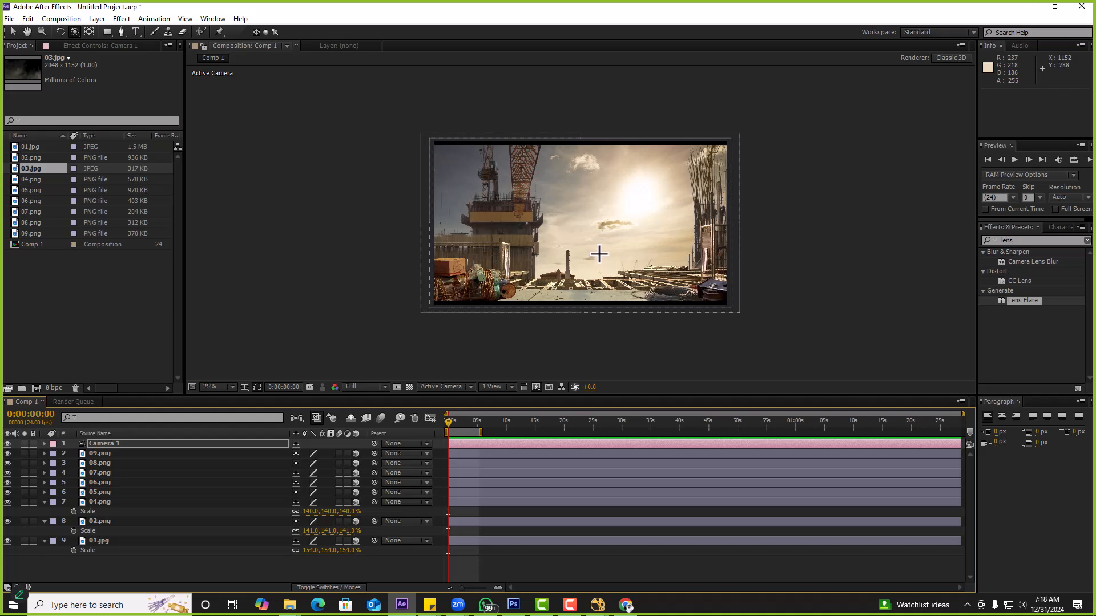
middle_click_drag(598, 250, 590, 250)
key("space")
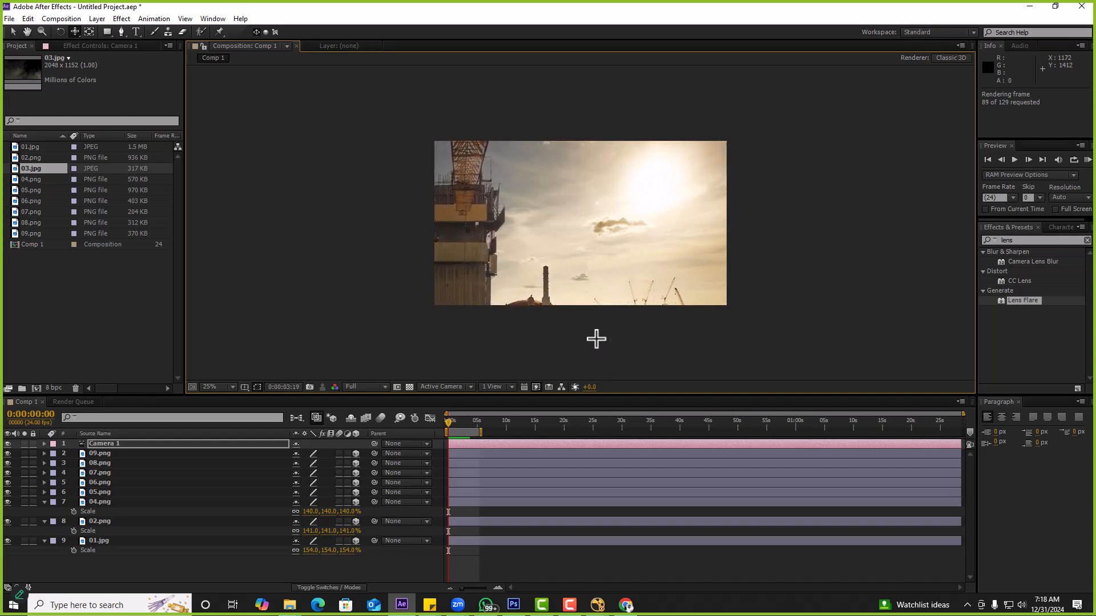
key("space")
Reframe Camera 1 at 0:00:05:08 to position 1208.0, 624.3, -508.2
left_click_drag(450, 421, 480, 425)
key("u")
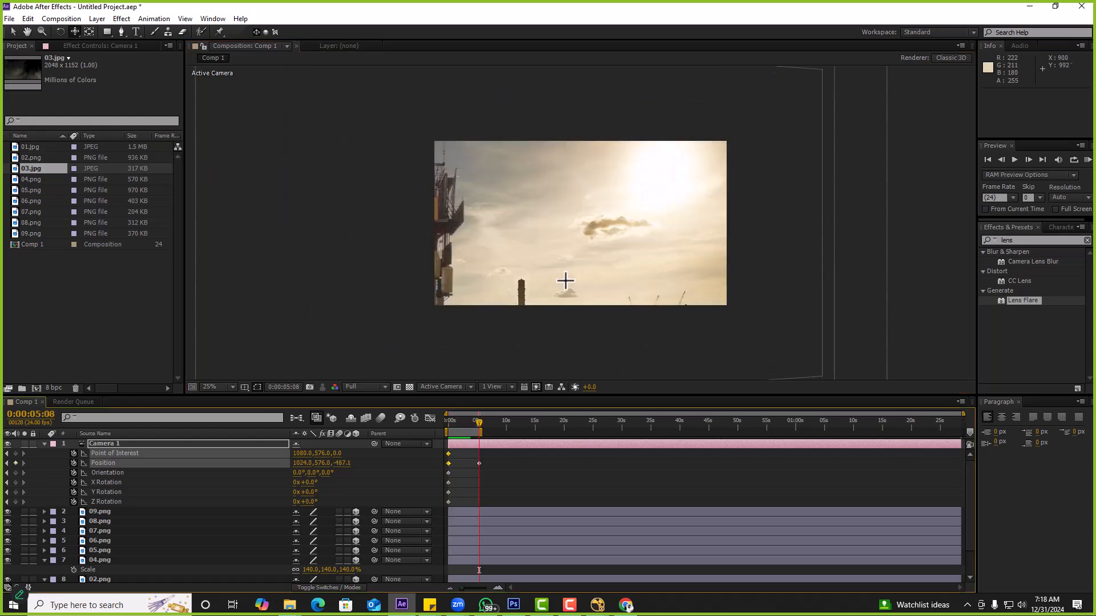
left_click_drag(595, 246, 491, 208)
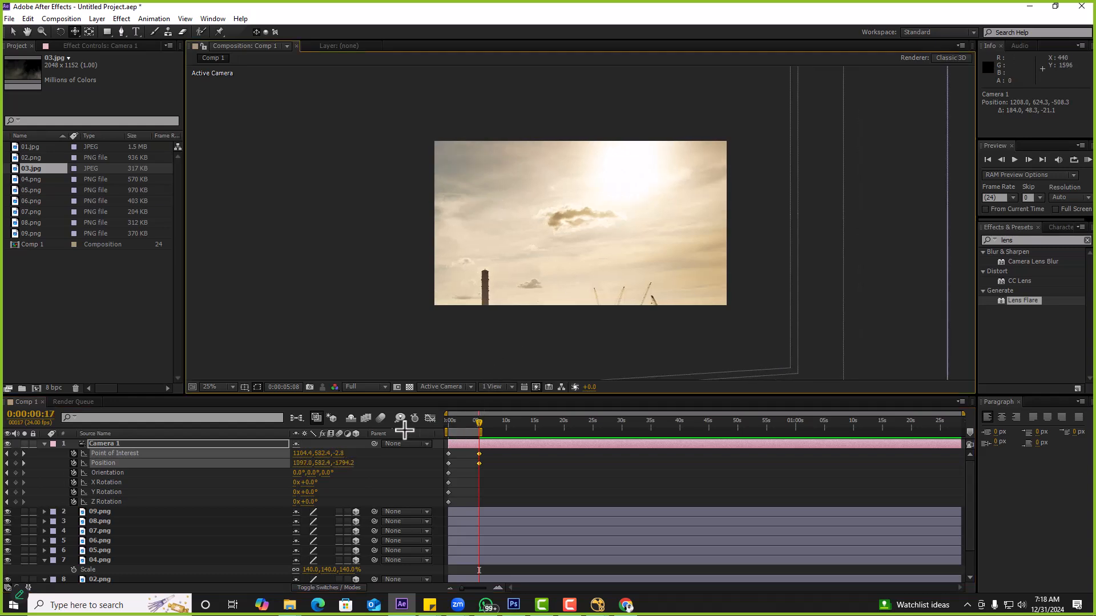
Replace Camera 1's transform keyframes with a fresh set at the first frame and an orbited, pushed-in pose at 0:00:05:08
key("Home")
left_click_drag(76, 452, 74, 498)
left_click(74, 473)
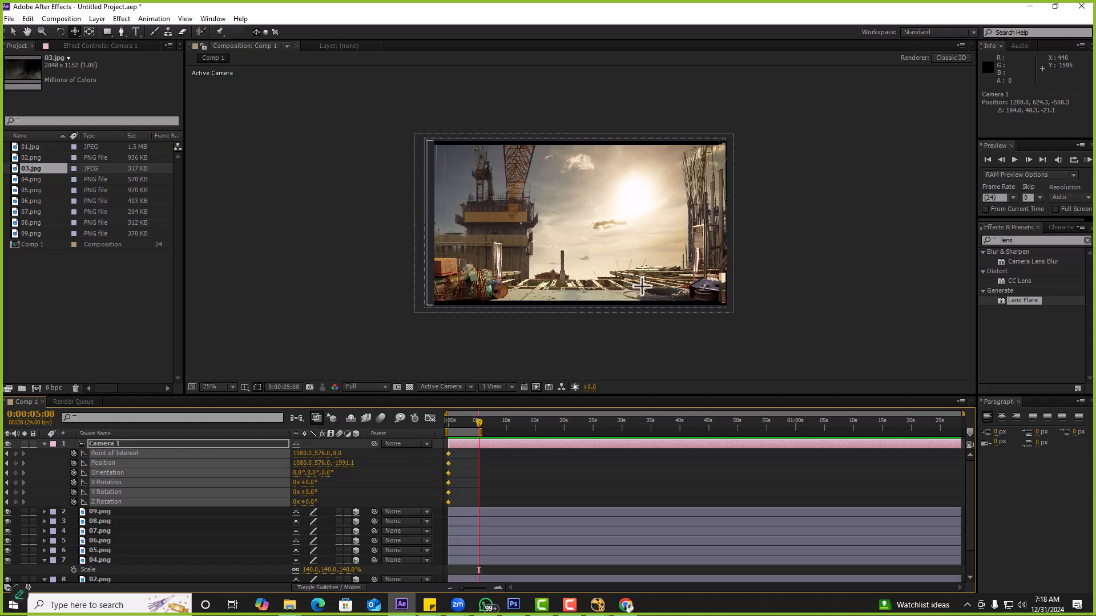
mouse_move(694, 252)
left_mouse_down()
mouse_move(698, 238)
mouse_move(666, 234)
mouse_move(688, 242)
left_mouse_up()
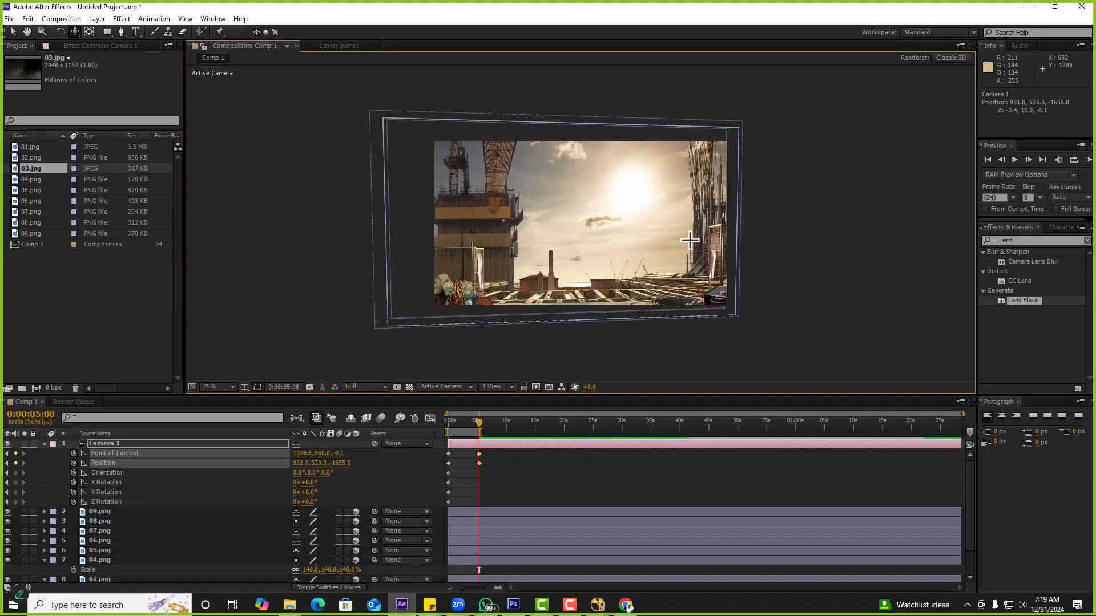
right_click_drag(689, 240, 695, 219)
Preview the camera move with the composition viewer maximized, then stop playback and restore the panel layout
key("KP_0")
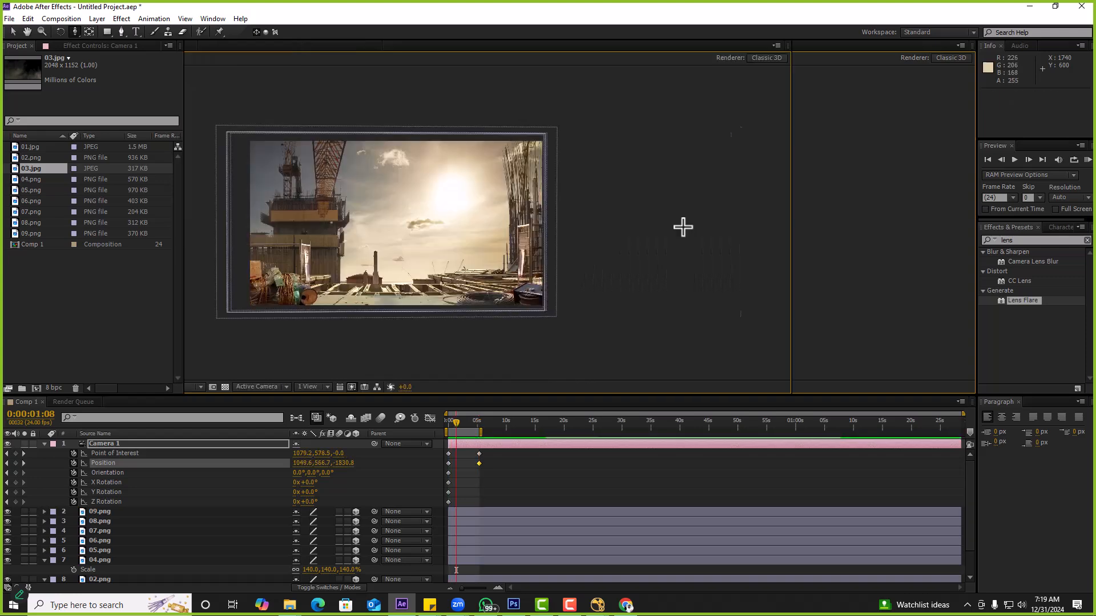
key("grave")
key("ctrl+backslash")
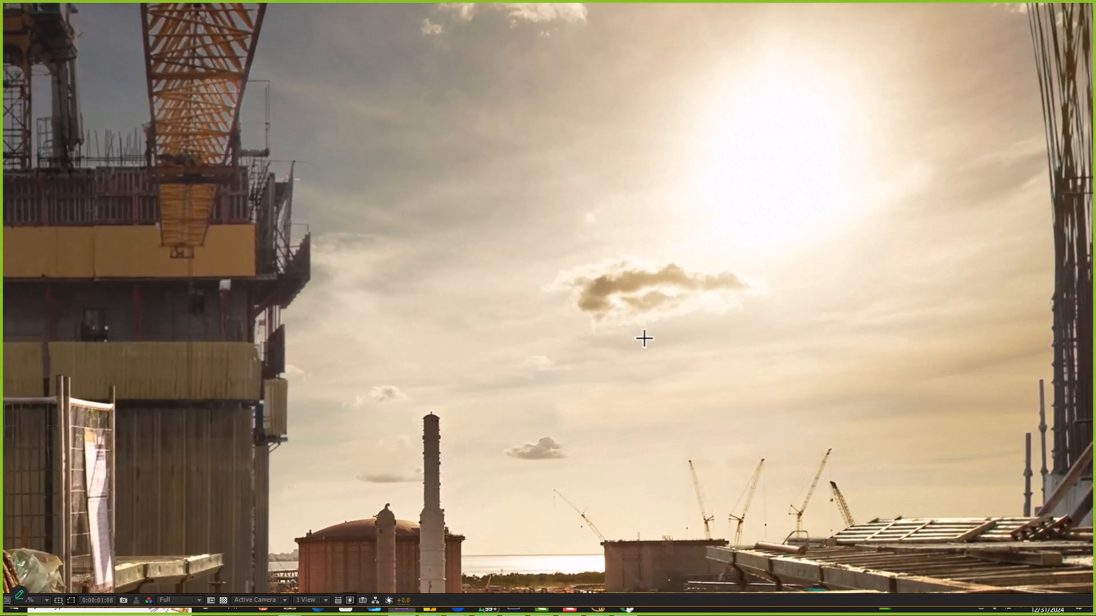
key("space")
key("grave")
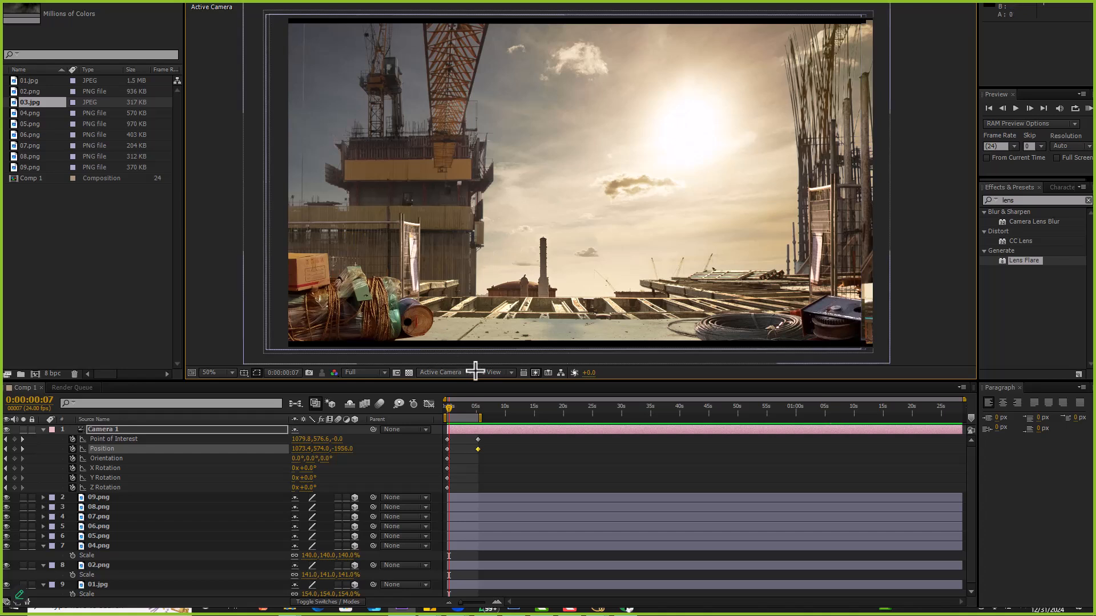
Show the zoomed-out Right view and push the 01.jpg sky layer back to Z 2728
left_click(494, 373)
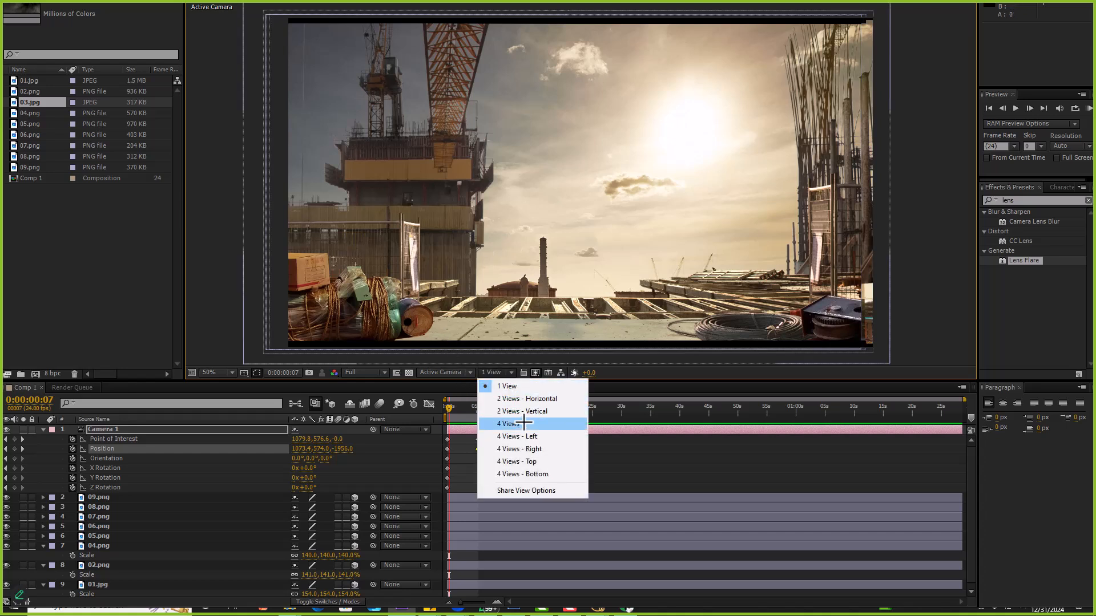
left_click(459, 372)
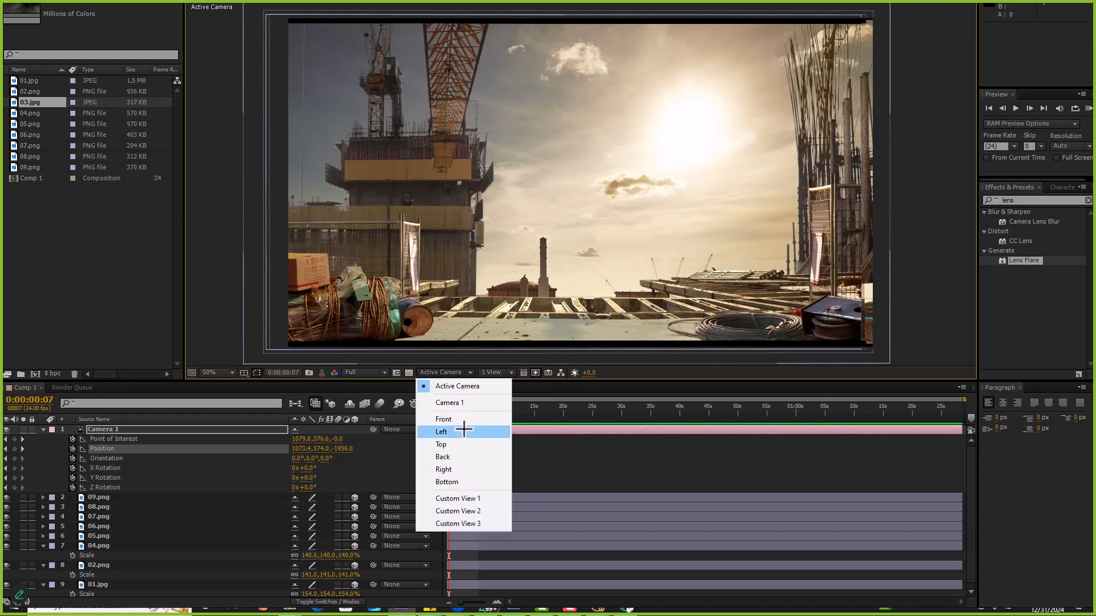
left_click(451, 469)
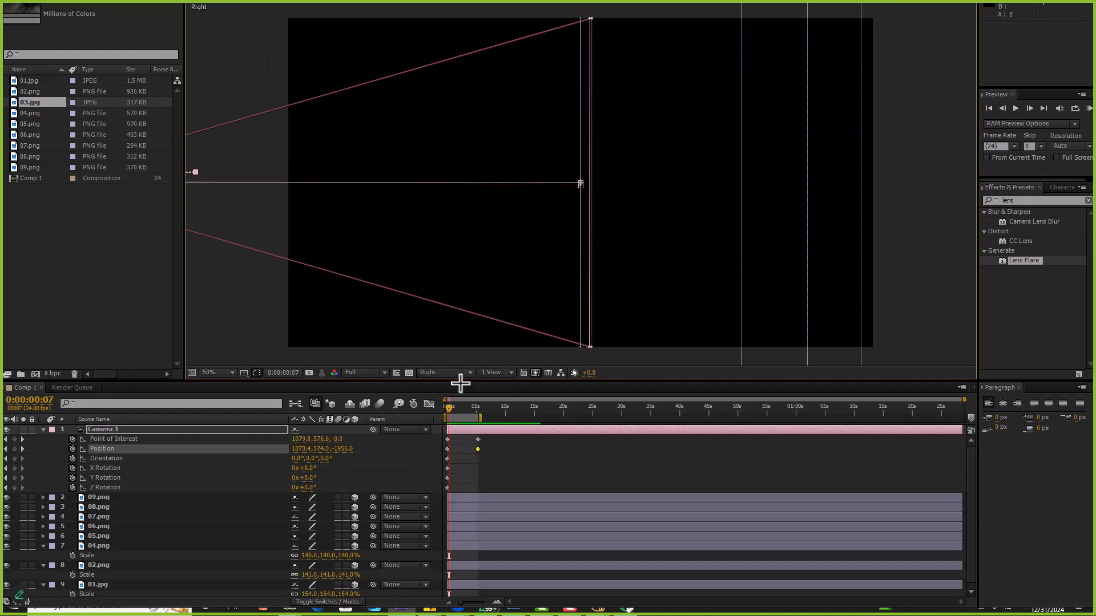
key("comma")
left_click(103, 498)
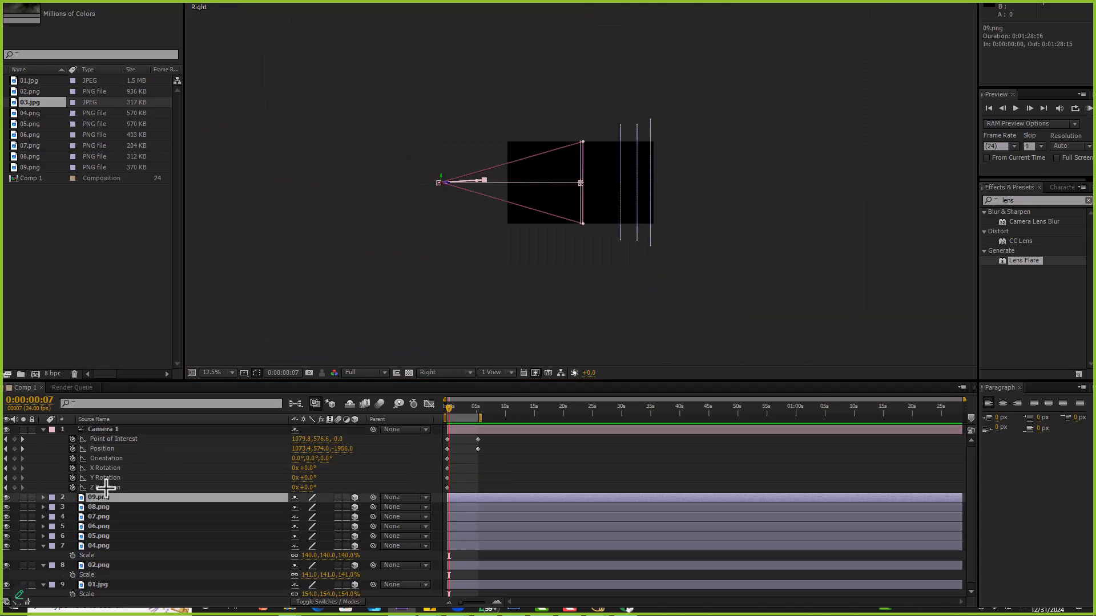
left_click(99, 585)
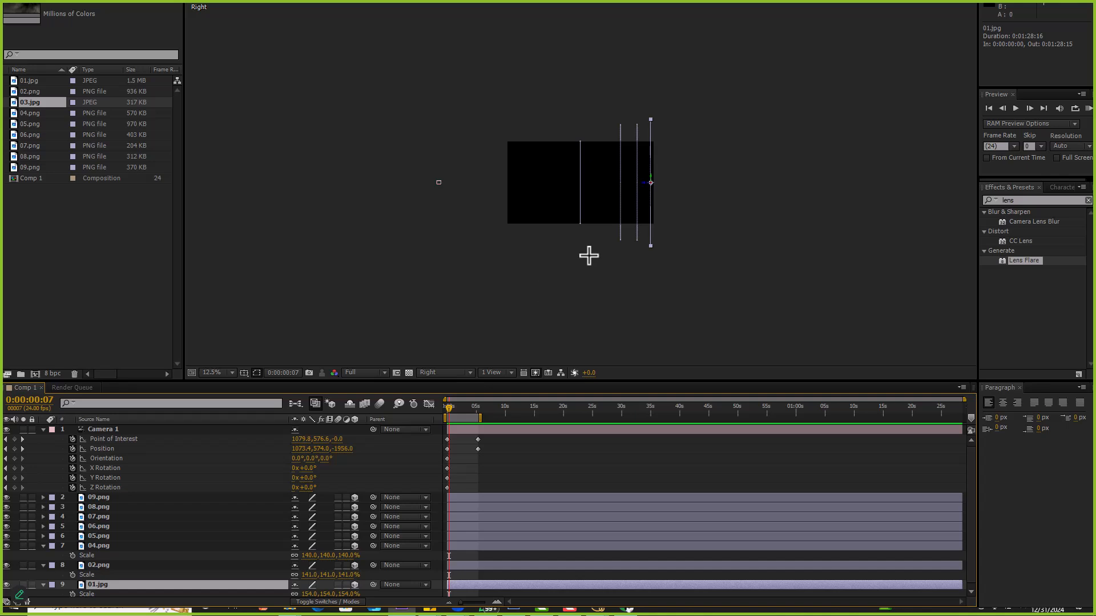
left_click_drag(643, 182, 751, 183)
key("Return")
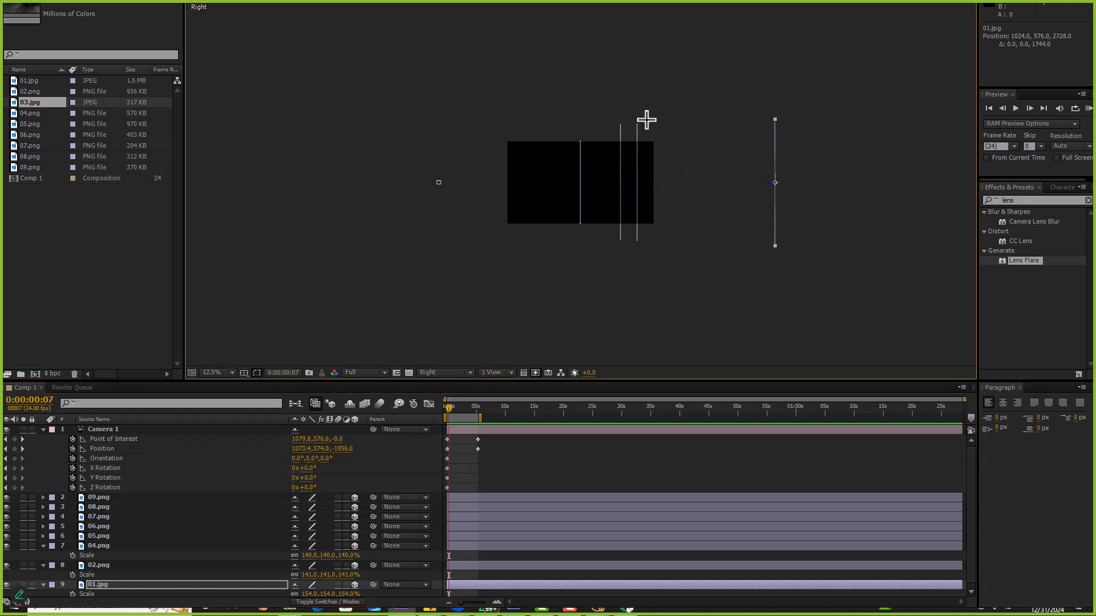
Push the 02.png and 04.png layers back together by 1376, placing 04.png at Z 1940
left_click(102, 566)
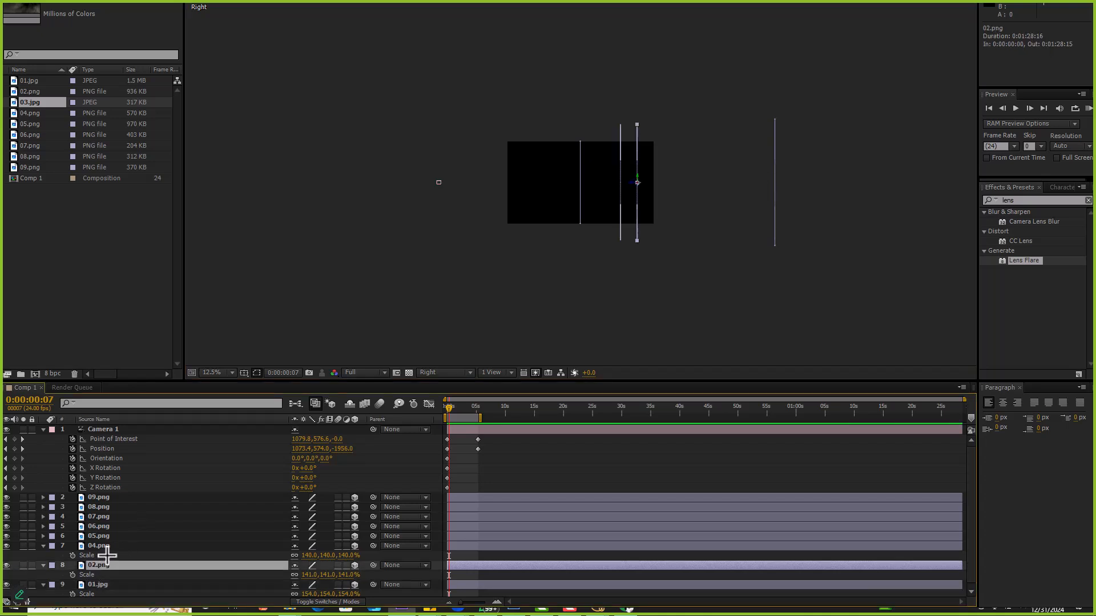
left_click(109, 546, "ctrl")
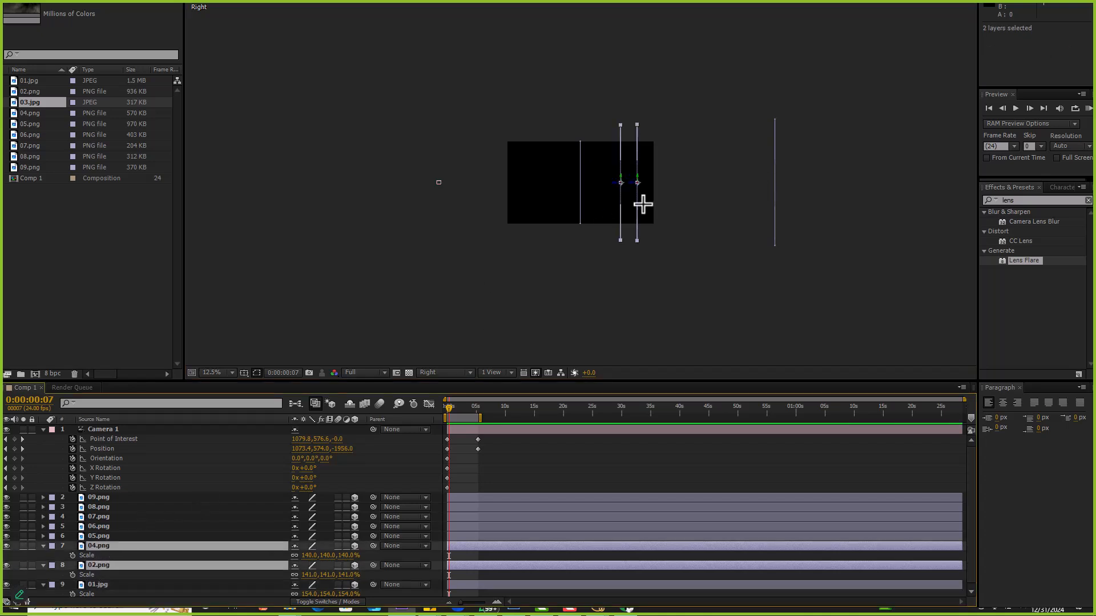
left_click_drag(616, 182, 714, 182)
Scale 02.png to 200% and 04.png to 199% in the Active Camera view at the first frame
left_click(445, 372)
left_click(451, 383)
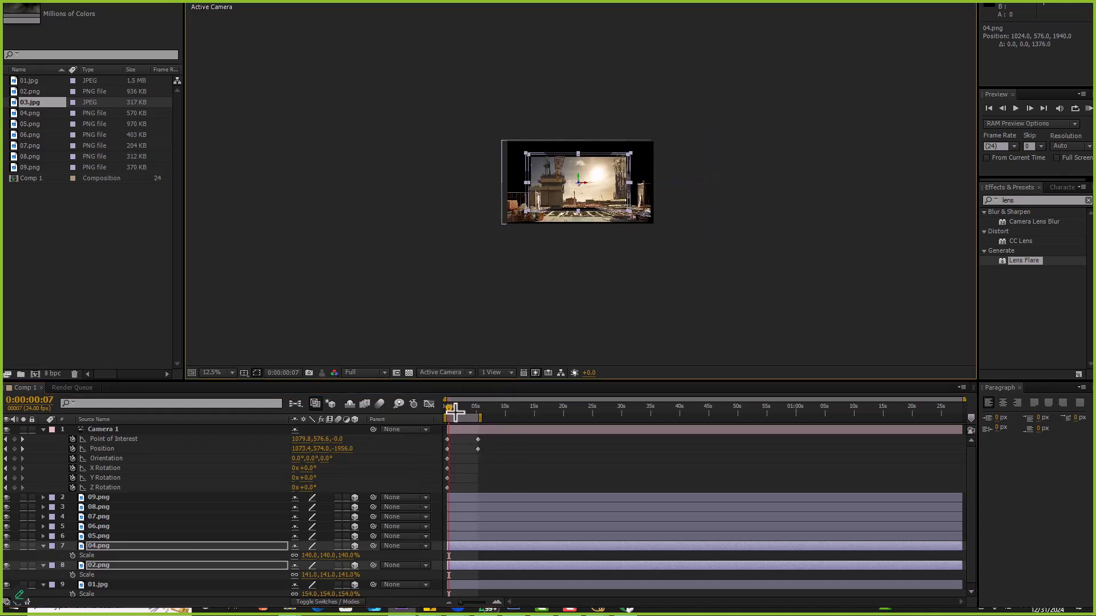
left_click_drag(447, 406, 428, 406)
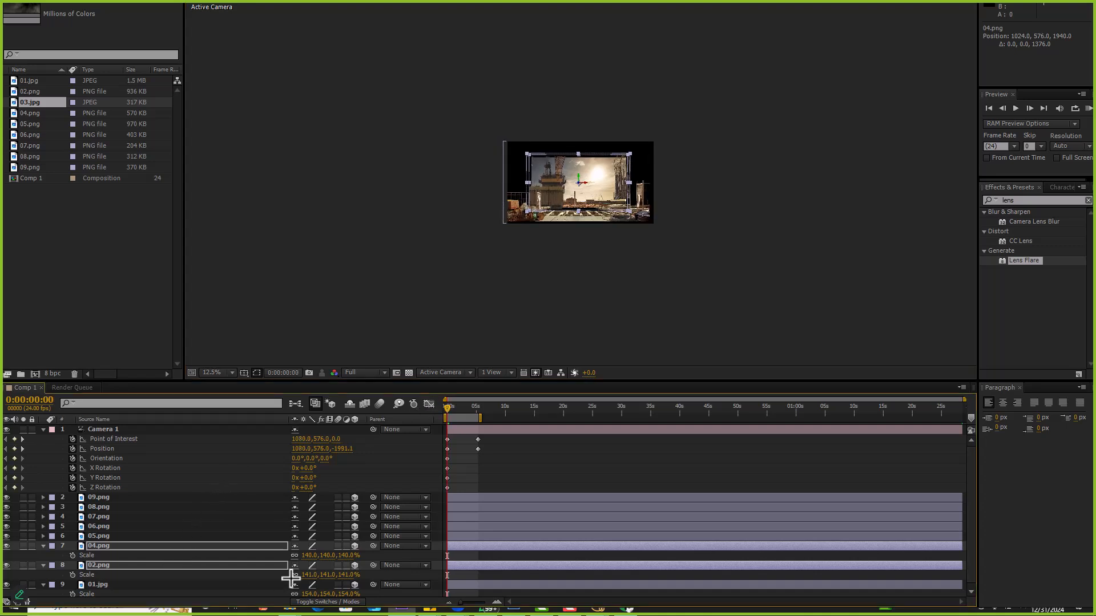
left_click_drag(303, 576, 331, 568)
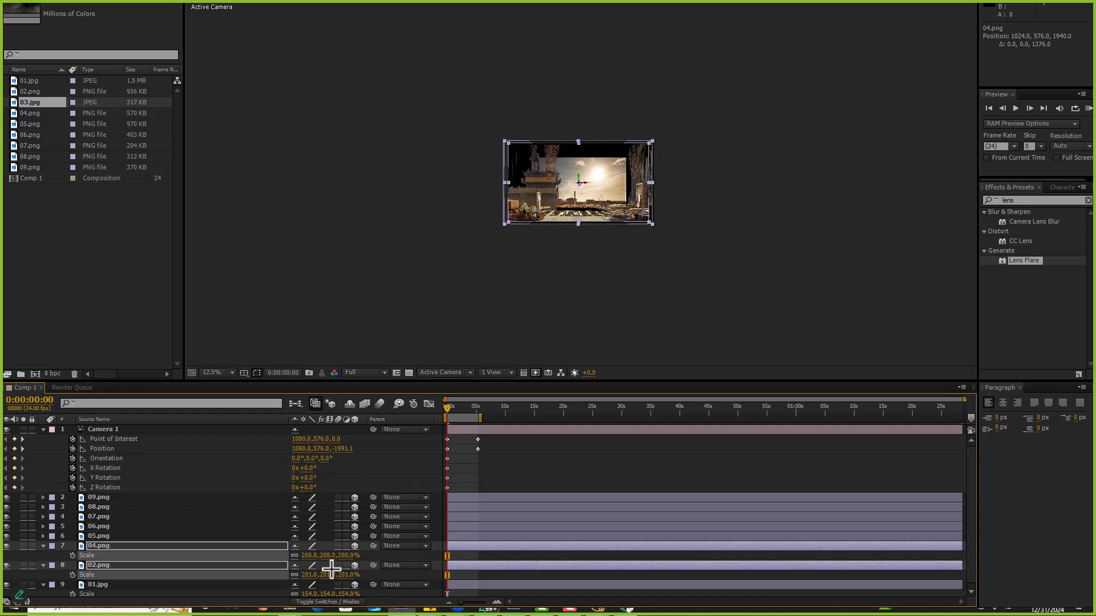
Scale the 01.jpg sky layer to 236% and preview the camera move with the composition enlarged in the viewer
left_click(135, 585)
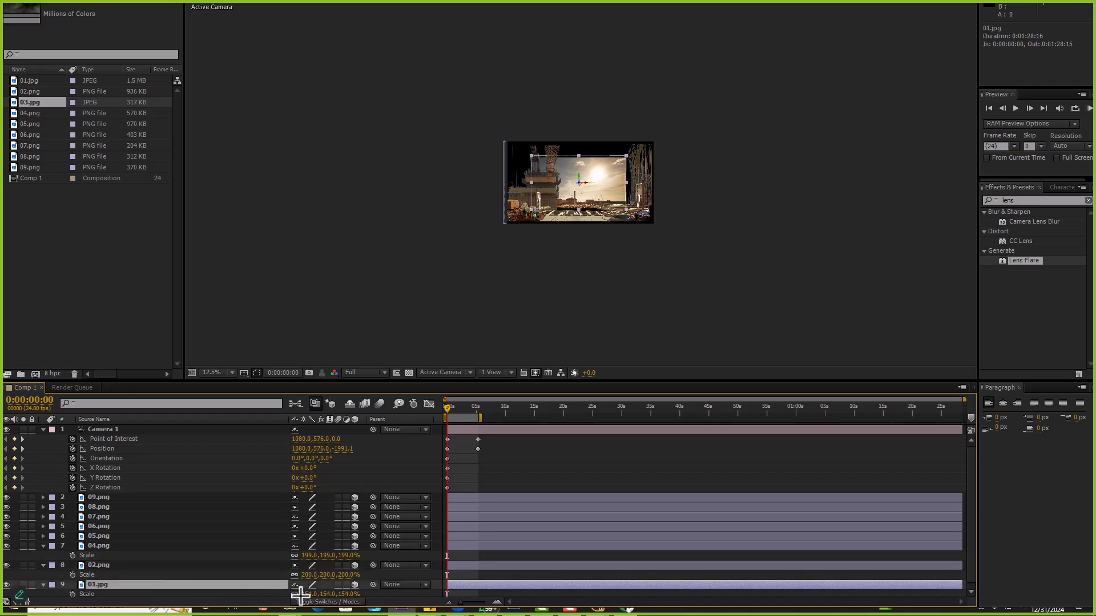
left_click_drag(307, 594, 343, 582)
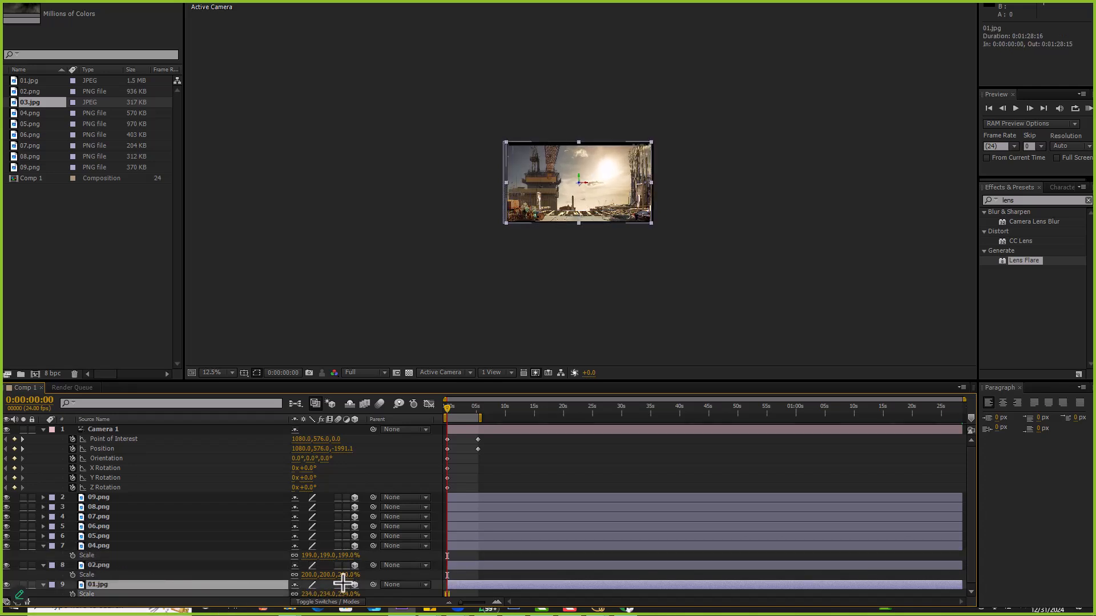
key("Return")
left_click(589, 237)
scroll(590, 237, "up", 4)
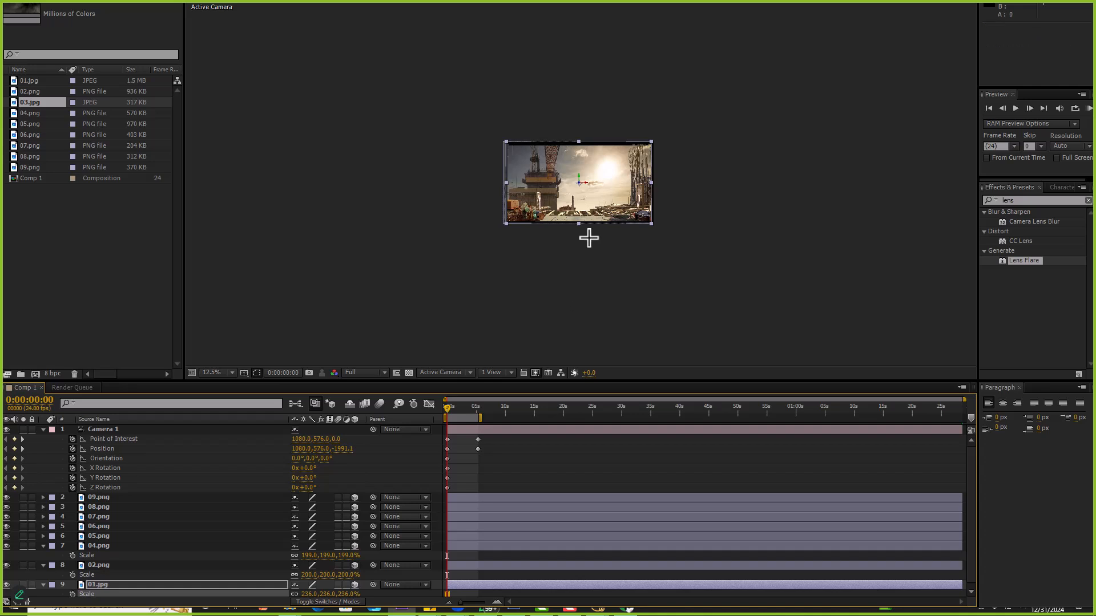
key("KP_0")
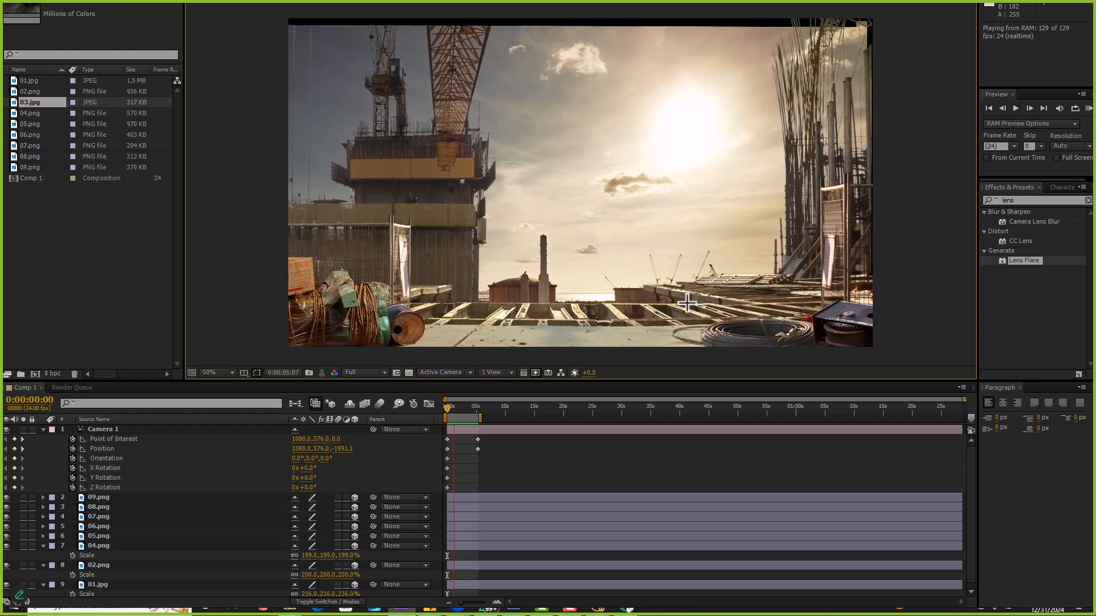
At 0:00:05:08, dolly Camera 1 in to position 983.7, 548.8, -1062.4
left_click(468, 409)
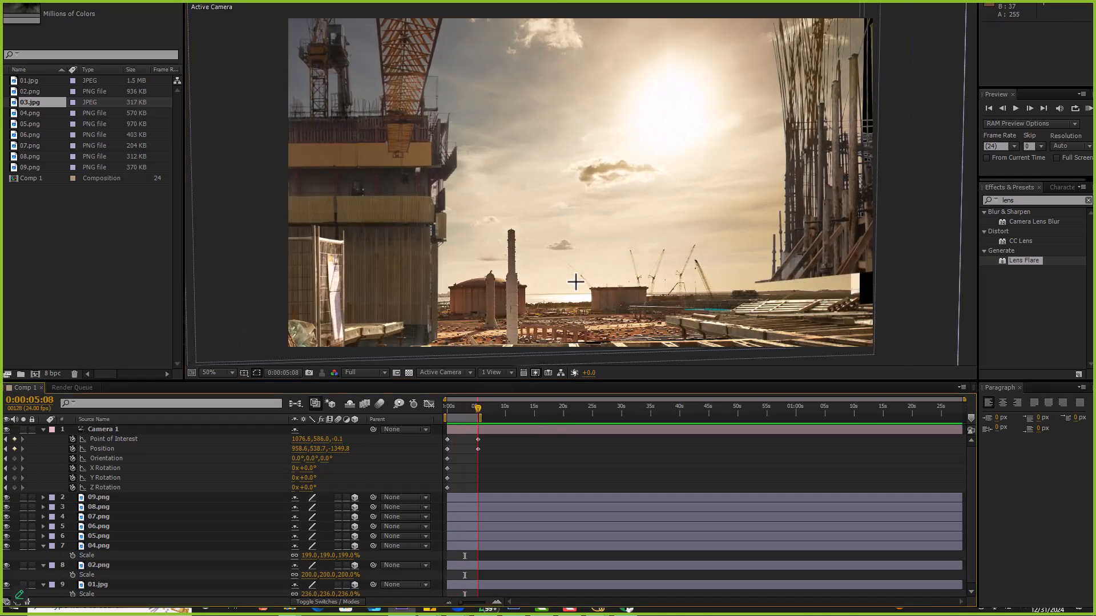
left_click_drag(578, 275, 580, 218)
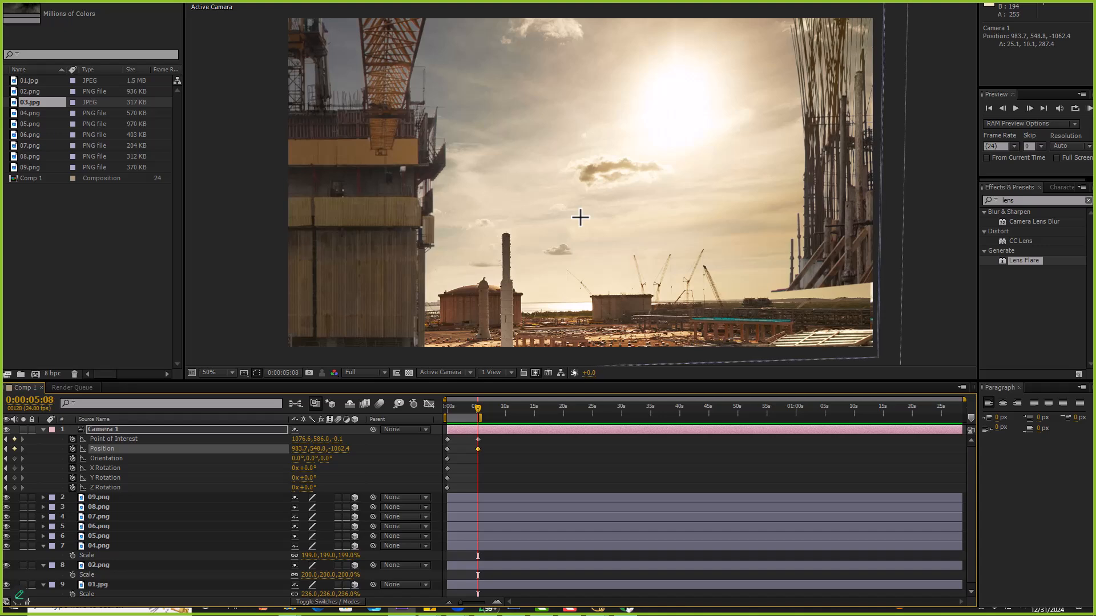
left_click(580, 217)
Preview the closer camera push-in with the composition viewer maximized
key("KP_0")
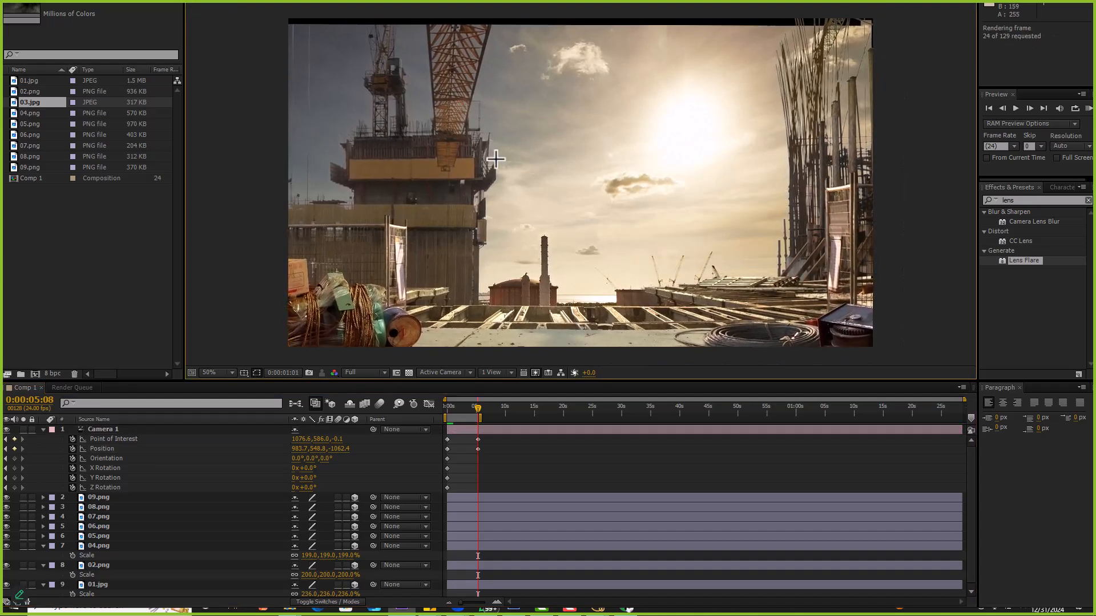
left_click(495, 159)
key("grave")
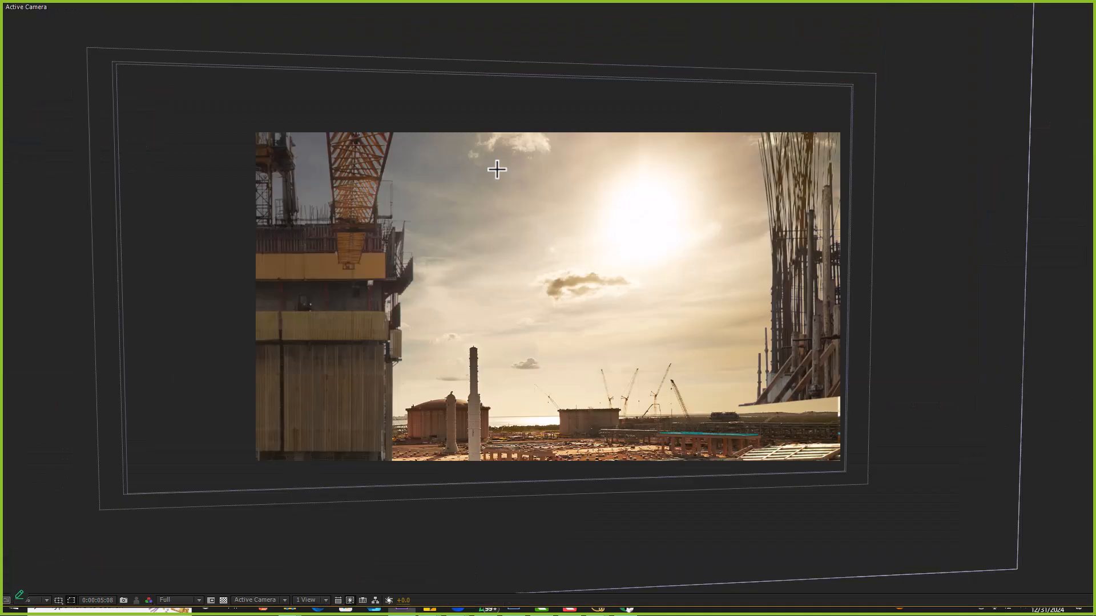
scroll(497, 170, "up", 1)
key("space")
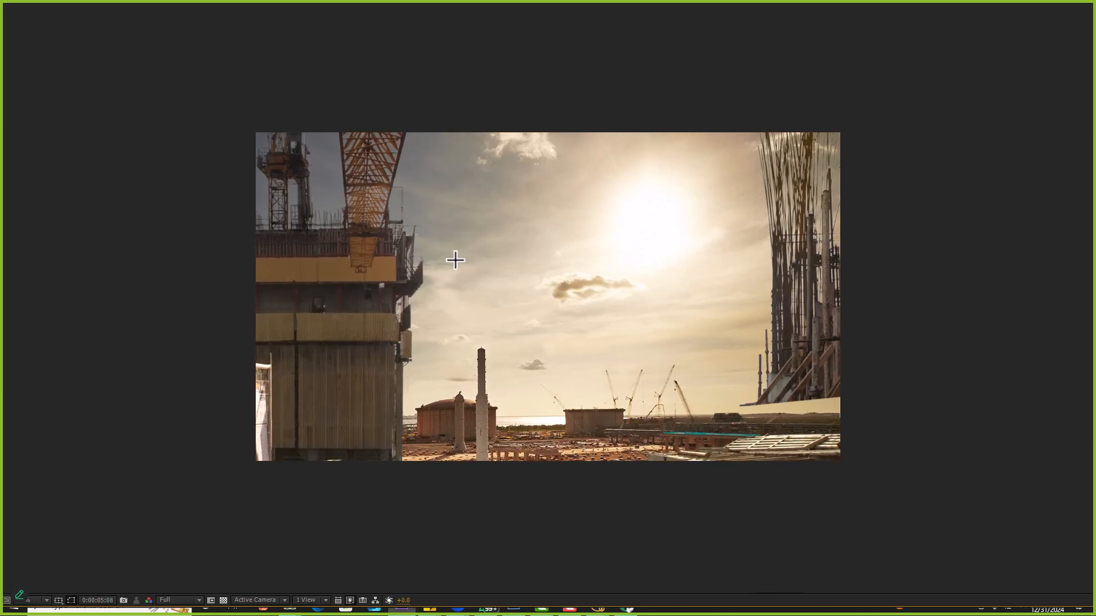
Switch to NukeX and show the output of the Merge16 node in the viewer
key("alt+Tab")
key("alt+Tab")
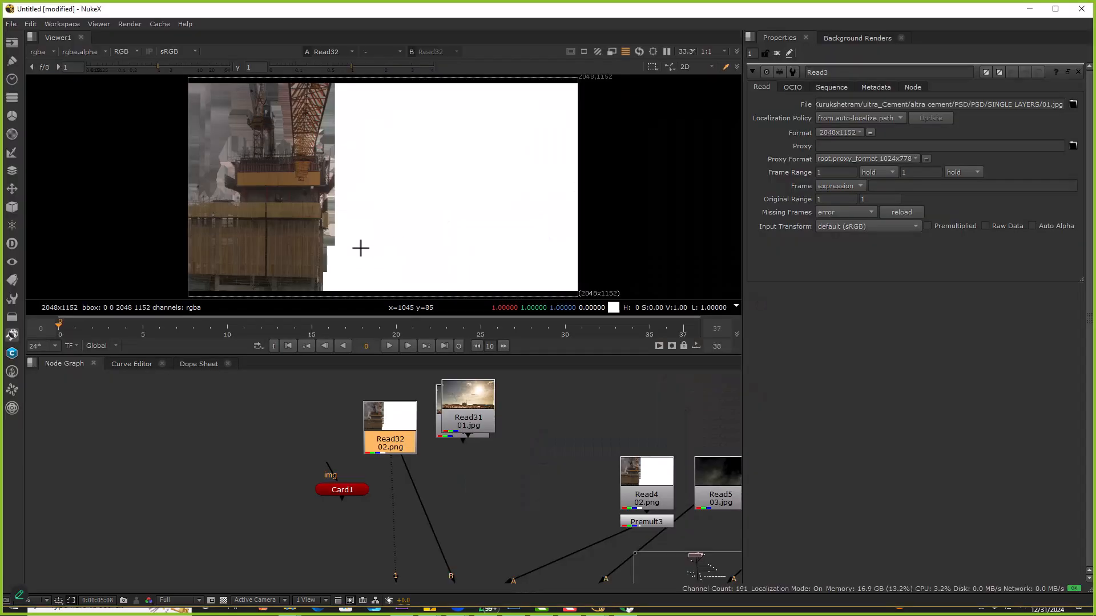
scroll(409, 416, "down", 7)
middle_click_drag(429, 528, 410, 398)
scroll(401, 483, "up", 3)
scroll(401, 491, "up", 2)
left_click(377, 516)
key("1")
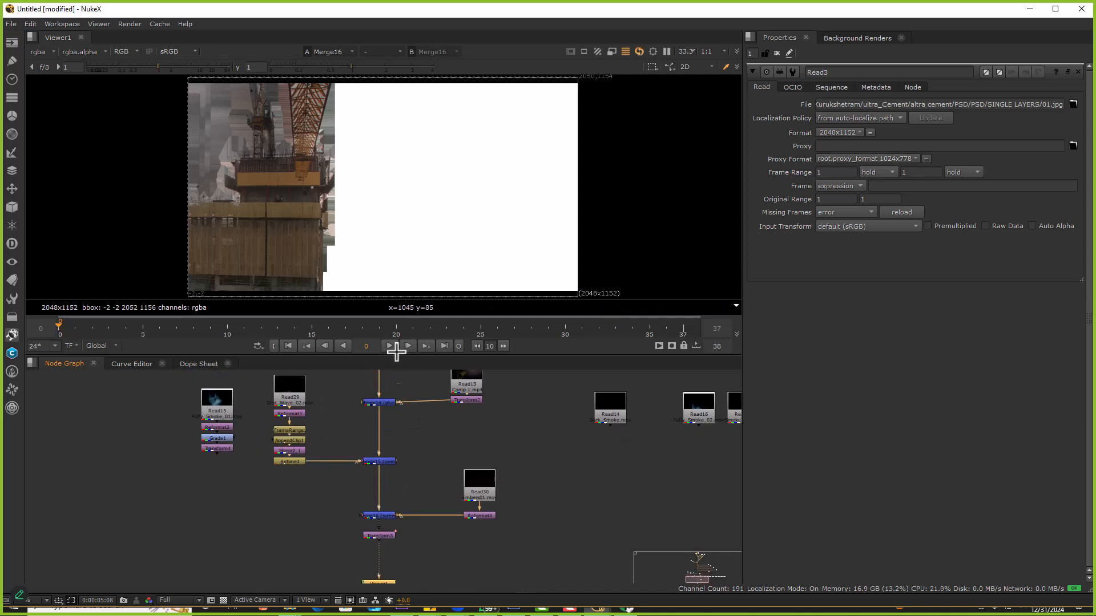
Examine the chain of merge nodes above Merge16, return to After Effects and stop the preview
scroll(370, 223, "up", 1)
scroll(407, 491, "down", 4)
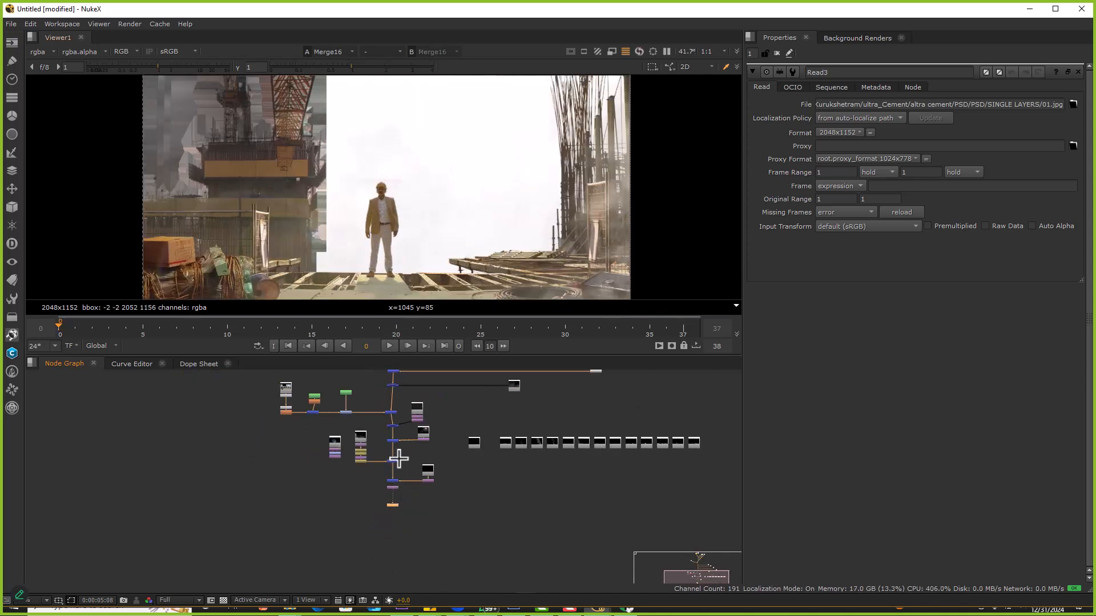
scroll(406, 491, "up", 3)
middle_click_drag(394, 426, 425, 486)
scroll(422, 457, "down", 3)
key("alt+Tab")
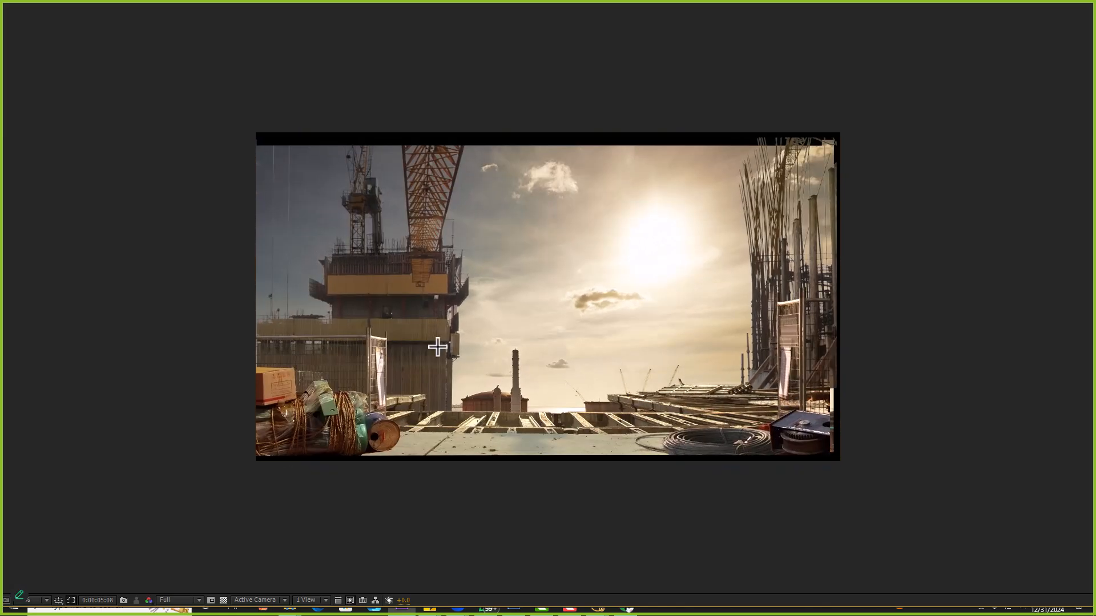
key("space")
Switch to Photoshop and fit the SHOT 50_01.psd image on screen
key("super+Tab")
left_click(453, 343)
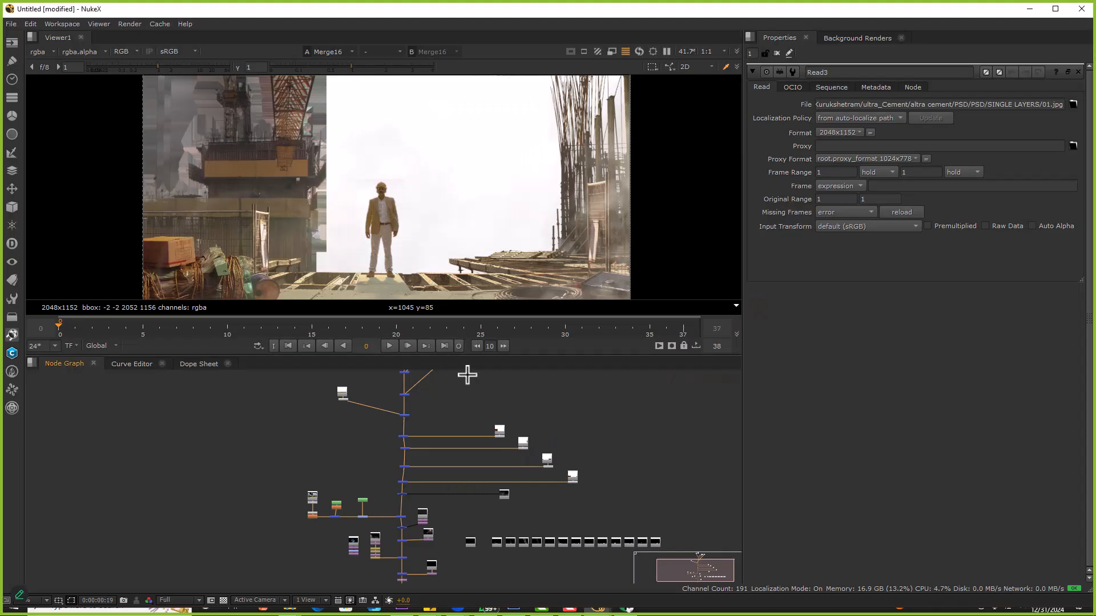
key("super")
left_click(514, 603)
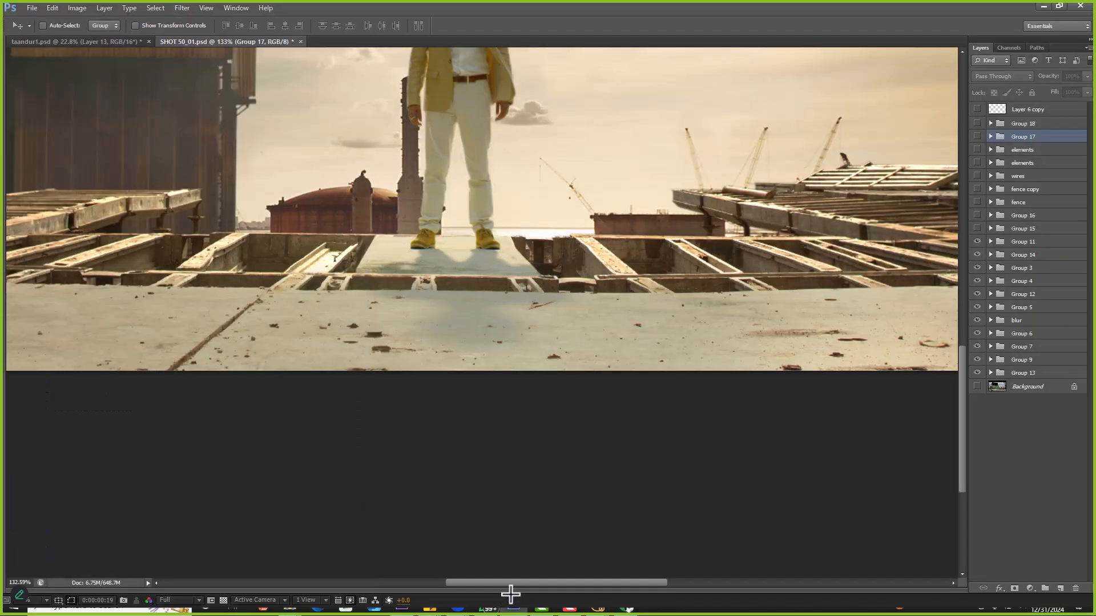
right_click(525, 306)
left_click(534, 309)
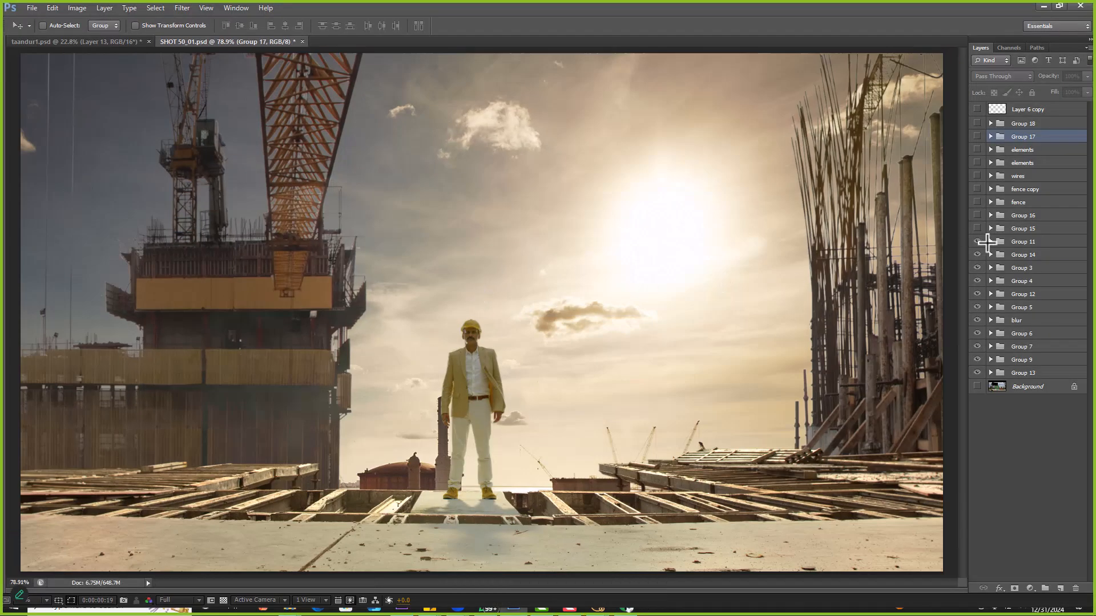
Isolate the man's Layer 3 in Group 11 by hiding its brightness adjustment and every group from Group 14 down to Group 13
left_click(988, 241)
left_click(991, 242)
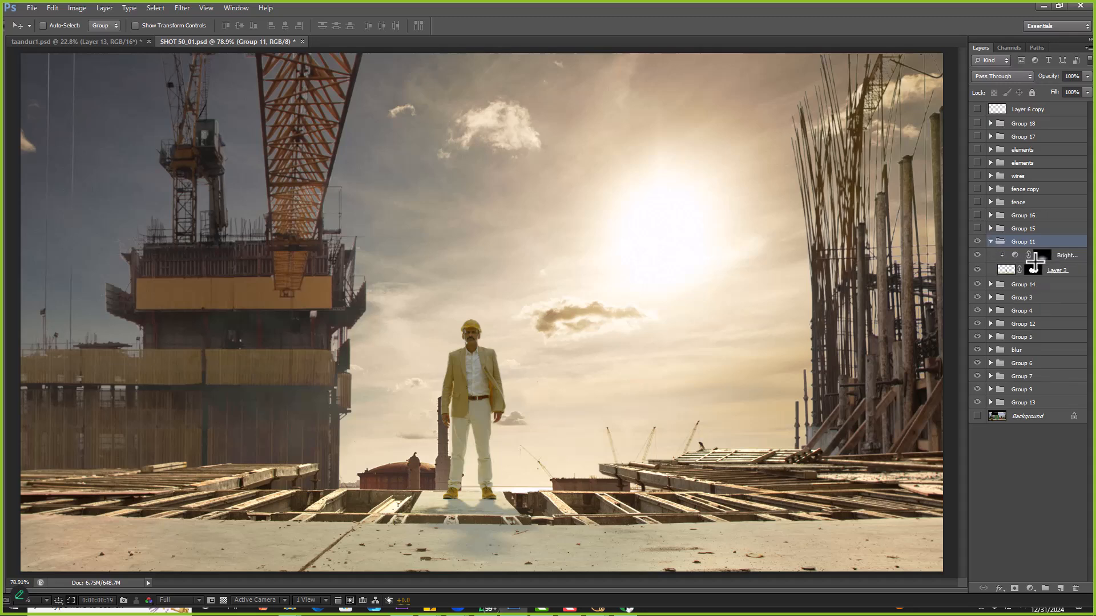
left_click_drag(976, 284, 977, 406)
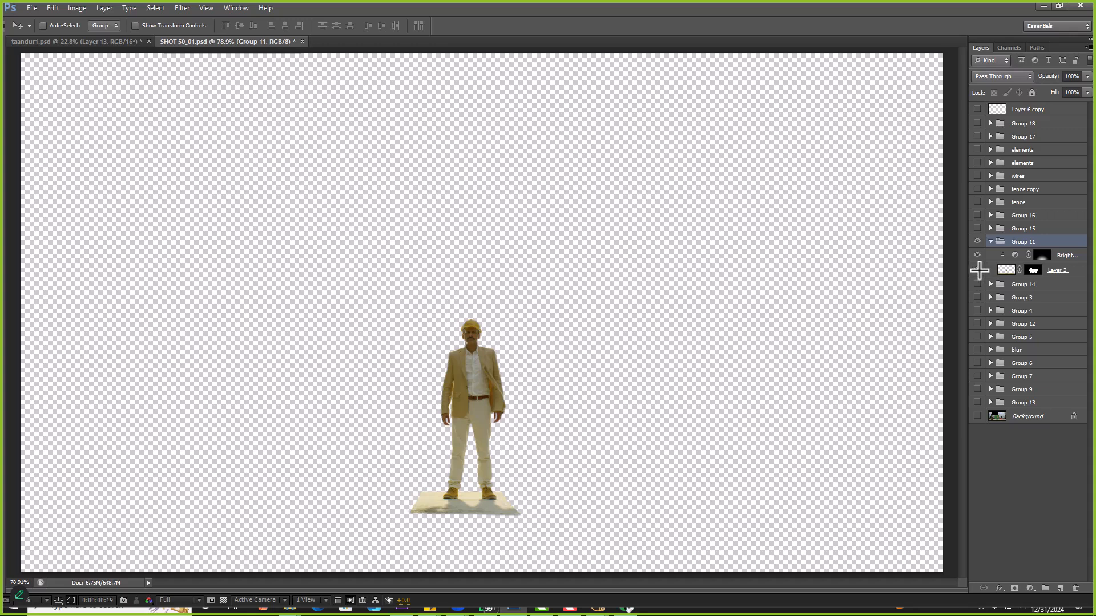
left_click(977, 255)
left_click(976, 241)
left_click(1004, 269)
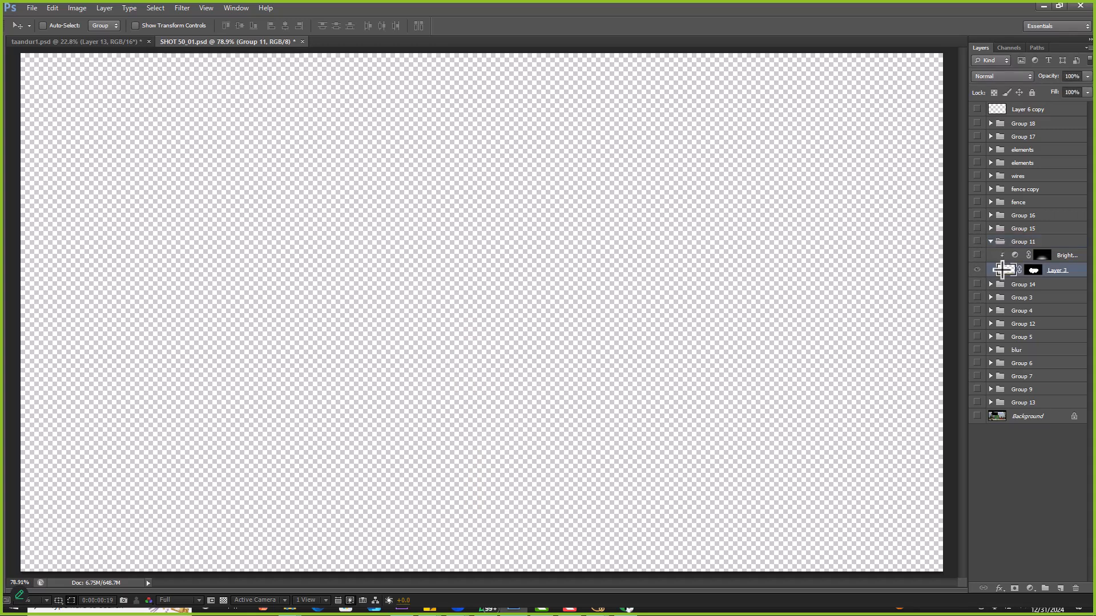
left_click(976, 241)
Compare Layer 3 with its layer mask disabled and enabled
left_click(1036, 271)
left_click(1036, 271, "shift")
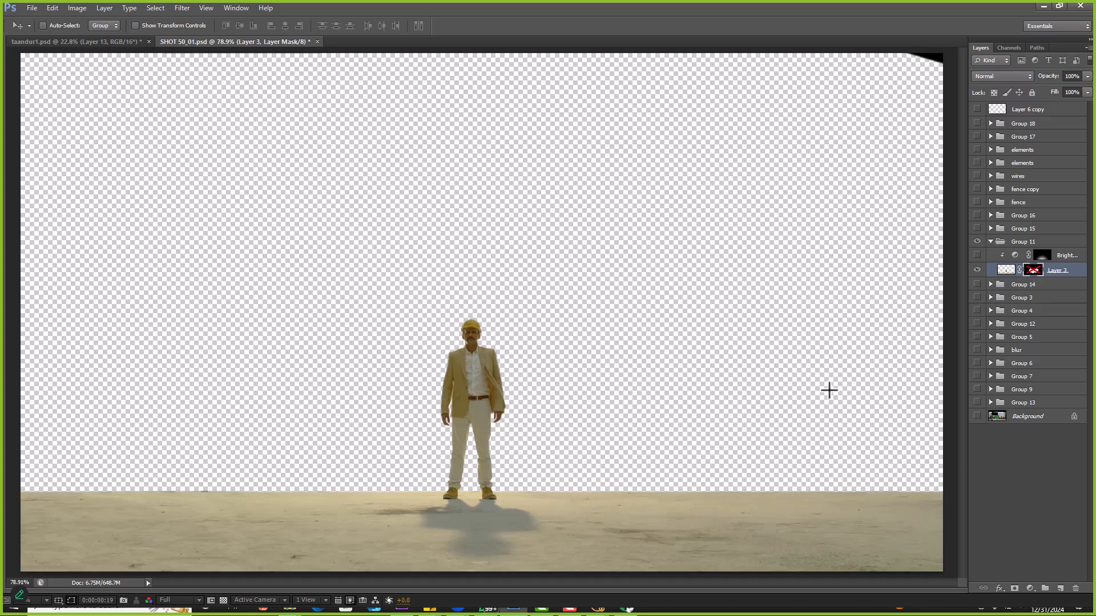
left_click(1033, 271, "shift")
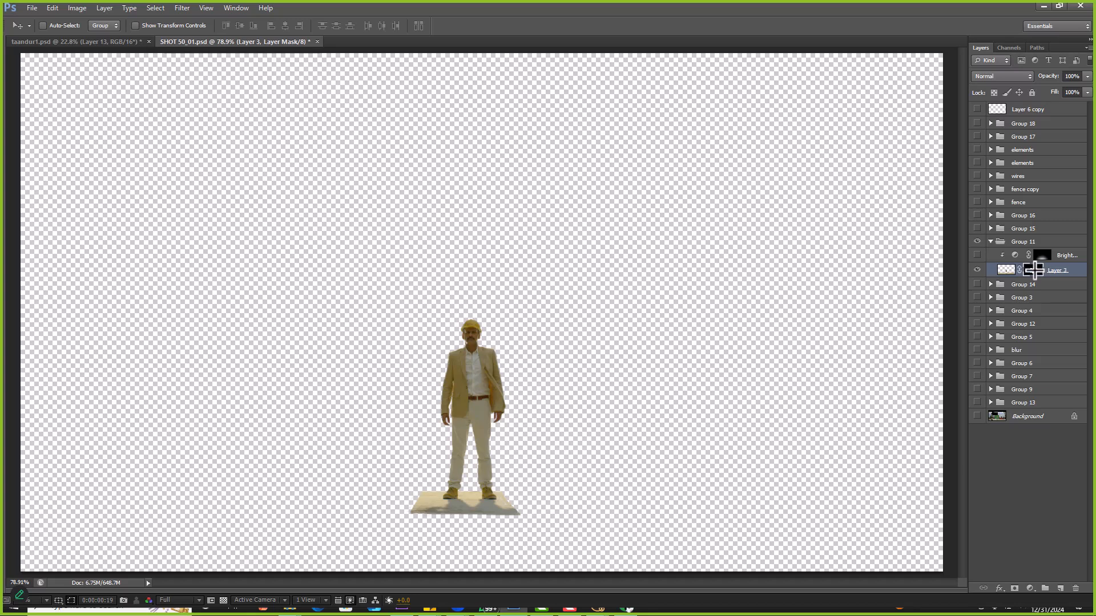
Try a 59 px brush stroke on Layer 3's mask beside the man's feet and revert the document to its saved version
key("b")
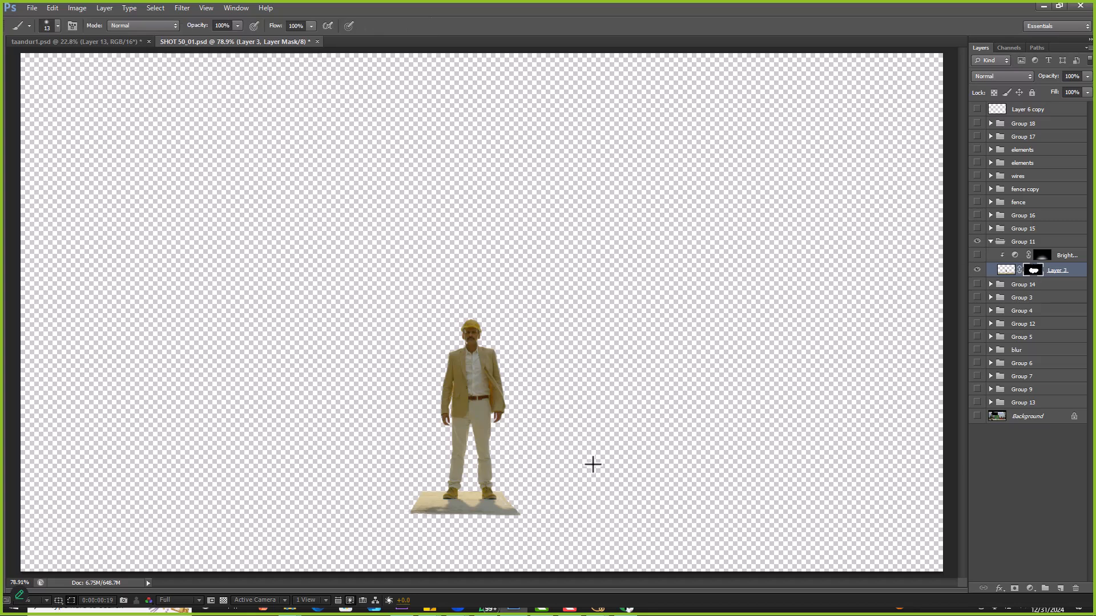
right_click_drag(590, 463, 599, 461, "alt")
mouse_move(594, 494)
left_mouse_down()
mouse_move(558, 521)
mouse_move(619, 534)
mouse_move(556, 536)
mouse_move(570, 521)
mouse_move(519, 526)
mouse_move(590, 535)
mouse_move(626, 526)
left_mouse_up()
key("F12")
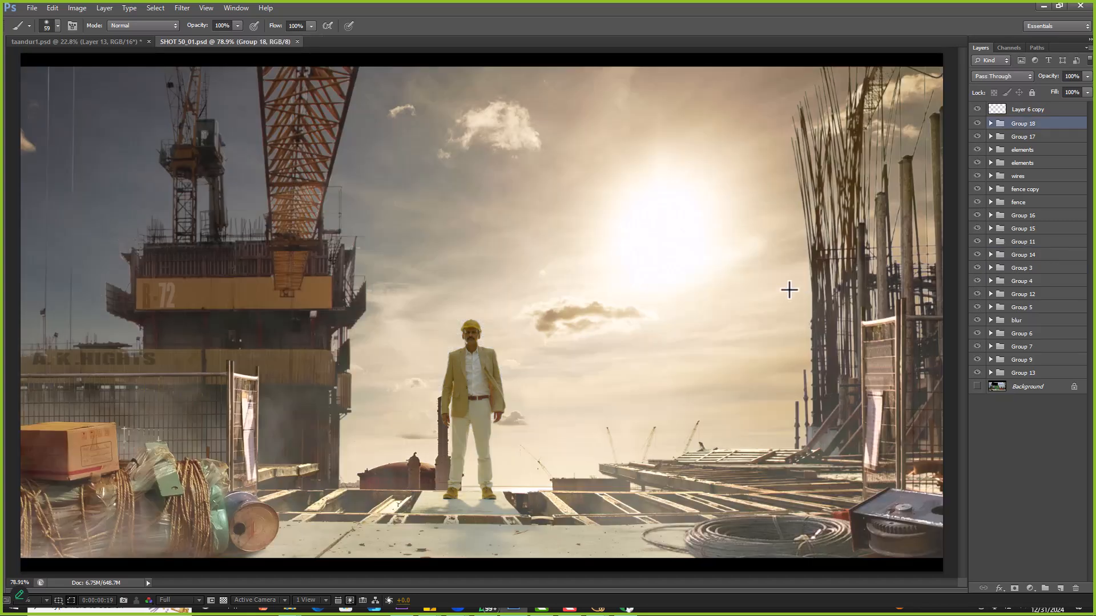
View taandur1.psd at actual pixels around the blue door and fit the whole image back on screen
key("v")
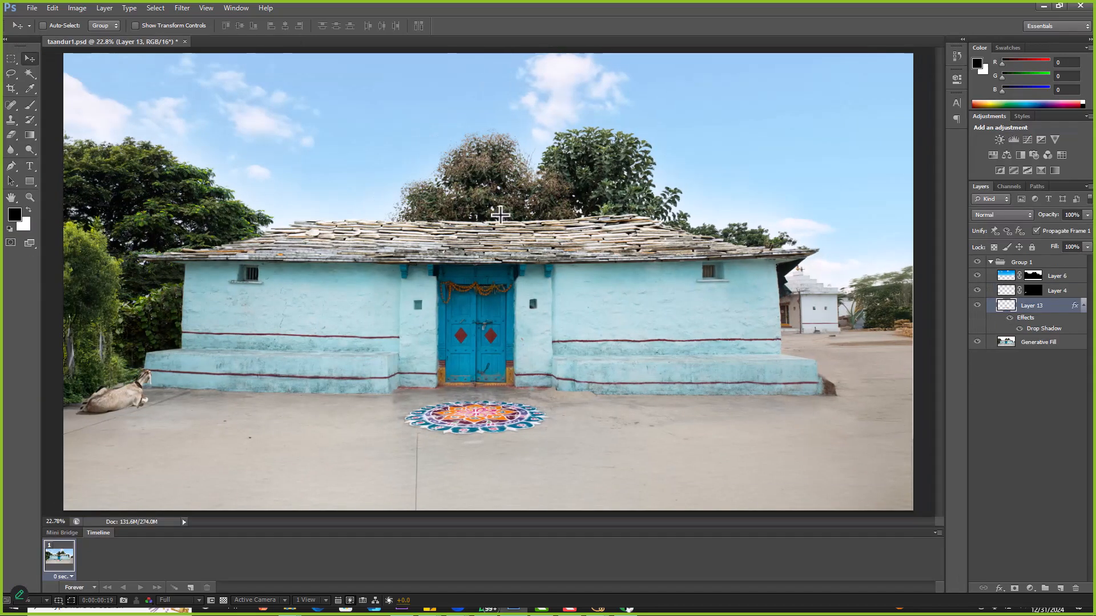
right_click(509, 201)
left_click(530, 214)
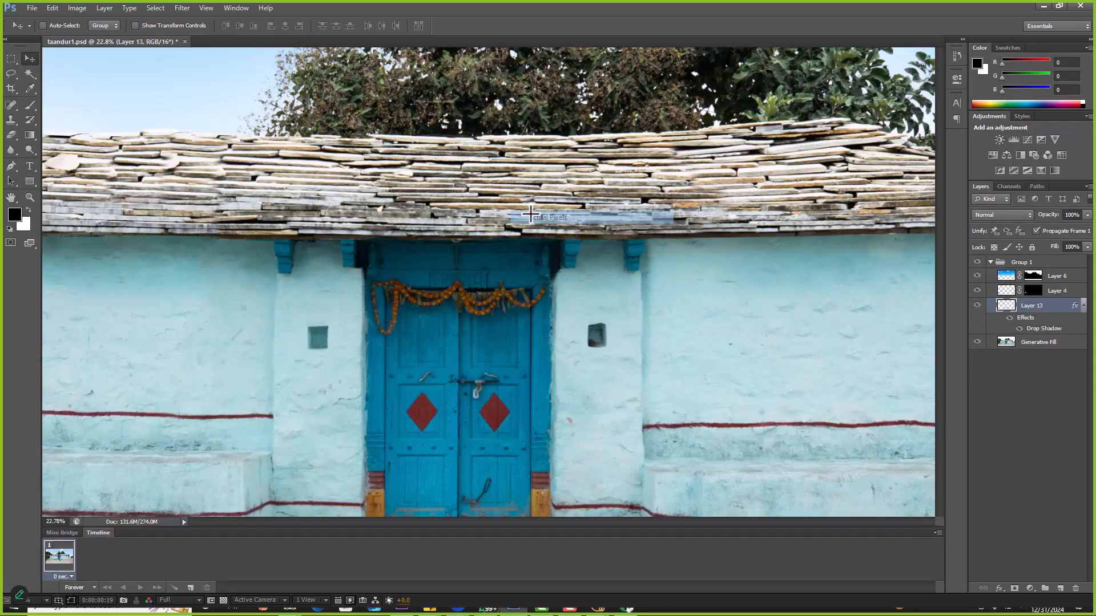
right_click(530, 215)
left_click(538, 221)
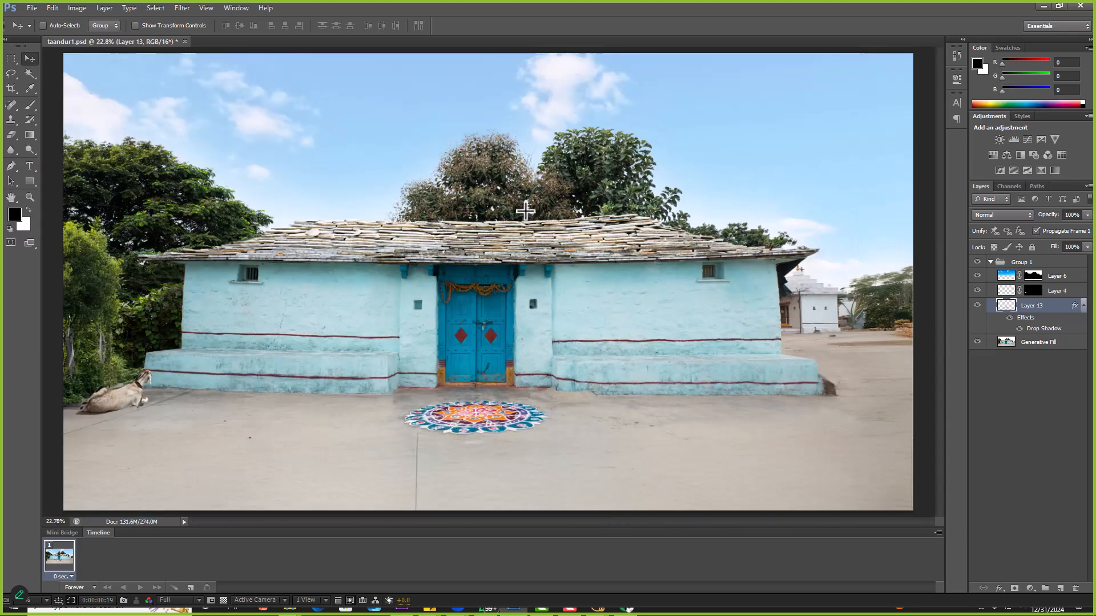